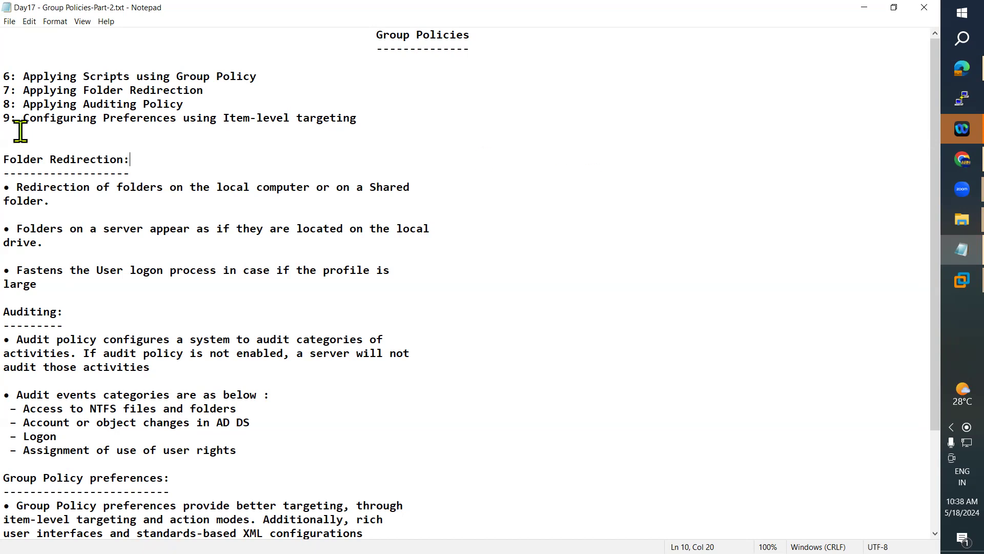
Step: Highlight the 'Applying Scripts using Group Policy' heading in the notes, then minimize Notepad
left_click_drag(23, 76, 272, 72)
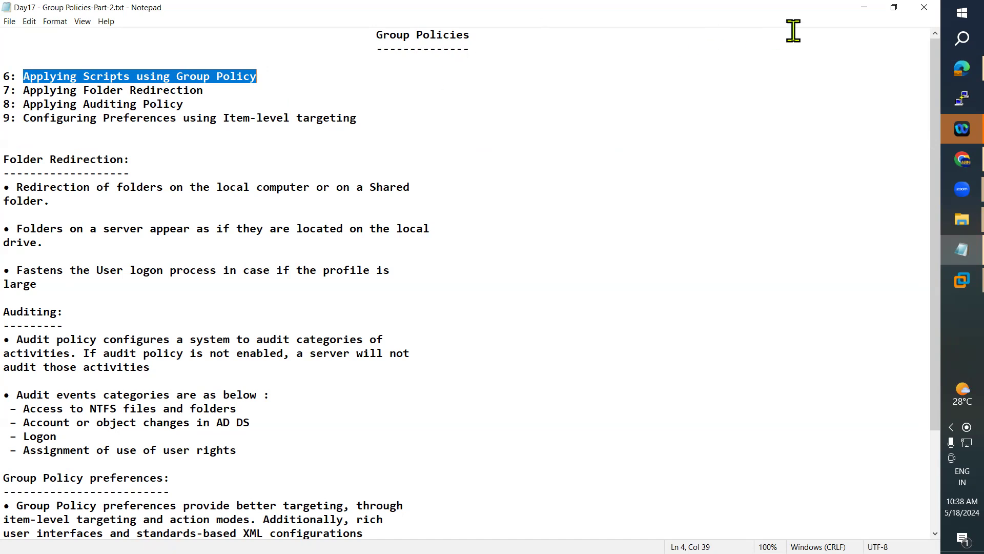
left_click(865, 7)
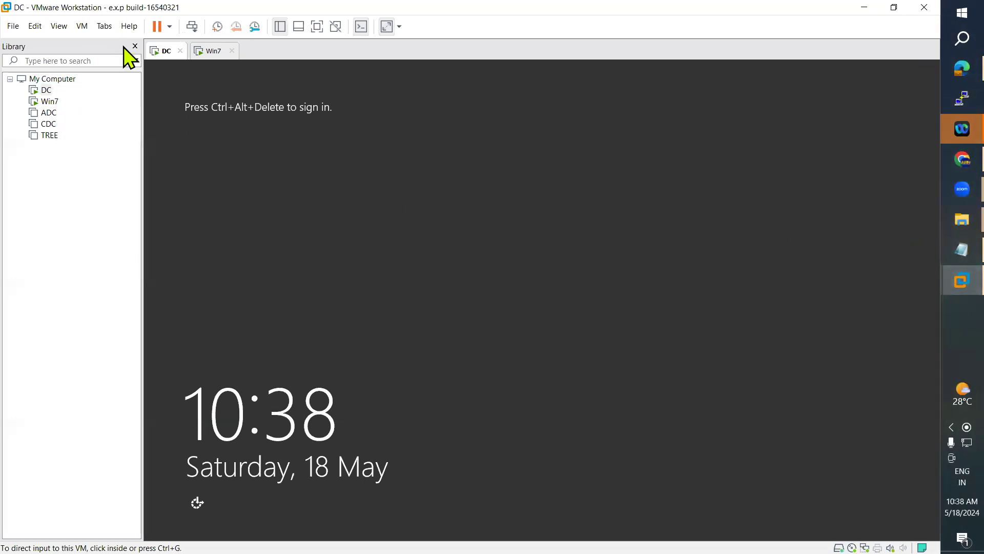
Step: Send Ctrl+Alt+Del to the DC VM and sign in with the administrator password
left_click(82, 26)
left_click(147, 86)
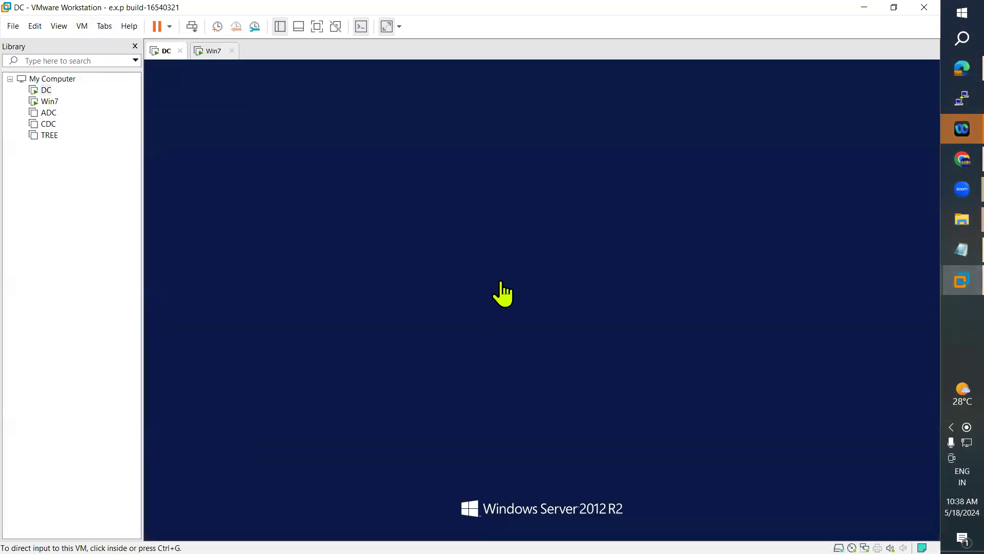
left_click(559, 230)
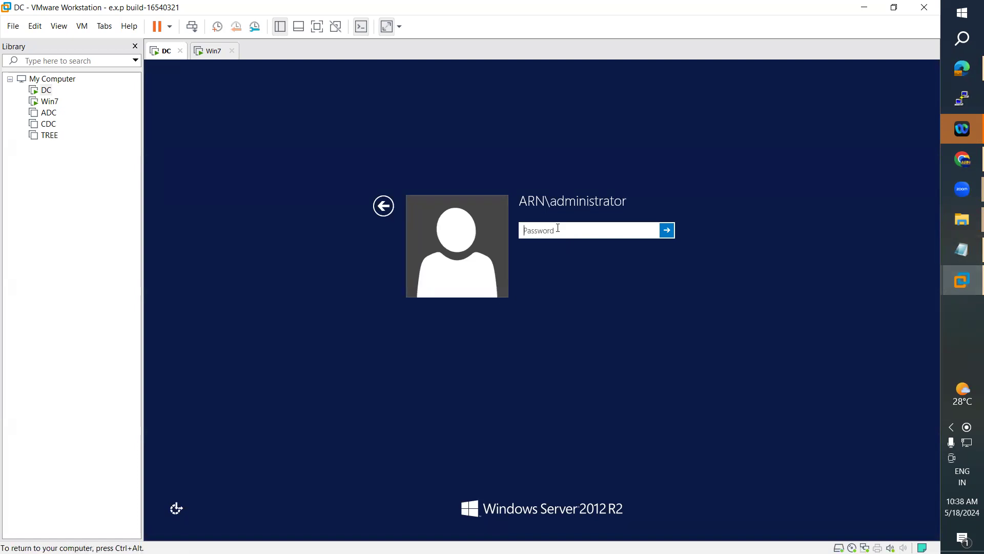
type("Pa$$w0rd")
key("Return")
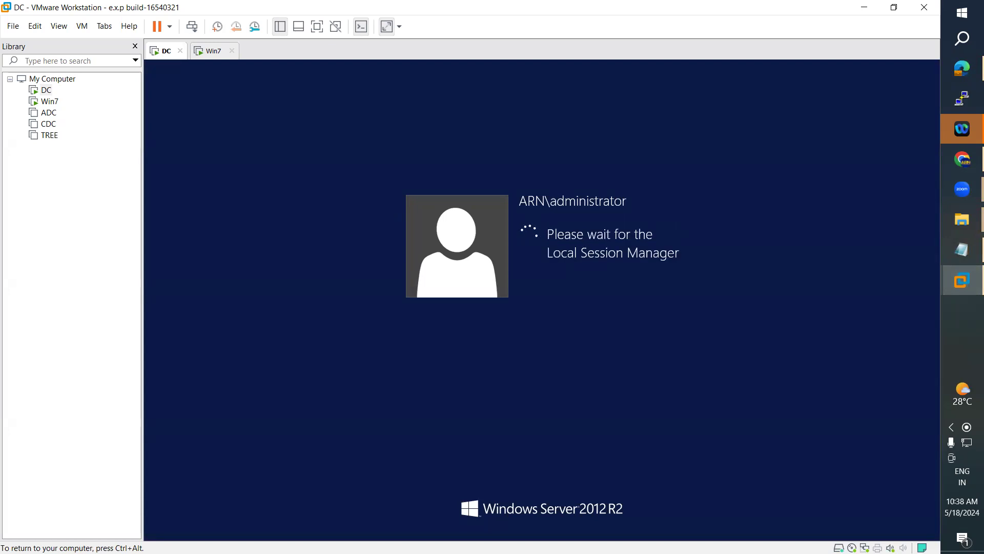
Step: On the Win7 VM, send Ctrl+Alt+Del and log on with the domain user's password
key("ctrl+alt")
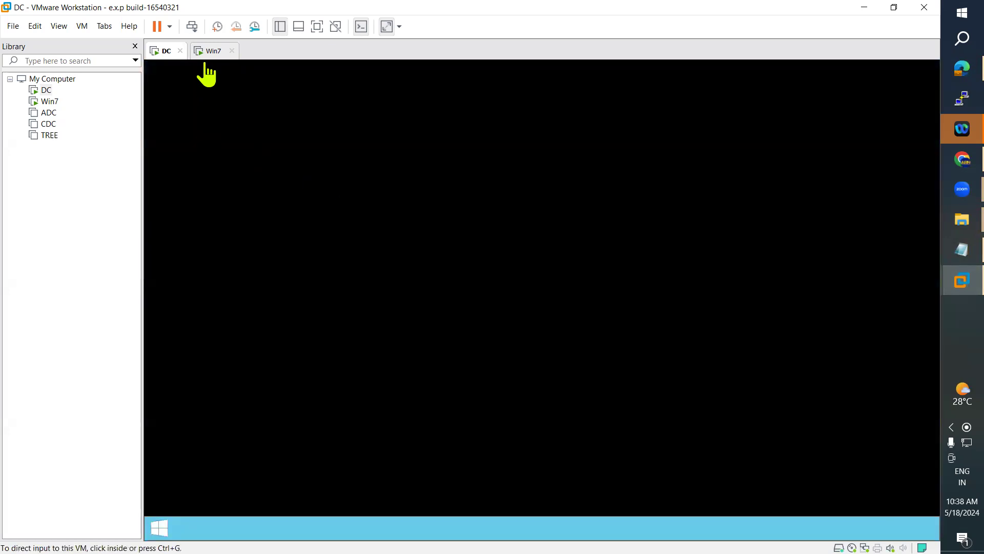
left_click(209, 51)
left_click(82, 26)
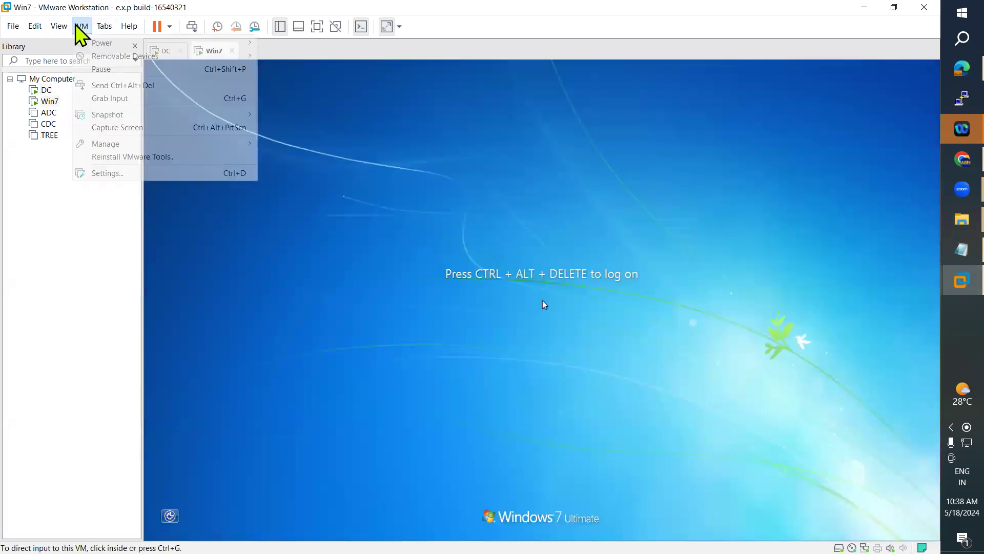
left_click(149, 85)
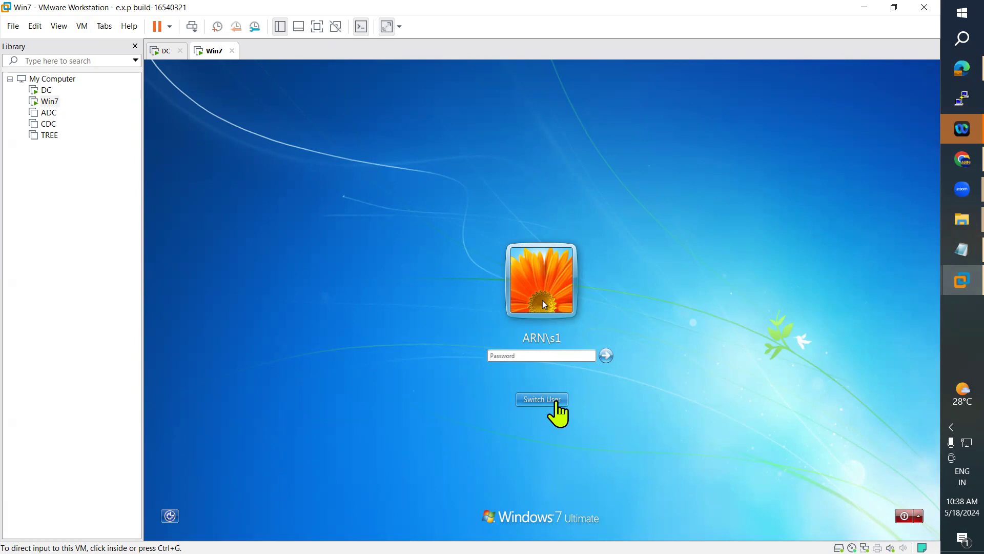
left_click(537, 356)
type("Pa$$w0rd")
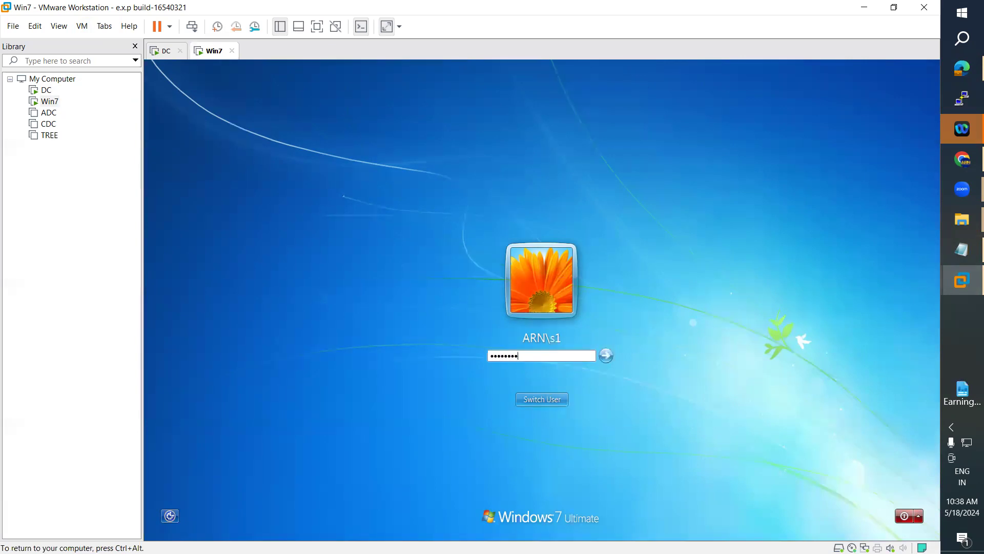
key("Return")
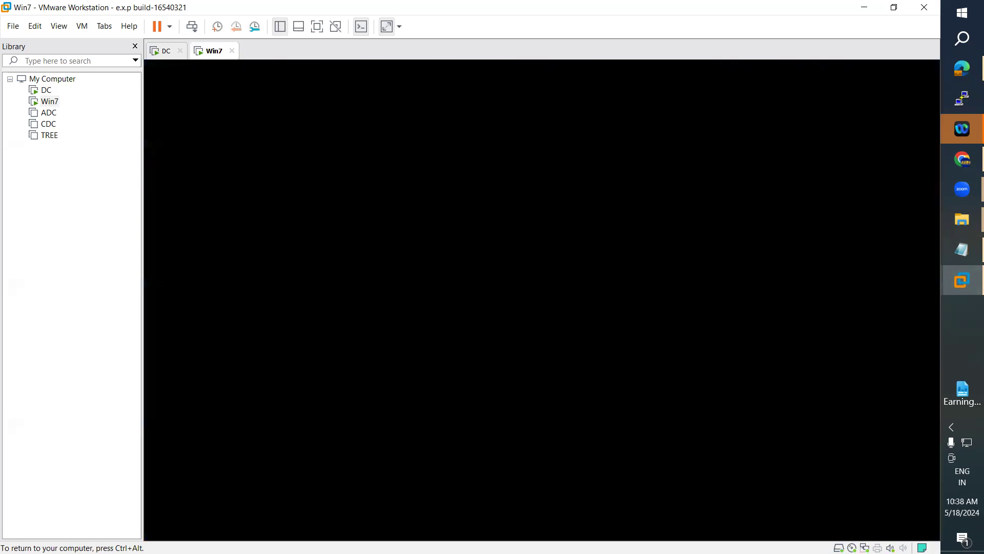
Step: On the DC, launch Group Policy Management and Active Directory Users and Computers from Server Manager Tools
left_click(166, 50)
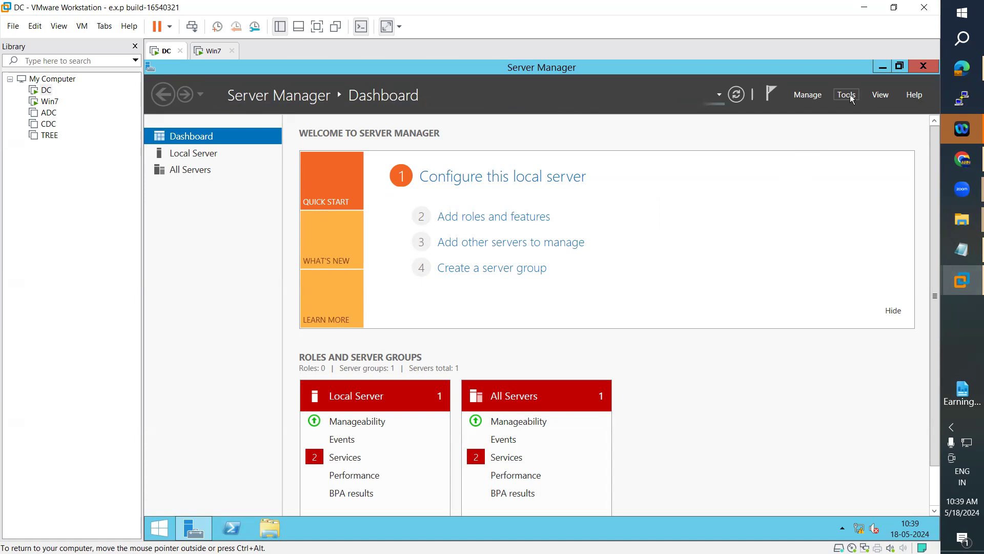
left_click(851, 99)
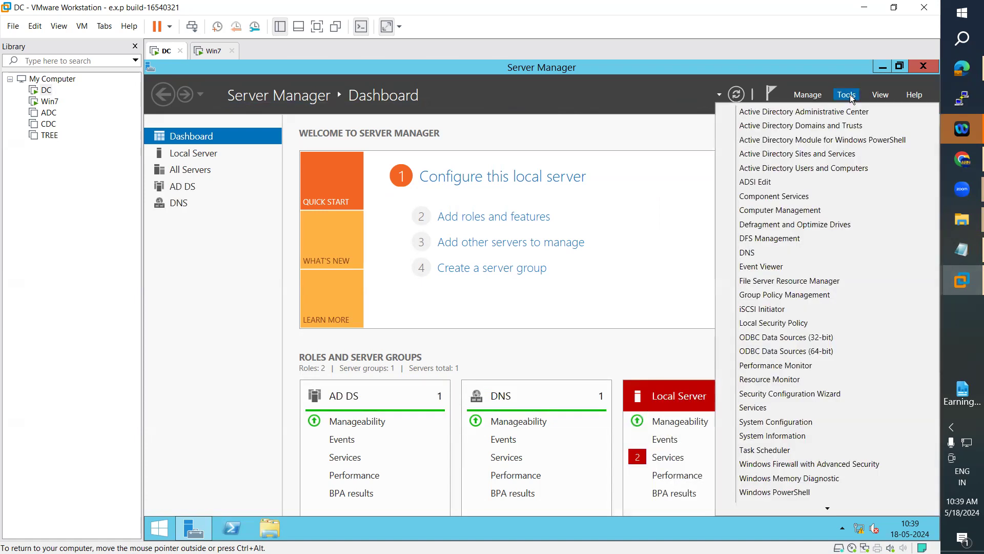
left_click(819, 295)
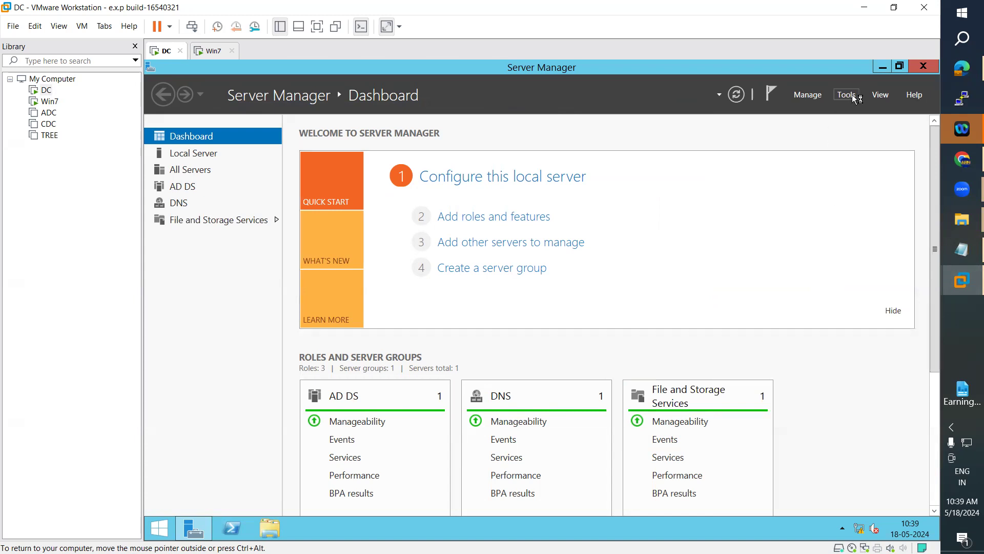
left_click(853, 96)
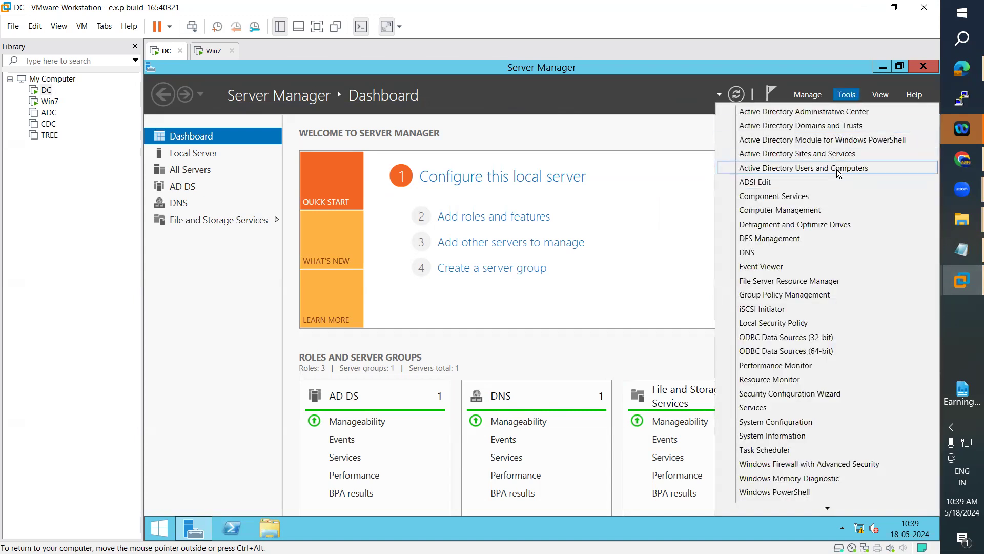
left_click(838, 169)
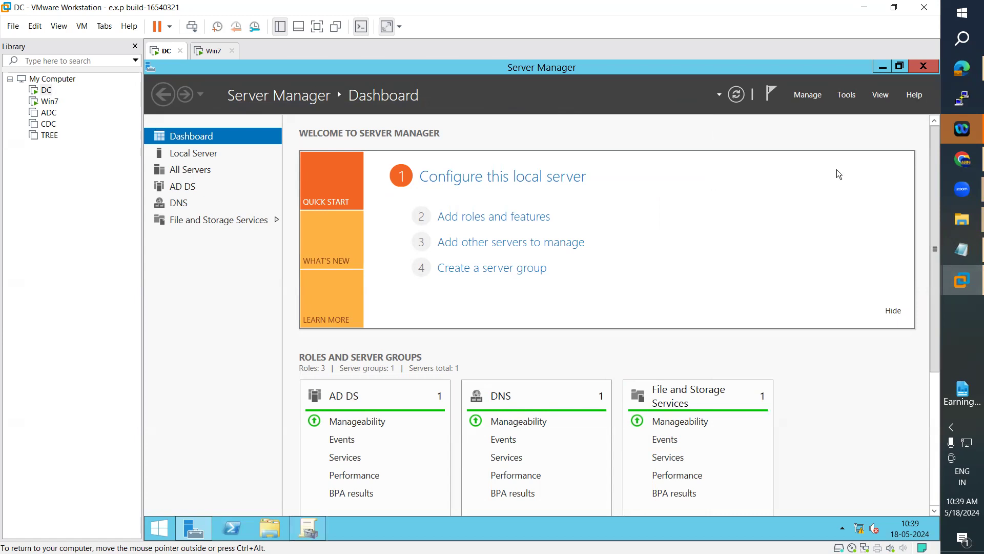
Step: Minimize Server Manager, switch between the ADUC and GPMC windows, and open This PC maximized
left_click(886, 67)
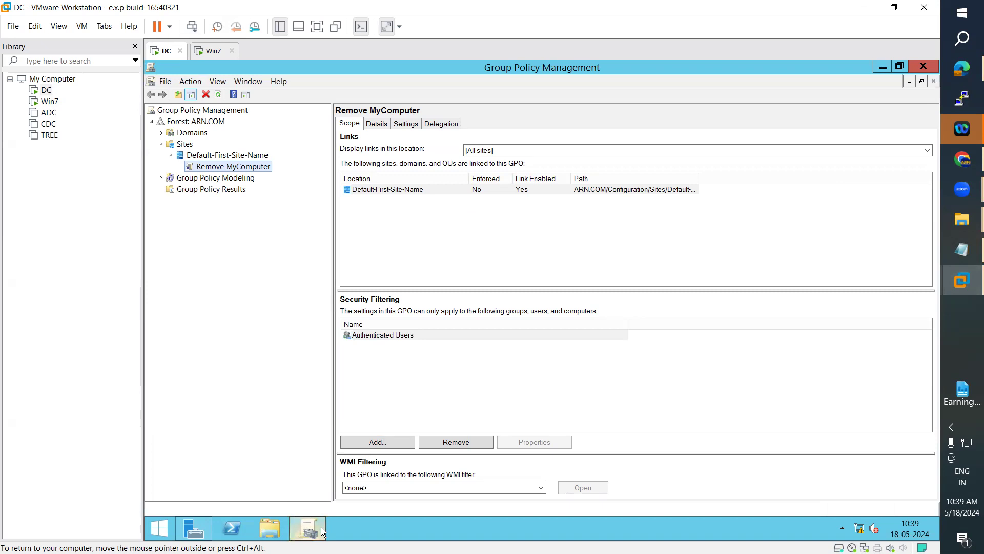
left_click(346, 528)
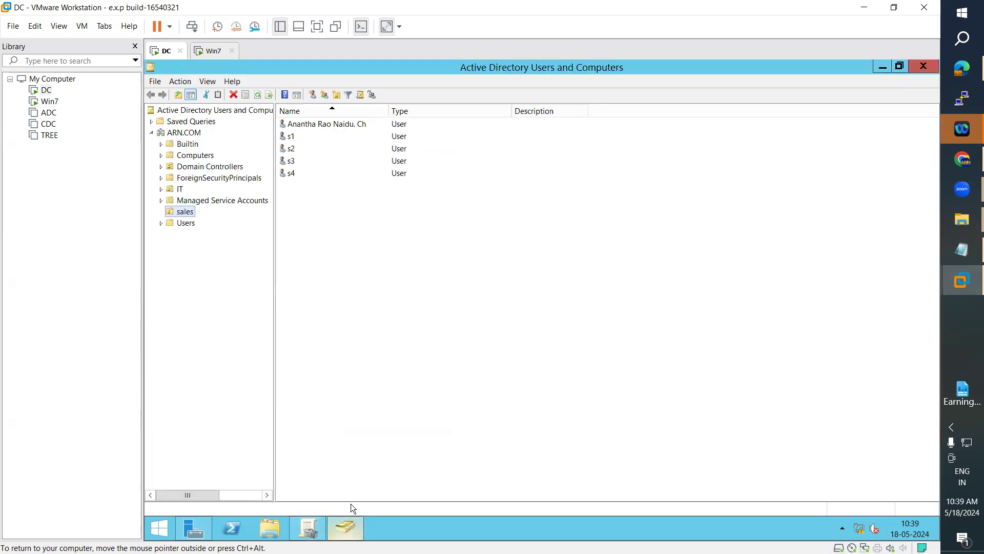
left_click(309, 526)
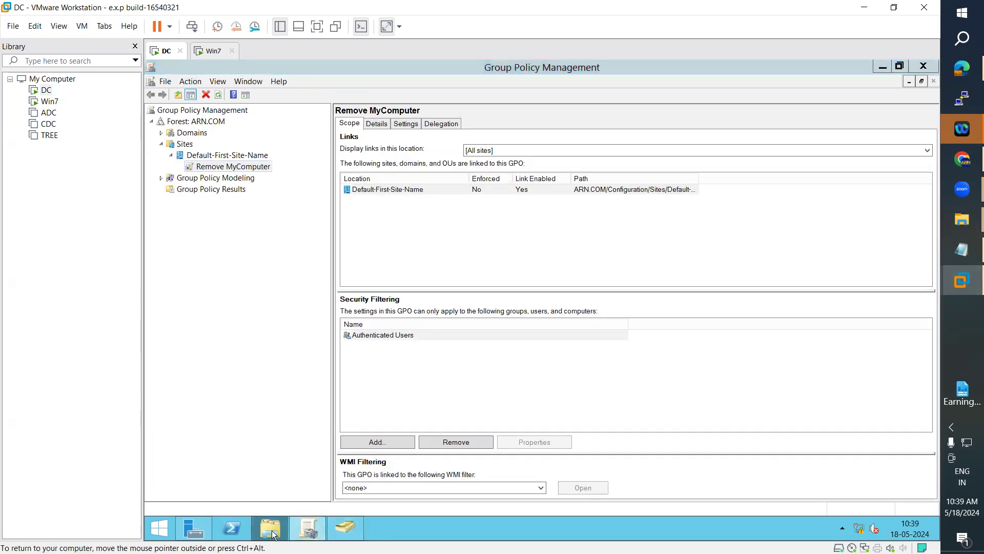
left_click(270, 528)
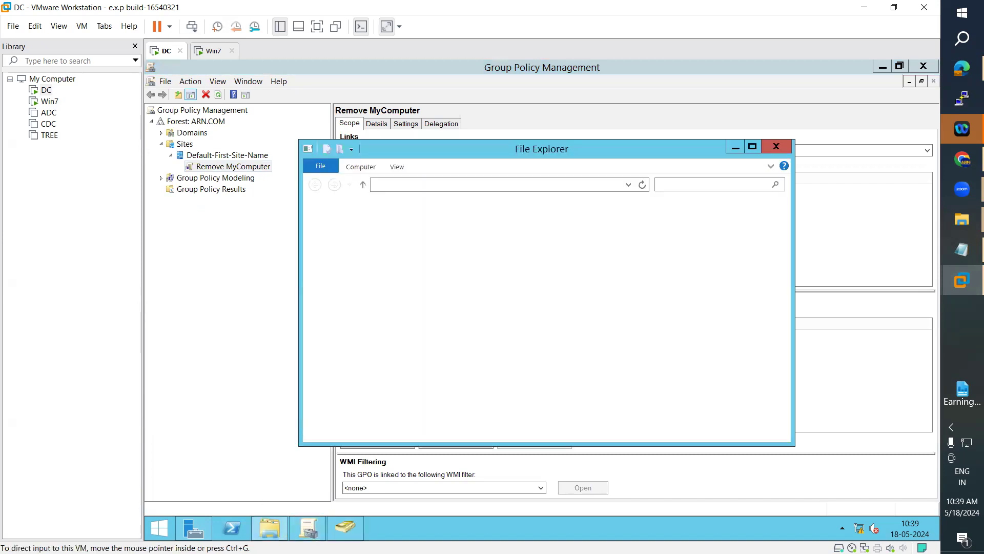
left_click(753, 147)
left_click(159, 533)
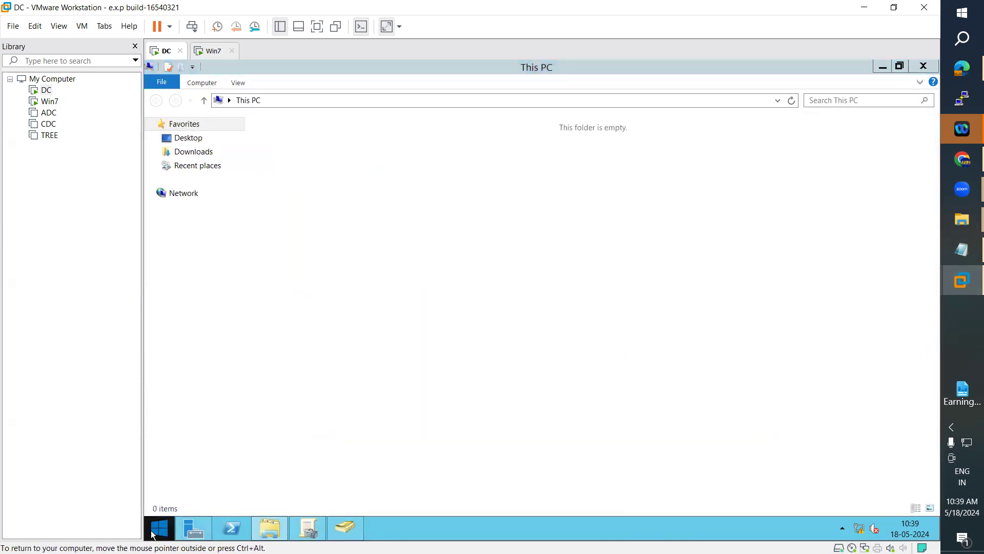
Step: Find Notepad through the Start search and type wscript.echo " Welcome to Microsoft" into a new document
left_click(159, 533)
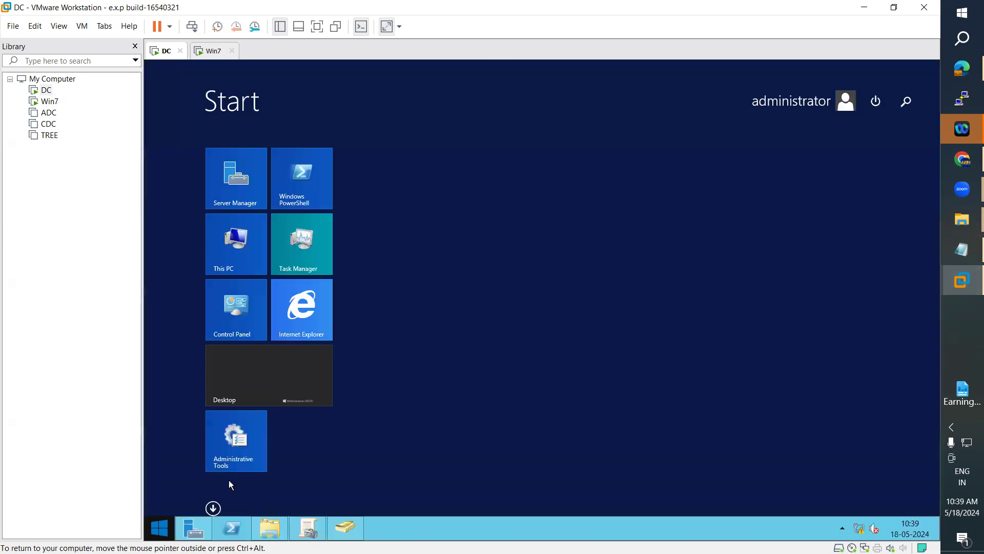
left_click(907, 106)
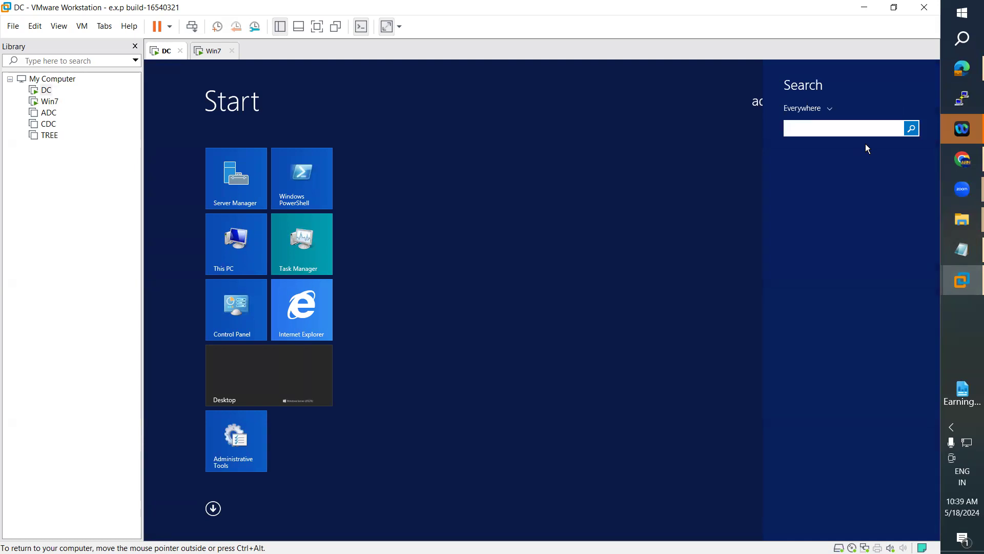
type("notepad")
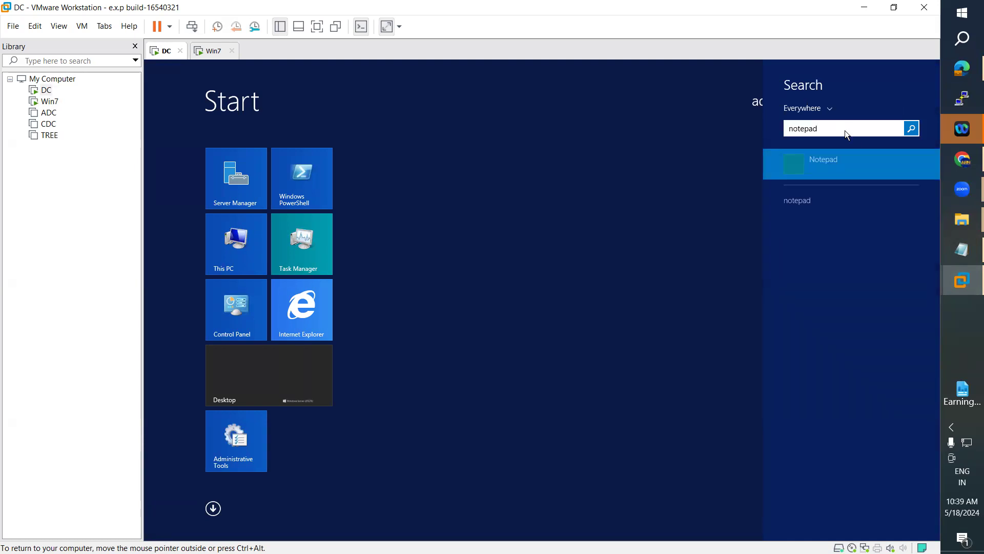
key("Return")
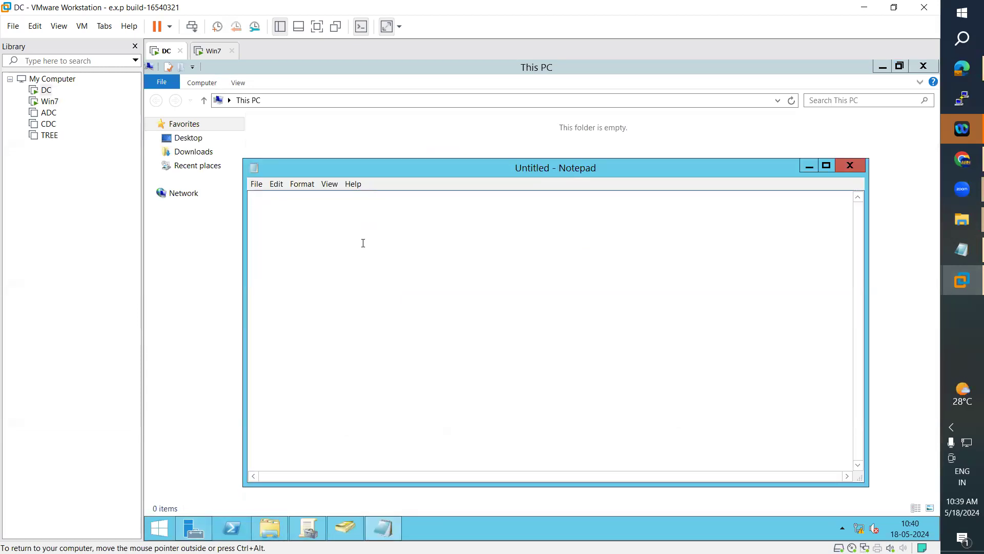
type("wscript.echo \" Welcome")
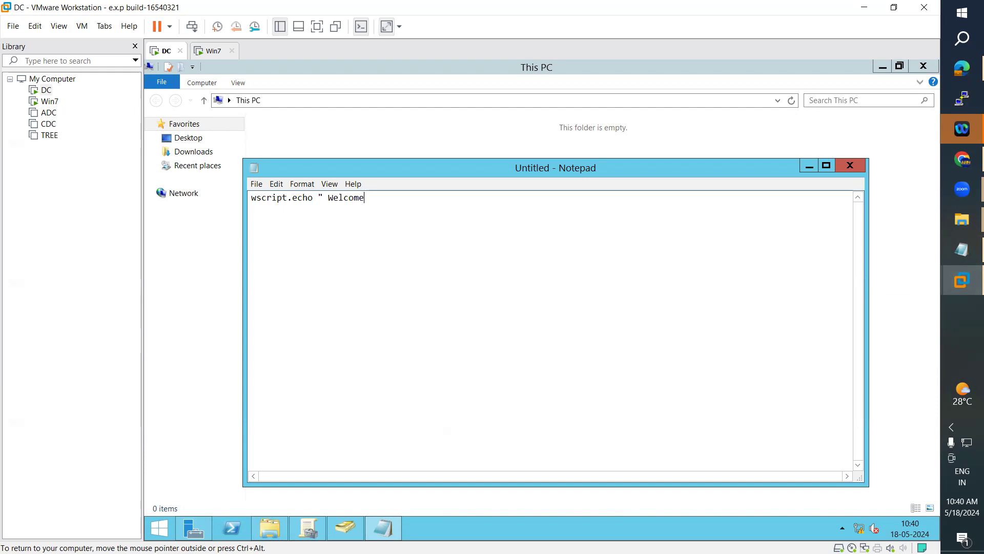
type(" to Microsoft\"")
key("alt+f")
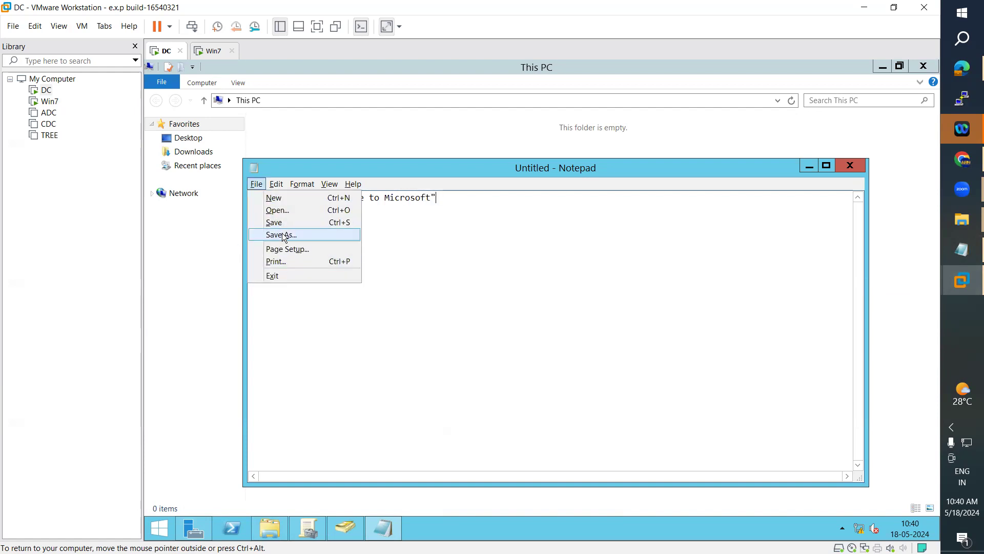
Step: Save the welcome script with Save As as Logon.vbe in Downloads, then close Notepad
left_click(283, 233)
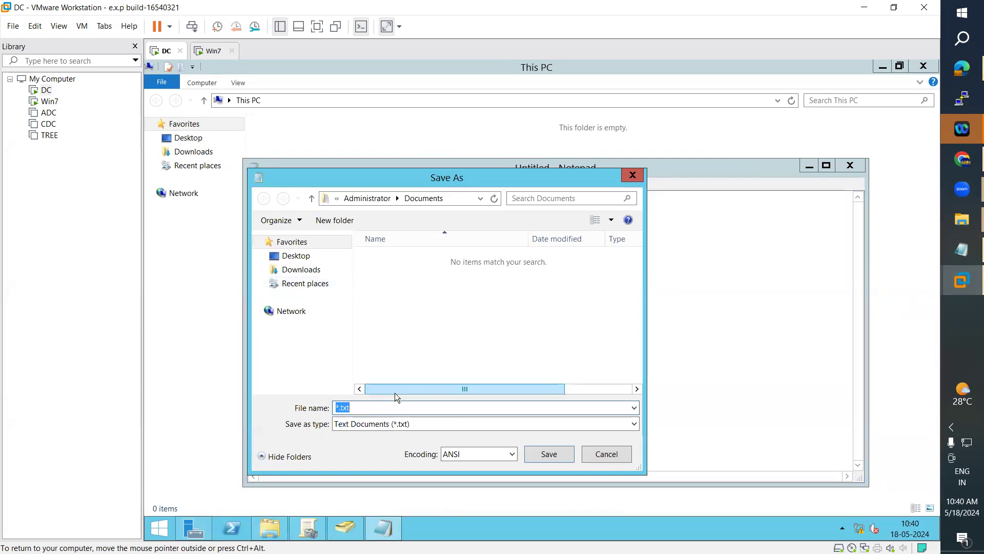
type("Logi")
type("n.vbe")
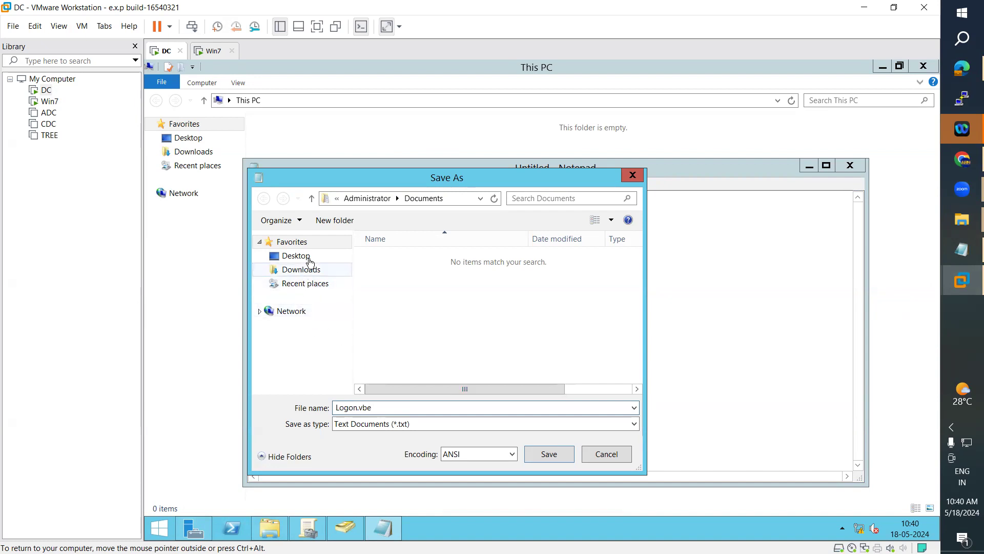
left_click(313, 275)
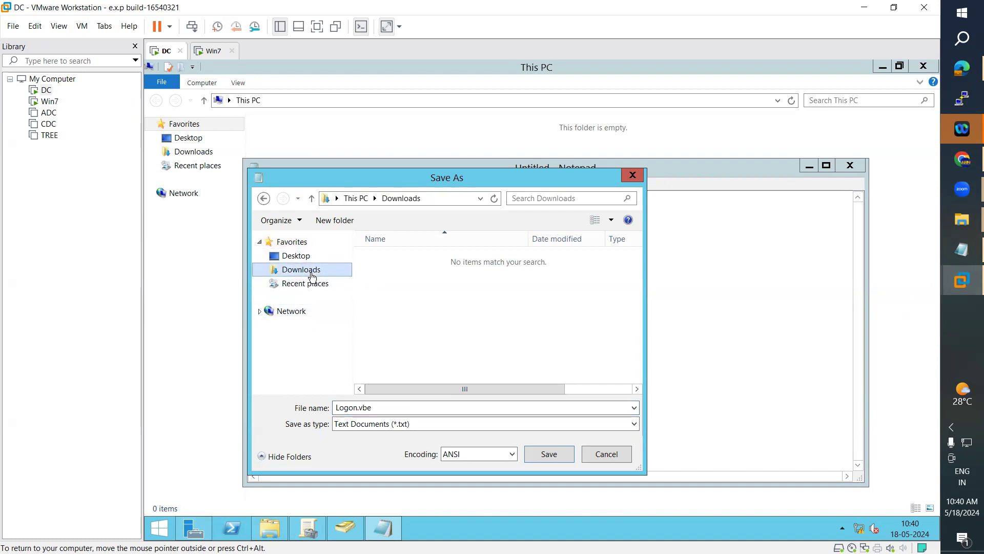
left_click(259, 312)
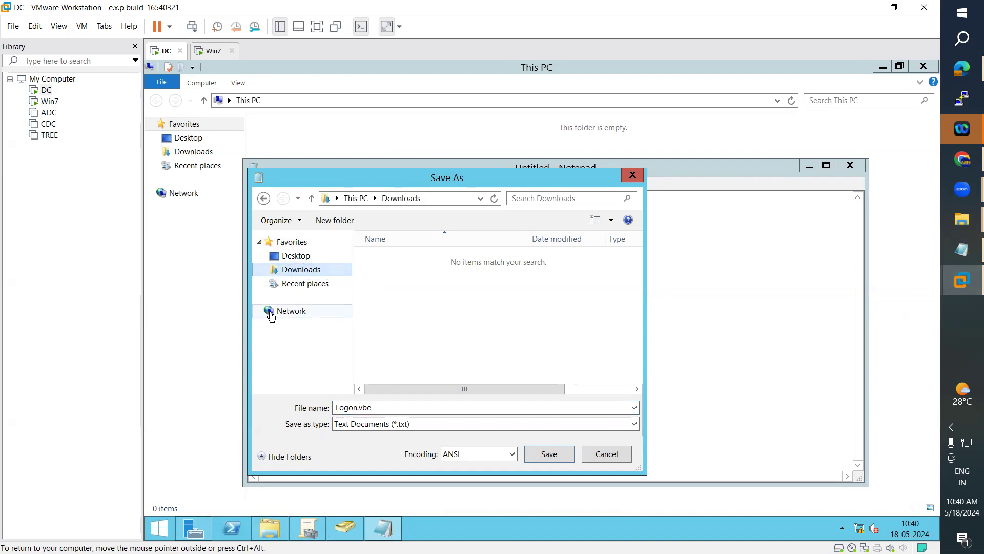
left_click(298, 259)
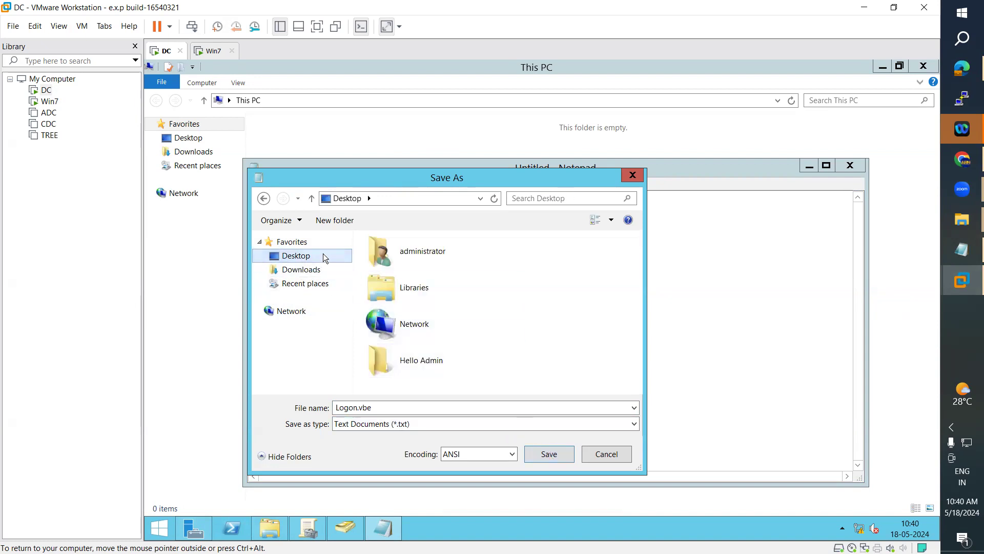
left_click(303, 270)
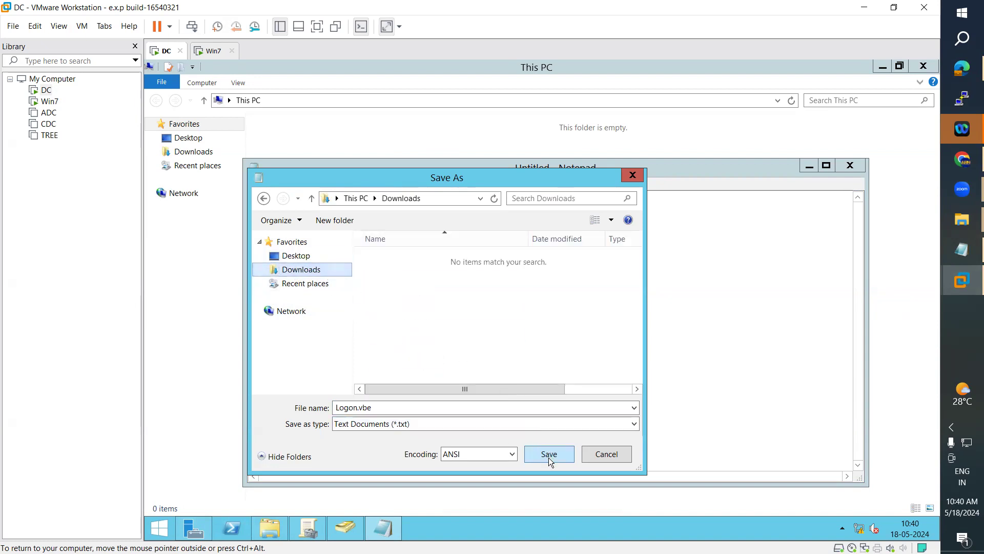
left_click(548, 455)
left_click(850, 172)
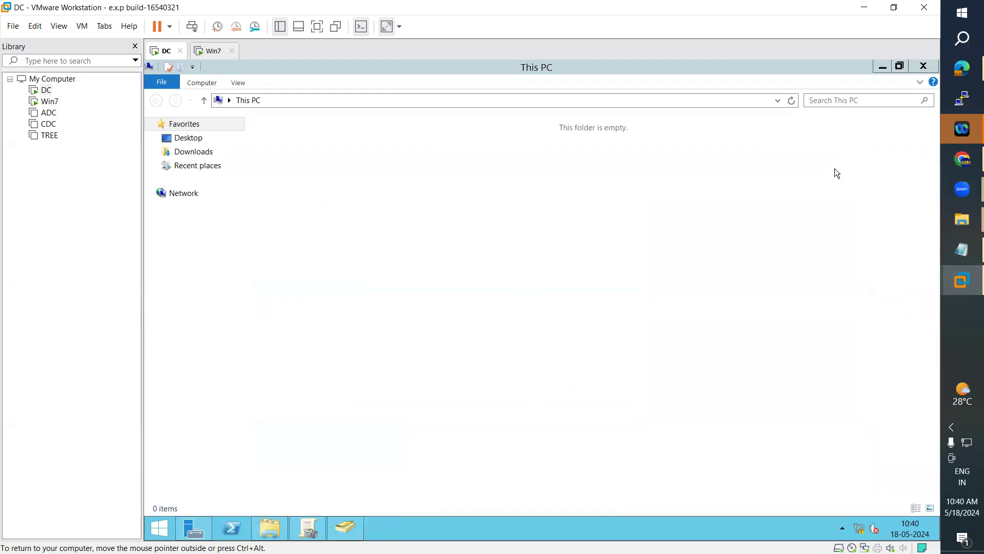
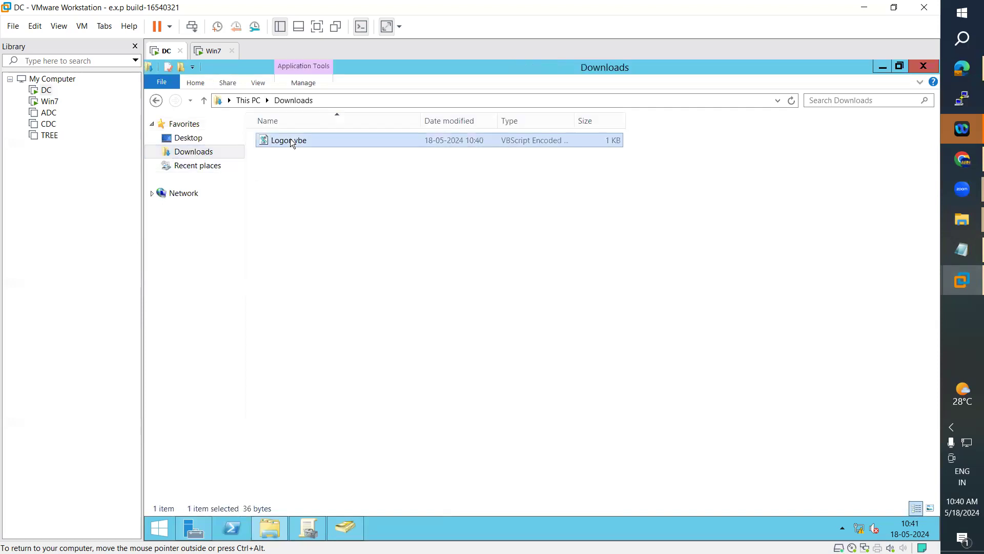
Step: Copy Logon.vbe from Downloads and switch over to Group Policy Management
right_click(290, 139)
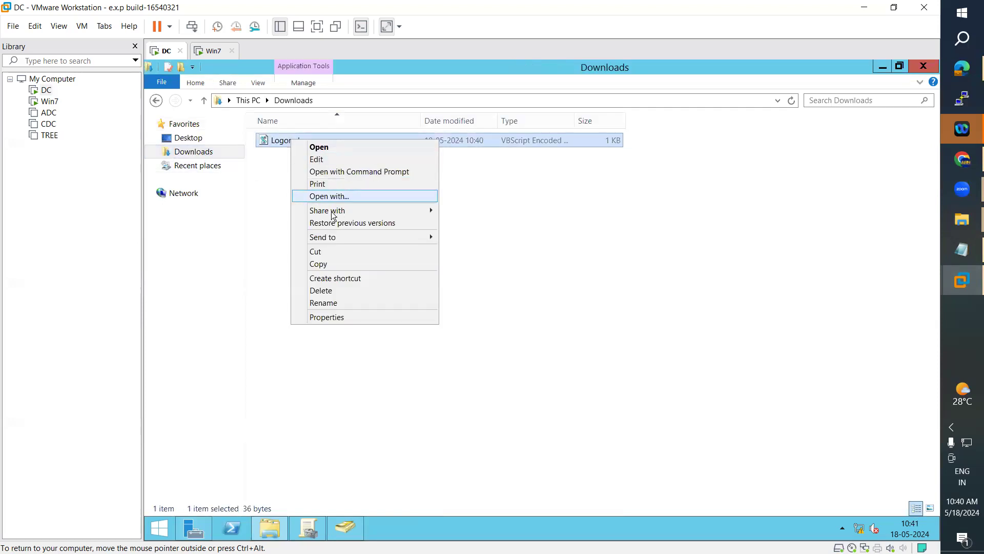
left_click(318, 264)
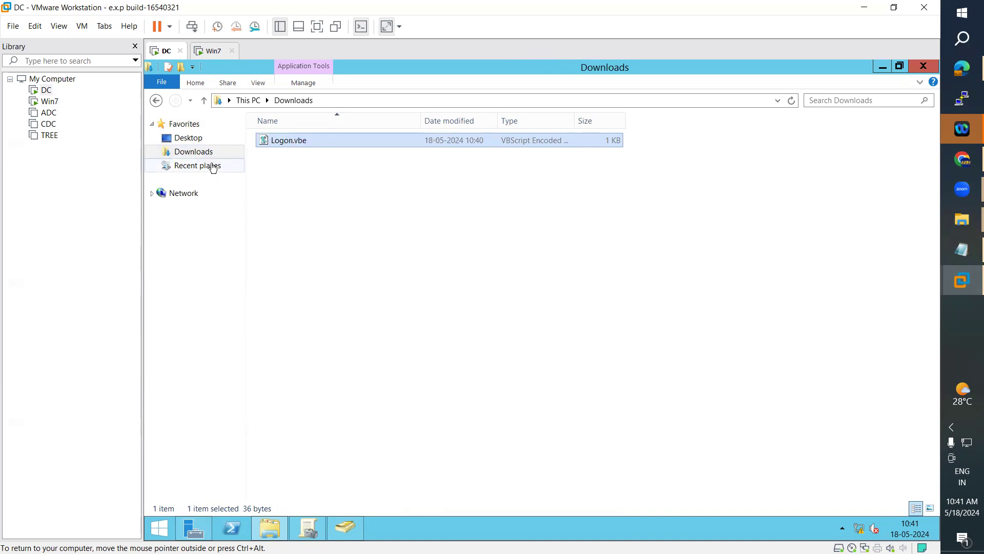
left_click(354, 533)
left_click(308, 532)
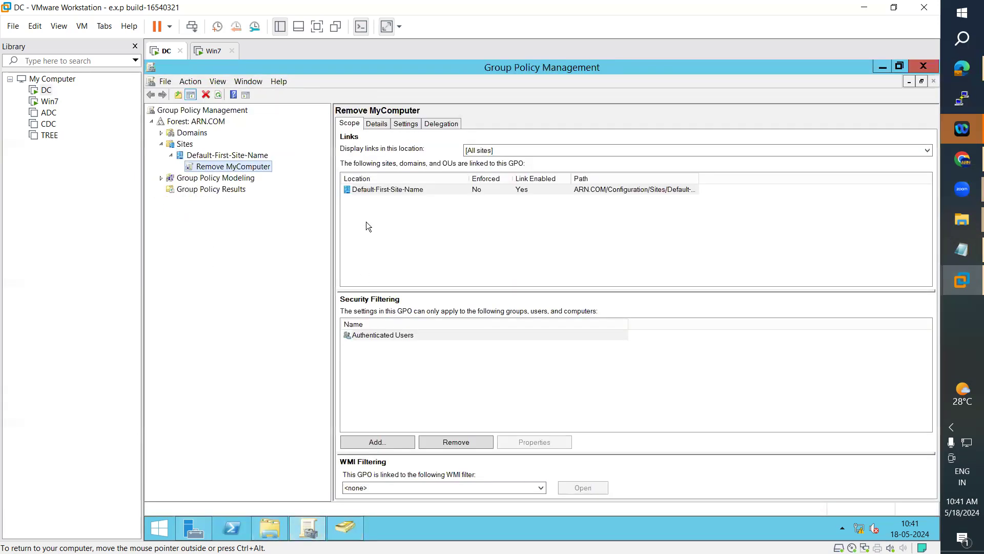
Step: Expand Domains and the ARN.COM domain in the Group Policy Management tree
left_click(161, 178)
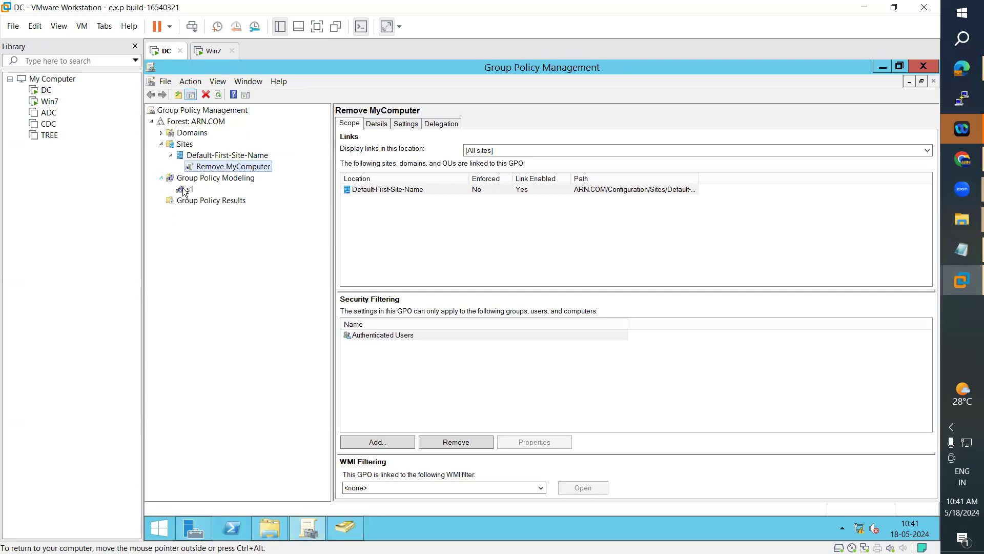
left_click(198, 133)
left_click(162, 132)
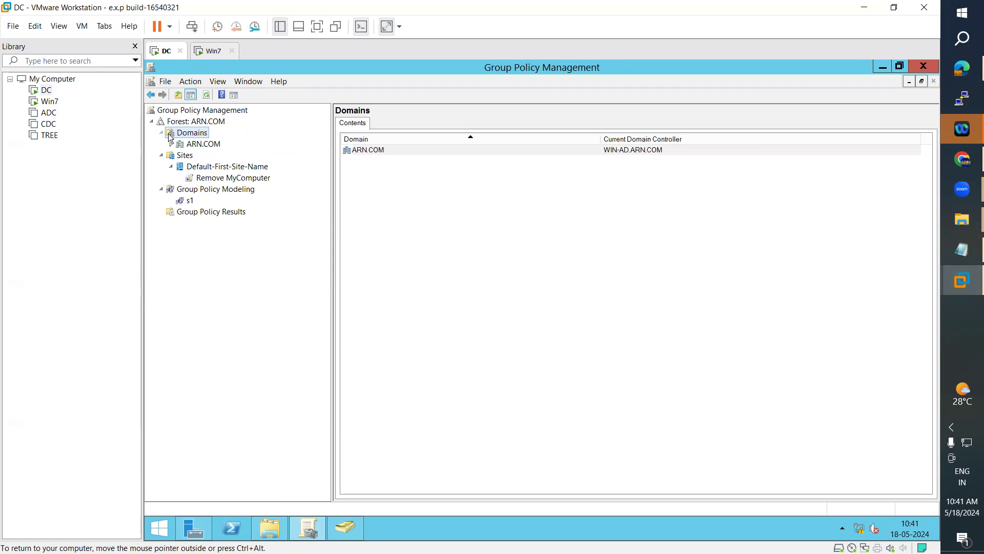
left_click(192, 144)
left_click(172, 145)
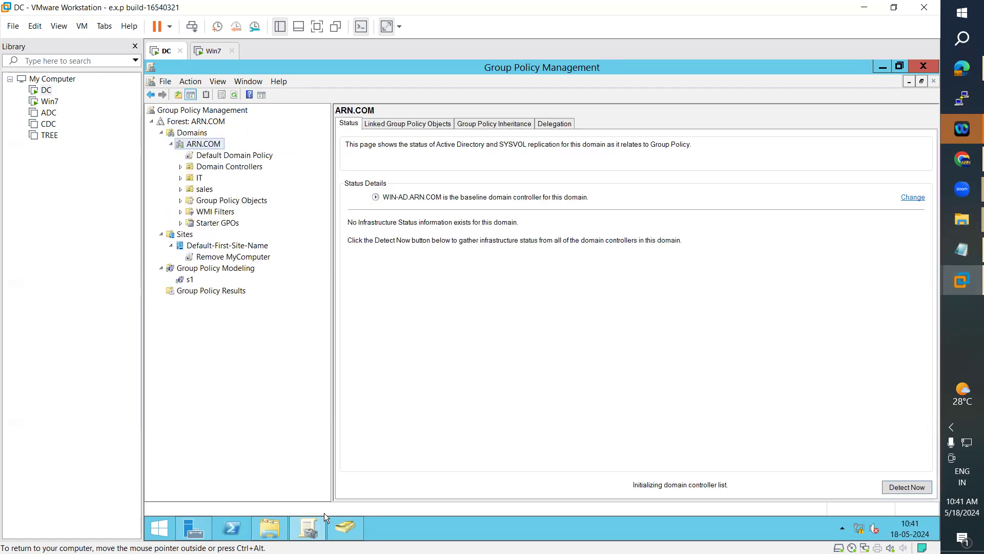
Step: Open This PC, then list ARN.COM's Group Policy Objects and locate Remove MyComputer
left_click(160, 528)
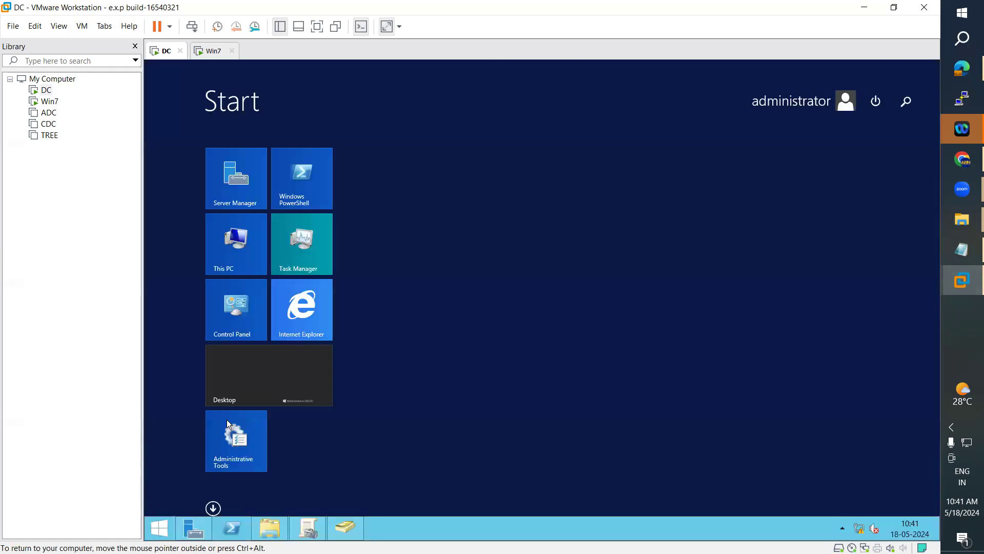
left_click(236, 256)
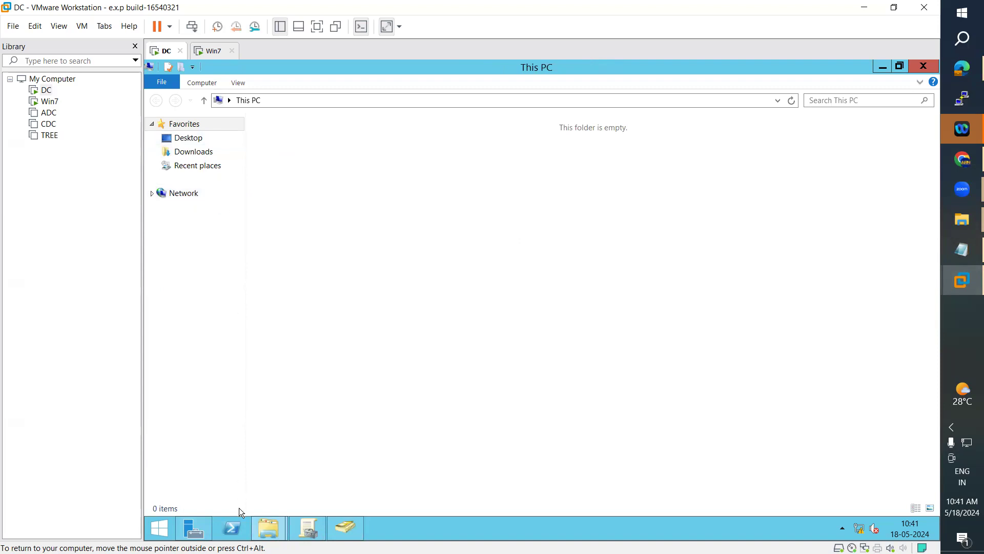
left_click(307, 528)
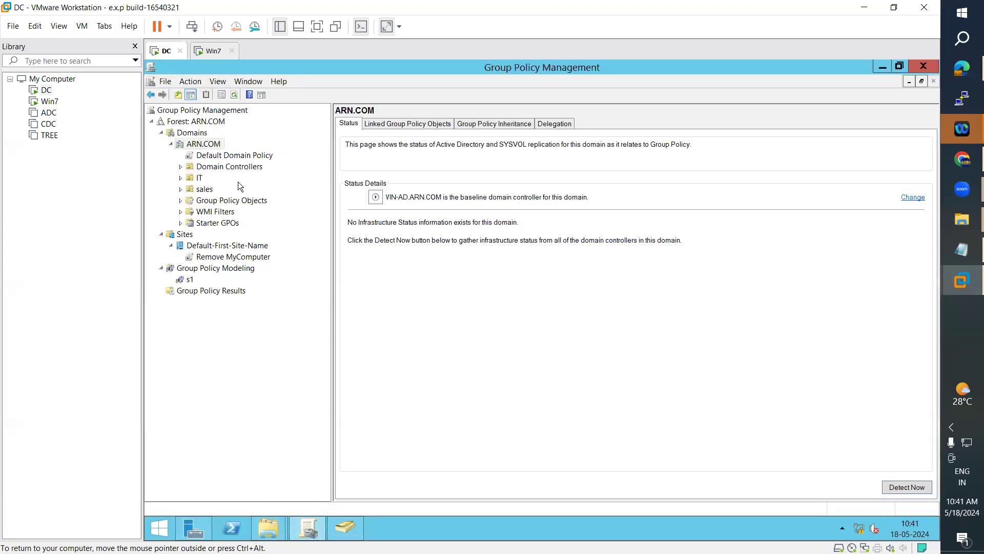
left_click(204, 189)
left_click(210, 202)
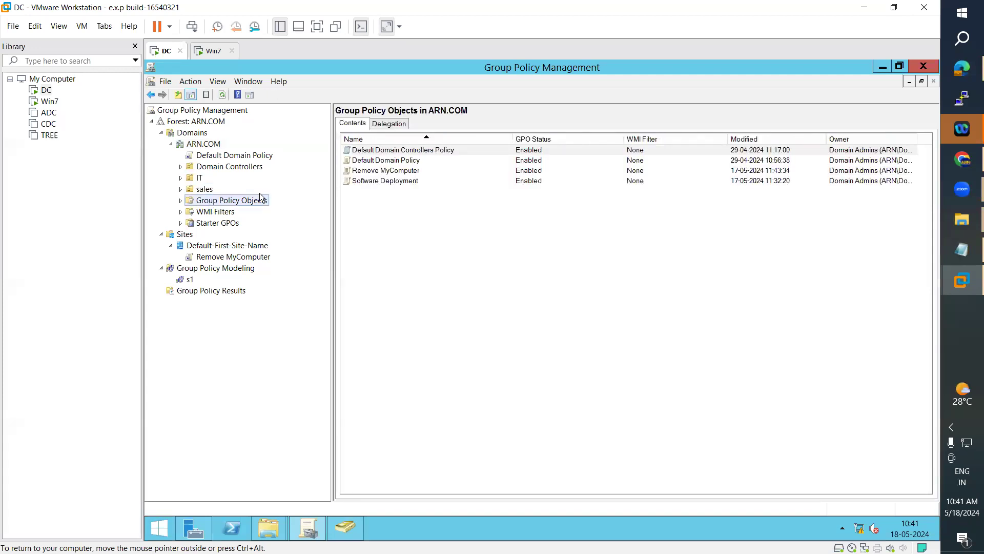
left_click(365, 170)
right_click(365, 170)
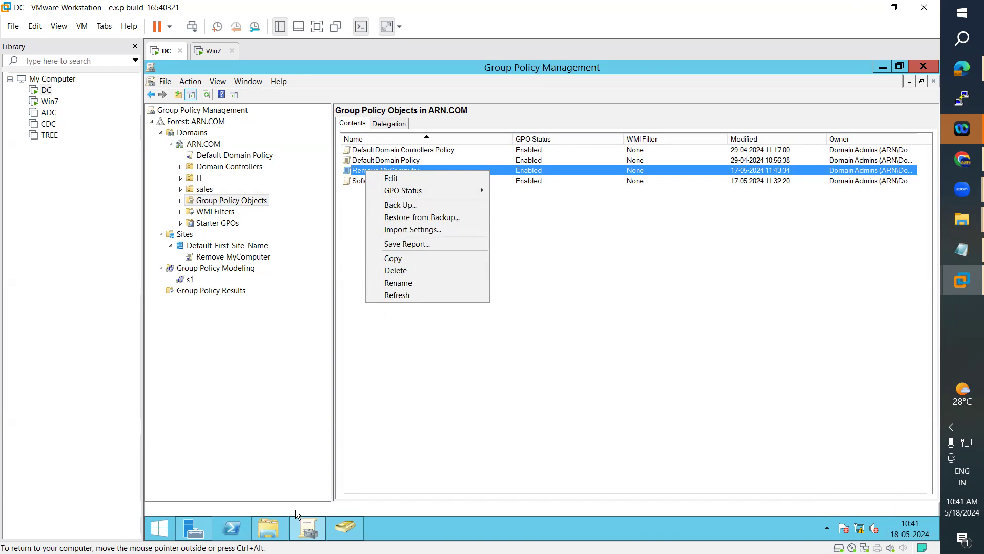
left_click(270, 527)
Step: Check This PC's location list, then bring up the Remove MyComputer GPO's context menu
left_click(349, 477)
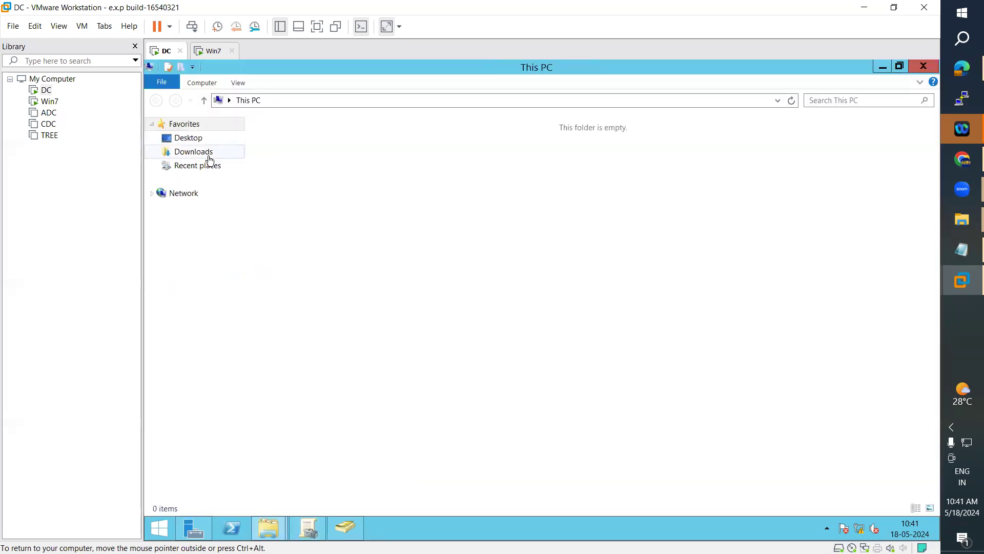
left_click(230, 100)
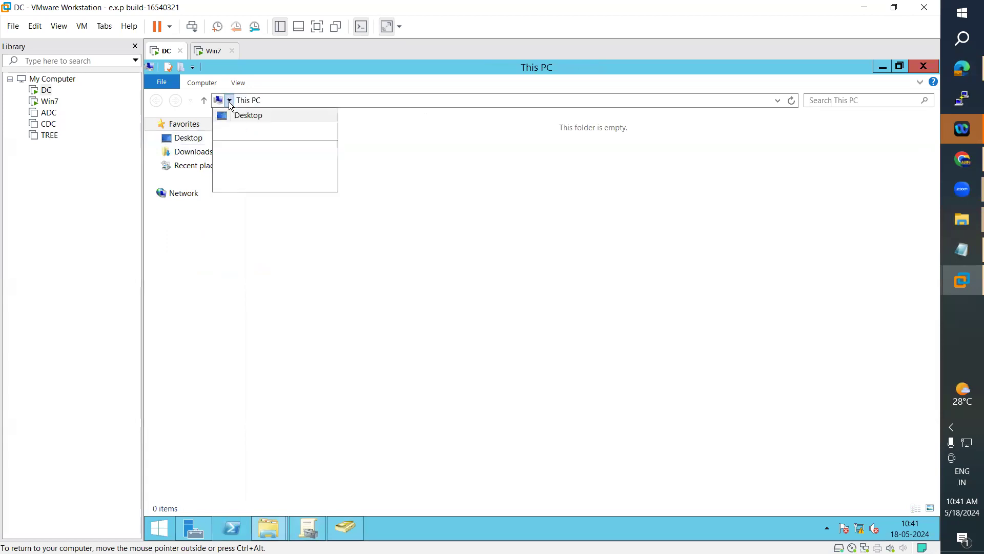
left_click(371, 199)
left_click(308, 529)
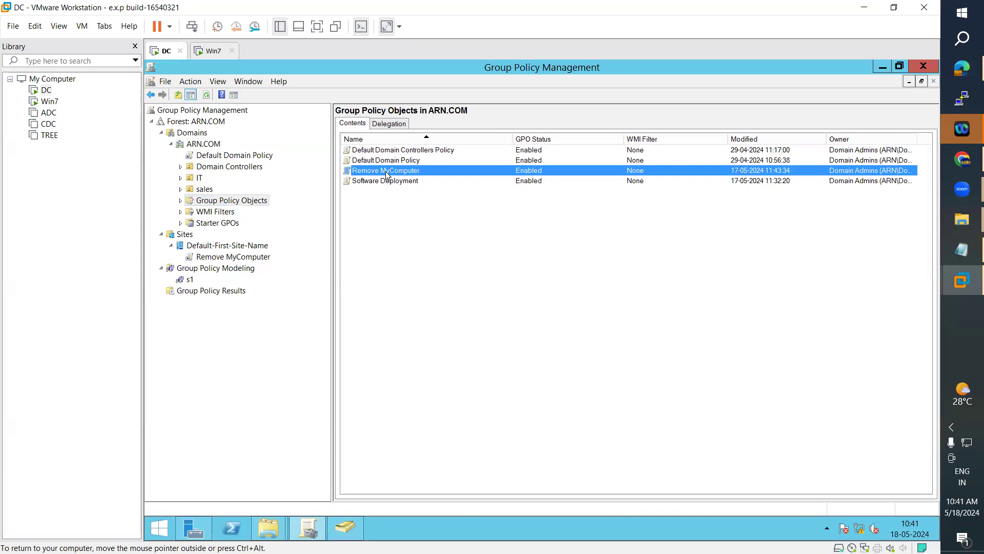
right_click(387, 172)
Step: Delete the Remove MyComputer GPO and confirm, leaving three GPOs in ARN.COM
left_click(421, 273)
left_click(570, 296)
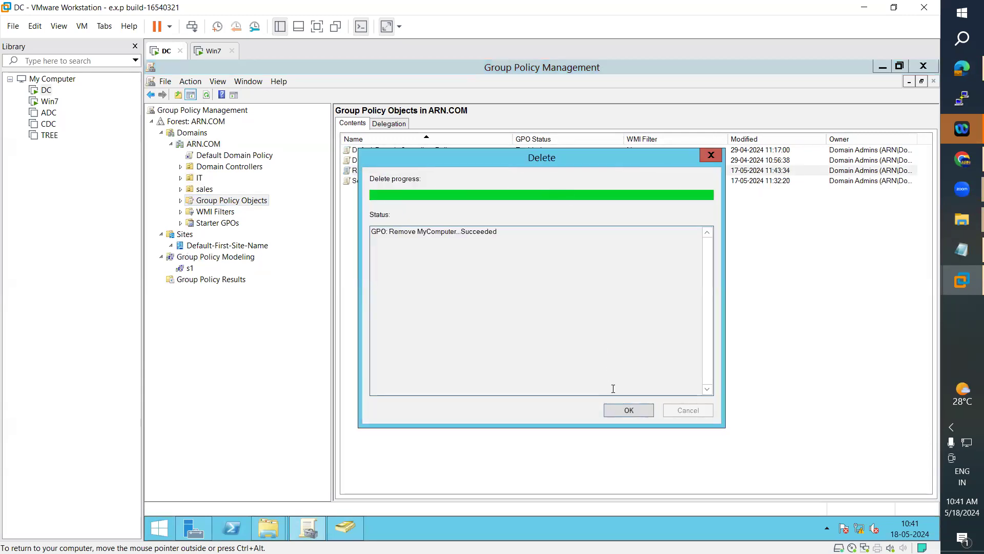
left_click(624, 410)
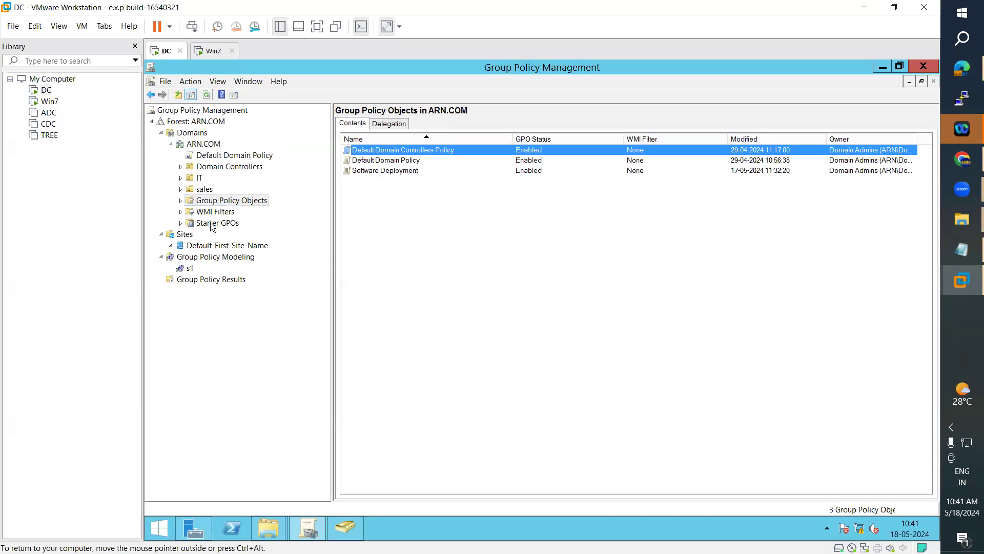
left_click(168, 531)
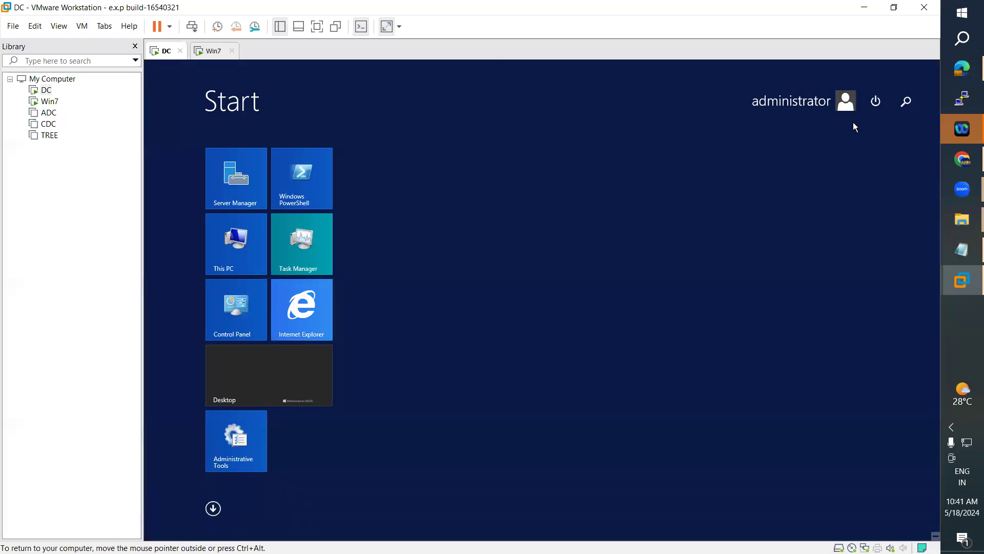
Step: Launch Command Prompt from a Start search for 'command' and run gpupdate
left_click(905, 101)
type("c")
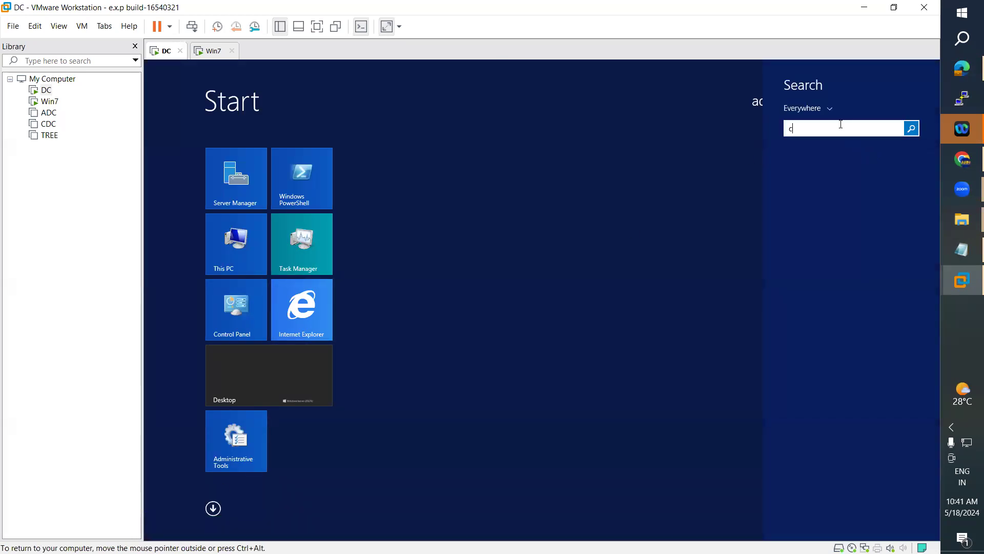
type("ommand")
left_click(805, 166)
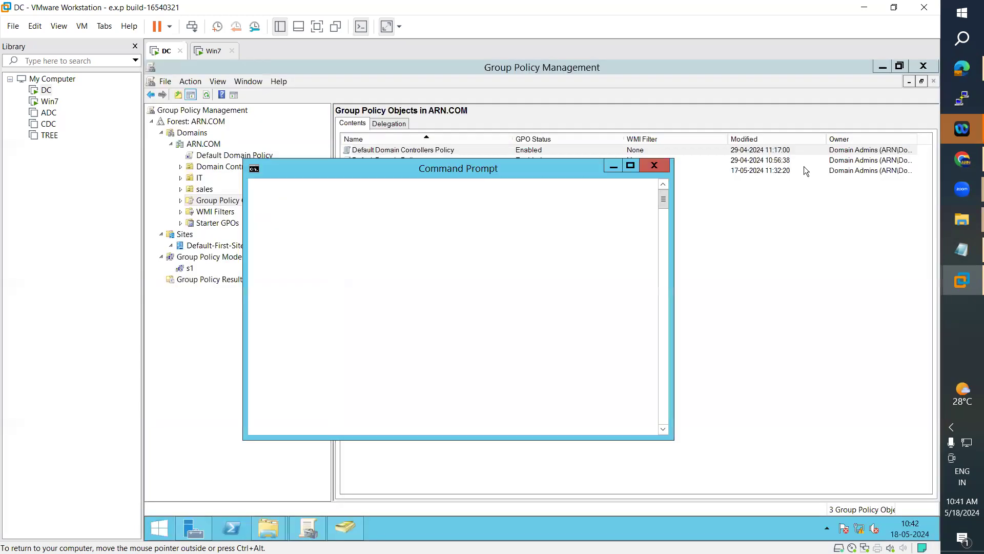
type("gpupdate")
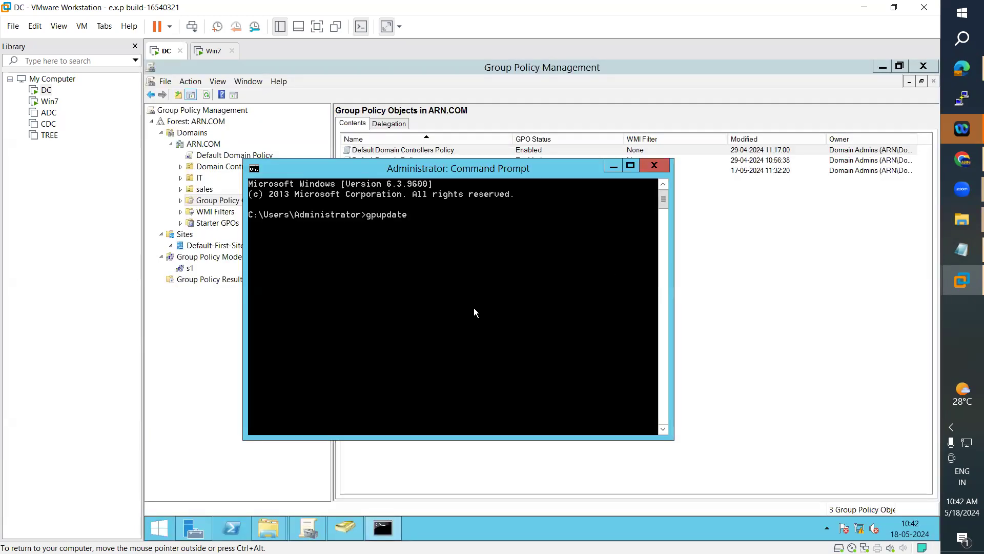
key("Return")
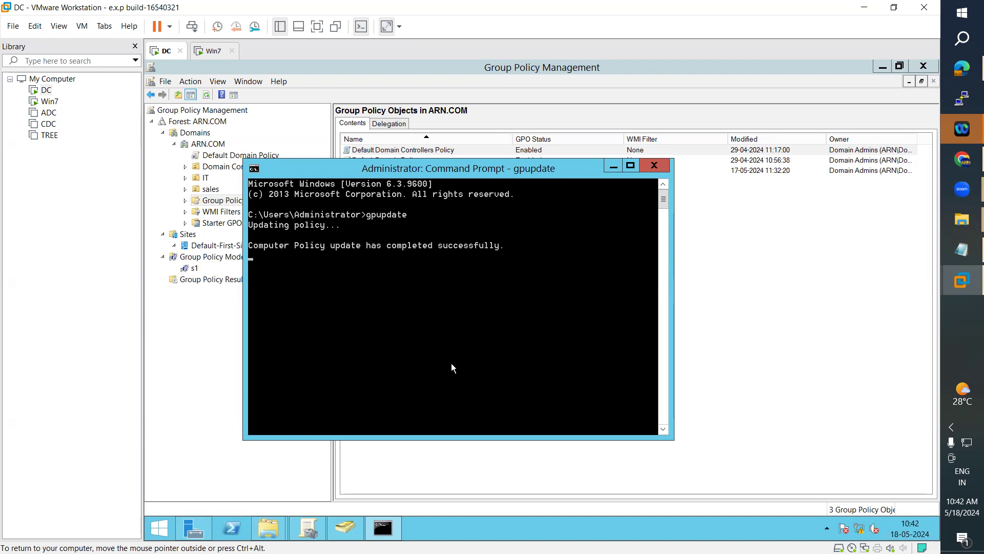
Step: Review WMI Filters, Default-First-Site-Name, IT, sales, GPOs and Starter GPOs, ending on Default Domain Policy's scope
left_click(221, 211)
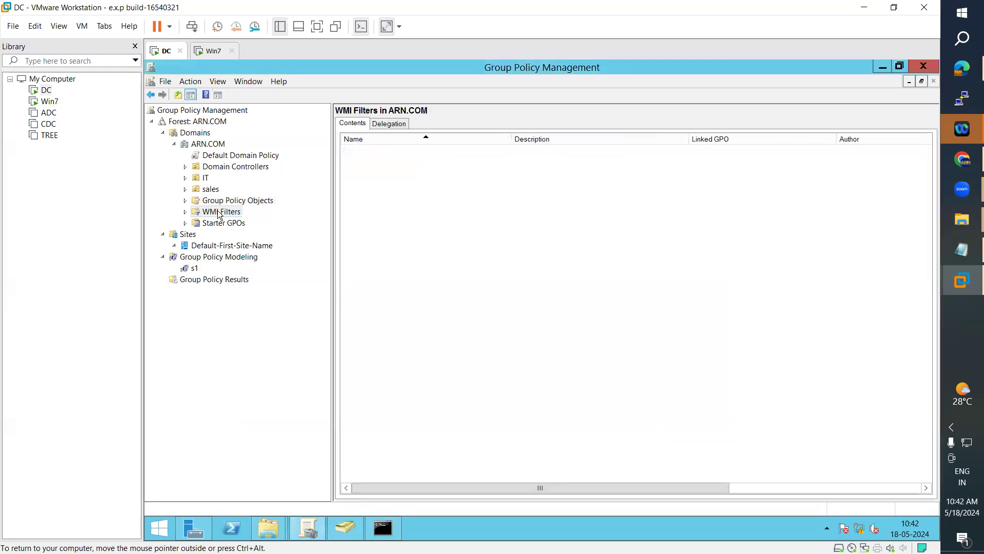
left_click(211, 246)
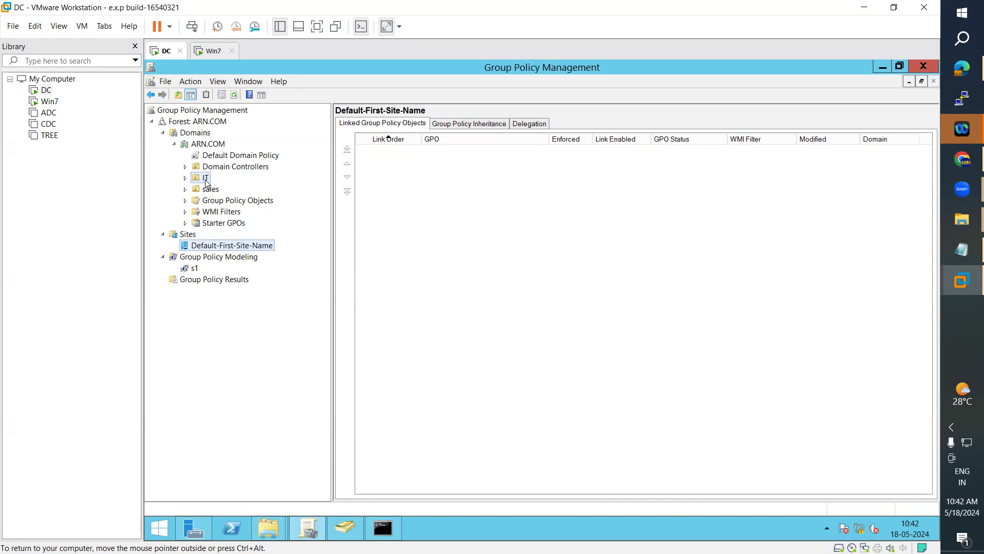
left_click(205, 178)
left_click(210, 191)
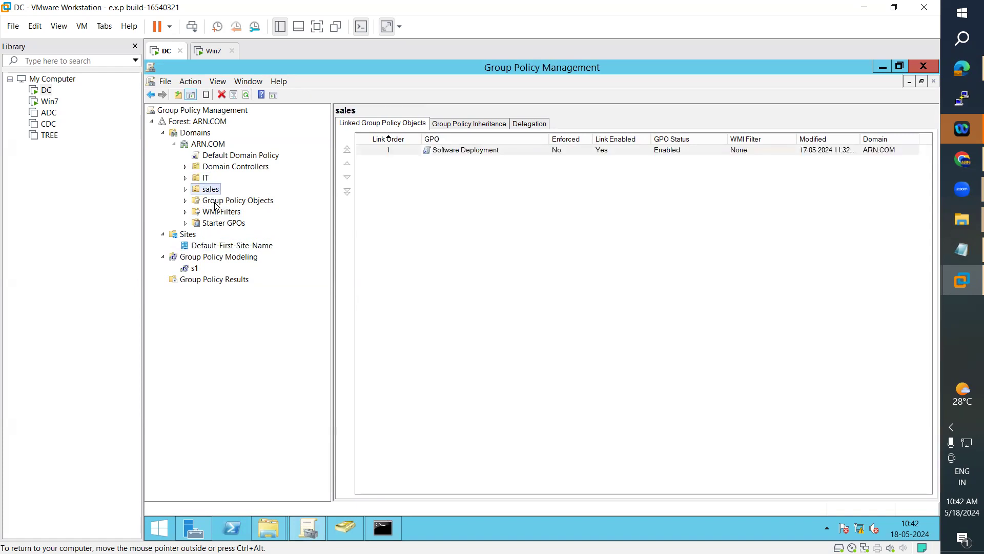
left_click(215, 205)
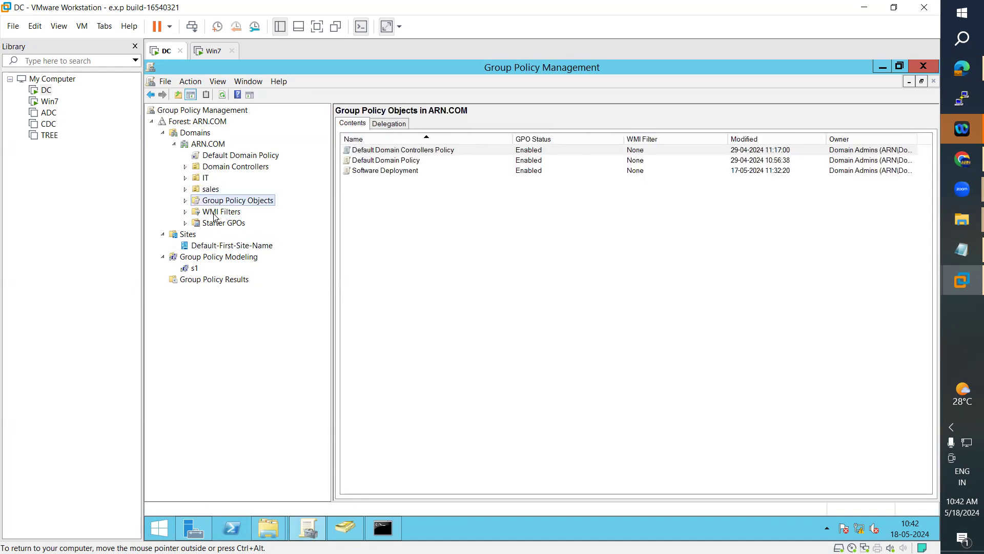
left_click(215, 212)
left_click(219, 223)
left_click(225, 167)
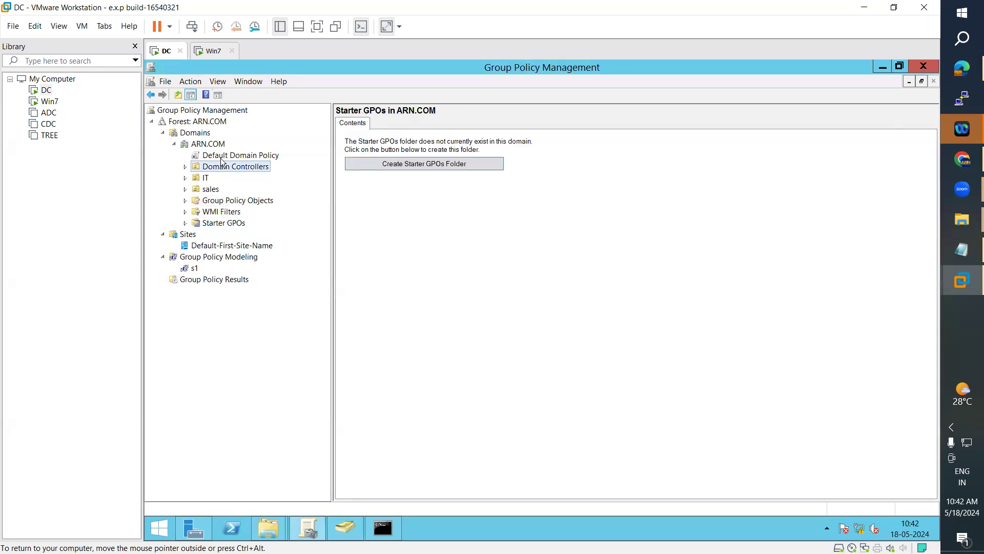
left_click(222, 157)
Step: Refresh This PC, open Downloads and cut Logon.vbe for moving
mouse_move(273, 527)
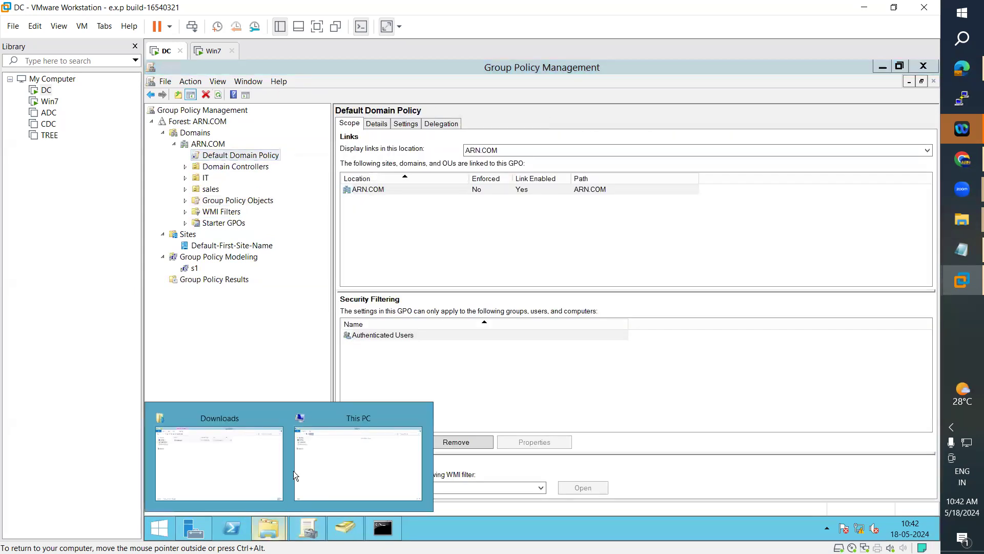
left_click(334, 464)
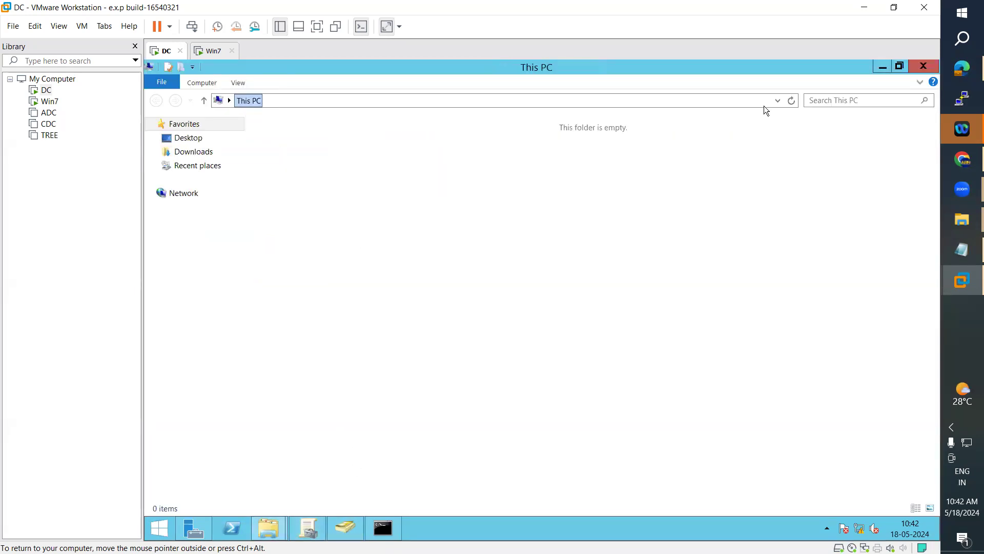
left_click(791, 101)
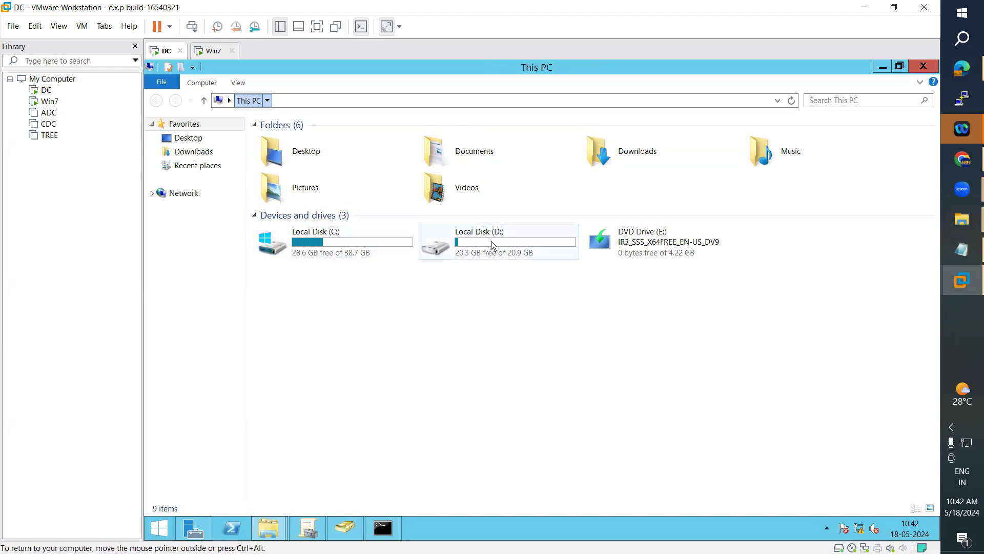
left_click(193, 151)
left_click(271, 145)
right_click(269, 140)
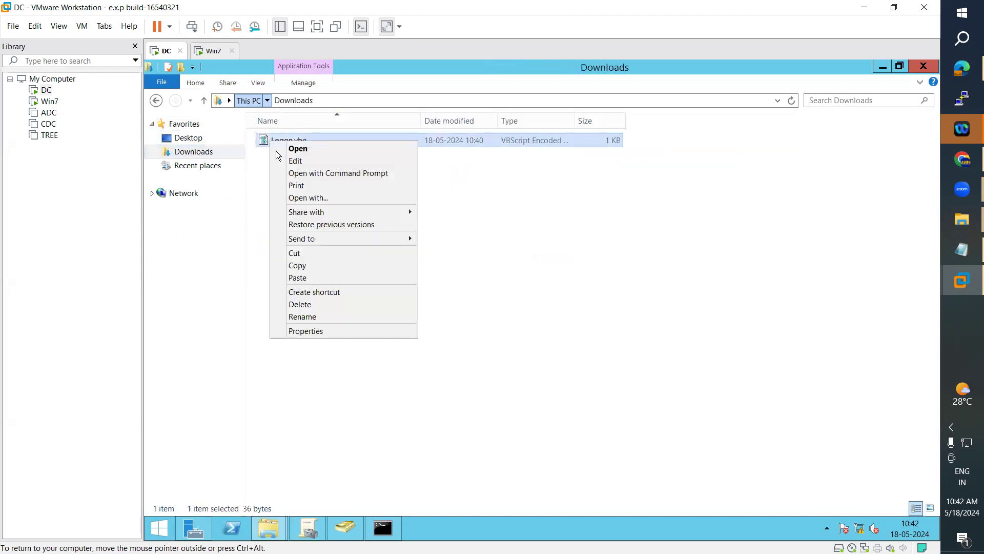
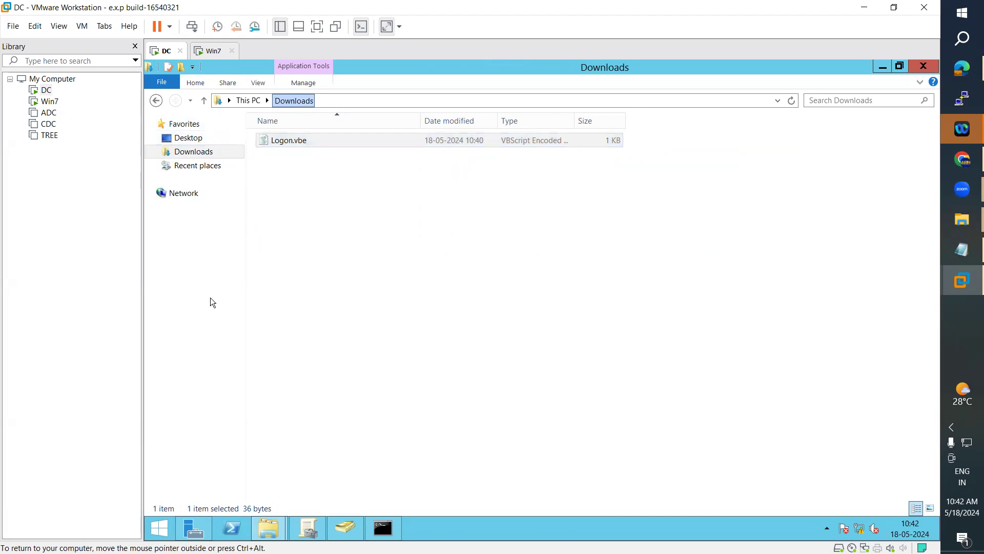
Step: Open Local Disk (D:) through This PC on the DC machine
left_click(169, 538)
left_click(222, 271)
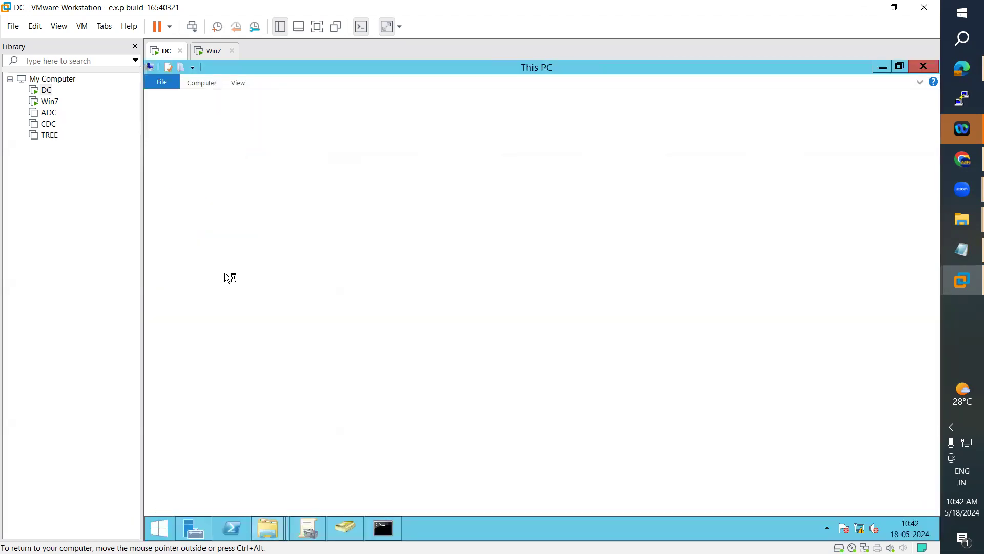
double_click(501, 248)
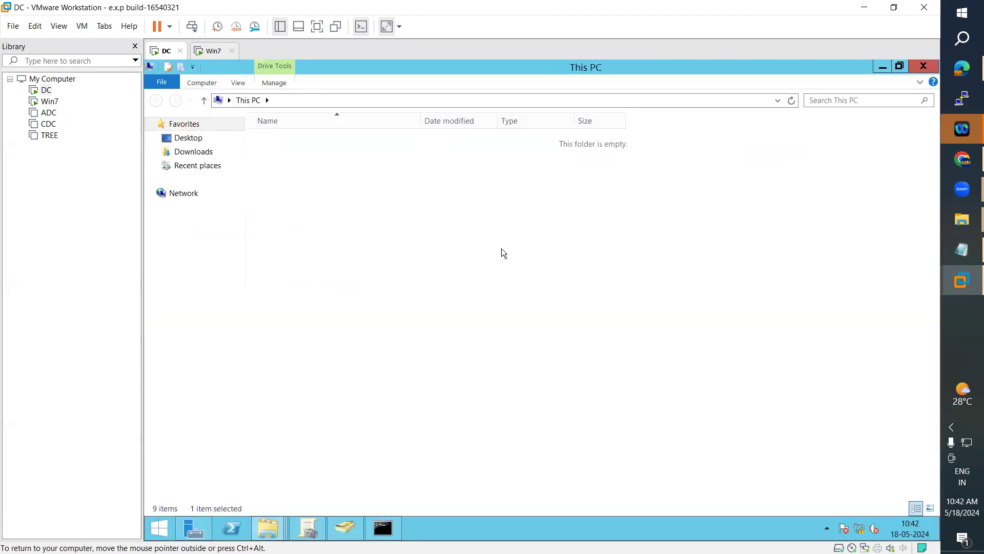
Step: Create a folder named Script on D:, paste Logon.vbe into it, and return to D:
right_click(344, 303)
mouse_move(395, 418)
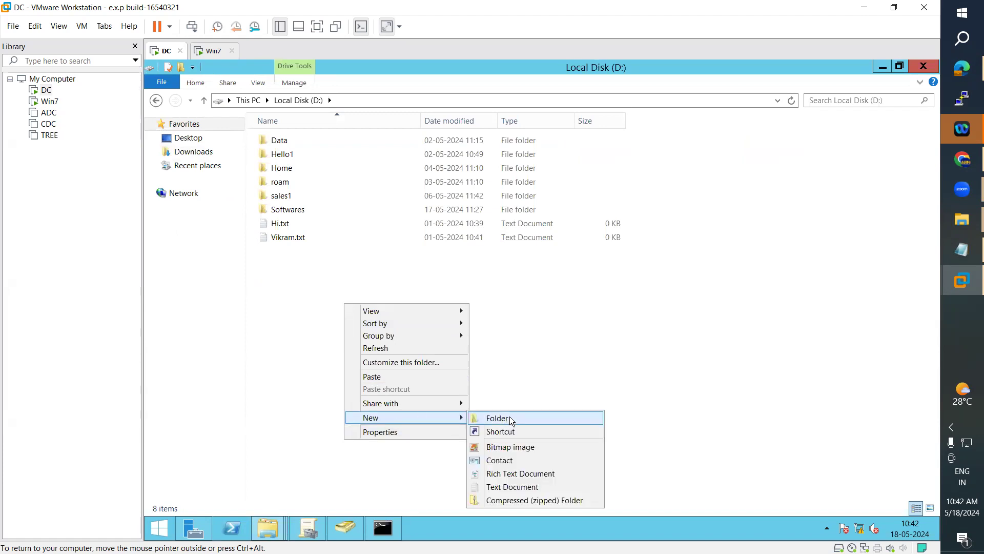
left_click(509, 416)
type("Script")
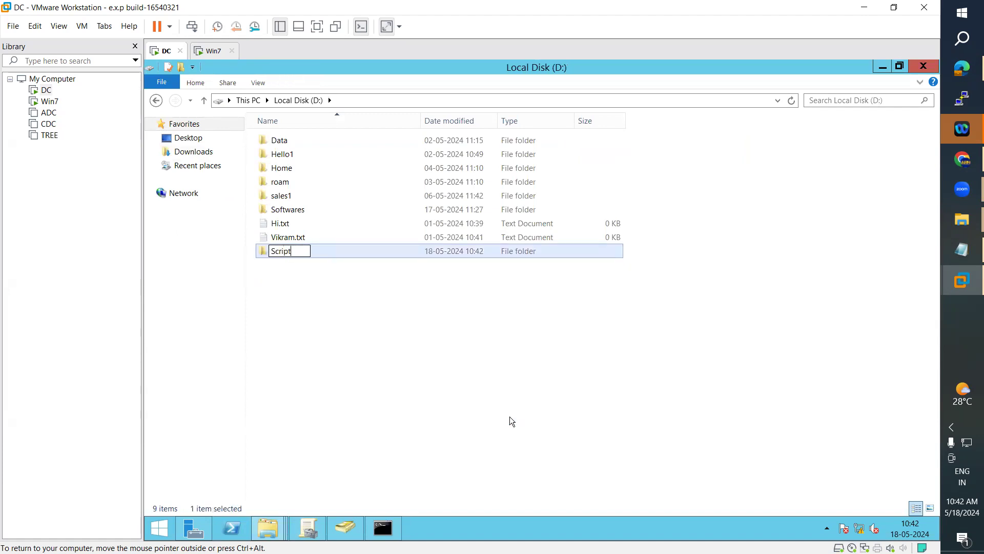
key("Return")
key("Return")
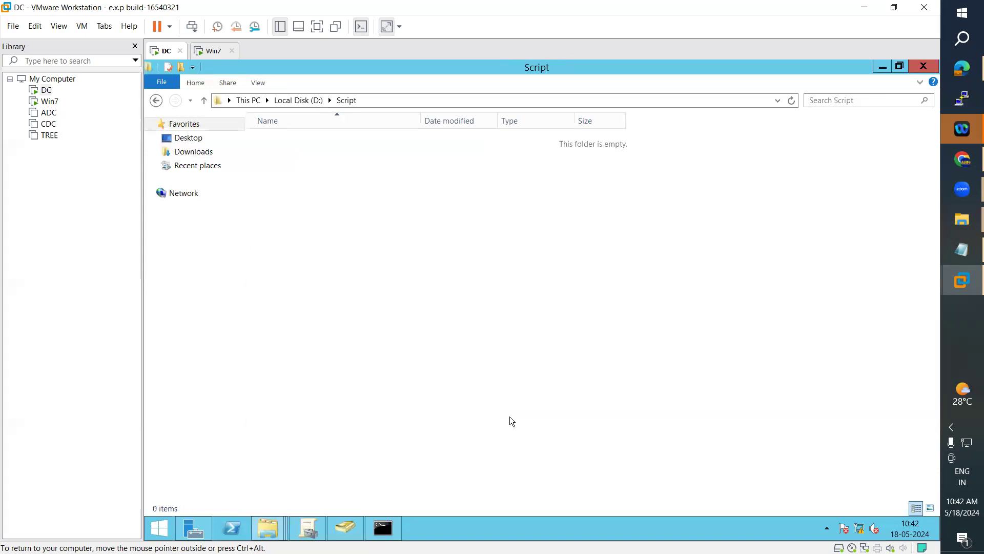
key("ctrl+v")
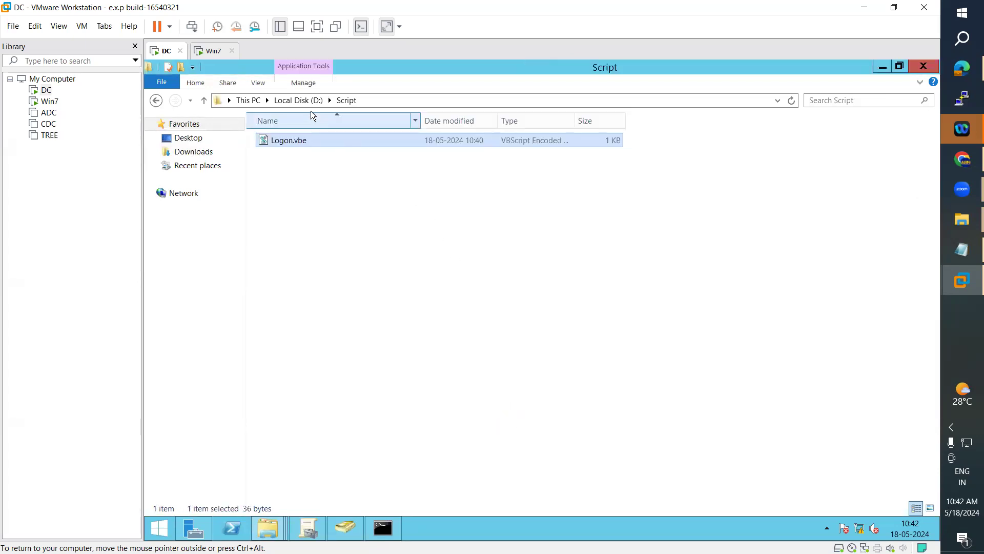
left_click(307, 103)
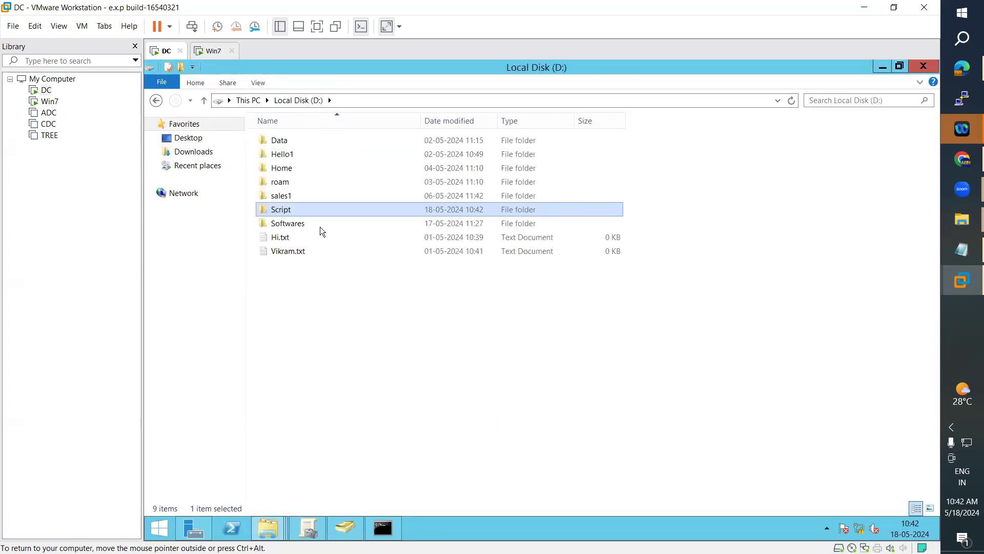
Step: Share the Script folder with Everyone at Read/Write permission
right_click(290, 211)
mouse_move(359, 247)
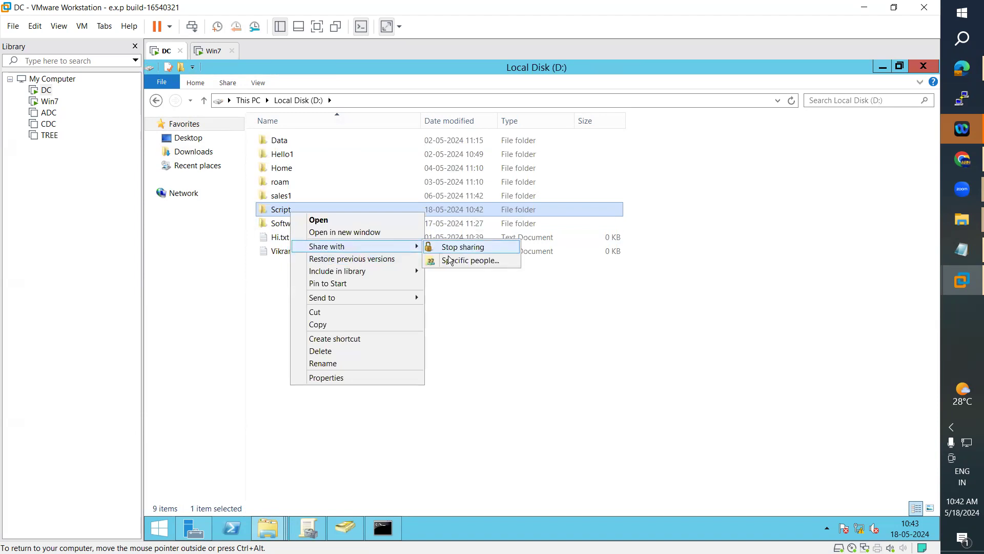
left_click(452, 261)
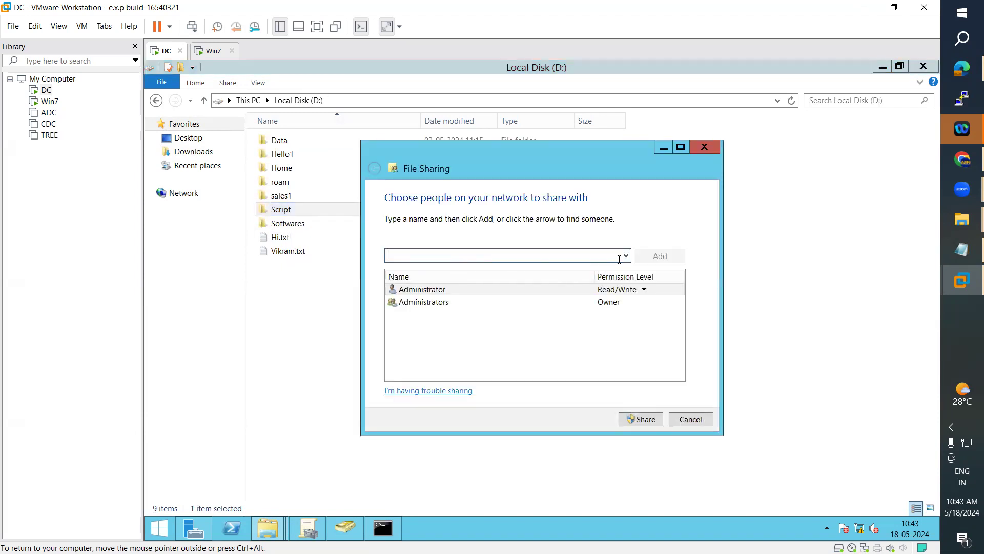
left_click(625, 256)
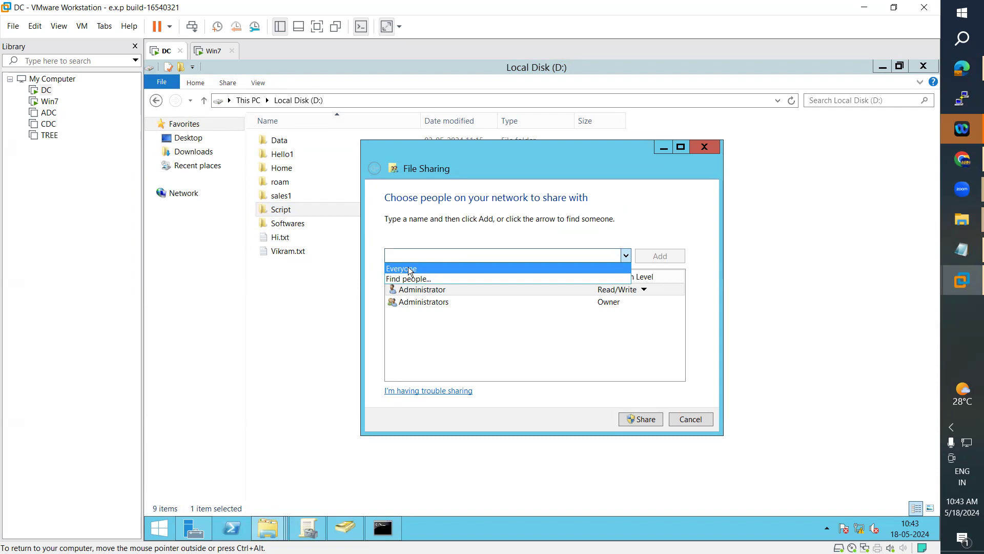
left_click(408, 268)
left_click(658, 257)
left_click(621, 314)
left_click(644, 333)
left_click(641, 419)
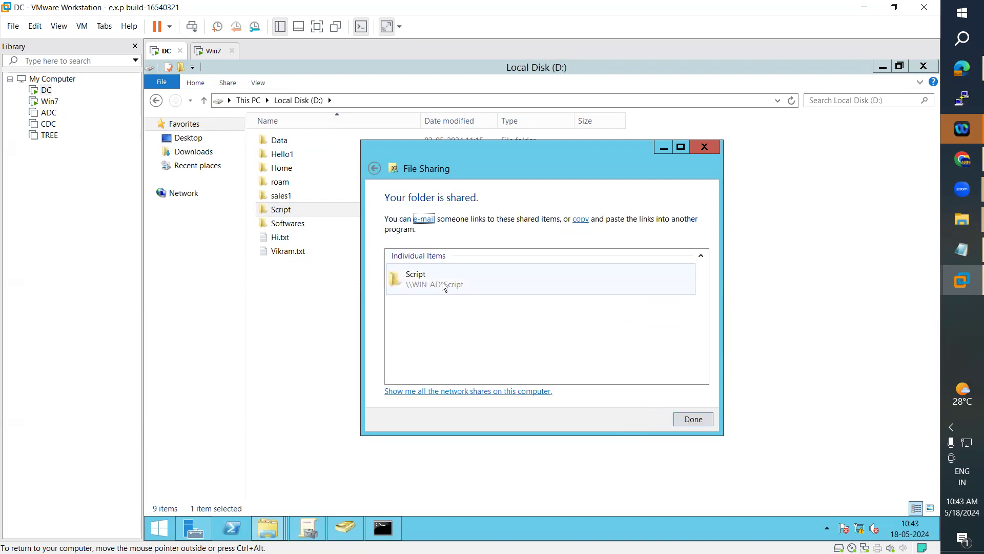
Step: Confirm the share opens at \\WIN-AD\Script, then close the sharing dialog
double_click(441, 282)
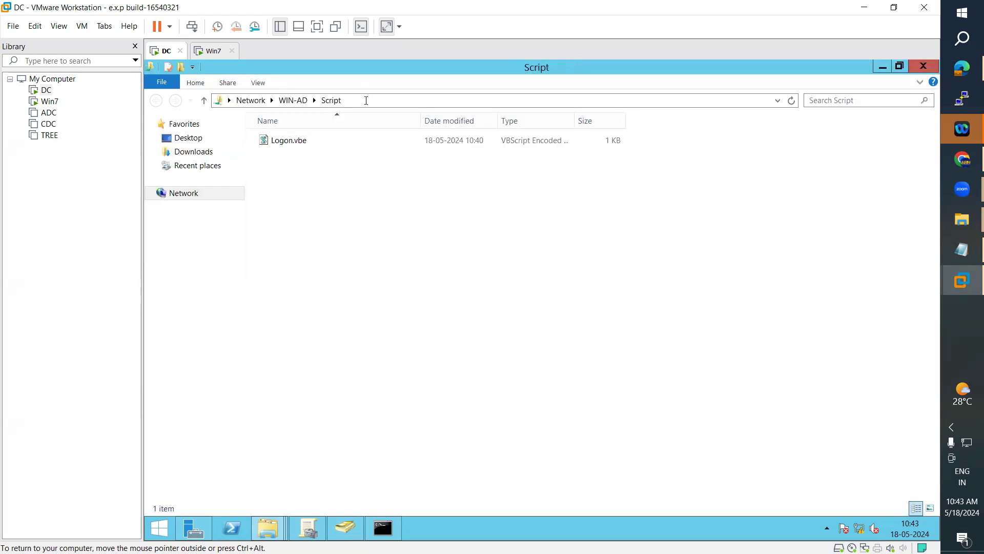
left_click(365, 100)
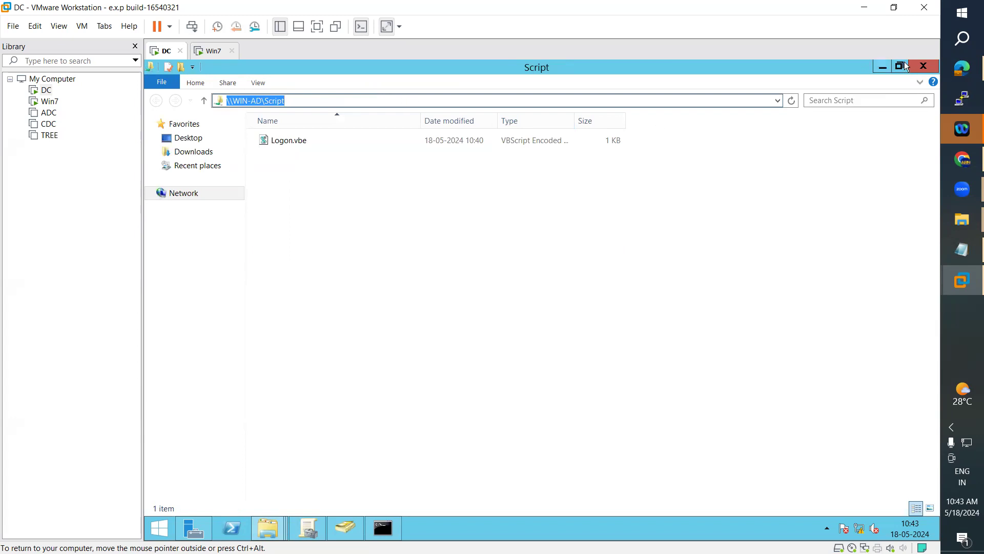
left_click(881, 67)
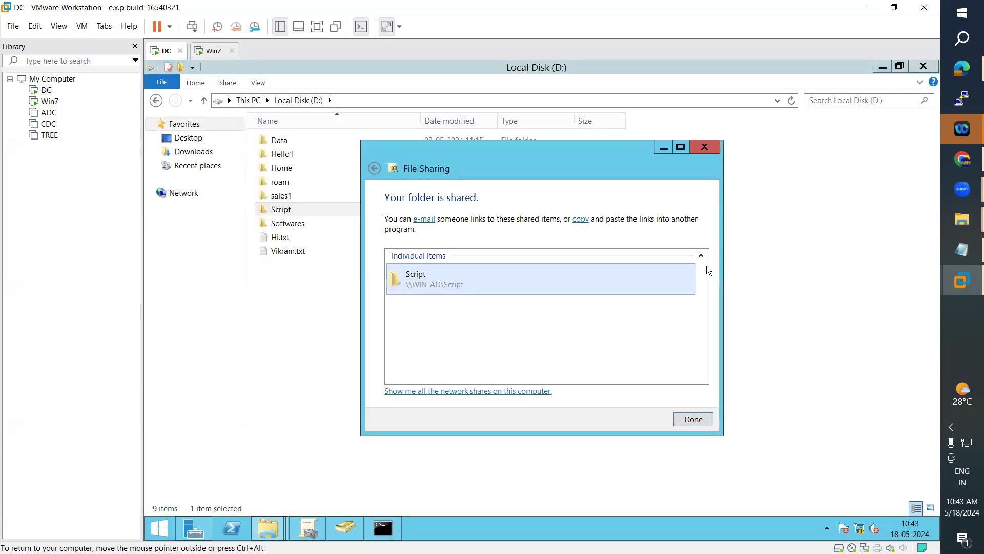
left_click(695, 419)
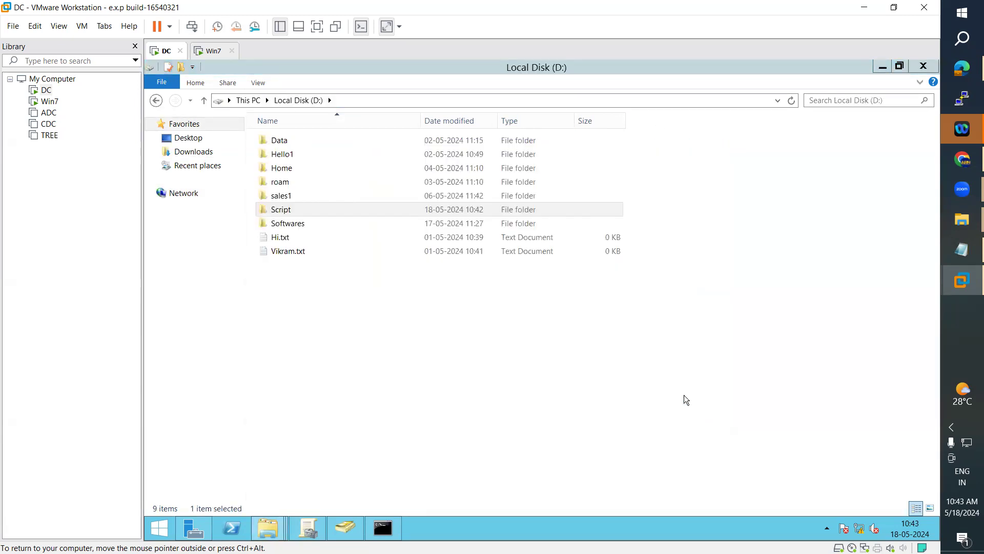
Step: Select the sales OU to see its Software Deployment GPO, glance at its users, and return
left_click(305, 531)
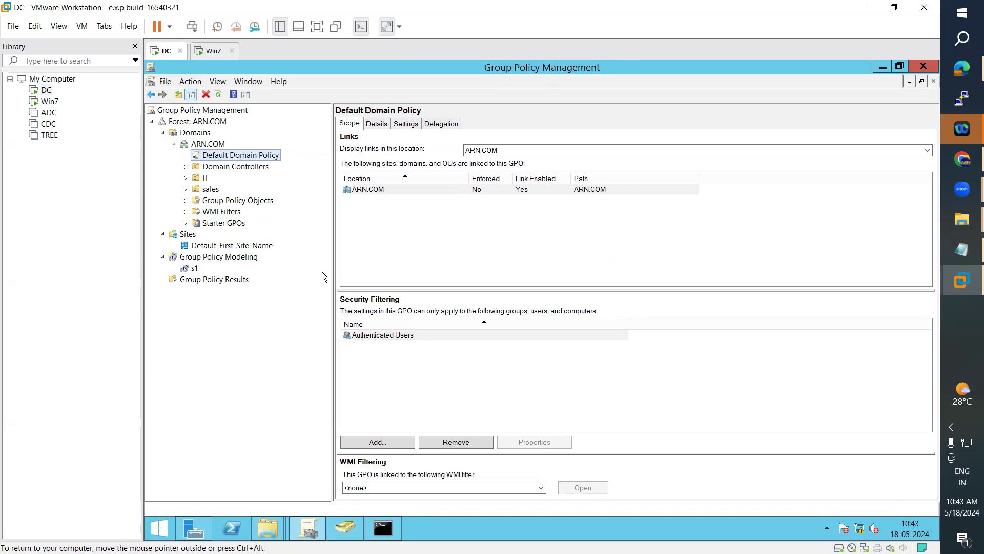
left_click(205, 178)
left_click(208, 192)
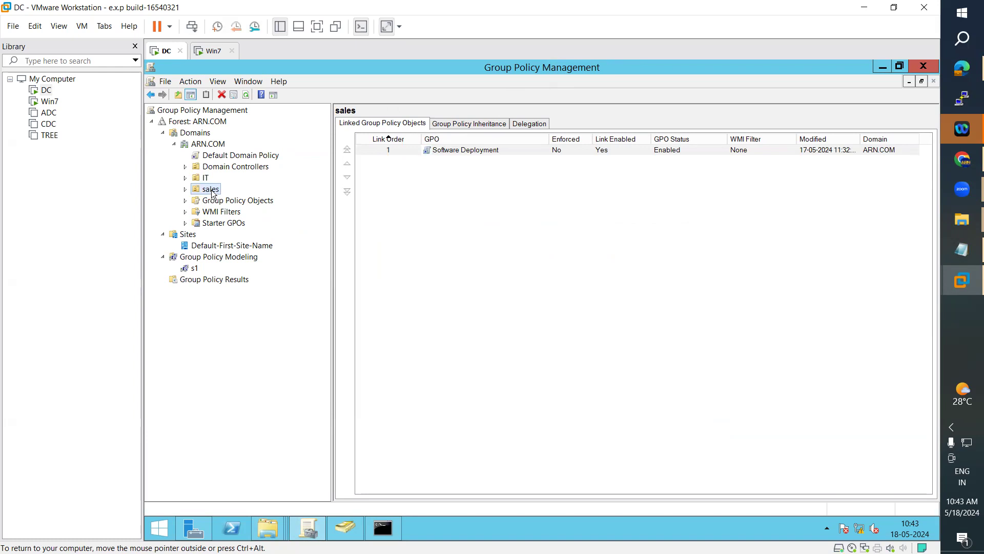
left_click(343, 536)
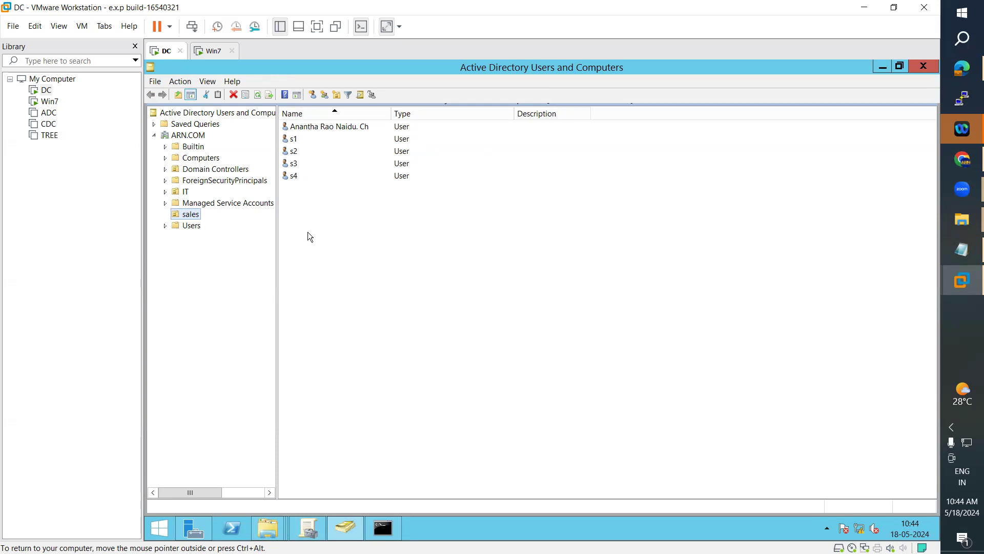
left_click(317, 528)
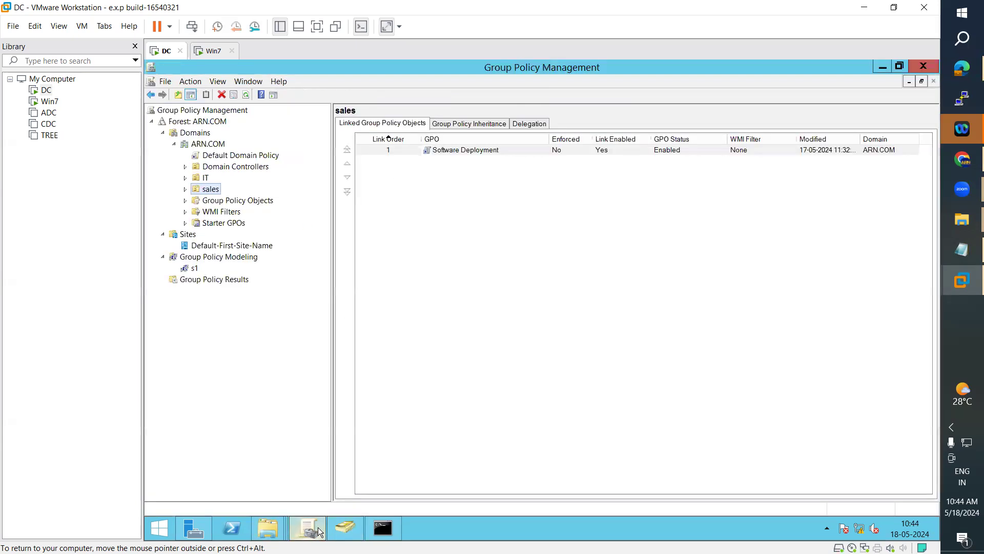
Step: Create a GPO named 'Logon Script' linked to sales and open it for editing
right_click(207, 190)
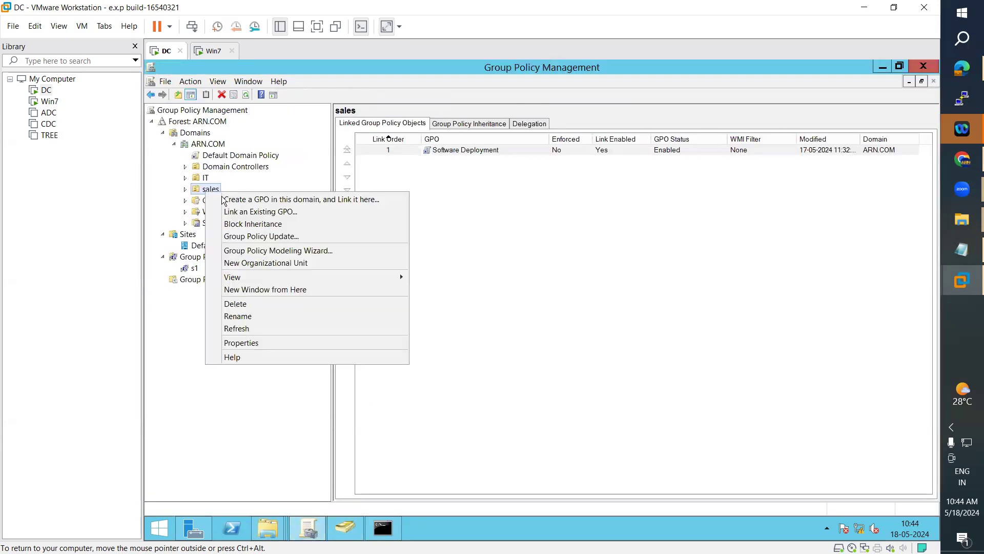
left_click(255, 199)
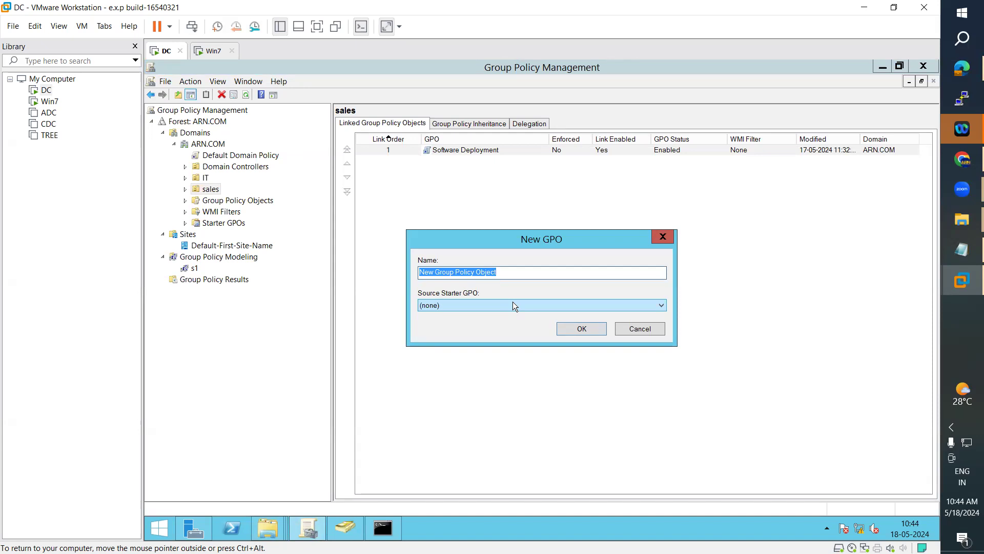
type("Sc")
key("BackSpace")
key("BackSpace")
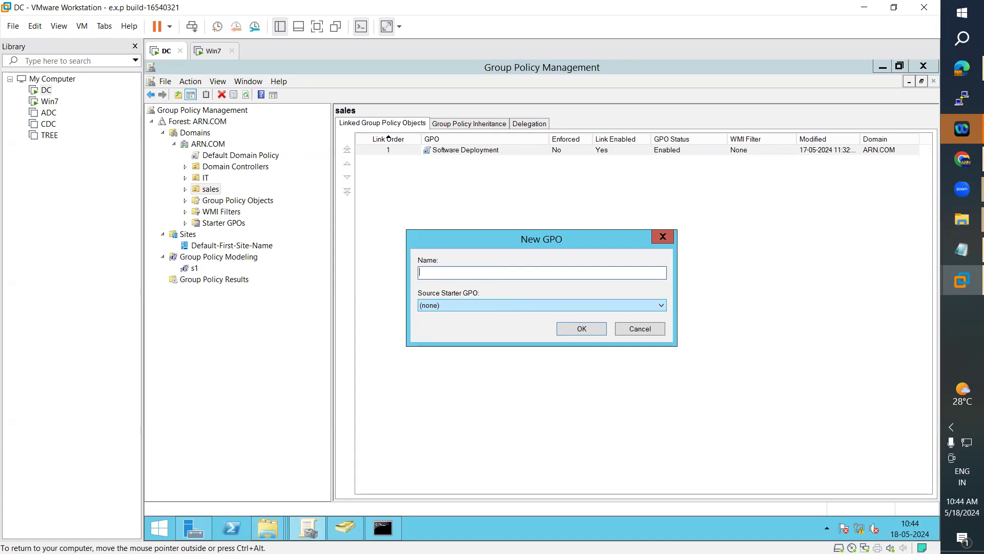
type("Logon Script")
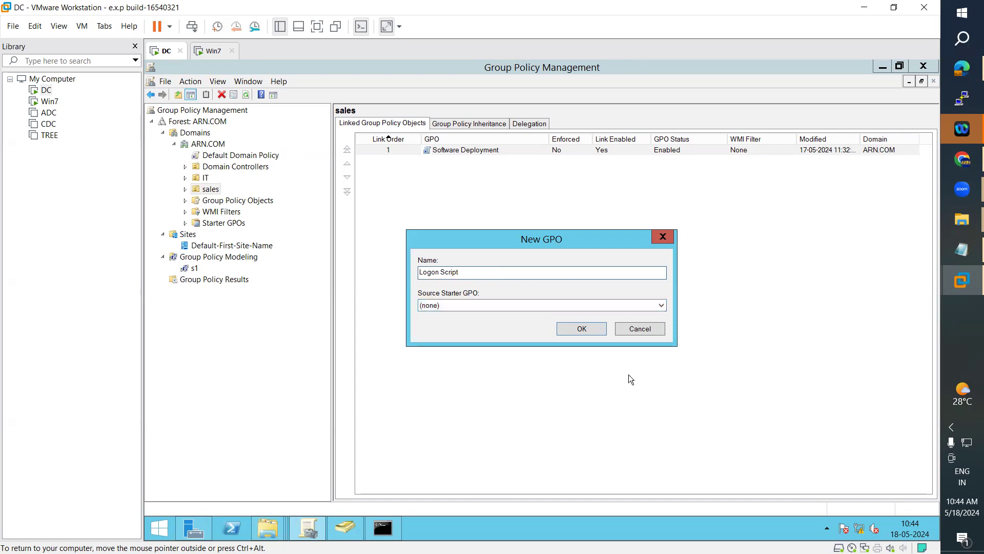
left_click(582, 330)
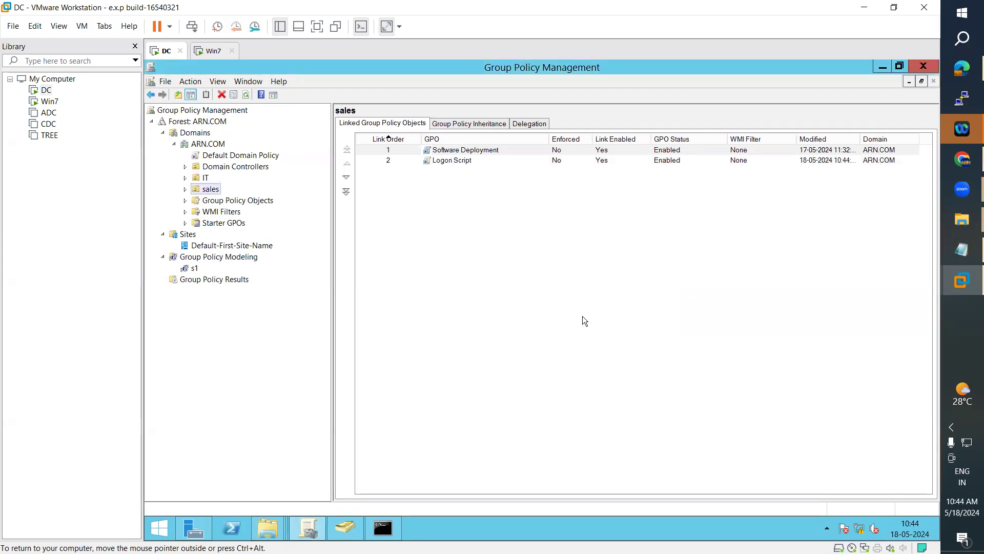
right_click(451, 161)
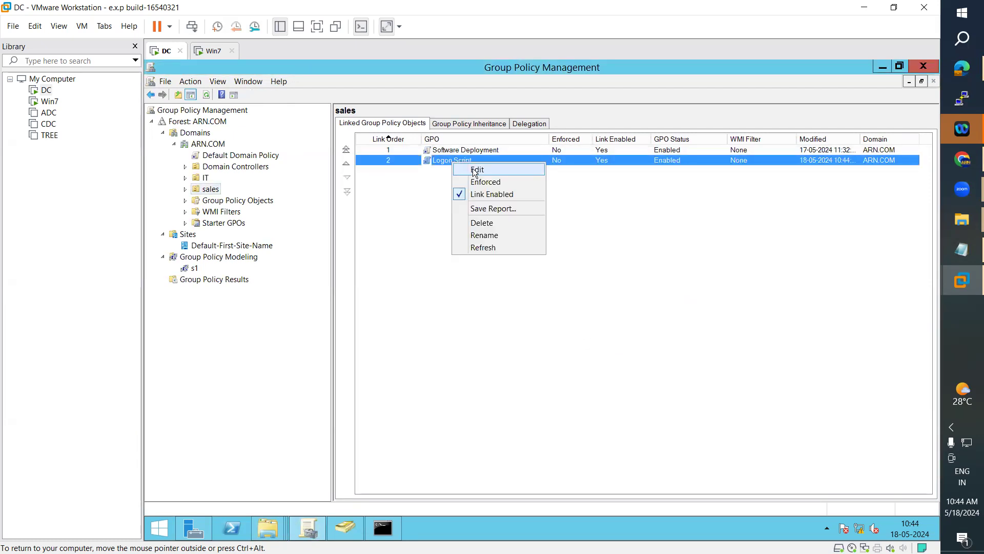
left_click(472, 167)
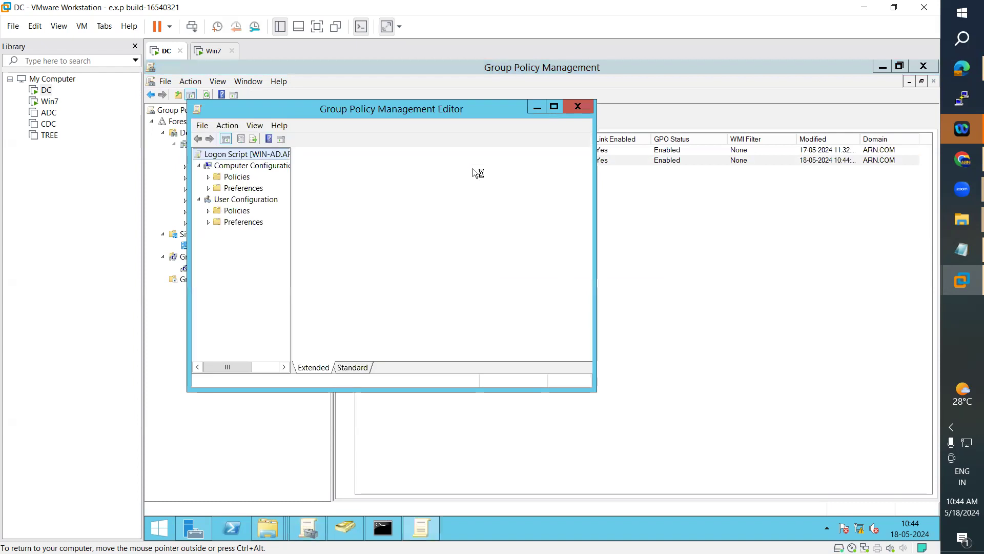
Step: Expand User Configuration > Policies > Windows Settings to Scripts (Logon/Logoff) and select Logon
left_click(554, 107)
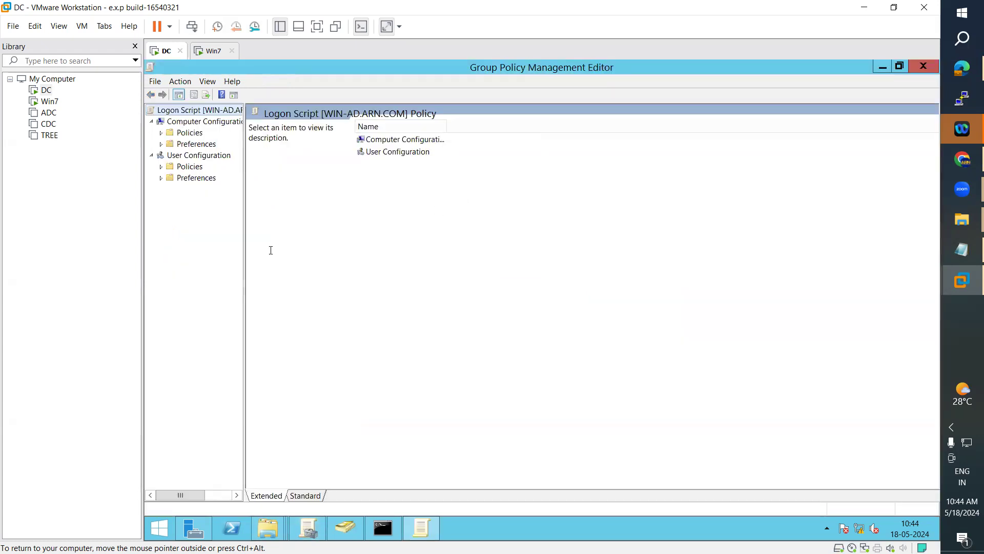
left_click_drag(244, 255, 380, 251)
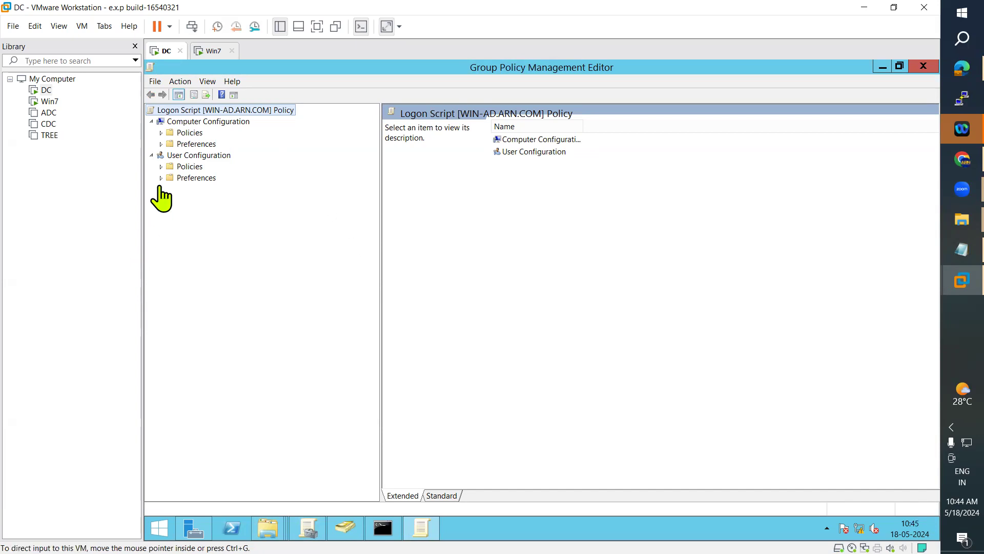
left_click(160, 167)
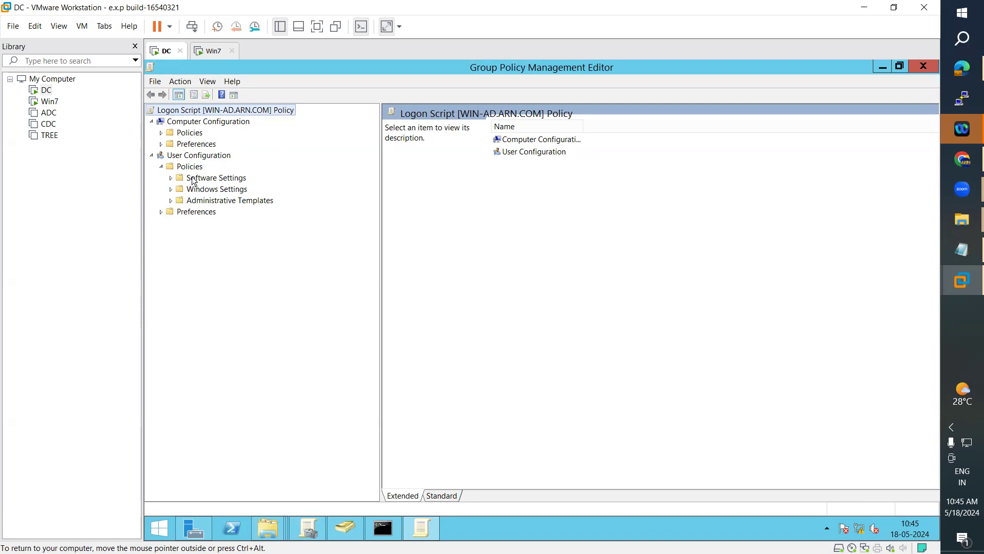
left_click(170, 179)
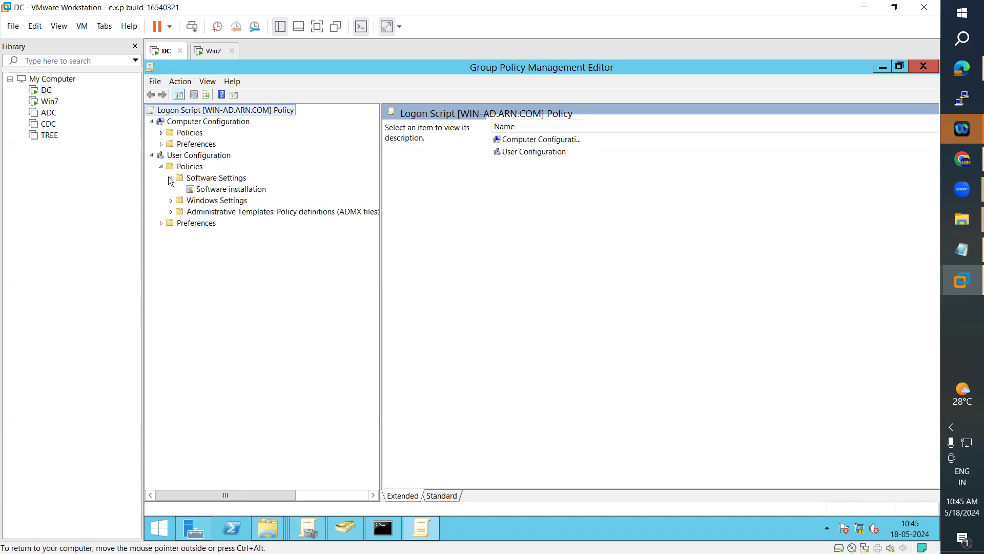
left_click(171, 200)
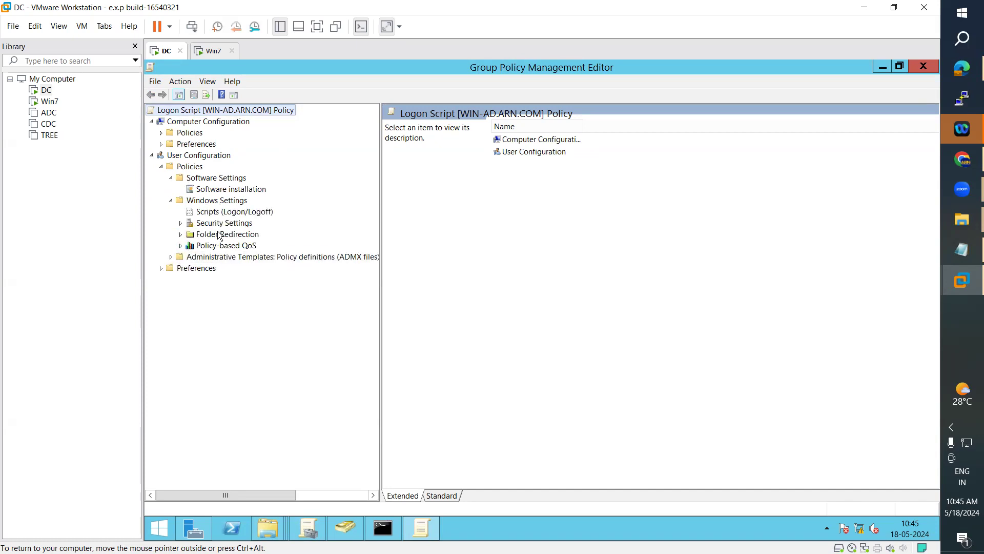
left_click(213, 214)
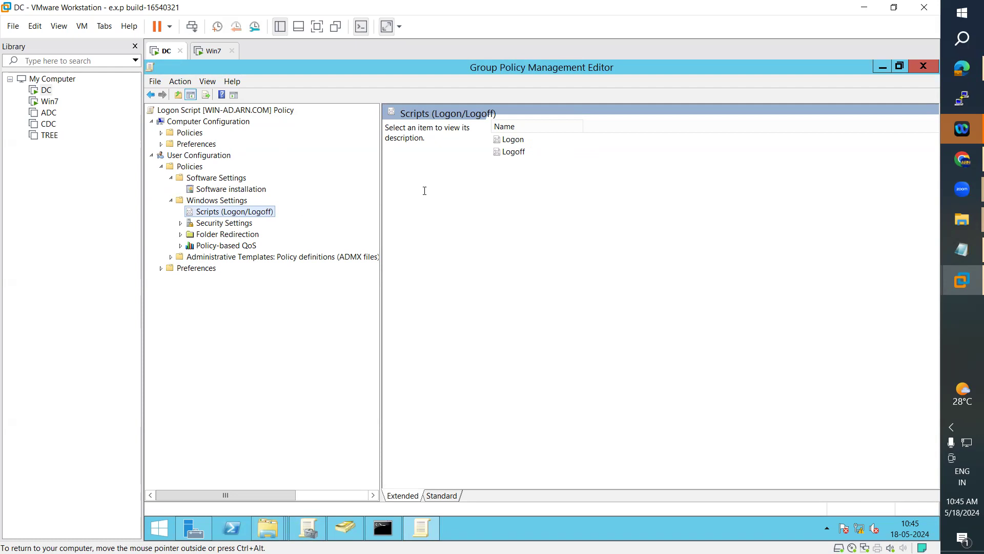
left_click(509, 139)
right_click(509, 139)
Step: Add a new logon script and browse to the \\WIN-AD\Script share
left_click(536, 148)
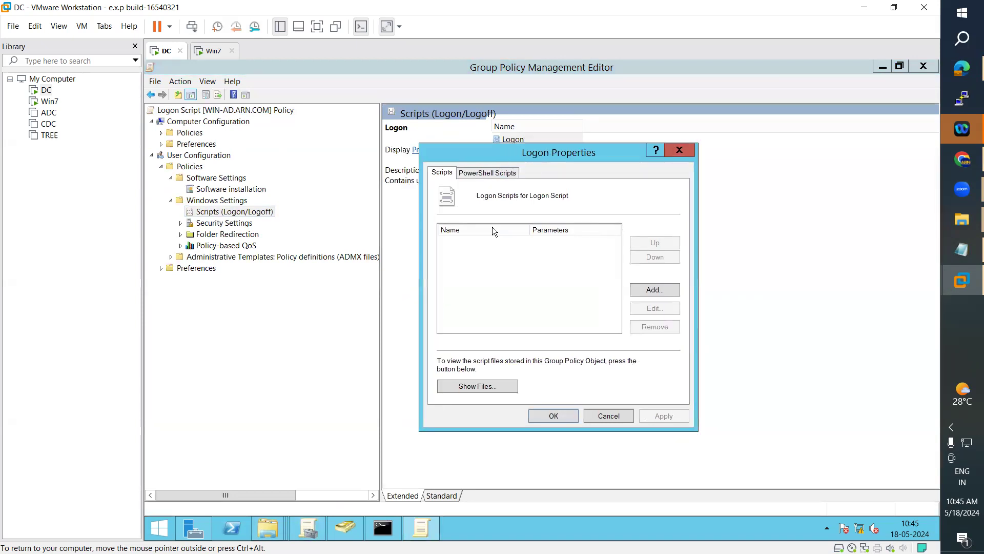
left_click(648, 290)
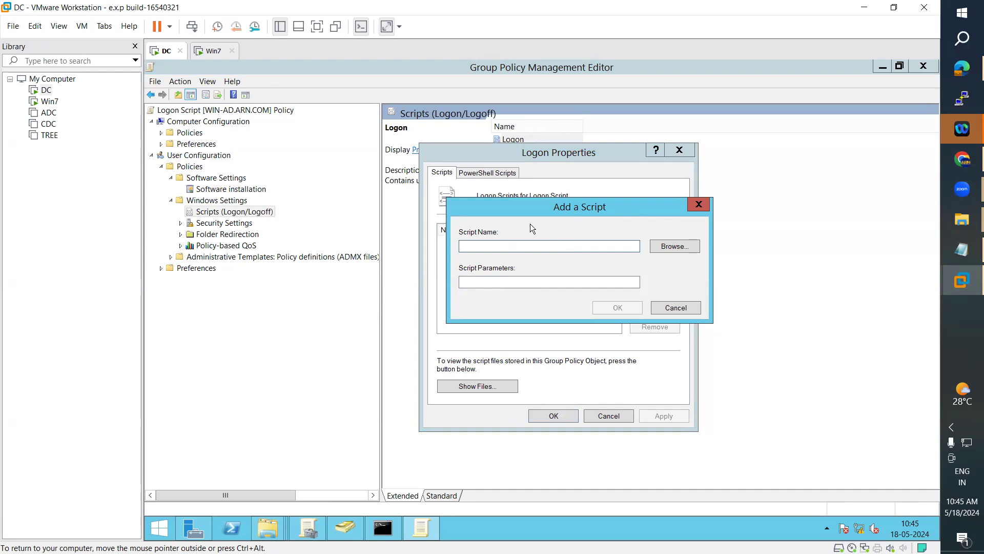
left_click(680, 247)
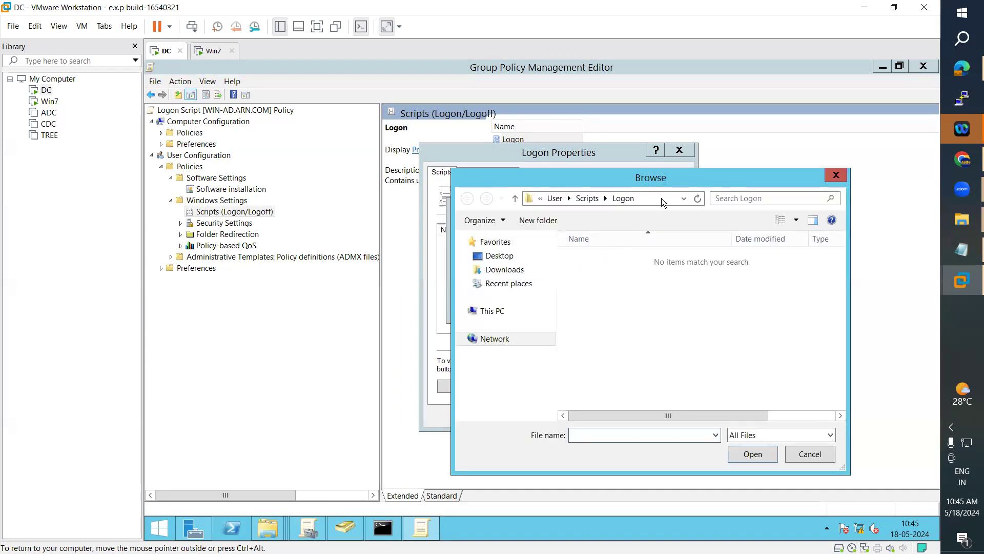
left_click(660, 198)
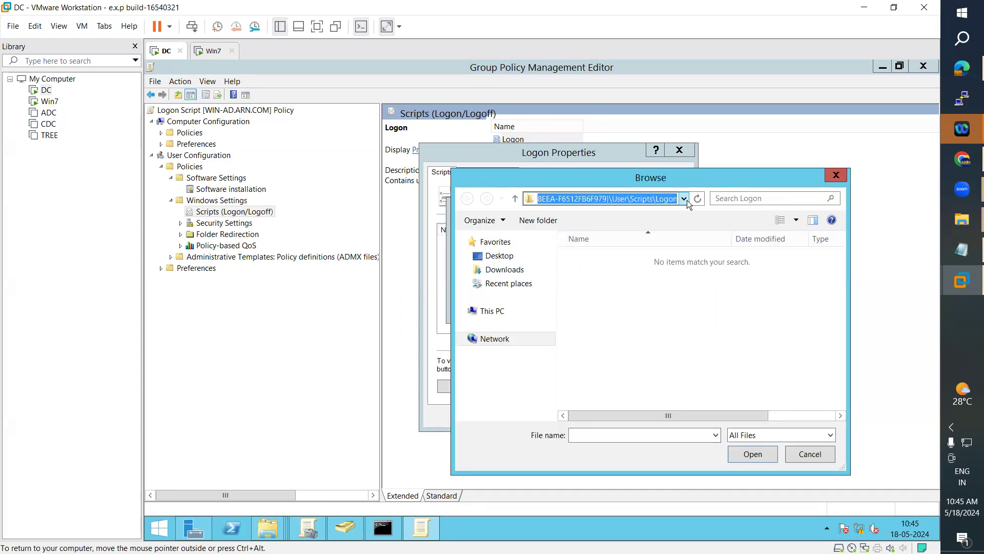
type("\\WIN-AD\\Script")
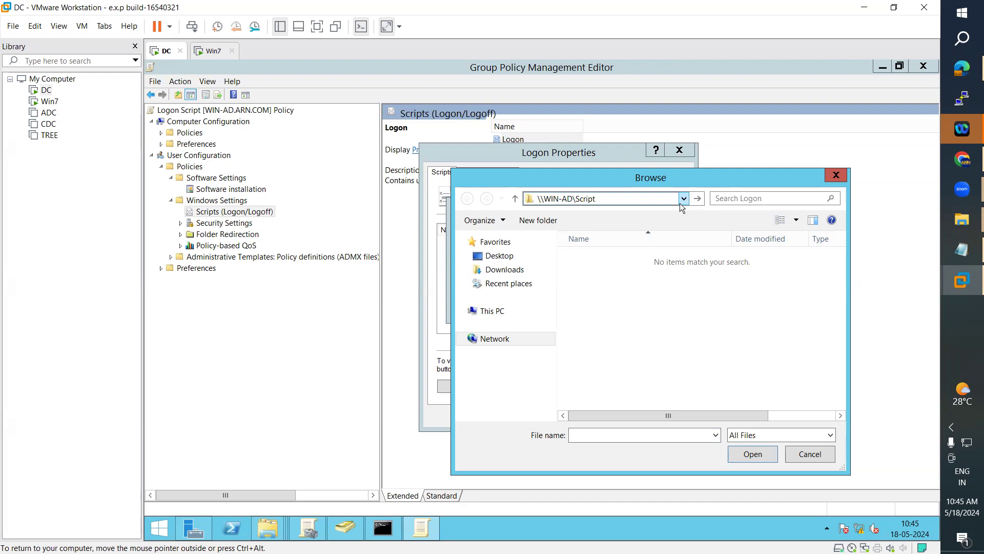
key("Return")
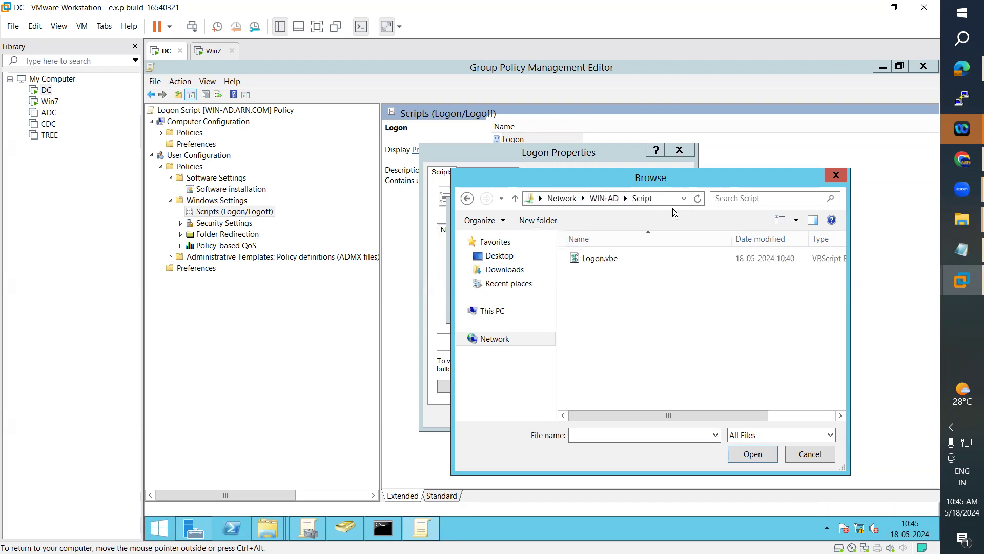
Step: Choose Logon.vbe as the logon script and save the Logon properties
left_click(665, 201)
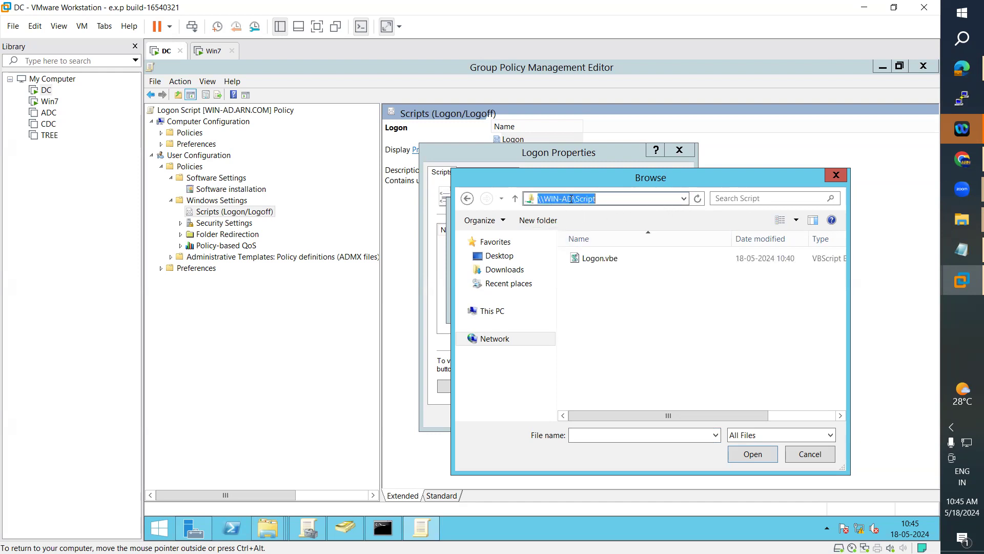
left_click(602, 263)
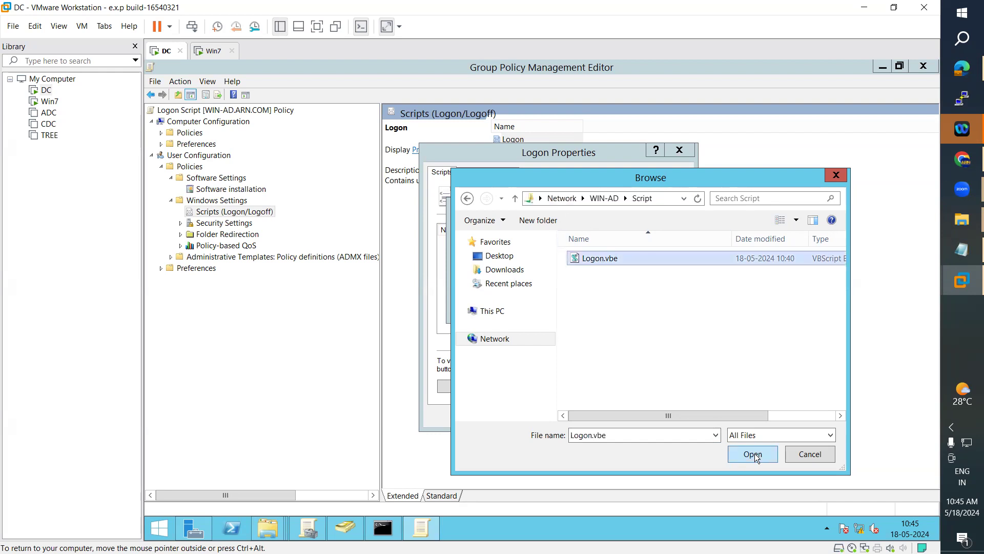
left_click(753, 453)
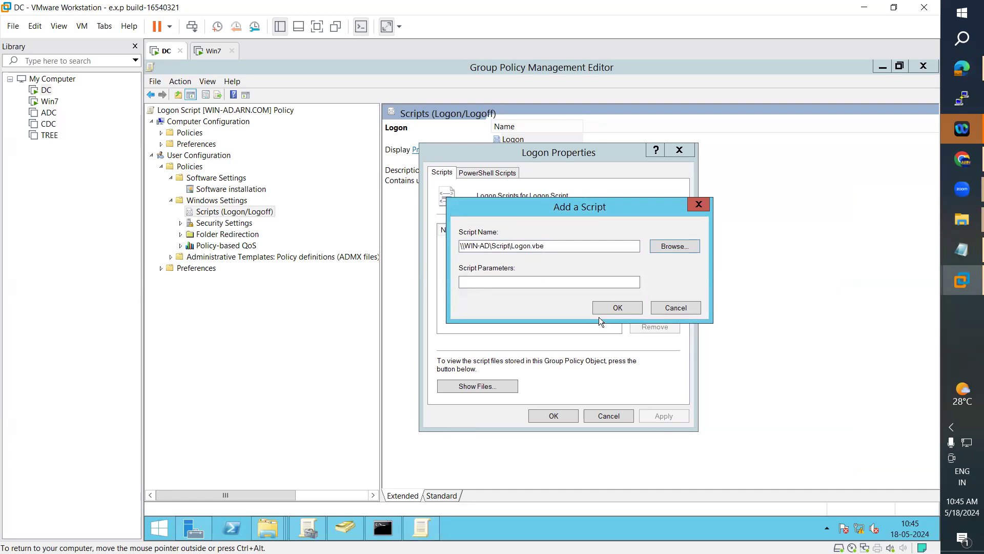
left_click(627, 309)
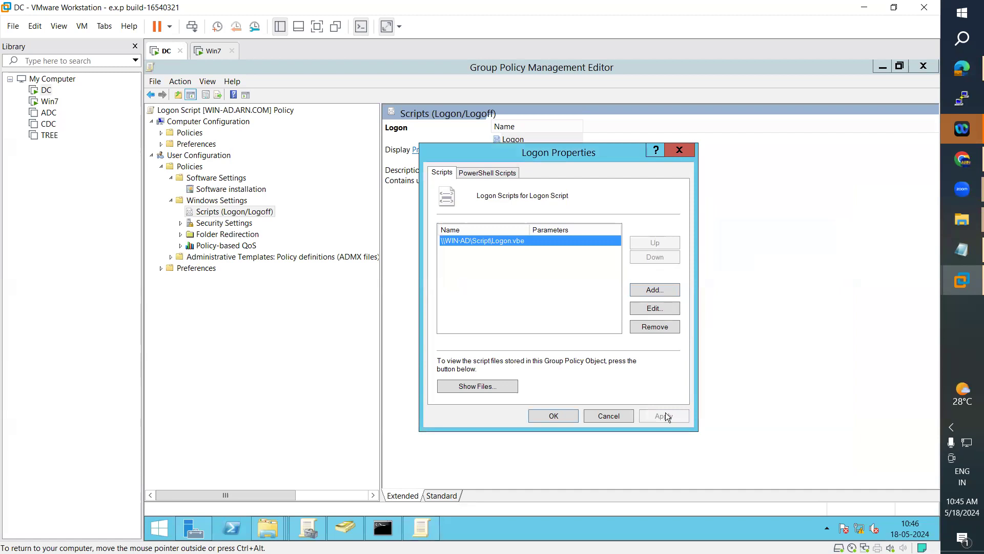
left_click(492, 173)
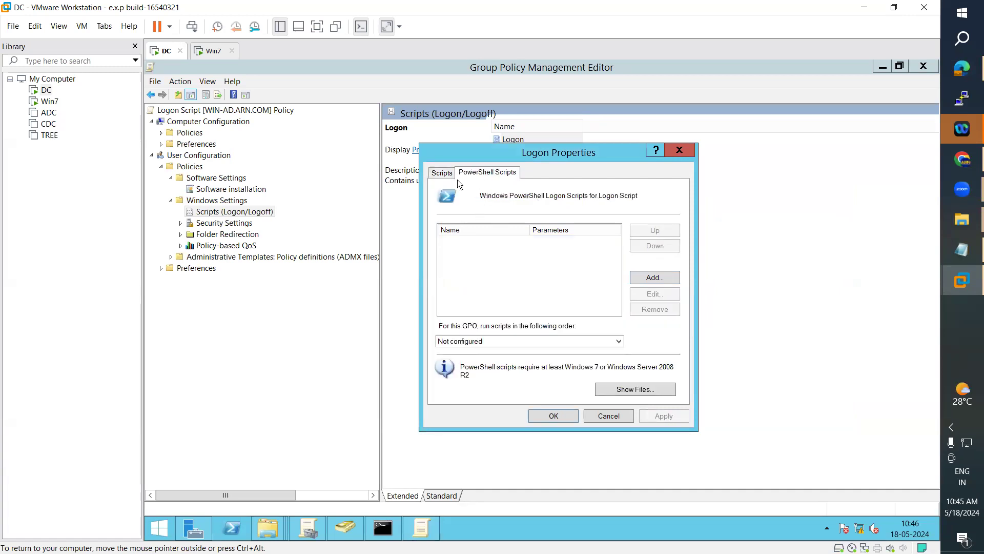
left_click(445, 173)
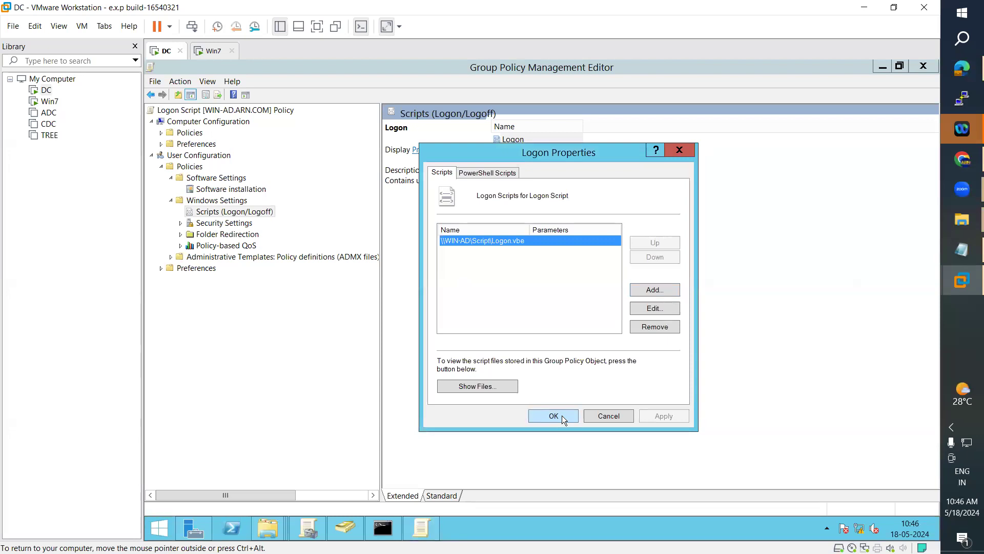
left_click(562, 415)
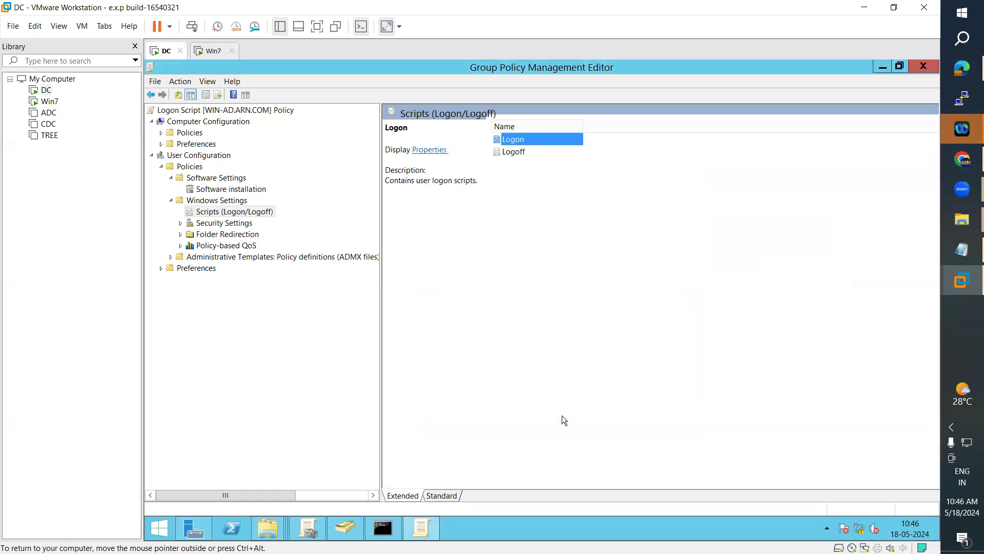
Step: Switch to the Win7 virtual machine and bring up its Start menu
left_click(210, 51)
left_click(210, 442)
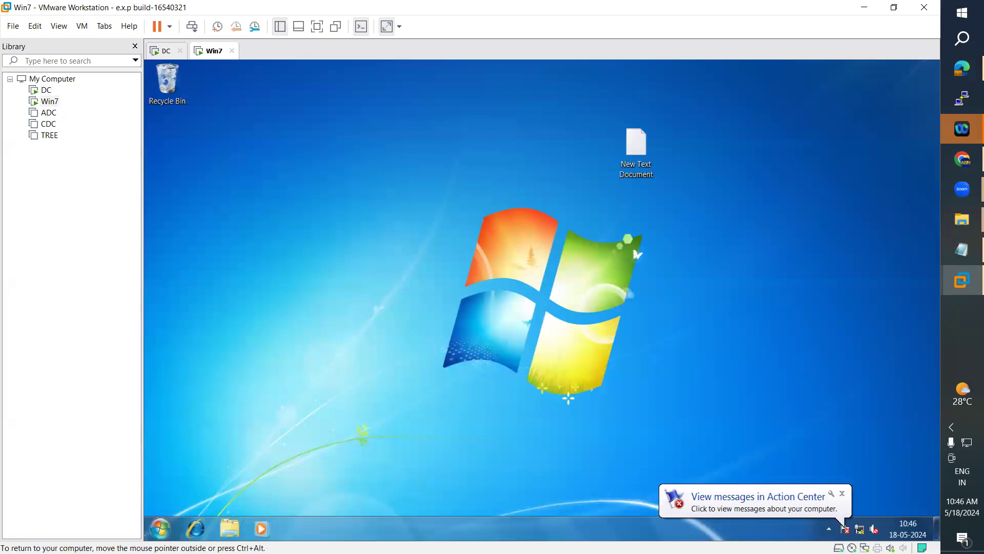
key("super")
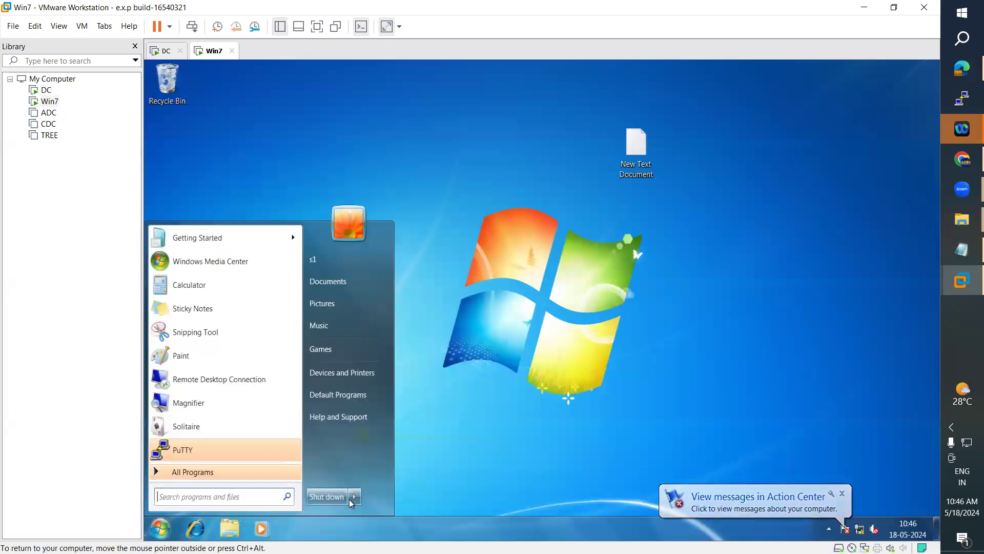
Step: Log the current user off the Win7 machine
mouse_move(354, 496)
left_click(383, 455)
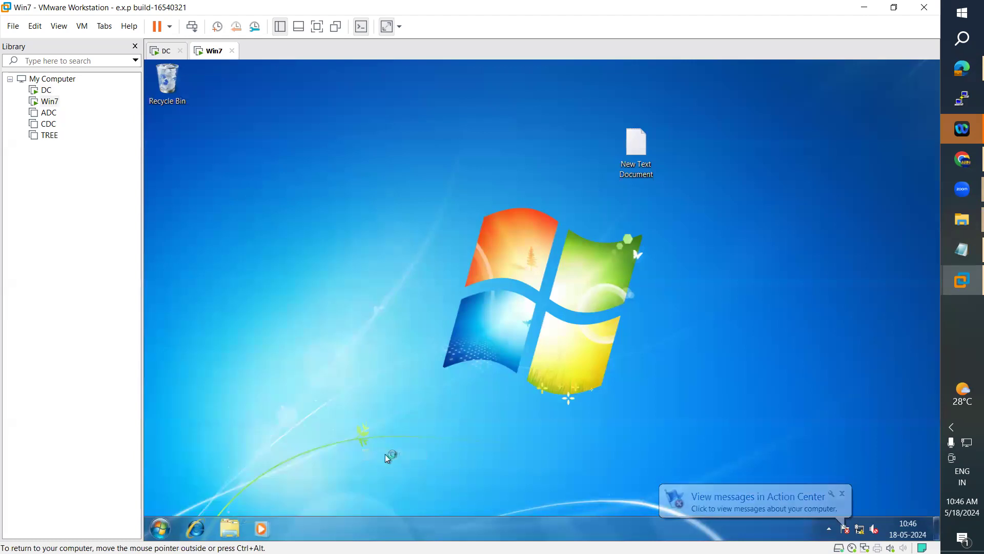
key("ctrl+alt")
Step: On the DC, review the sales OU's user accounts in Active Directory Users and Computers
left_click(163, 53)
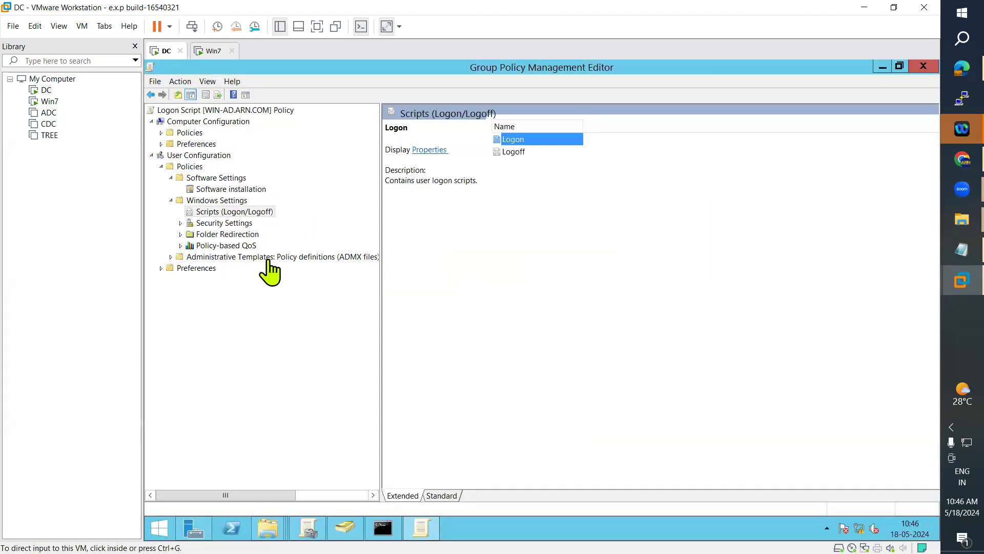
left_click(346, 528)
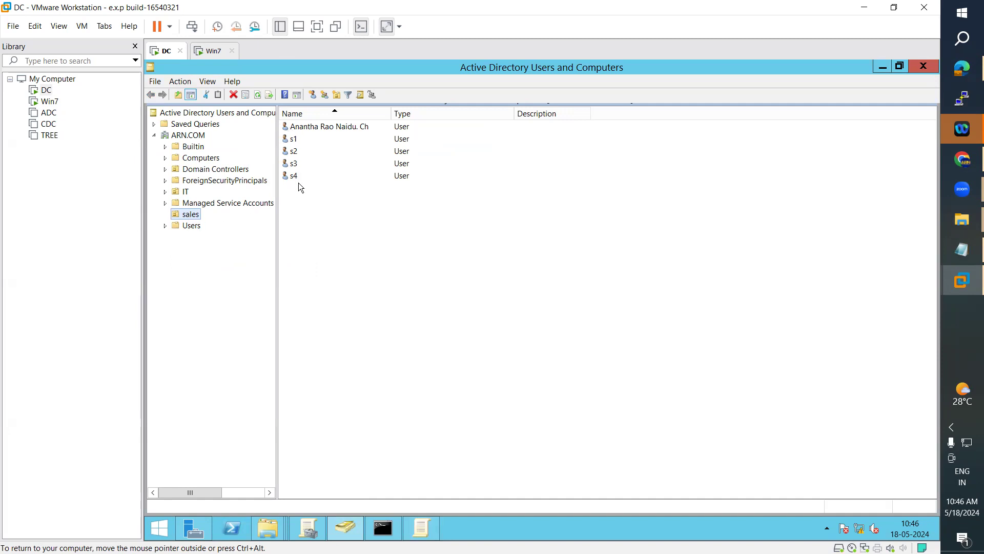
left_click(299, 132)
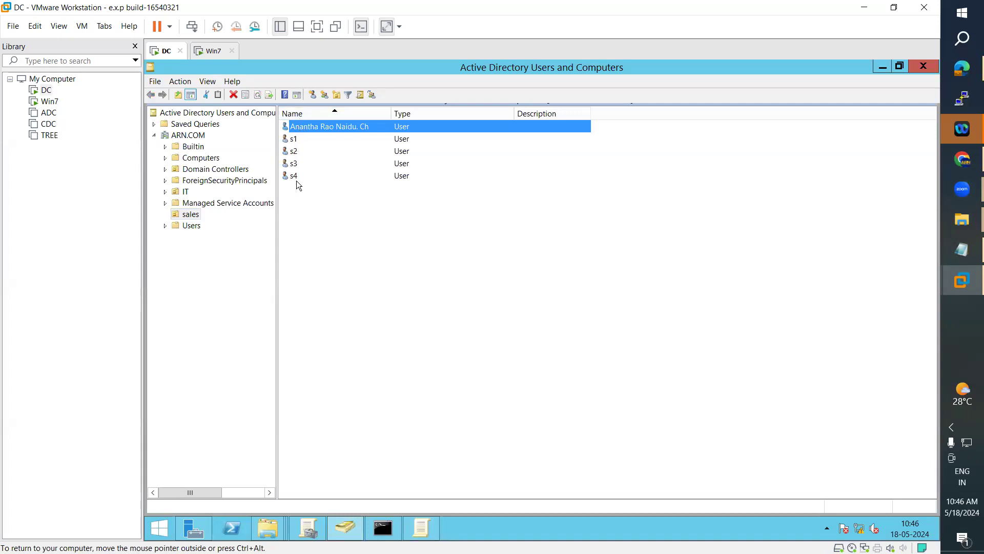
Step: Send Ctrl+Alt+Del to Win7 and sign the domain user back in with the account password
left_click(211, 51)
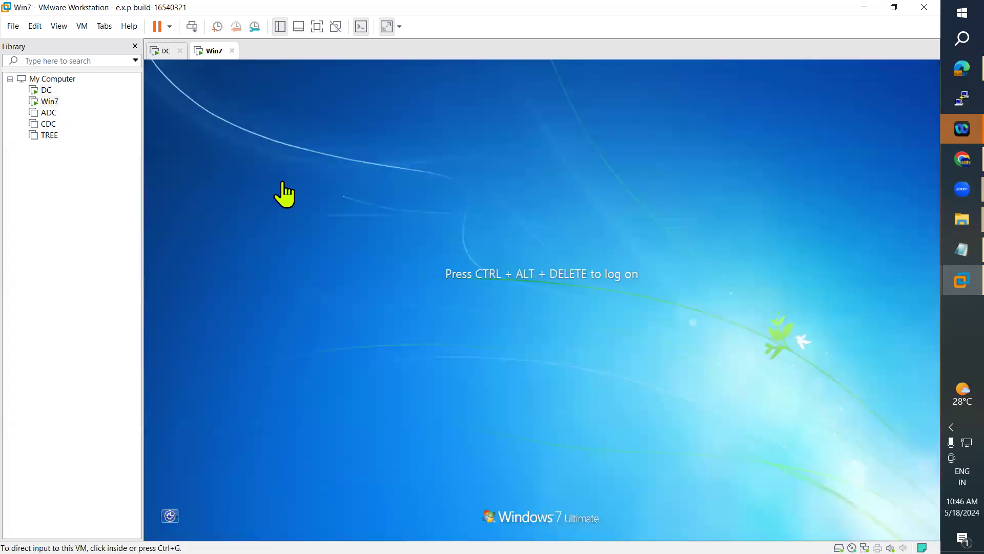
left_click(82, 26)
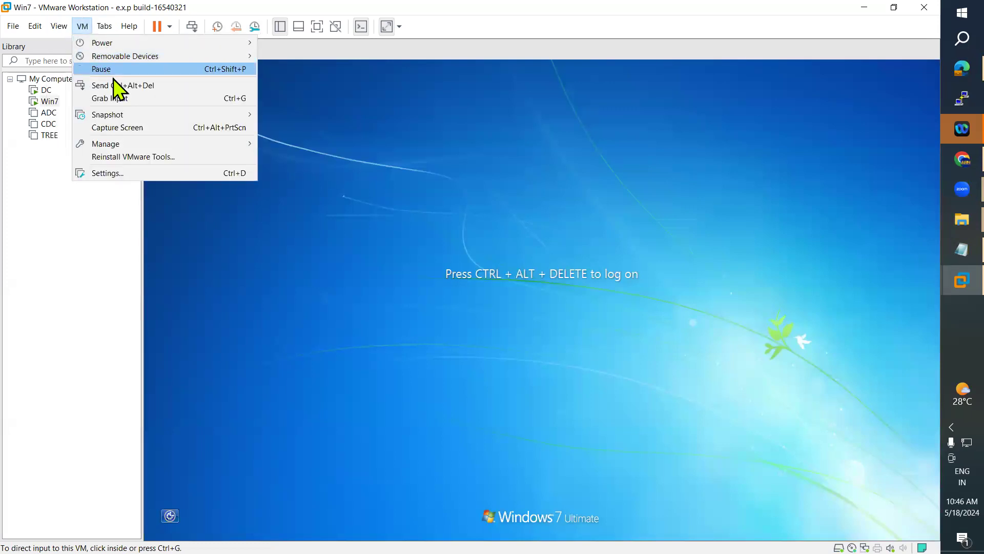
left_click(92, 85)
left_click(506, 355)
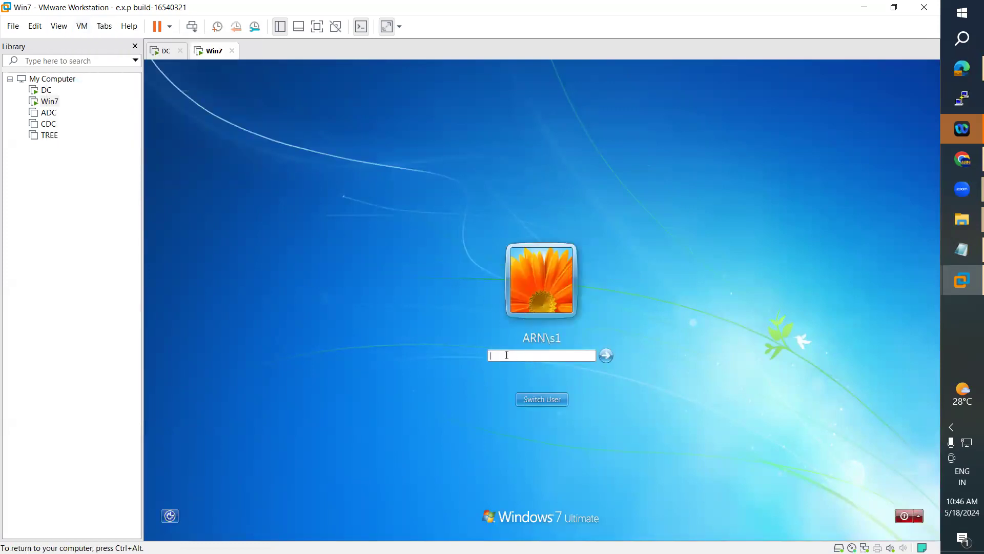
type("•••••••")
key("Return")
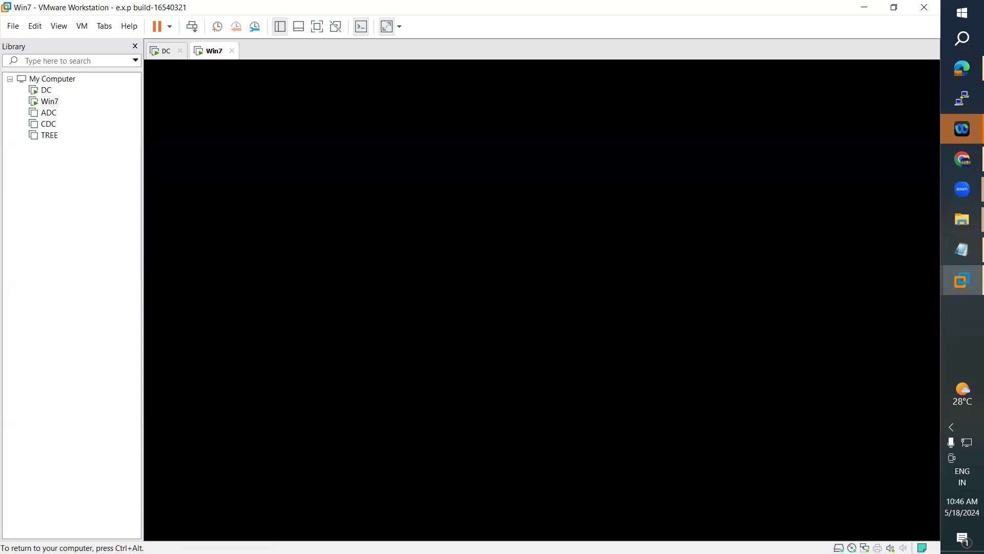
key("ctrl+alt")
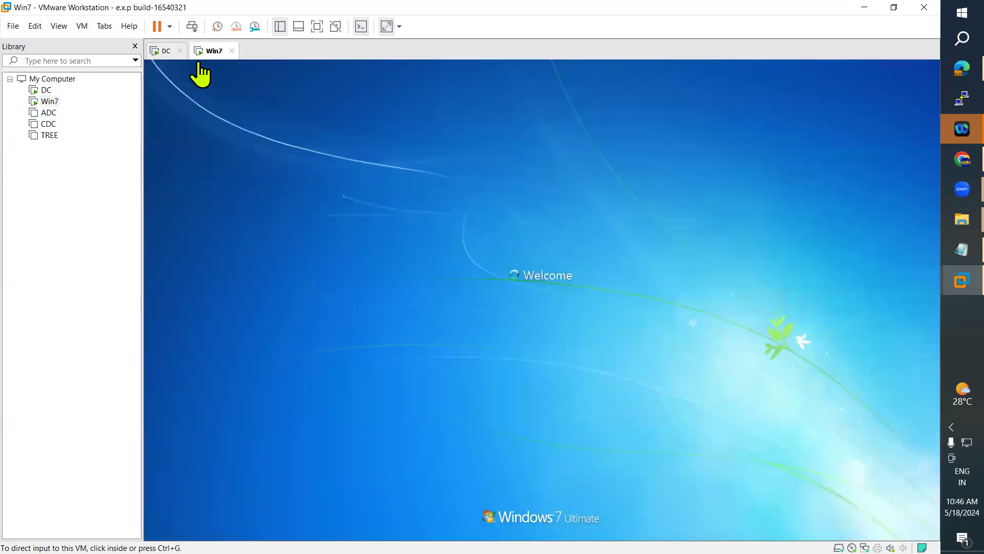
Step: Rerun gpupdate in the DC's Command Prompt
left_click(160, 51)
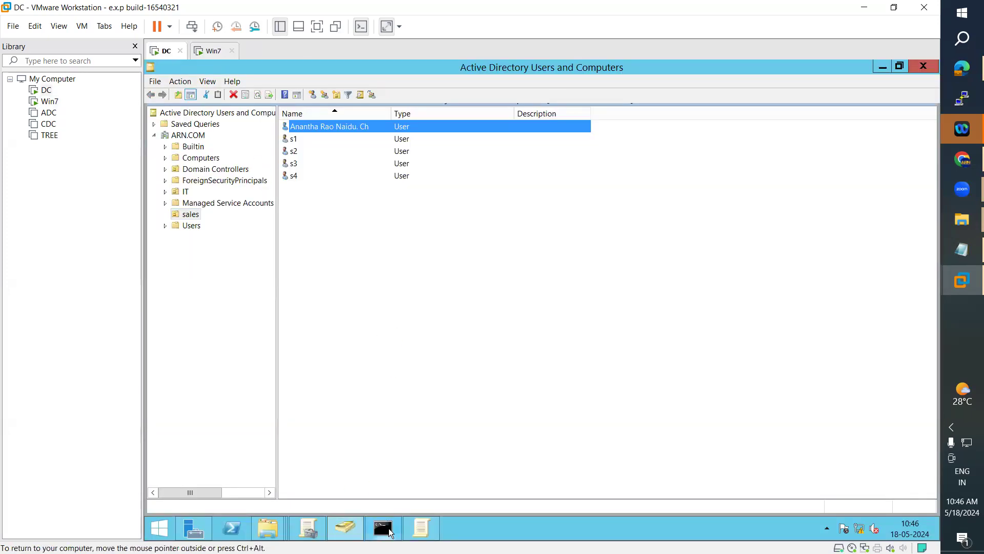
left_click(382, 528)
key("Up")
key("Return")
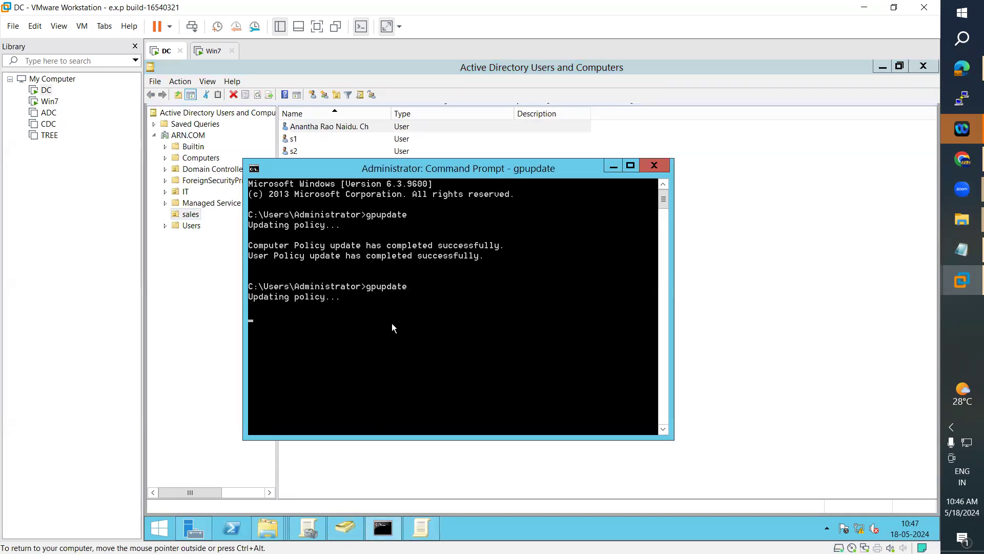
Step: Alternate between Win7 and the DC until the 'Welcome to Microsoft' logon message appears on Win7
left_click(214, 51)
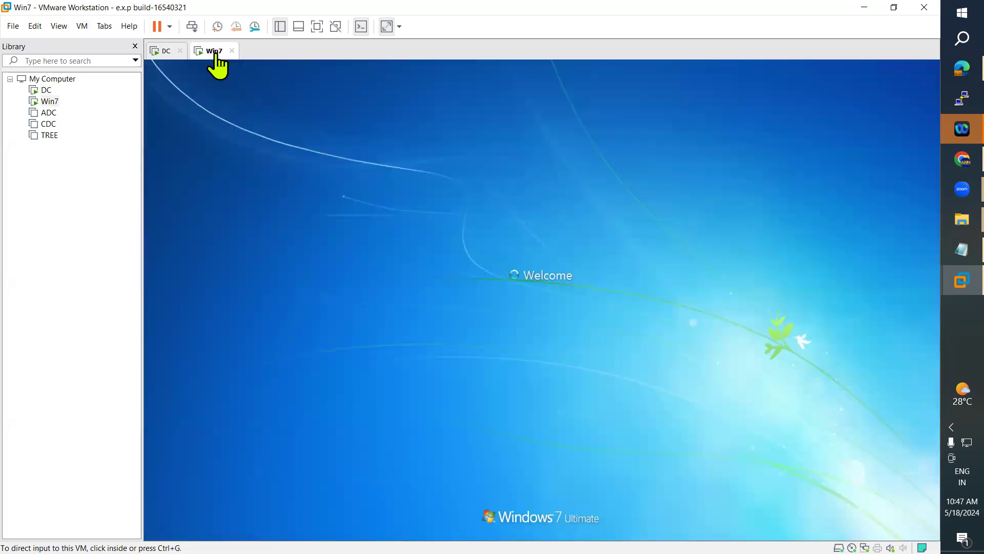
left_click(163, 51)
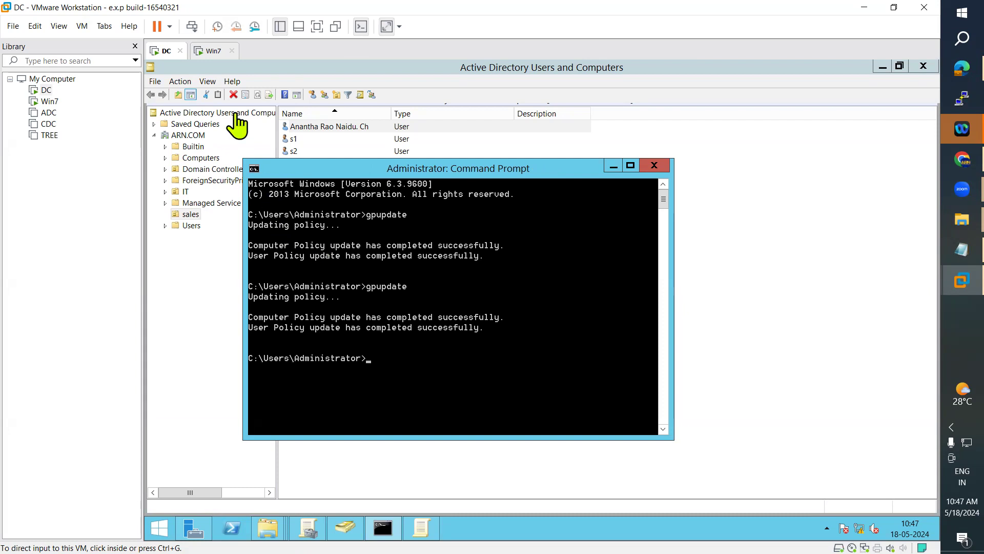
left_click(211, 52)
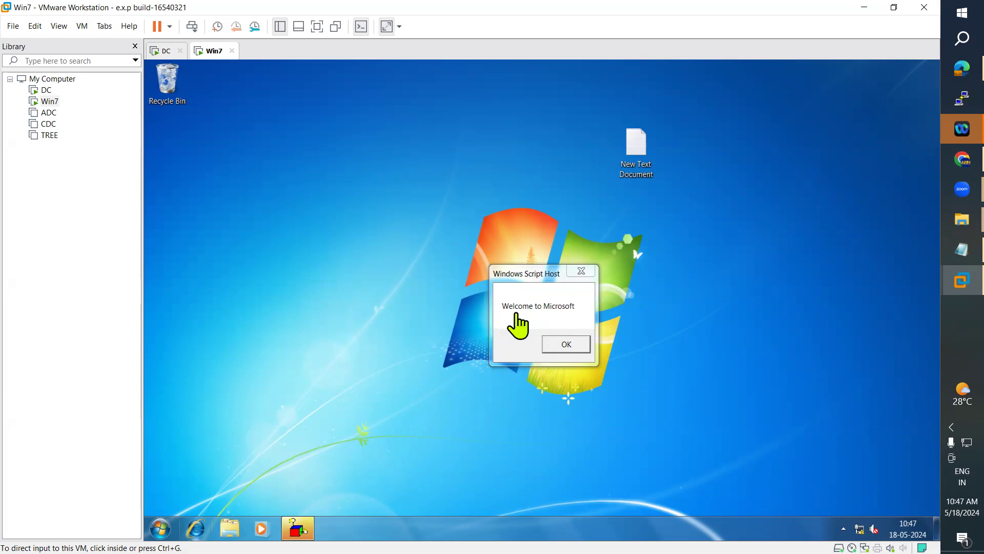
Step: Open Logon.vbe from the DC's Script folder in Notepad
left_click(163, 50)
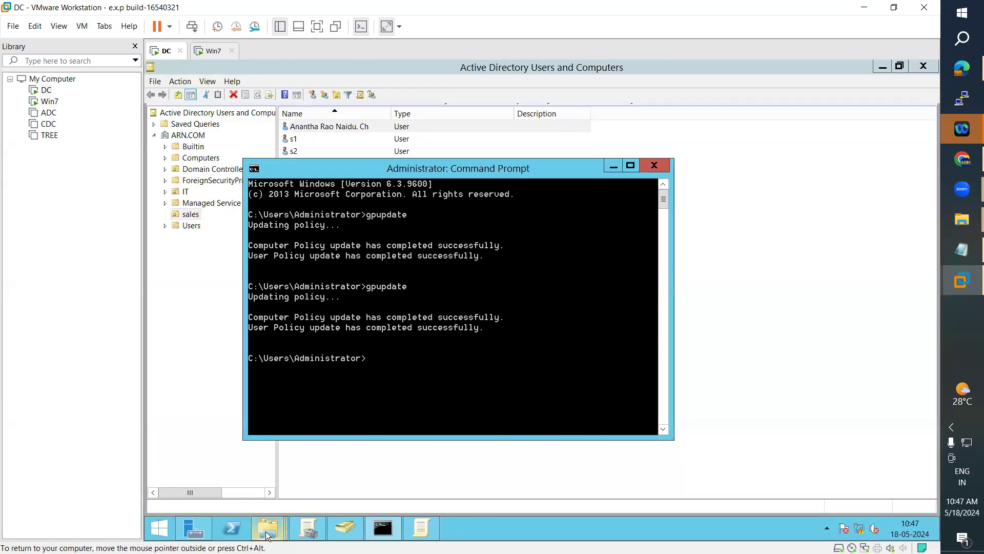
mouse_move(269, 533)
left_click(630, 455)
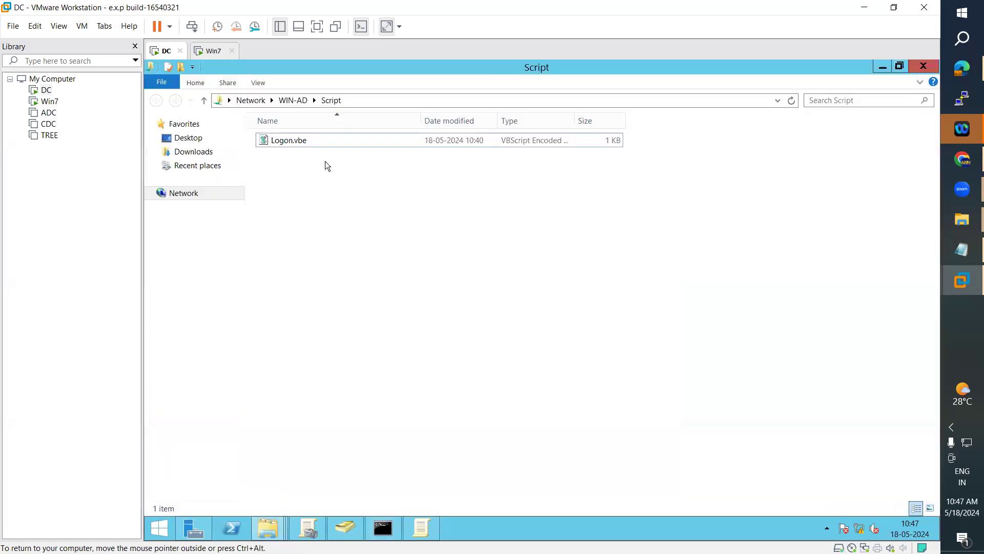
right_click(309, 138)
left_click(296, 143)
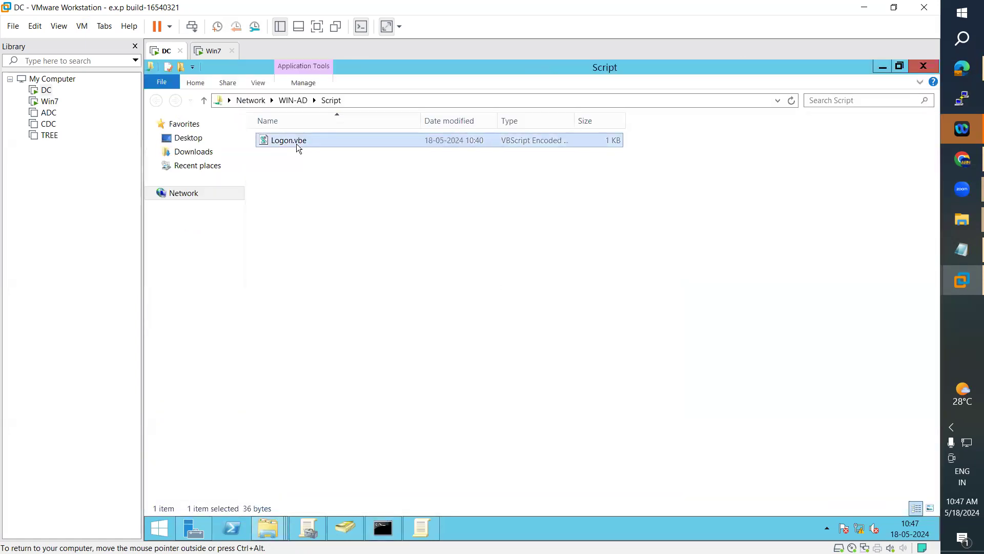
right_click(296, 144)
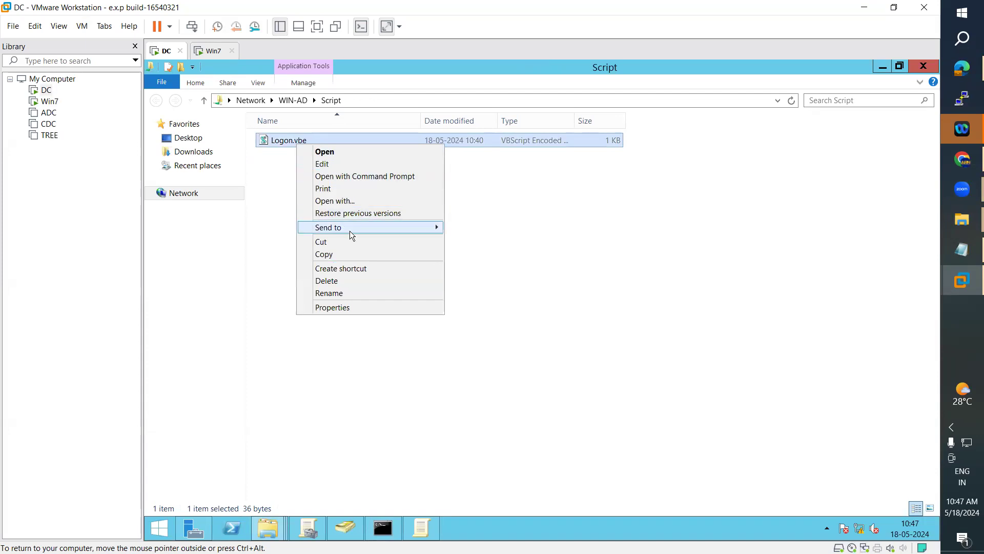
left_click(343, 201)
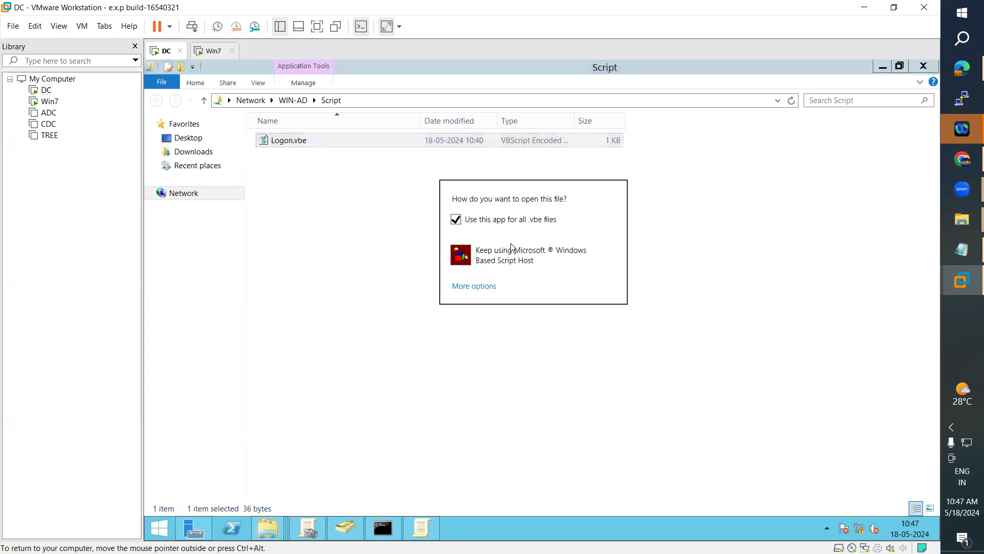
left_click(472, 287)
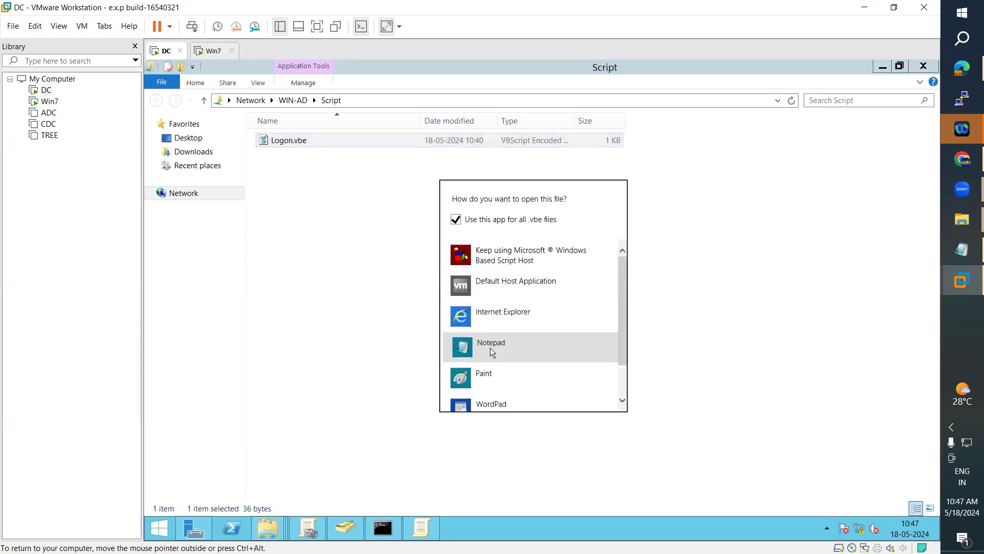
left_click(490, 347)
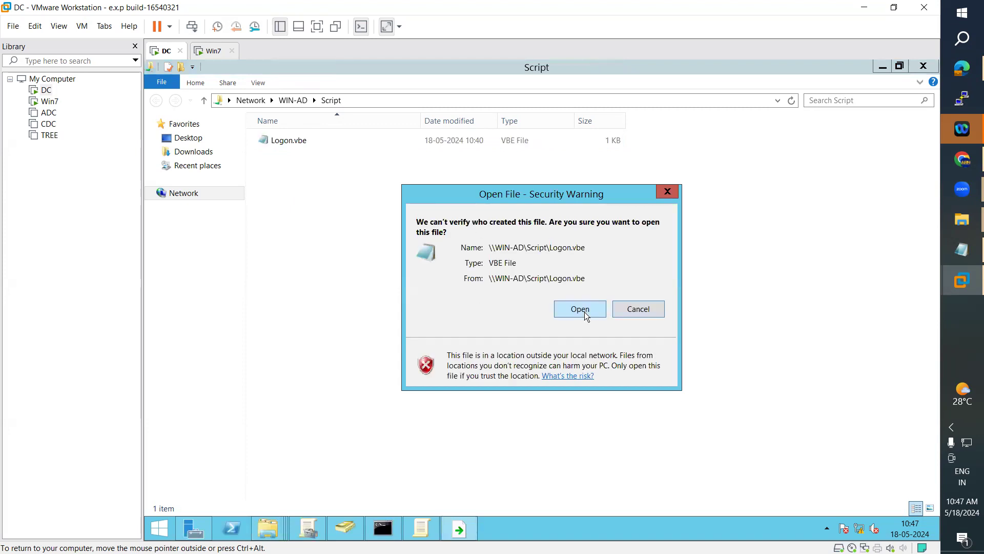
left_click(580, 310)
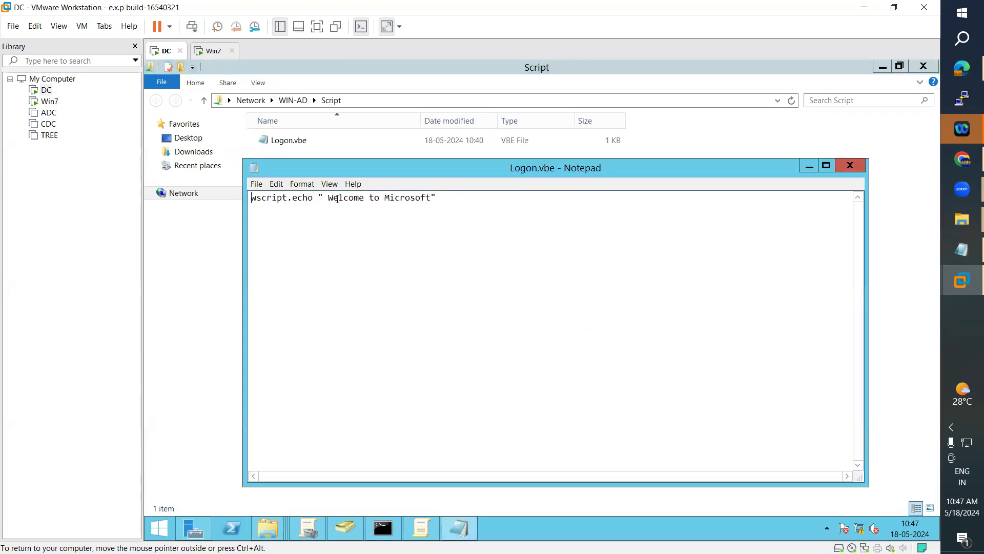
Step: Highlight the script's 'Welcome to Microsoft' text, close Notepad, and dismiss Logon.vbe's context menu
left_click_drag(329, 198, 433, 200)
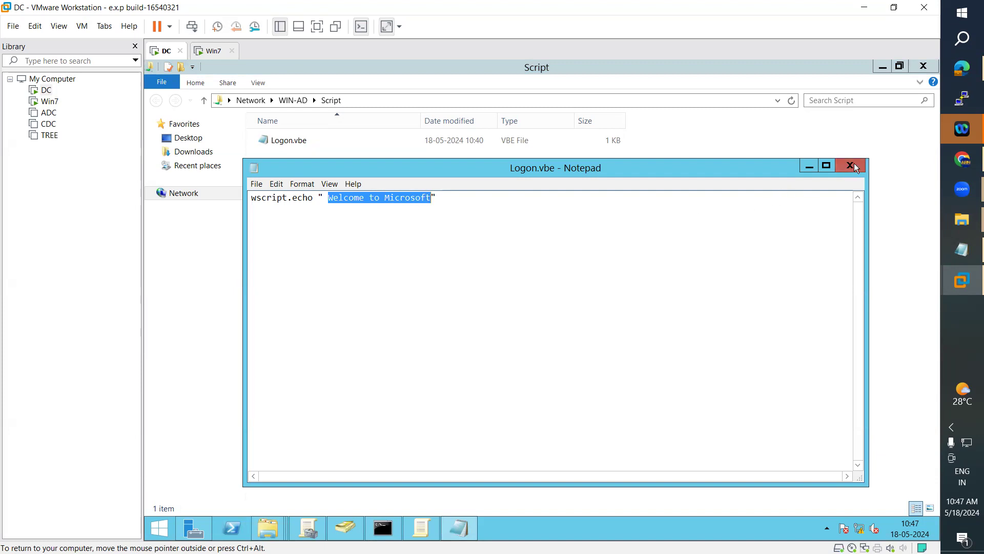
left_click(848, 167)
right_click(329, 144)
left_click(272, 140)
right_click(263, 139)
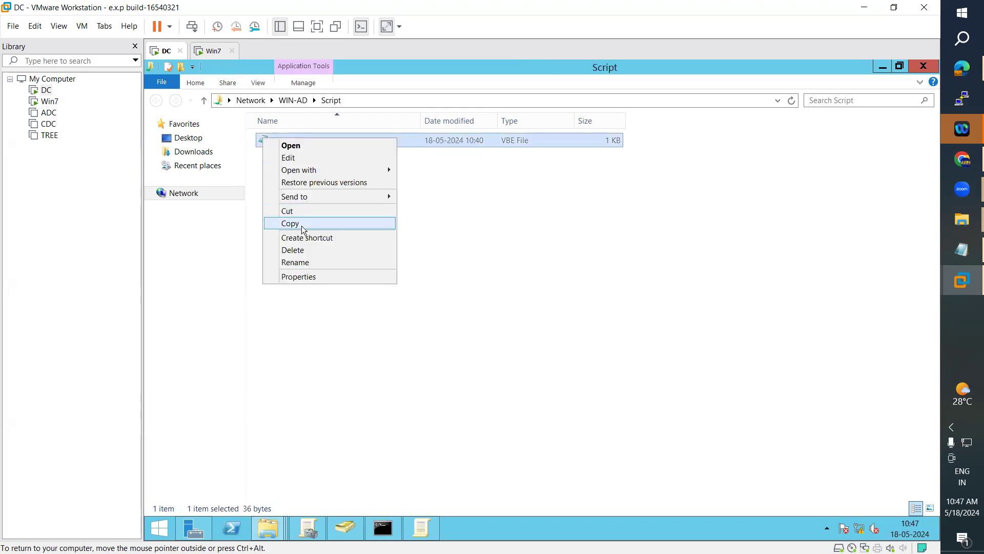
left_click(635, 270)
Step: Dismiss the Win7 welcome message and log the current user off Win7
left_click(212, 53)
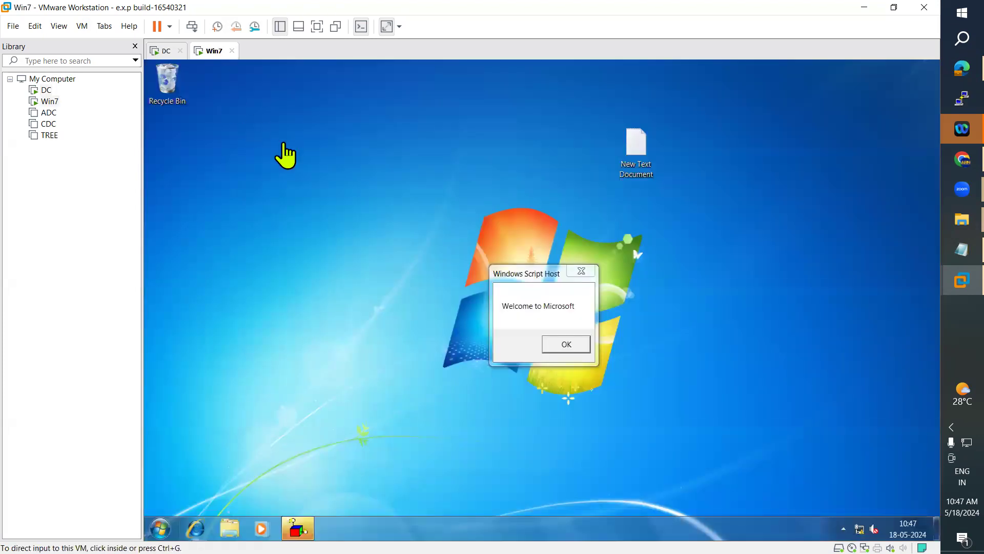
left_click(566, 344)
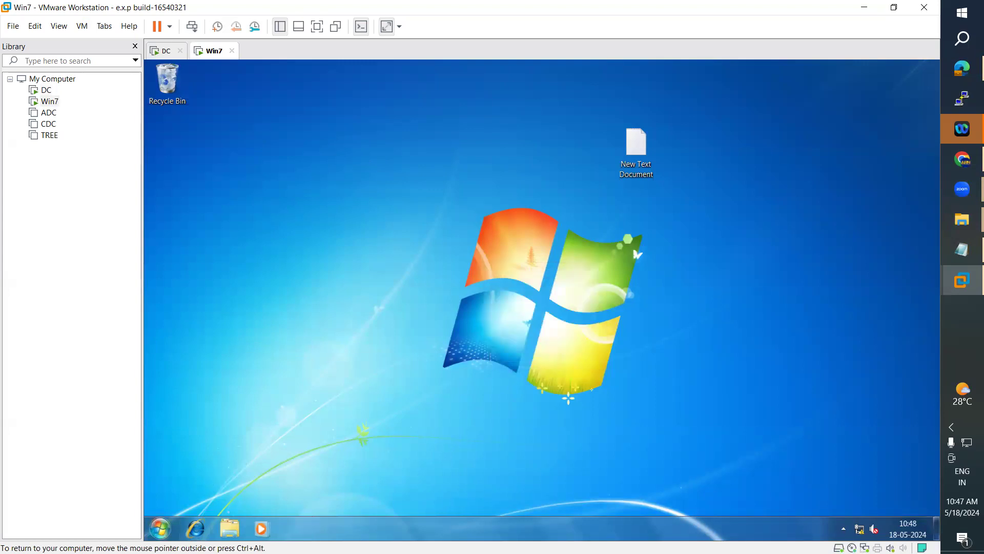
left_click(160, 528)
left_click(354, 496)
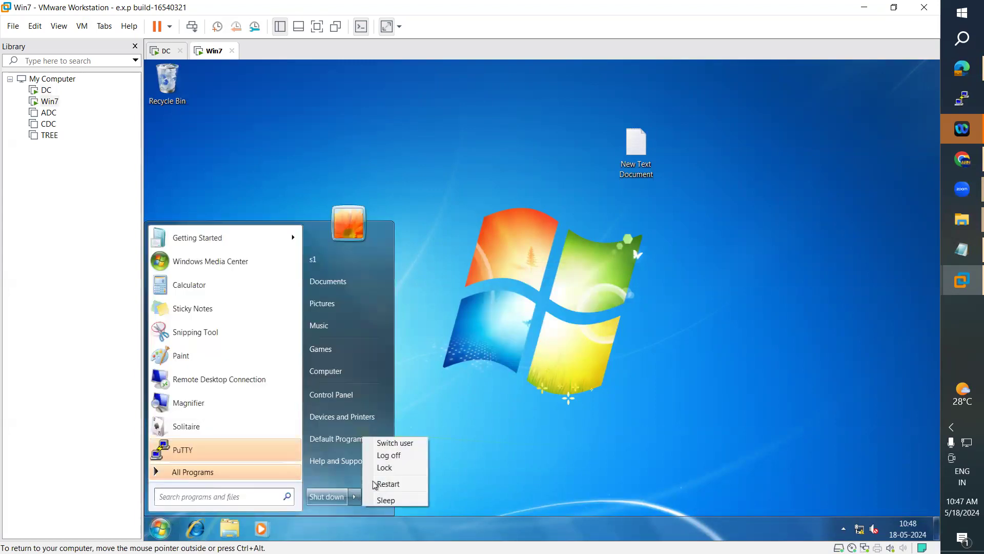
left_click(404, 456)
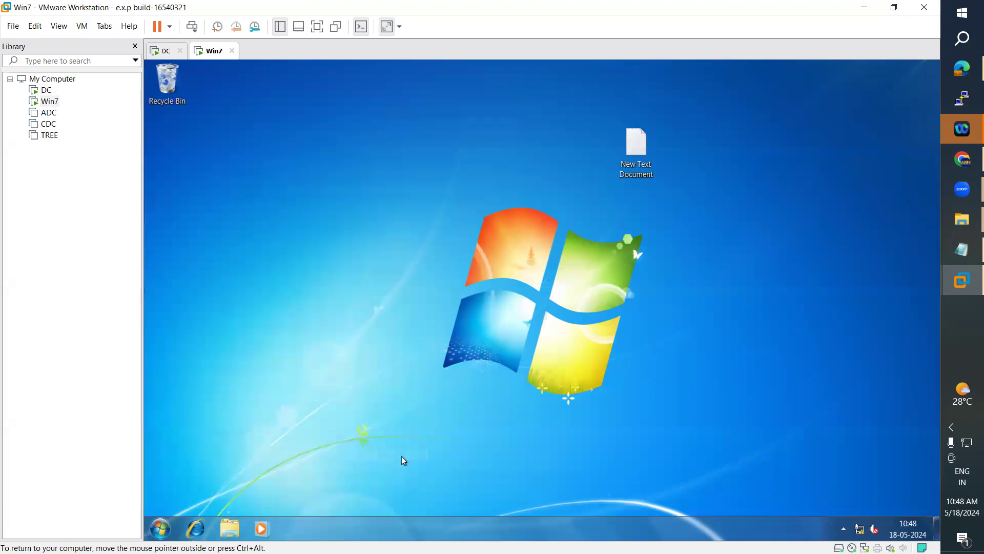
Step: On the DC, pick a user account from the Users container in Active Directory Users and Computers
left_click(163, 50)
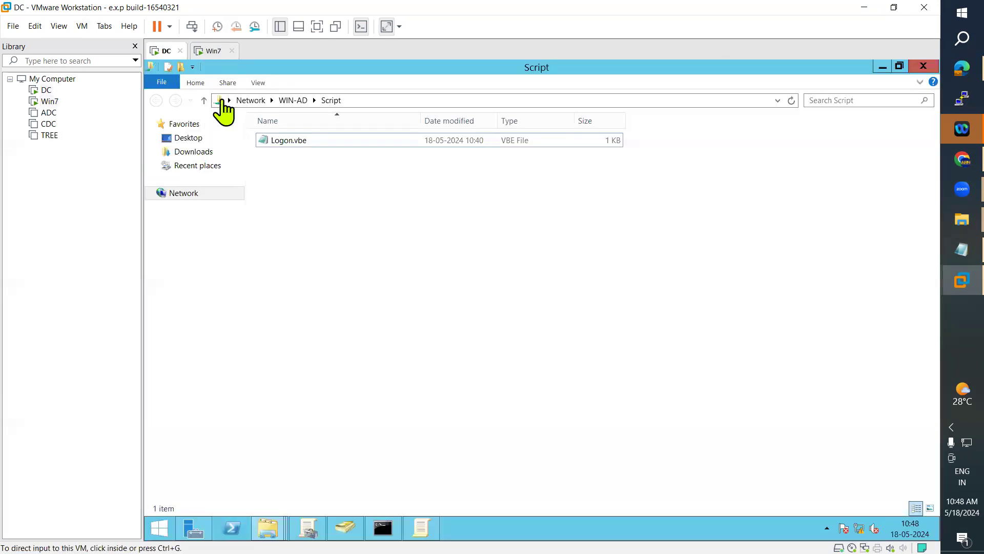
left_click(347, 528)
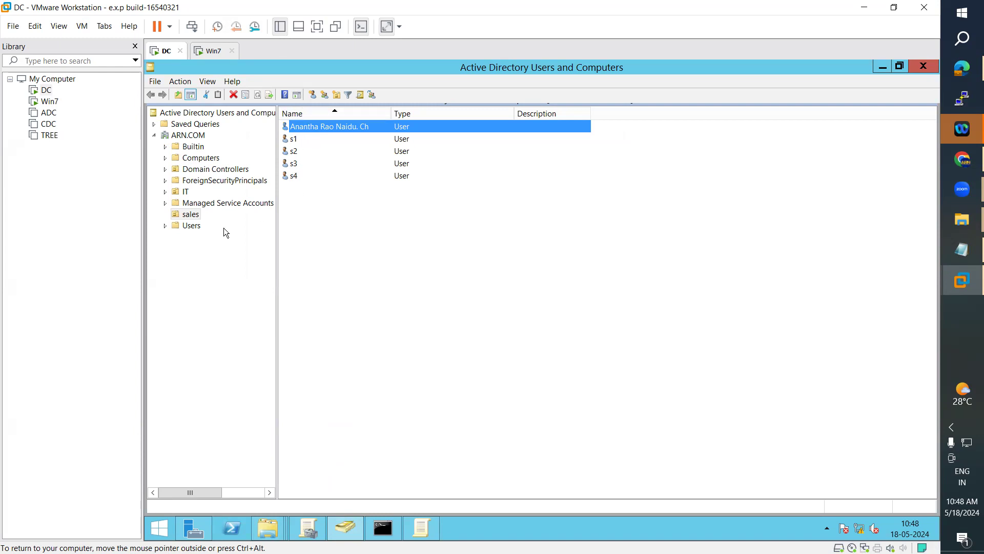
left_click(193, 228)
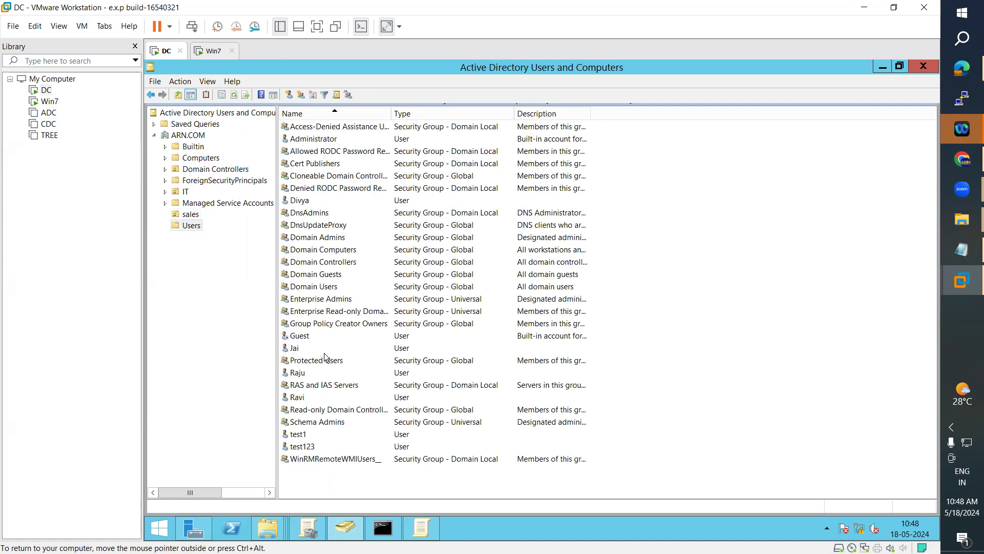
left_click(302, 348)
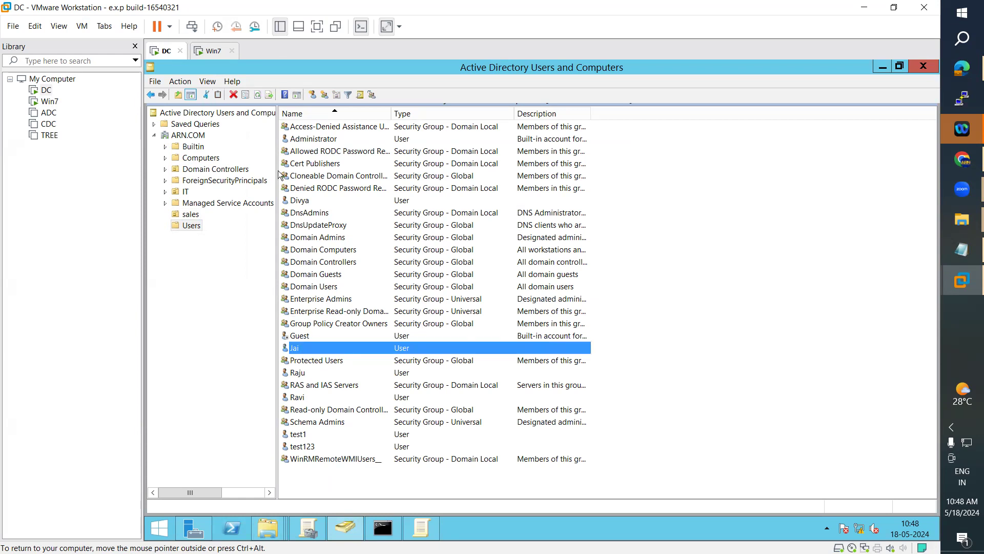
left_click(211, 52)
left_click(82, 26)
Step: Log on to Win7 as a different domain user, entering that account's password
left_click(148, 85)
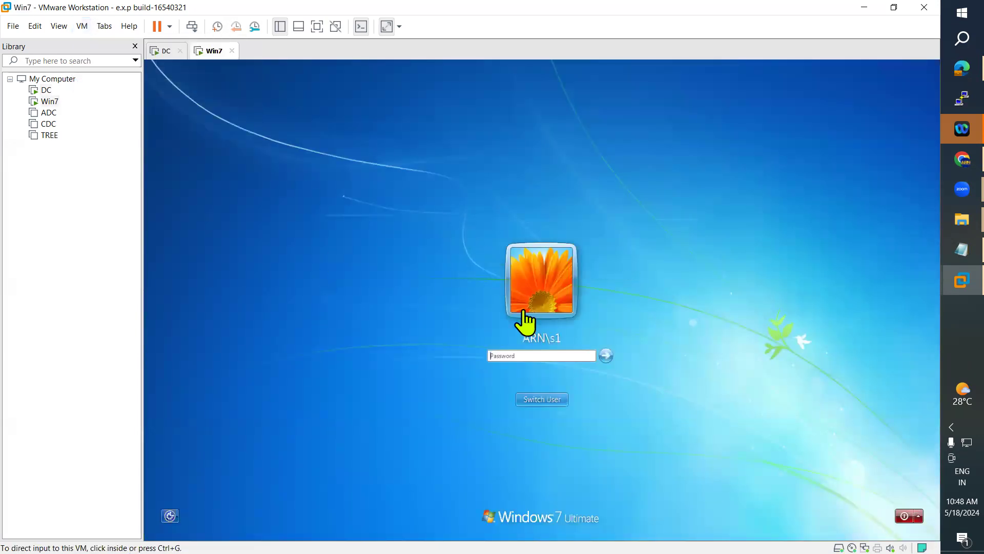
left_click(543, 400)
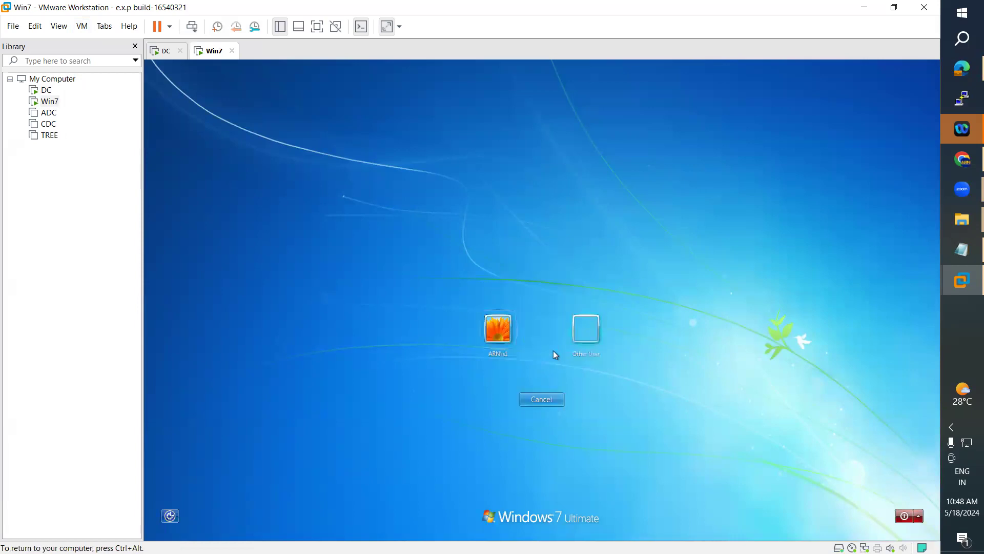
left_click(587, 330)
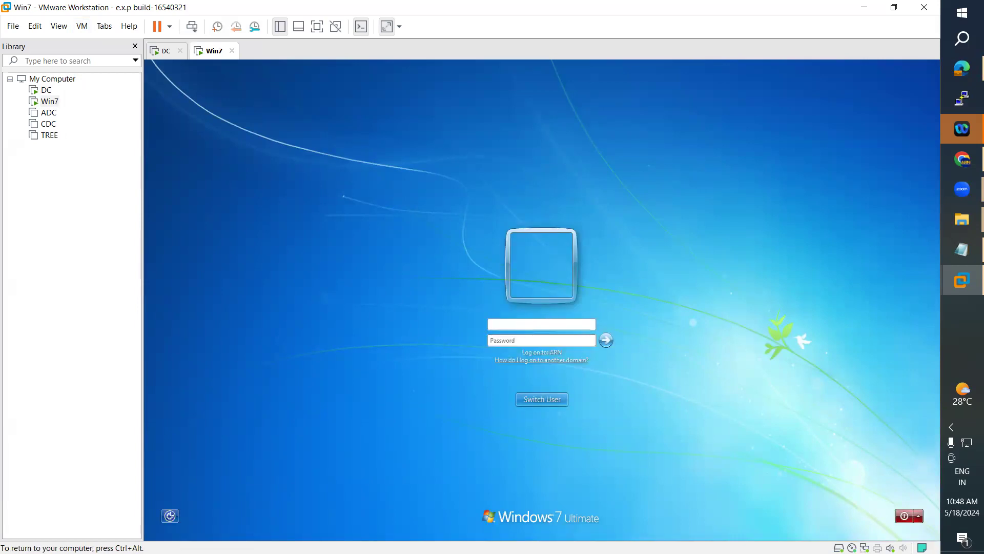
key("Tab")
type("password1")
key("Return")
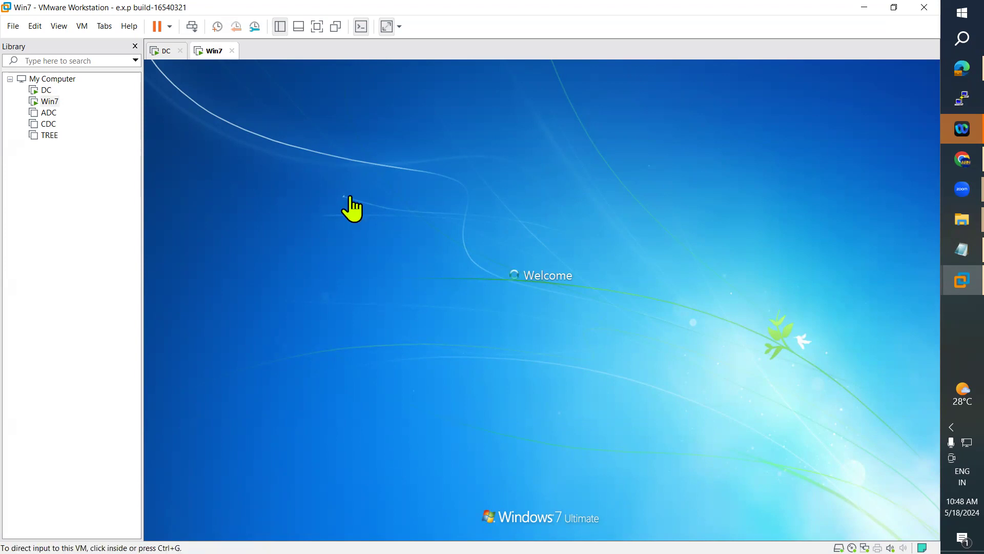
Step: Look up the first user in the DC's sales OU, then return to Win7
left_click(163, 52)
left_click(190, 214)
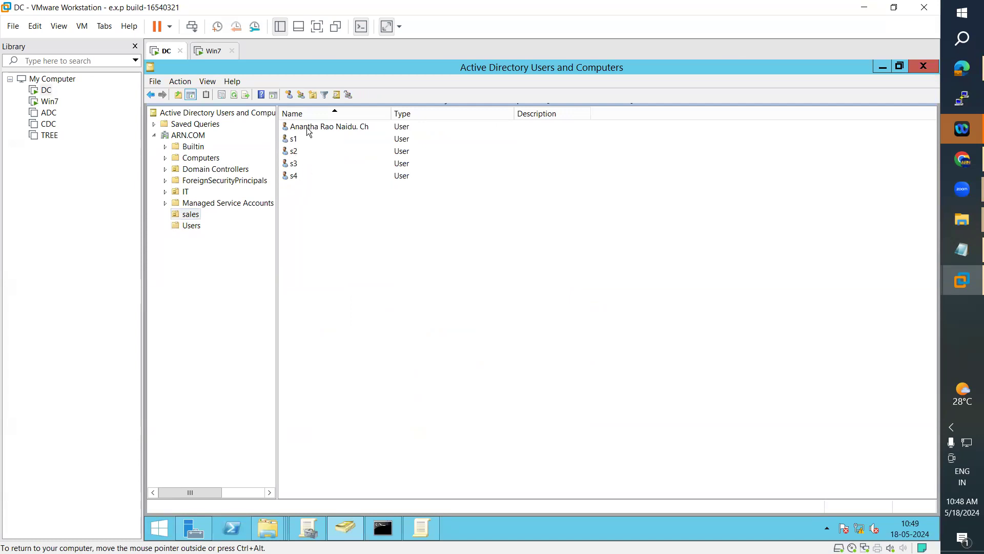
left_click(310, 132)
left_click(211, 51)
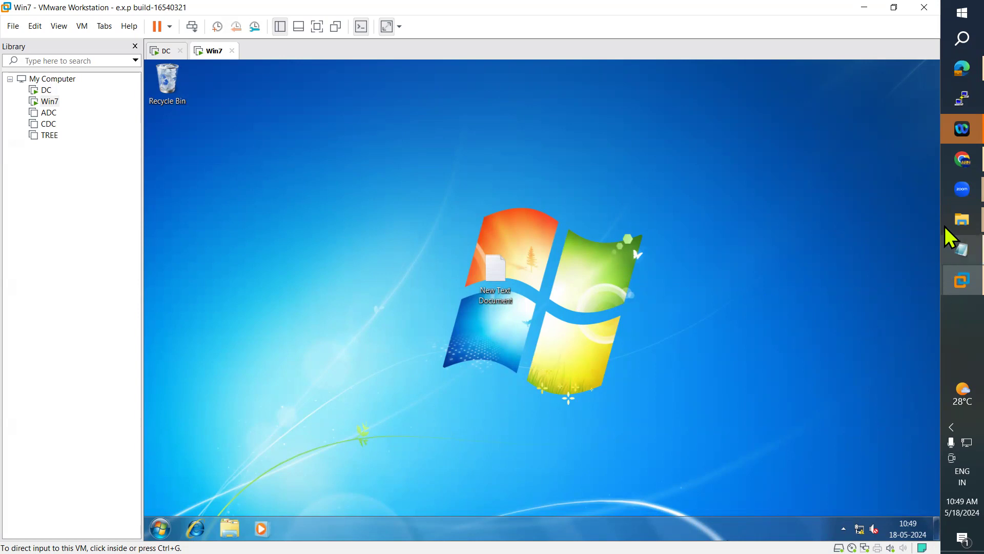
Step: Review the Folder Redirection section of the Group Policies notes, then go back to the Win7 desktop
left_click(947, 260)
left_click(186, 233)
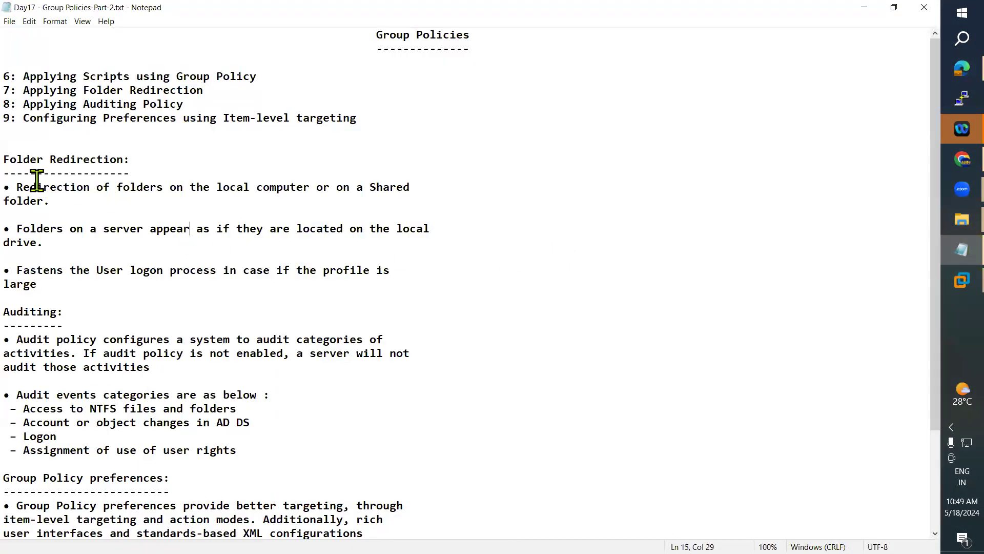
left_click_drag(20, 159, 482, 291)
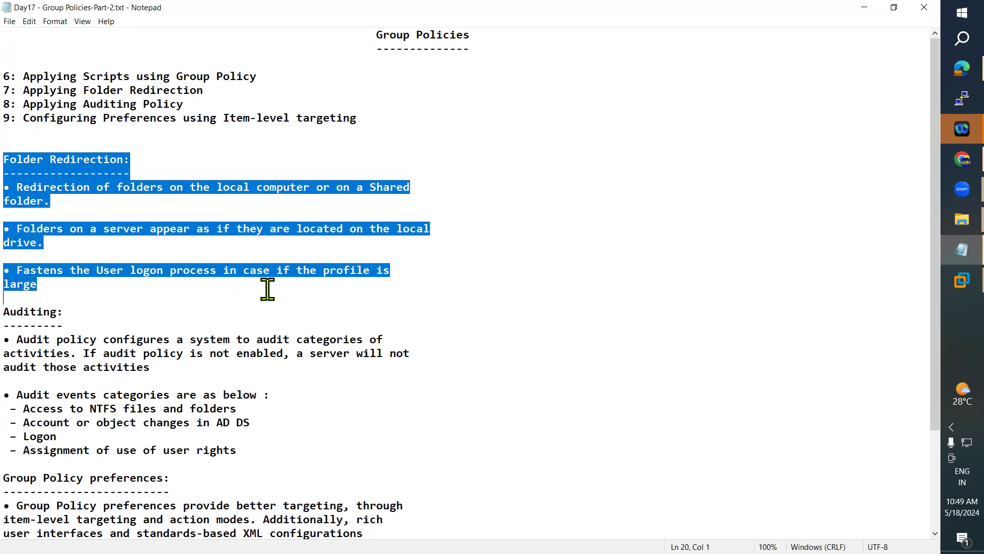
left_click(65, 287)
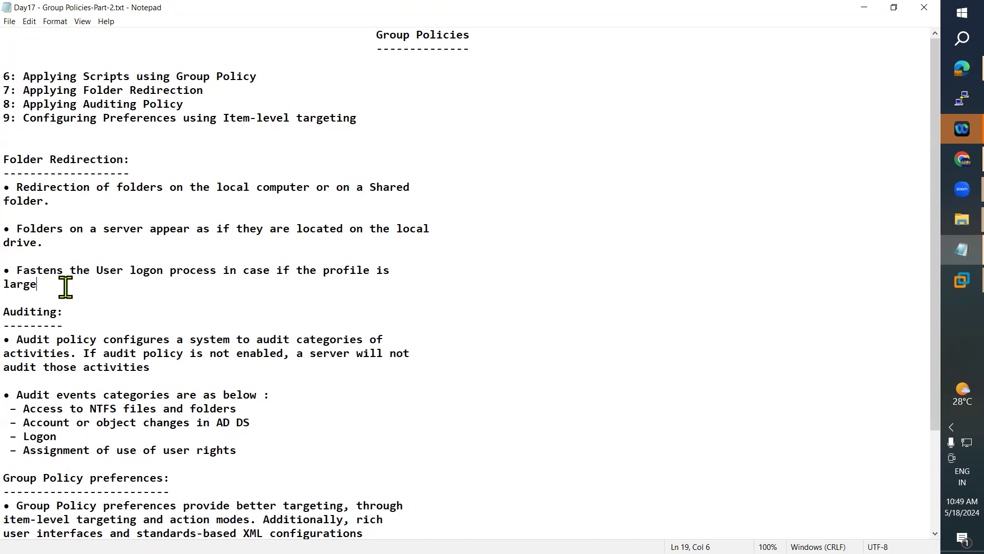
left_click(947, 280)
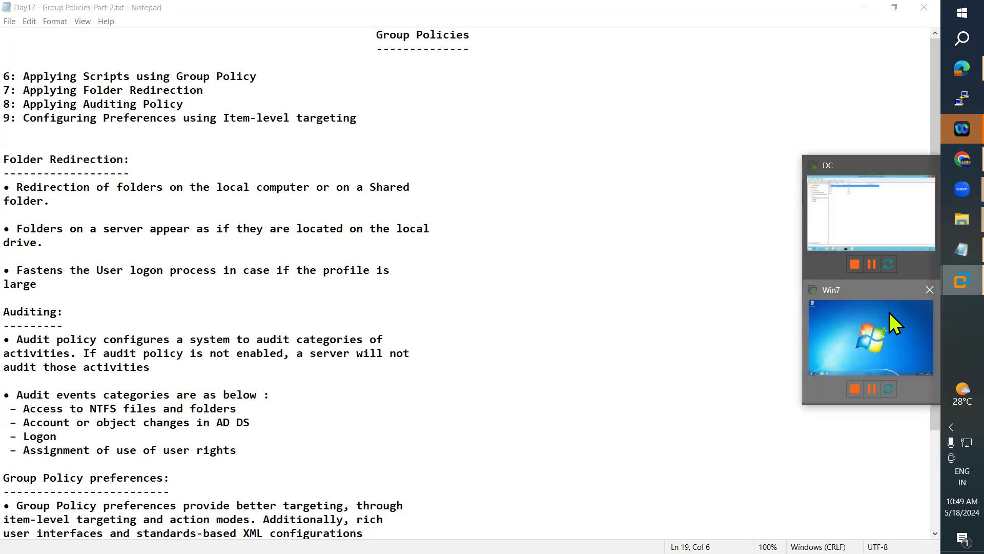
left_click(890, 312)
left_click(342, 213)
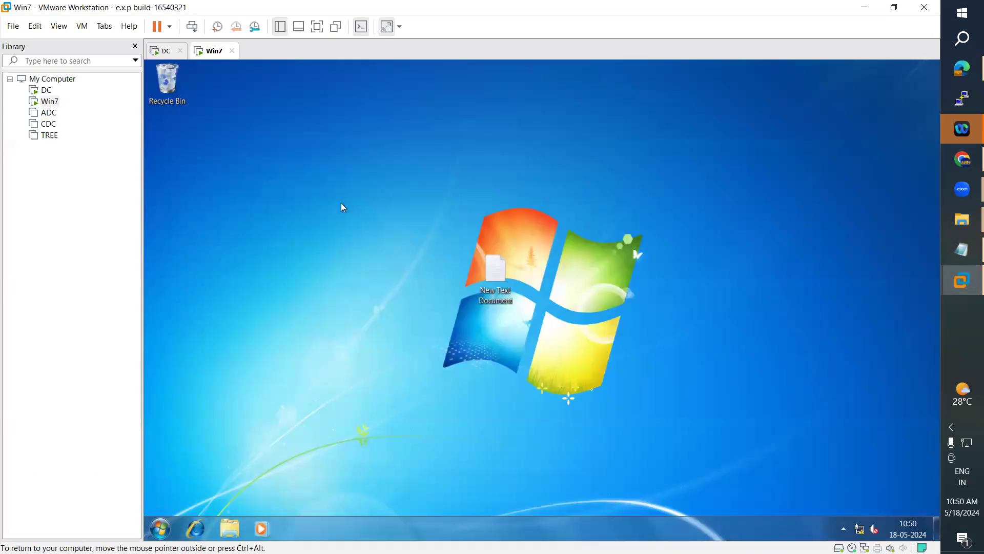
Step: Check the New Text Document's Properties to confirm its location is the local Desktop
left_click_drag(495, 274, 336, 169)
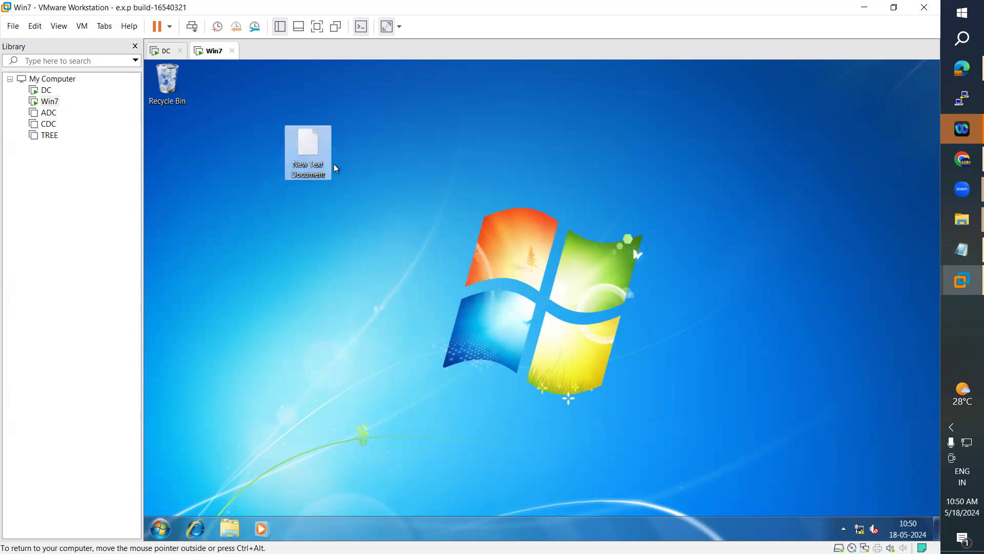
right_click(312, 151)
left_click(350, 328)
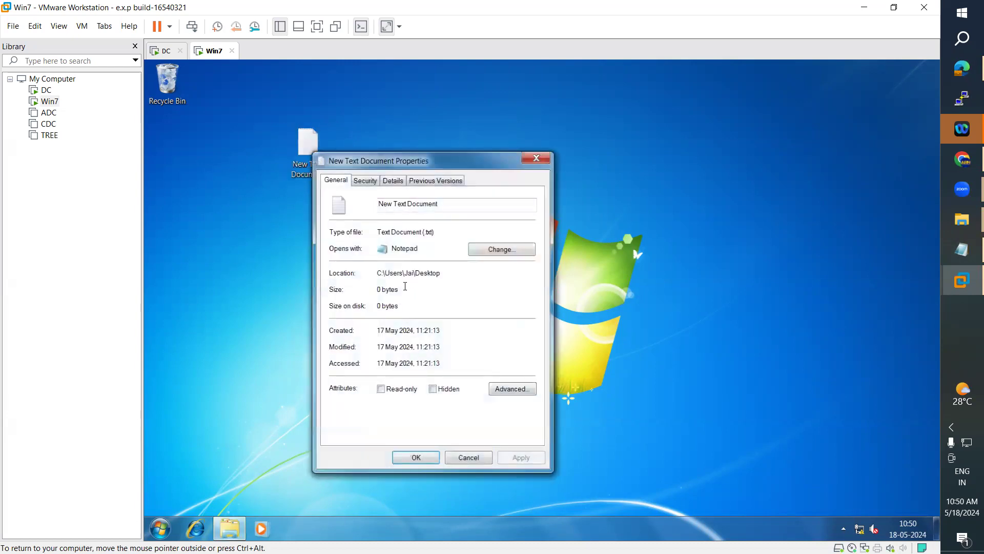
left_click_drag(379, 272, 443, 275)
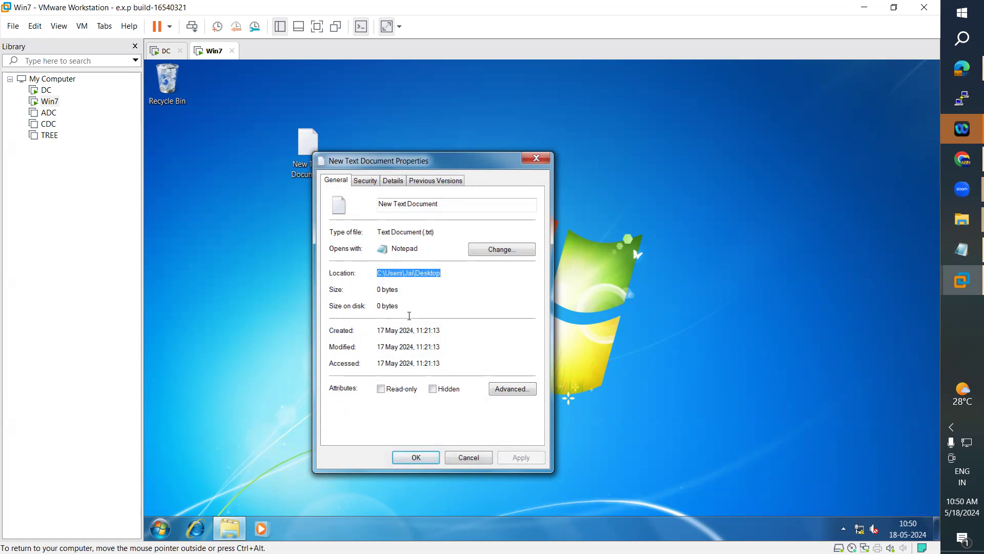
left_click_drag(458, 166, 594, 135)
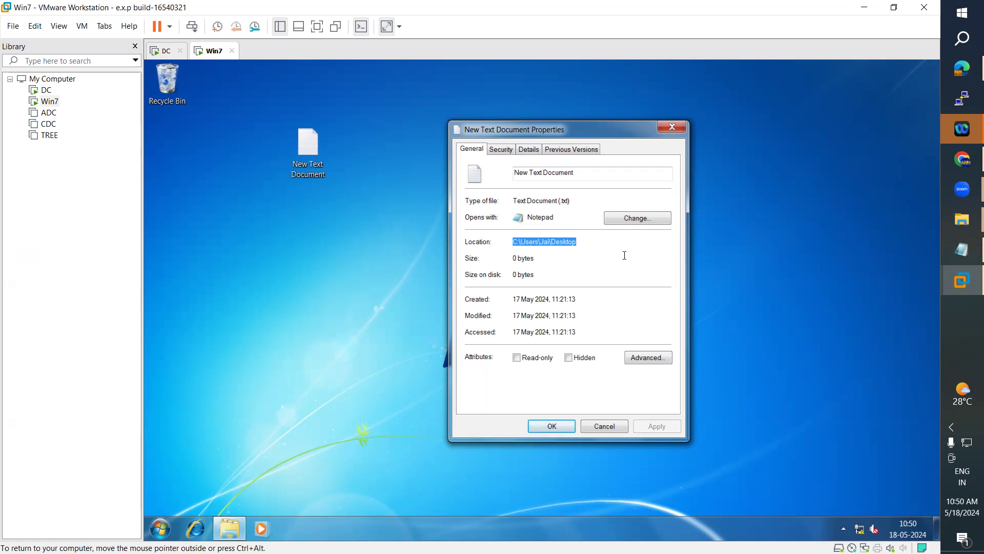
Step: Consult the Group Policies notes, close the Properties dialog and shift the file icon right
left_click(948, 248)
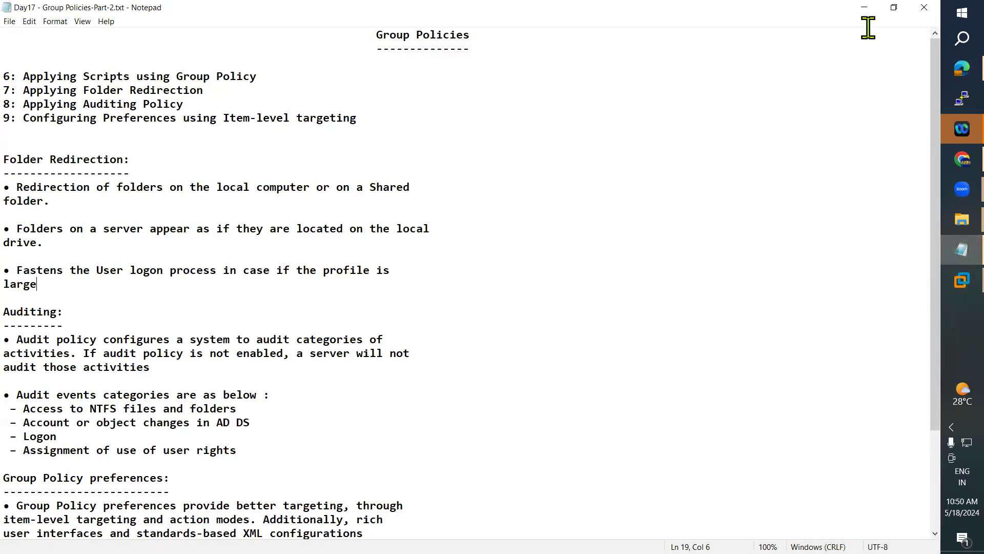
left_click(864, 9)
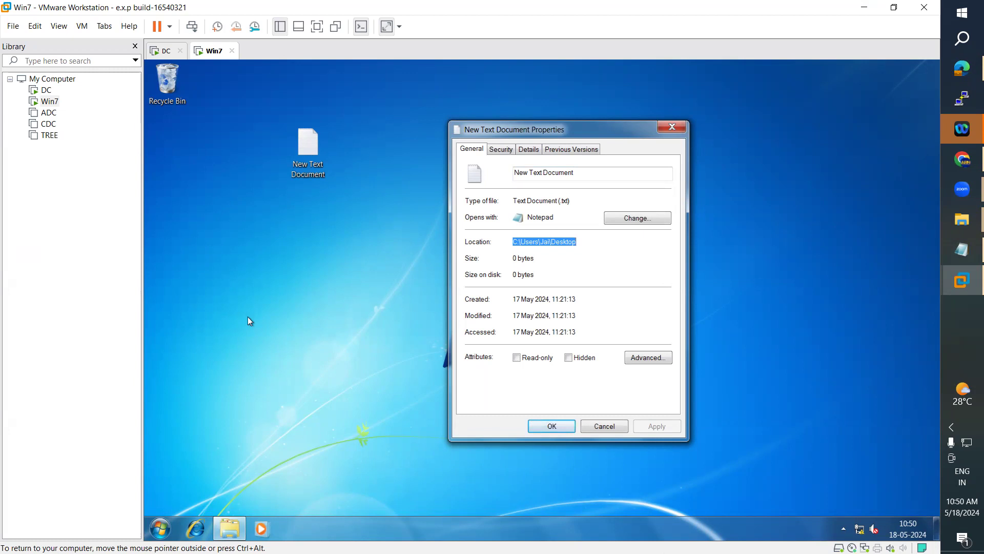
left_click(672, 127)
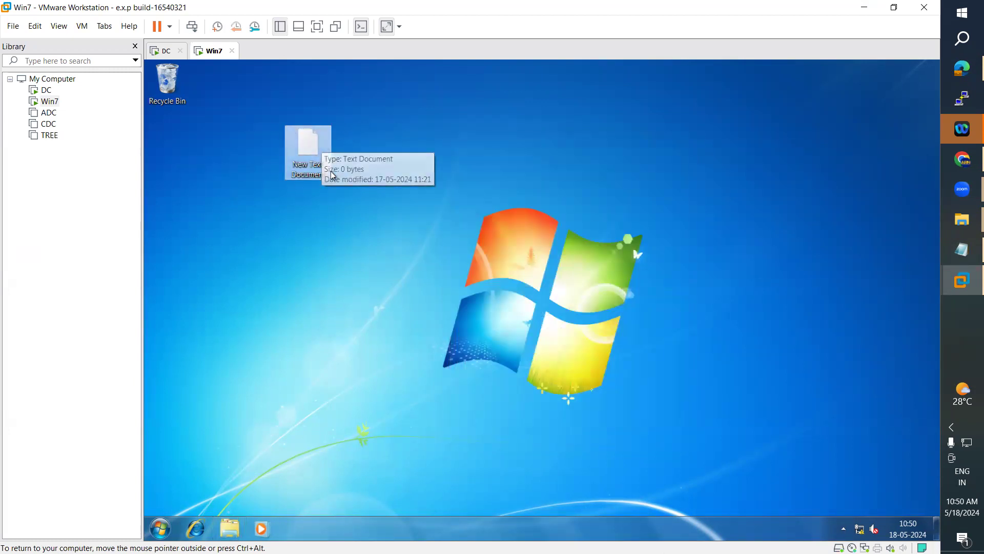
left_click_drag(321, 144, 425, 152)
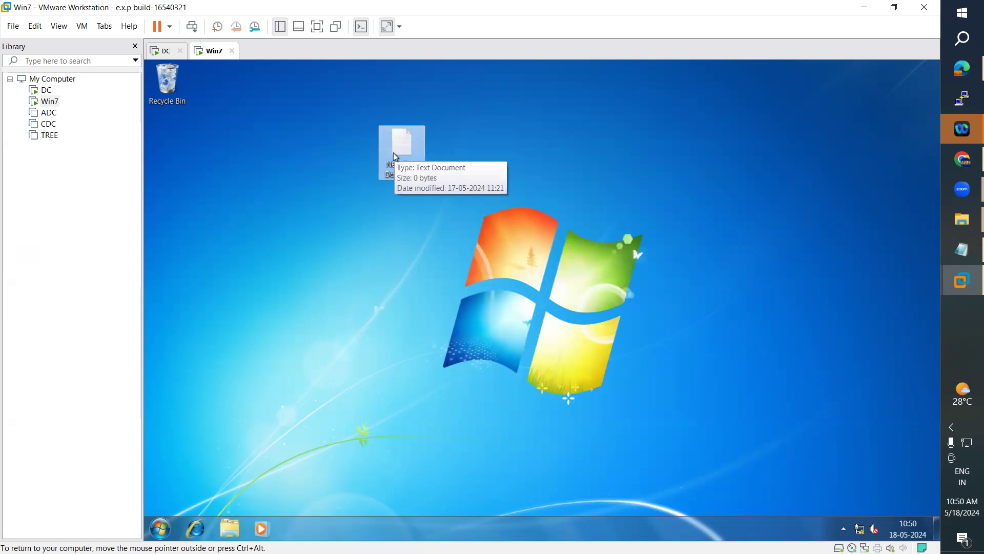
left_click(945, 251)
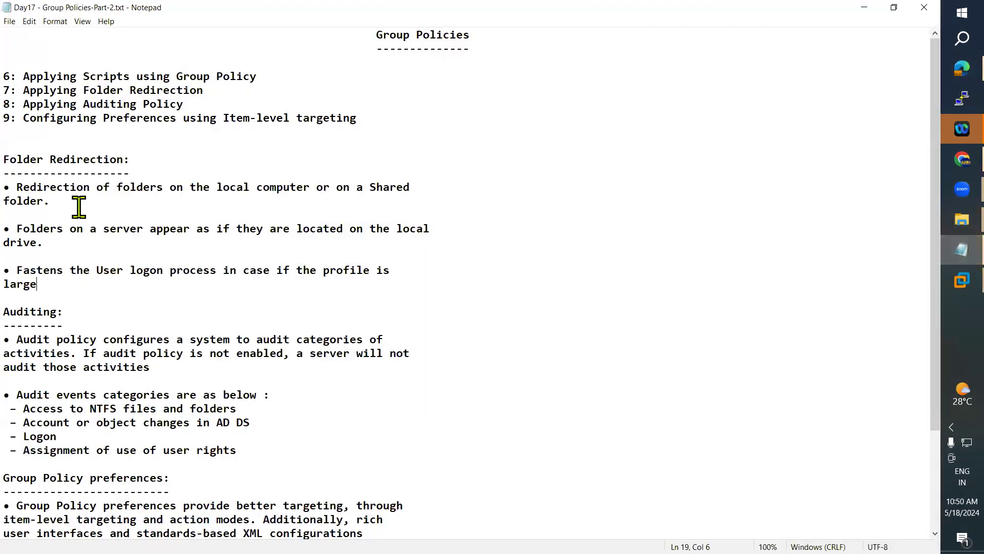
left_click_drag(4, 160, 131, 160)
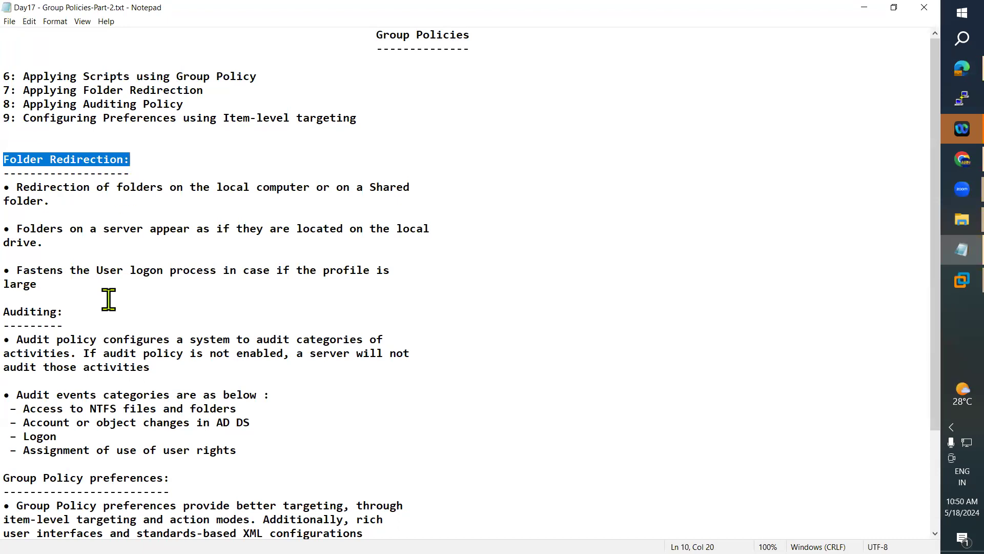
left_click(861, 7)
left_click_drag(404, 139, 454, 143)
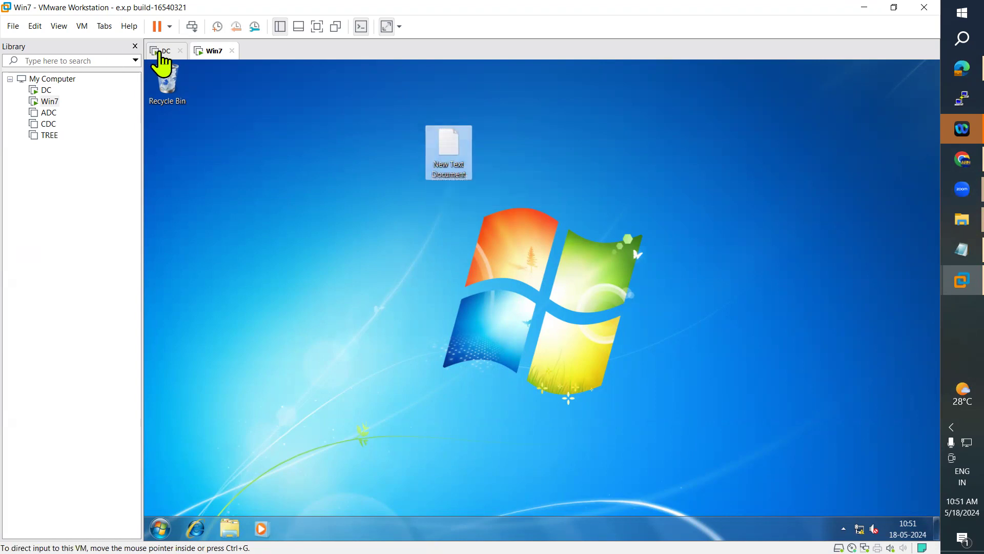
Step: On the DC, bring forward the File Explorer window showing Local Disk (D:)
left_click(160, 50)
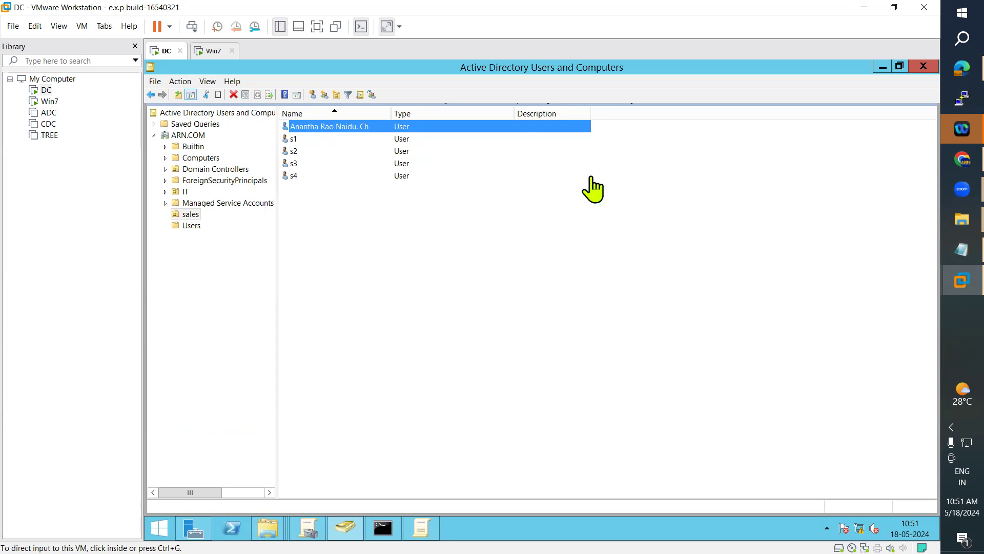
left_click(307, 536)
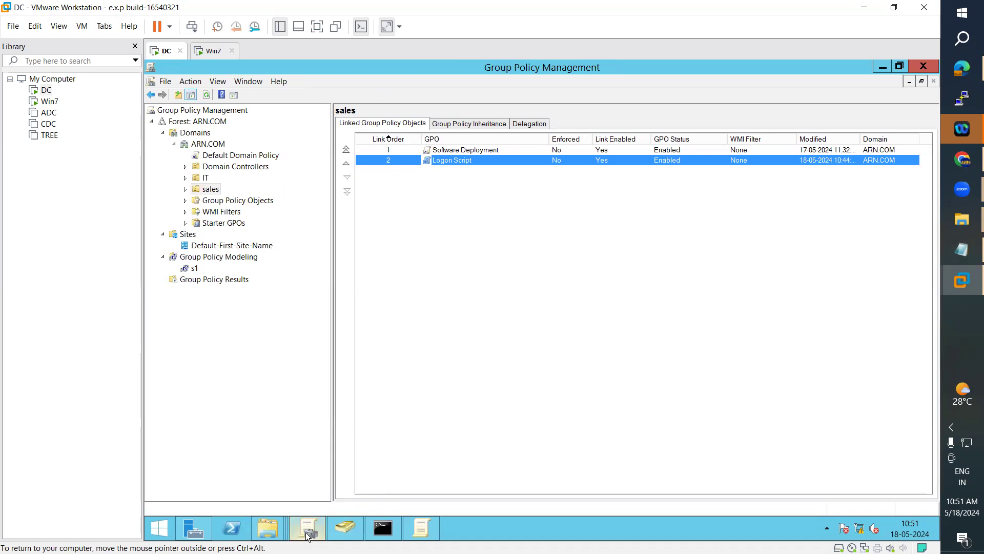
left_click(277, 536)
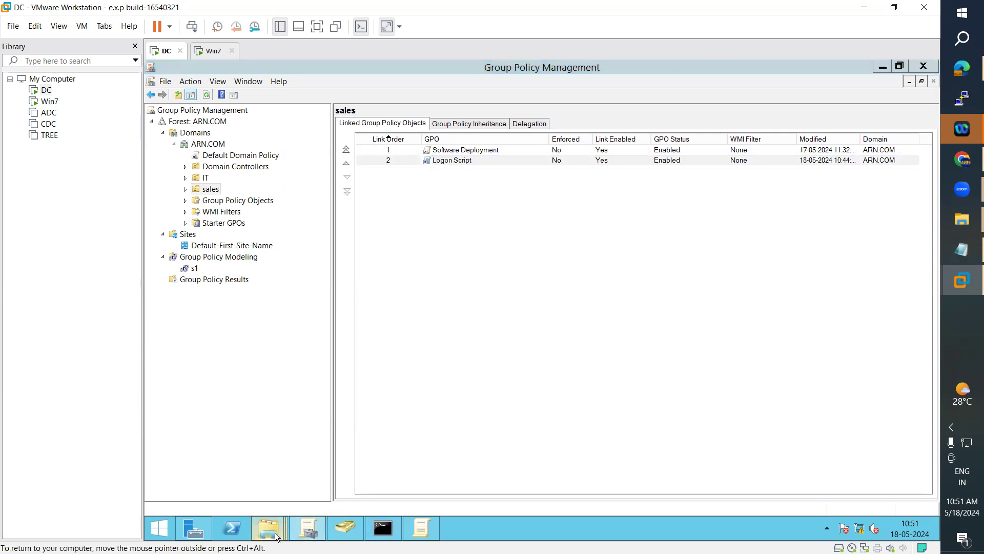
left_click(597, 456)
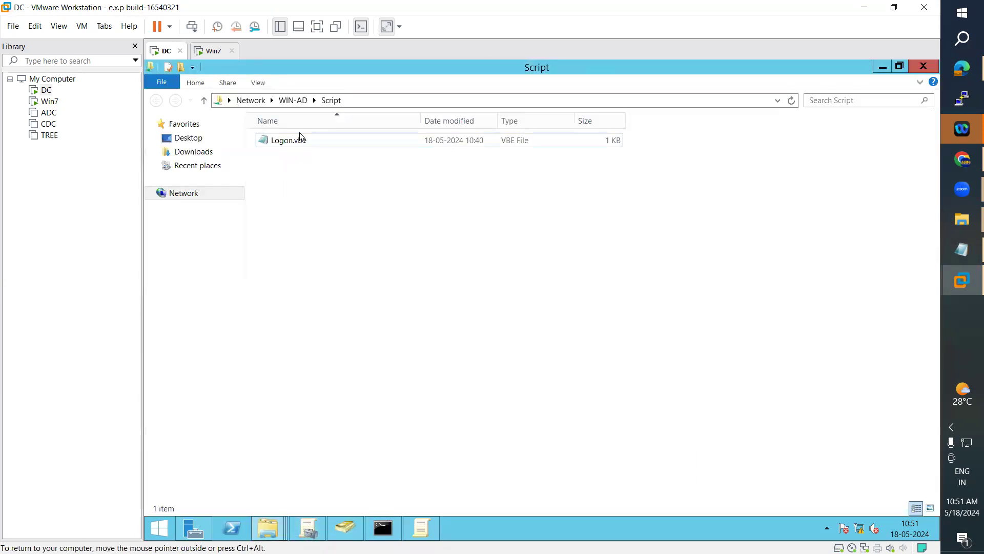
left_click(292, 100)
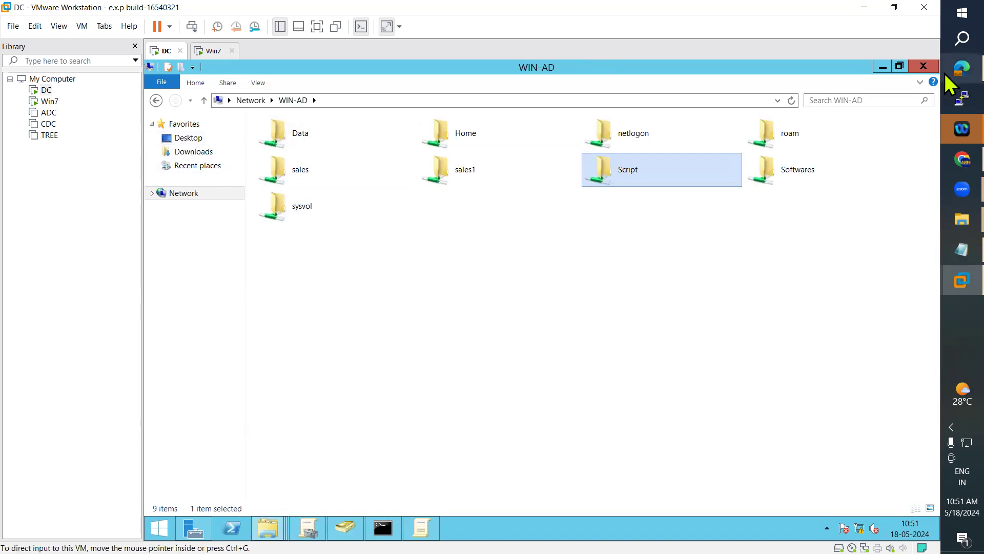
key("alt+Tab")
left_click(270, 525)
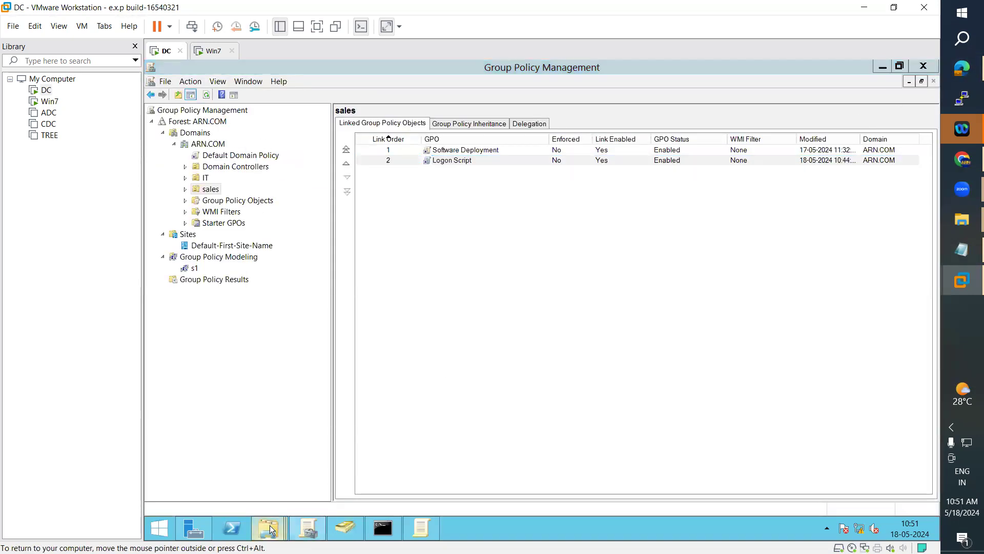
left_click(492, 454)
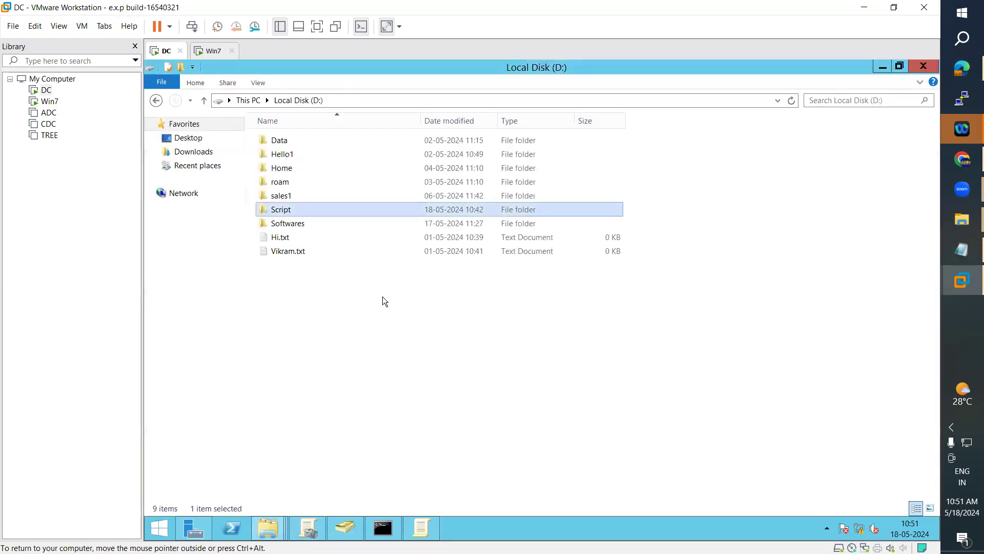
Step: Create a new folder named SharedInfo on Local Disk (D:)
right_click(344, 292)
mouse_move(461, 419)
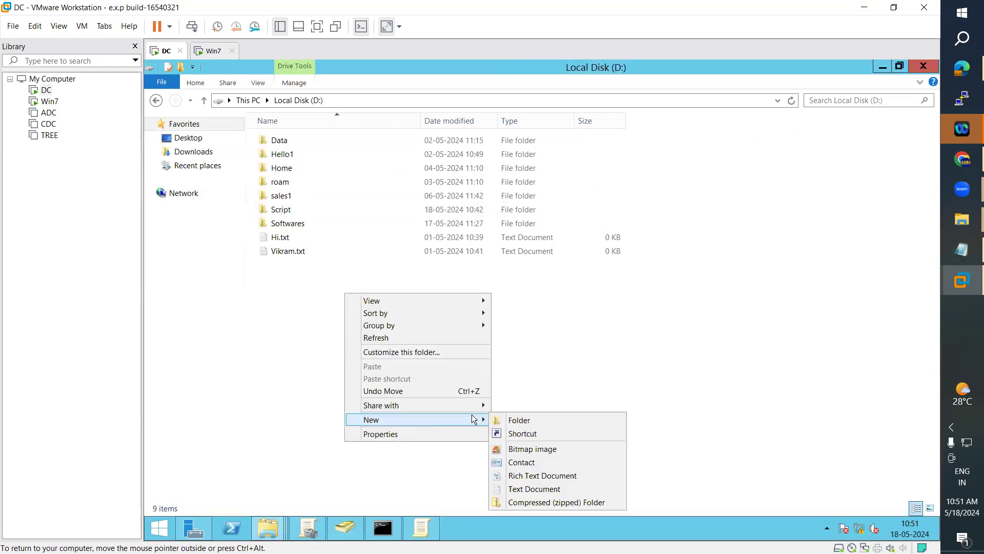
left_click(528, 416)
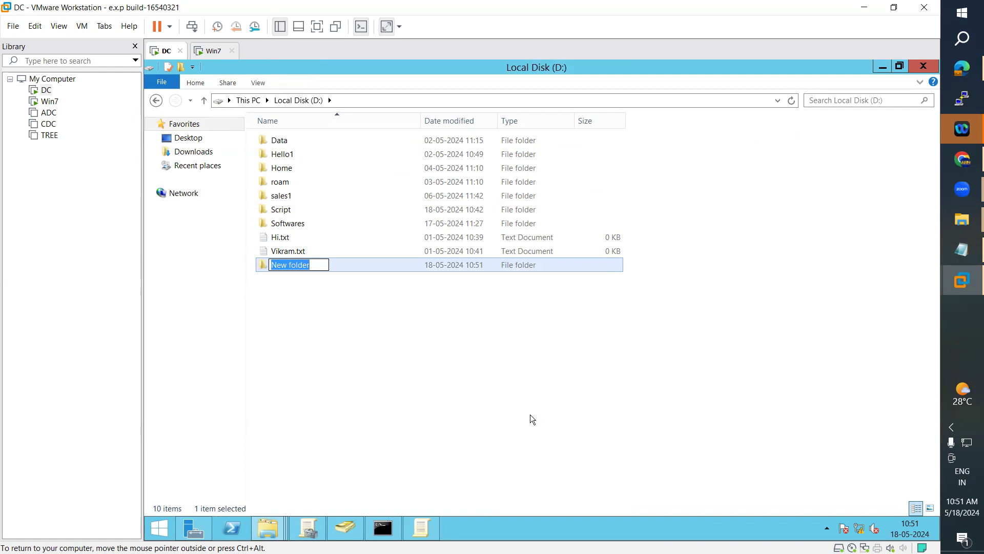
type("Shared")
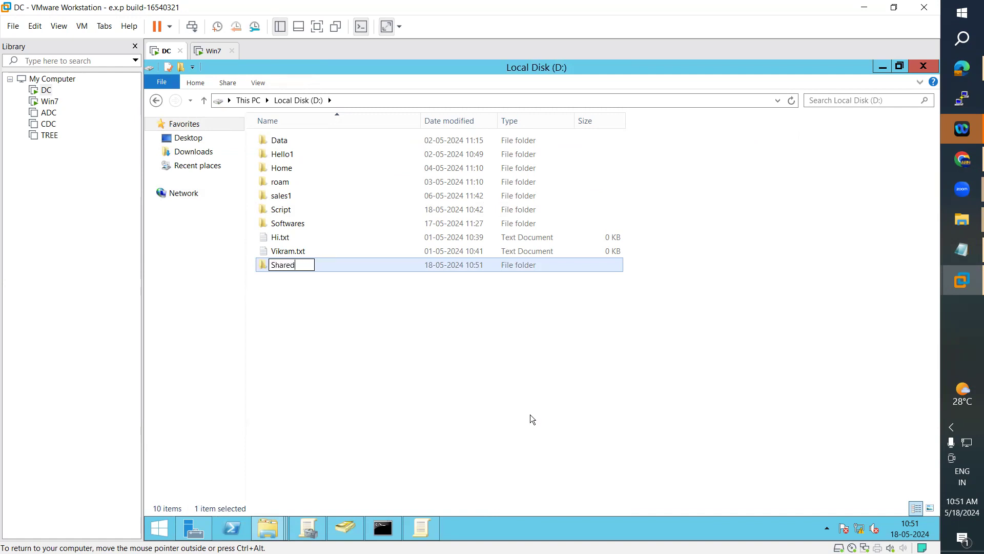
type("Info")
key("Return")
left_click(402, 376)
left_click(288, 266)
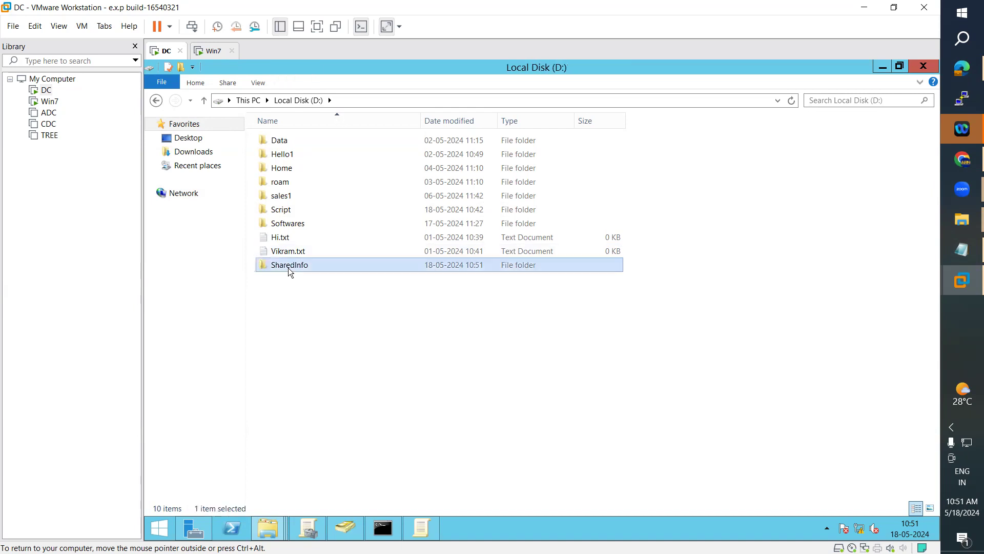
Step: Share SharedInfo with Everyone at Read/Write, then open it and return to drive D:
right_click(290, 270)
mouse_move(355, 307)
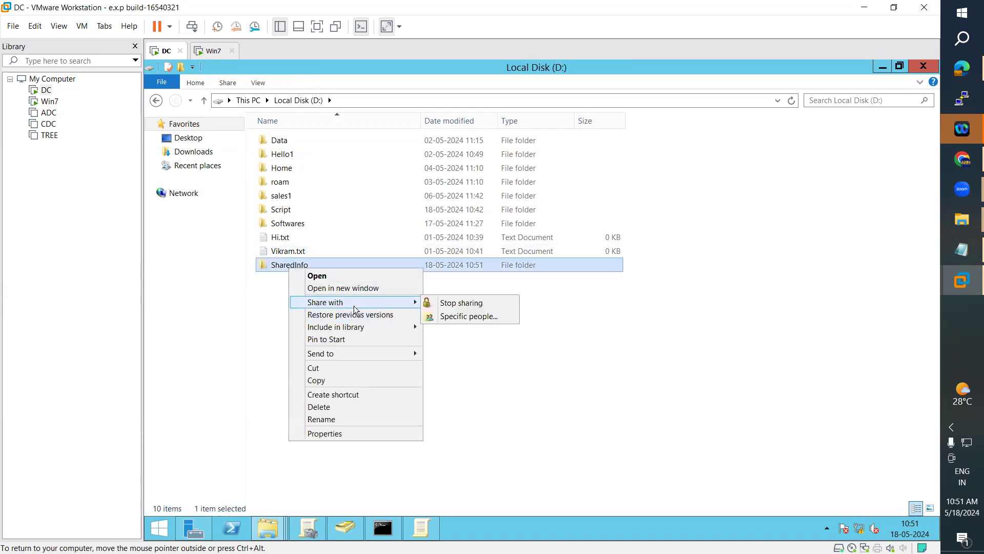
left_click(461, 316)
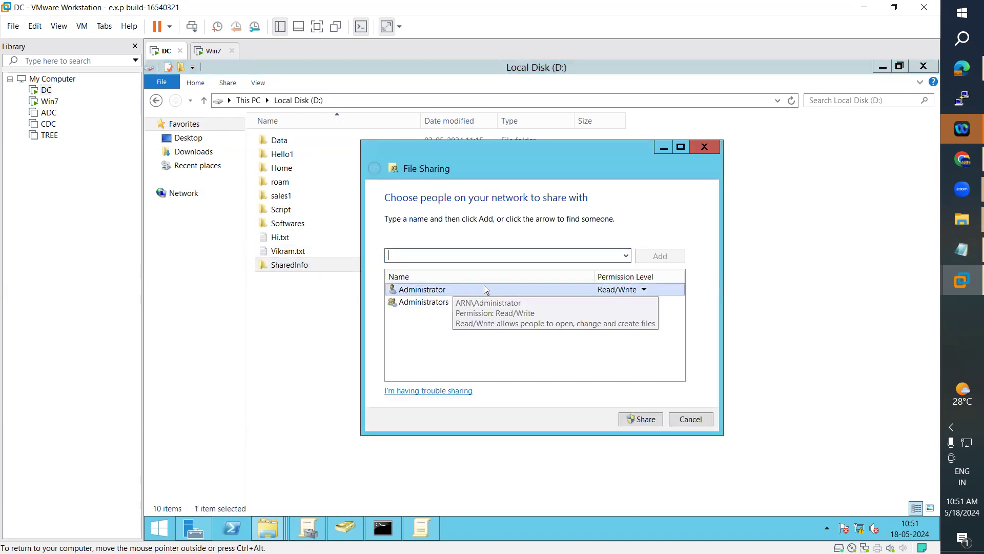
left_click(625, 255)
left_click(459, 276)
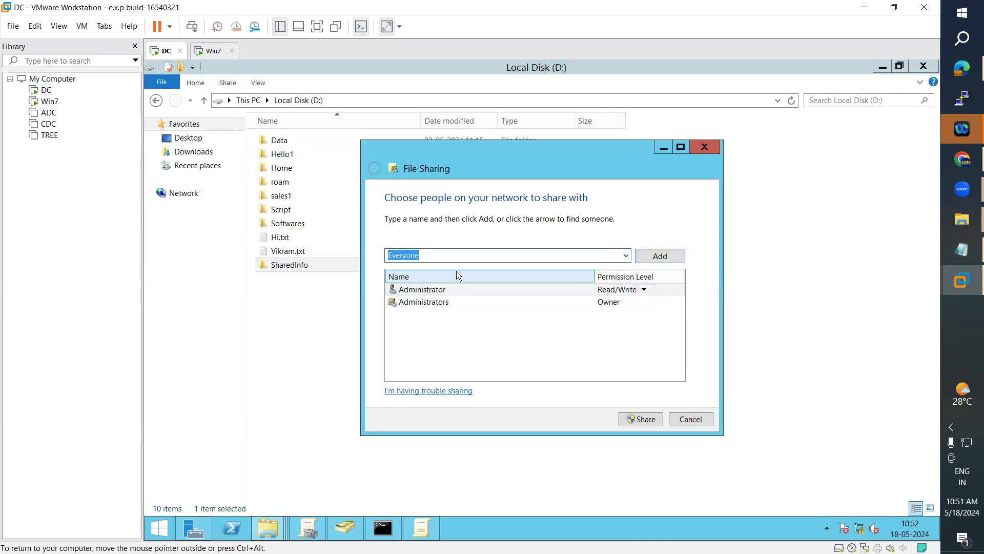
left_click(659, 255)
left_click(622, 313)
left_click(660, 328)
left_click(646, 422)
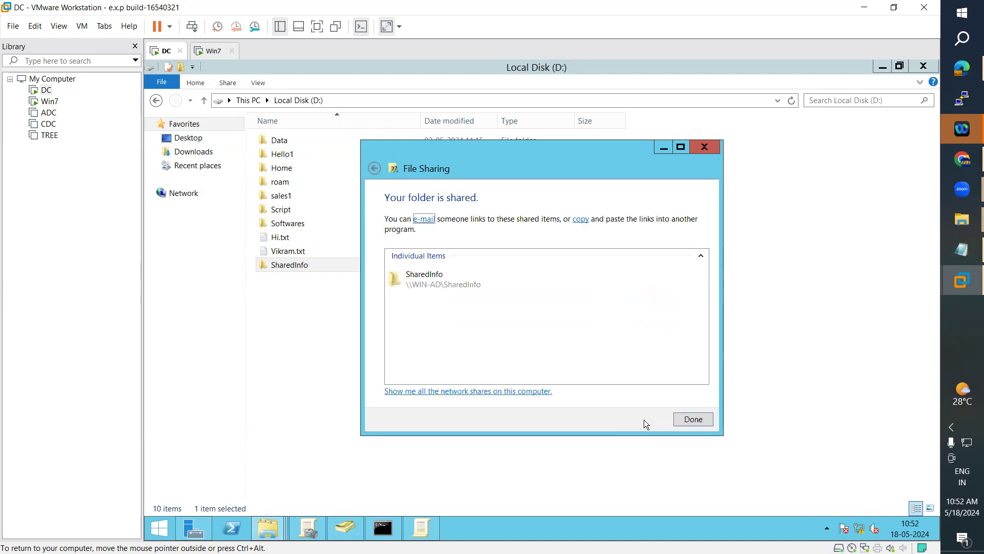
left_click(693, 419)
double_click(301, 266)
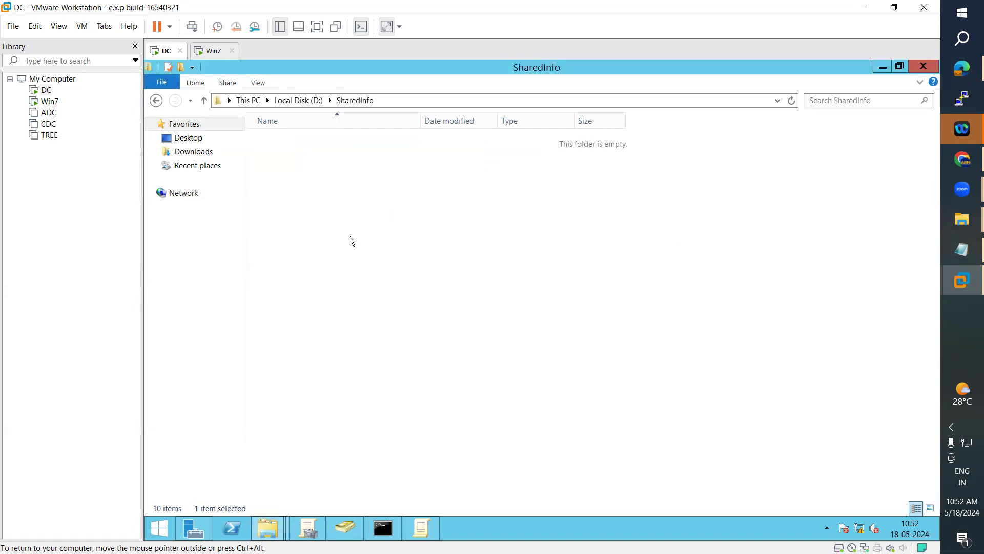
left_click(300, 100)
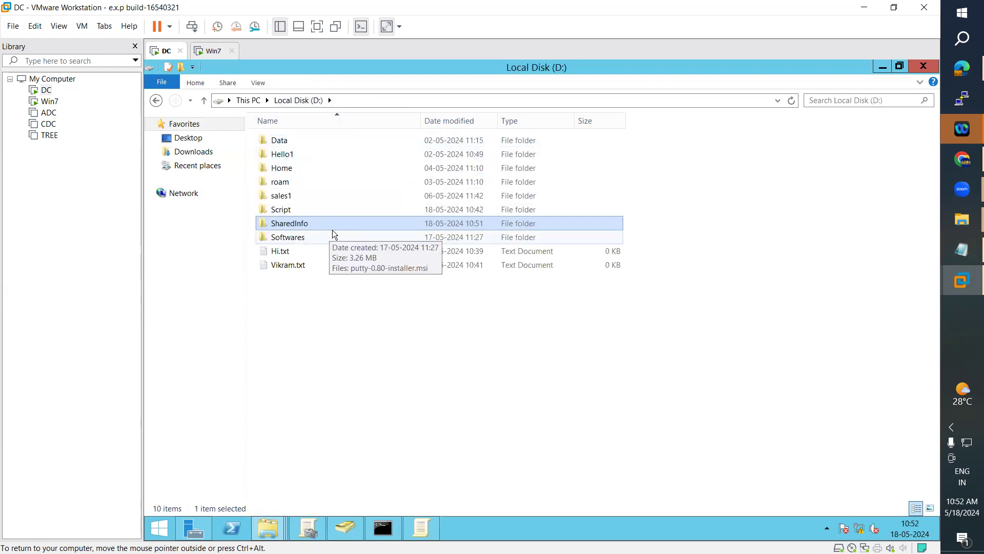
Step: Create a GPO named 'Foder Redirection' linked to the sales OU and open it for editing
left_click(308, 529)
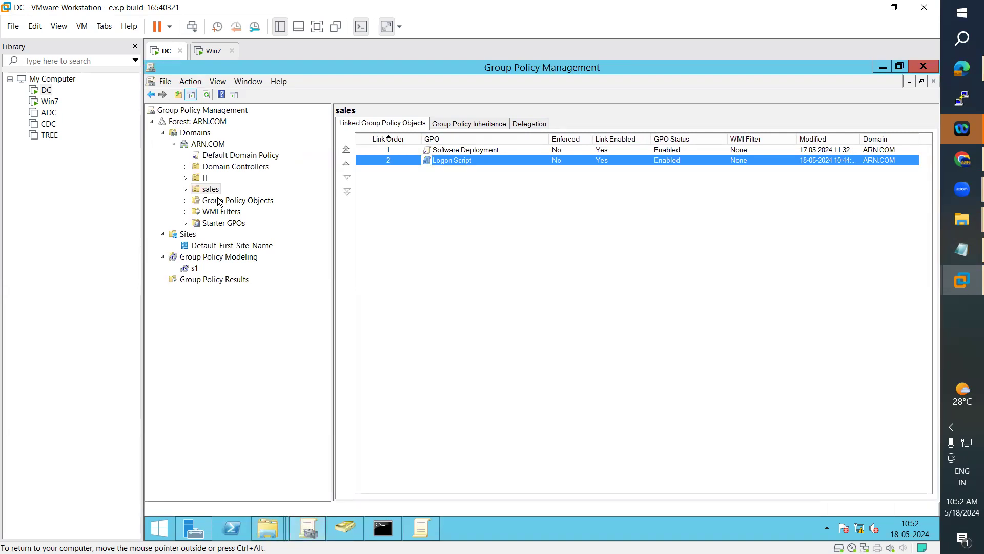
left_click(208, 179)
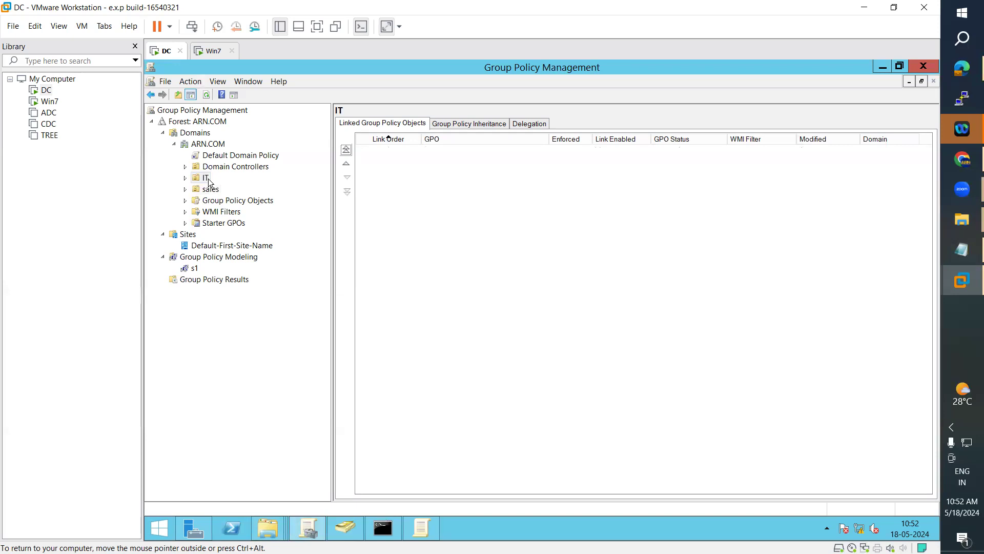
left_click(214, 190)
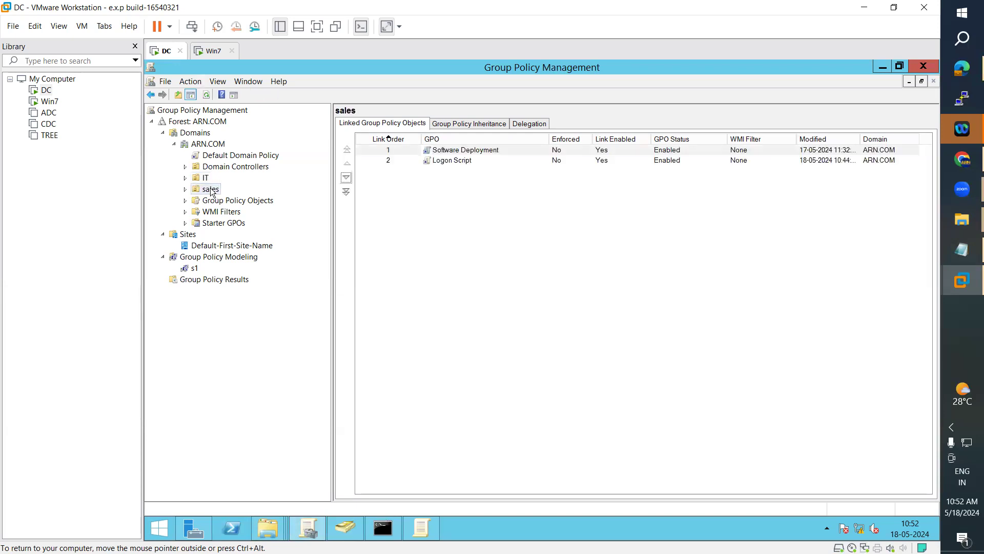
right_click(215, 189)
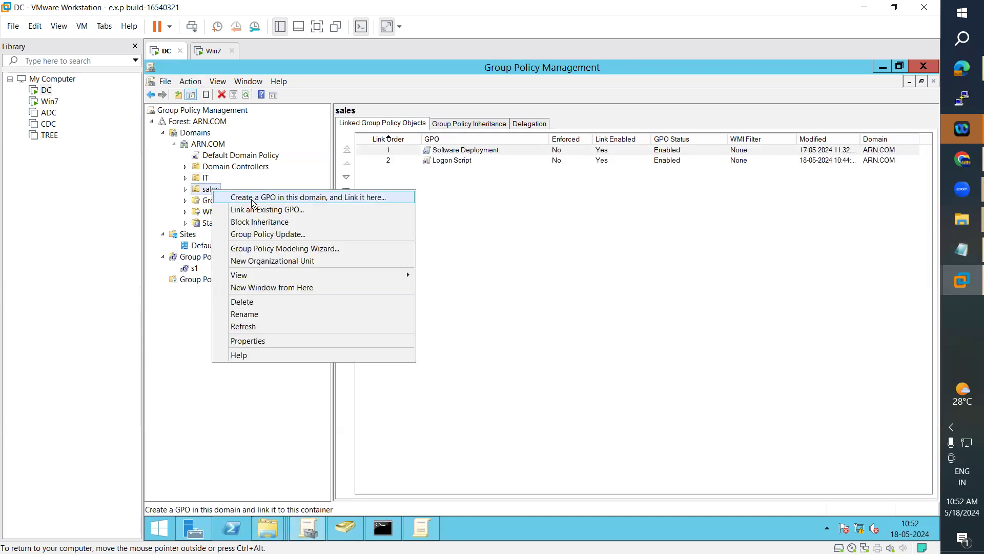
left_click(253, 200)
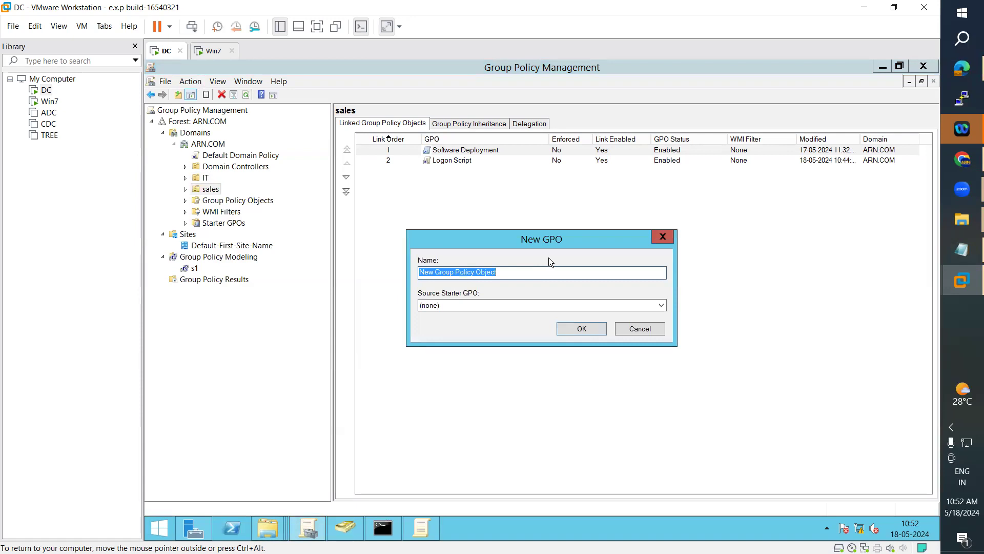
type("Foder")
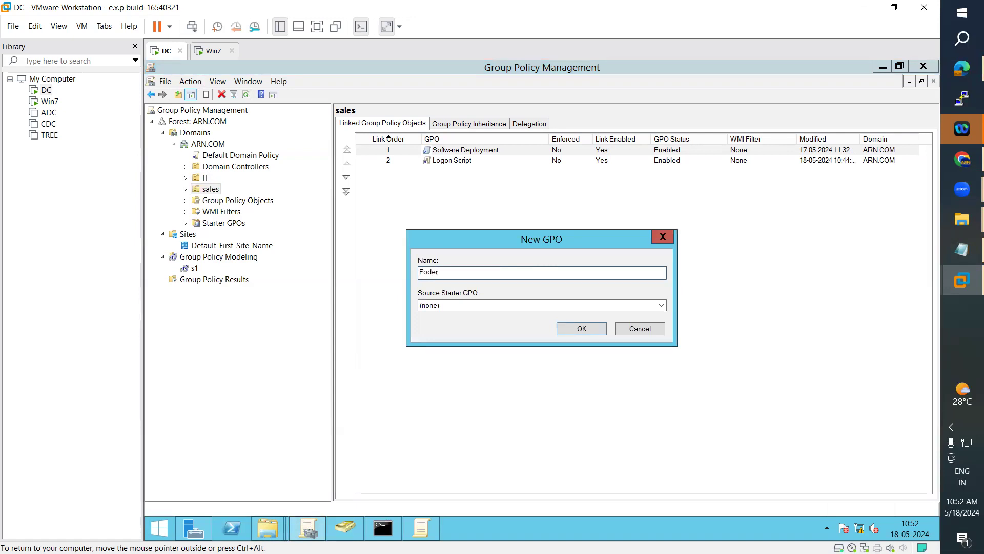
type(" Redirection")
left_click(575, 329)
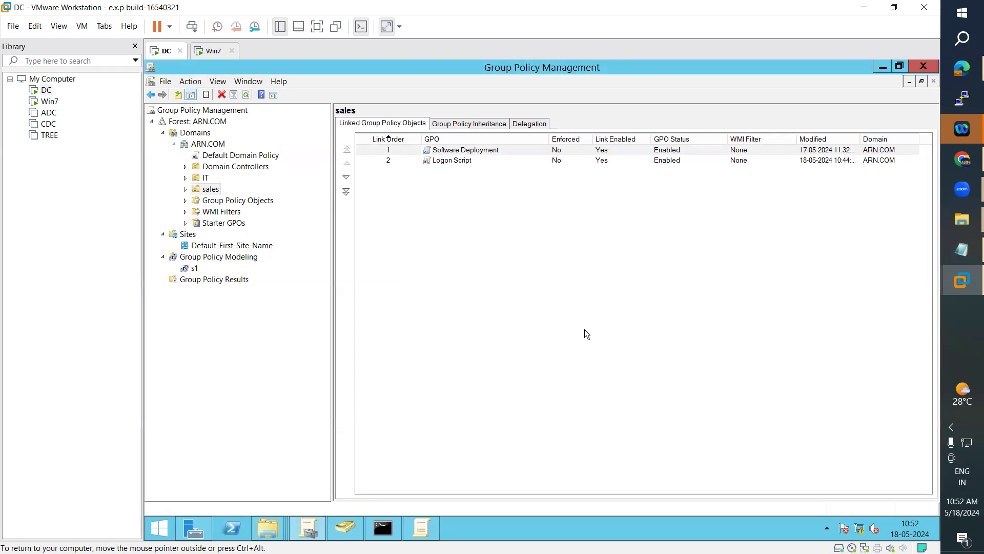
right_click(430, 175)
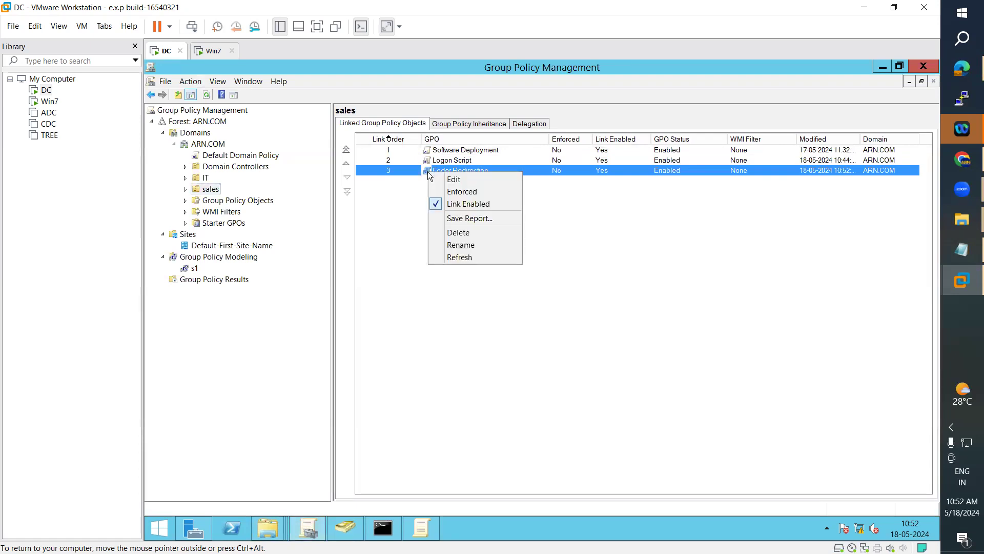
left_click(441, 179)
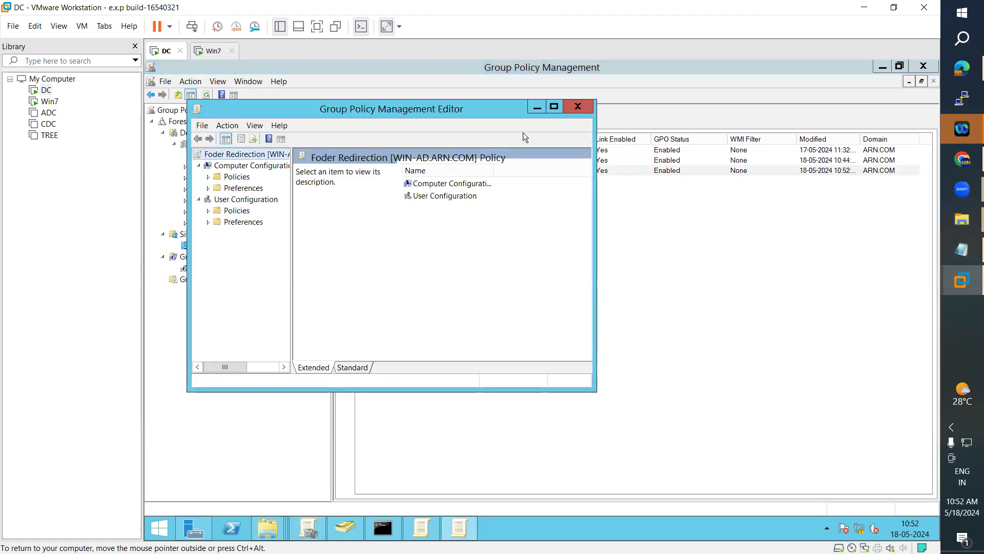
Step: Expand User Configuration > Policies > Windows Settings > Folder Redirection and open Desktop's Properties
left_click(559, 106)
left_click_drag(244, 266, 347, 266)
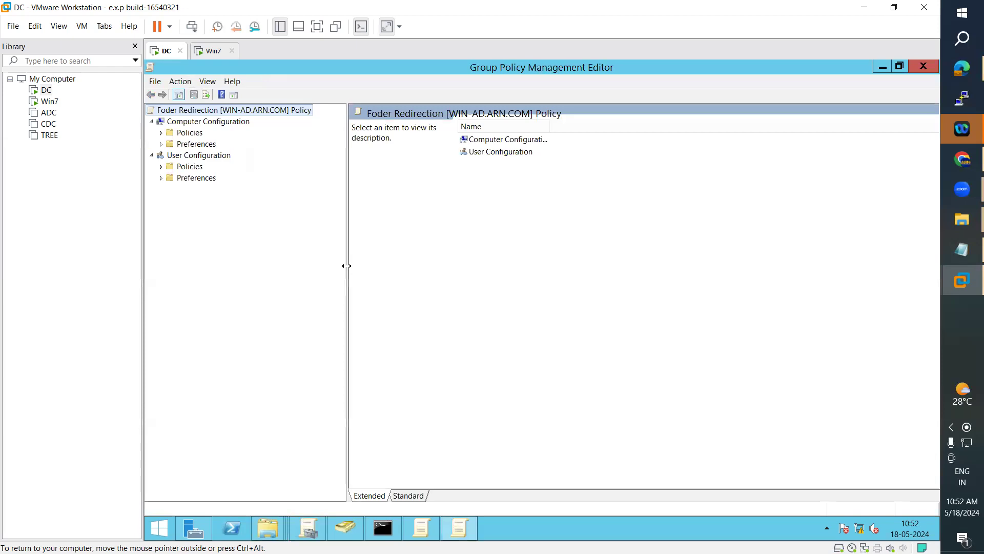
left_click(161, 166)
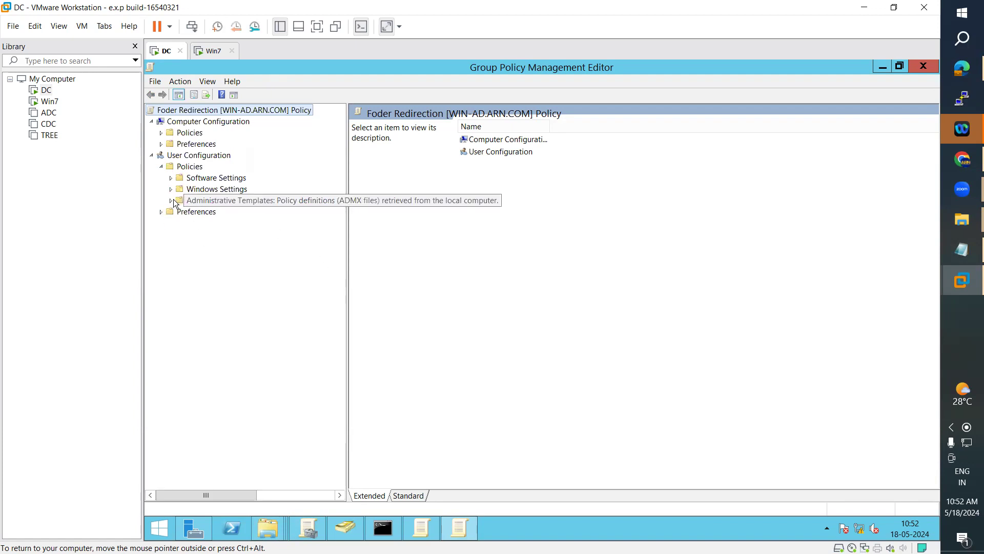
left_click(171, 190)
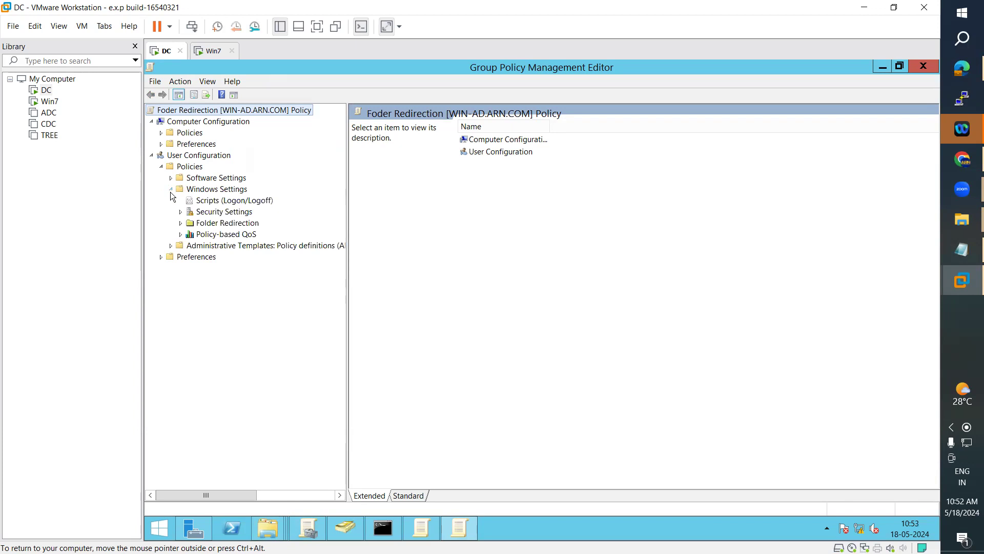
left_click(214, 223)
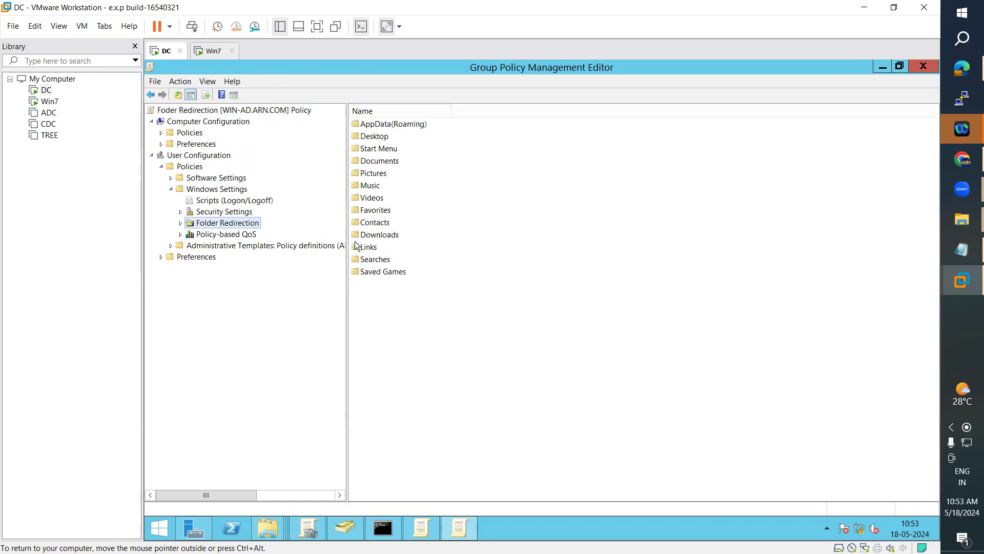
double_click(375, 137)
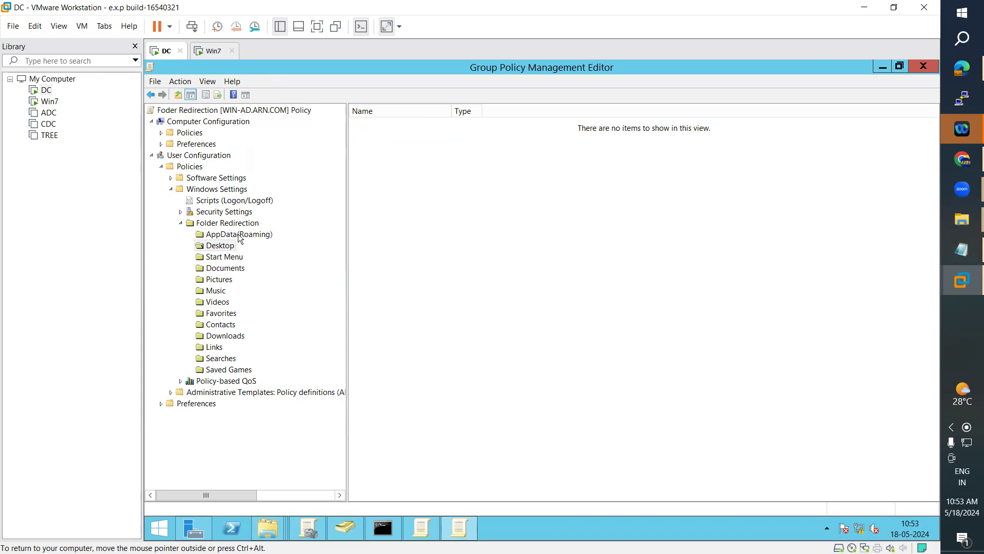
mouse_move(345, 528)
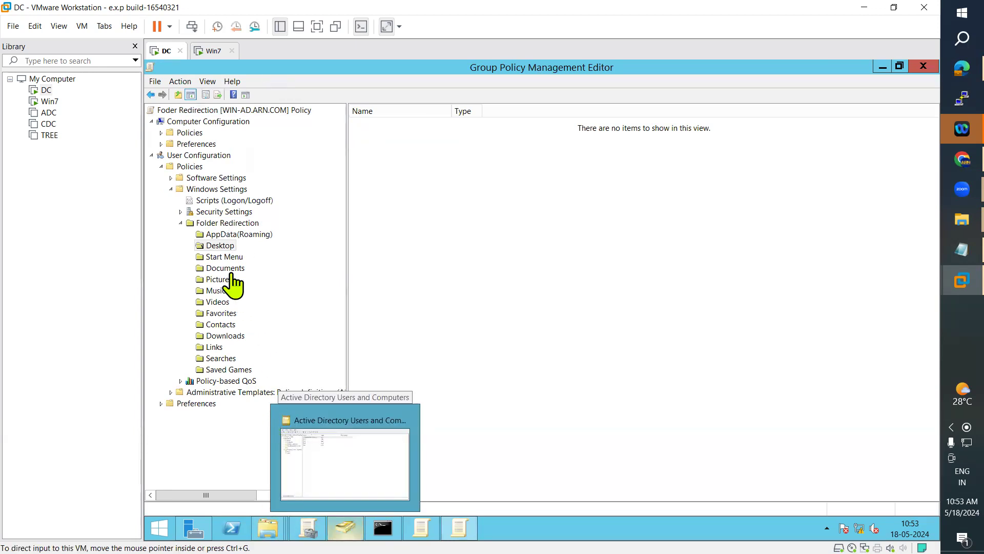
right_click(221, 248)
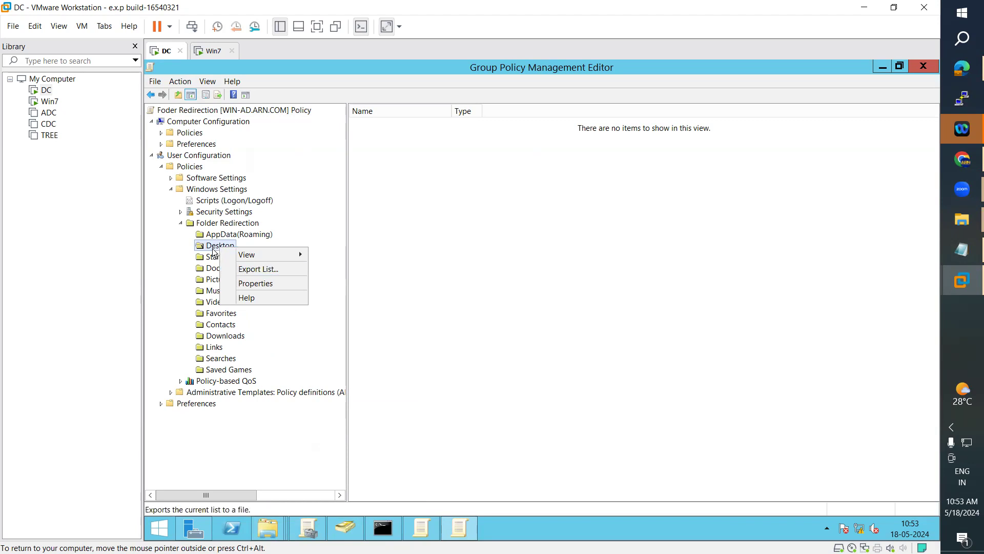
left_click(254, 285)
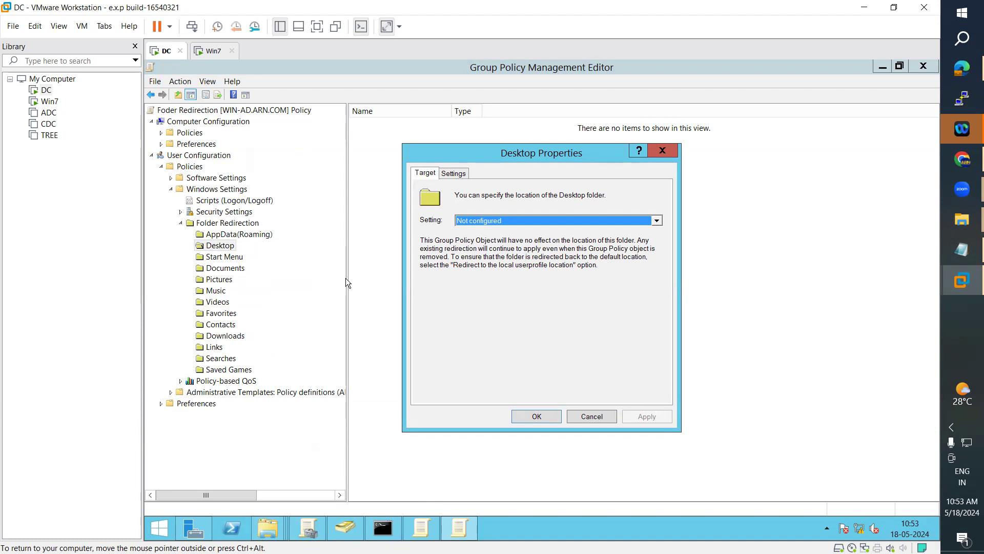
Step: Set the Desktop redirection to 'Basic - Redirect everyone's folder to the same location'
left_click(477, 220)
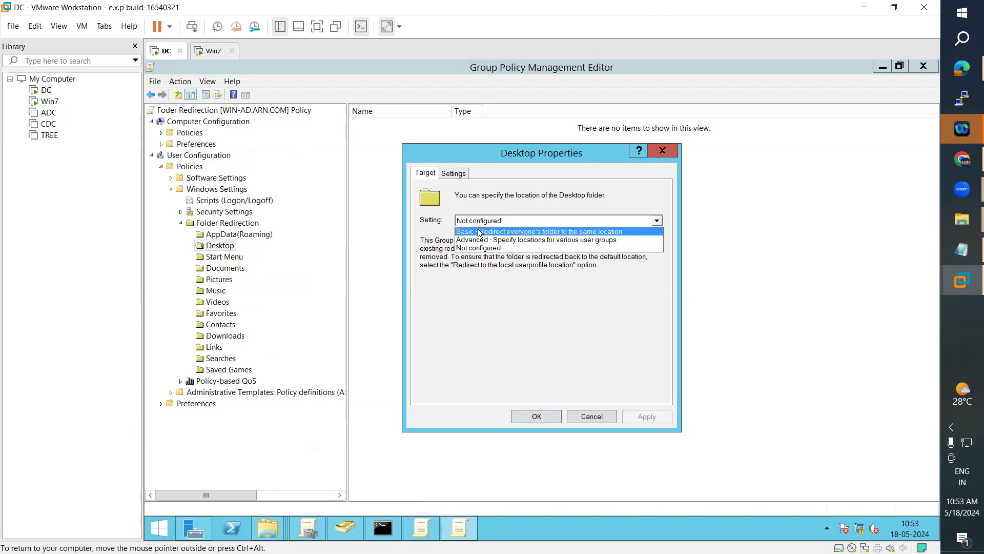
left_click(477, 230)
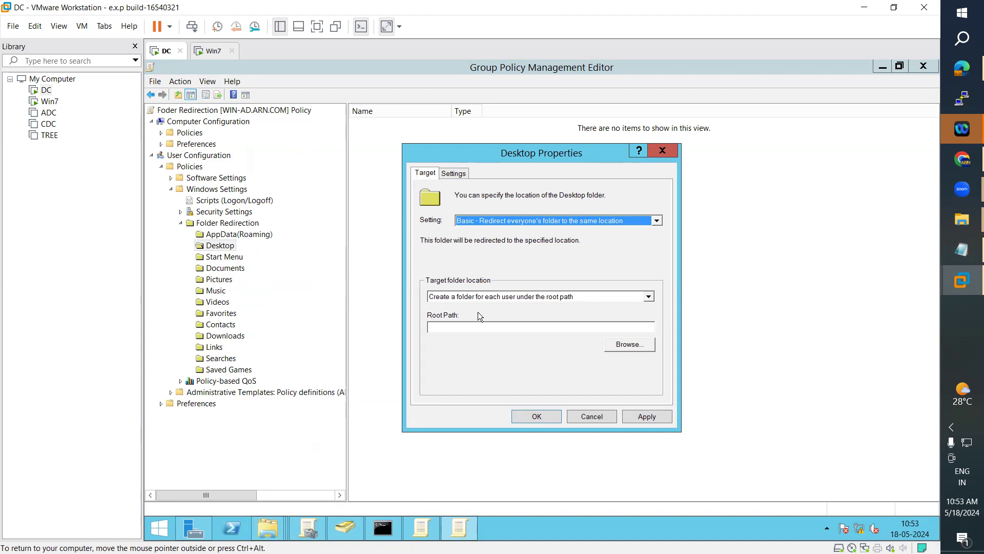
left_click(447, 331)
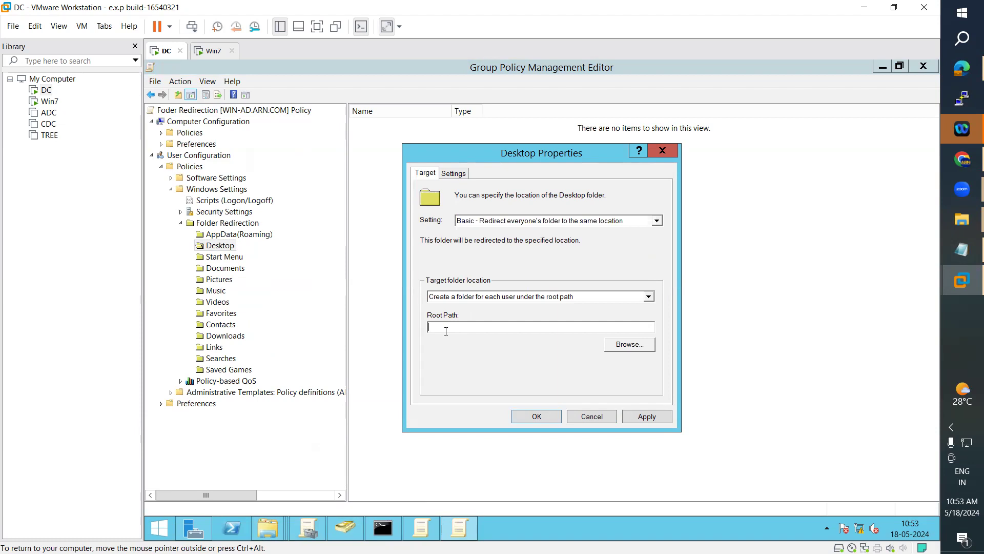
Step: In the Local Disk (D:) Explorer window, start browsing to \\win-ad\shared
mouse_move(274, 527)
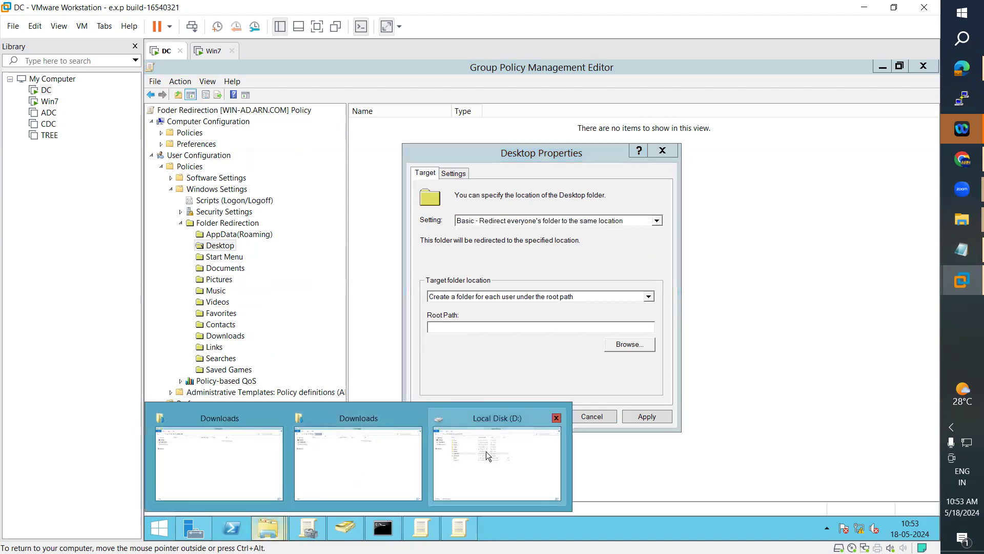
left_click(488, 434)
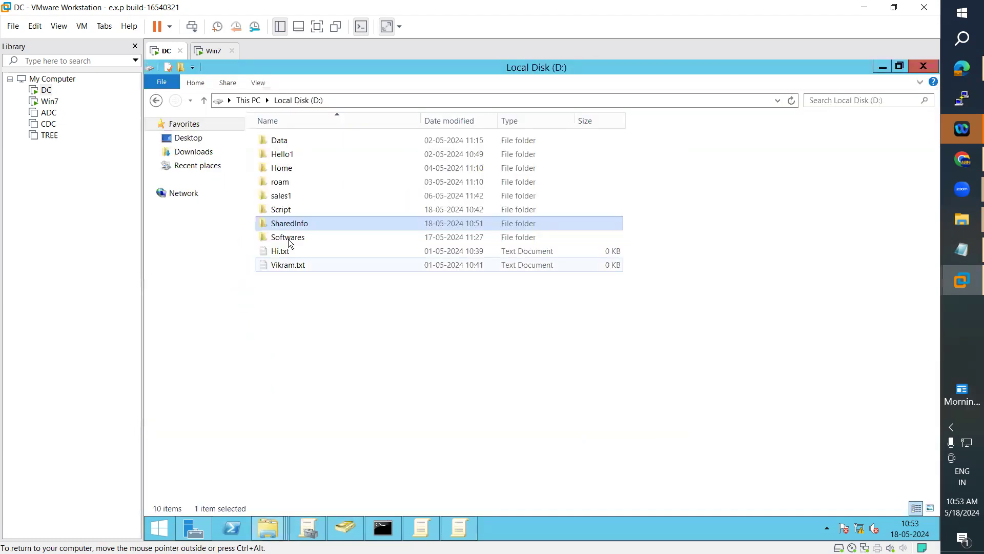
left_click(347, 101)
type("\\\\")
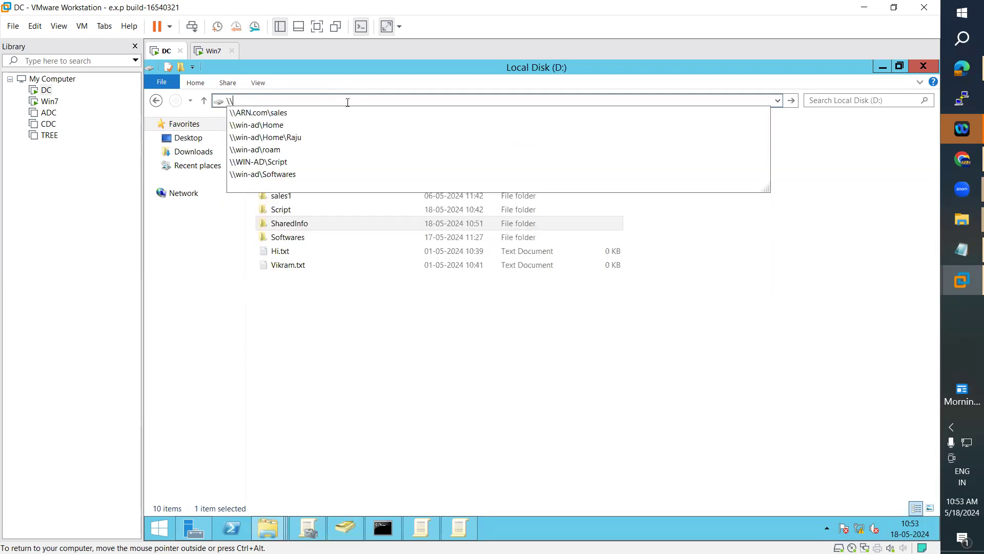
type("wi")
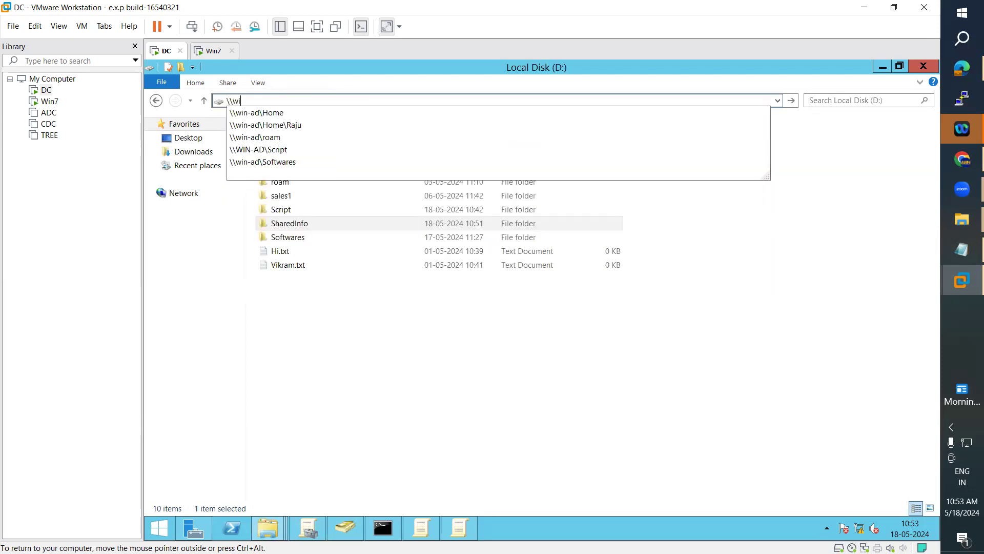
type("n-ad\\")
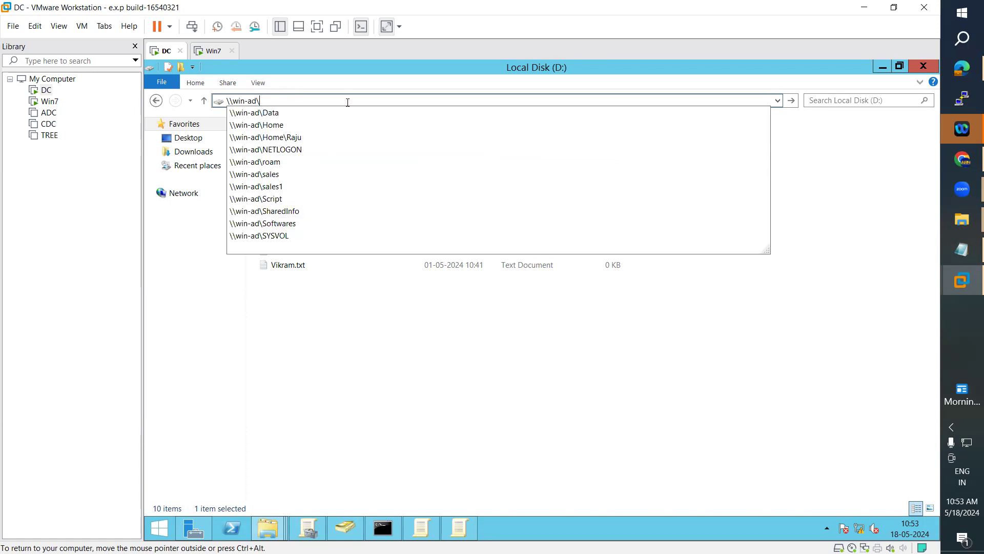
type("sha")
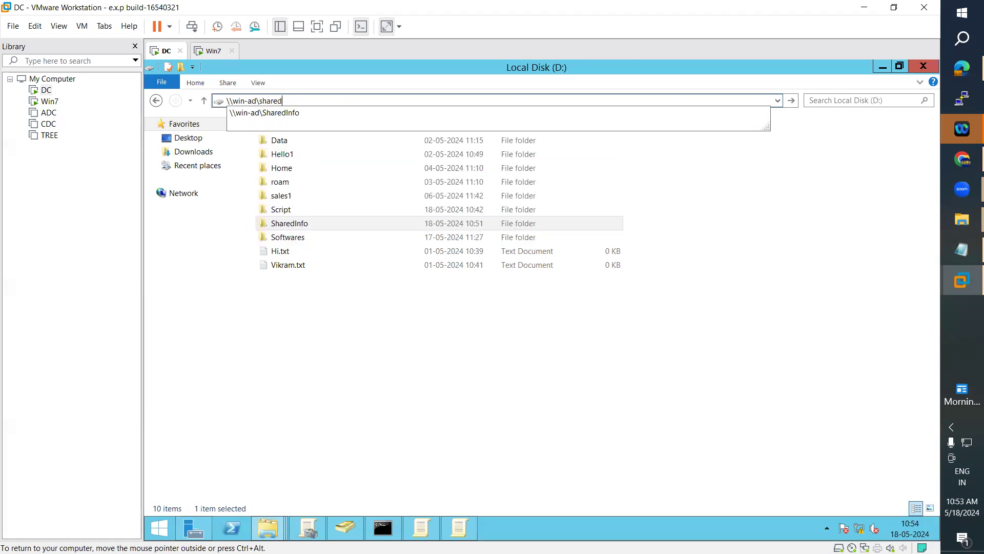
type("red")
Step: Copy the \\win-ad\SharedInfo share path and paste it as the Desktop redirection root path
left_click(349, 108)
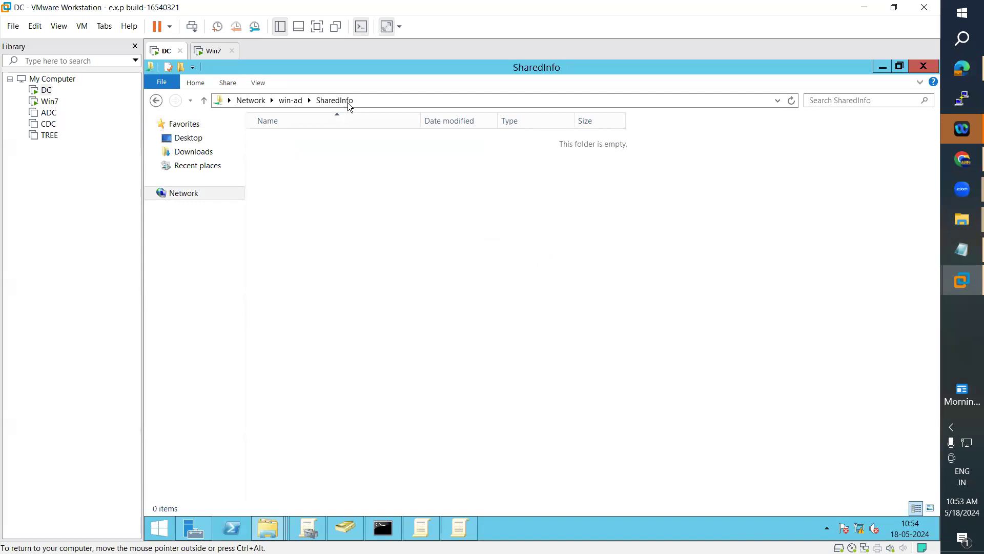
left_click(368, 100)
key("ctrl+c")
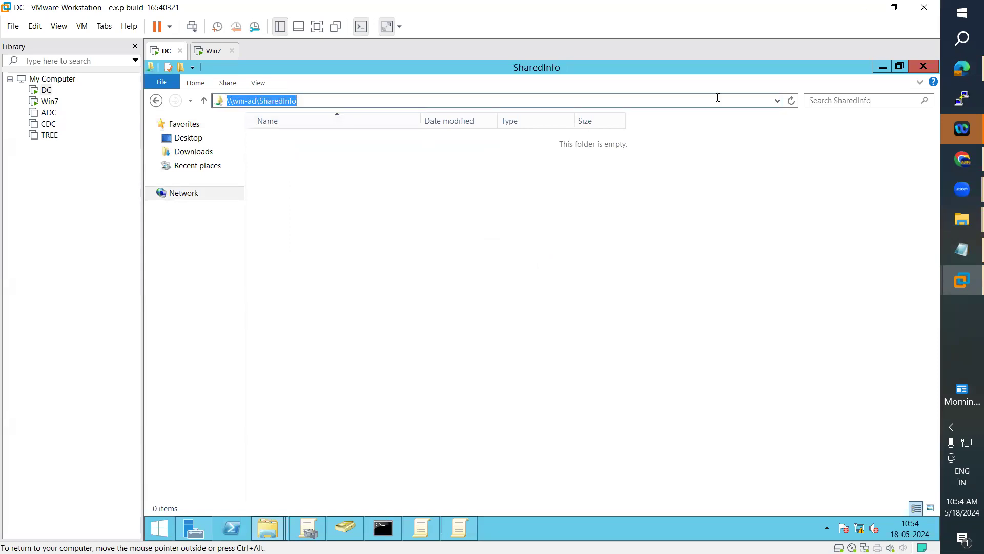
left_click(877, 70)
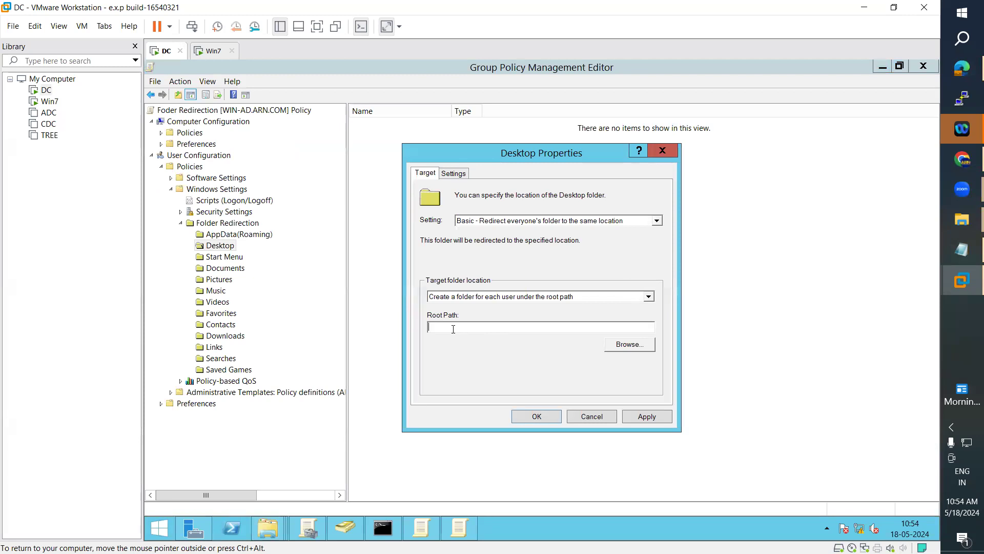
key("ctrl+v")
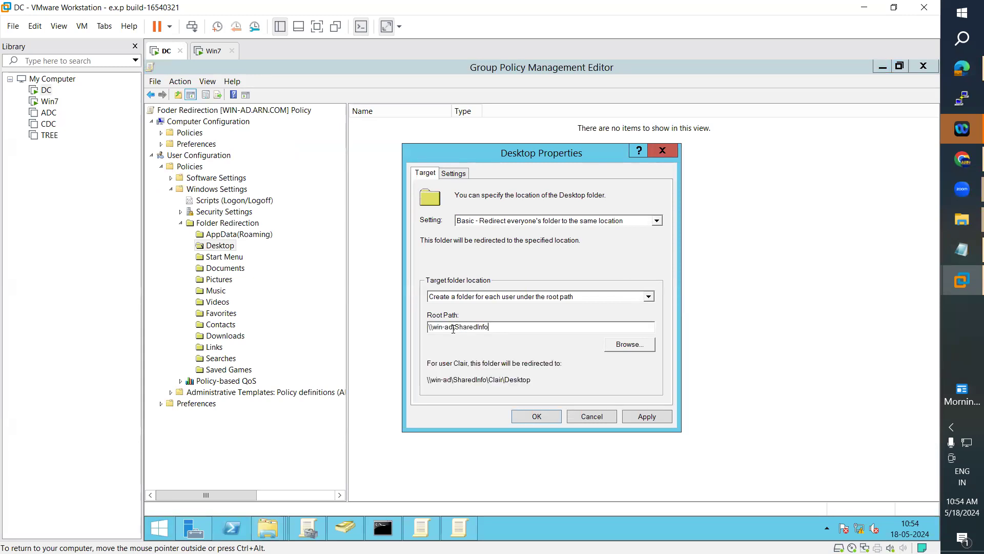
left_click(631, 345)
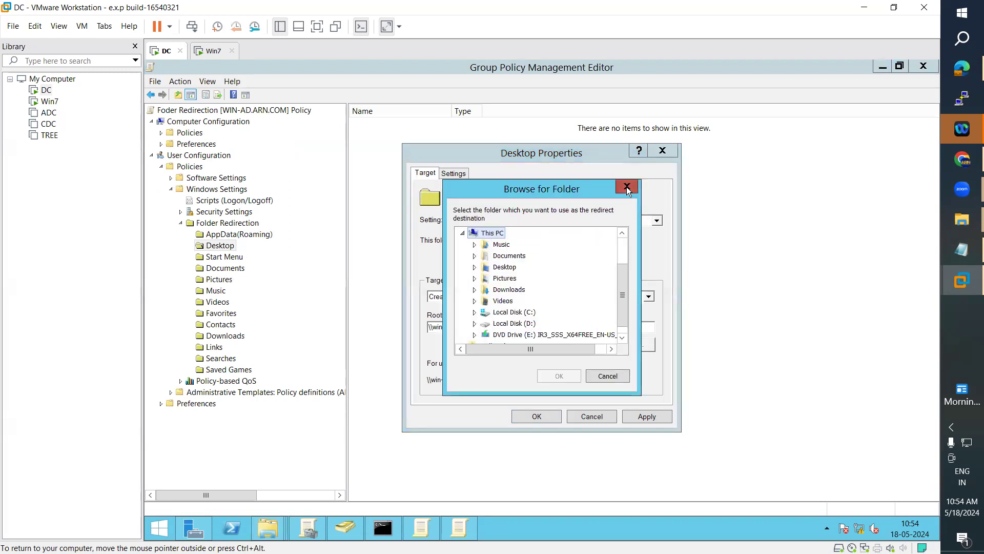
left_click(627, 186)
left_click_drag(493, 326, 426, 326)
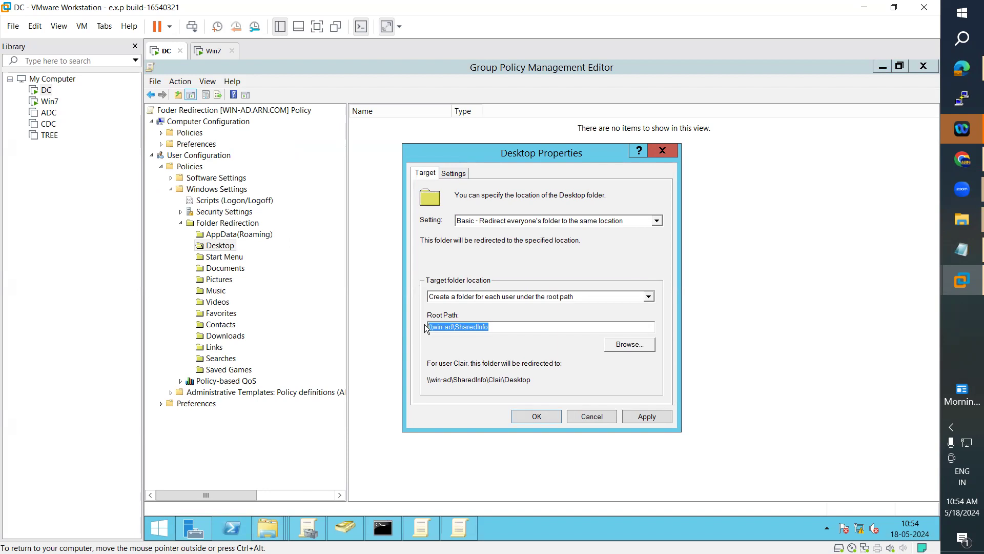
Step: Apply the Desktop redirection settings, accept the compatibility warning, and close the dialog
left_click(647, 416)
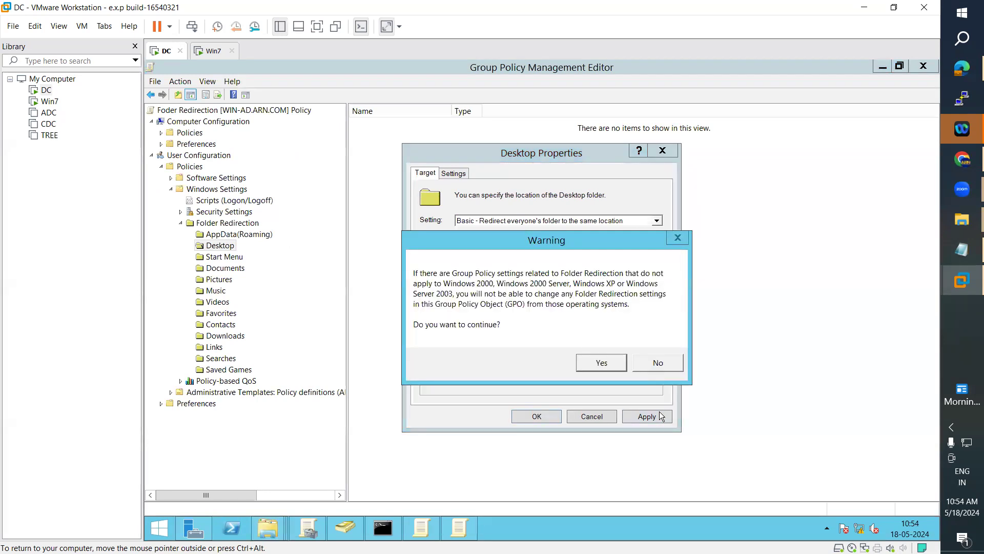
left_click(602, 362)
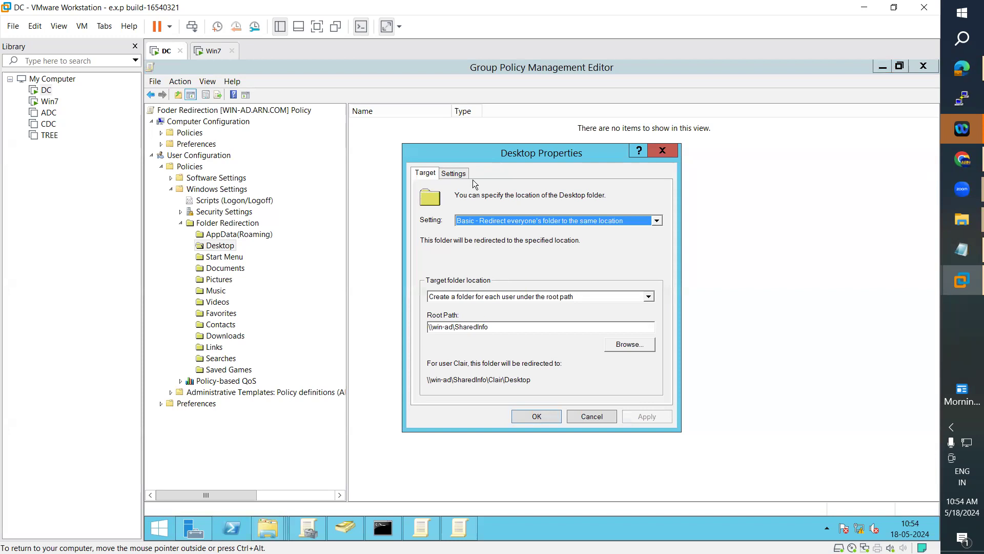
left_click(453, 173)
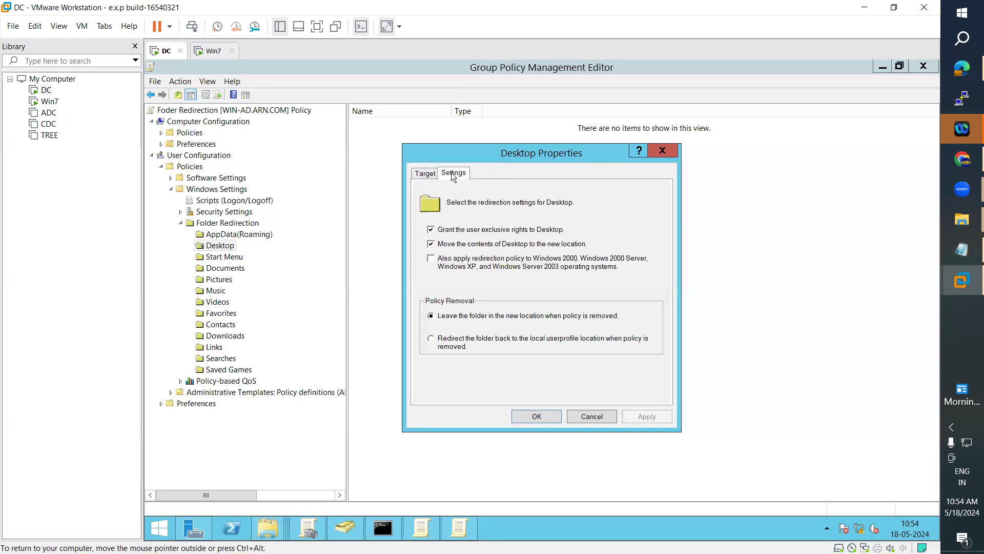
left_click(425, 175)
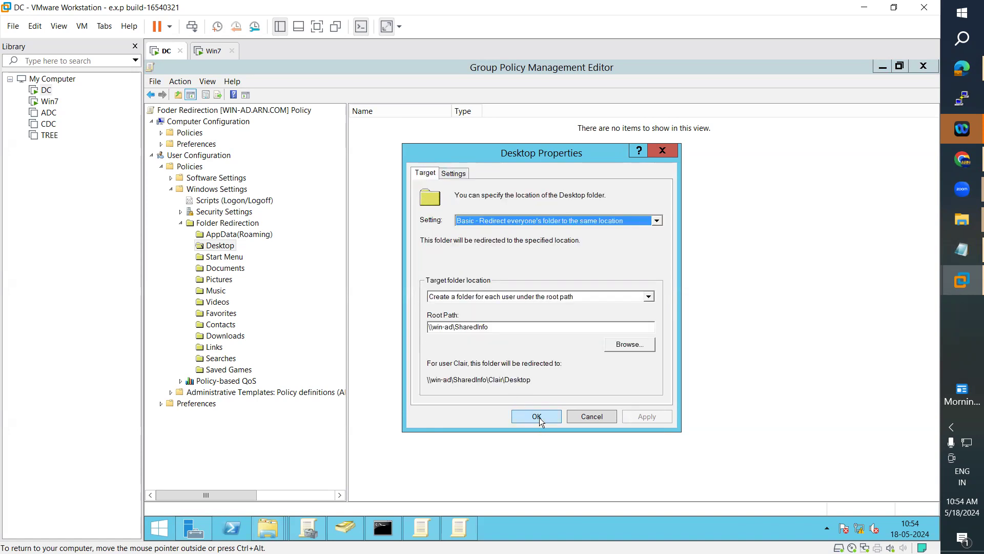
left_click(537, 417)
Step: Log the current user off Win7, then bring up Active Directory Users and Computers on the DC
left_click(215, 53)
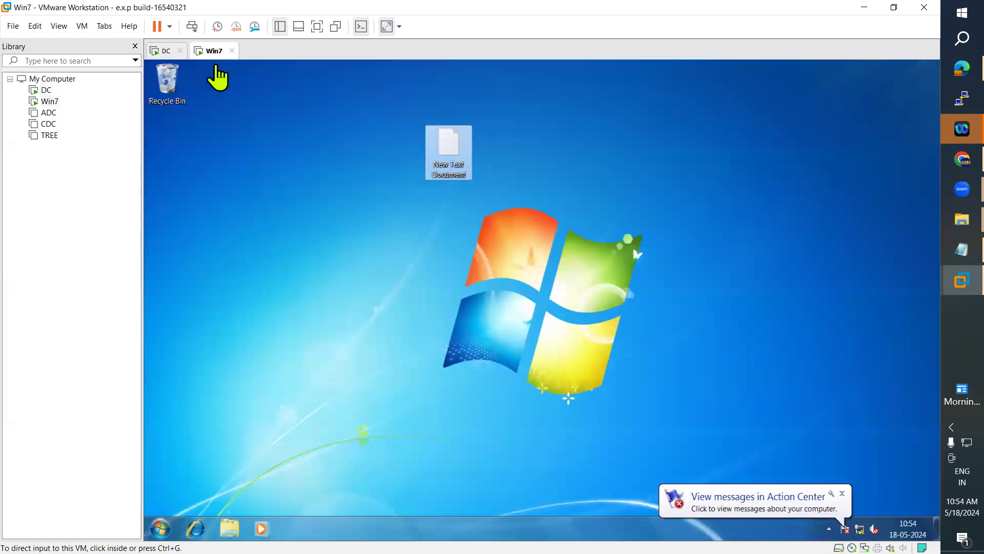
left_click(160, 528)
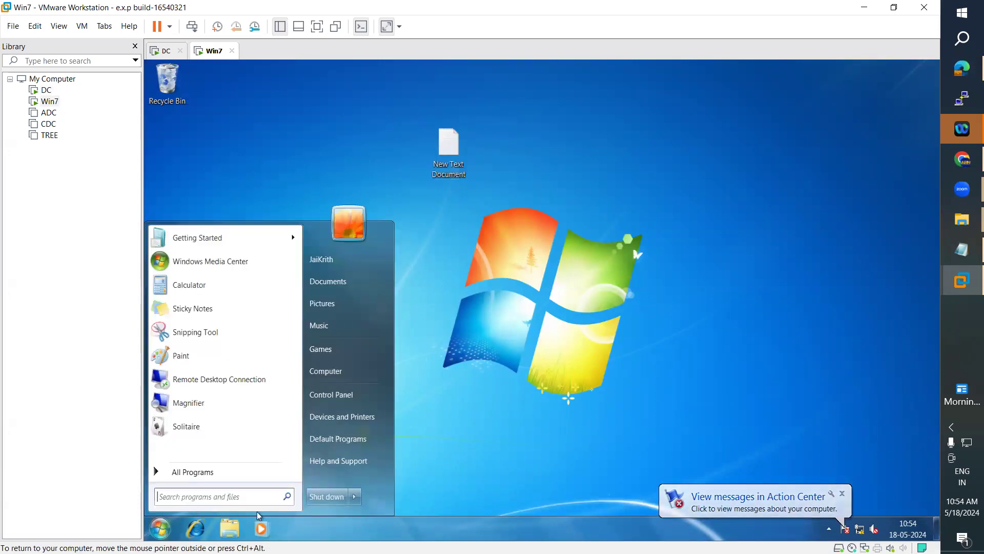
left_click(354, 496)
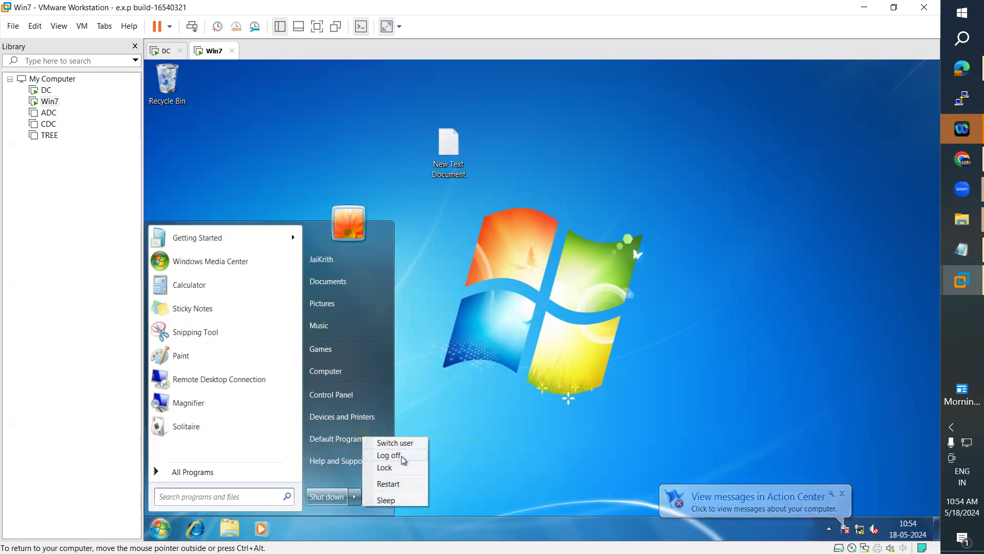
left_click(403, 456)
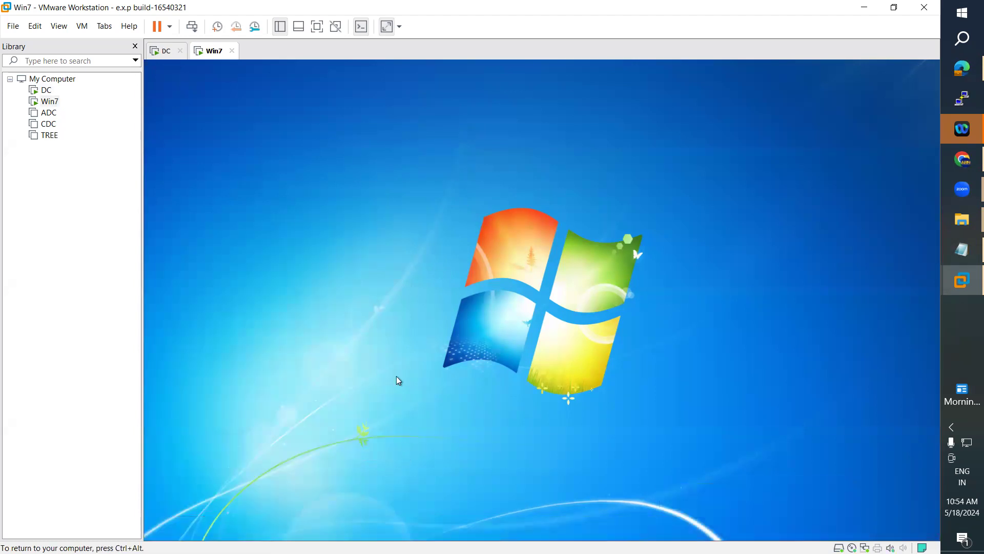
left_click(160, 51)
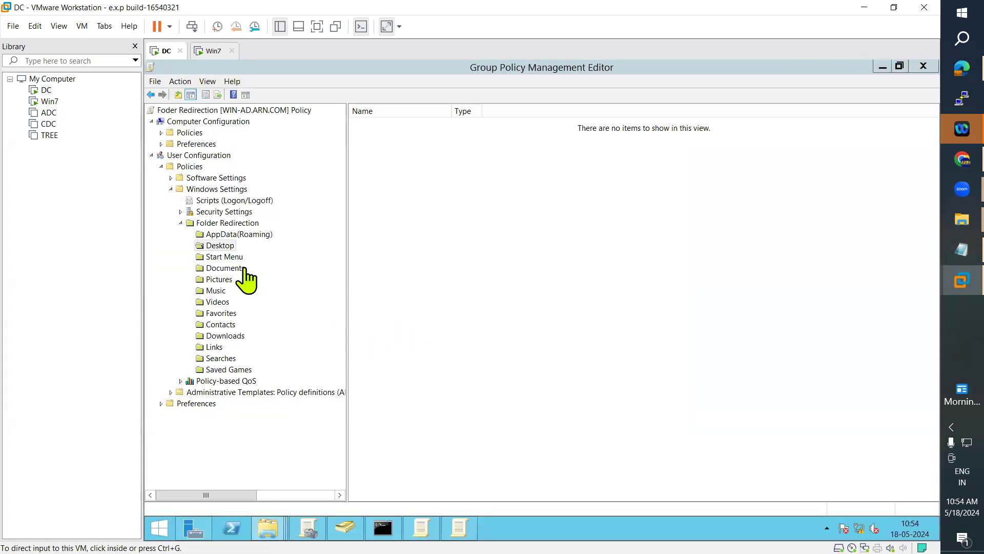
left_click(349, 533)
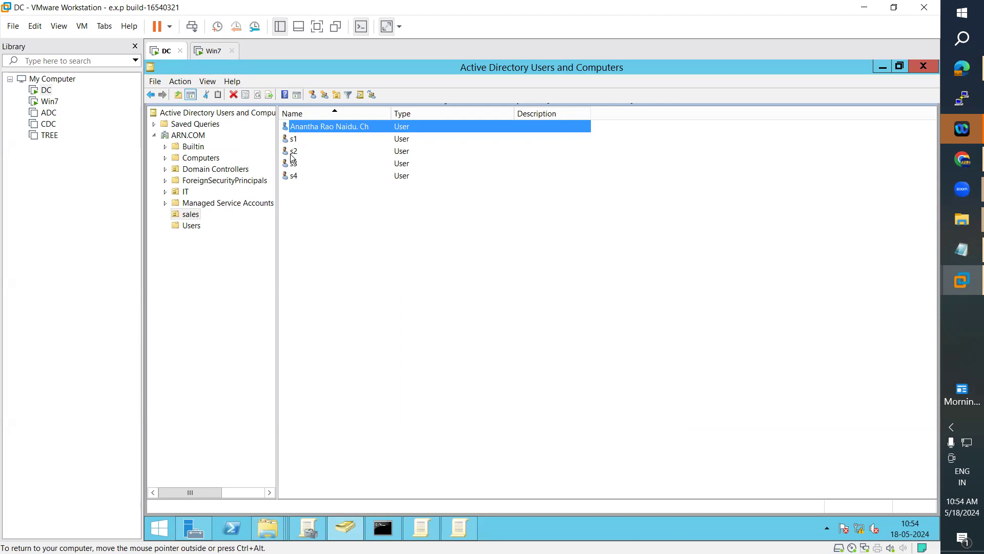
Step: Send Ctrl+Alt+Del to Win7 and sign in as a different domain user via Other User
left_click(211, 51)
left_click(82, 26)
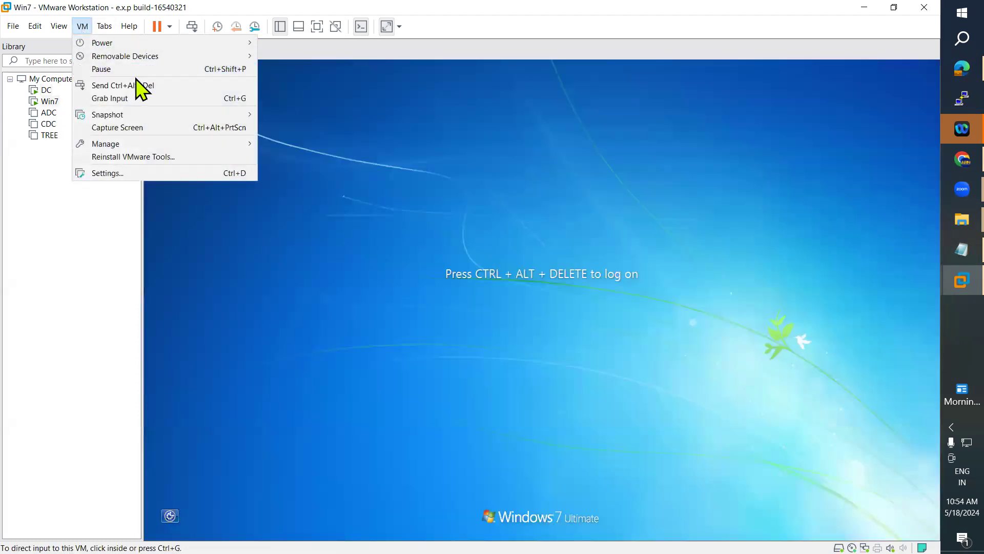
left_click(138, 85)
left_click(507, 356)
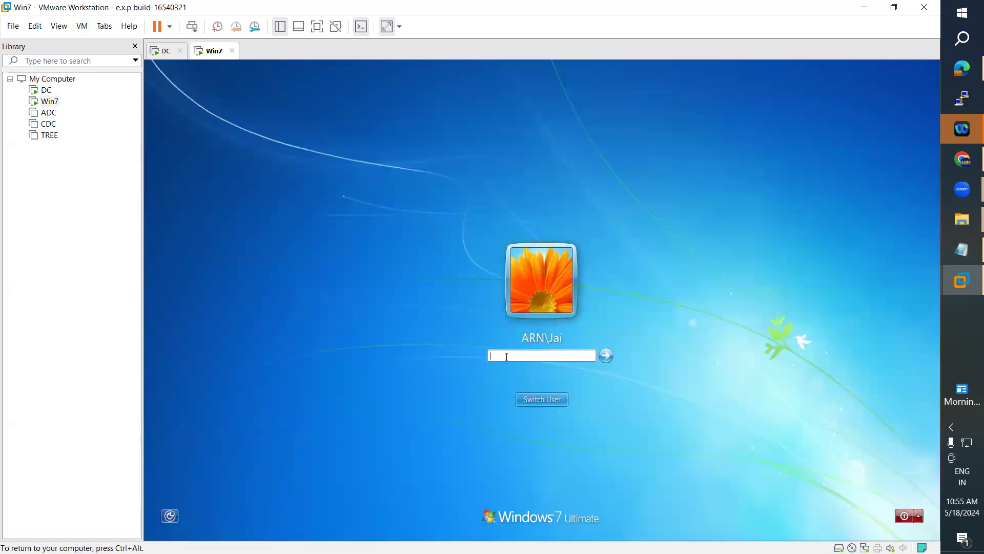
type("****")
left_click(535, 399)
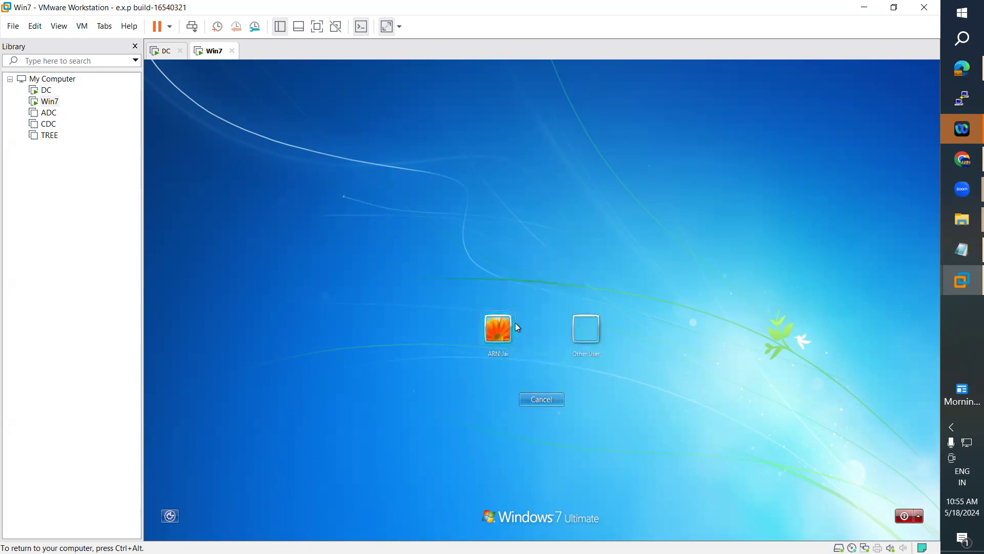
left_click(592, 329)
type("s1")
left_click(510, 341)
type("••")
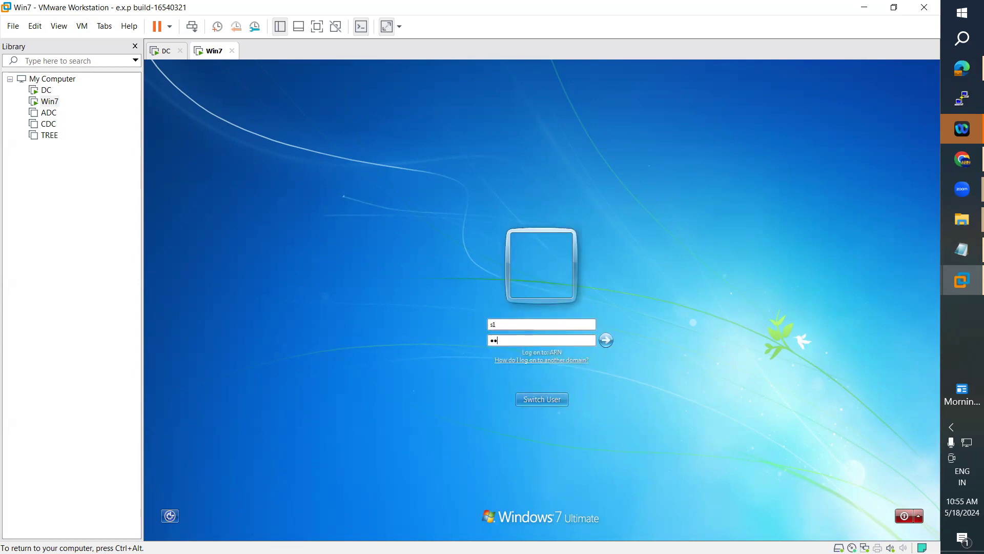
type("••••••••")
key("Return")
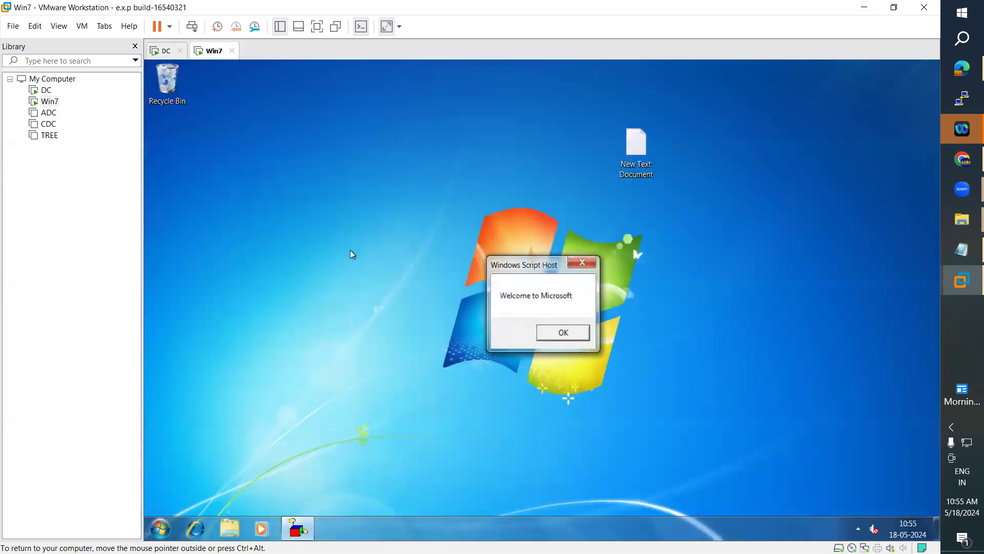
Step: Dismiss the welcome message and check New Text Document's properties and storage location
left_click(564, 334)
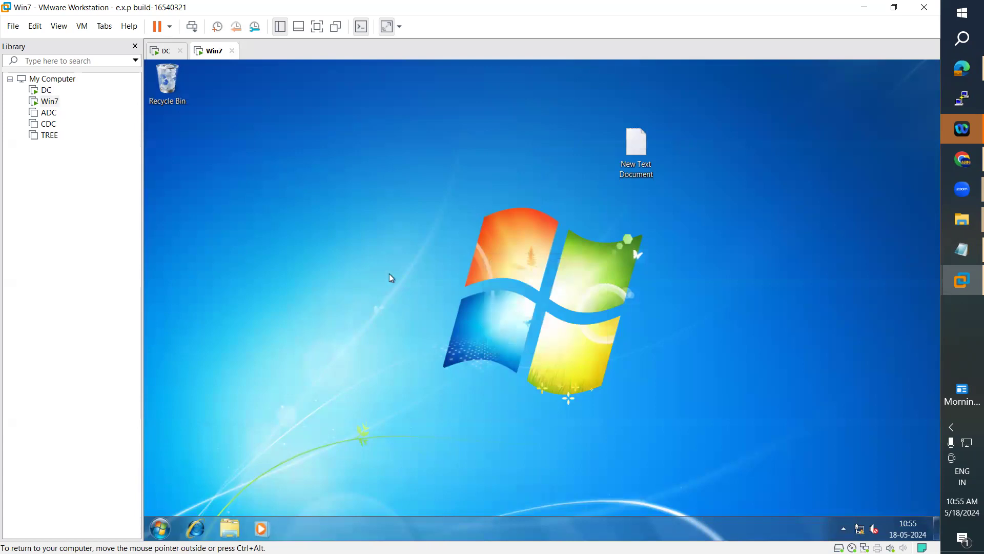
right_click(365, 246)
right_click(654, 137)
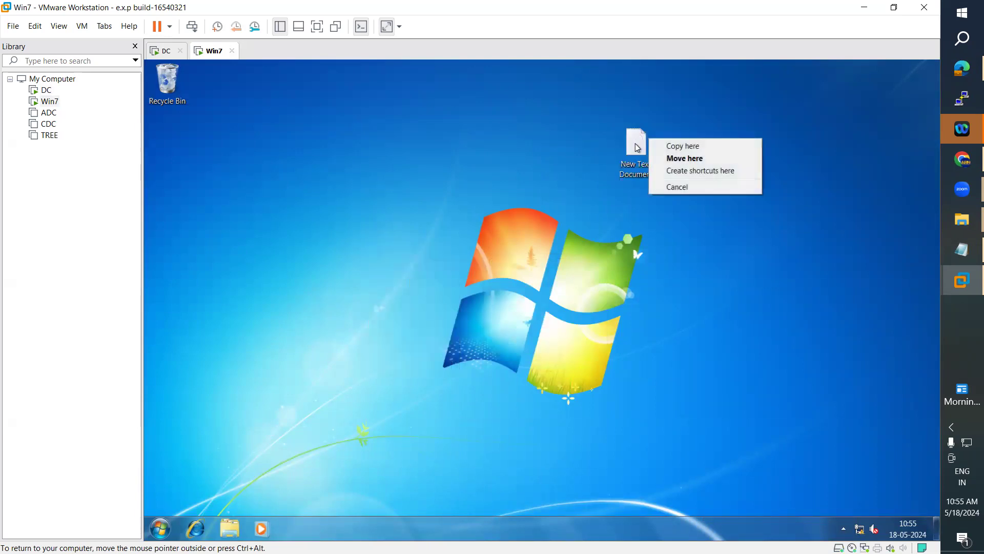
left_click(638, 146)
right_click(636, 144)
left_click(692, 320)
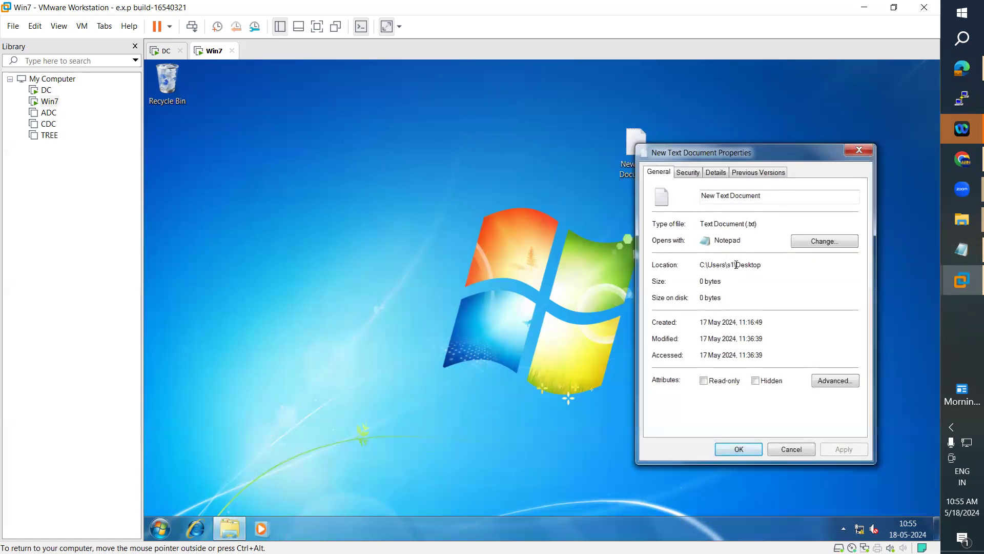
left_click(859, 150)
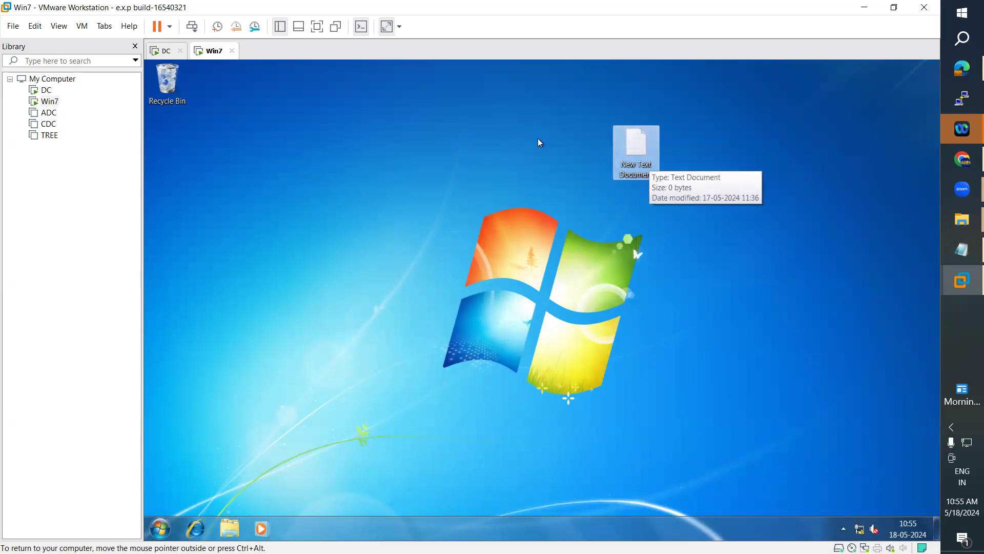
right_click(635, 163)
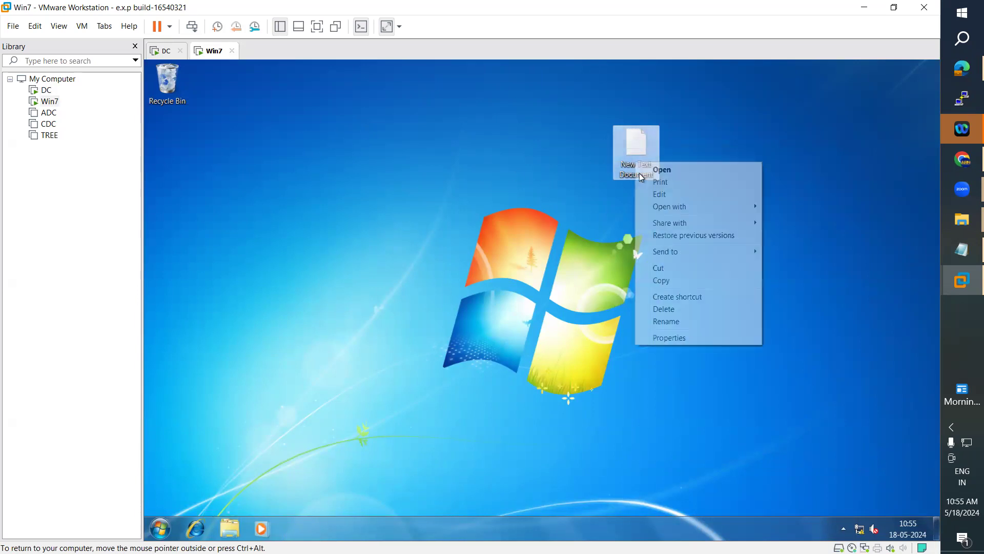
left_click(670, 338)
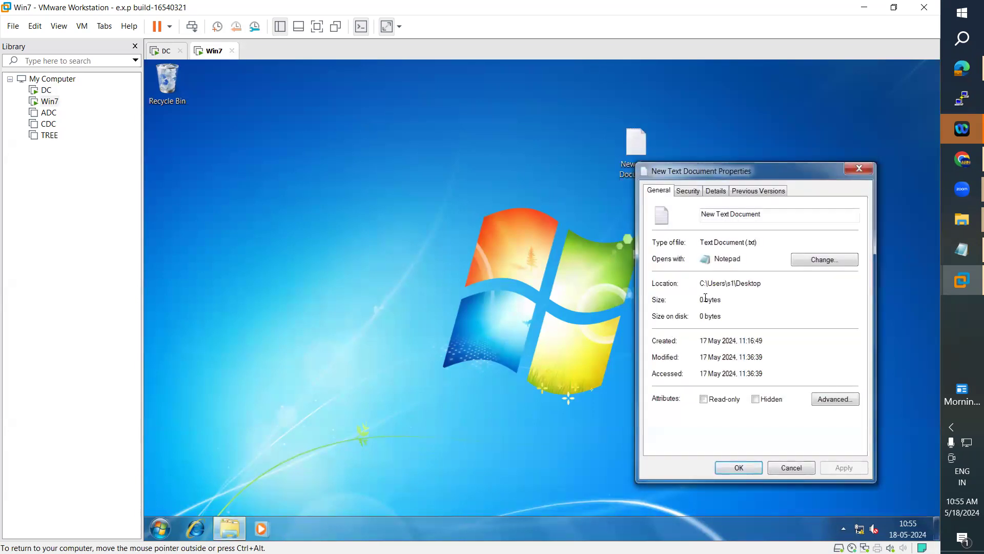
left_click(860, 169)
Step: Create a desktop folder named Welcome and view its properties
right_click(362, 209)
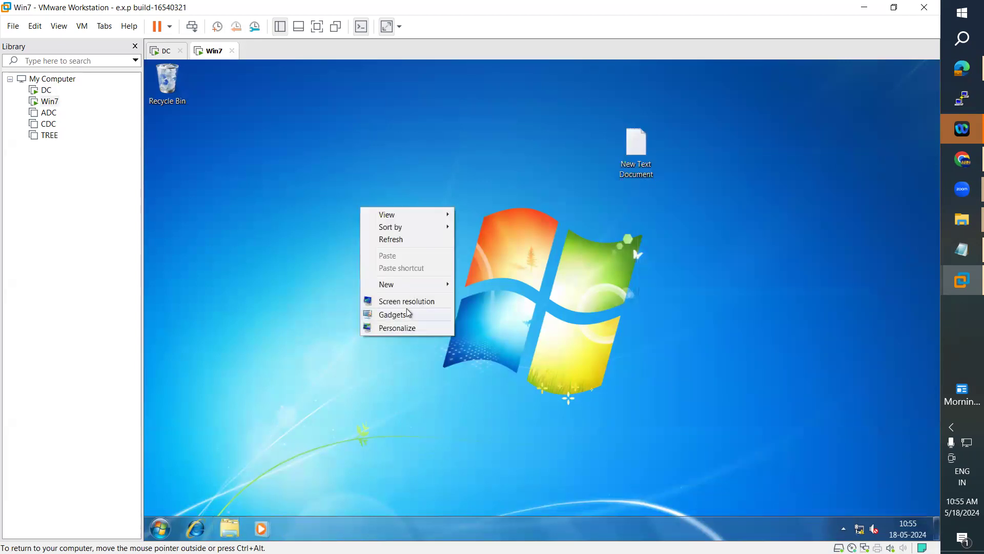
mouse_move(408, 290)
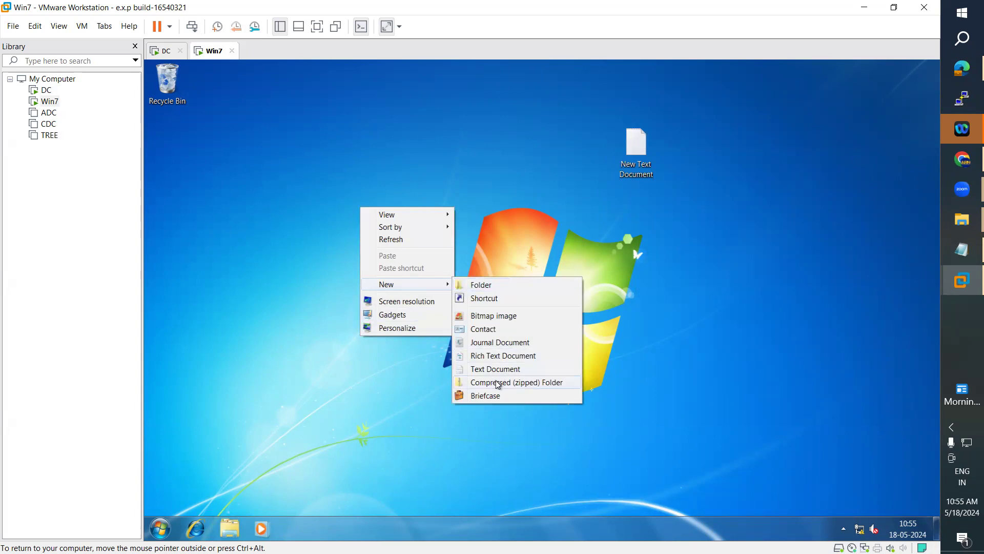
left_click(484, 285)
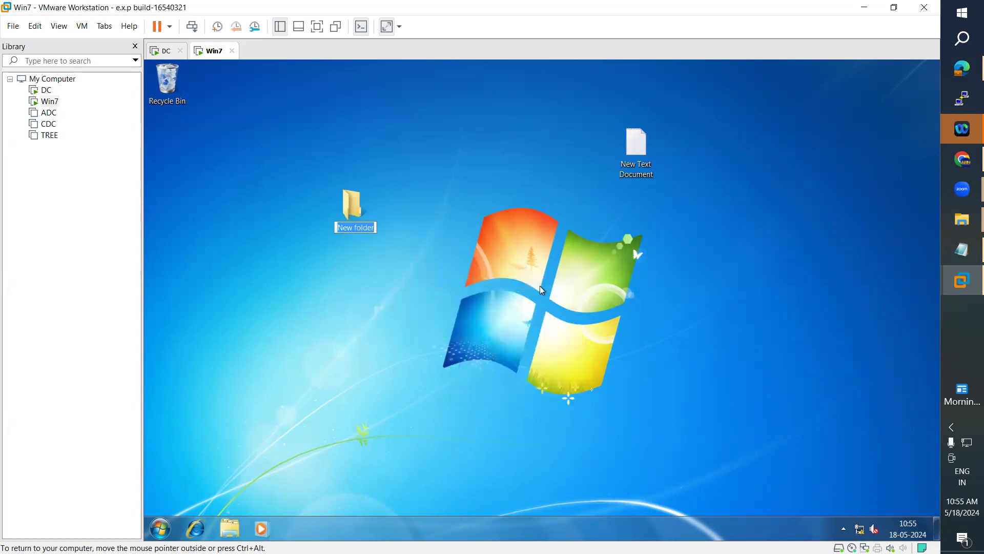
type("Welcome")
key("Return")
right_click(348, 206)
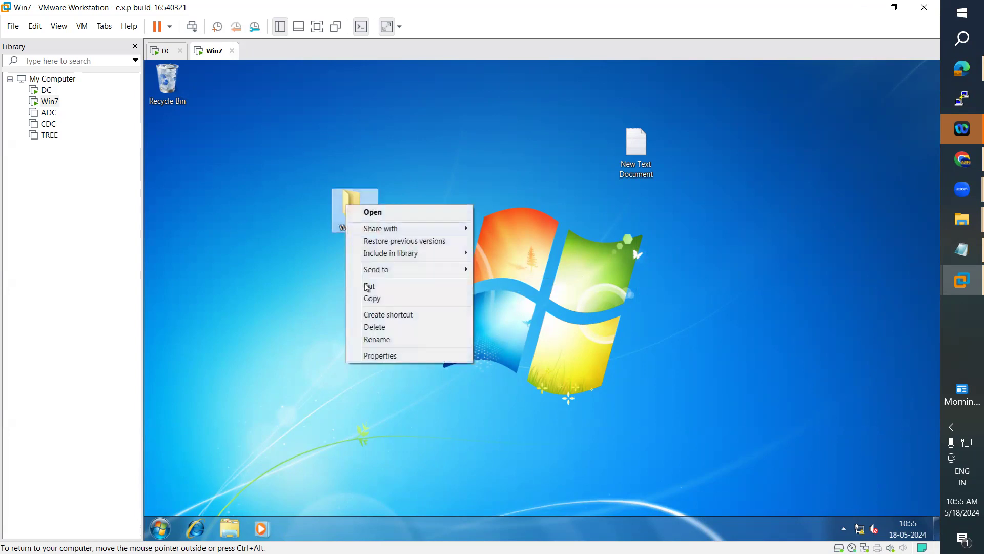
left_click(380, 356)
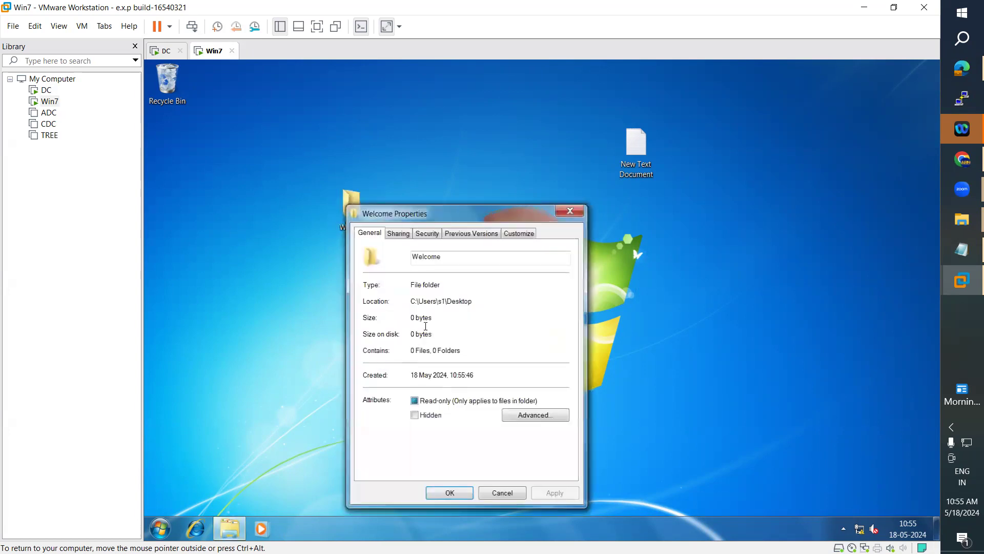
left_click(569, 210)
Step: Create a new bitmap image named thankq on the desktop and view its properties
right_click(165, 350)
mouse_move(241, 435)
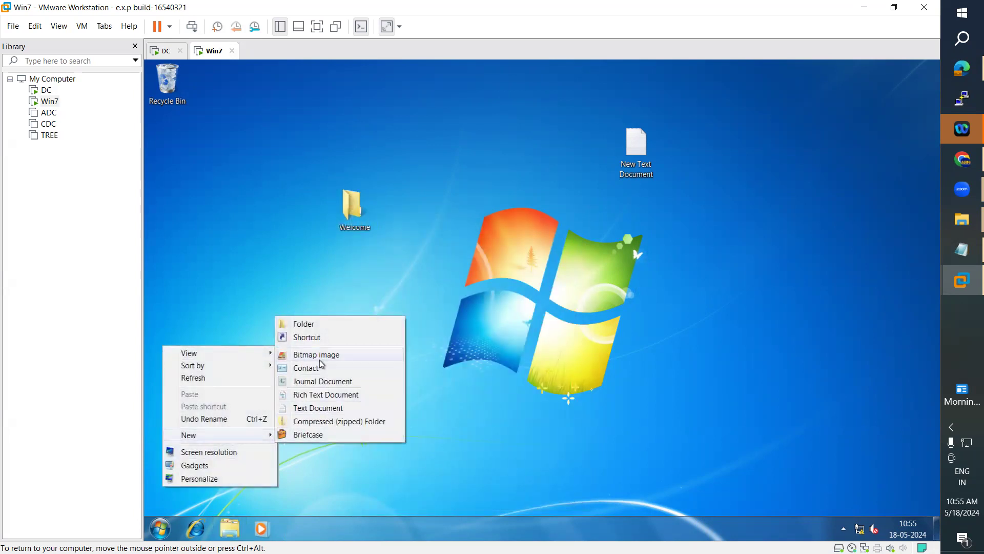
left_click(399, 354)
type("thank")
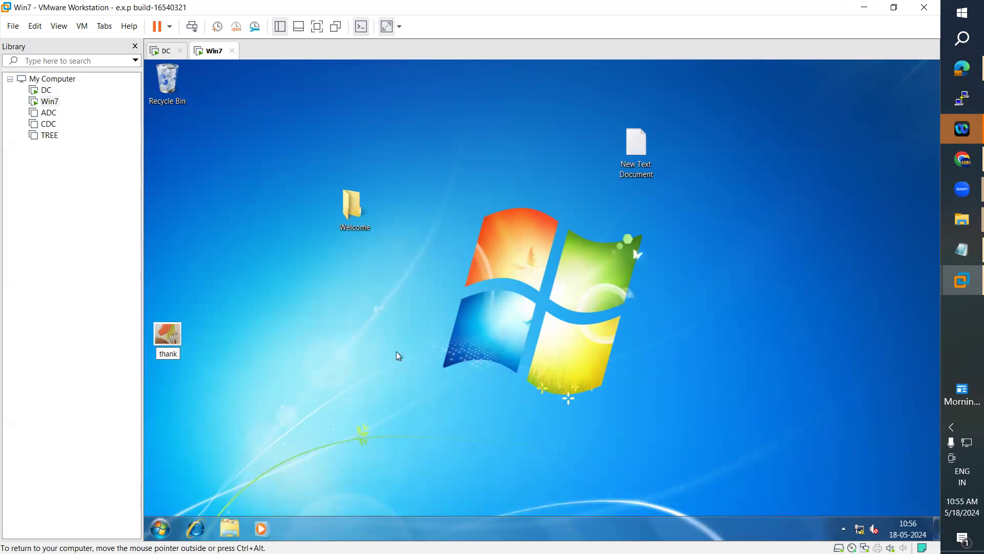
type("s")
key("Return")
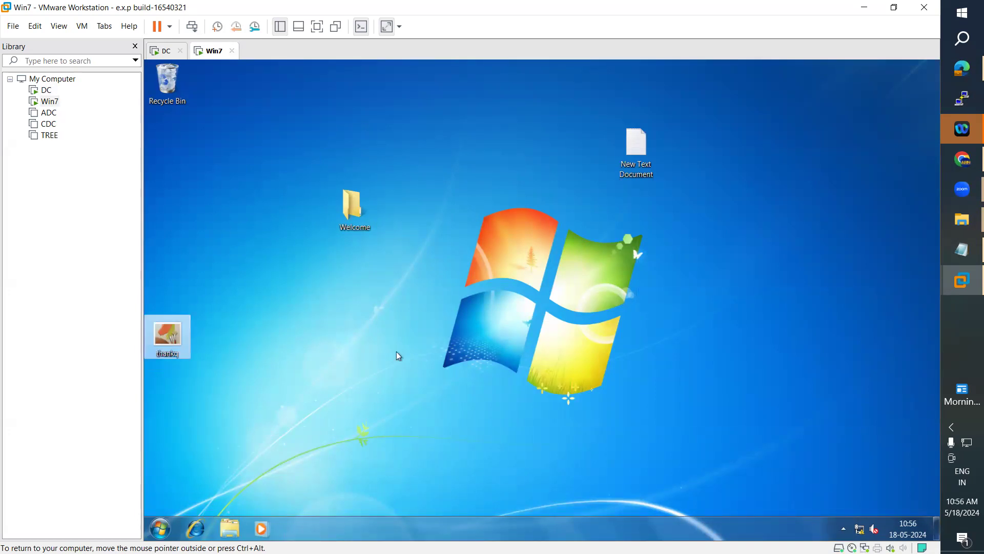
right_click(165, 350)
left_click(215, 336)
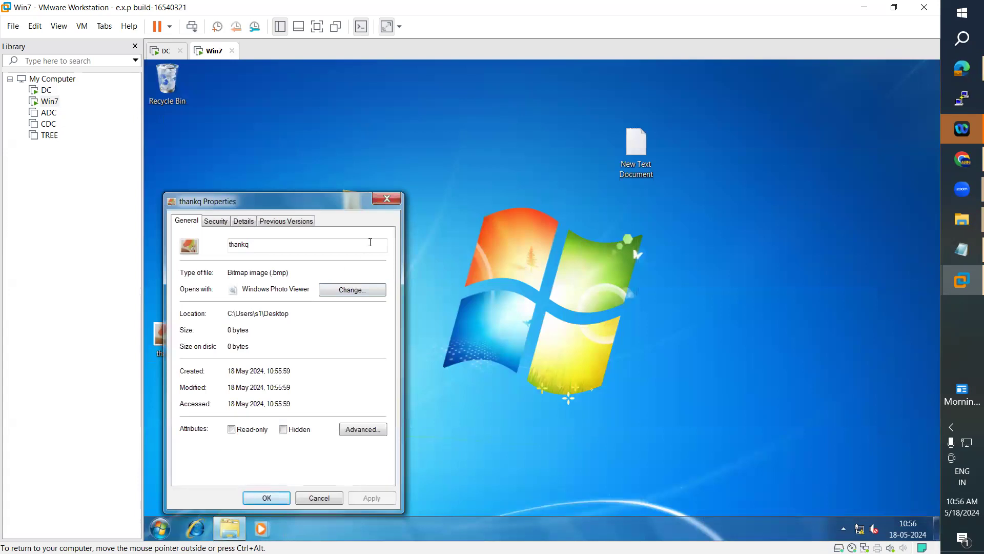
left_click(387, 198)
Step: Line up thankq, Welcome and New Text Document along the top of the desktop
left_click_drag(165, 341, 508, 153)
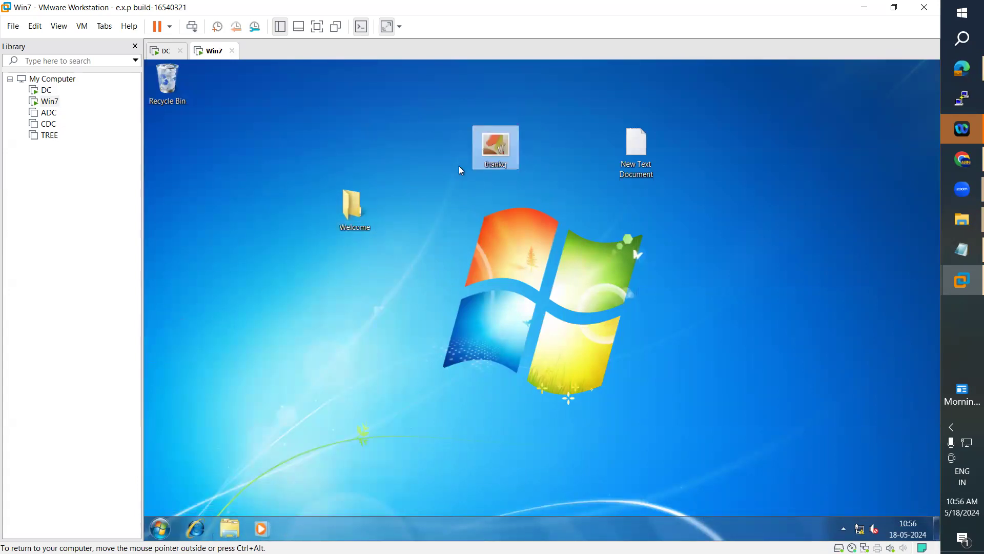
left_click_drag(354, 210, 434, 153)
left_click_drag(635, 151, 551, 154)
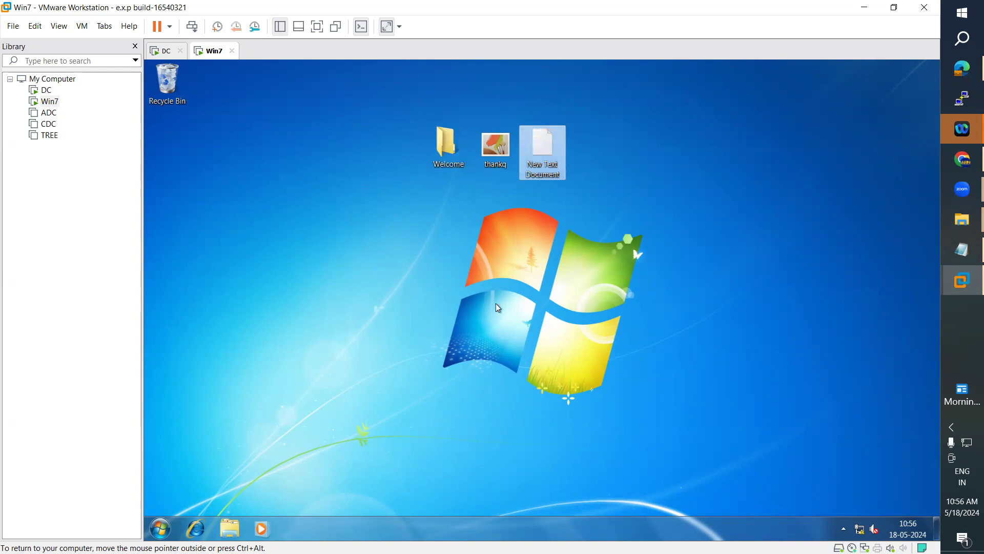
Step: Rerun gpupdate in the DC's Command Prompt
left_click(162, 51)
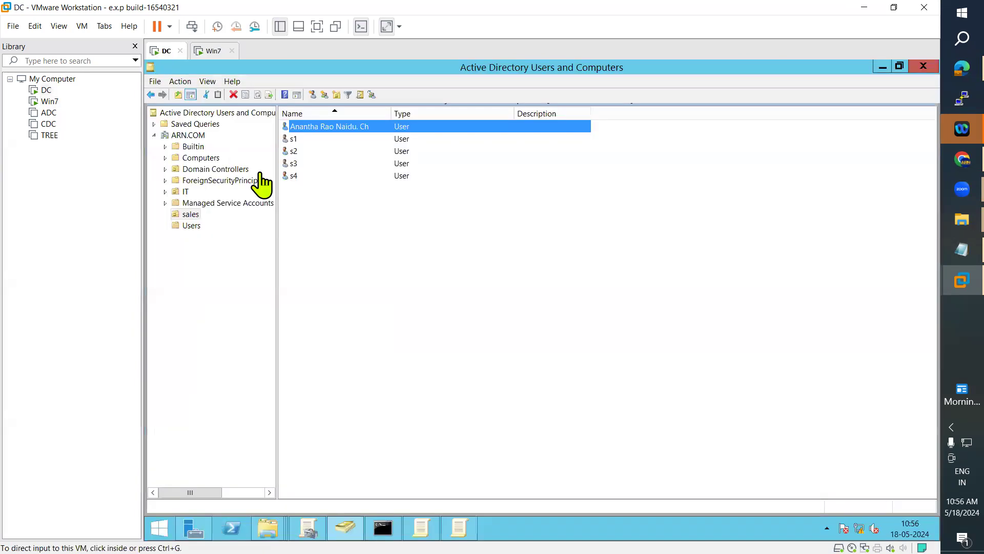
left_click(381, 530)
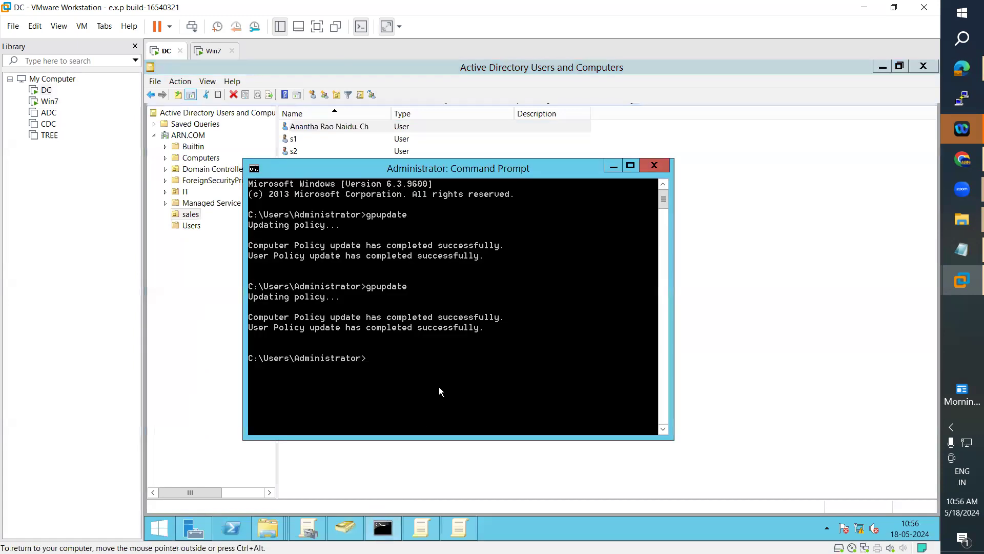
key("Up")
key("Return")
Step: Close the Logon Script and Folder Redirection policy editors and Group Policy Management
left_click(408, 525)
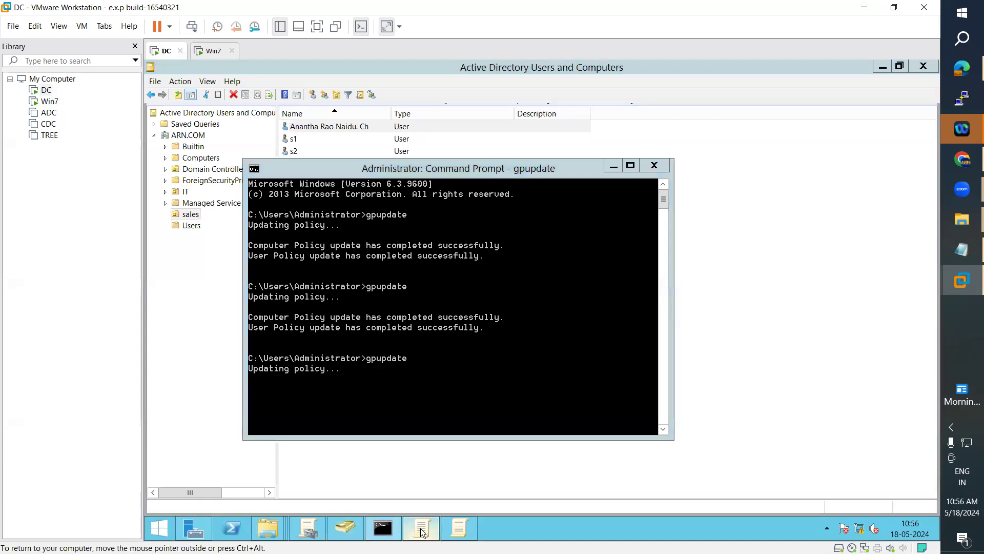
left_click(925, 65)
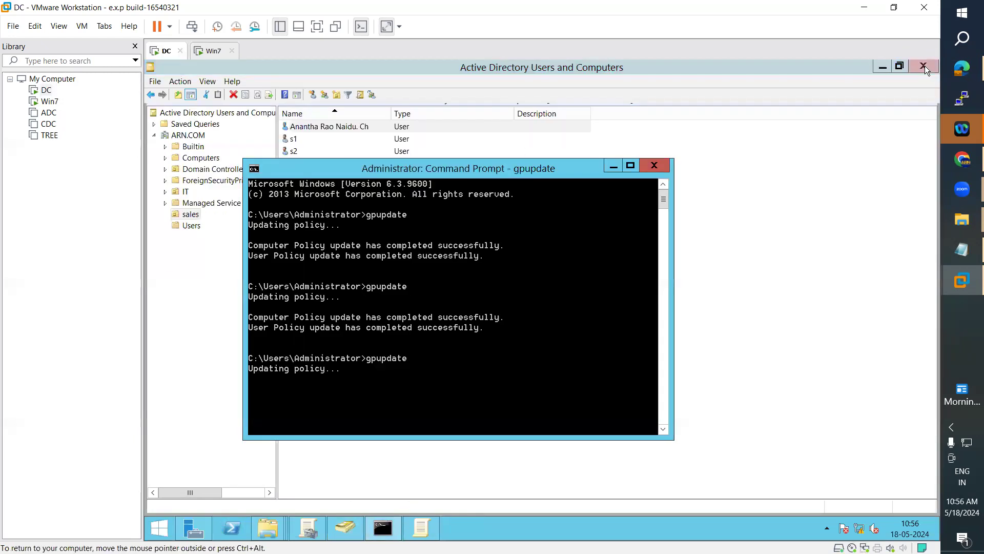
left_click(428, 528)
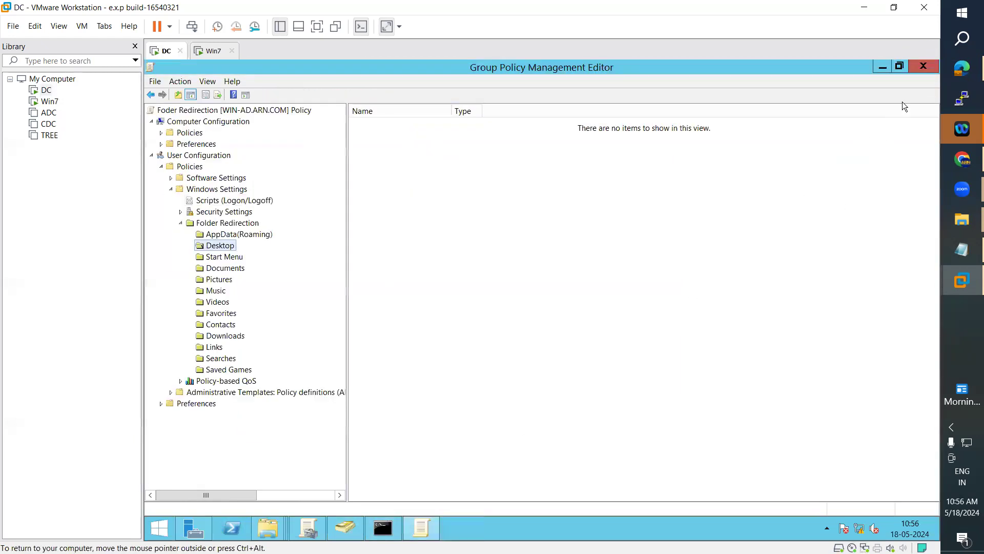
left_click(923, 67)
left_click(307, 528)
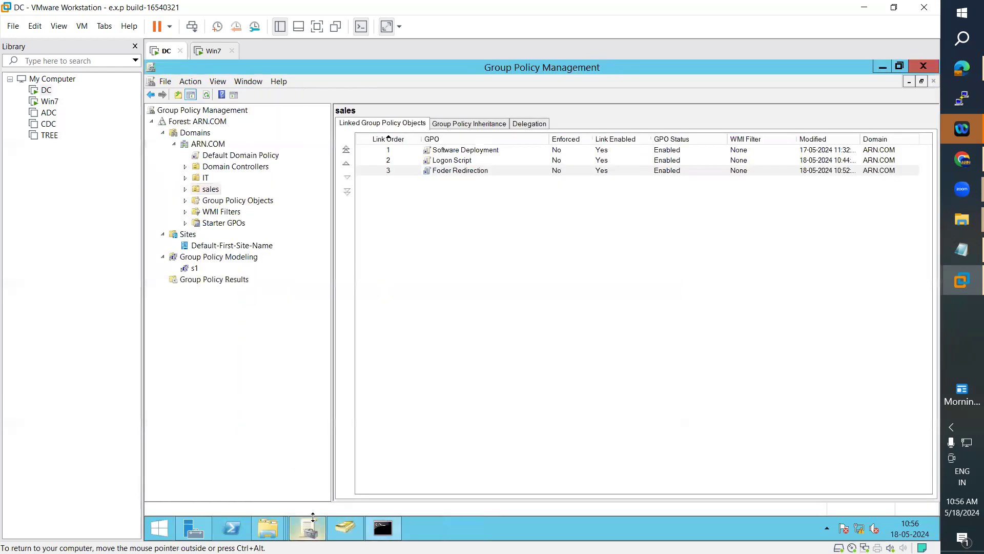
left_click(922, 67)
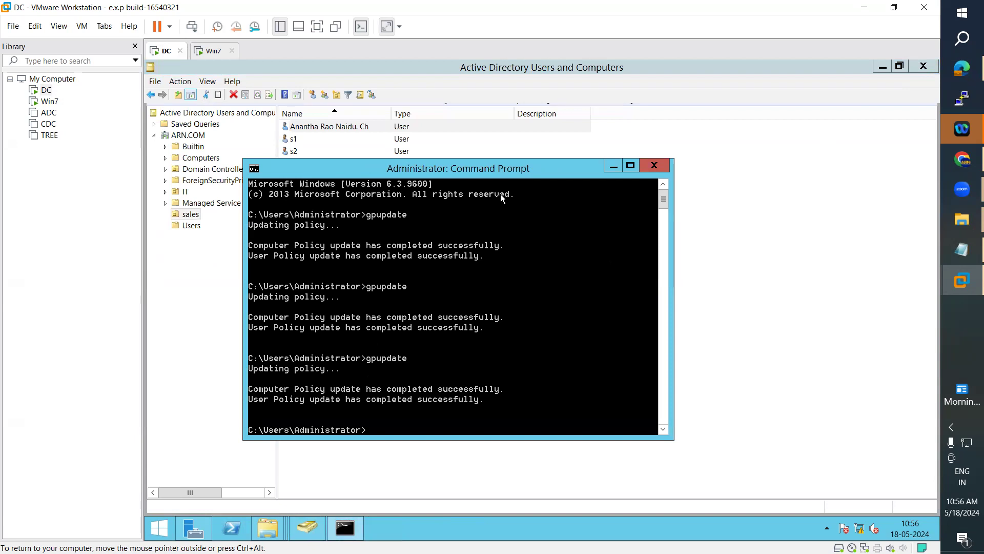
Step: Move Command Prompt aside, select the first user in Active Directory, and return to Win7
left_click_drag(511, 176, 586, 142)
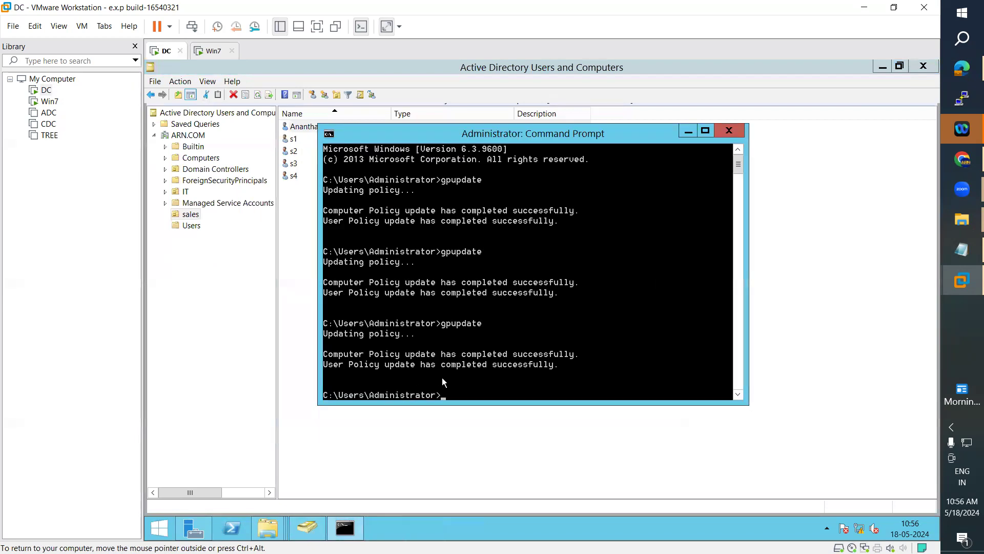
left_click(219, 262)
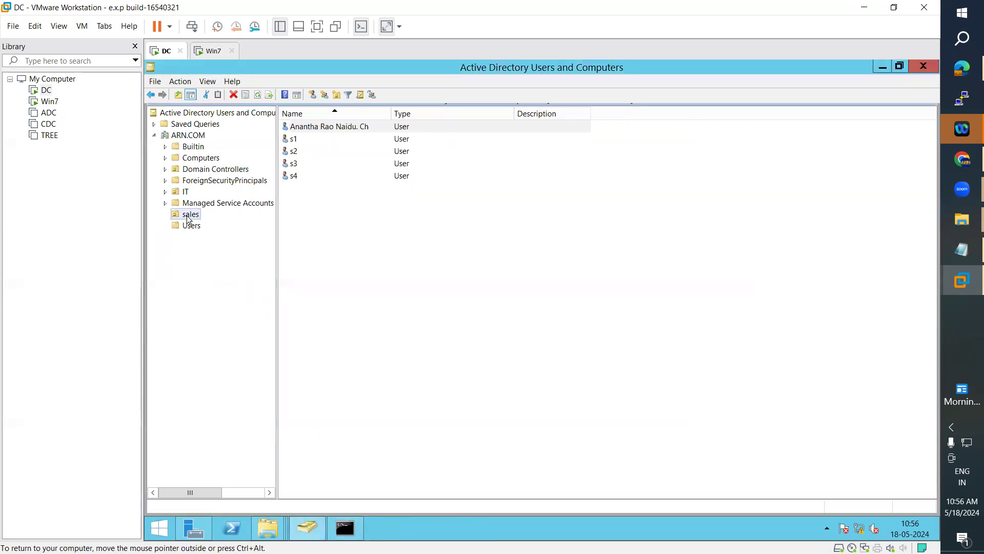
left_click(306, 215)
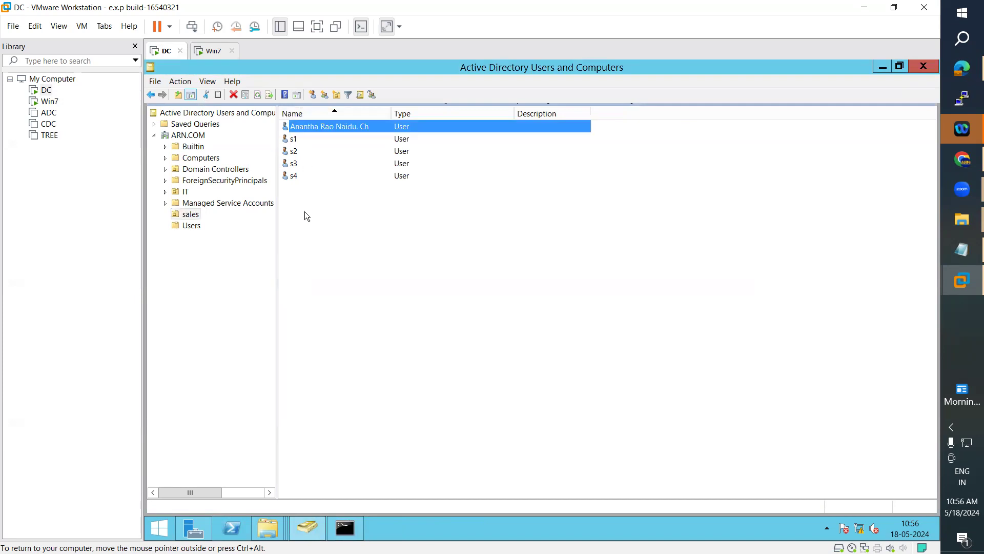
left_click(213, 51)
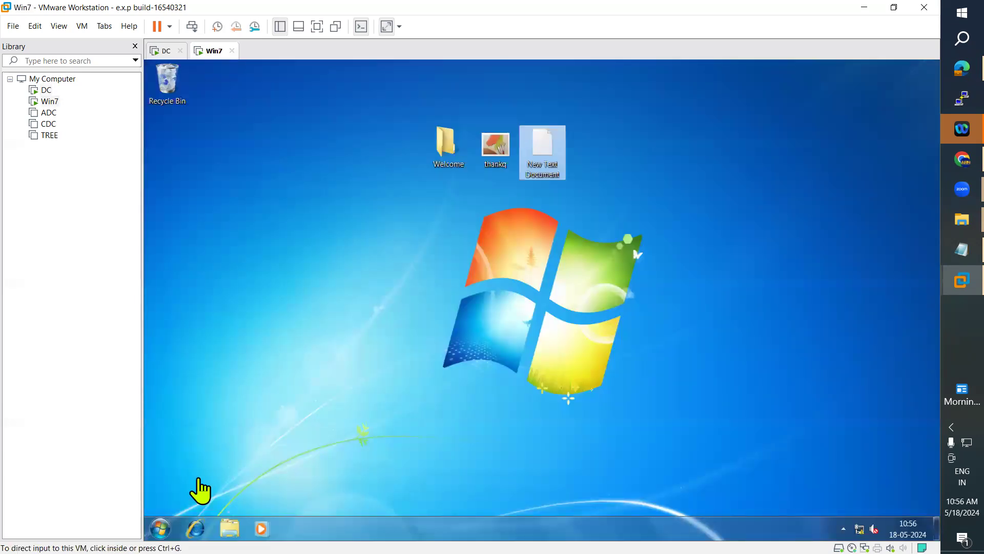
Step: Log the domain user off Win7, then send Ctrl+Alt+Del and sign back in with their password
left_click(152, 533)
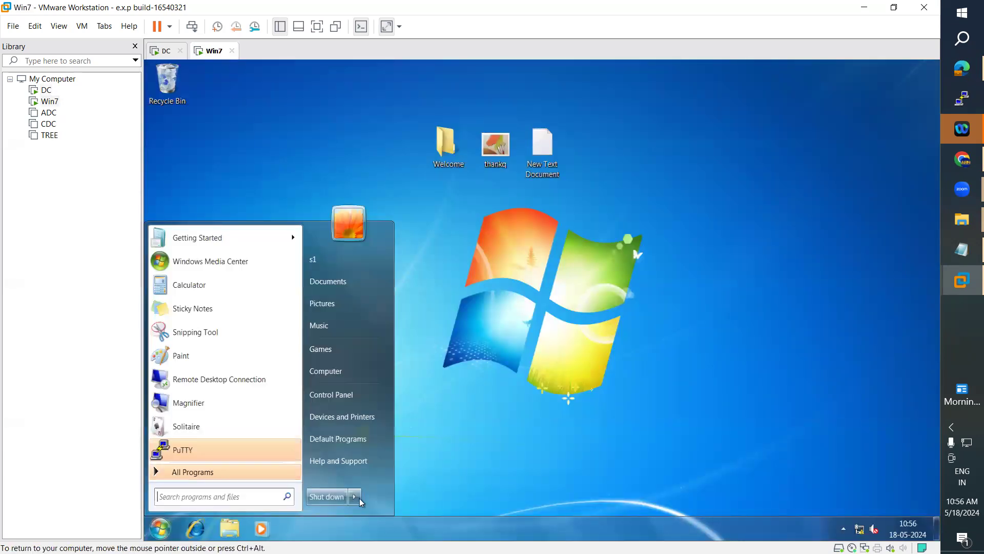
mouse_move(365, 493)
left_click(388, 455)
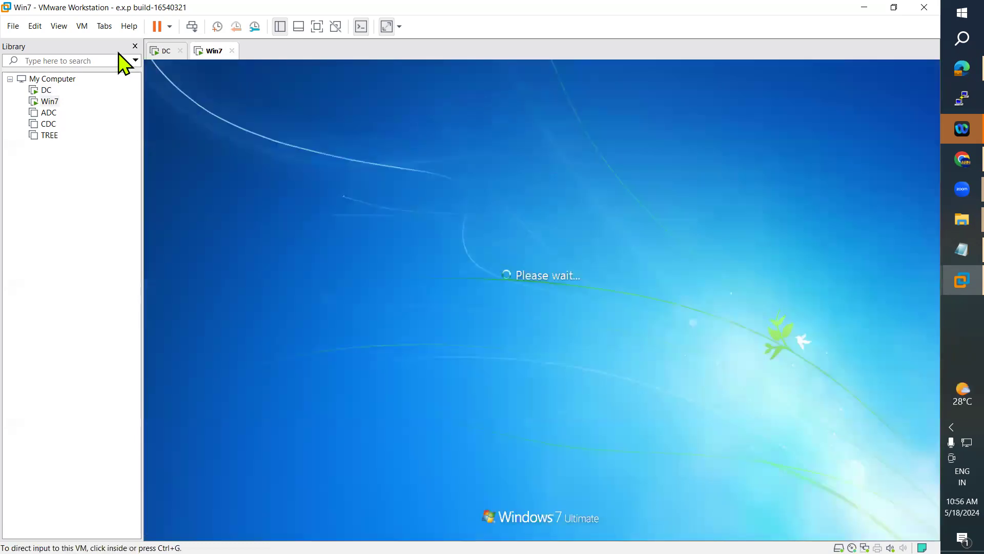
left_click(83, 27)
left_click(123, 86)
left_click(506, 355)
type("•••••••")
key("Return")
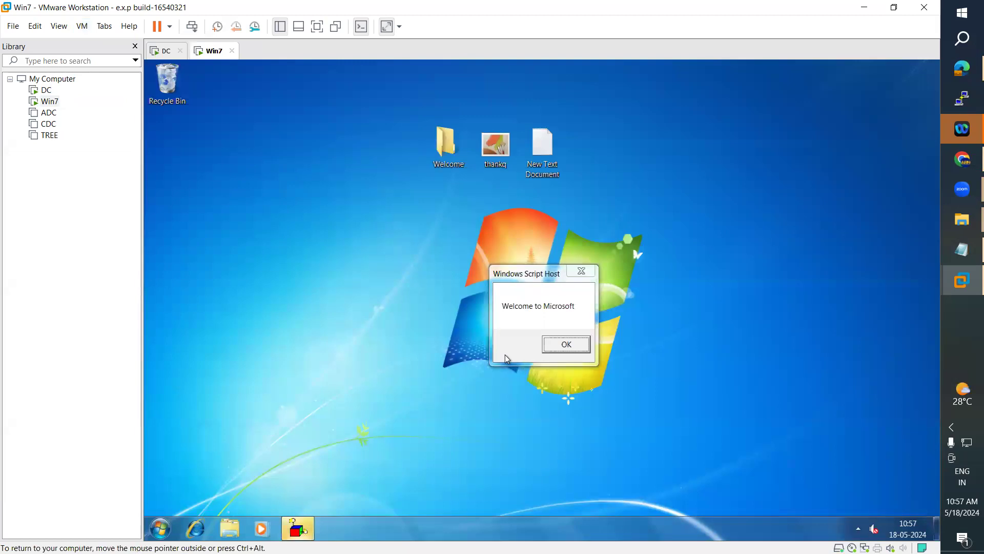
Step: Dismiss the Welcome to Microsoft box, run gpupdate from Command Prompt, then close it
left_click(585, 346)
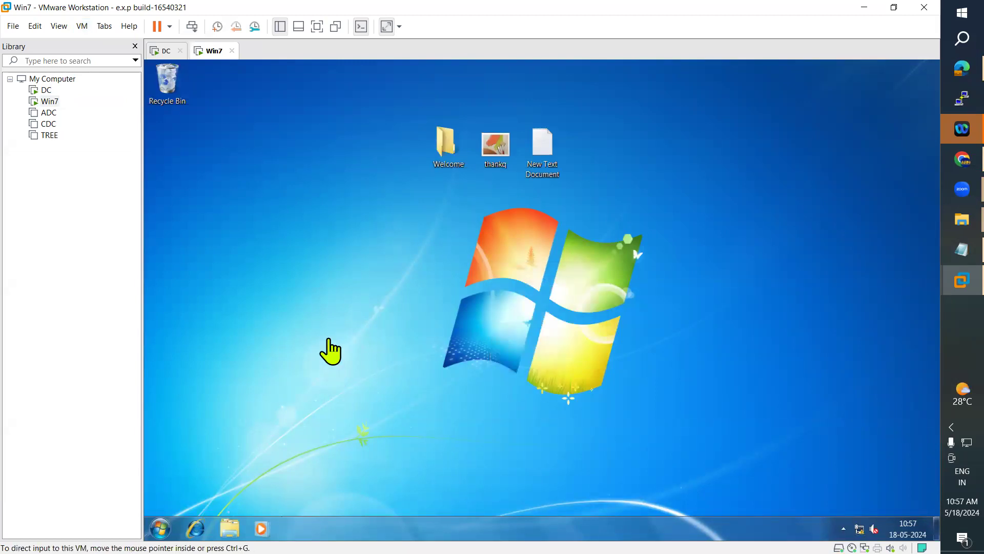
right_click(318, 250)
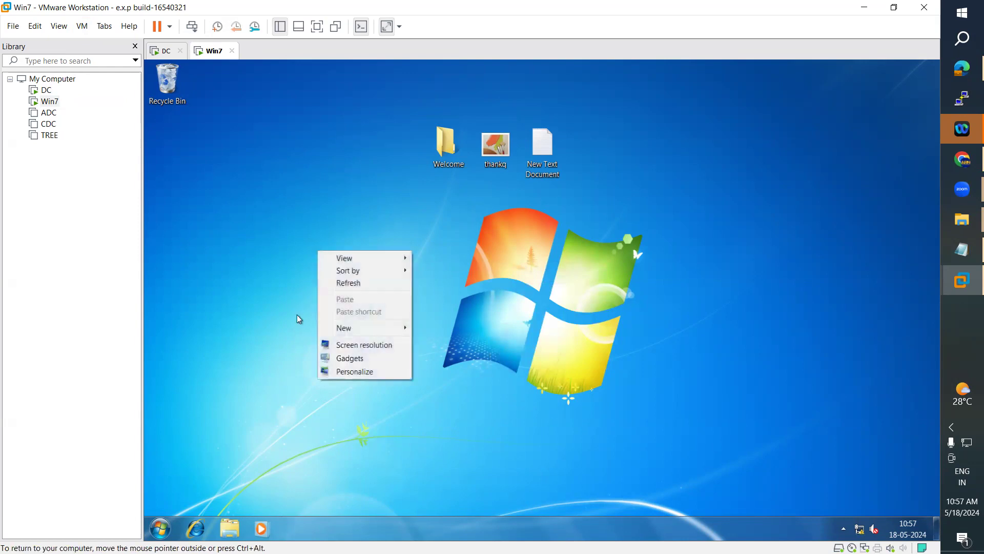
left_click(152, 534)
left_click(153, 532)
left_click(160, 528)
left_click(201, 500)
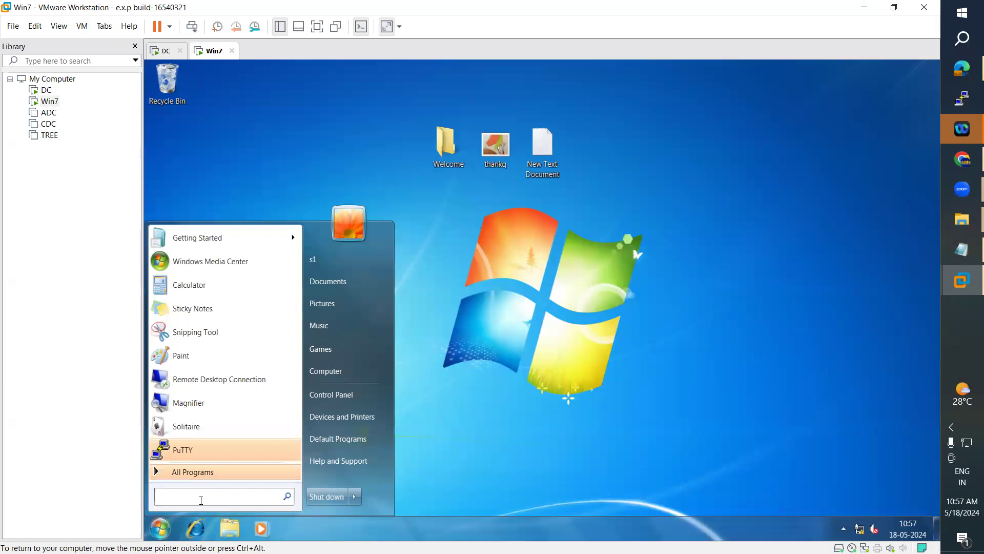
type("comm")
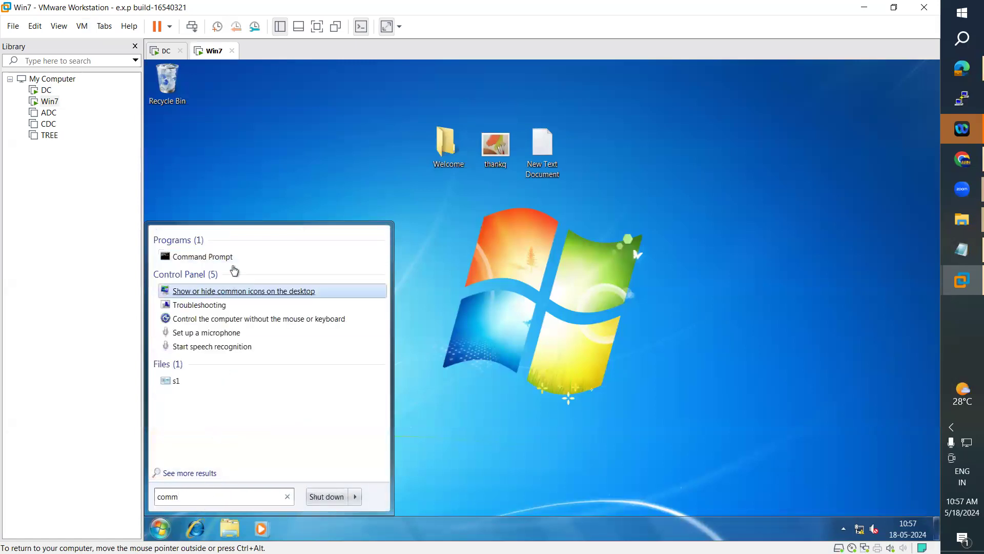
left_click(235, 258)
type("gpupdate")
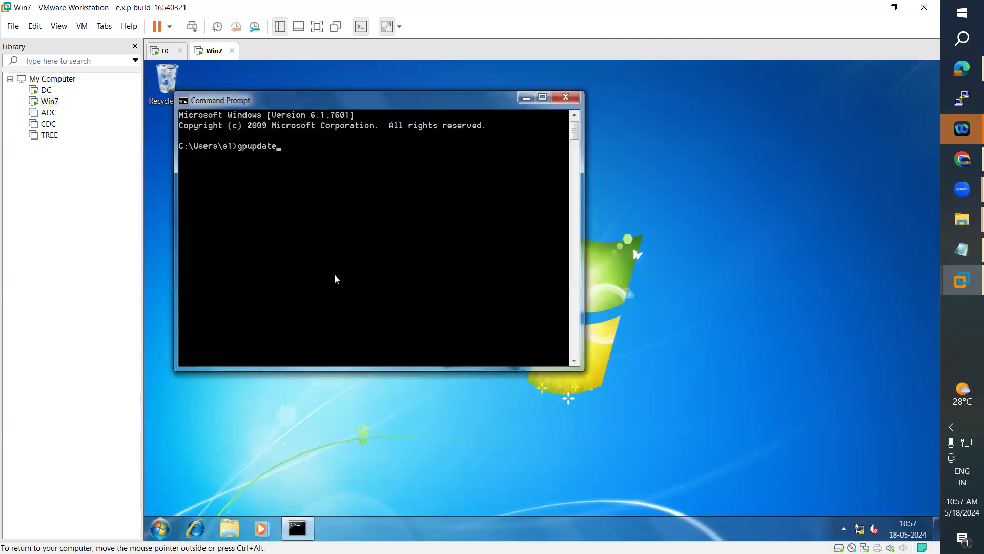
key("Return")
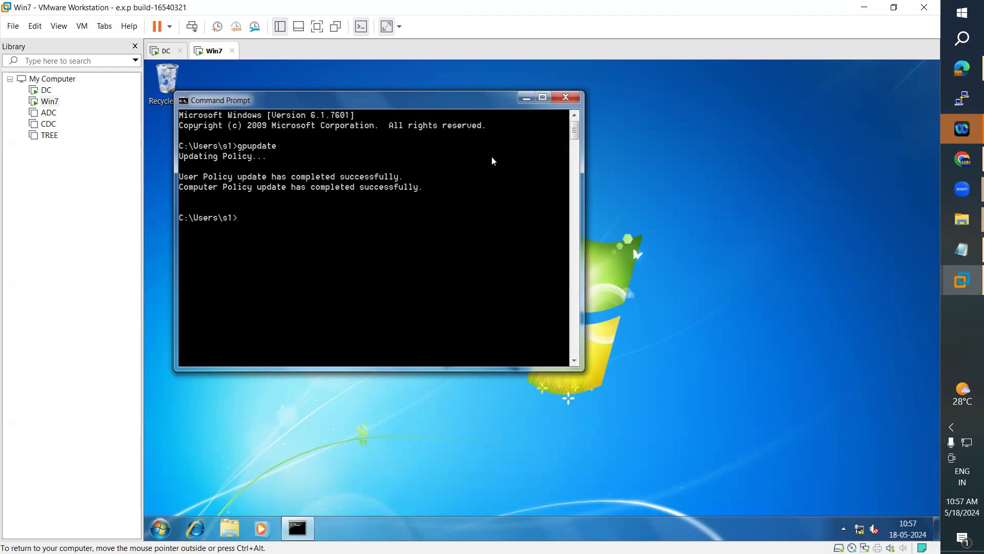
left_click(565, 97)
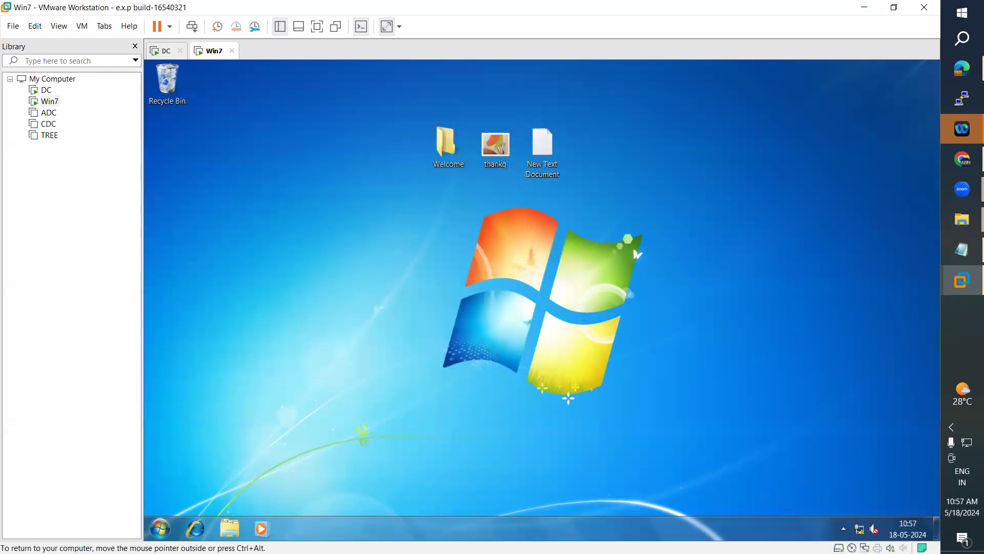
Step: Create a new text document on the Win7 desktop and name it MyStudents
right_click(298, 238)
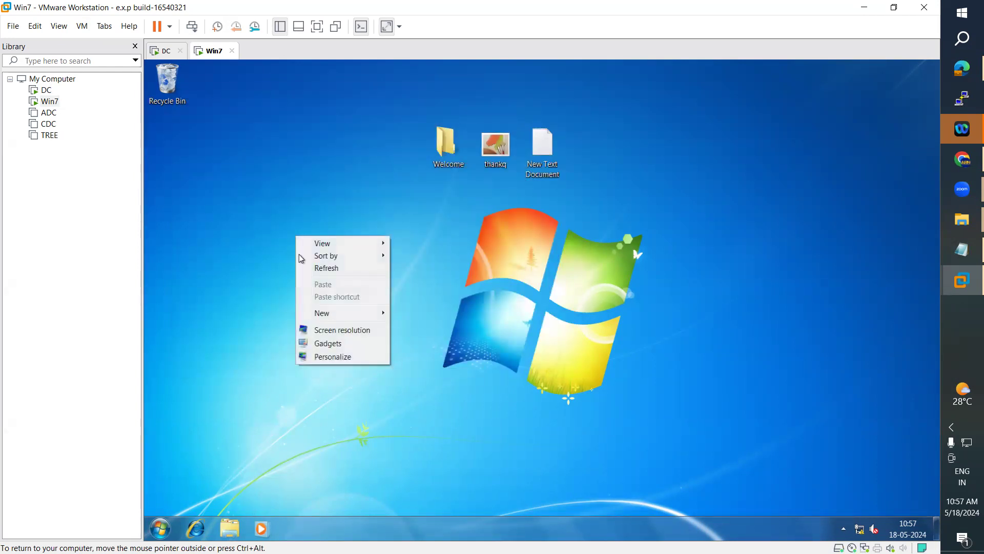
mouse_move(340, 316)
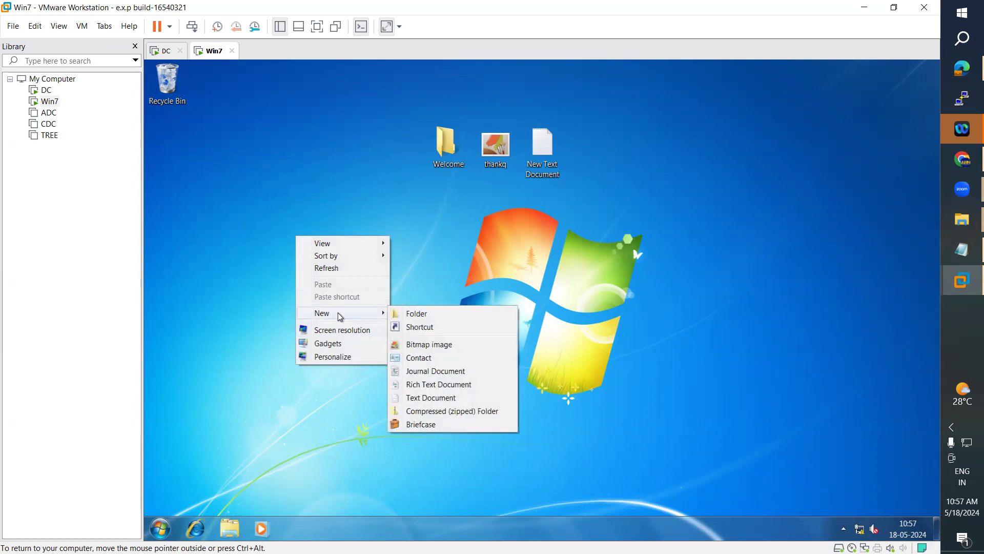
left_click(429, 399)
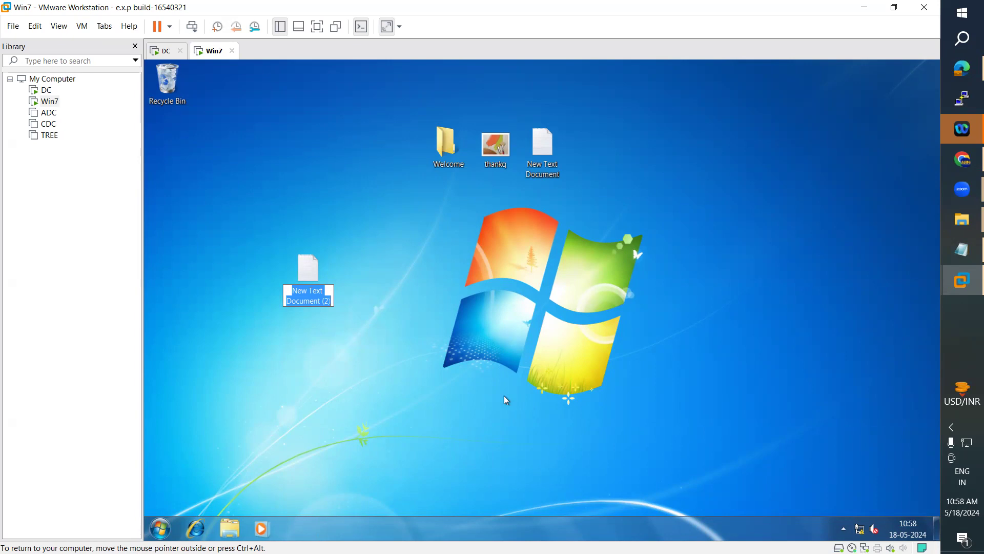
type("MyStudents")
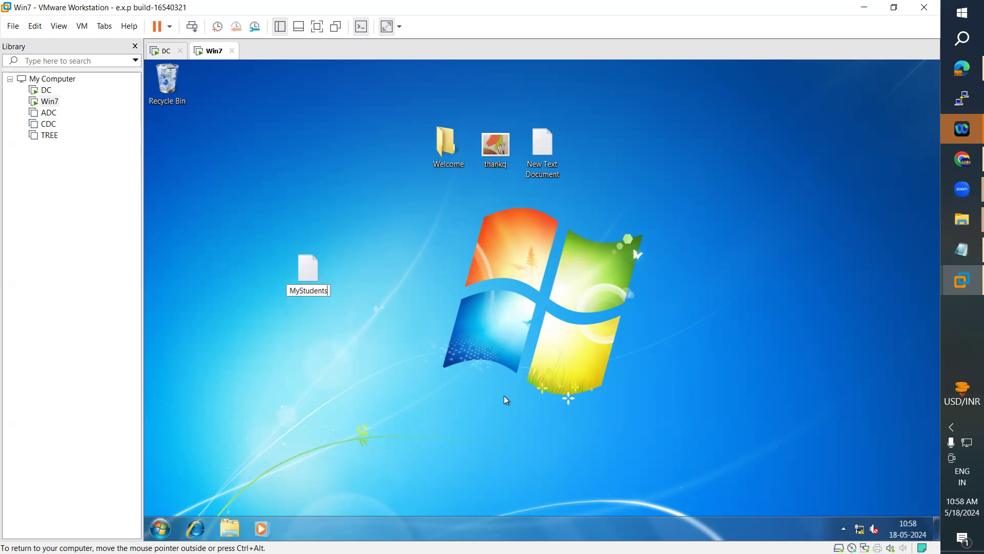
key("Return")
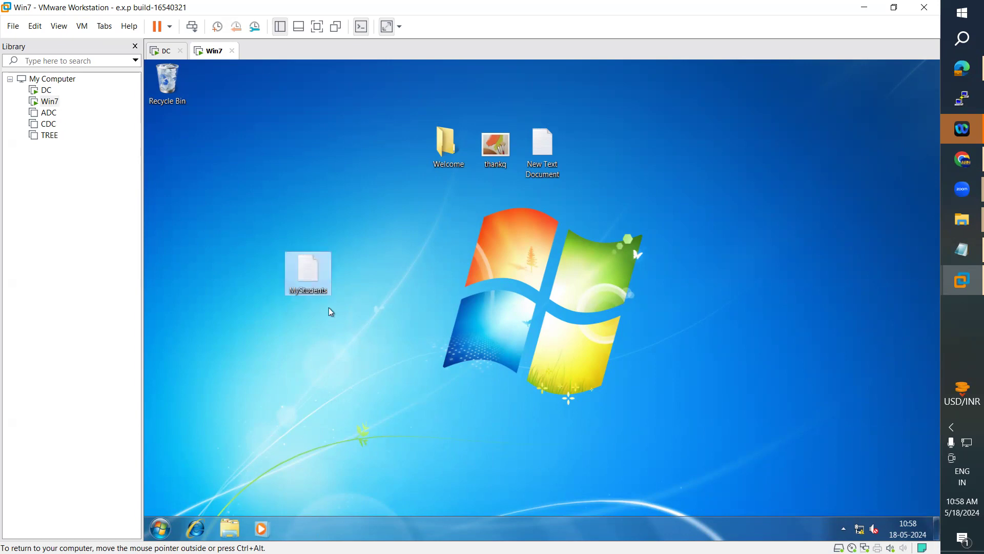
Step: Open MyStudents' properties and highlight its location, \\win-ad\SharedInfo\s1\Desktop
right_click(316, 279)
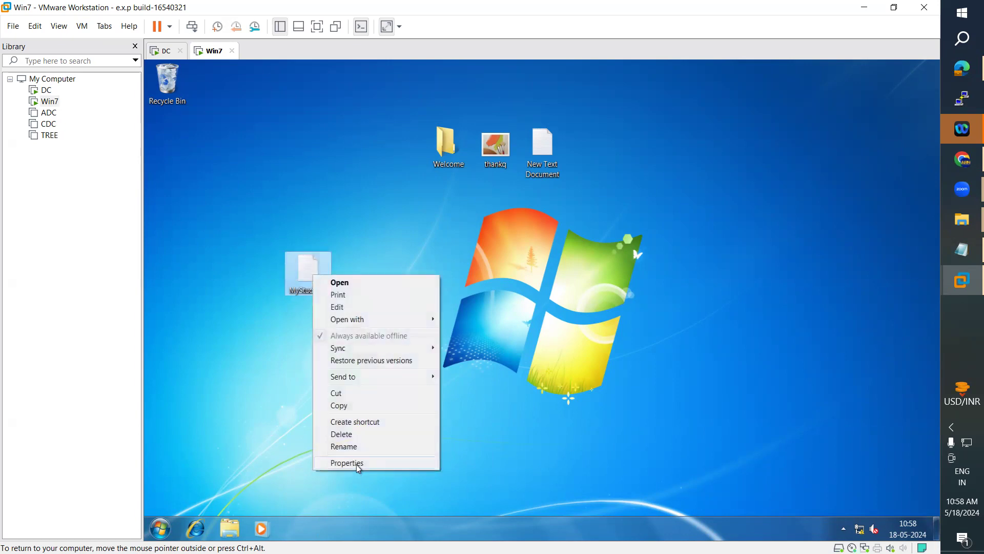
left_click(356, 464)
left_click_drag(454, 205, 756, 148)
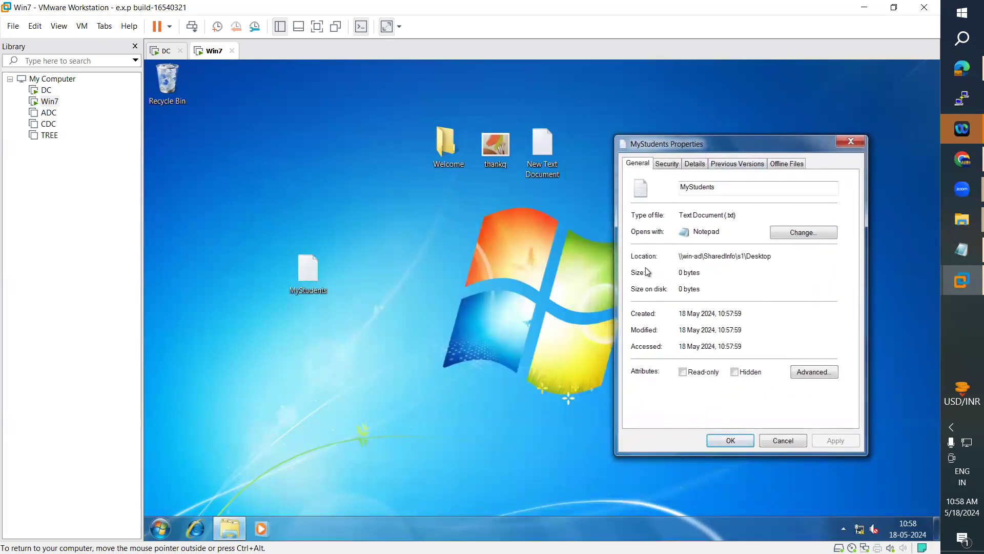
mouse_move(682, 255)
left_mouse_down()
mouse_move(748, 254)
mouse_move(679, 254)
left_mouse_up()
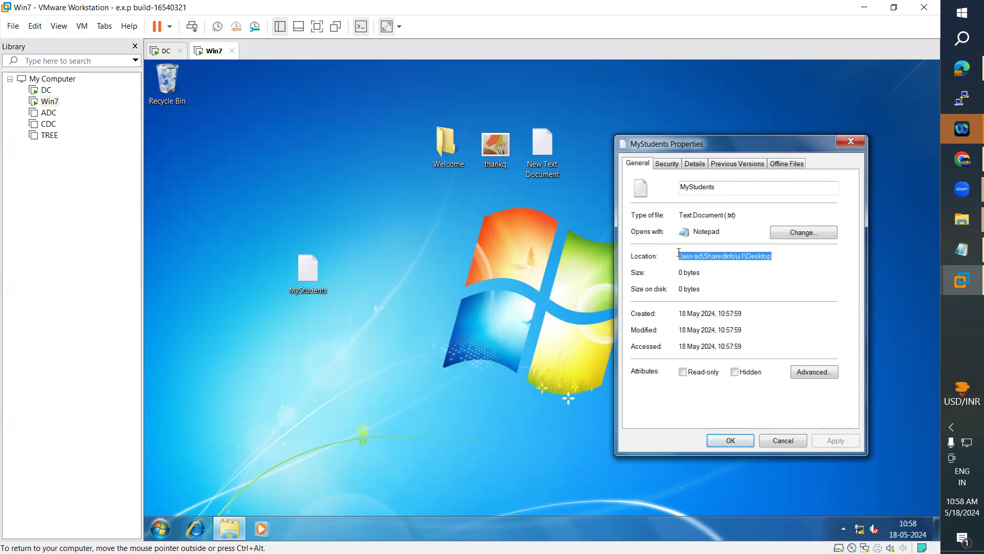
Step: Check the Welcome folder's properties, then highlight thankq's network location path
right_click(444, 160)
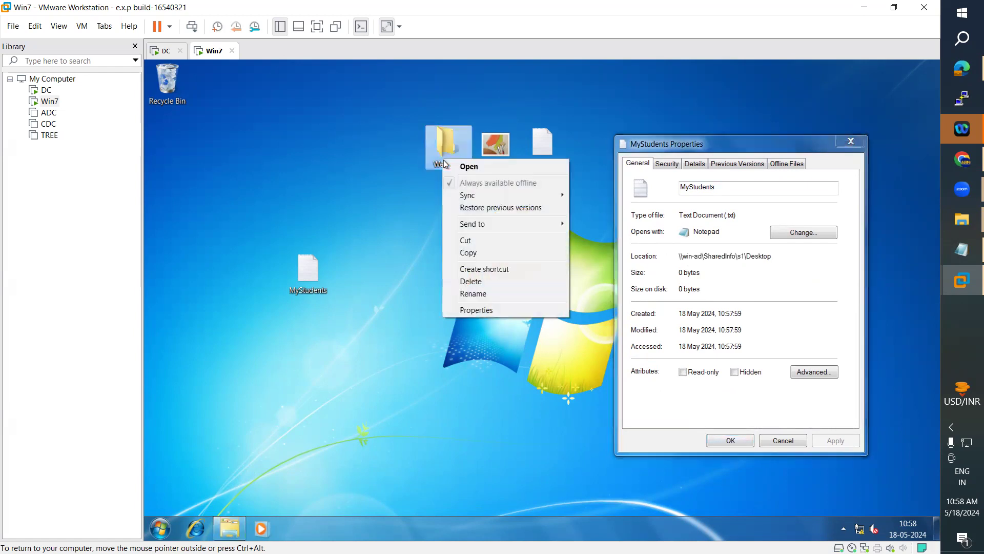
left_click(476, 311)
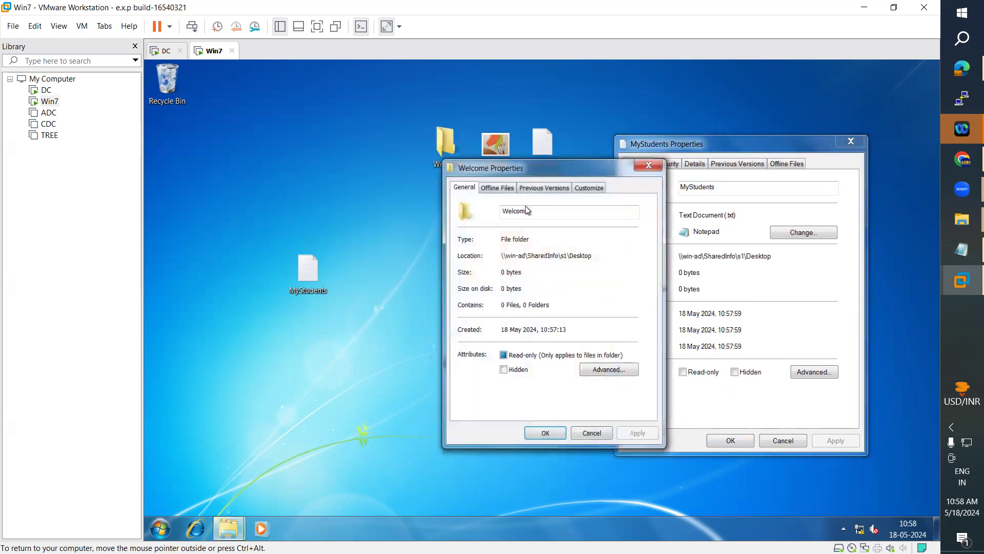
left_click_drag(524, 165, 423, 144)
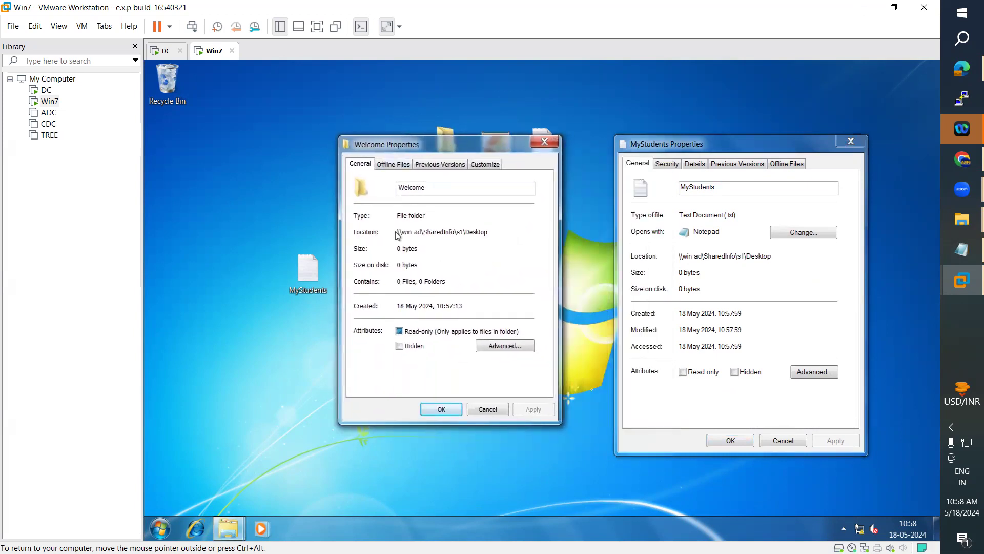
left_click(545, 144)
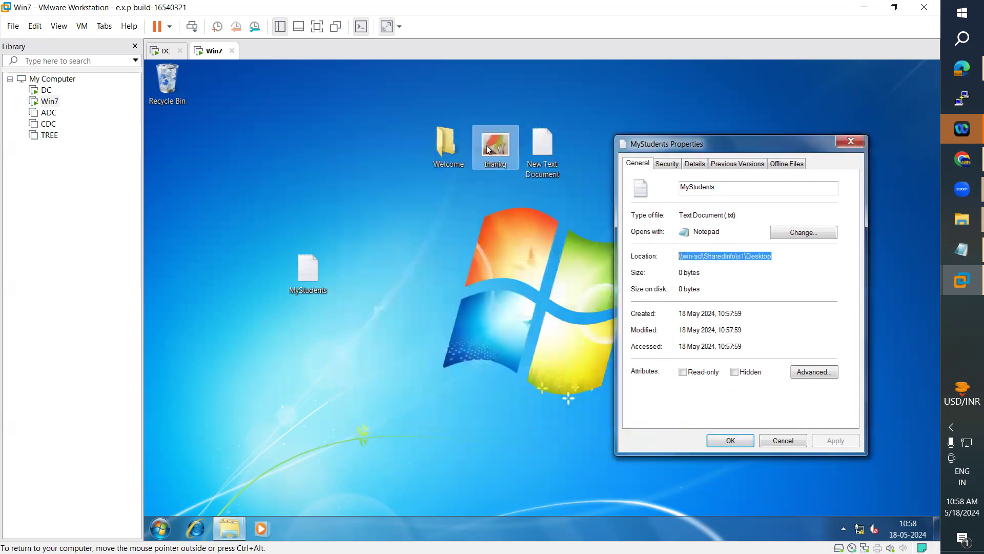
right_click(487, 148)
left_click(516, 381)
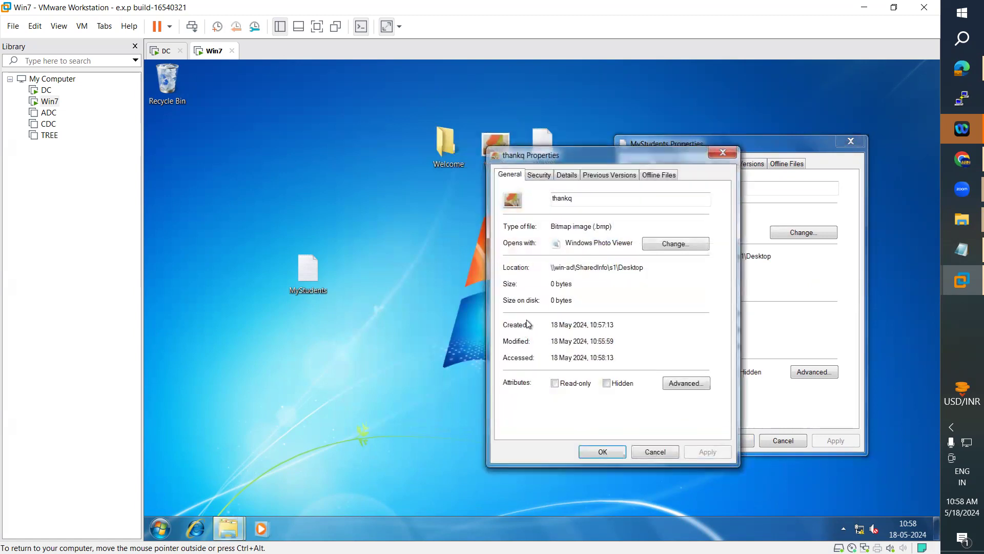
left_click_drag(552, 268, 646, 267)
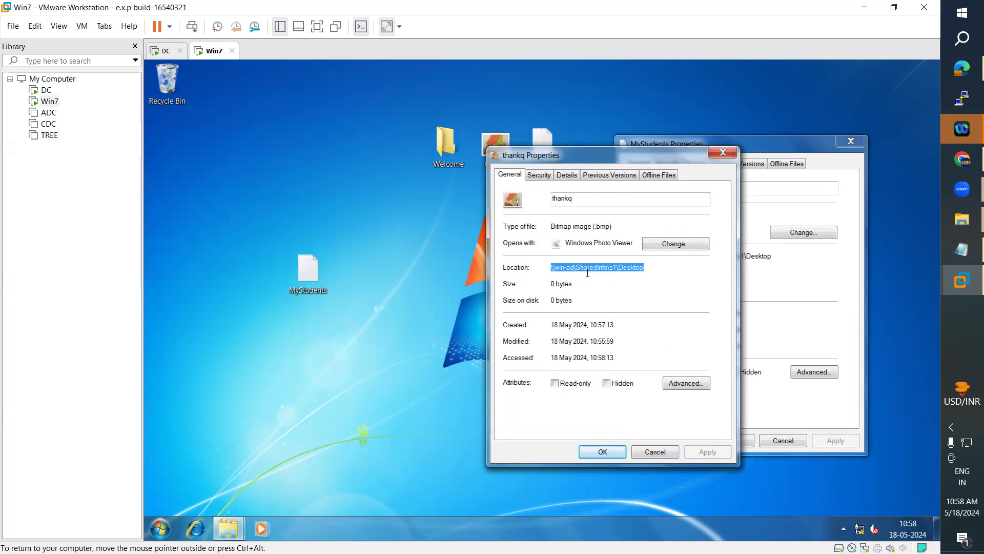
left_click(723, 153)
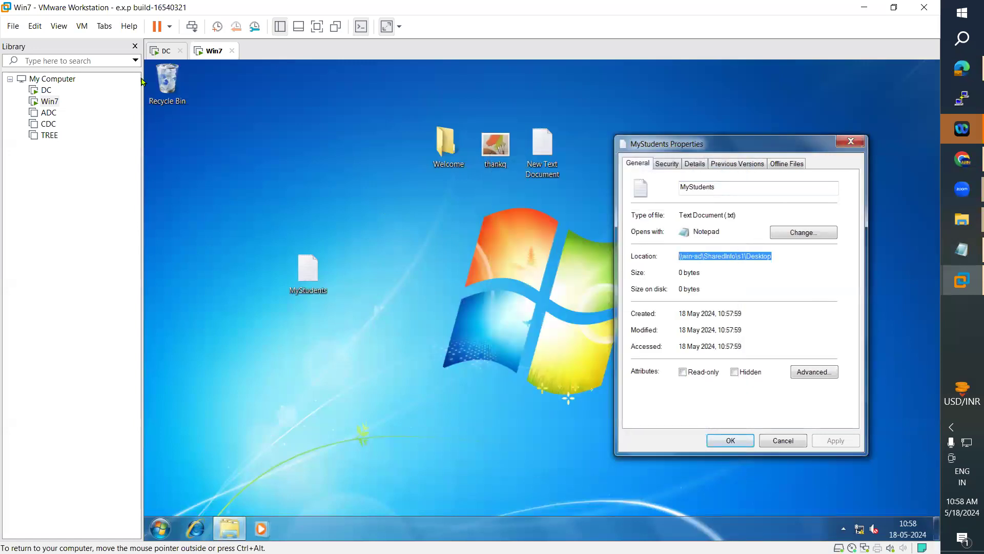
left_click(163, 51)
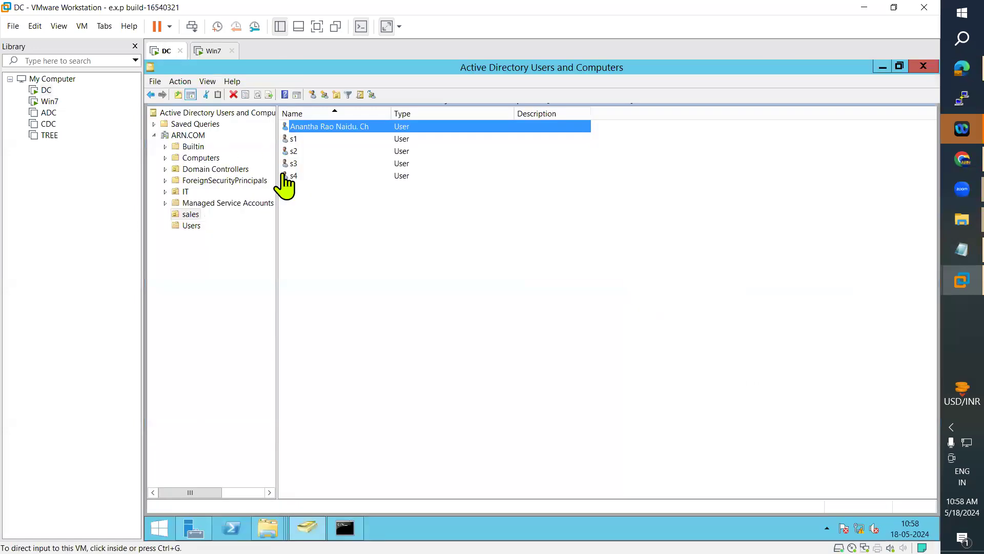
left_click(267, 528)
left_click(492, 475)
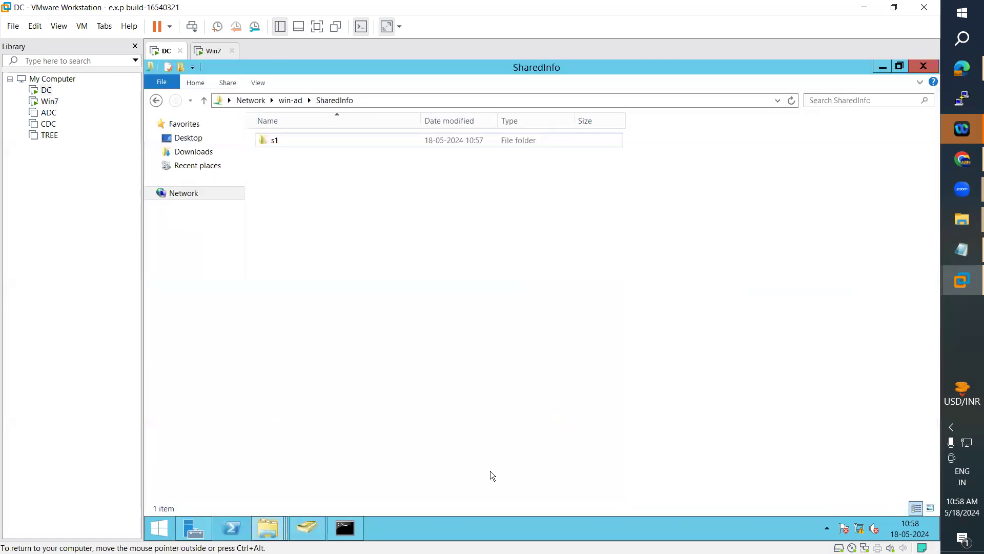
double_click(318, 140)
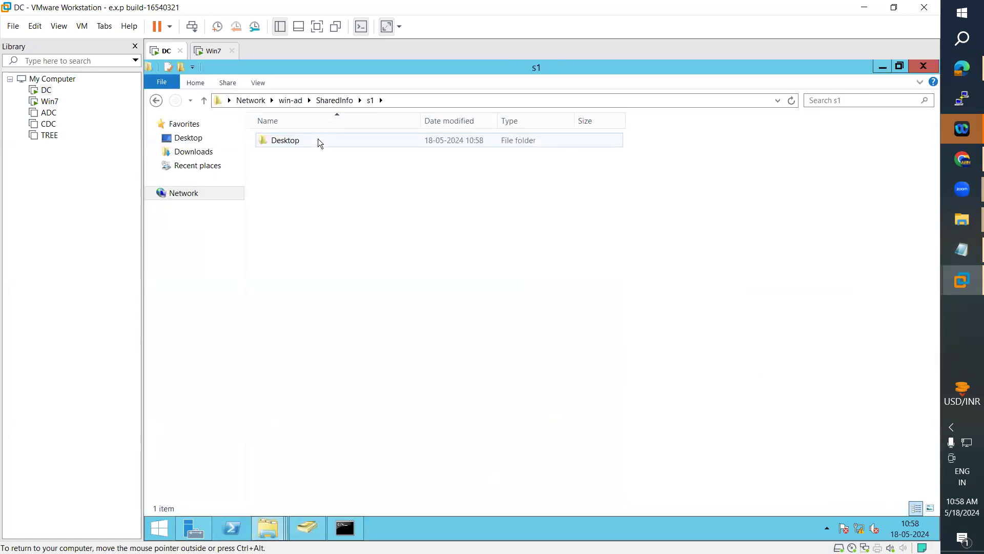
left_click(316, 140)
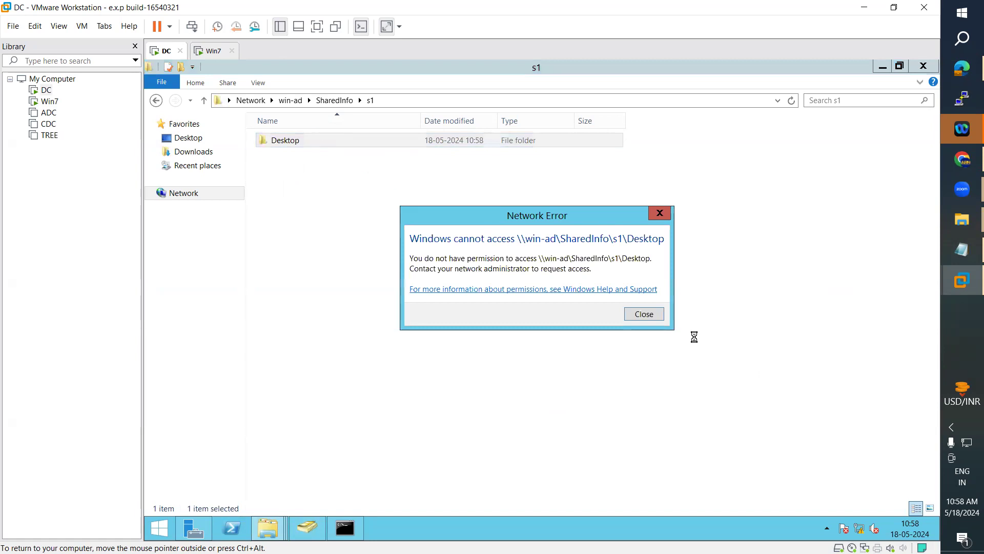
left_click(640, 314)
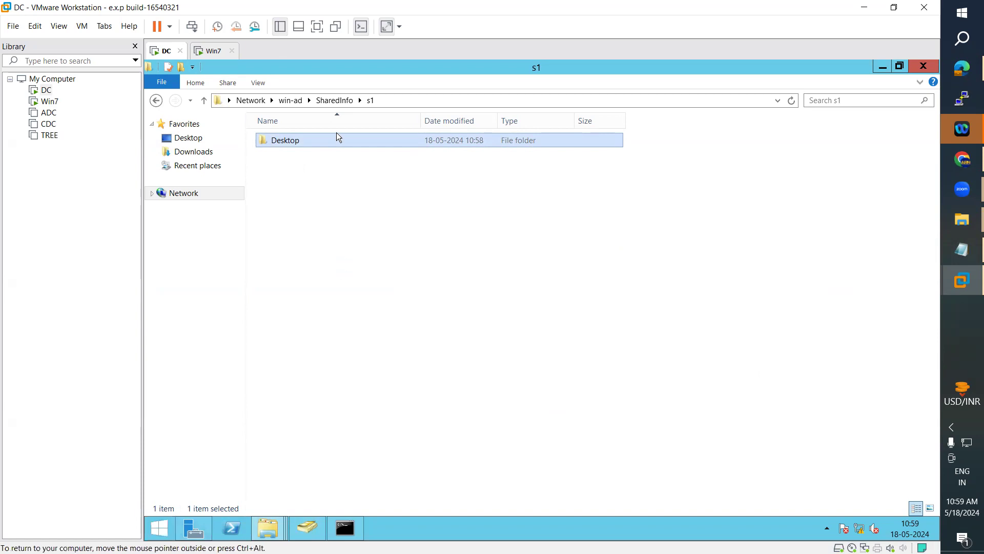
double_click(305, 142)
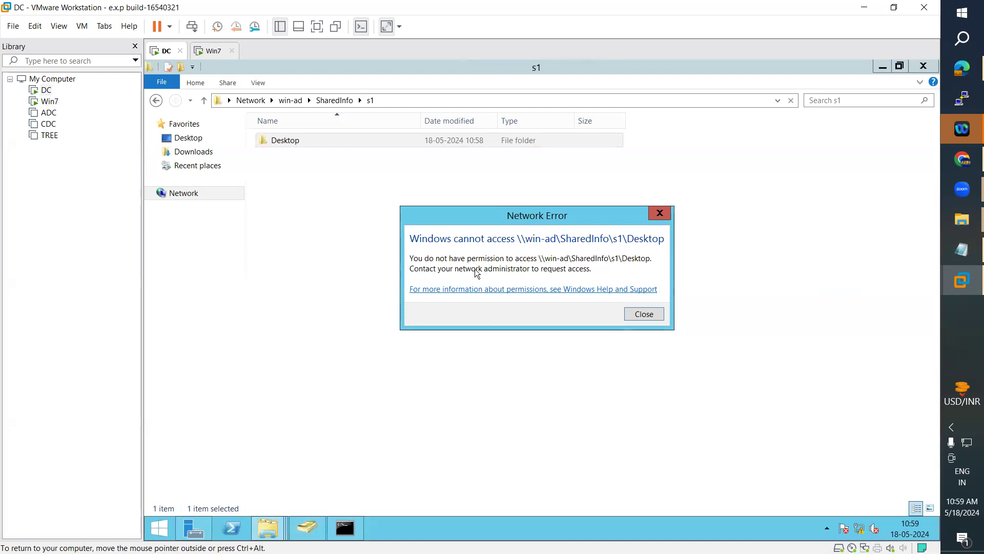
left_click(660, 213)
left_click(210, 50)
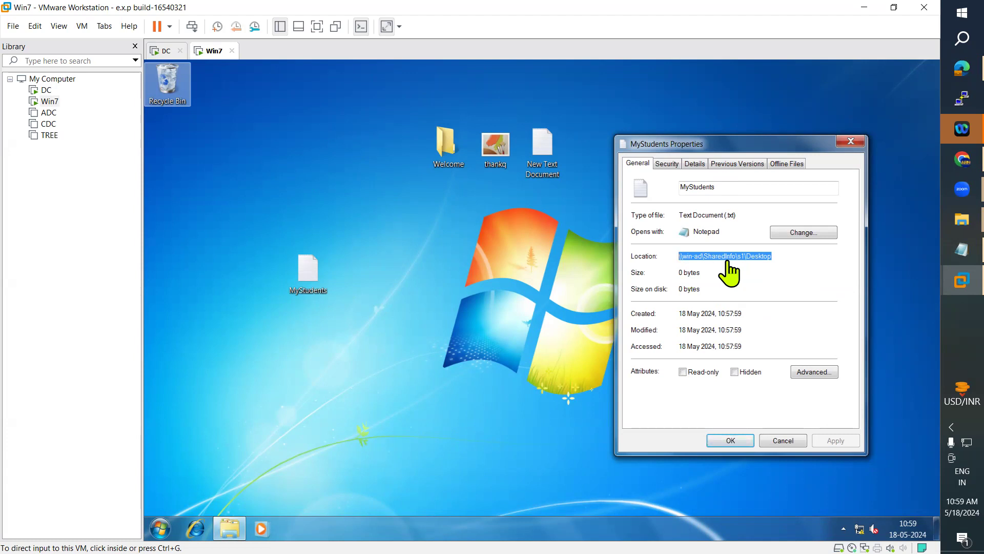
Step: Close the MyStudents properties and log the current user off Win7
left_click(852, 142)
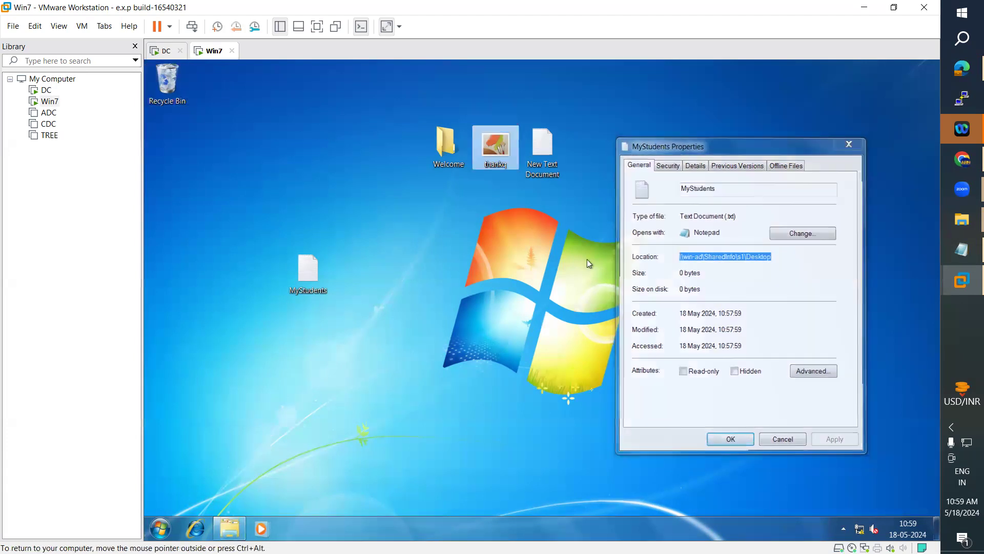
left_click(161, 528)
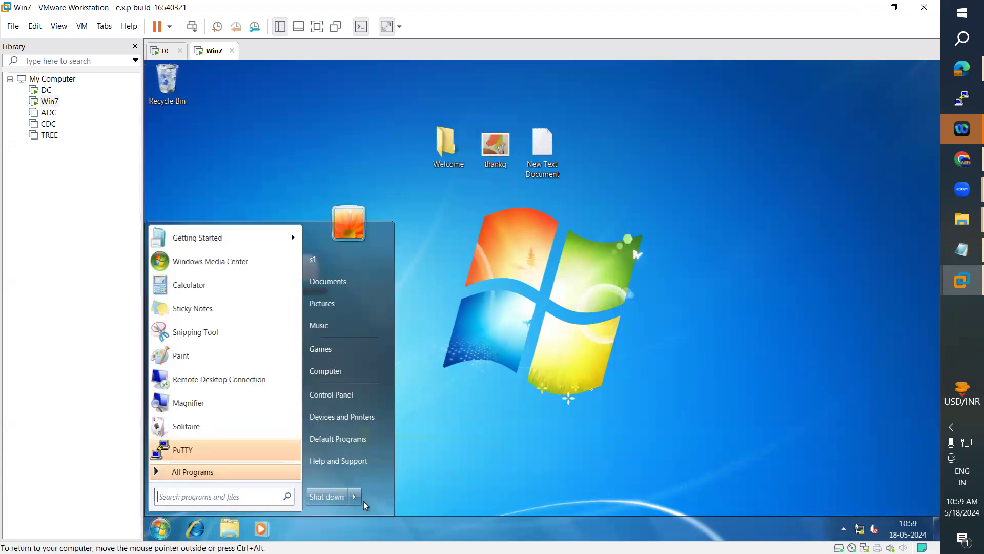
mouse_move(362, 502)
left_click(394, 456)
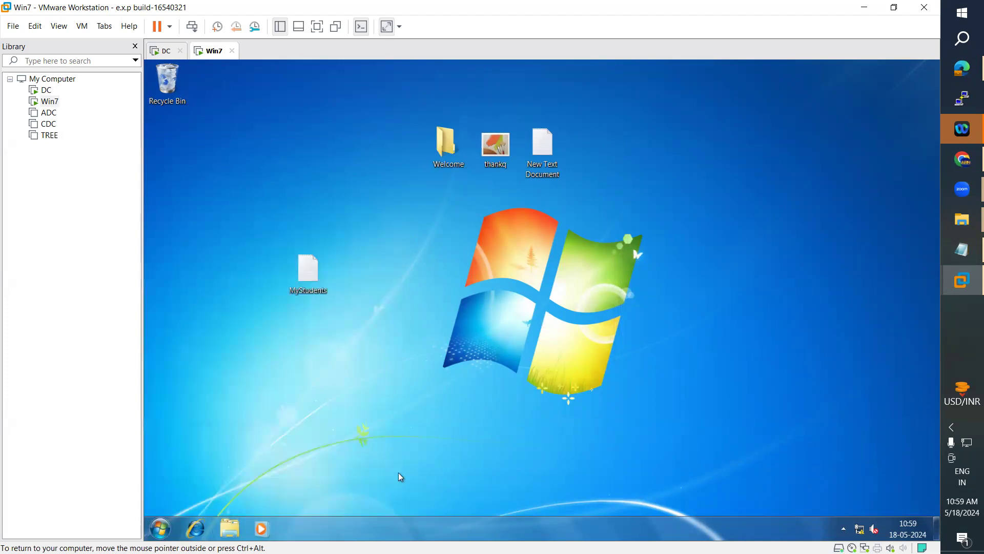
Step: Review the Users container and sales unit in Active Directory on the DC, then return to Win7
left_click(164, 51)
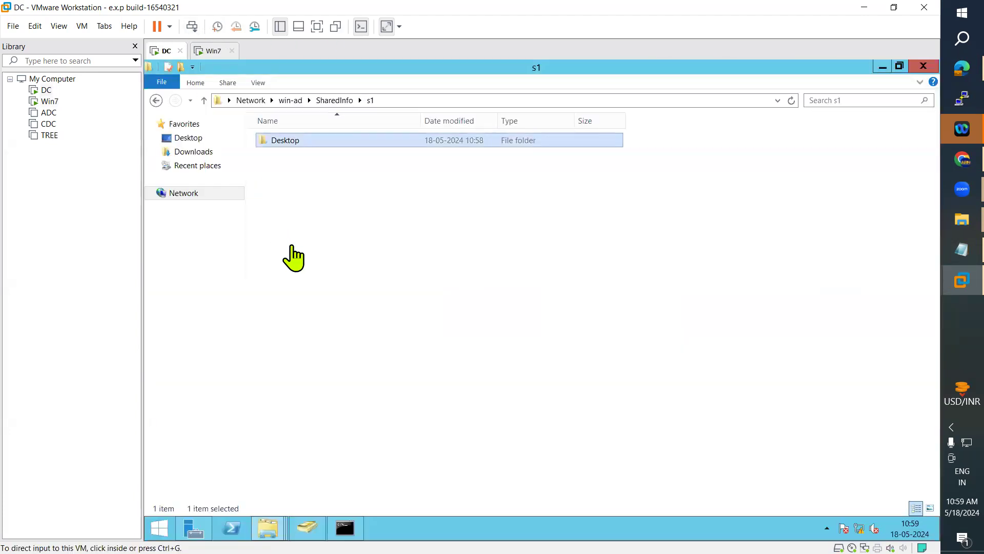
left_click(323, 531)
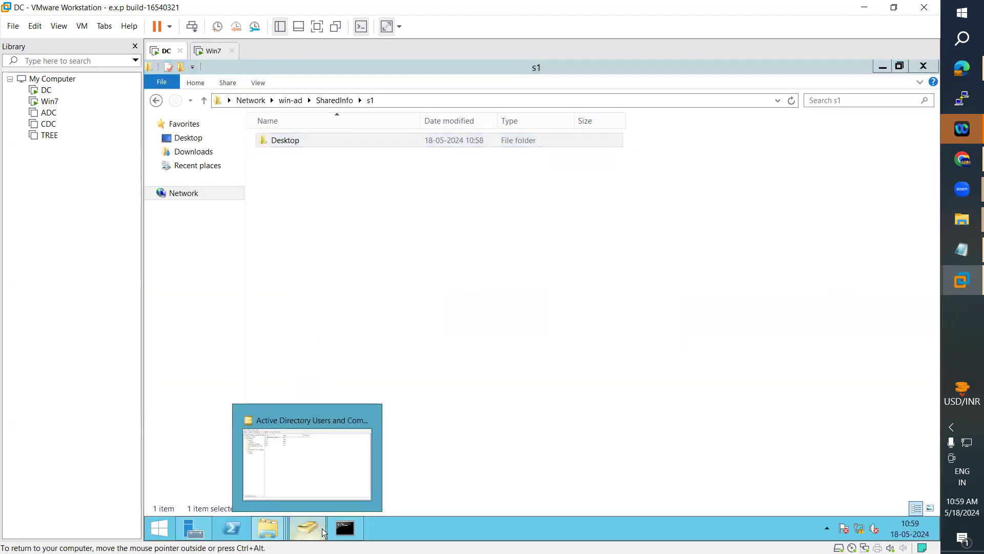
left_click(322, 527)
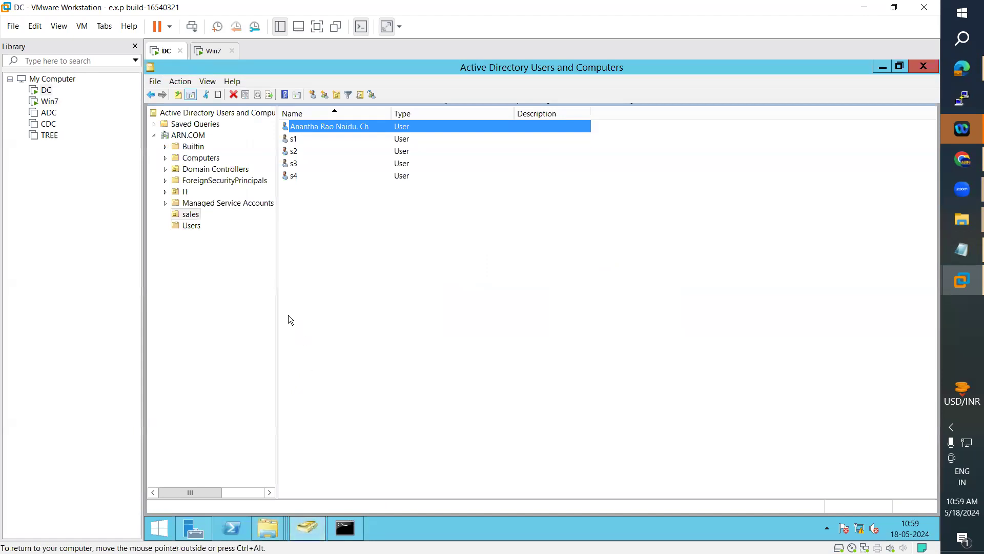
left_click(195, 227)
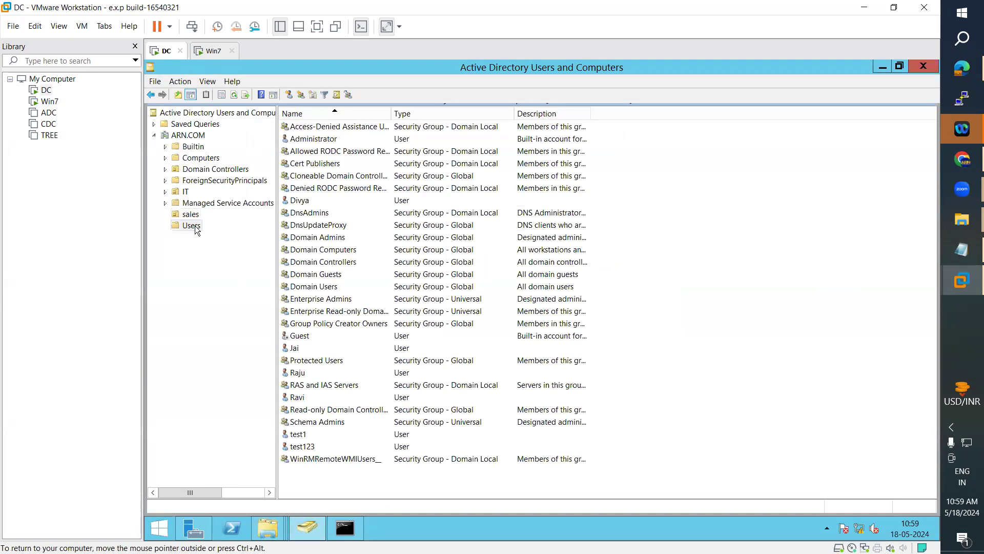
left_click(301, 349)
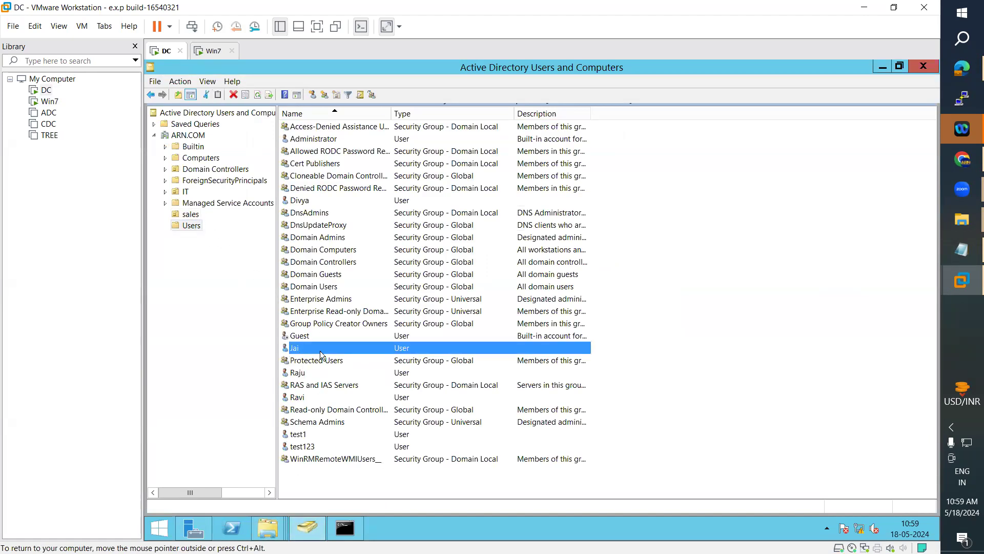
left_click(191, 214)
left_click(189, 225)
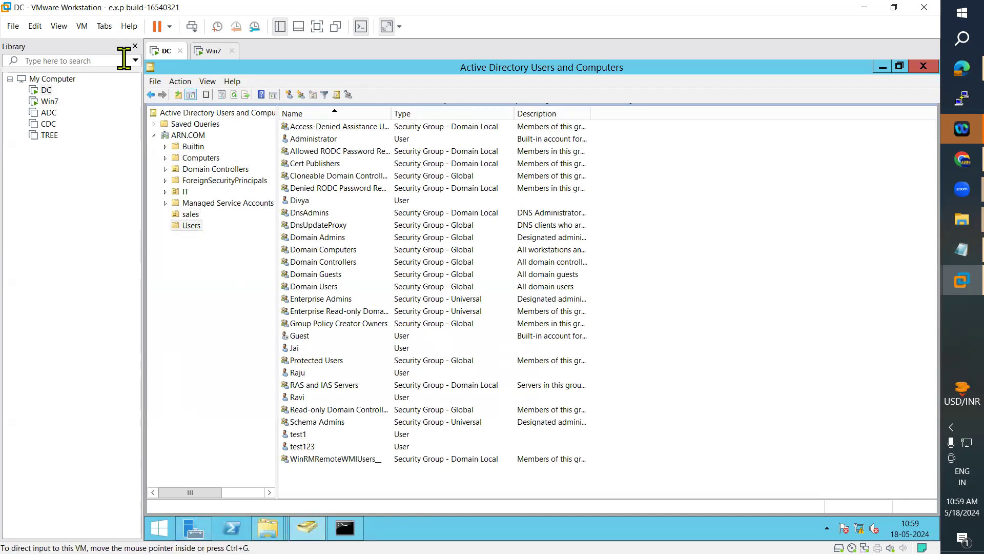
left_click(210, 51)
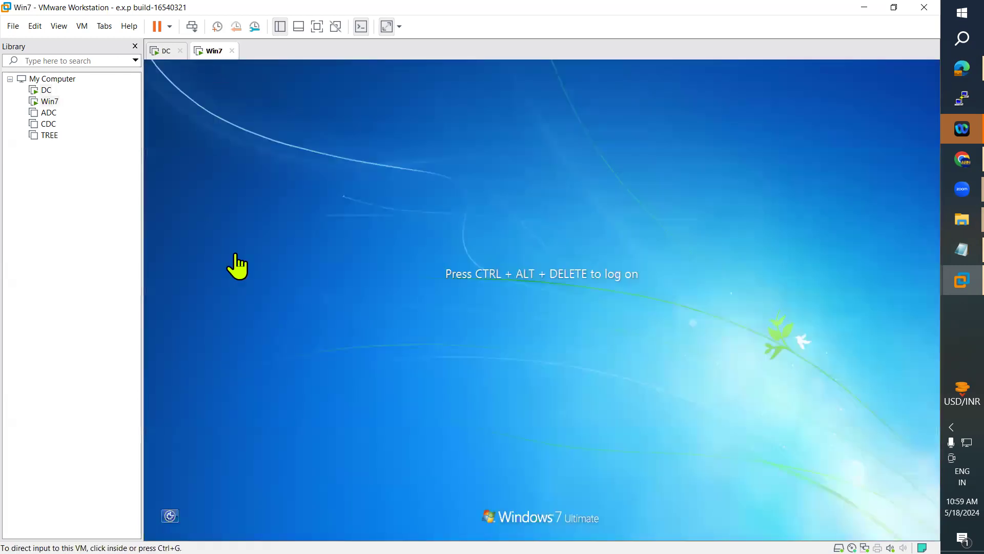
left_click(82, 26)
Step: Send Ctrl+Alt+Del and log on as another domain user through Switch User > Other User
left_click(126, 84)
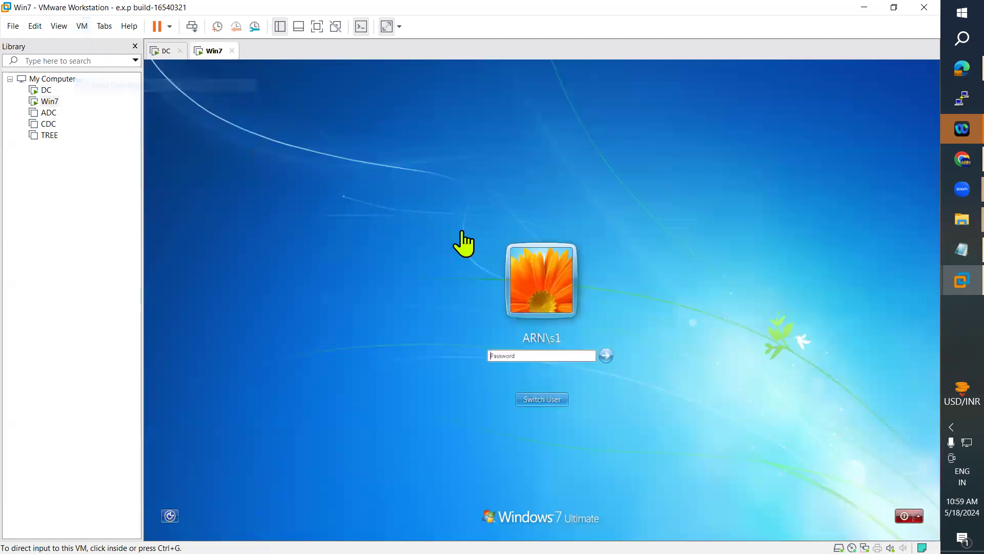
left_click(555, 404)
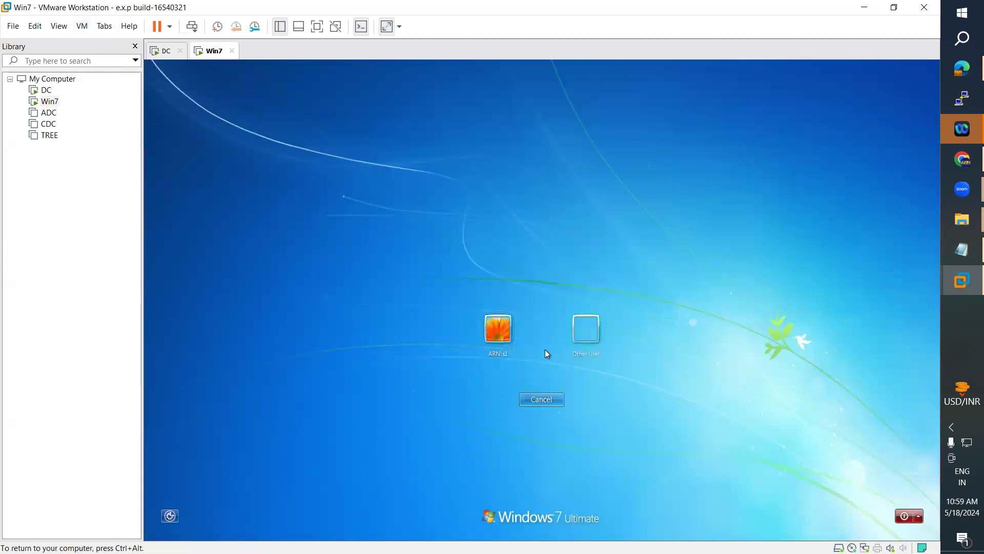
left_click(595, 329)
type("Jai")
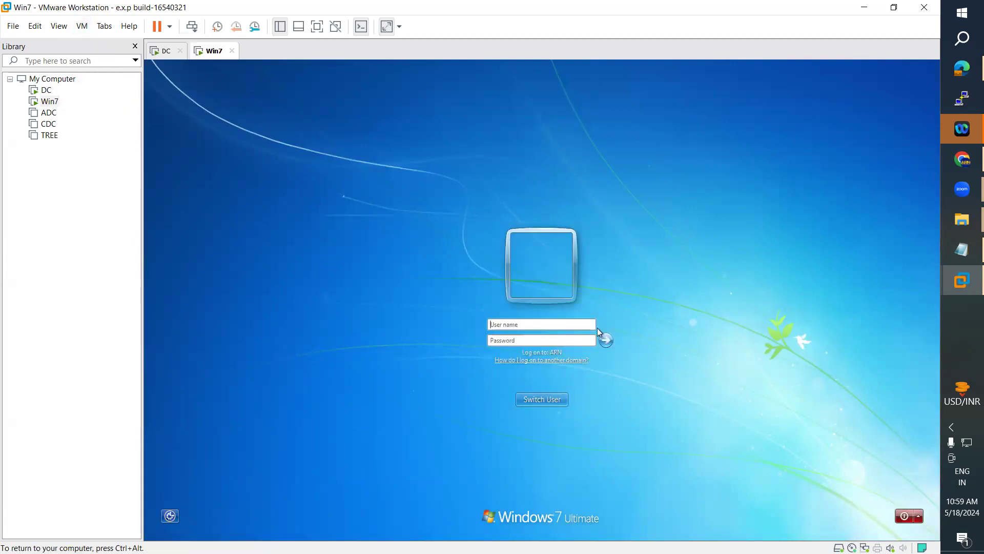
key("Tab")
type("•••••••")
key("Return")
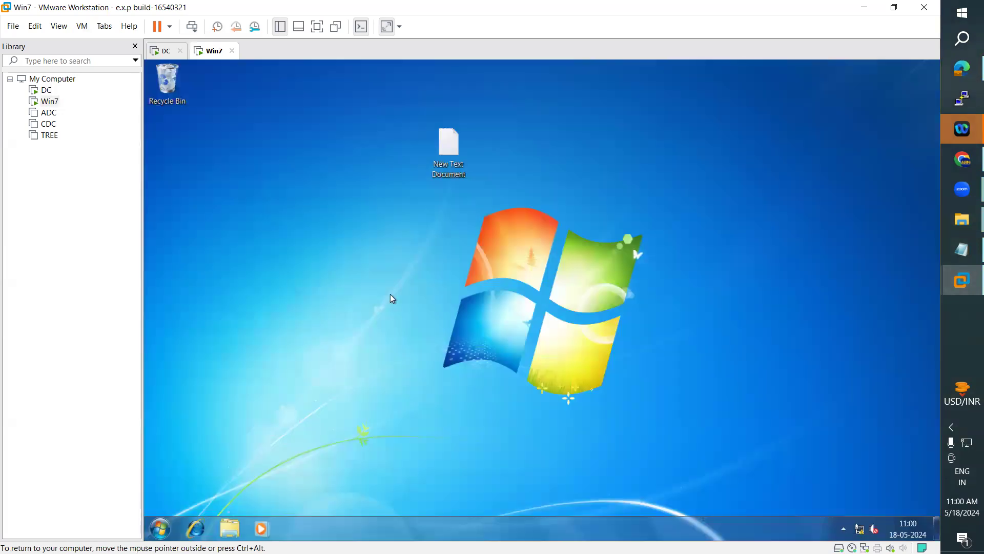
Step: Create and name a new folder on the Win7 desktop
right_click(338, 220)
mouse_move(380, 297)
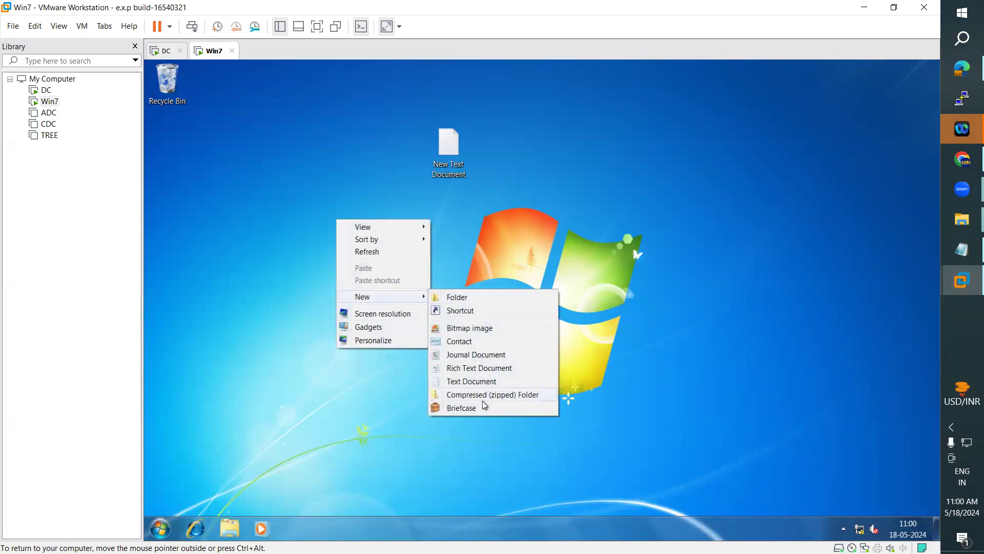
left_click(457, 298)
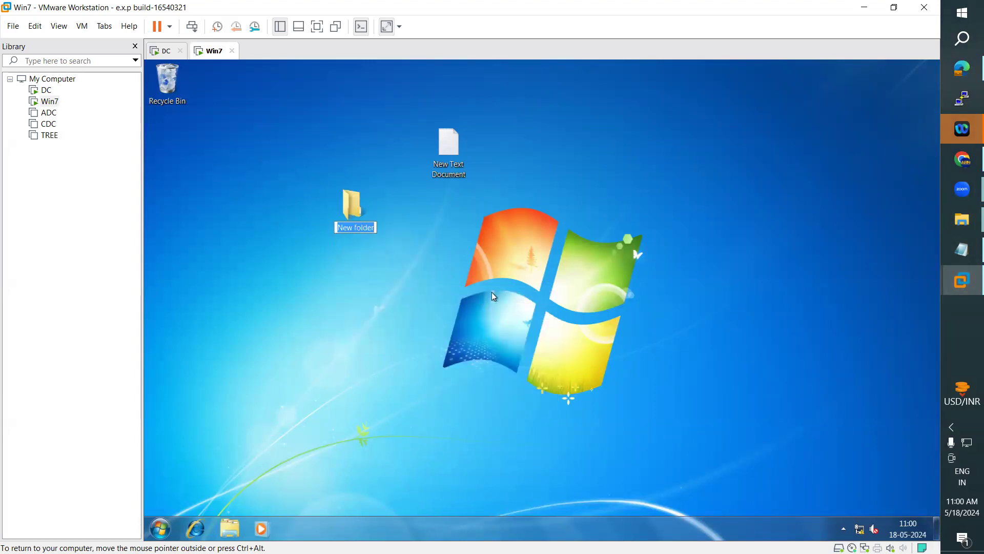
type("Rao")
key("Return")
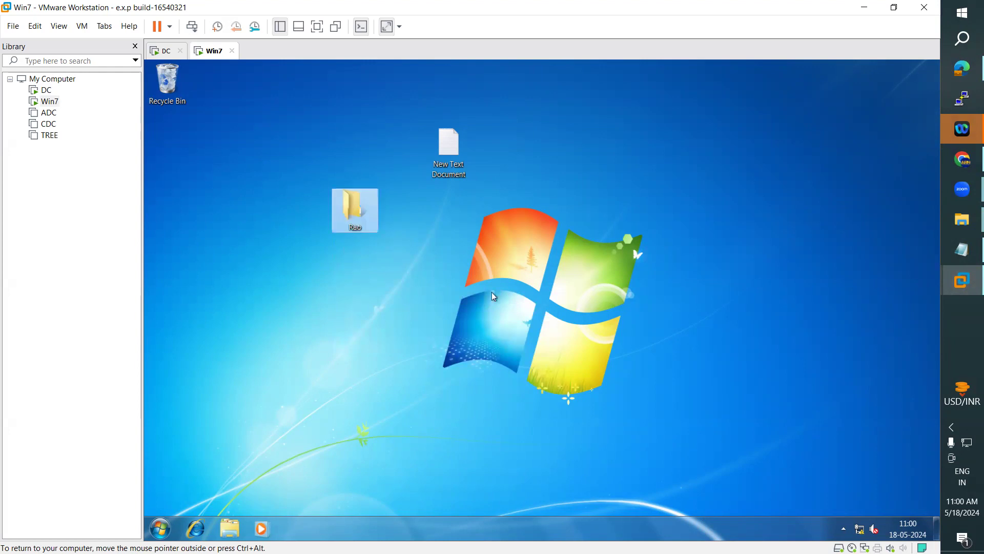
Step: Open properties for the new folder and New Text Document, comparing their local C: Desktop locations
right_click(343, 220)
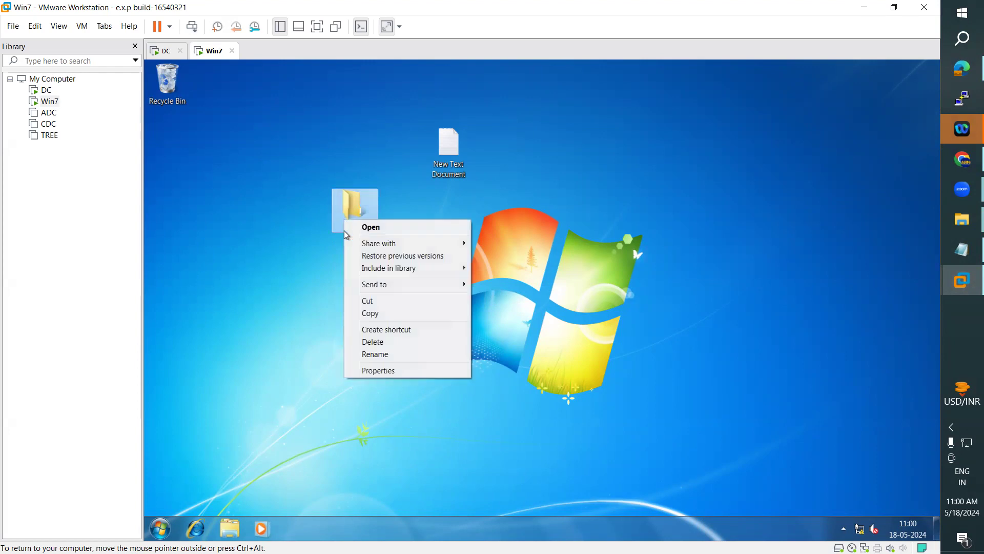
left_click(392, 375)
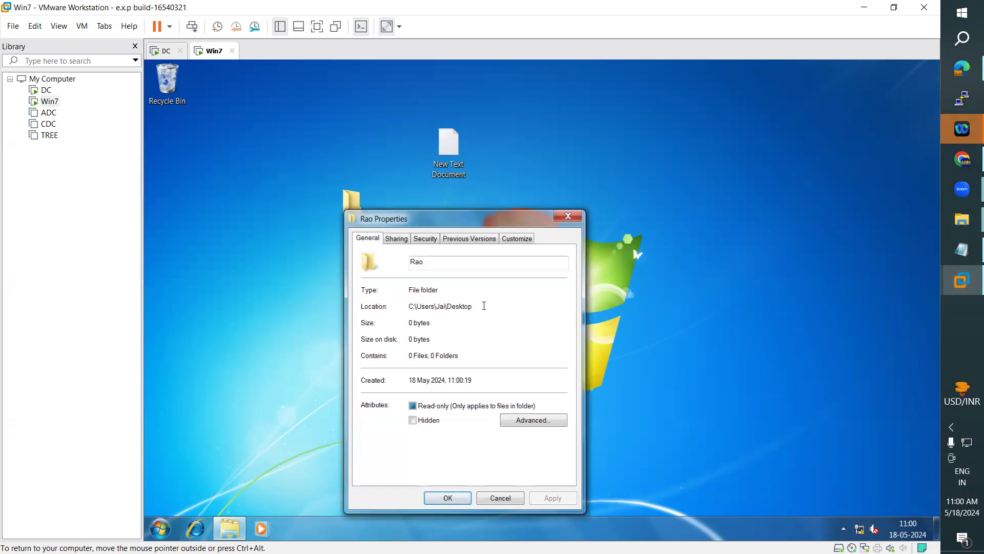
left_click_drag(471, 305, 407, 306)
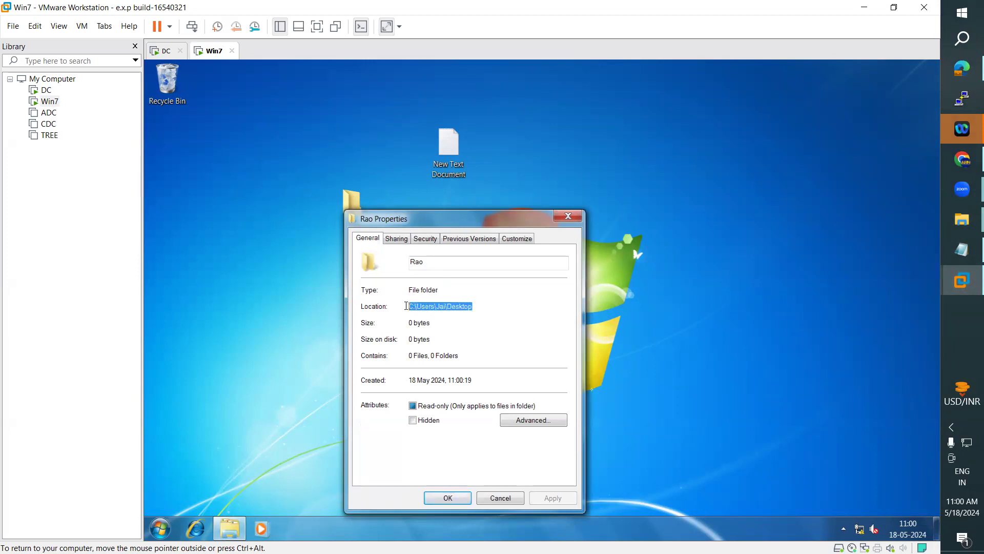
left_click_drag(474, 219, 599, 182)
left_click(450, 163)
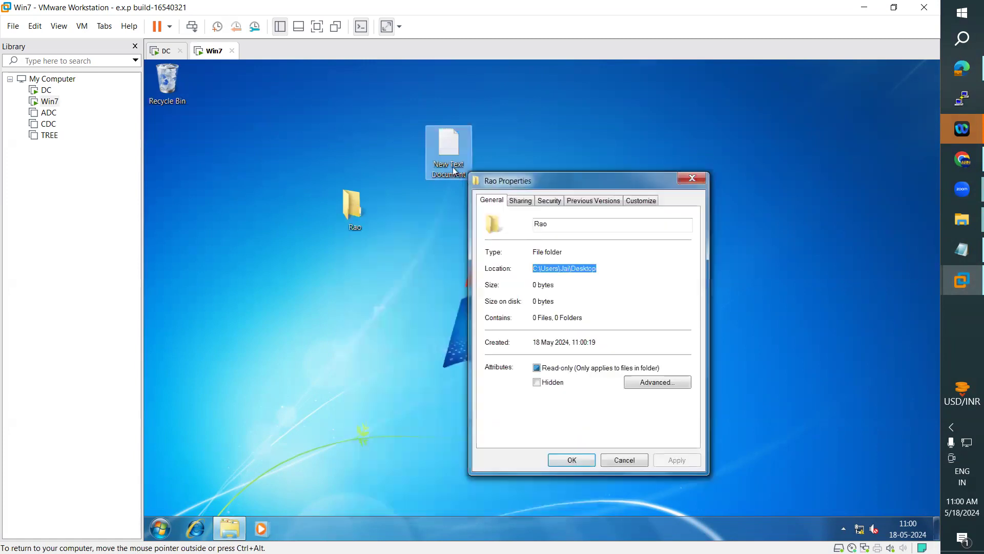
right_click(450, 163)
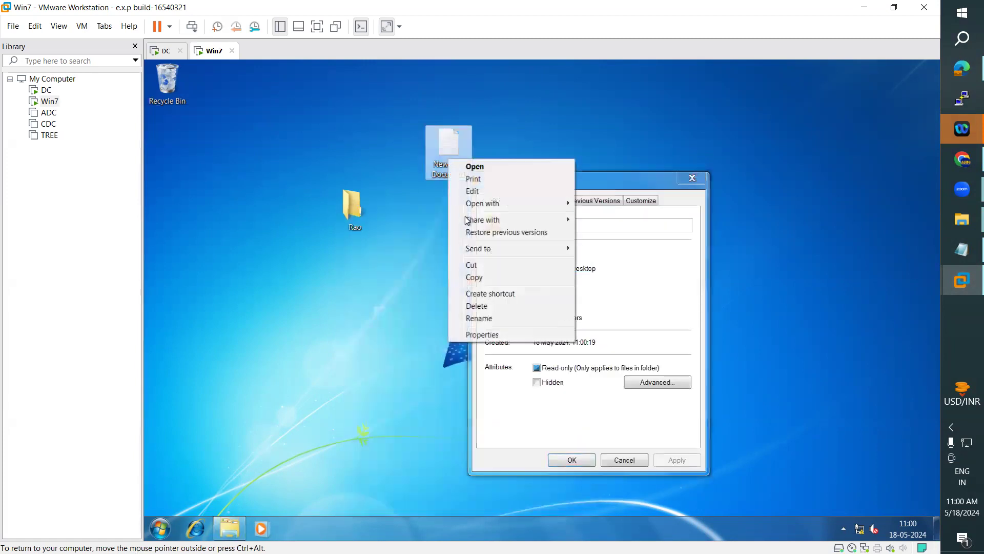
left_click(488, 335)
left_click_drag(580, 173, 347, 179)
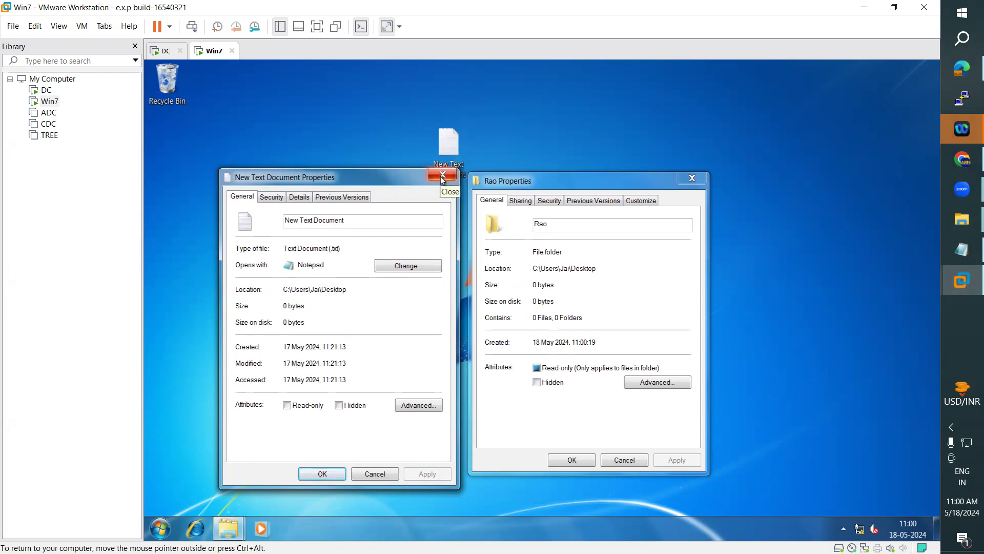
left_click_drag(284, 289, 362, 287)
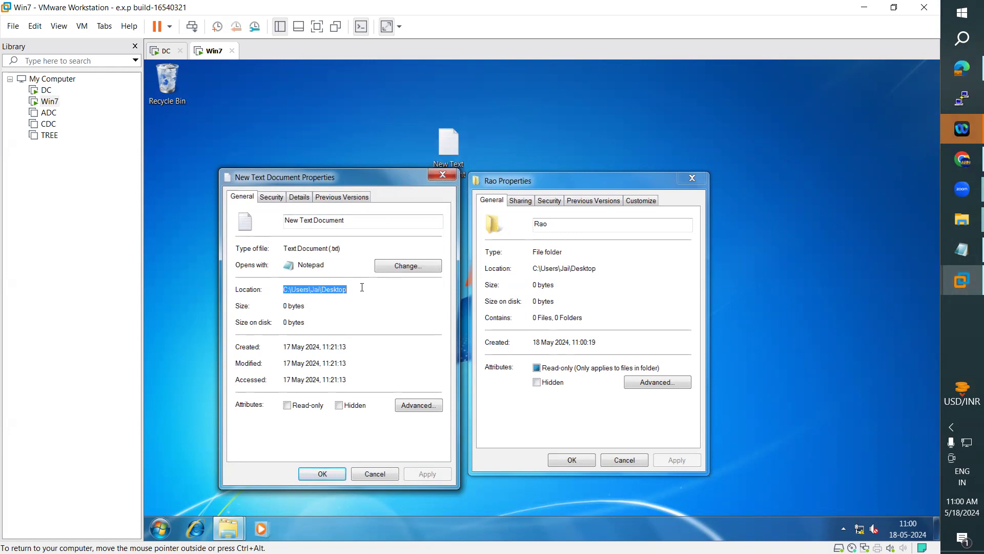
left_click_drag(535, 270, 611, 264)
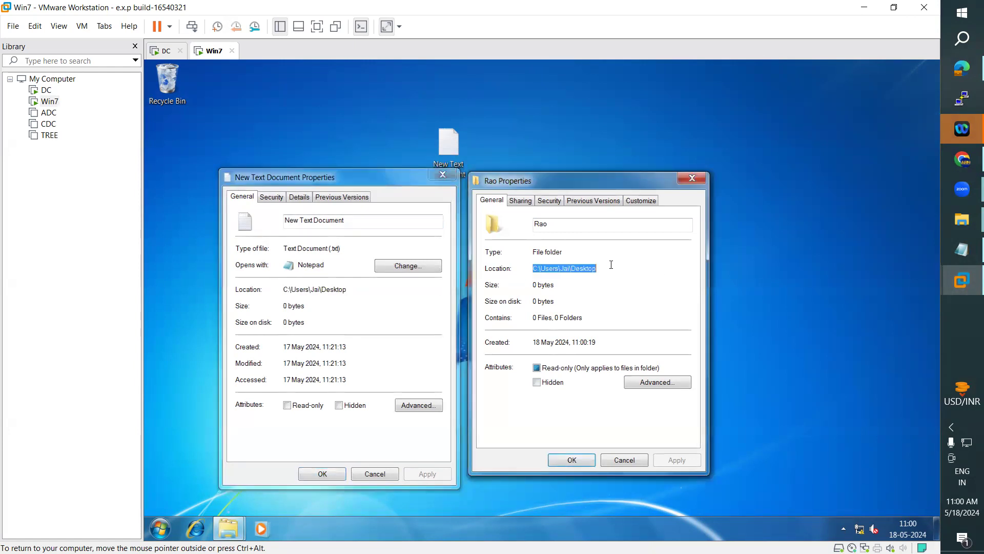
Step: Close both Properties windows
left_click(693, 179)
left_click(443, 174)
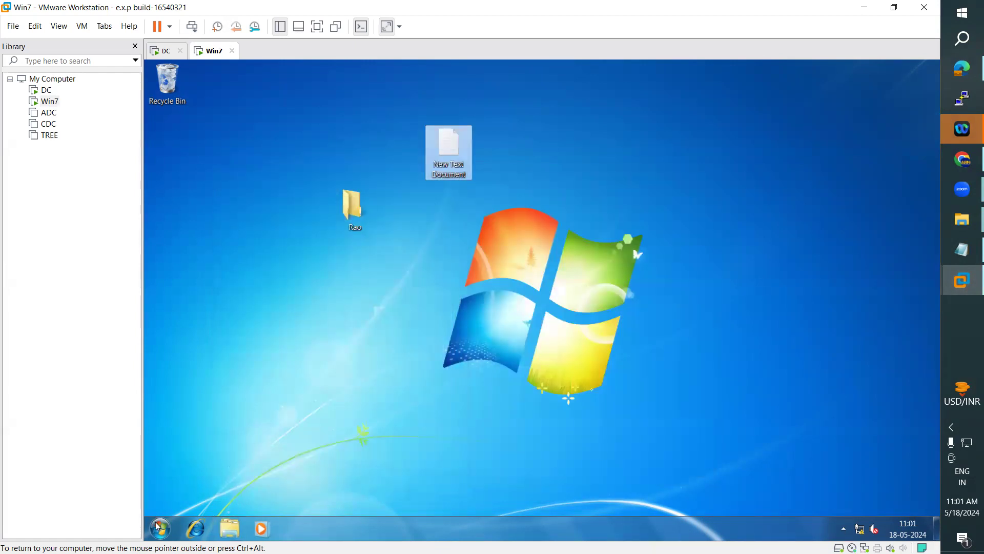
left_click(160, 528)
Step: Log the local user off Windows 7, then view the sales OU's users on the DC
mouse_move(360, 497)
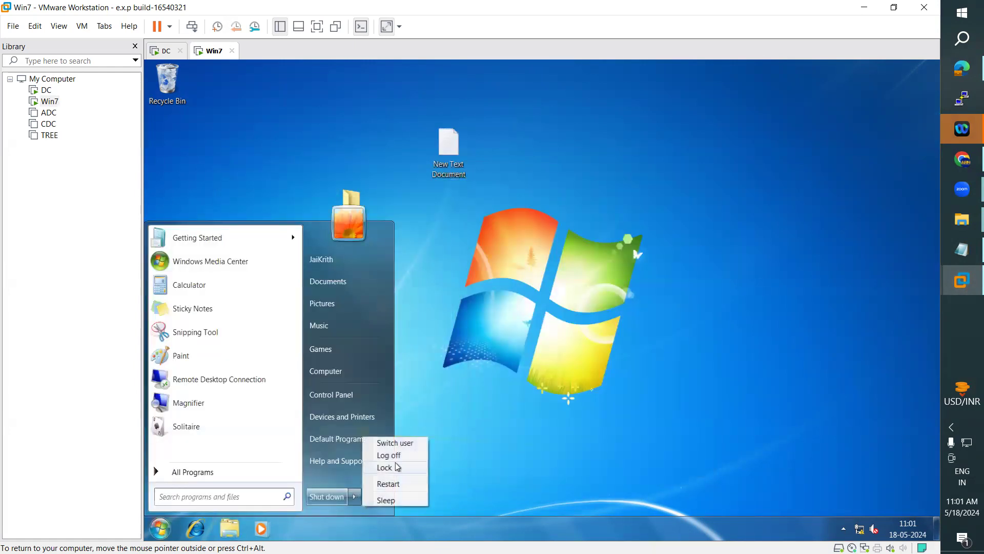
left_click(401, 456)
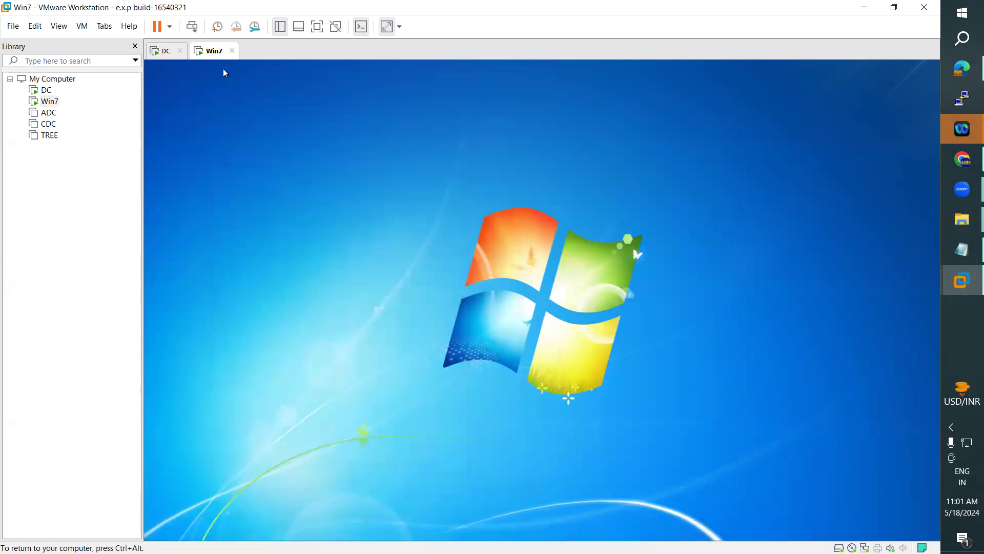
left_click(165, 51)
left_click(192, 216)
left_click(192, 215)
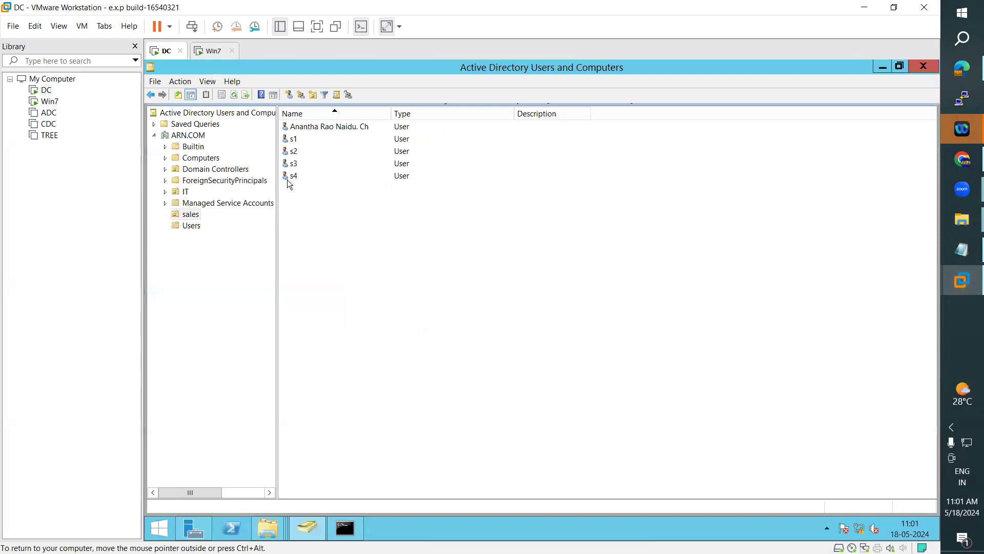
Step: Log on to the Windows 7 guest as domain user s4 with its password via Ctrl+Alt+Del, Switch User, Other User
left_click(211, 52)
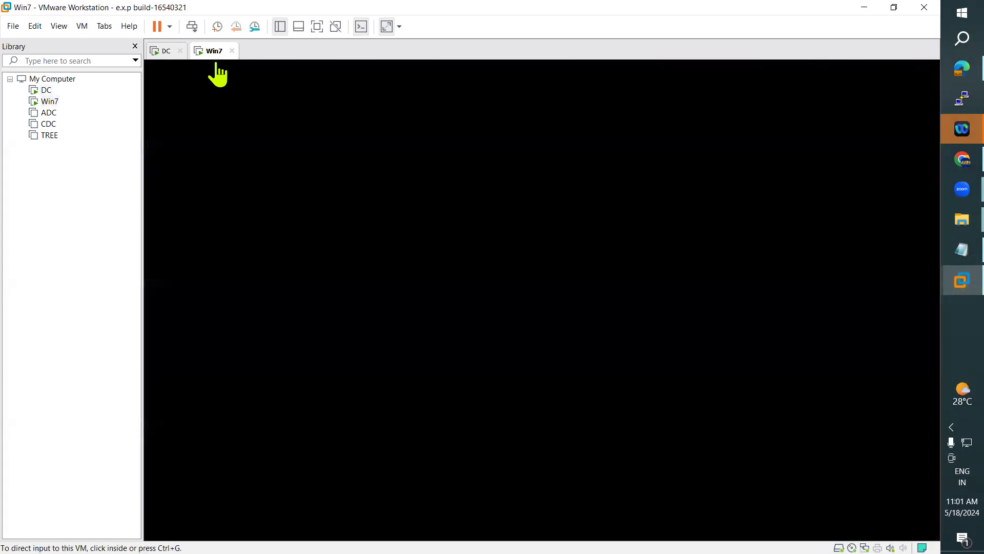
left_click(82, 26)
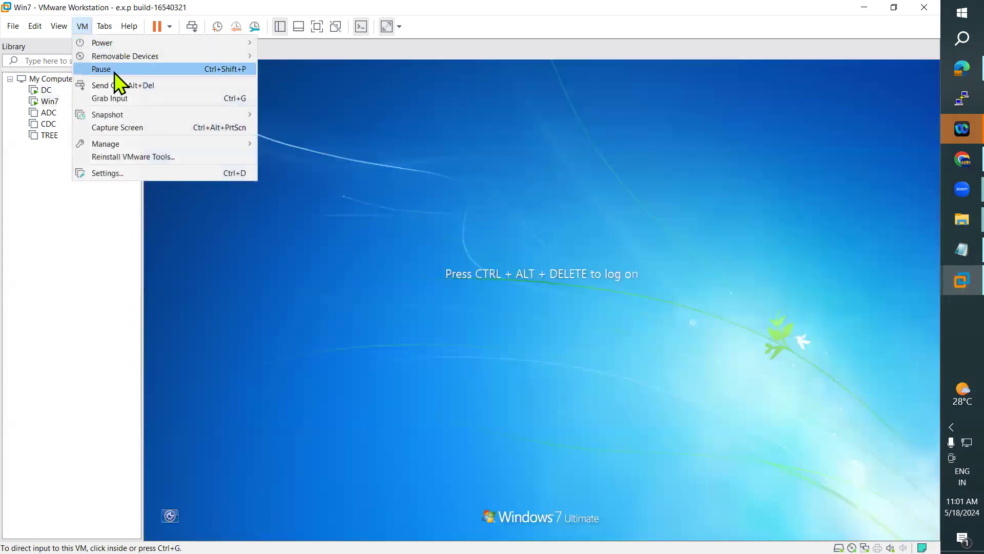
left_click(127, 85)
left_click(544, 405)
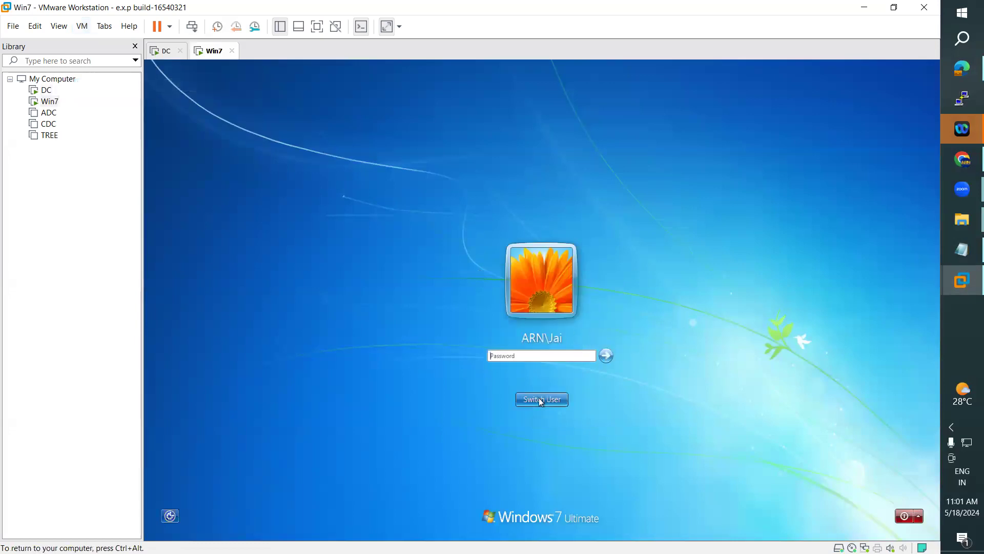
left_click(550, 405)
left_click(575, 354)
left_click(506, 324)
type("s4")
left_click(512, 339)
type("123456")
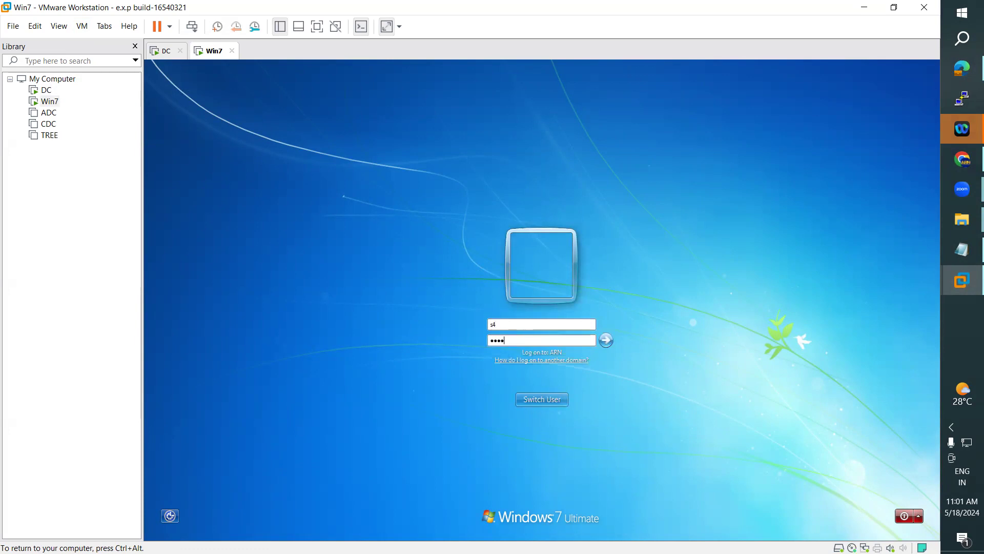
type("78")
key("Return")
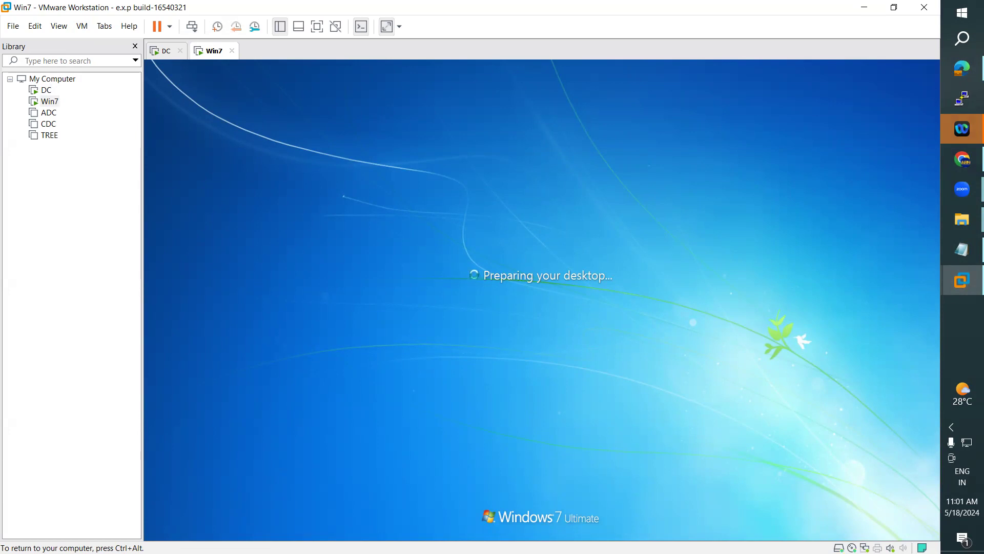
left_click(165, 51)
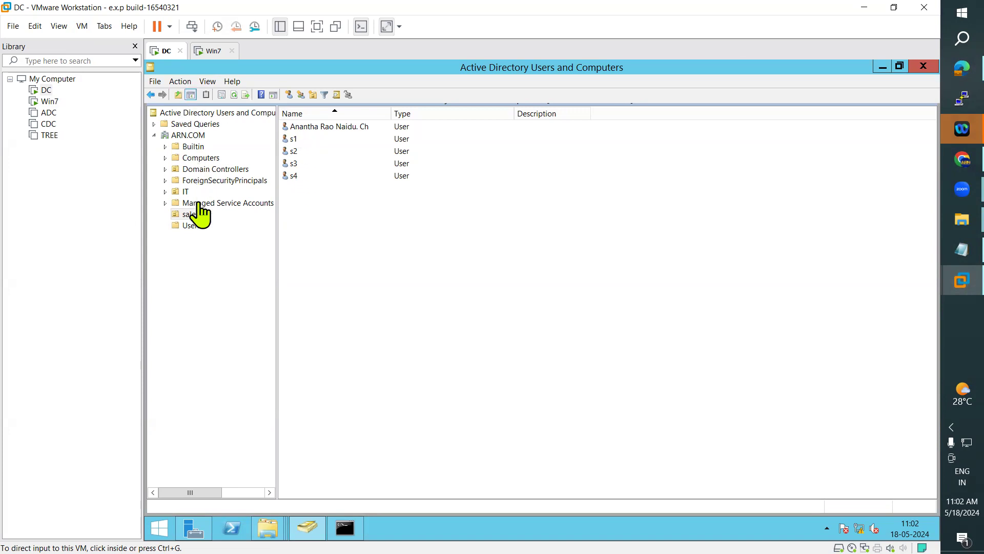
Step: Dismiss the log-off and welcome prompts, then create a zipped folder named Hello on the desktop
left_click(210, 51)
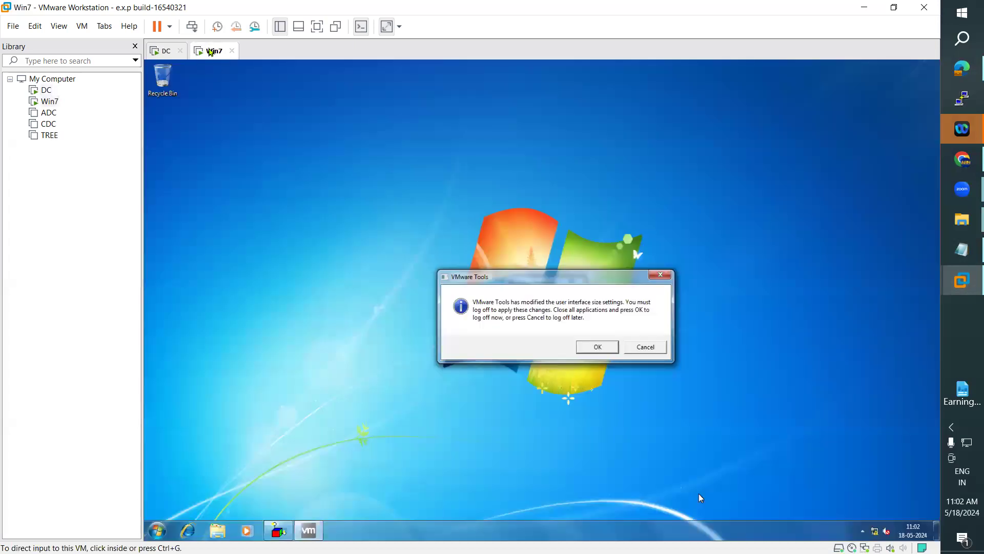
left_click(647, 348)
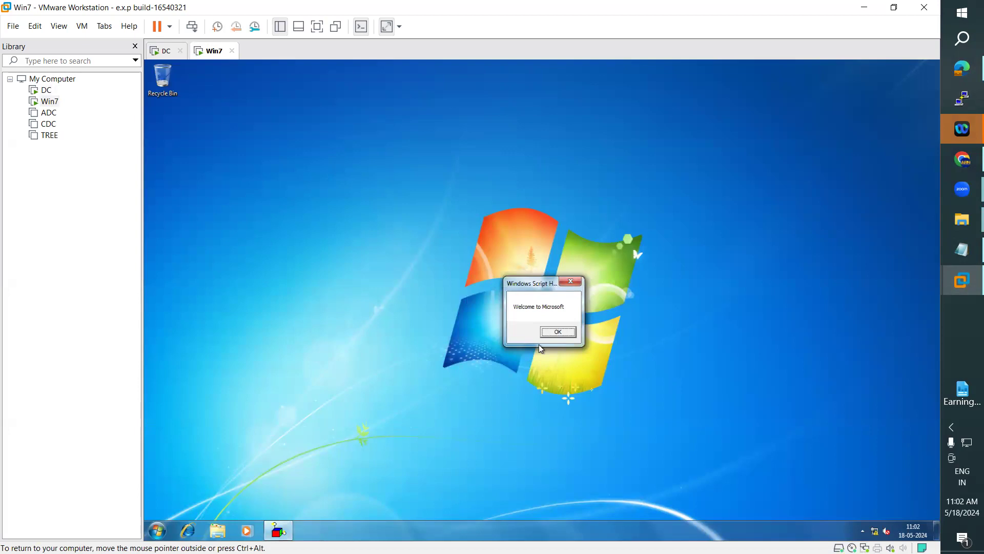
left_click(557, 333)
right_click(319, 178)
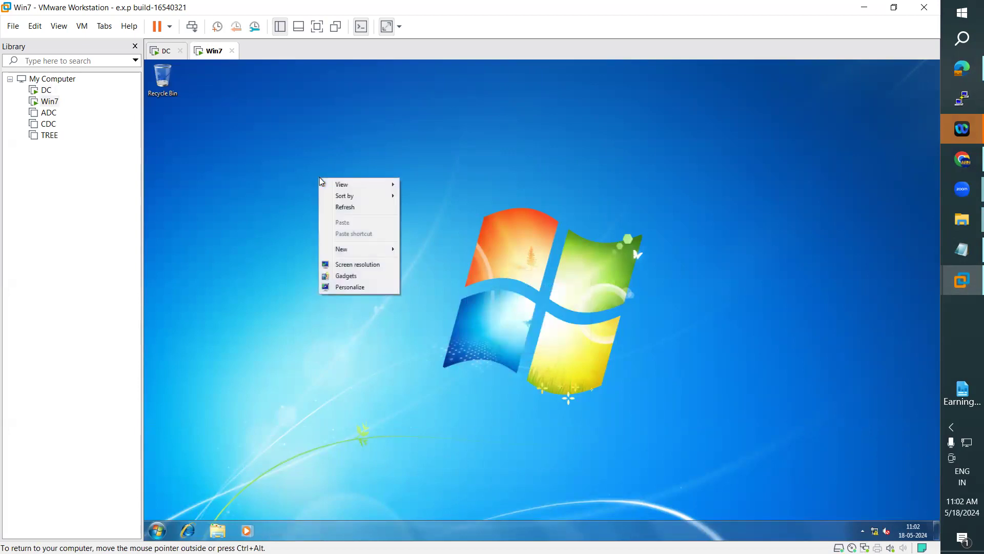
mouse_move(359, 253)
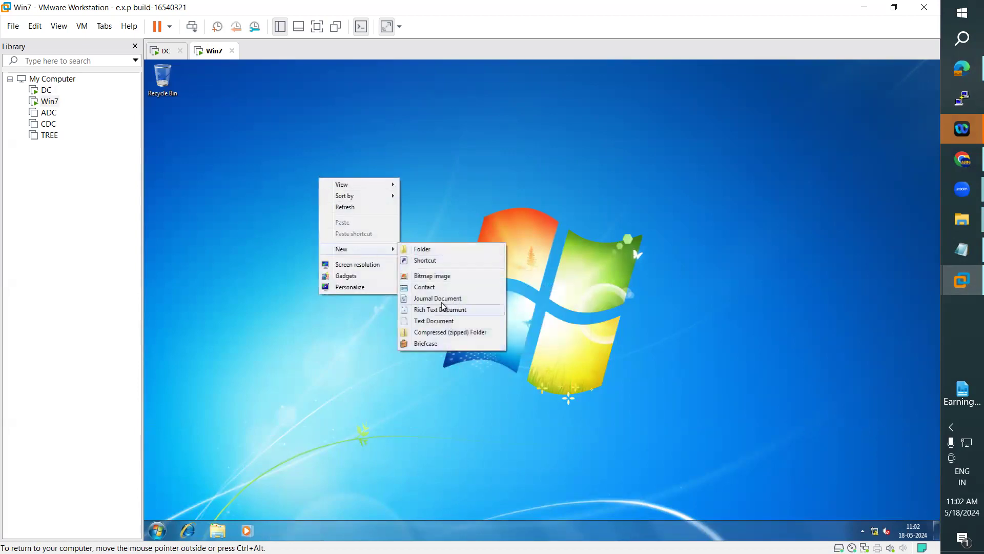
left_click(441, 333)
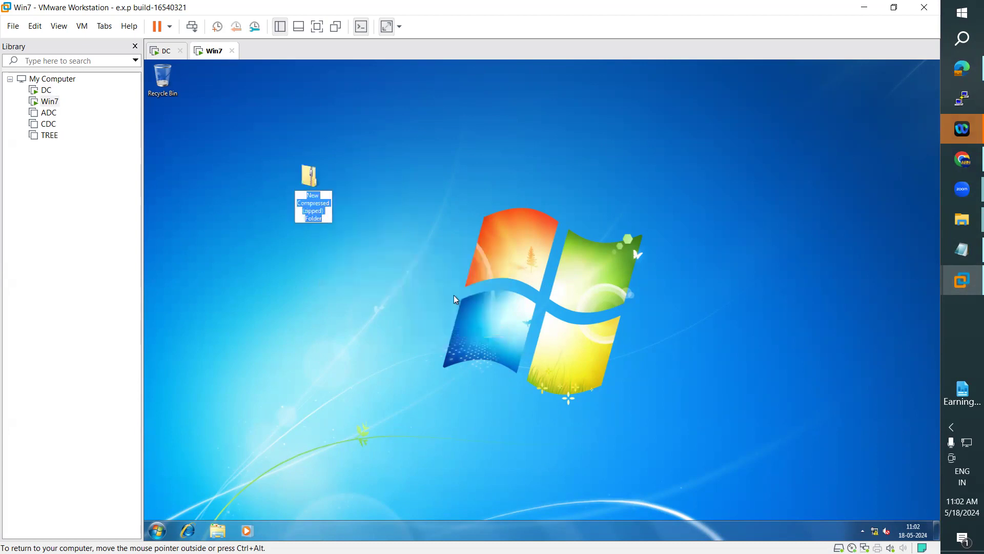
type("Hello")
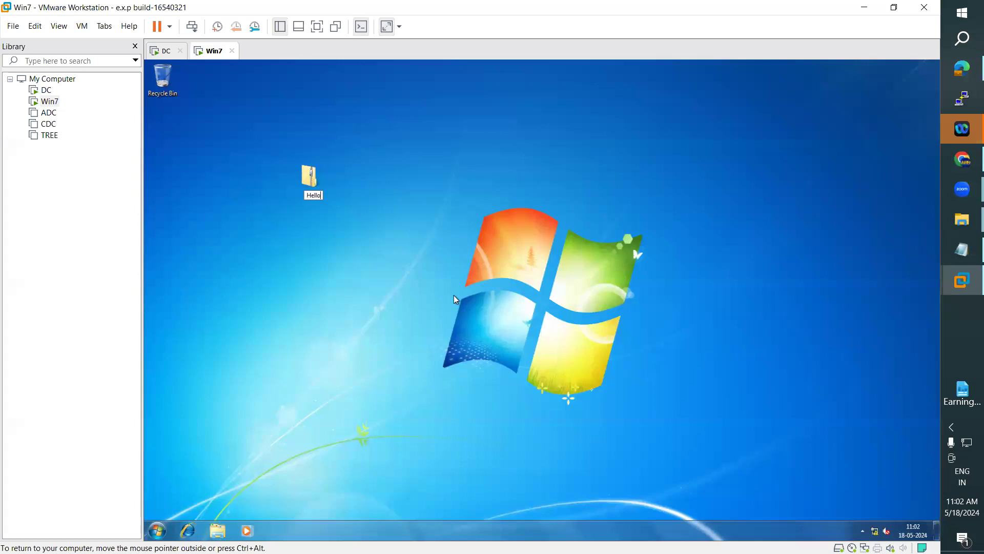
key("Return")
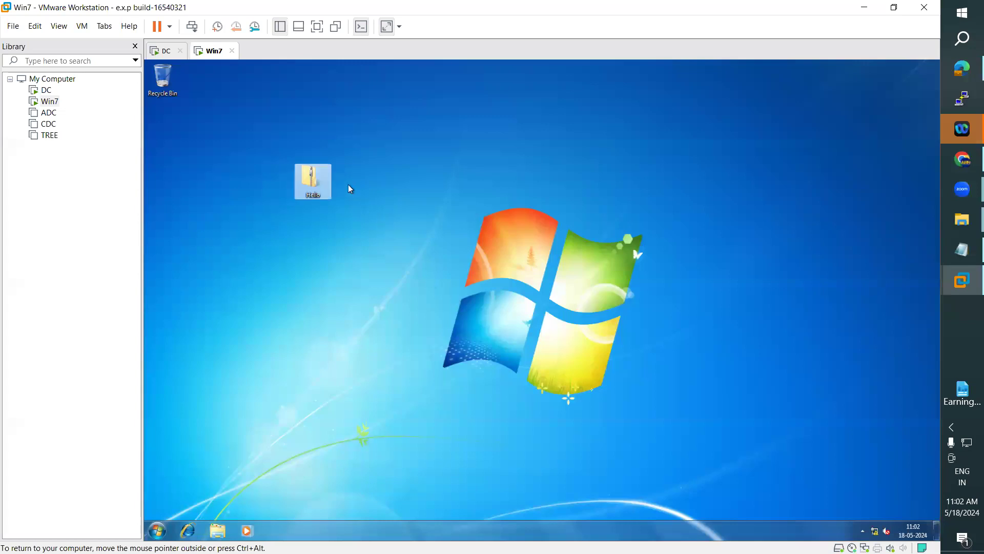
Step: Check Hello's Properties to confirm its location is \\win-ad\SharedInfo\s4\Desktop
right_click(319, 179)
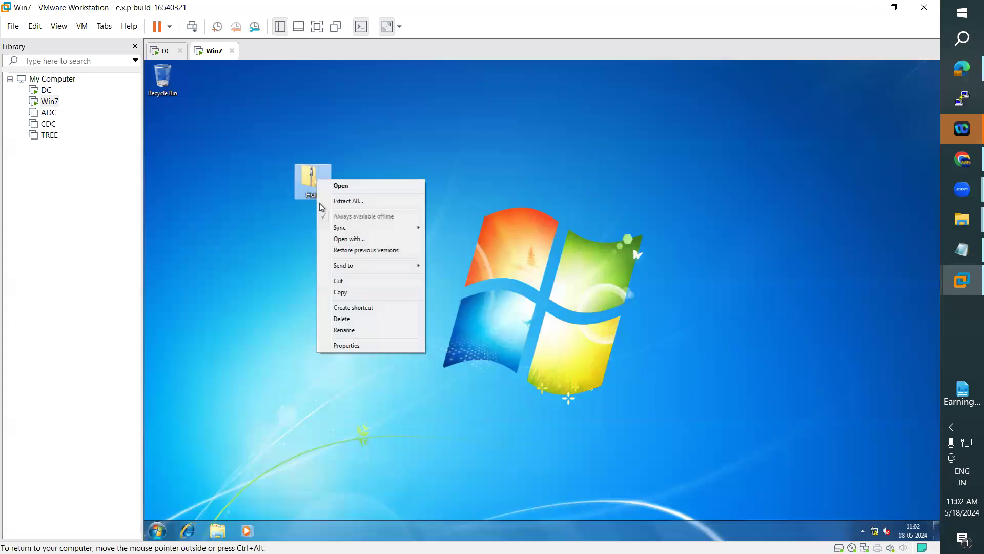
left_click(352, 345)
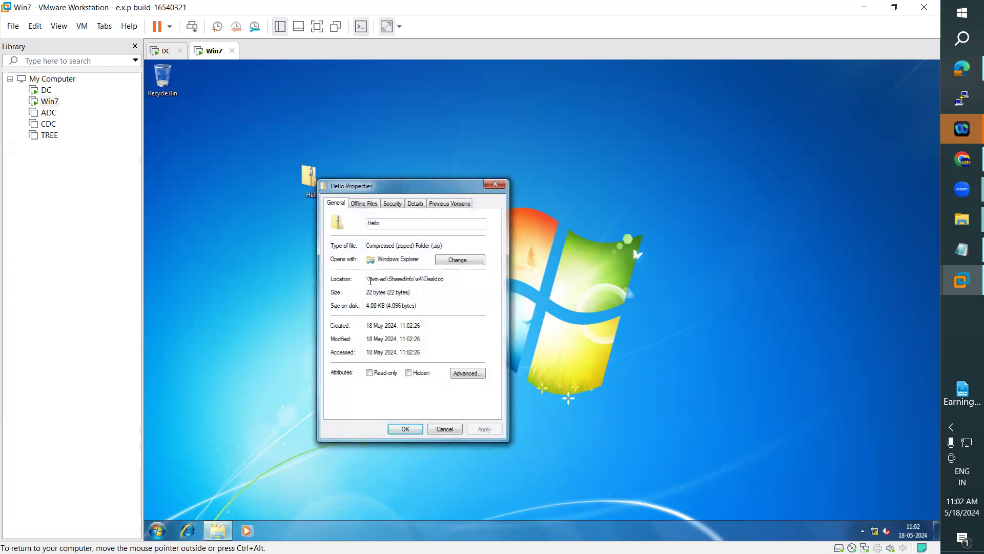
double_click(395, 280)
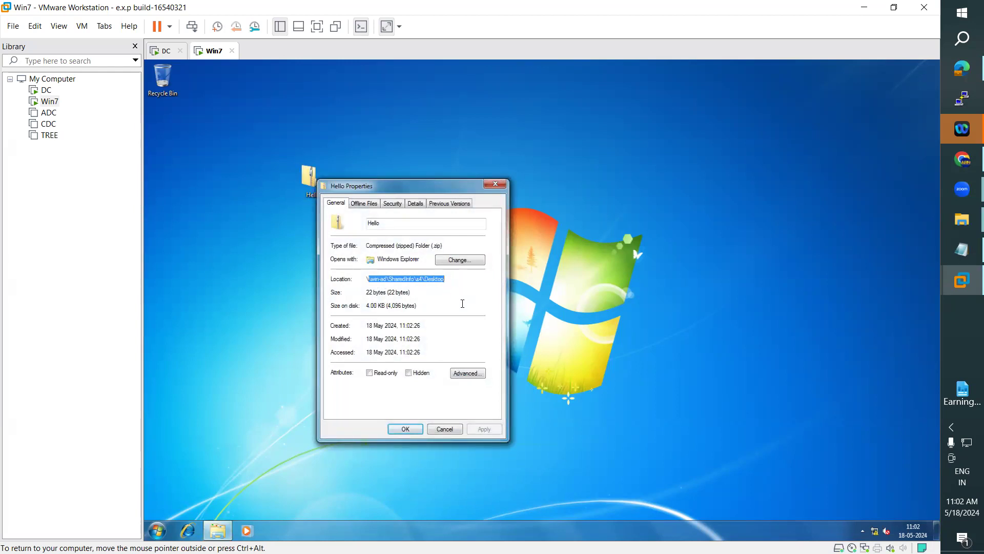
left_click_drag(409, 186, 655, 148)
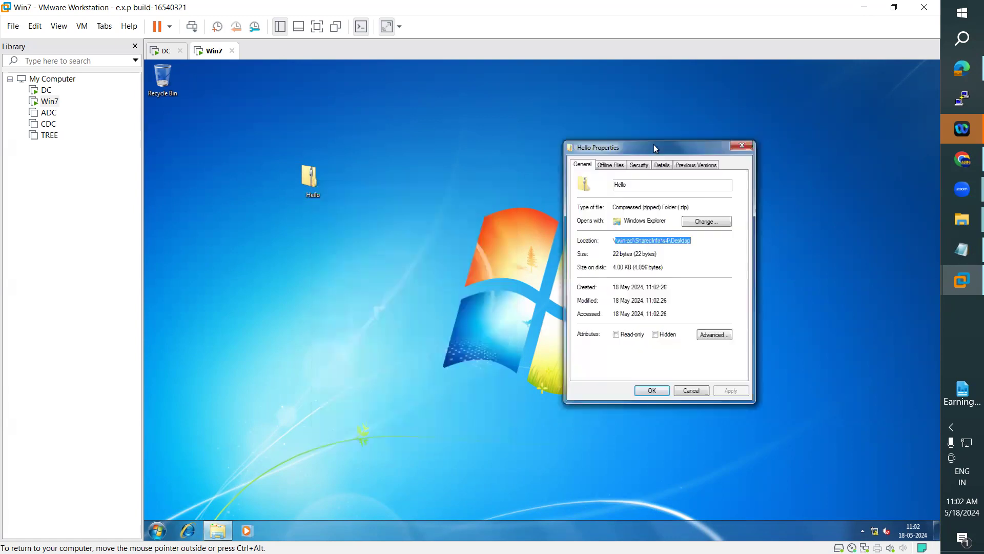
left_click(652, 245)
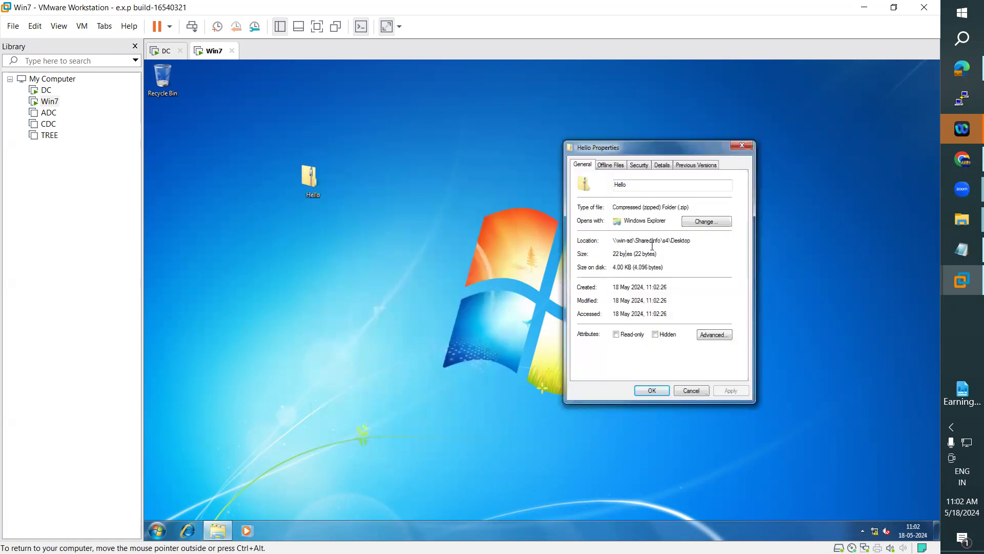
left_click_drag(636, 240, 662, 237)
left_click(744, 146)
Step: Log s4 off the Windows 7 guest and return to the Notepad notes
left_click(157, 531)
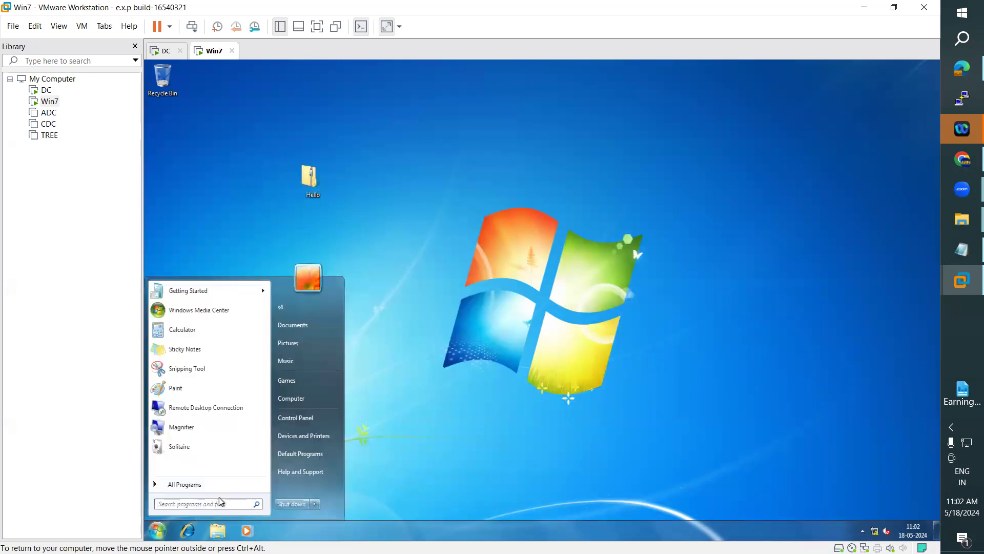
left_click(314, 504)
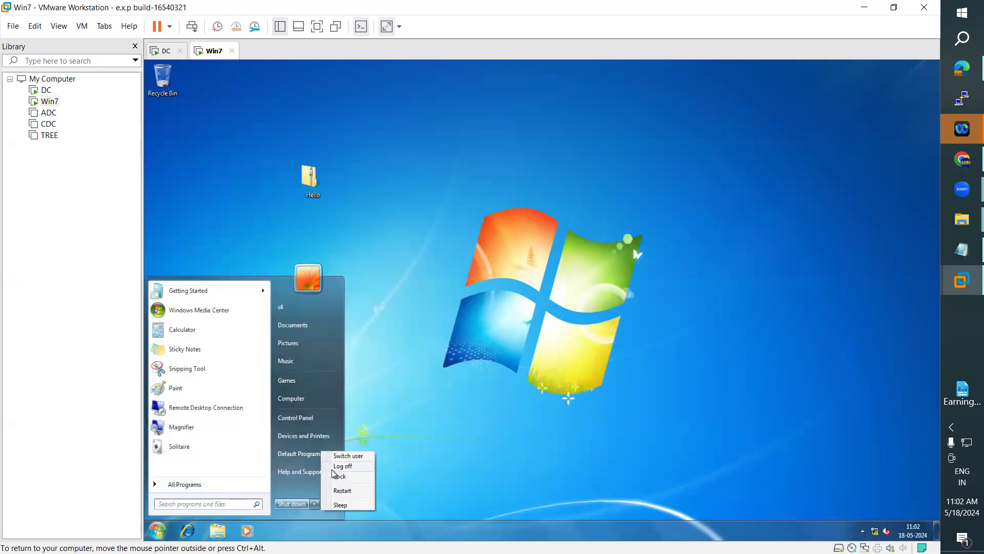
left_click(335, 469)
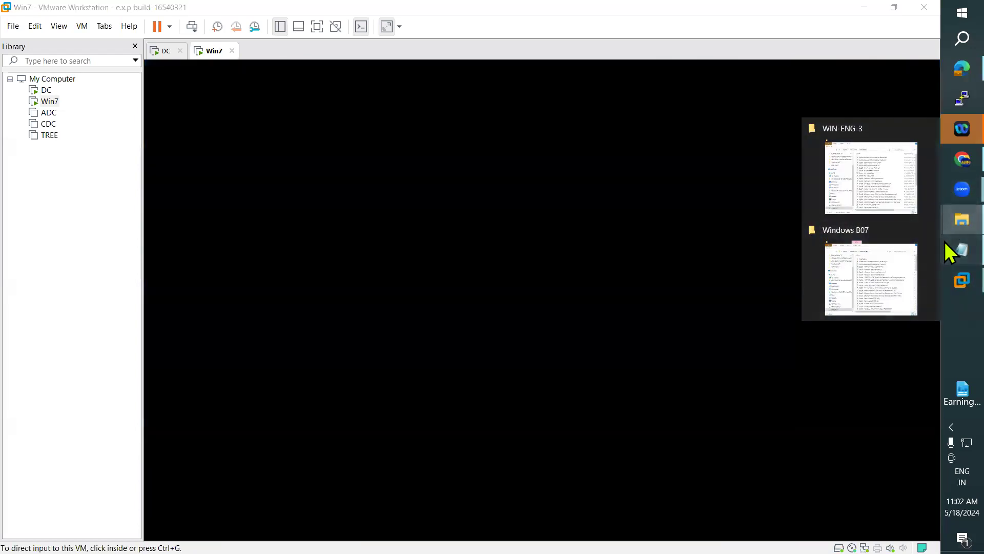
left_click(947, 244)
Step: Scroll to the Auditing section and highlight the lines explaining audit policy and auditing activities
scroll(241, 263, "down", 3)
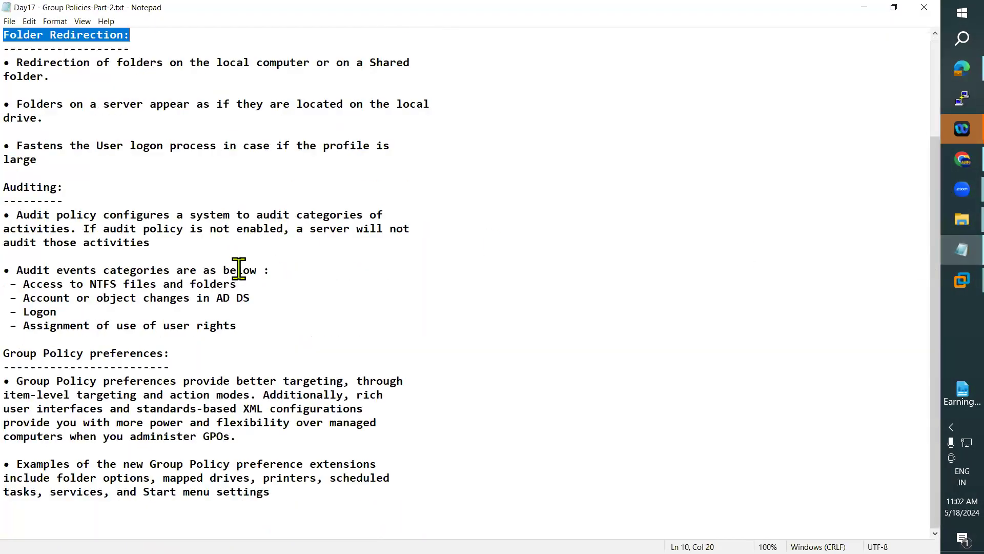
left_click(7, 188)
left_click(314, 328, "shift")
left_click(362, 283)
left_click_drag(17, 215, 410, 213)
left_click_drag(11, 229, 282, 229)
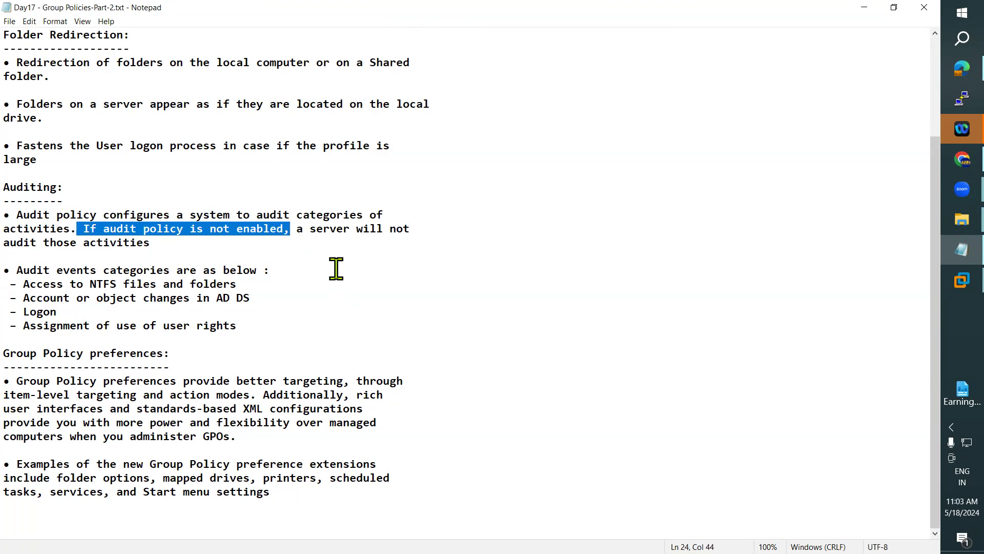
left_click(336, 269)
left_click_drag(4, 242, 181, 251)
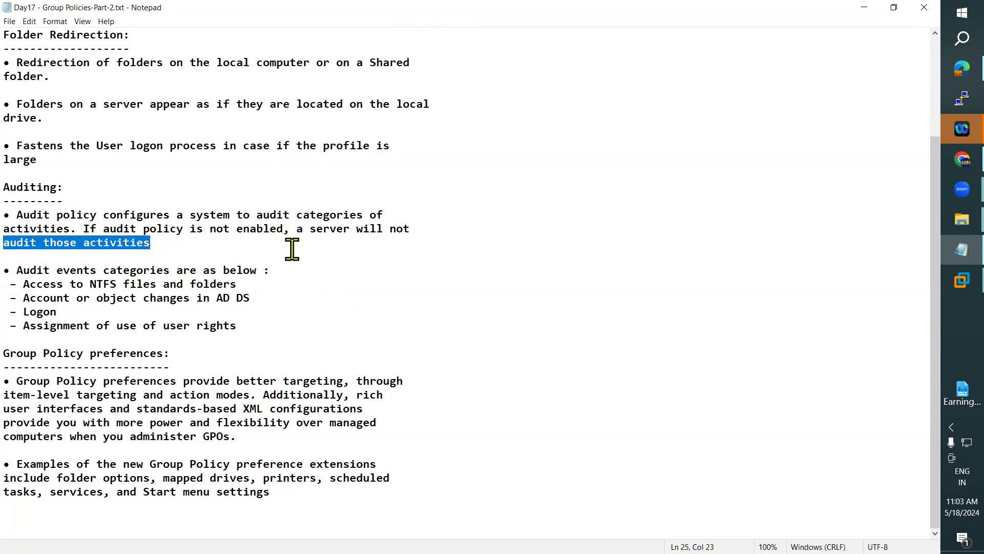
left_click(292, 251)
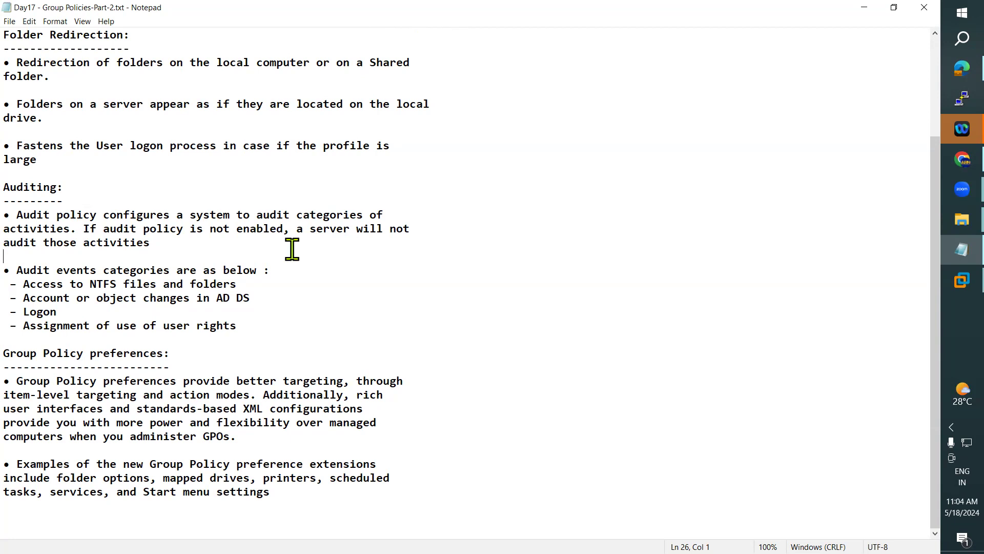
Step: Switch from the Notepad notes to the DC virtual machine, showing Active Directory Users and Computers
left_click(946, 286)
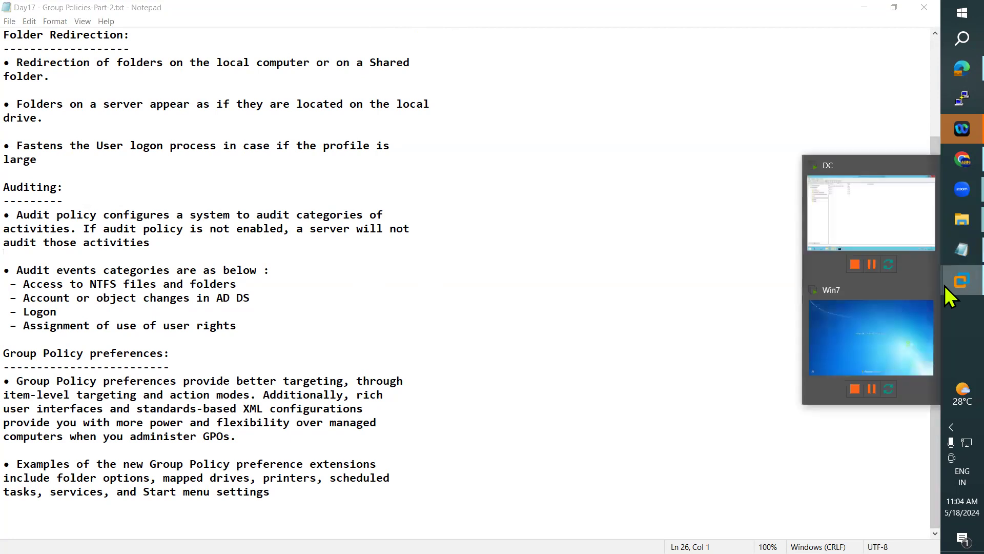
left_click(863, 226)
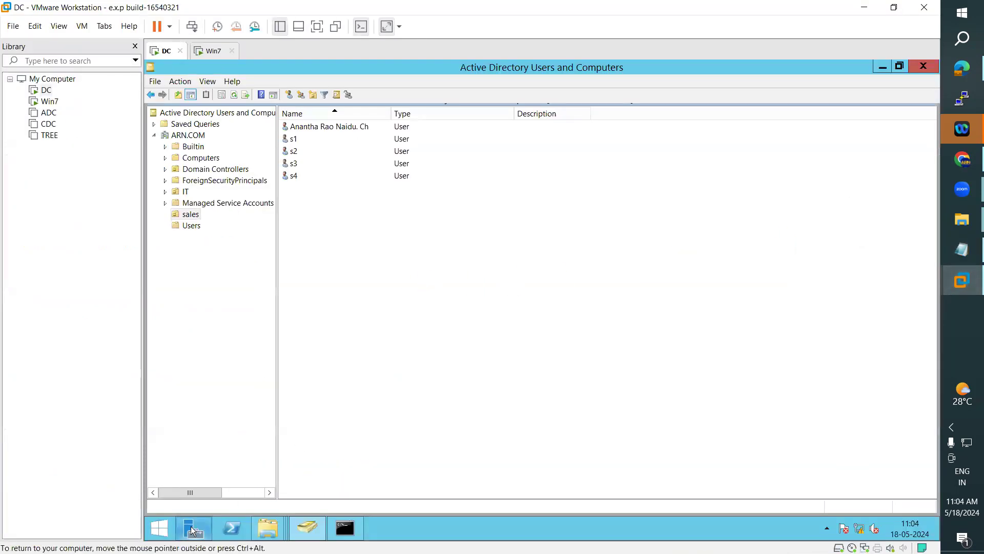
Step: Launch Event Viewer from Server Manager's Tools menu and open the Windows Logs Application log
left_click(193, 531)
left_click(846, 95)
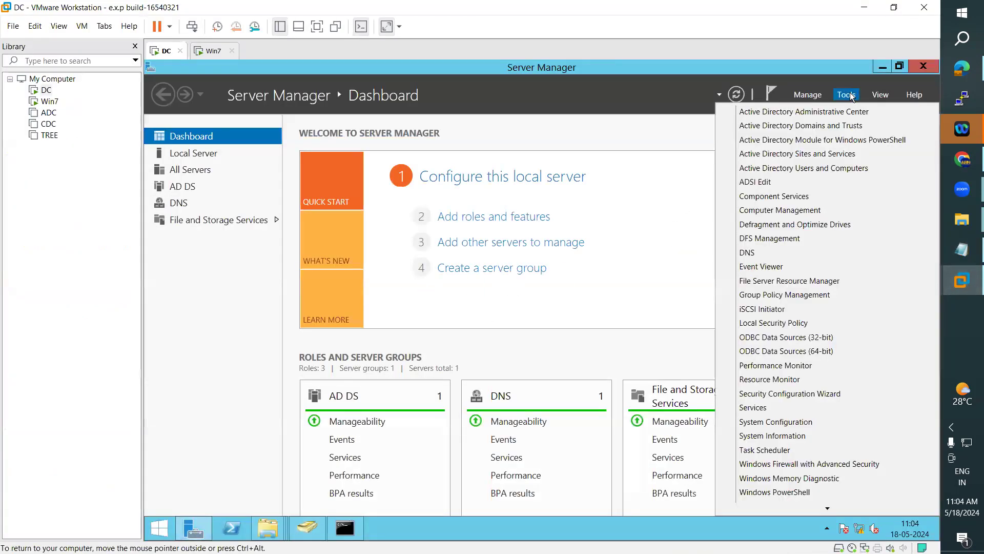
left_click(763, 270)
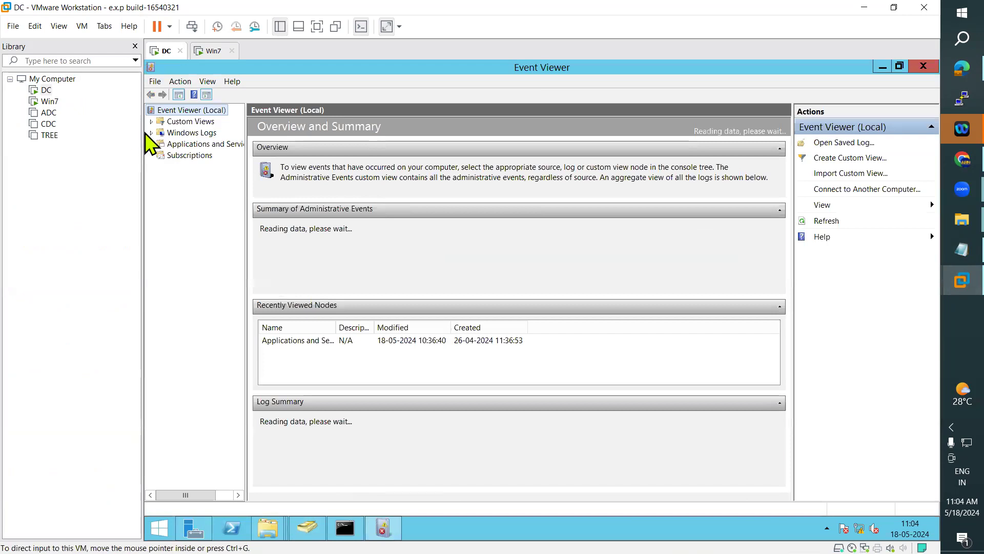
left_click(151, 133)
left_click(197, 145)
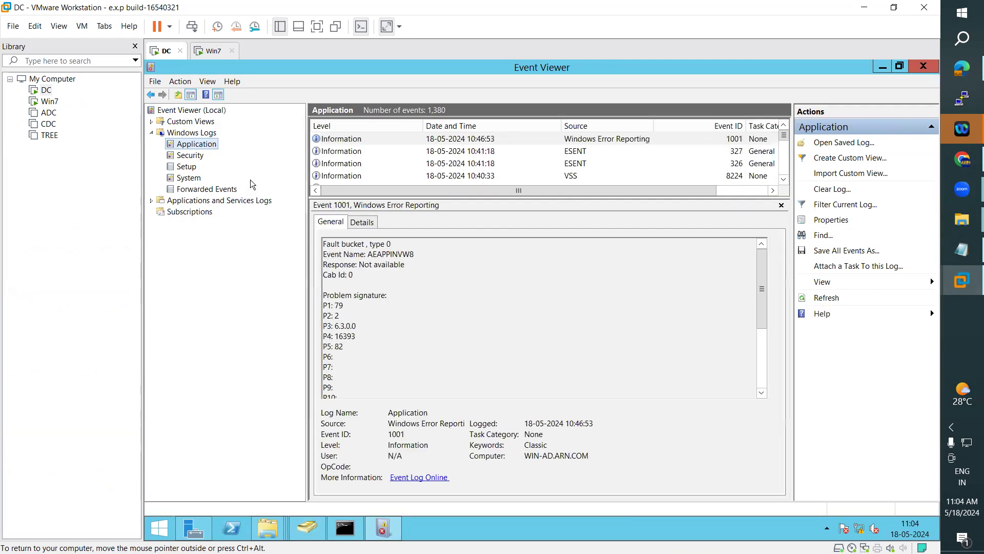
Step: Browse the other Windows and service logs, then return to Application and enlarge its event list
left_click(185, 160)
left_click(187, 168)
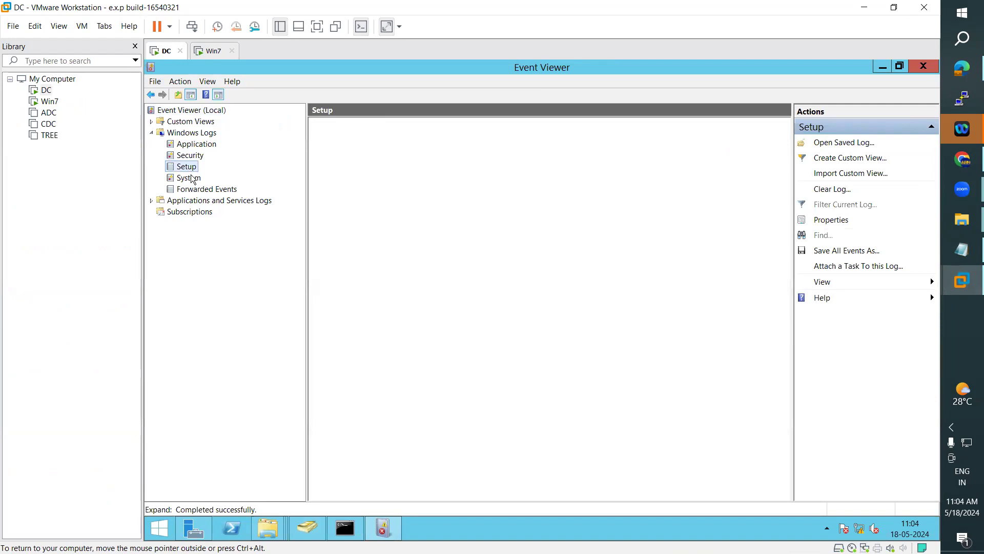
left_click(193, 179)
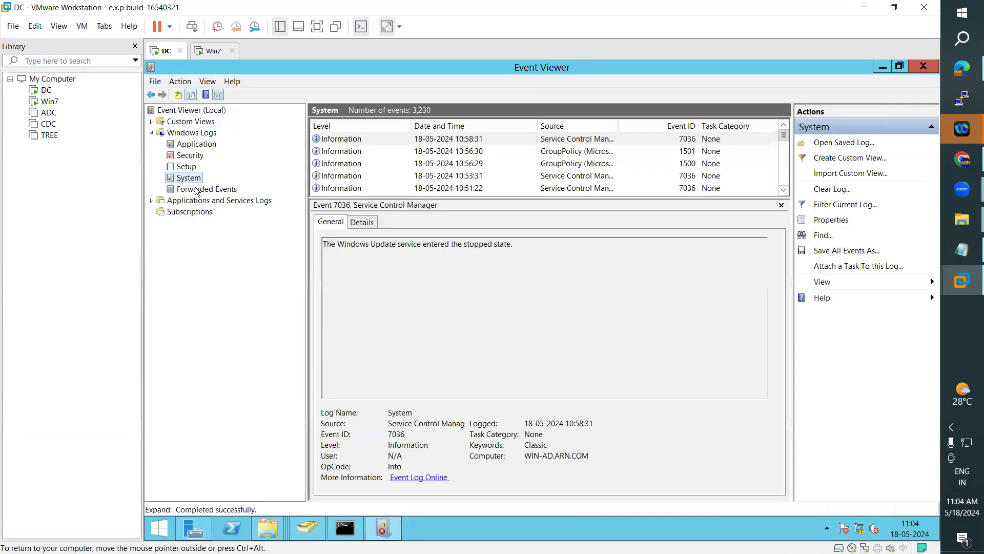
left_click(198, 189)
left_click(153, 201)
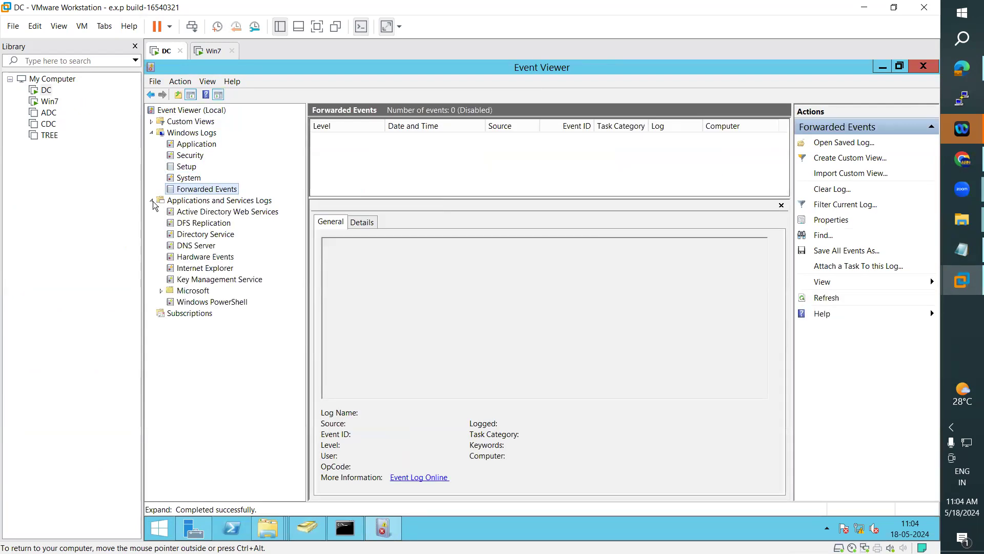
left_click(197, 212)
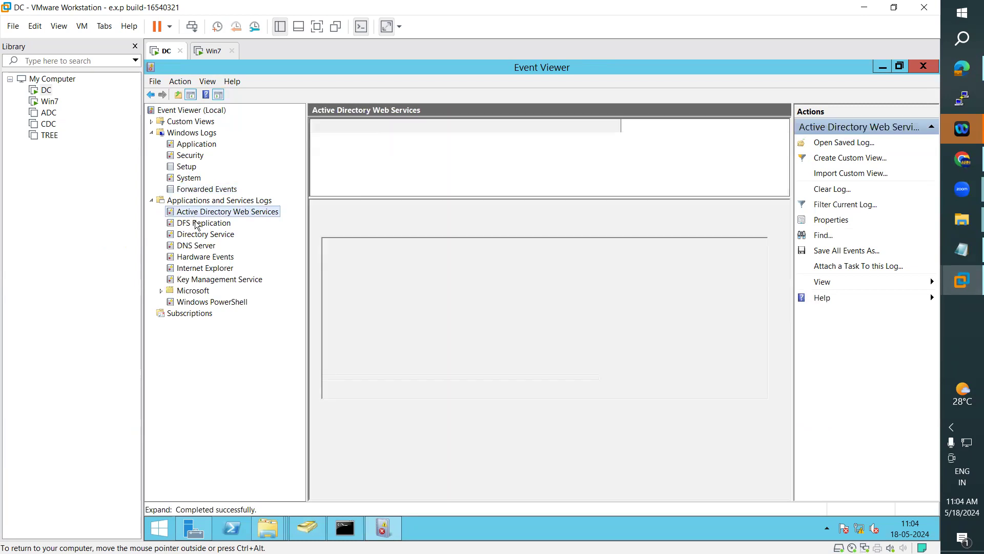
left_click(197, 224)
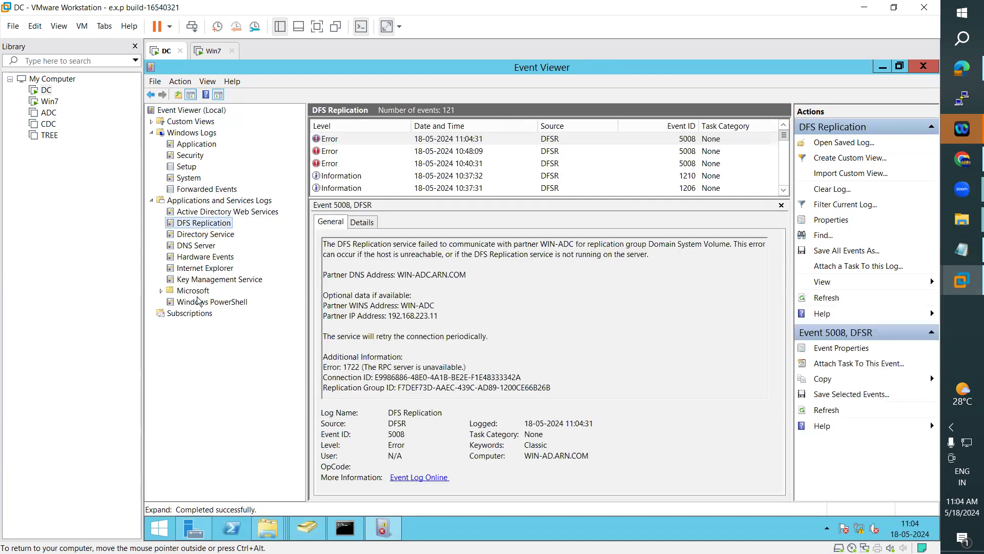
left_click(193, 145)
left_click_drag(484, 198, 490, 286)
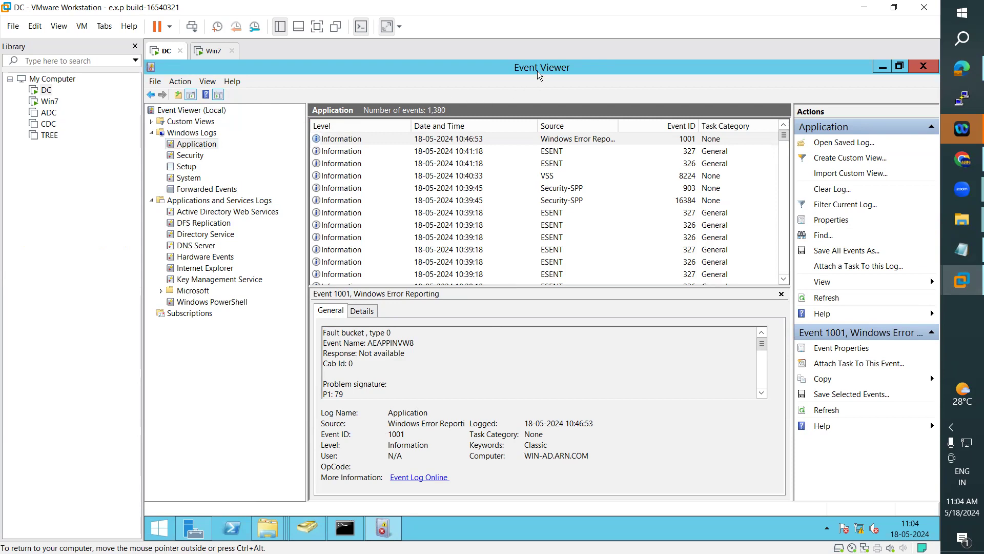
Step: Cycle twice through the Security, Setup, System and Forwarded Events logs, ending on Application
left_click(191, 155)
left_click(193, 171)
left_click(196, 179)
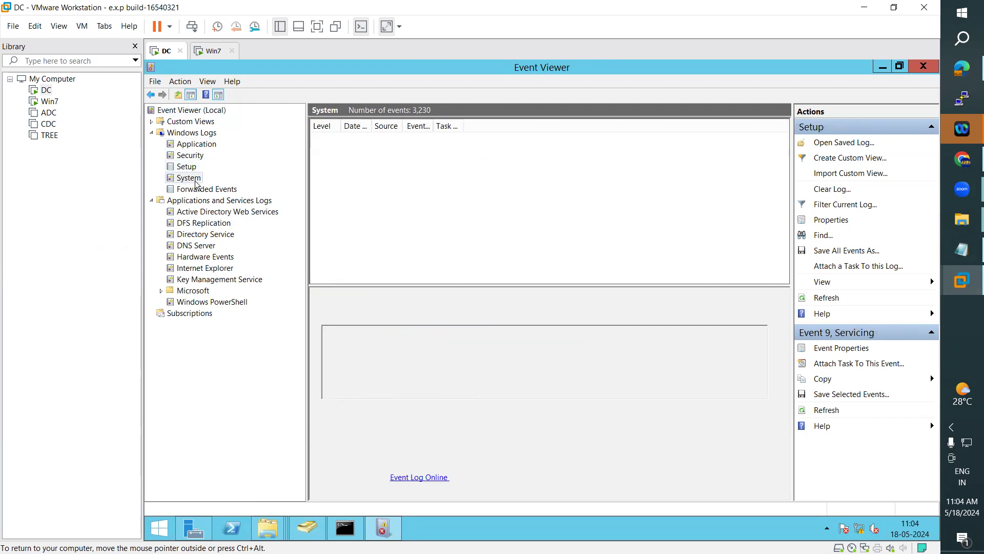
left_click(205, 189)
left_click(196, 144)
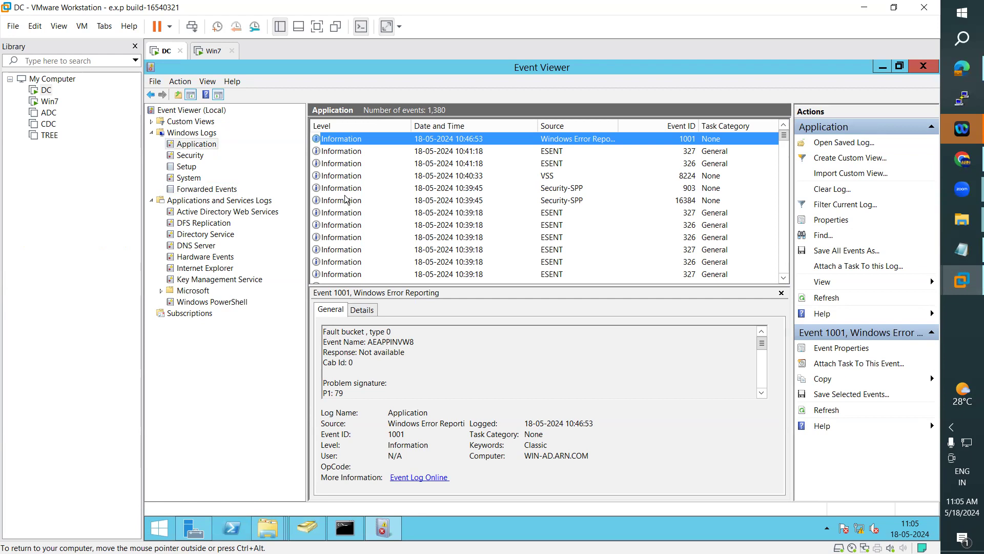
left_click(195, 155)
left_click(188, 167)
left_click(189, 177)
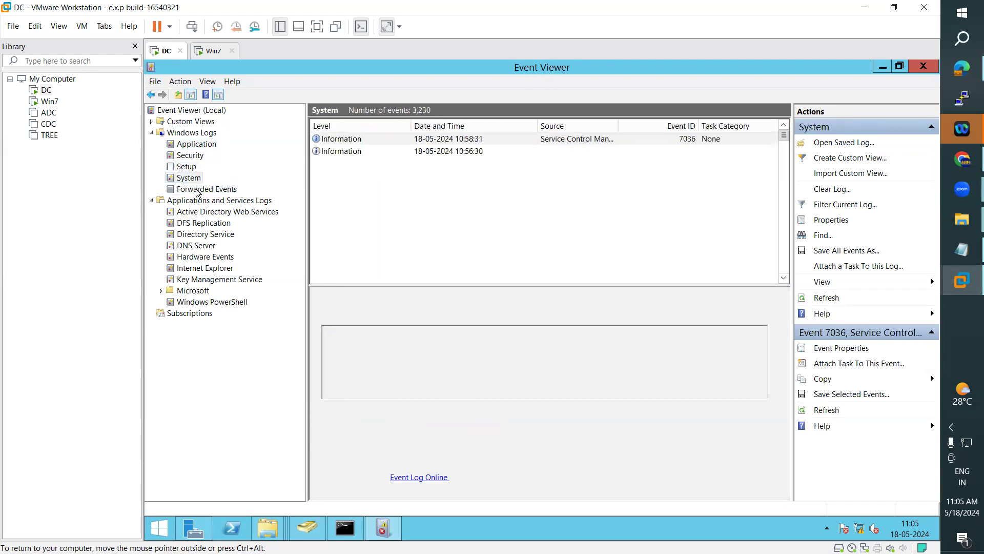
left_click(197, 189)
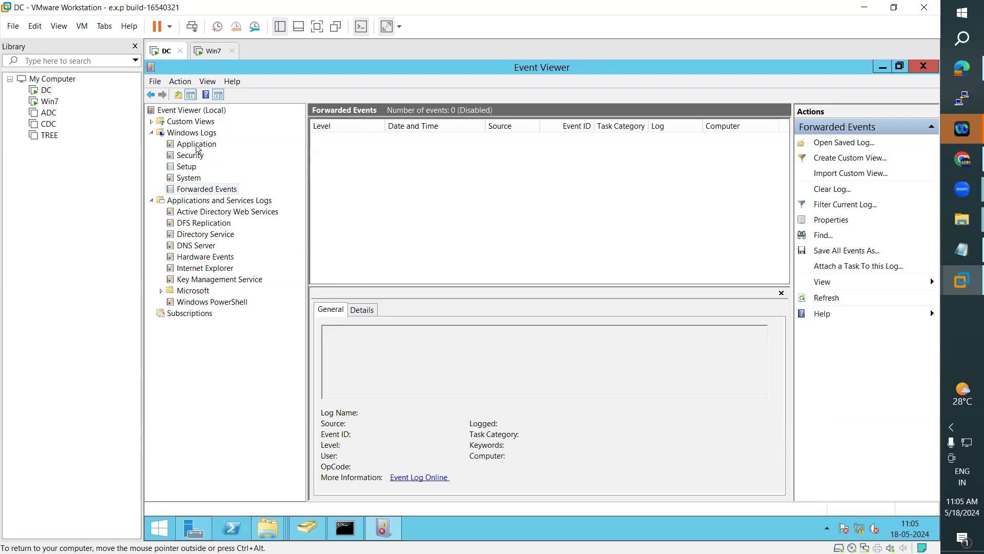
left_click(198, 148)
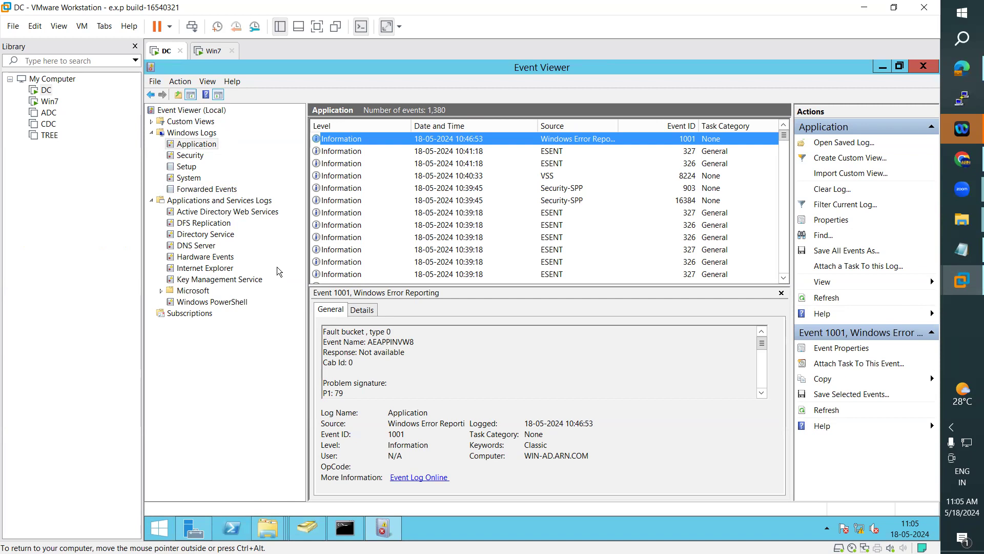
Step: Inspect the ESENT 327 event details, then return to the Group Policies notes in Notepad
left_click(377, 209)
scroll(376, 208, "down", 2)
scroll(376, 208, "down", 5)
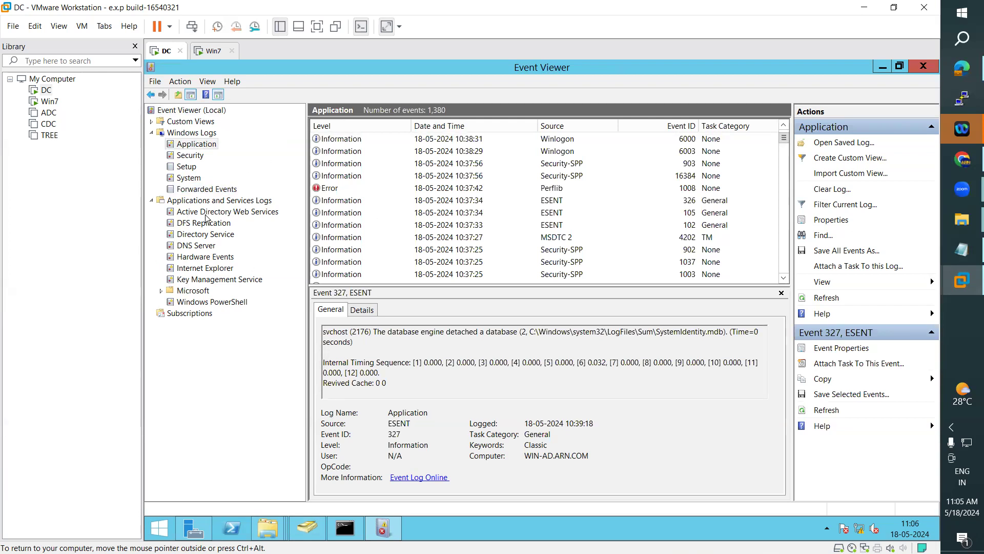
left_click(945, 250)
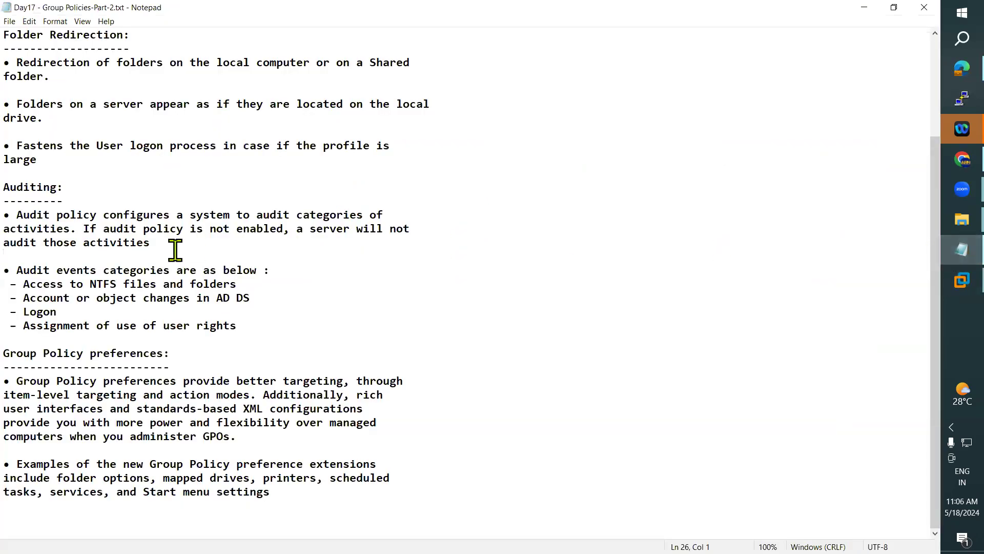
Step: Highlight the audit-policy bullet in the Auditing notes and head back to the DC machine
left_click_drag(17, 215, 213, 249)
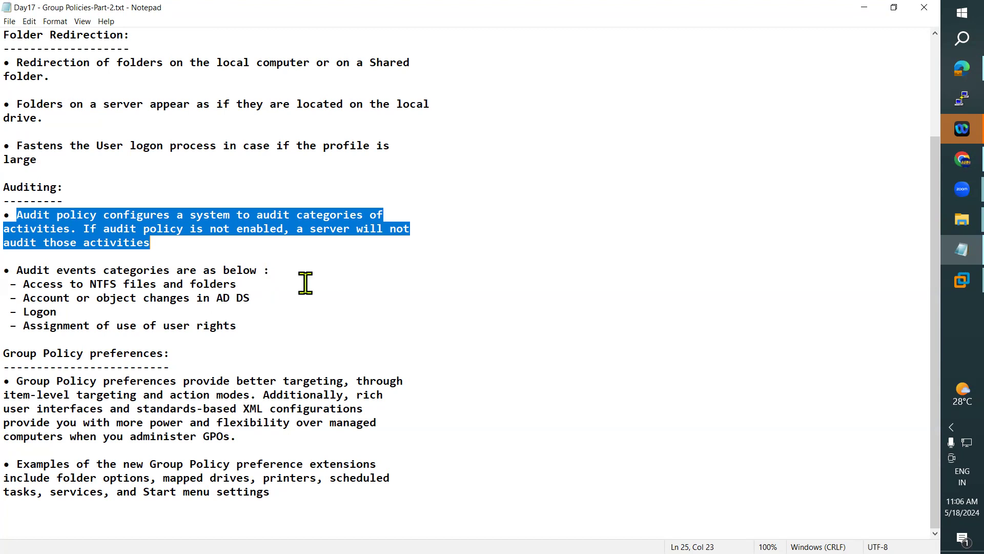
left_click(949, 282)
Step: View the Perflib error event in the DC's Application log, then bring up Active Directory Users and Computers
left_click(866, 247)
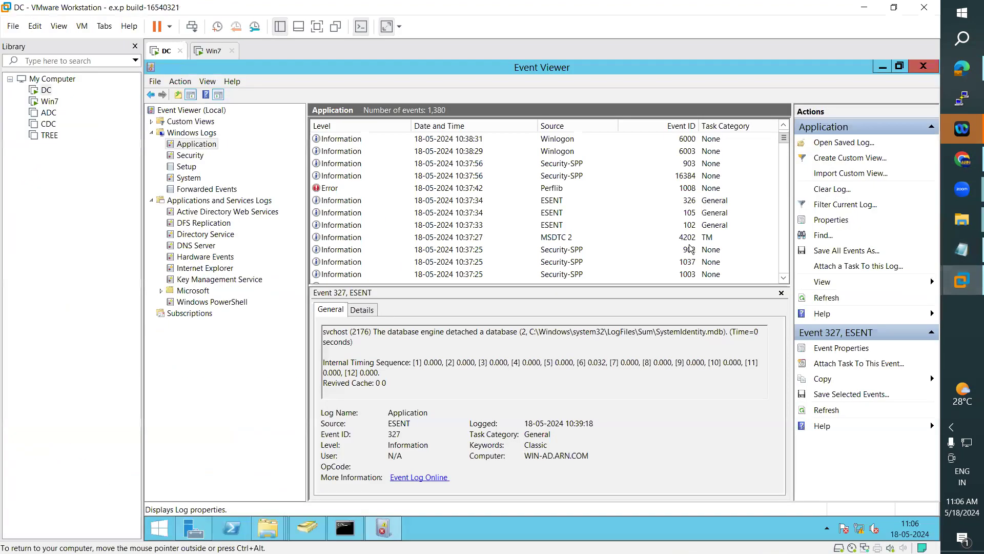
left_click(330, 188)
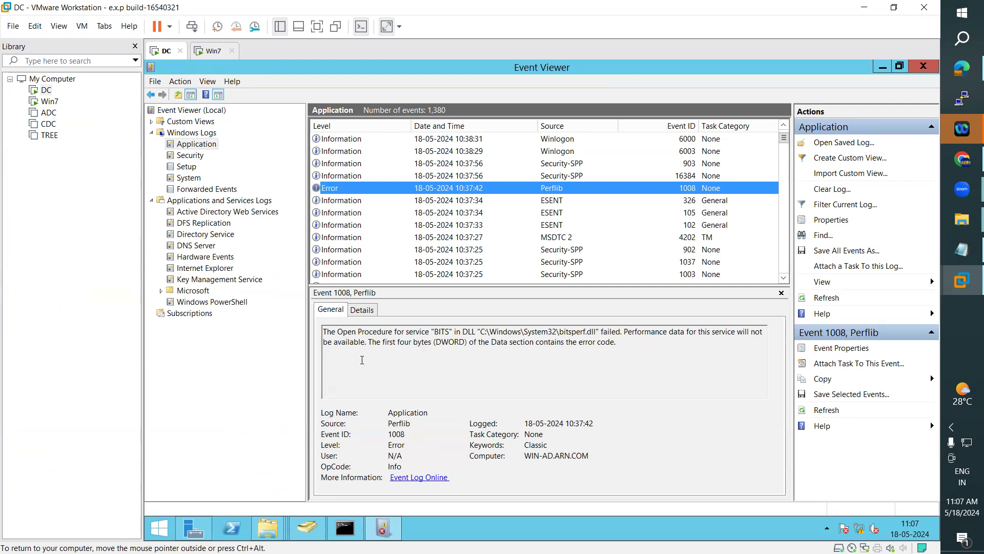
left_click(316, 533)
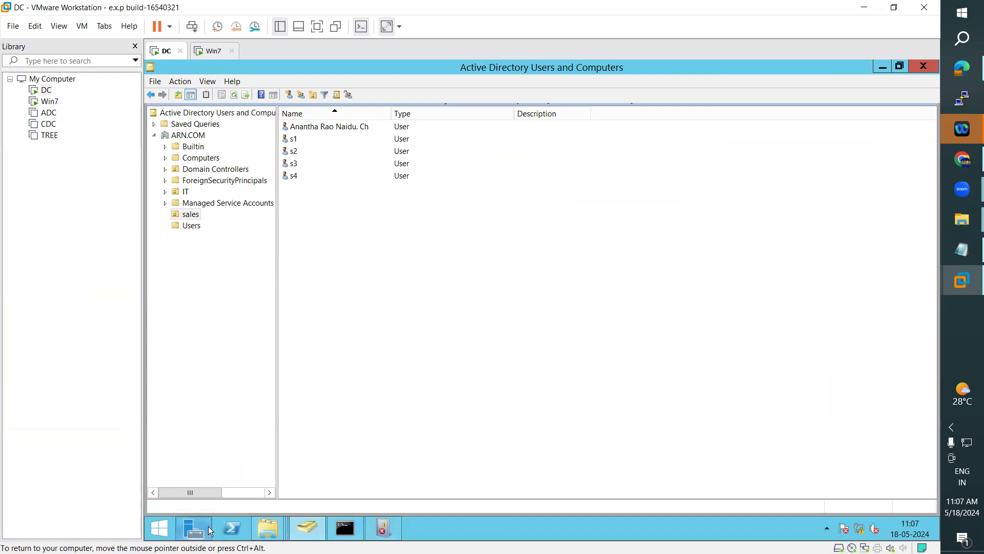
Step: Launch Group Policy Management and expand Domain Controllers to show its Default Domain Controllers Policy link
mouse_move(211, 525)
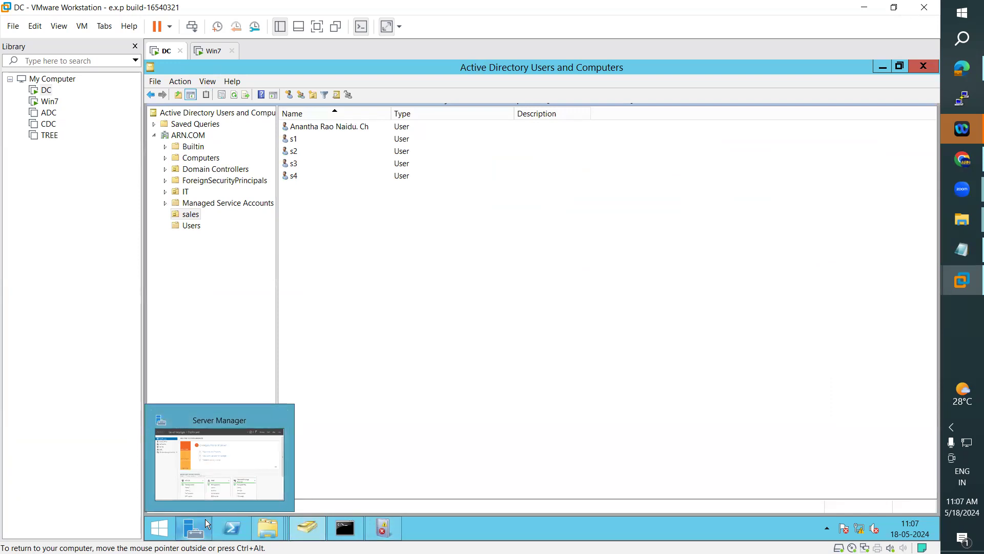
left_click(215, 463)
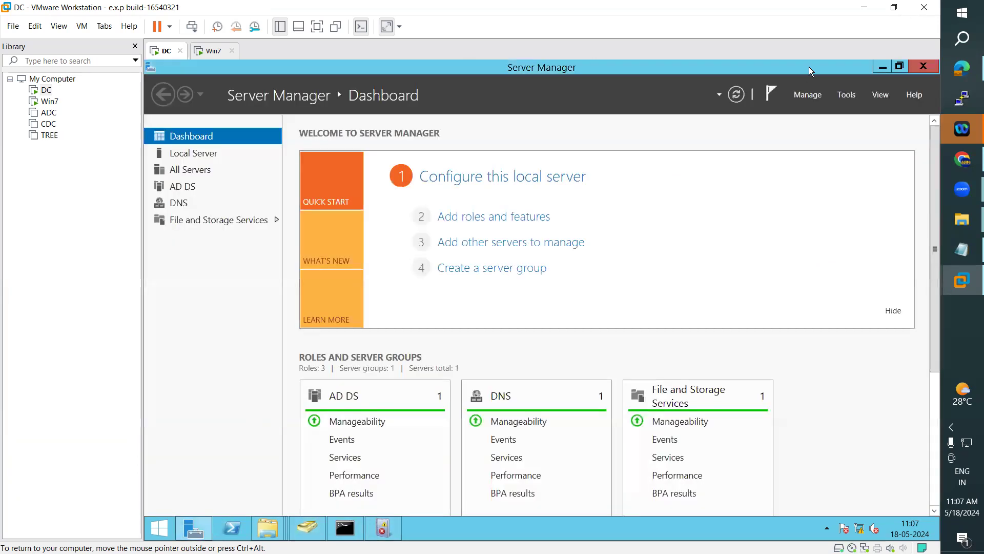
left_click(846, 94)
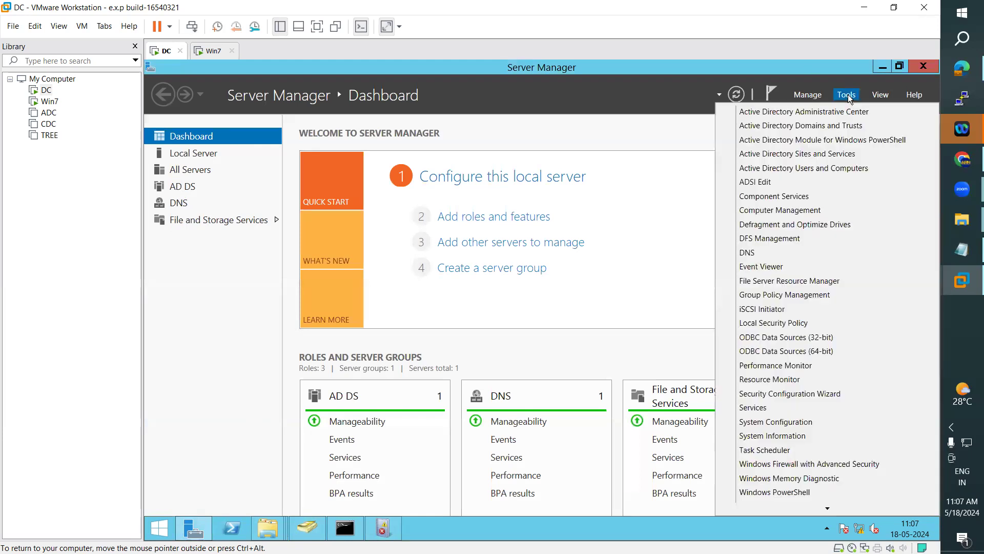
left_click(786, 295)
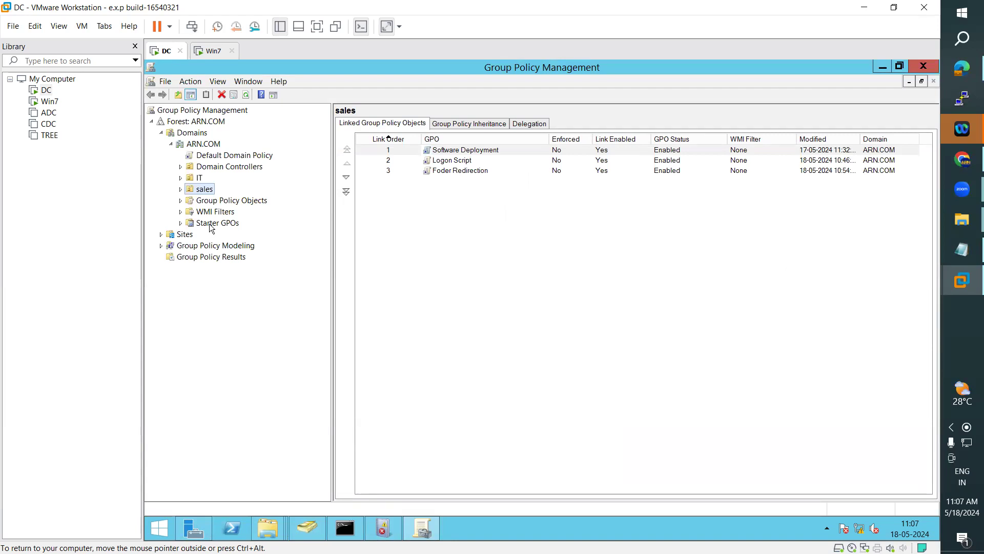
left_click(217, 169)
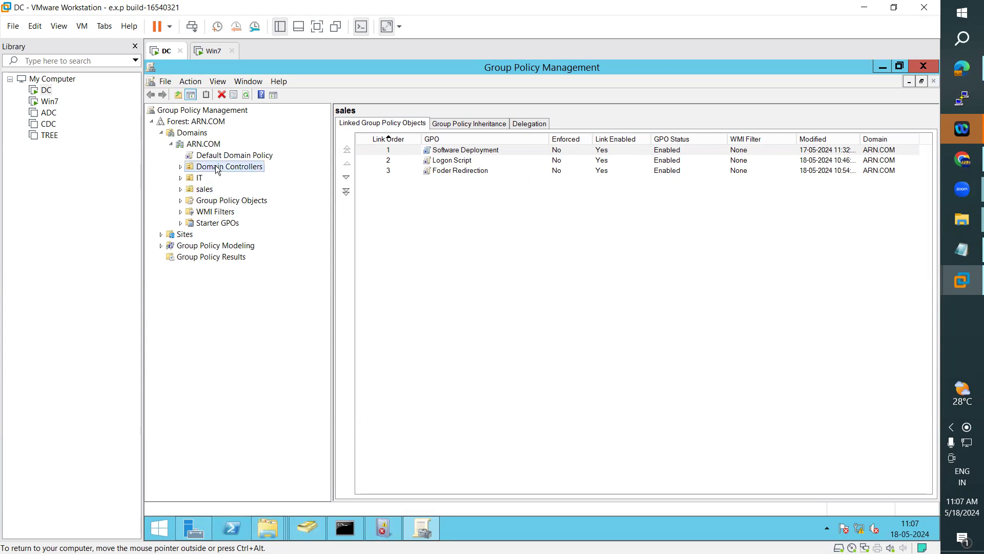
left_click(181, 166)
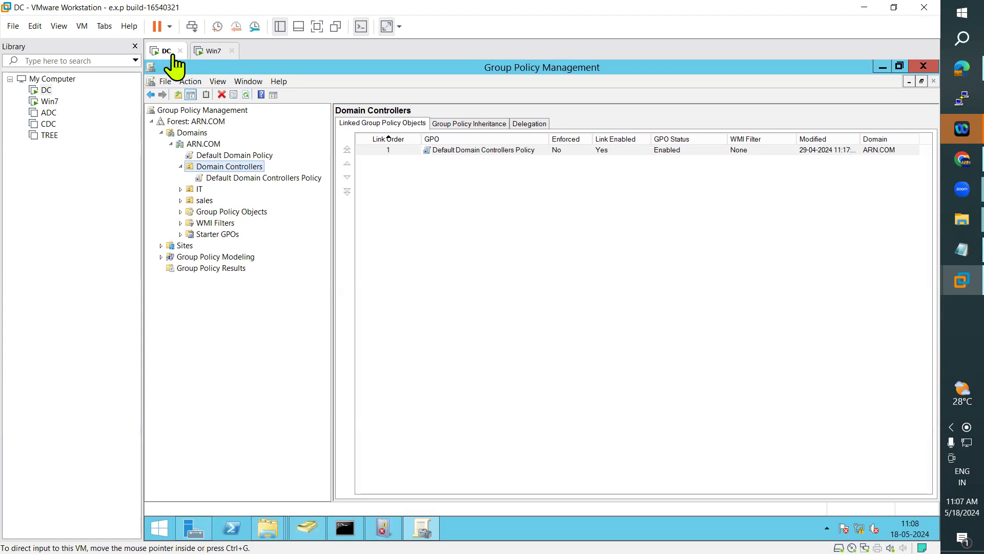
right_click(227, 173)
Step: Create a GPO named 'Auditing User Account Management' linked to Domain Controllers and edit it
left_click(251, 175)
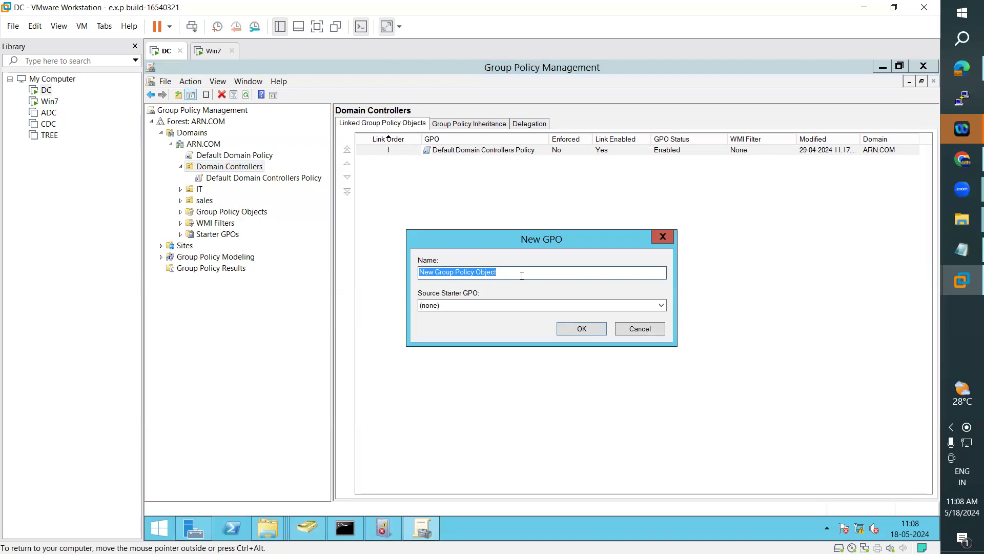
type("A")
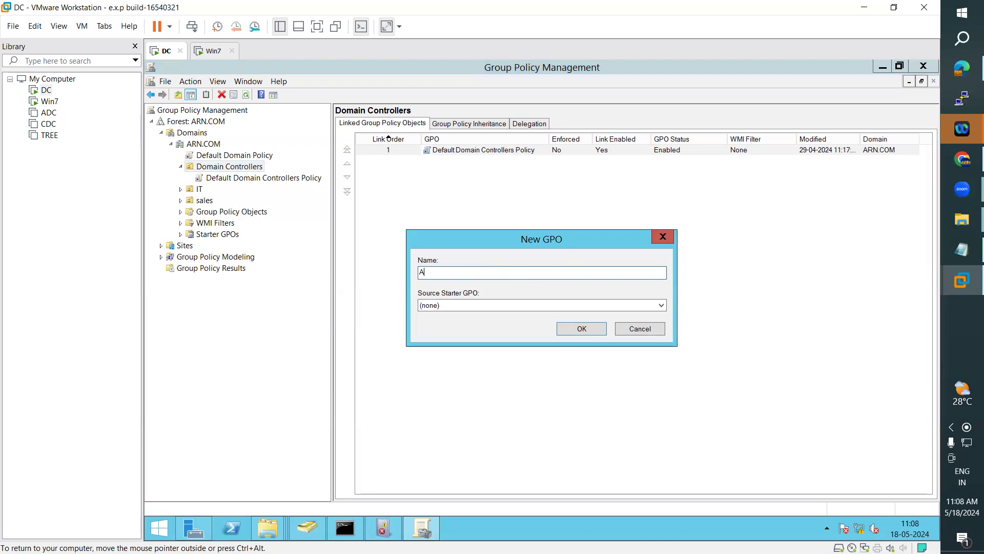
type("uditing User Account Management")
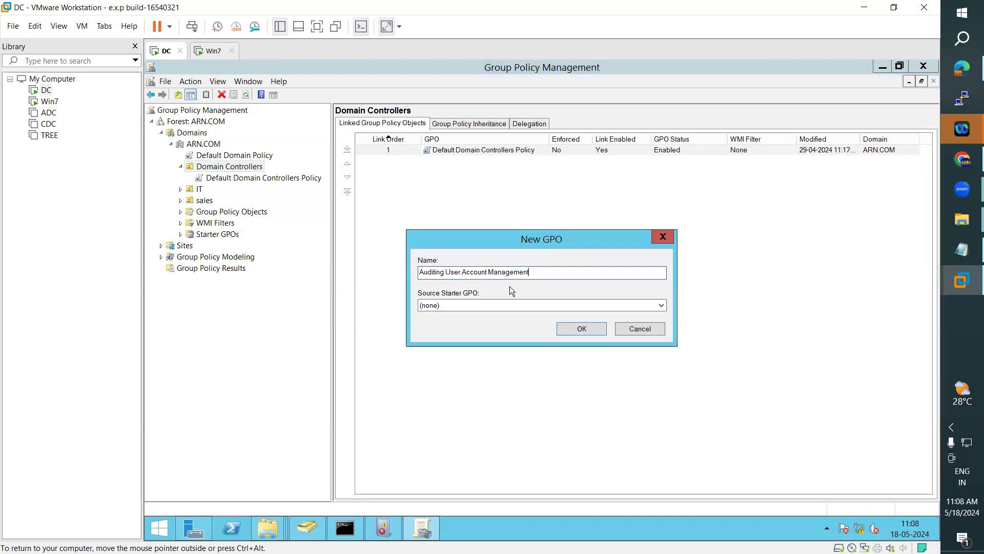
left_click(583, 330)
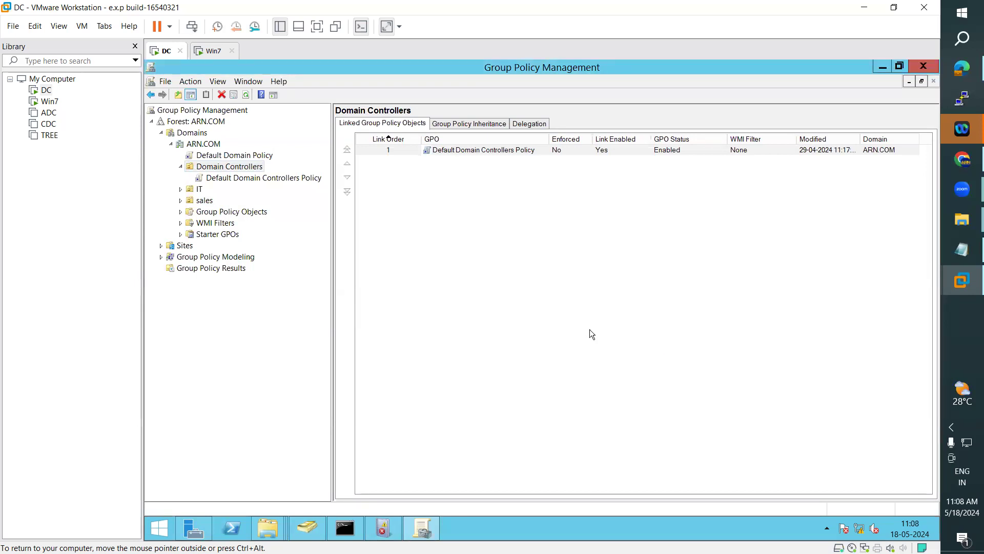
left_click(439, 161)
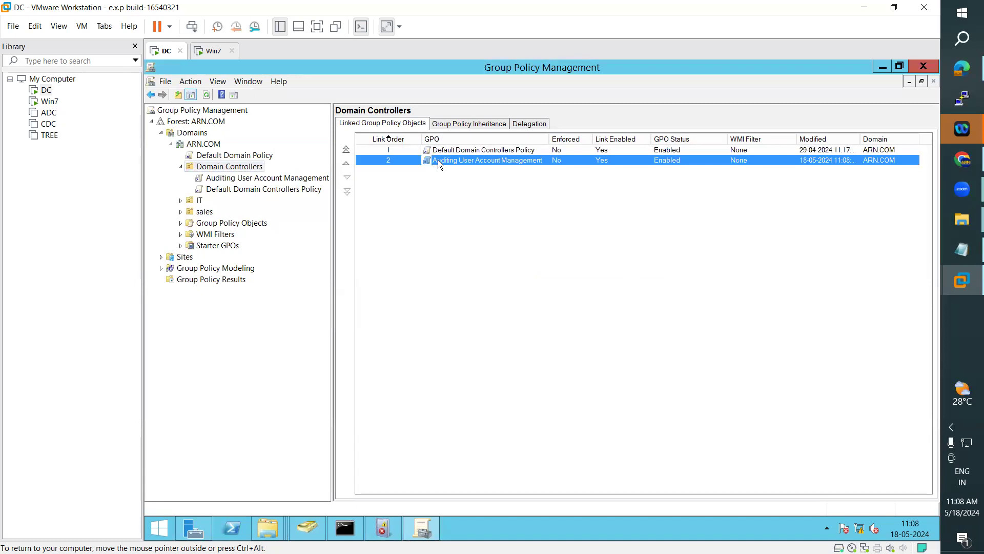
right_click(438, 161)
left_click(461, 169)
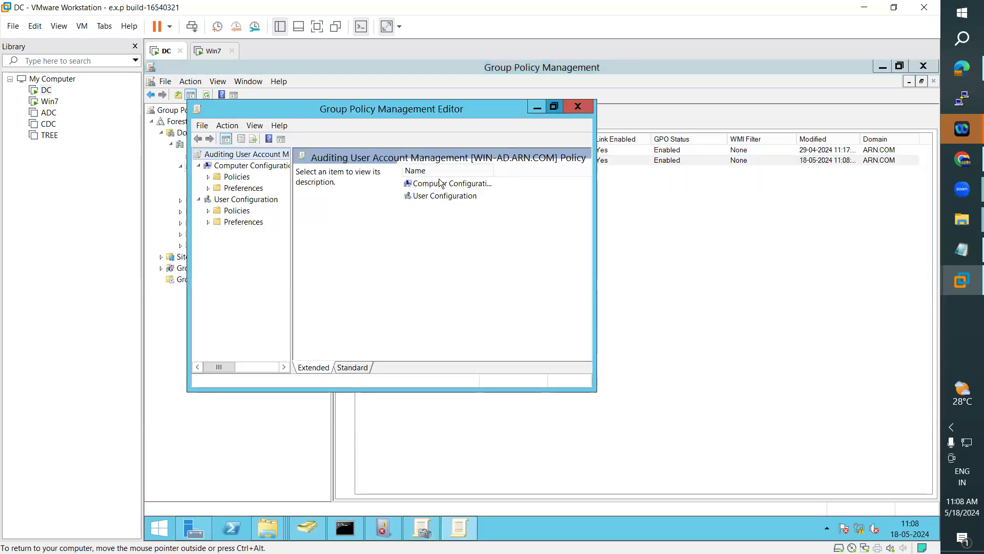
Step: Maximize the policy editor and expand Computer Configuration > Policies > Windows Settings > Security Settings
left_click(553, 106)
left_click_drag(244, 235, 314, 235)
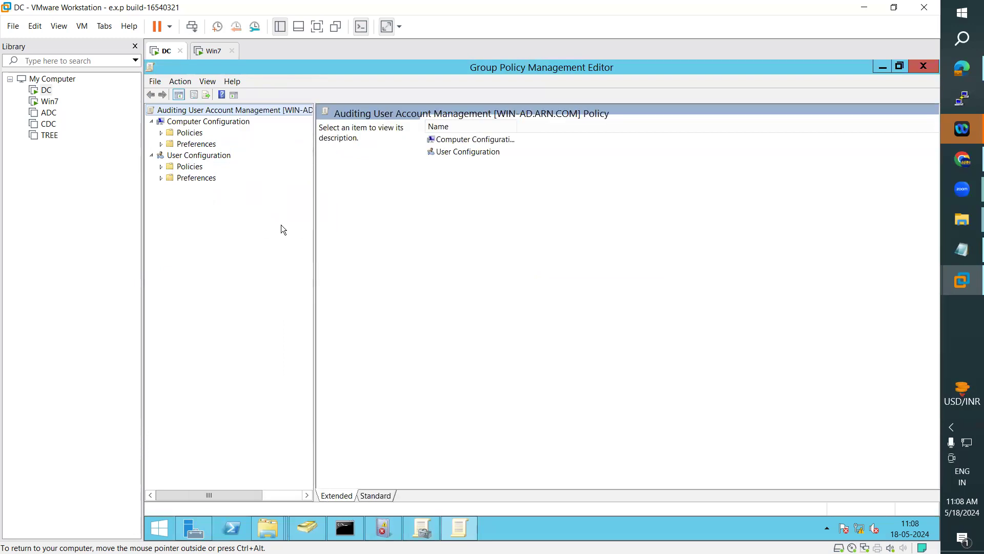
left_click(181, 123)
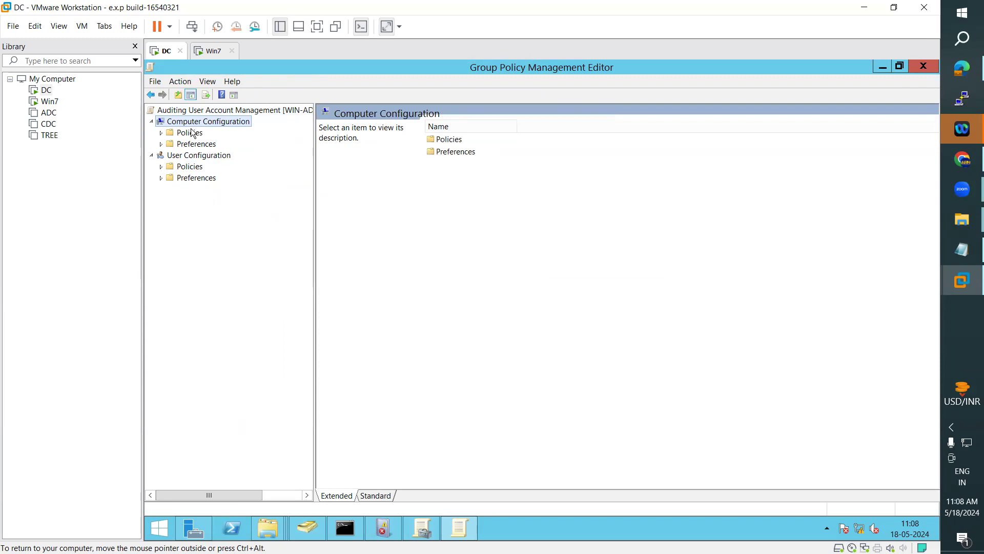
left_click(162, 132)
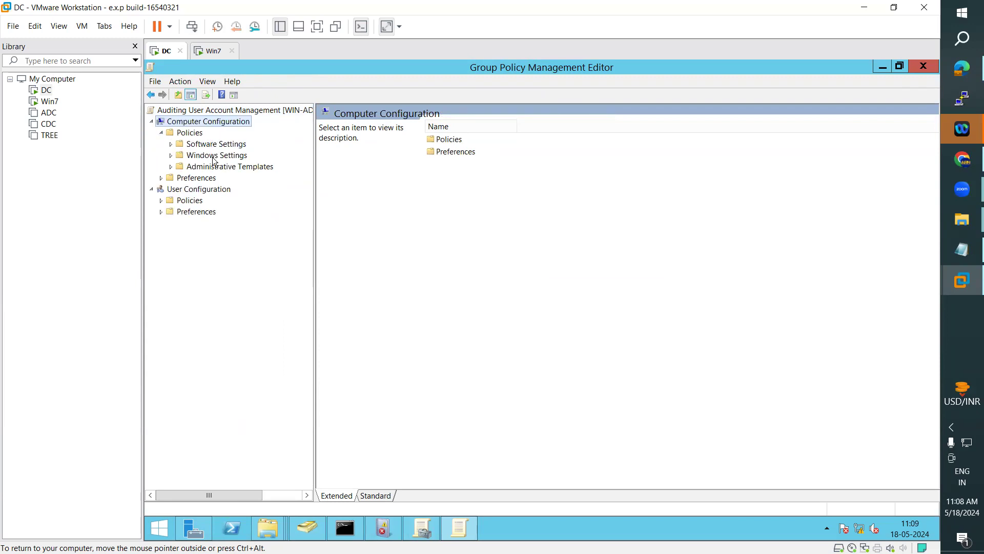
left_click(176, 155)
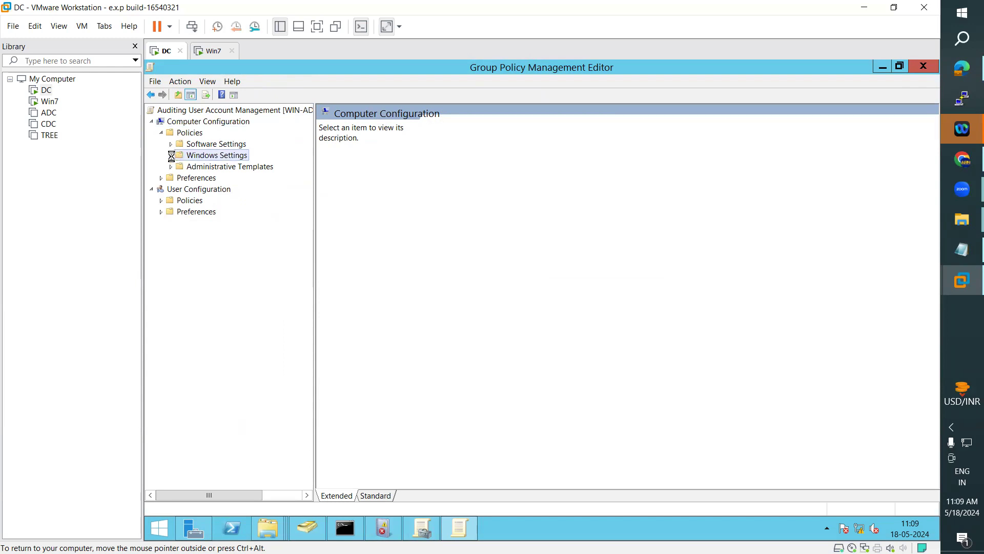
left_click(171, 156)
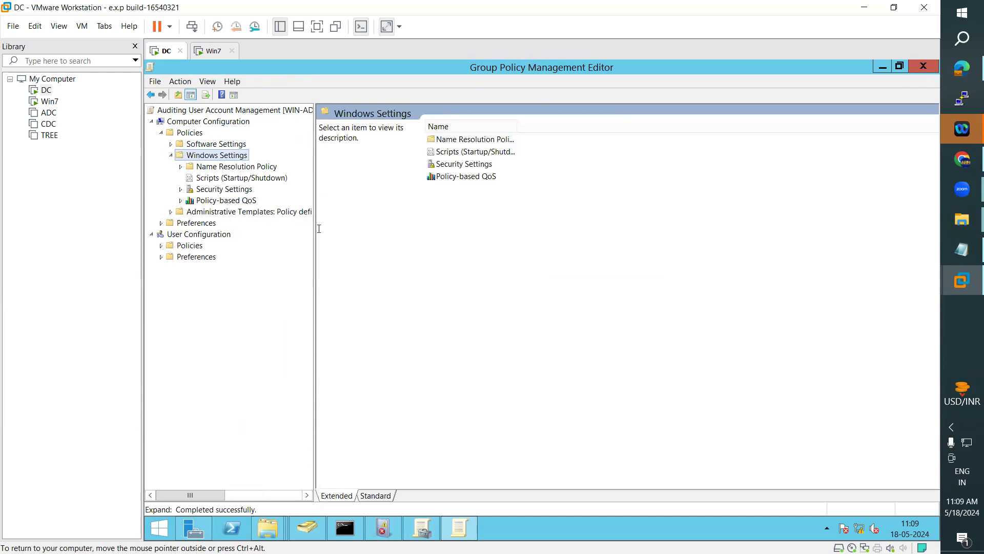
left_click_drag(344, 226, 361, 222)
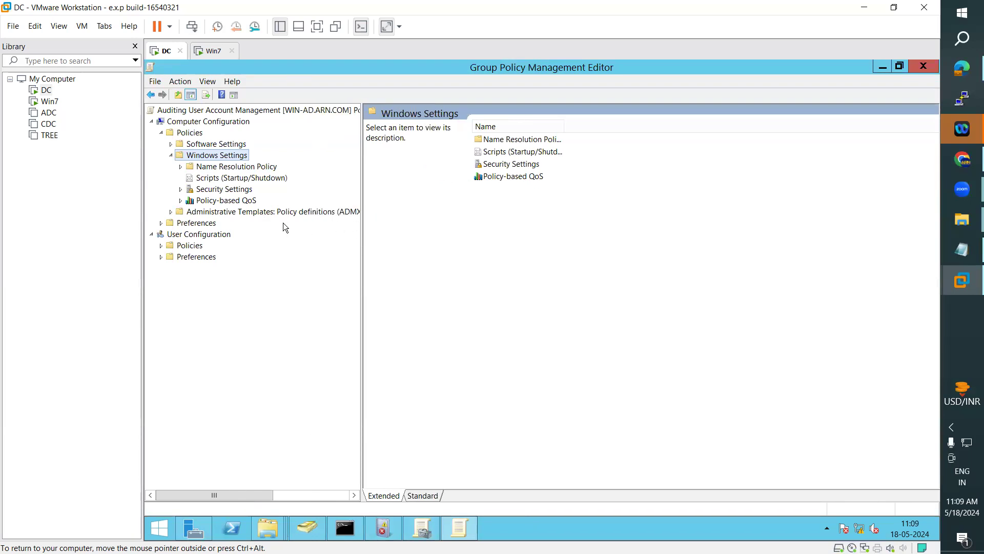
left_click(210, 189)
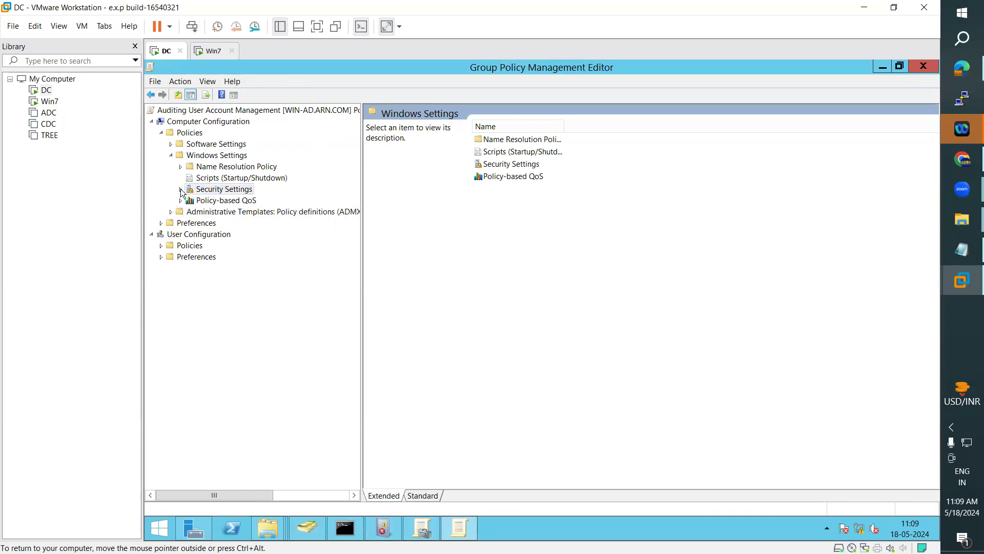
left_click(181, 189)
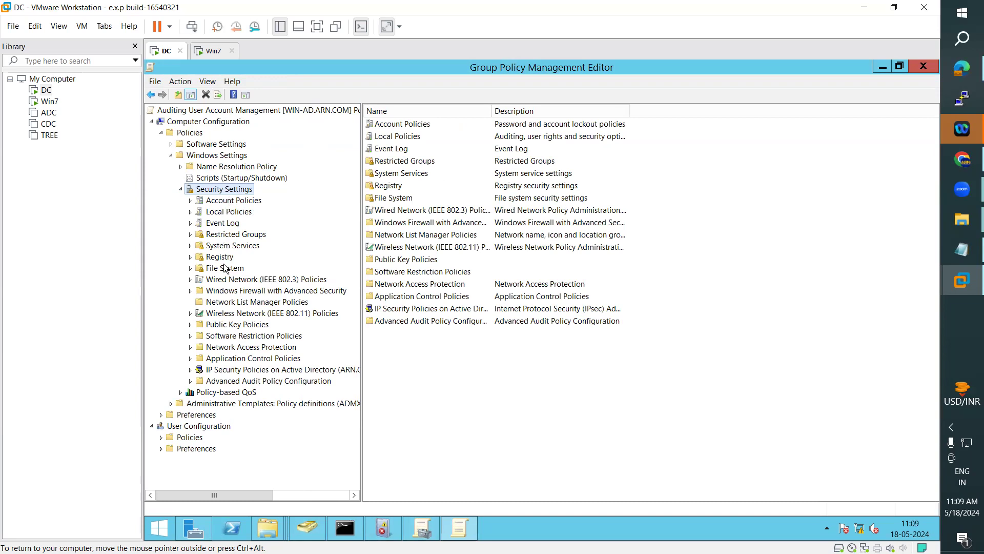
Step: Open Advanced Audit Policy Configuration > Audit Policies > Account Management and select Audit User Account Management
left_click(230, 381)
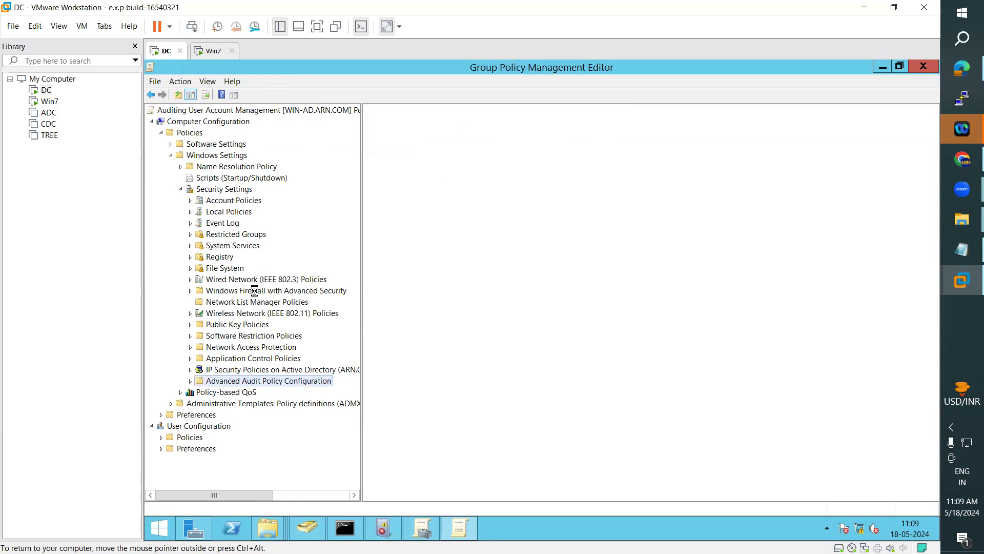
left_click(191, 381)
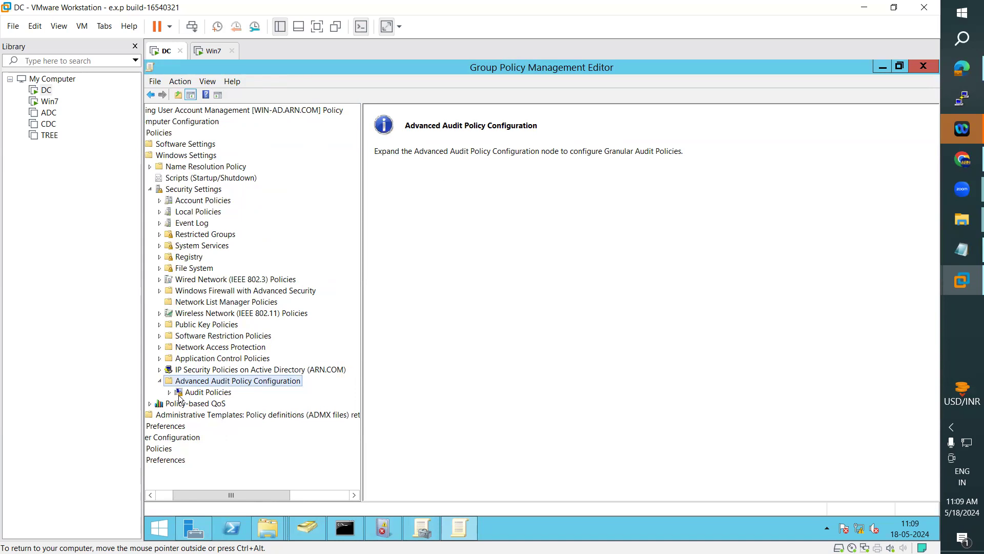
left_click(179, 395)
left_click(169, 392)
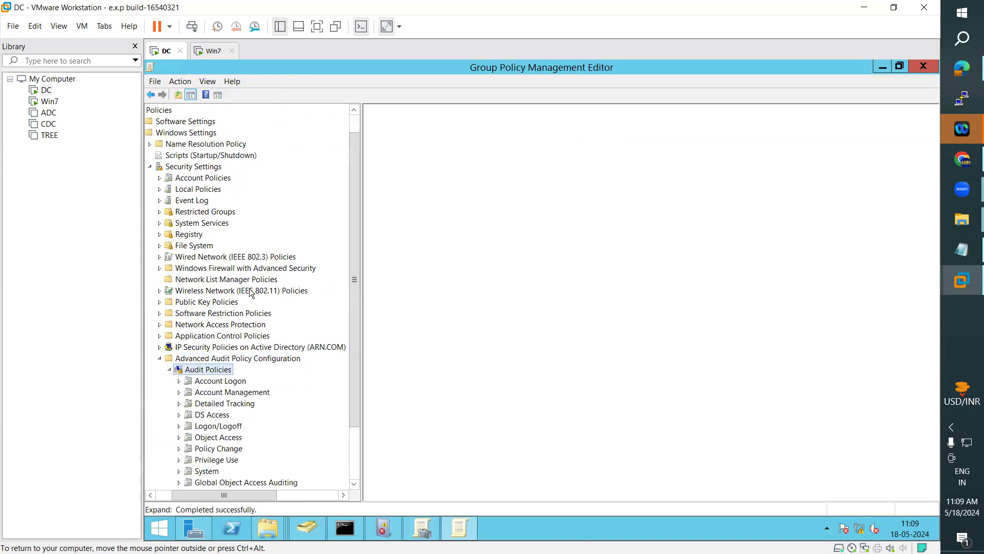
scroll(251, 308, "down", 2)
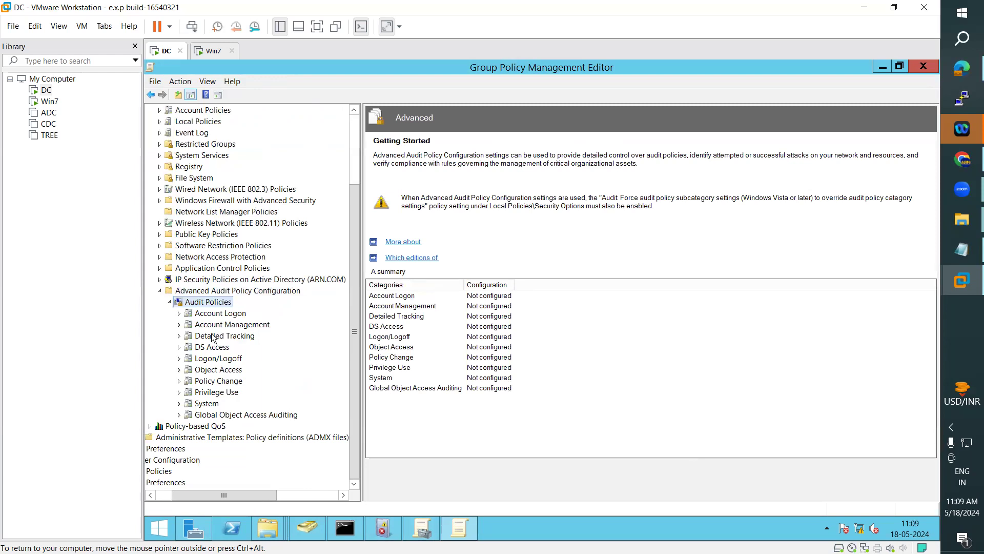
left_click(189, 327)
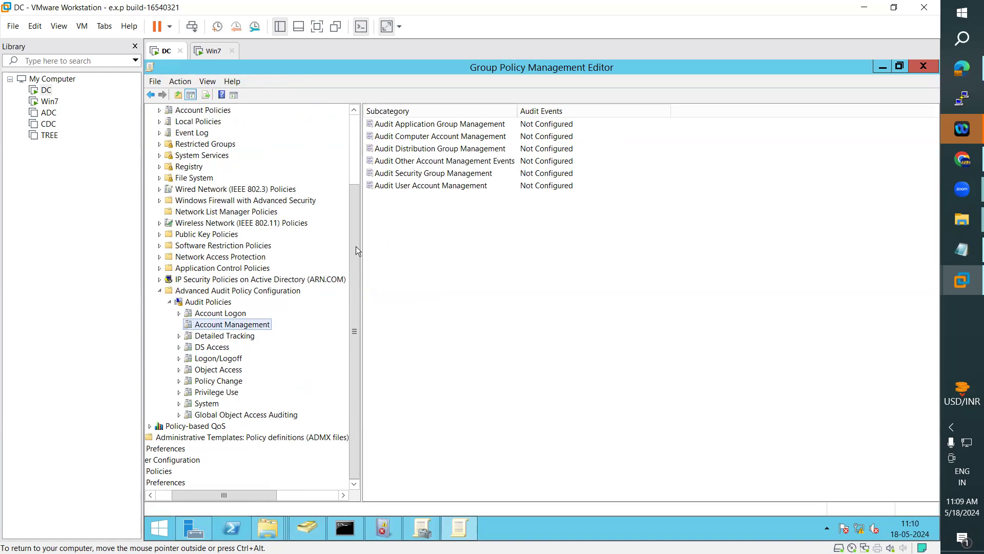
right_click(248, 328)
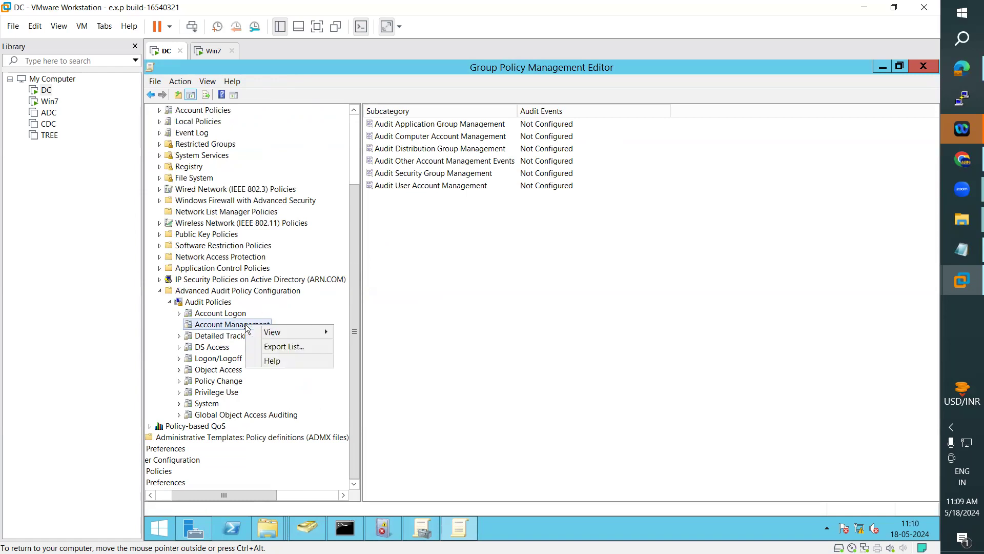
left_click(209, 329)
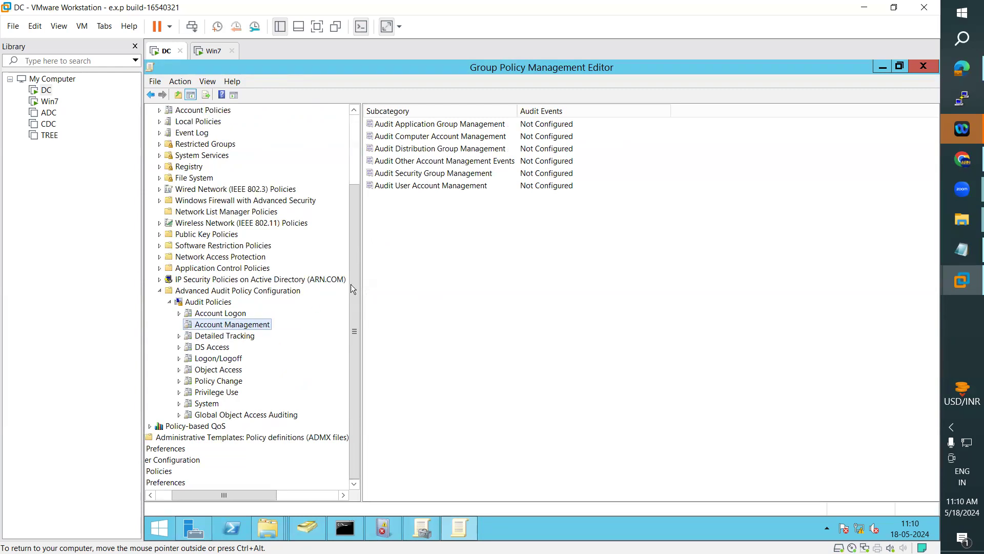
left_click_drag(517, 111, 547, 115)
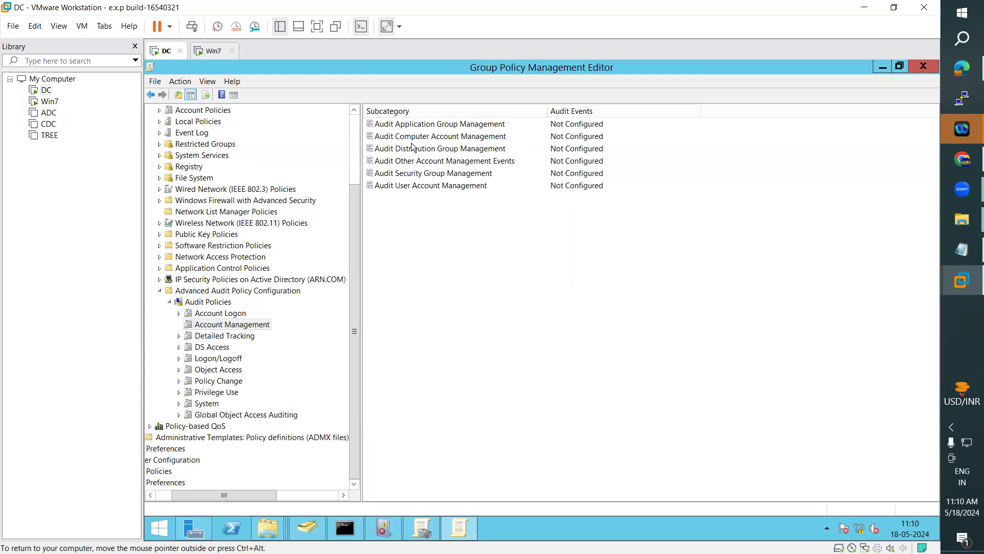
right_click(223, 327)
mouse_move(246, 337)
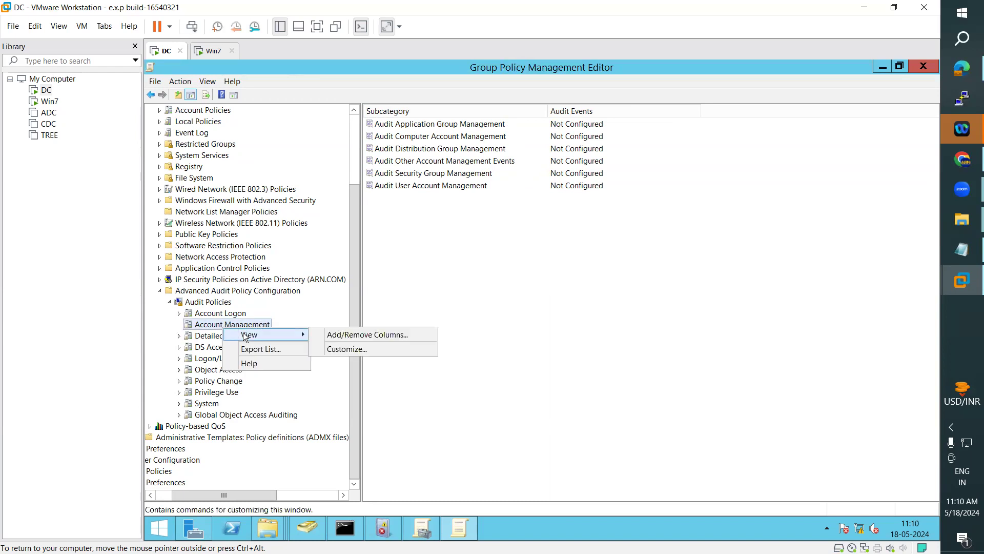
left_click(502, 239)
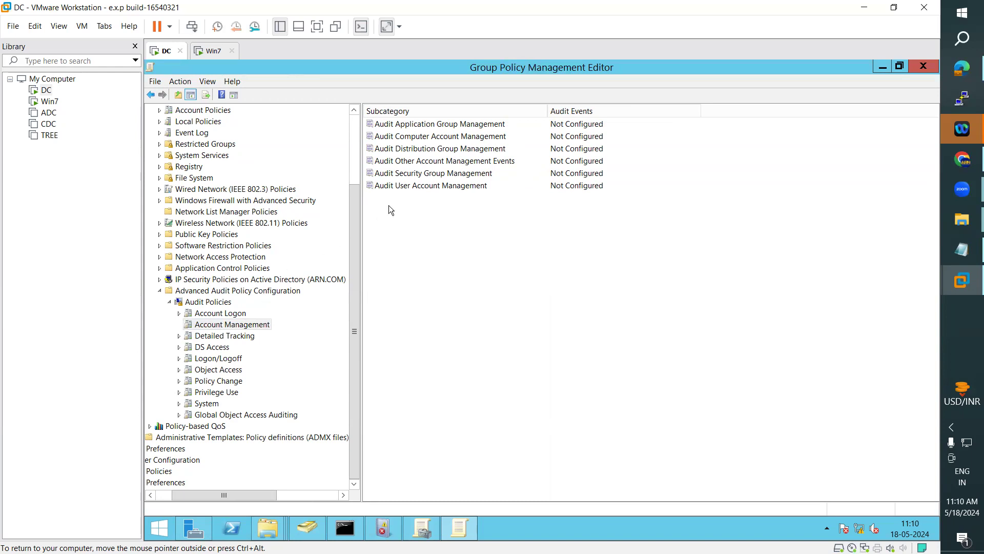
left_click(410, 187)
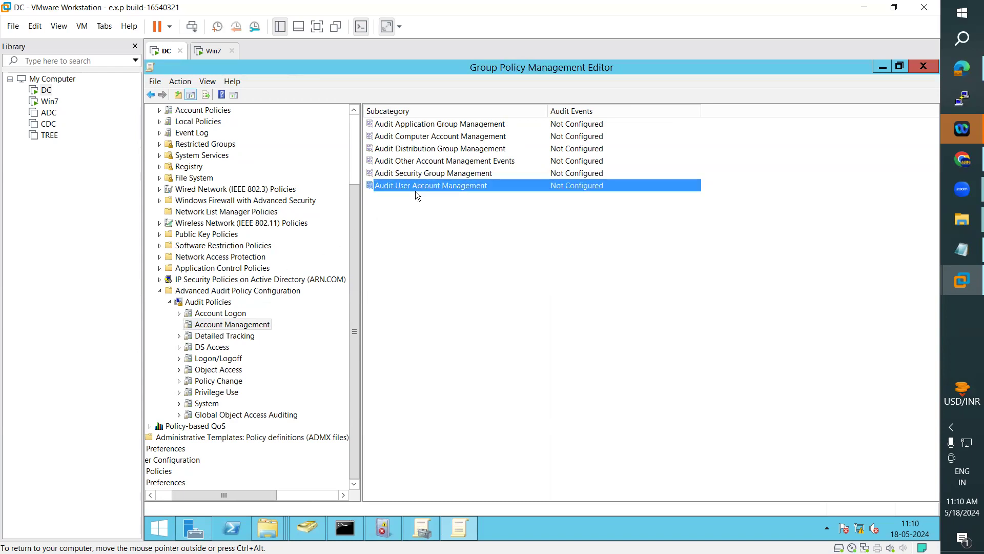
Step: Configure Audit User Account Management to audit both Success and Failure events and apply it
double_click(420, 189)
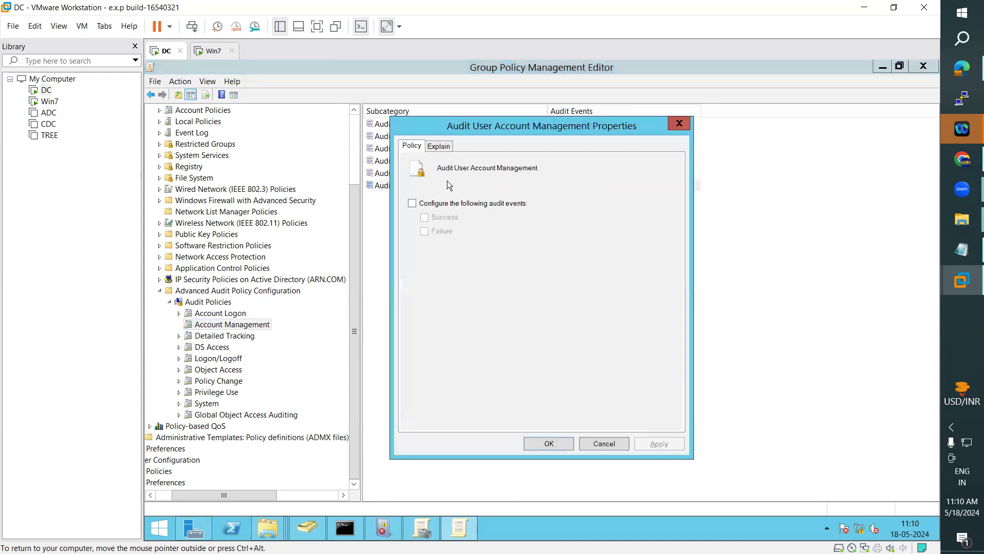
left_click(410, 206)
left_click(411, 204)
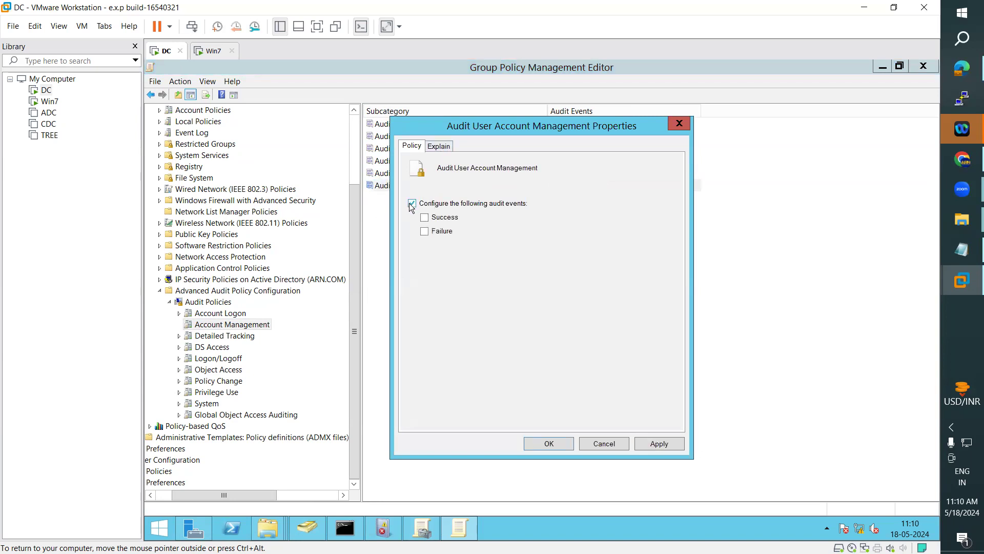
left_click(430, 148)
left_click(418, 146)
left_click(424, 217)
left_click(428, 234)
left_click_drag(516, 125, 643, 127)
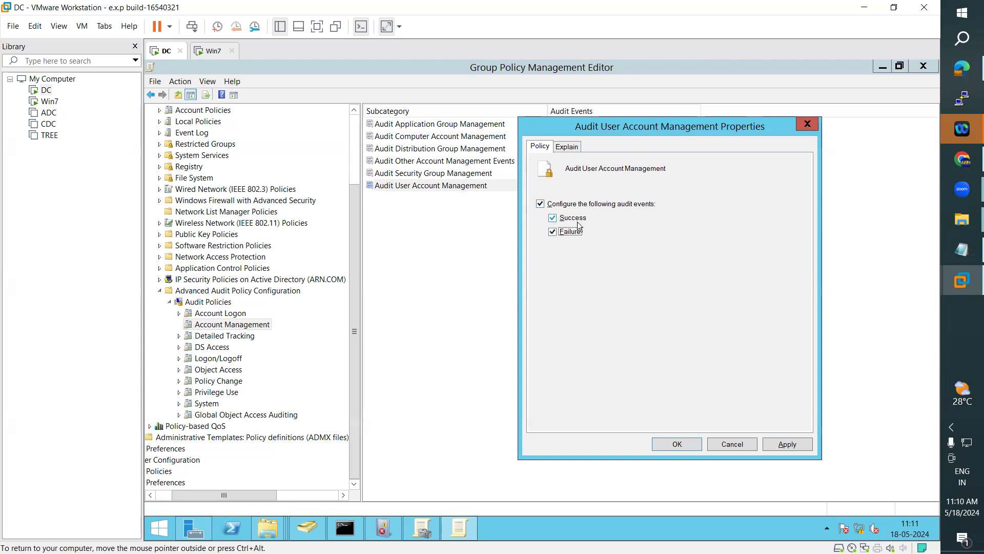
left_click(787, 444)
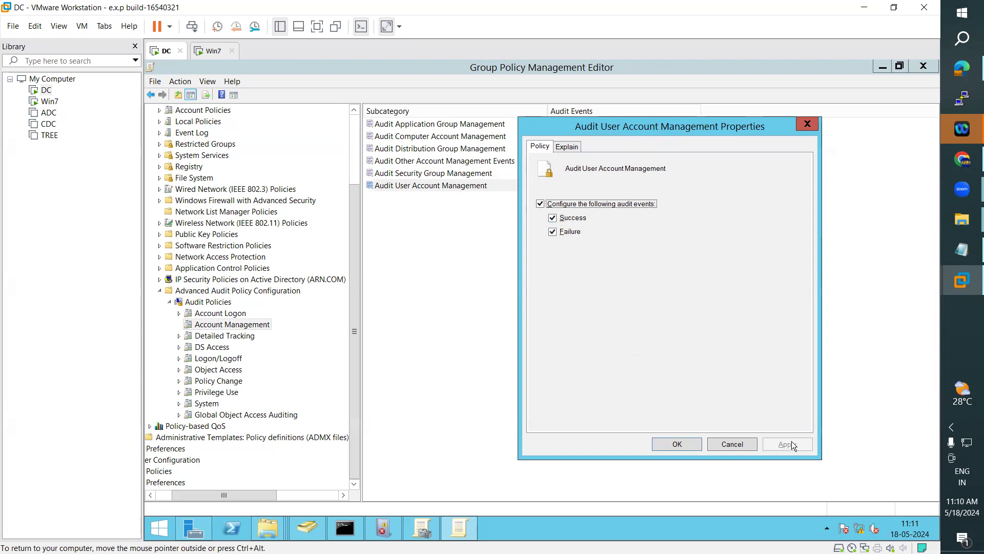
Step: Read the setting's explanation text, then confirm the audit settings with OK
left_click(566, 147)
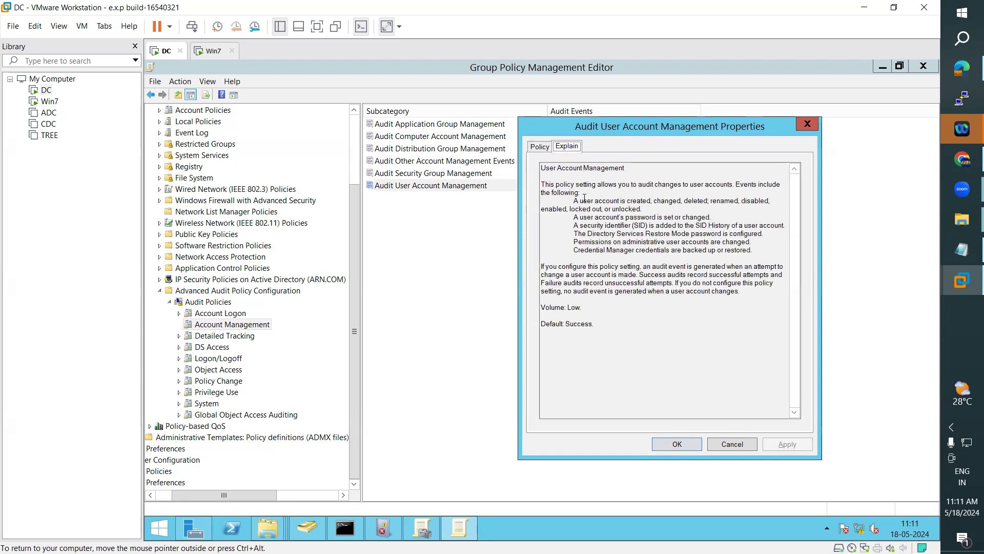
left_click_drag(543, 168, 597, 330)
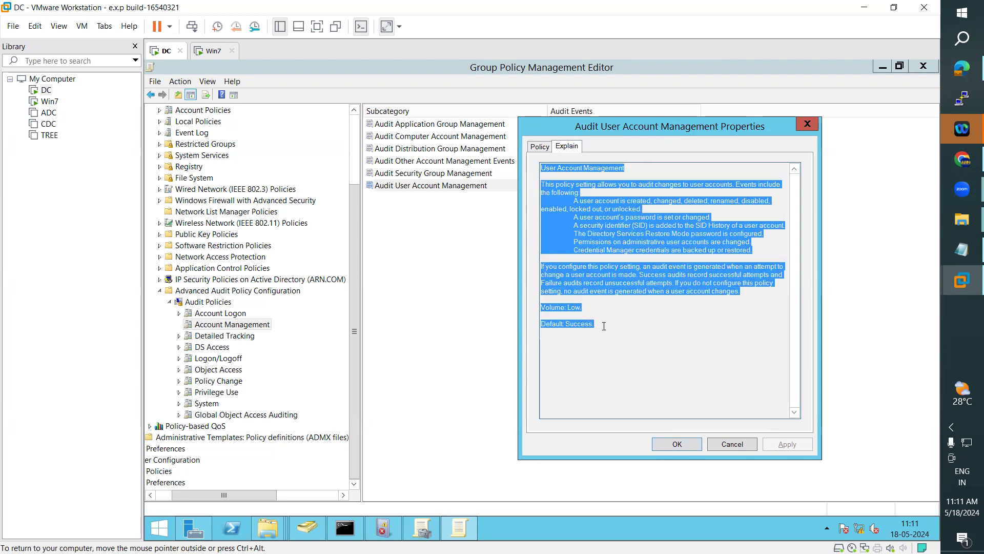
left_click(637, 249)
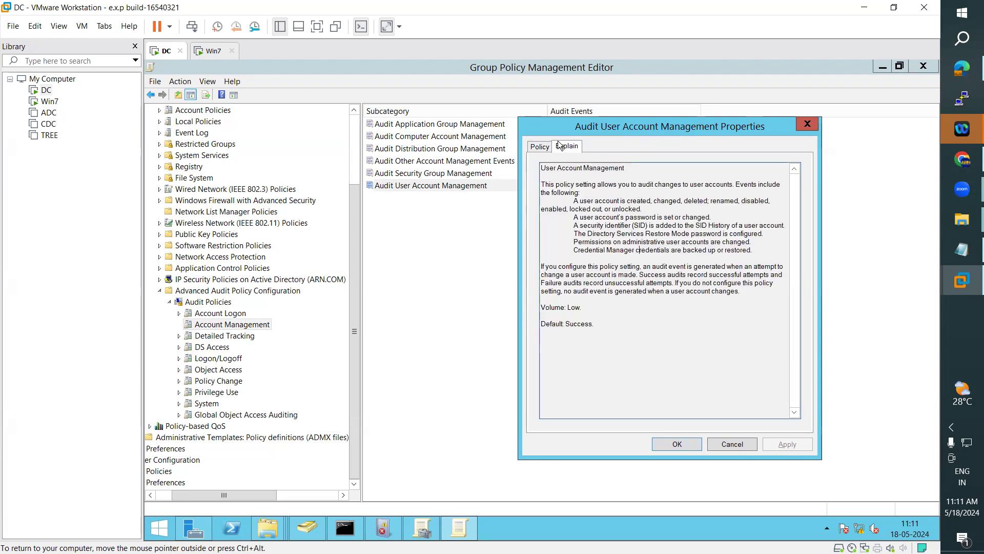
left_click(540, 147)
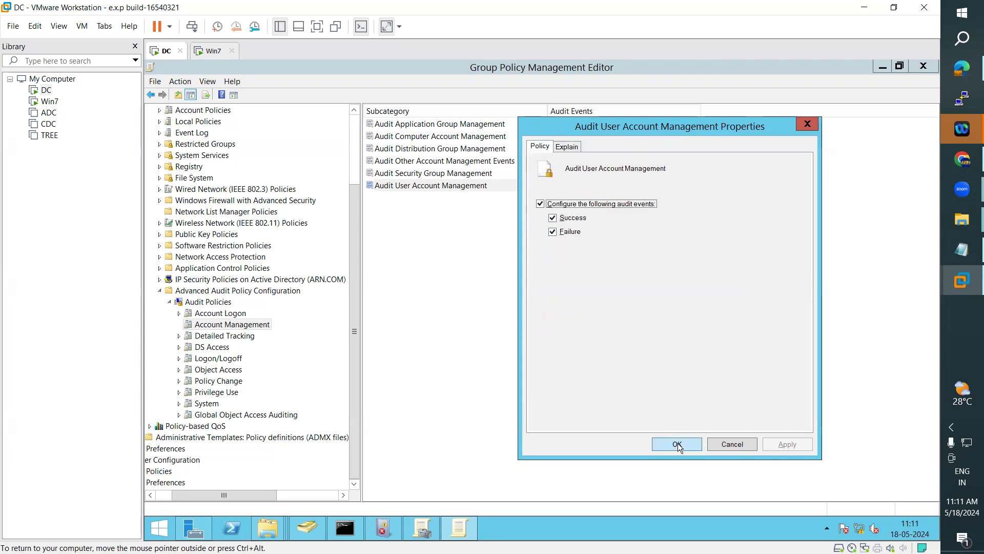
left_click(676, 443)
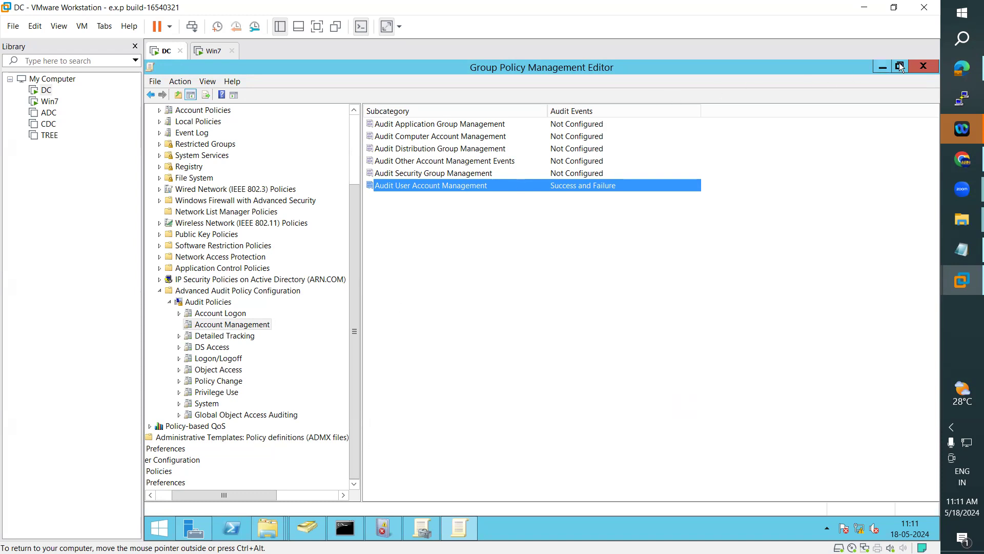
Step: Close both policy windows, rerun gpupdate in Command Prompt, and return to Active Directory Users and Computers
left_click(926, 65)
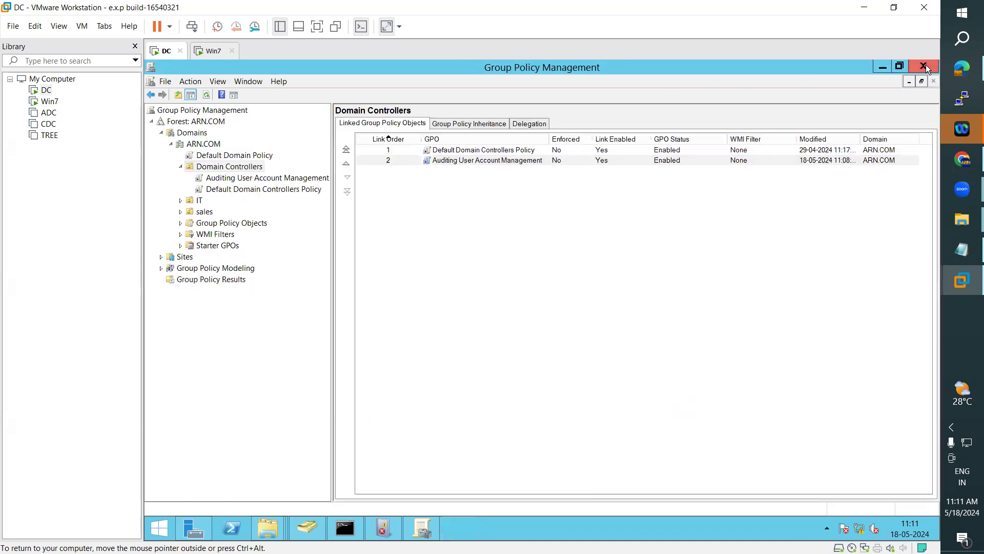
left_click(924, 66)
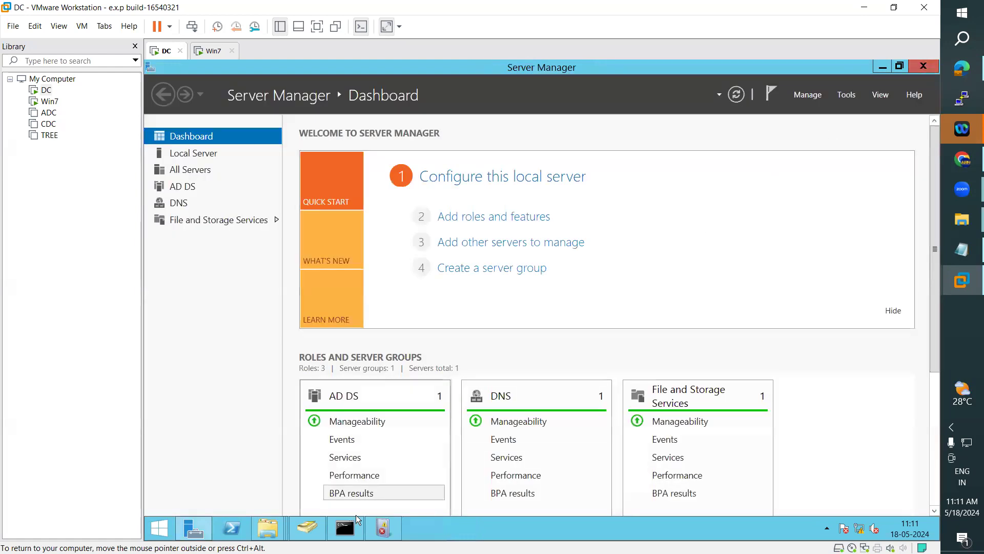
left_click(343, 529)
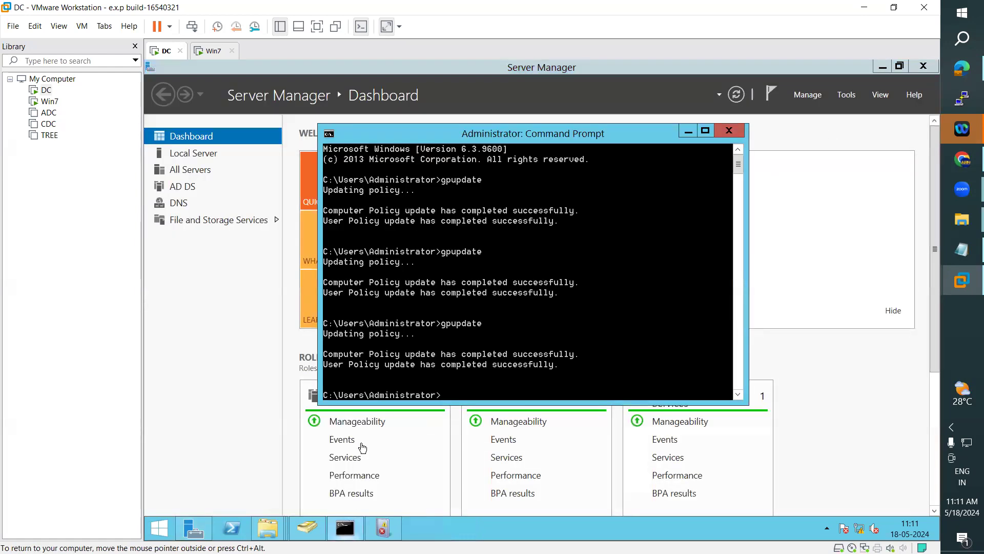
key("Up")
key("Return")
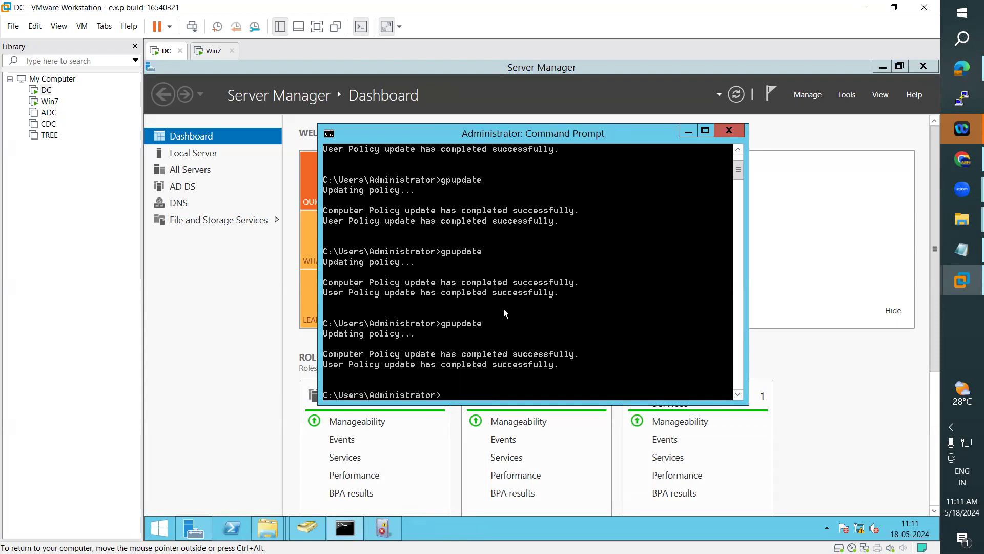
left_click(318, 524)
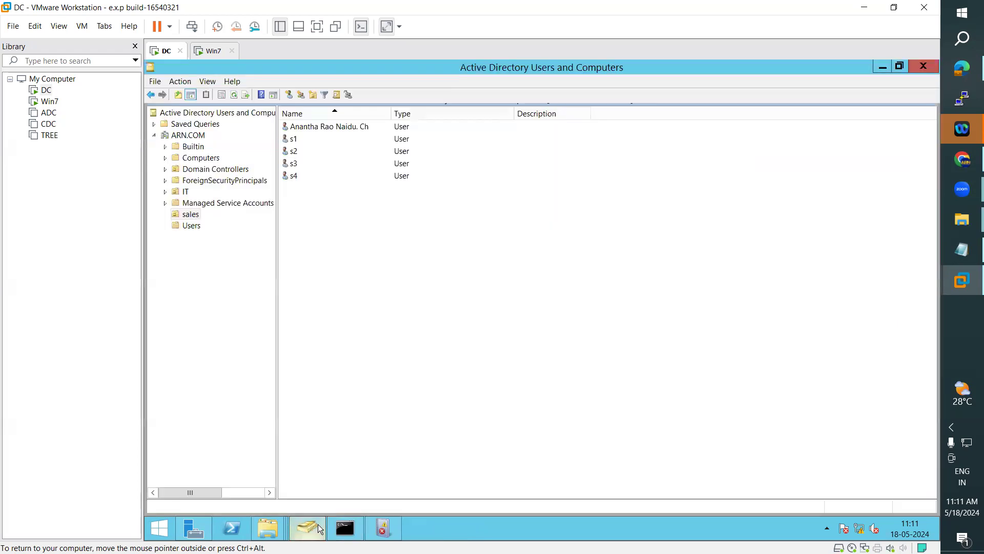
Step: Delete the test123 account from the Users container and return to Event Viewer
left_click(193, 225)
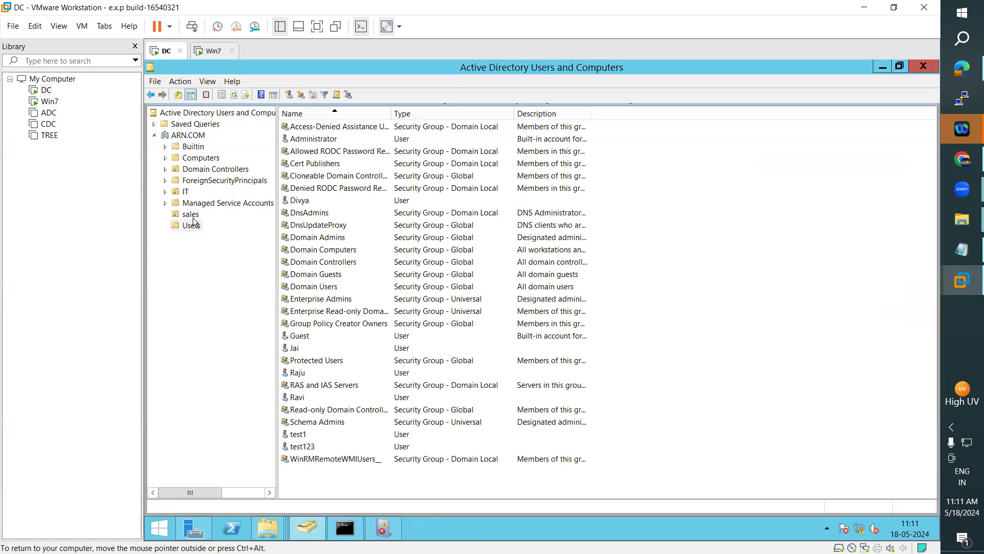
left_click(312, 449)
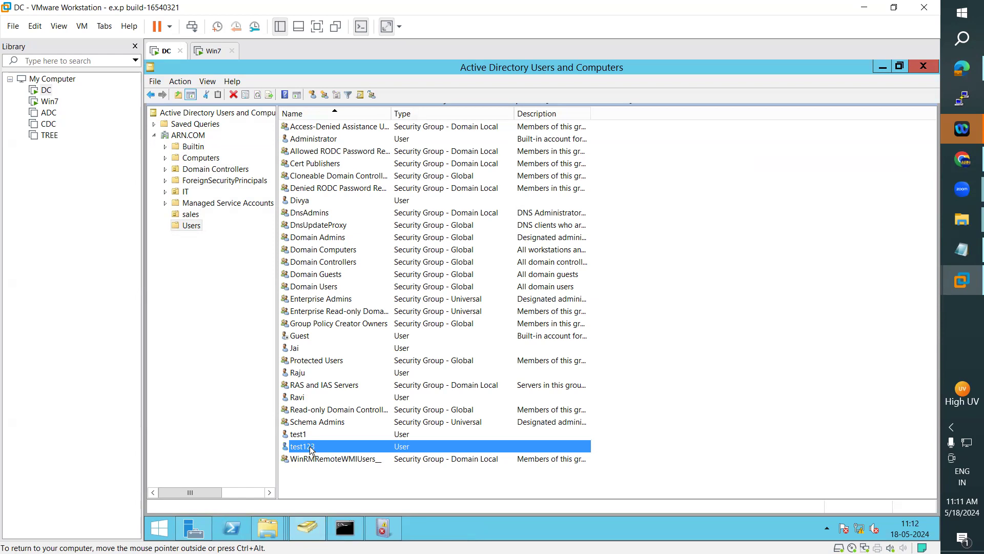
right_click(312, 449)
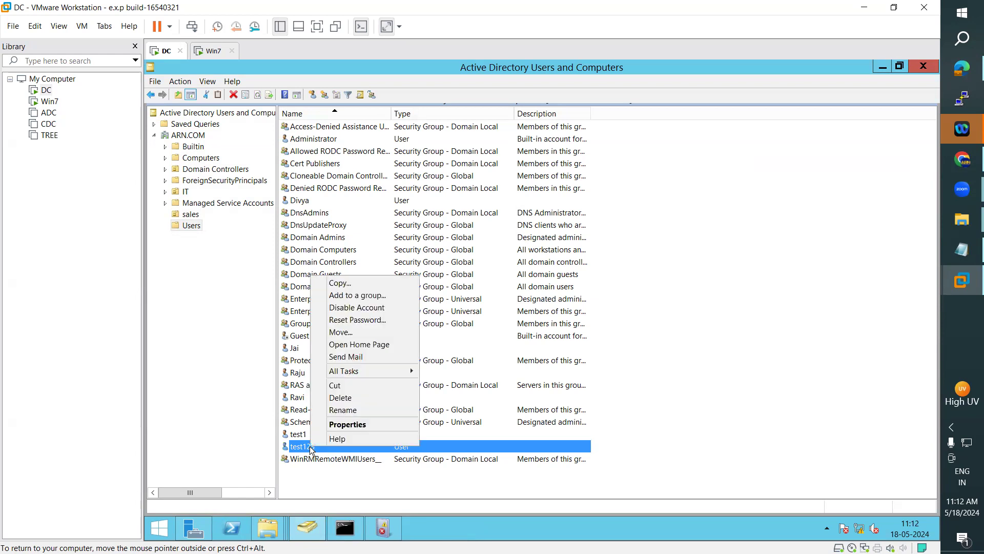
left_click(340, 398)
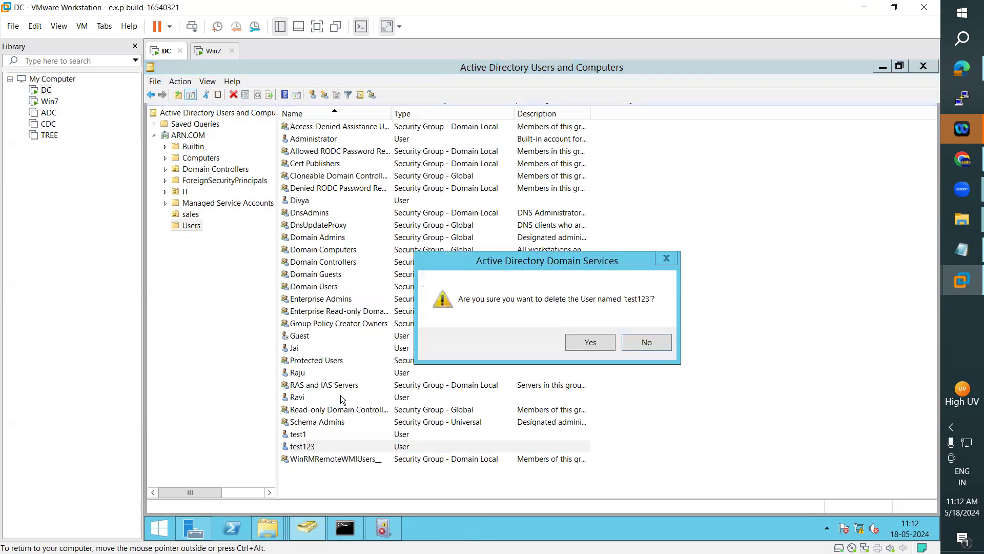
left_click(606, 342)
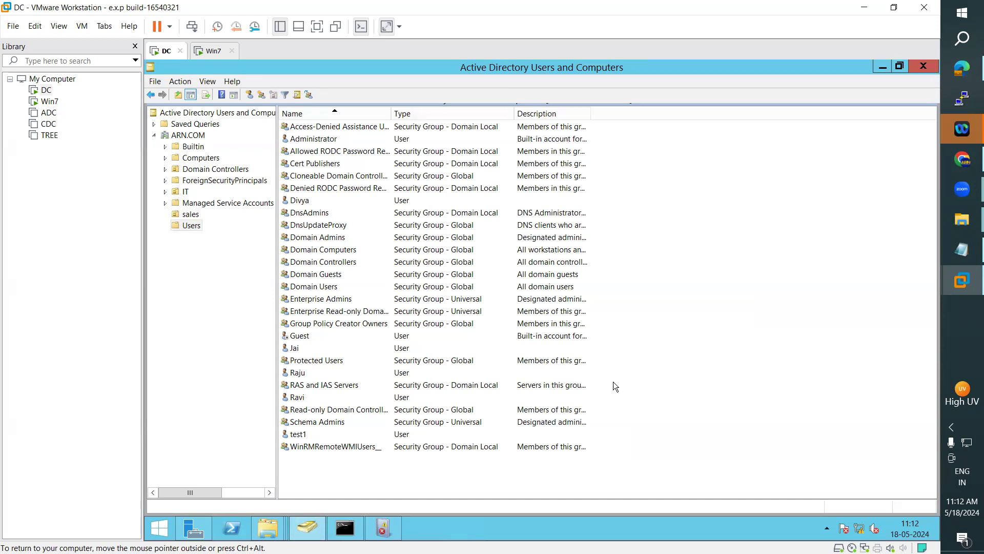
left_click(383, 528)
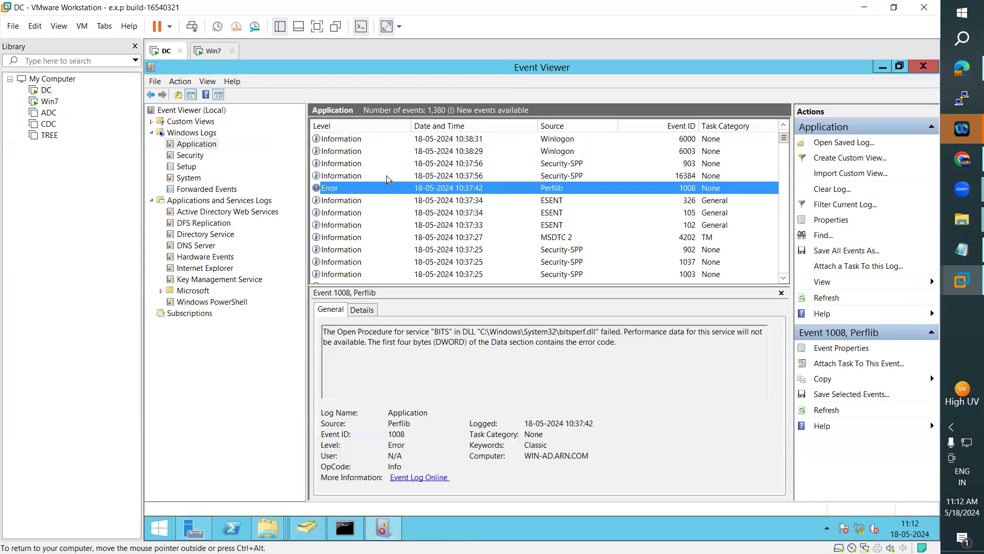
Step: Refresh the Security log and open the enlarged details of the newest event 4726
left_click(192, 156)
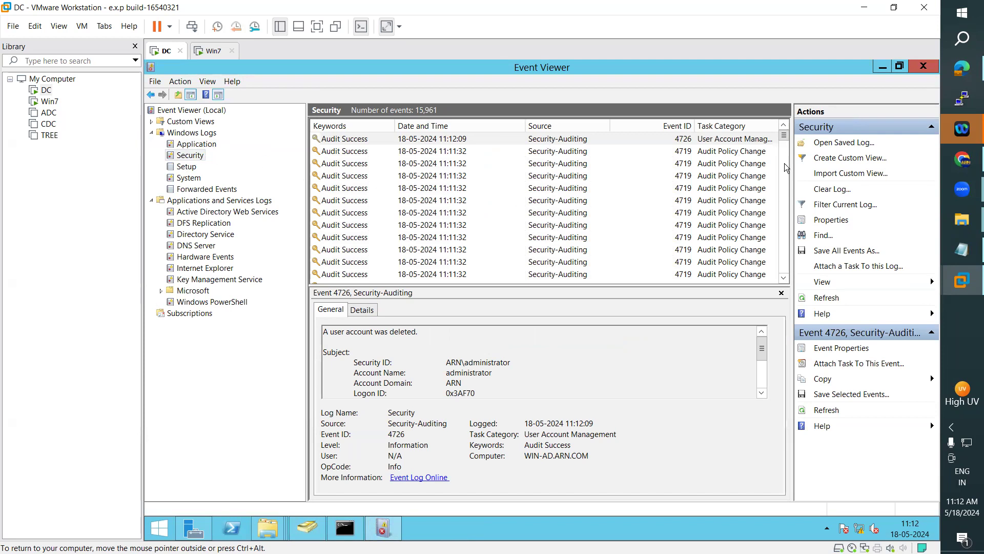
left_click(827, 299)
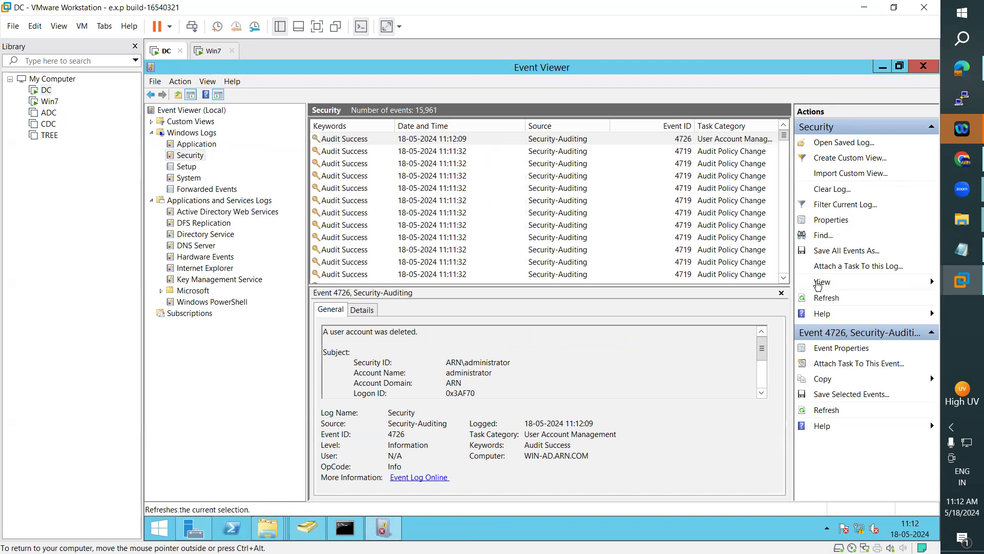
double_click(451, 139)
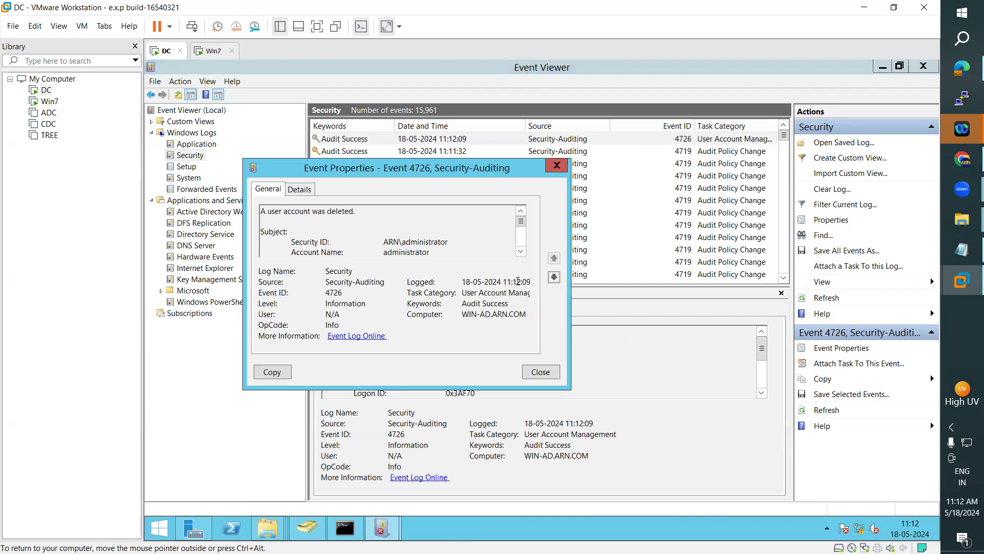
left_click_drag(571, 390, 677, 446)
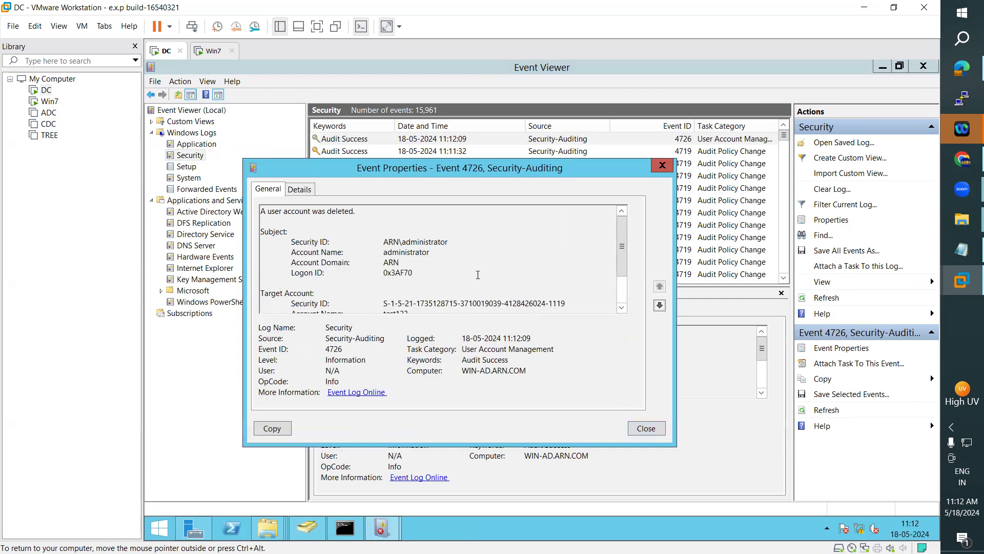
Step: Check event 4726's deleting account and the deleted account test123, then return to ADUC
mouse_move(623, 235)
left_mouse_down()
mouse_move(625, 280)
mouse_move(623, 227)
left_mouse_up()
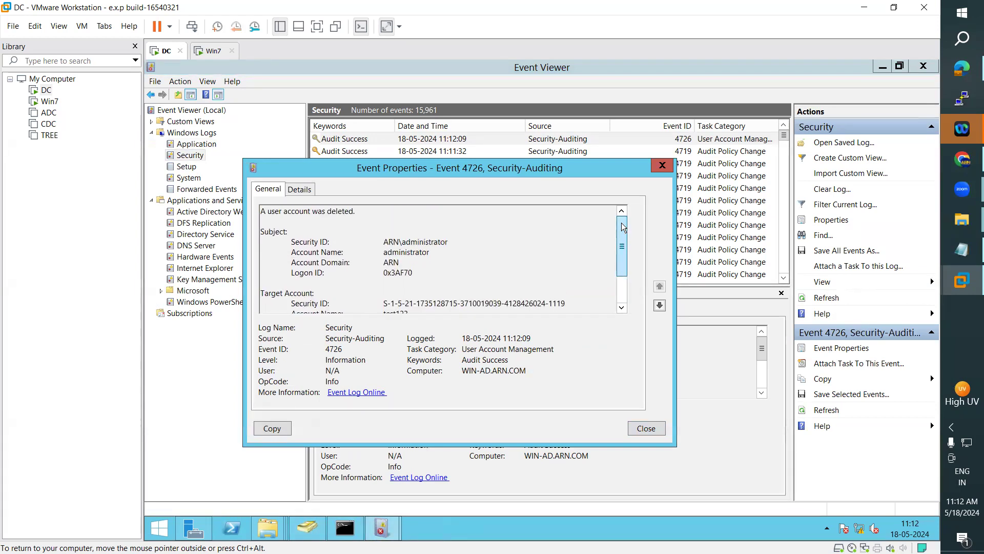
left_click_drag(261, 211, 354, 206)
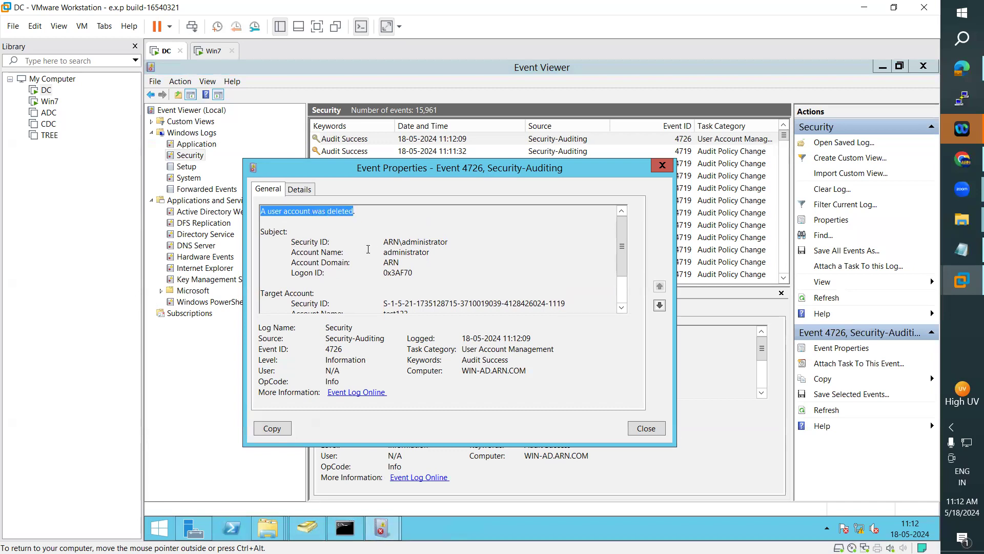
left_click_drag(388, 241, 450, 242)
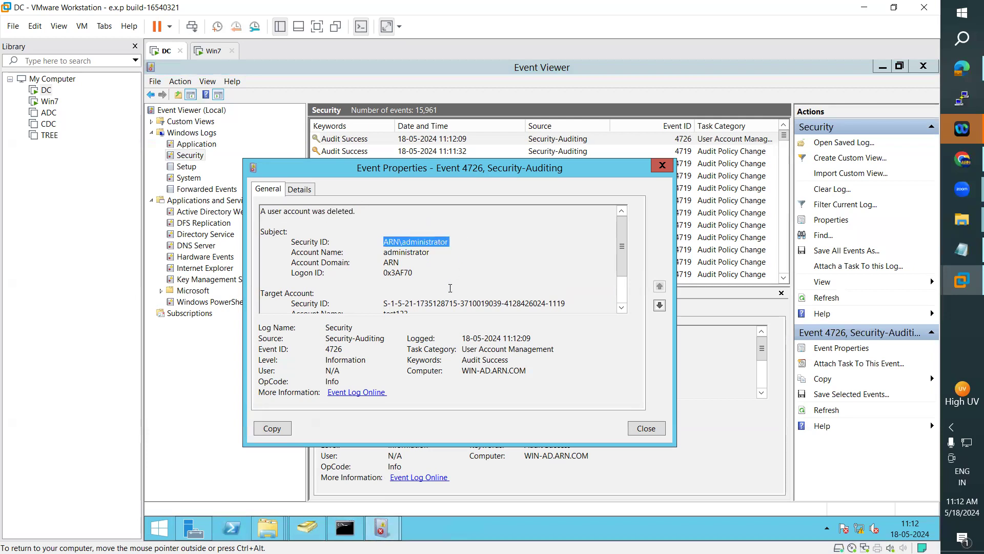
scroll(449, 290, "down", 2)
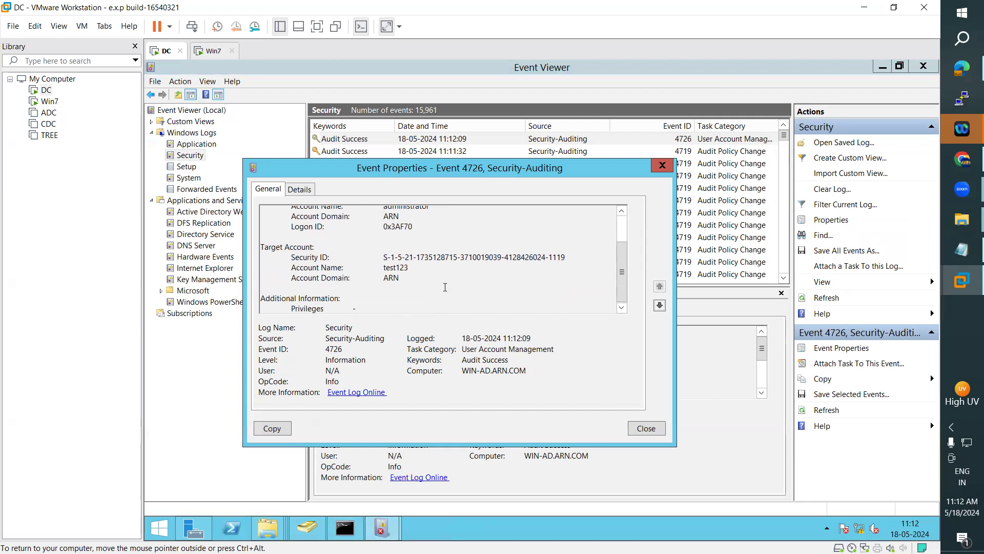
left_click_drag(388, 267, 410, 268)
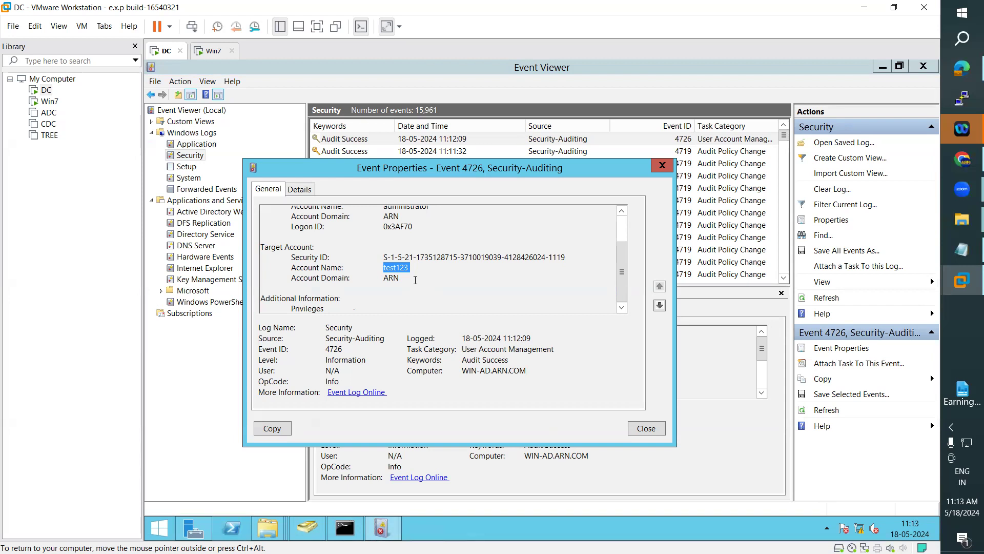
scroll(415, 277, "up", 2)
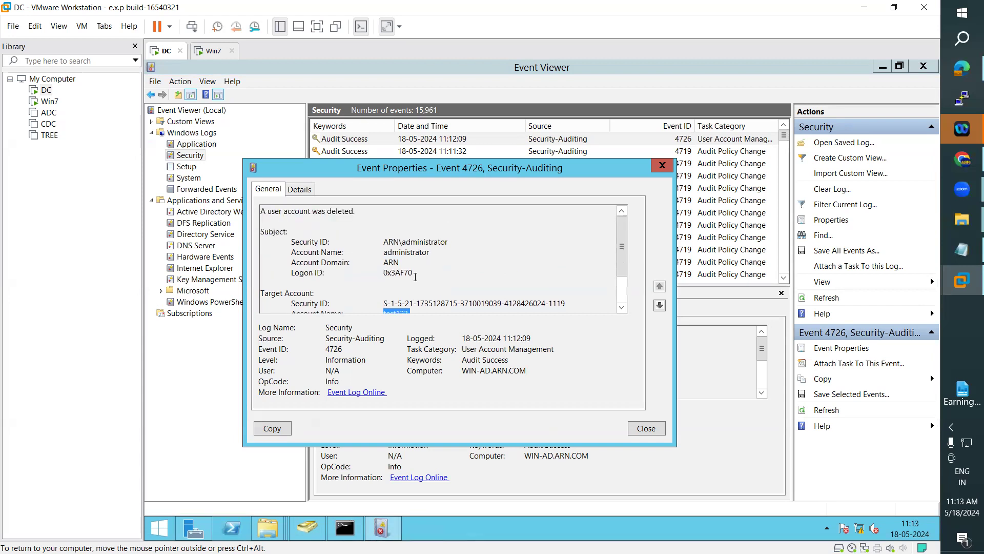
left_click(662, 165)
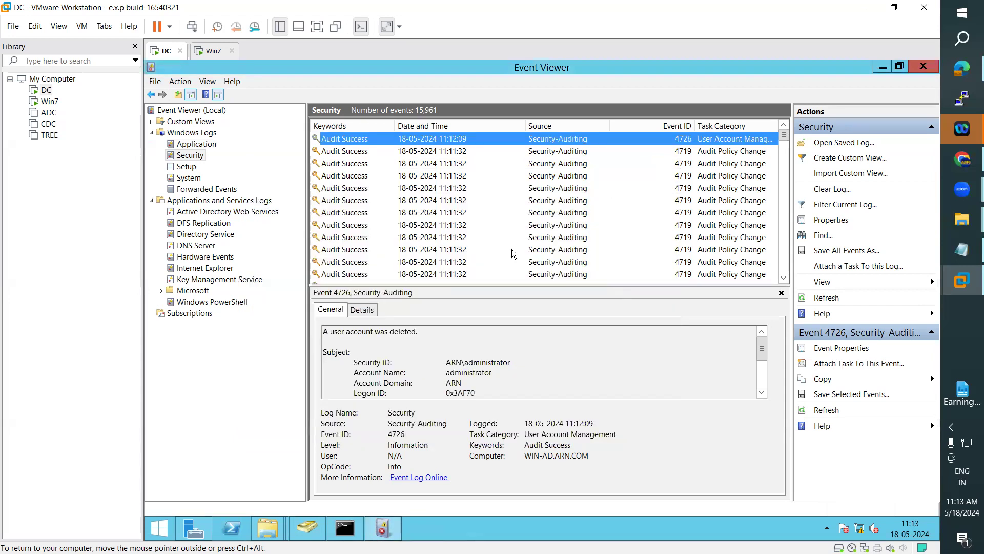
left_click(323, 523)
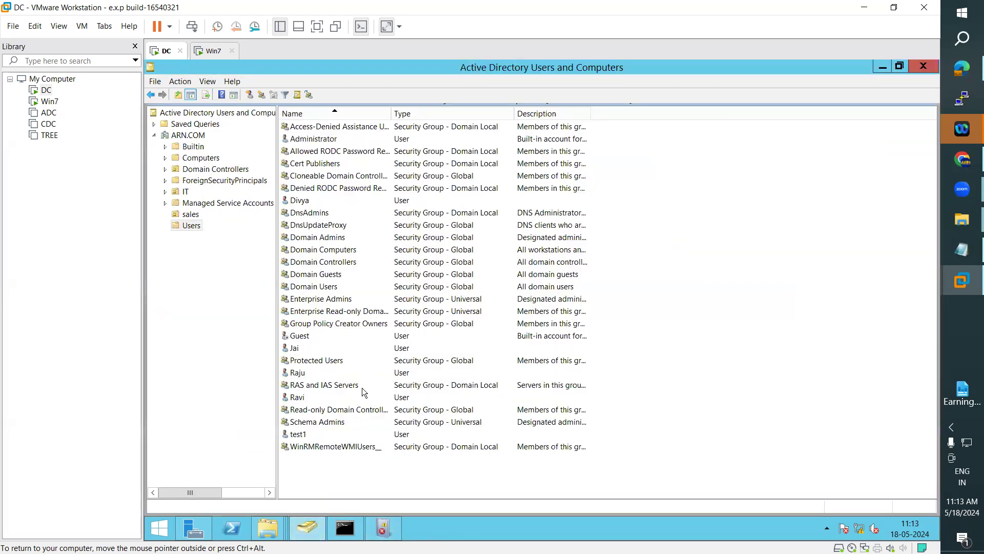
Step: Start a new user in the Users container with first name and logon name abc
right_click(307, 465)
left_click(290, 94)
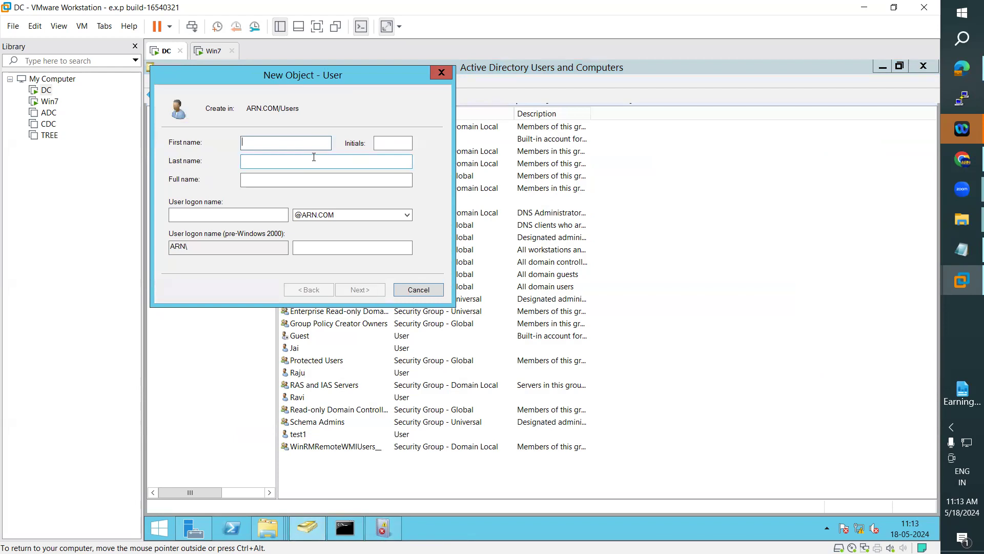
type("abc")
key("Tab")
key("Tab")
key("Tab")
key("Tab")
type("abc")
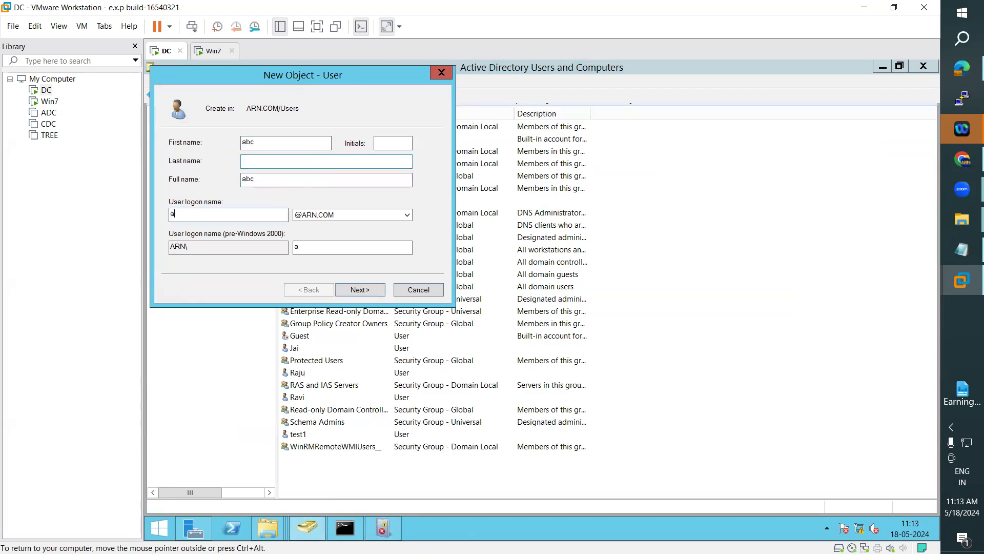
Step: Clear 'User must change password at next logon', set abc's password, finish, and return to Event Viewer
left_click(361, 291)
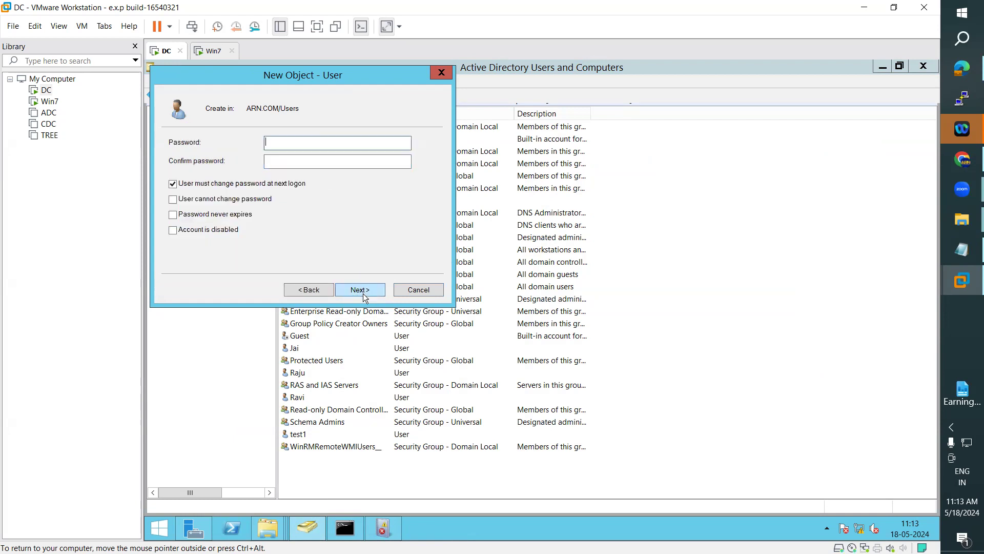
left_click(264, 184)
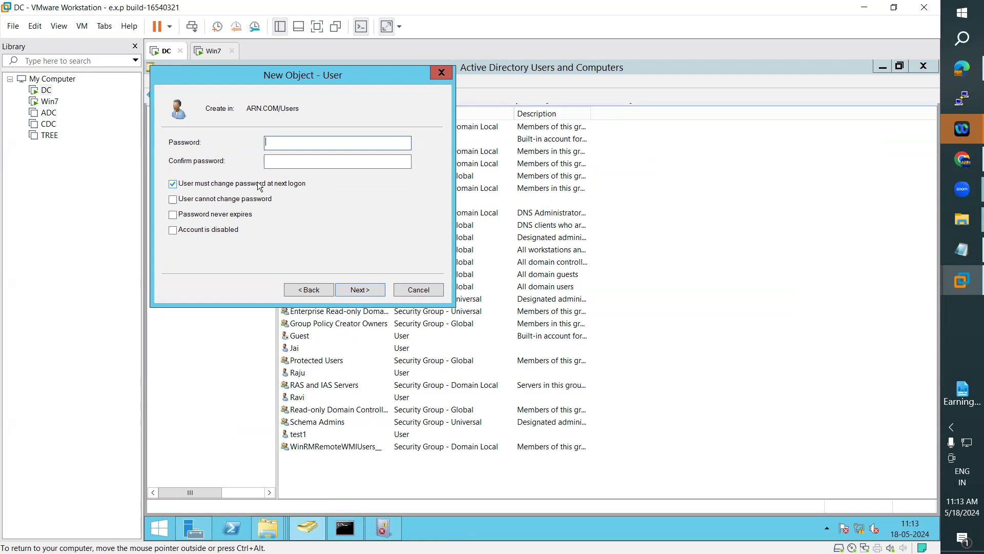
left_click(295, 143)
type("Abc@123")
key("Tab")
type("•••••••••")
key("Return")
key("Return")
left_click(299, 126)
left_click(383, 533)
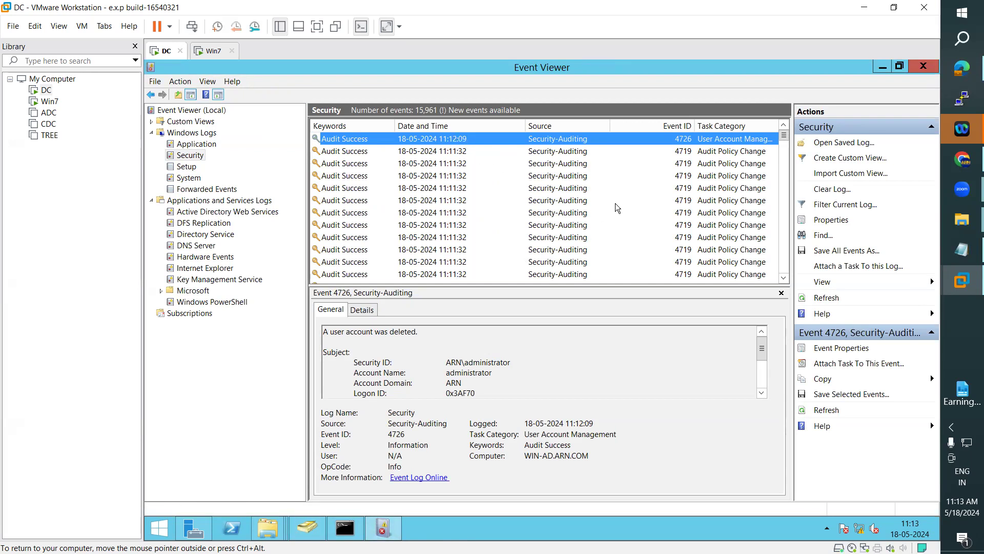
Step: Refresh the Security log and inspect event 4722's subject and target account fields for abc
left_click(827, 299)
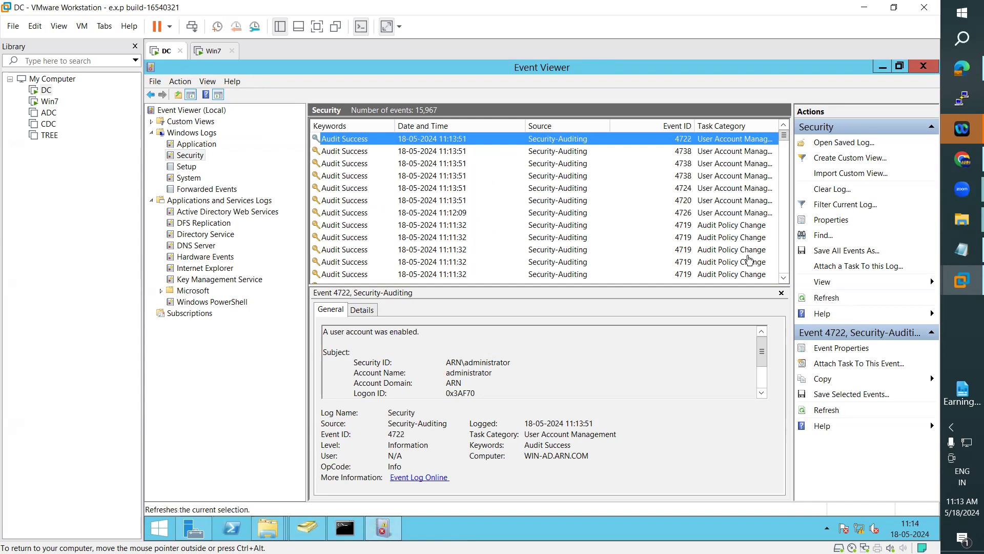
double_click(445, 144)
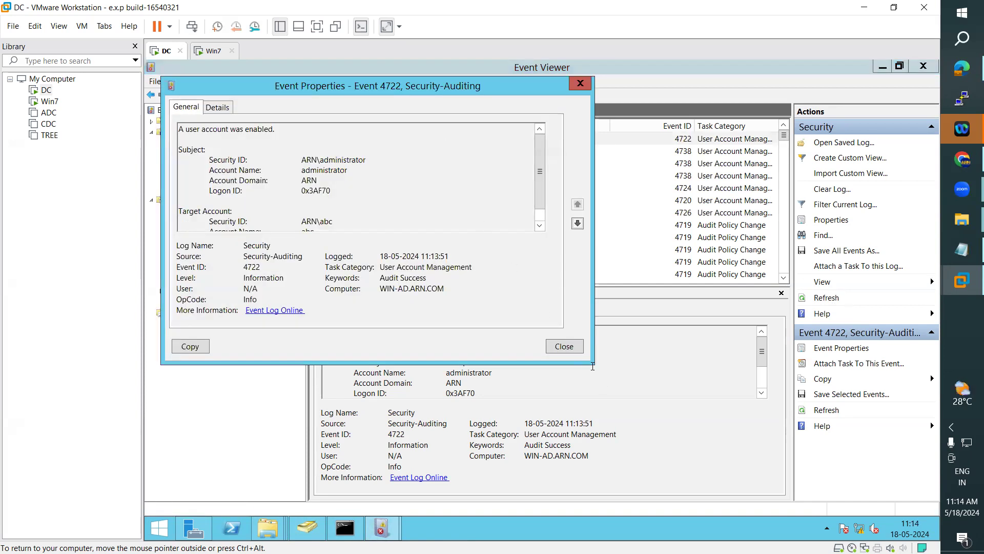
left_click_drag(593, 362, 730, 467)
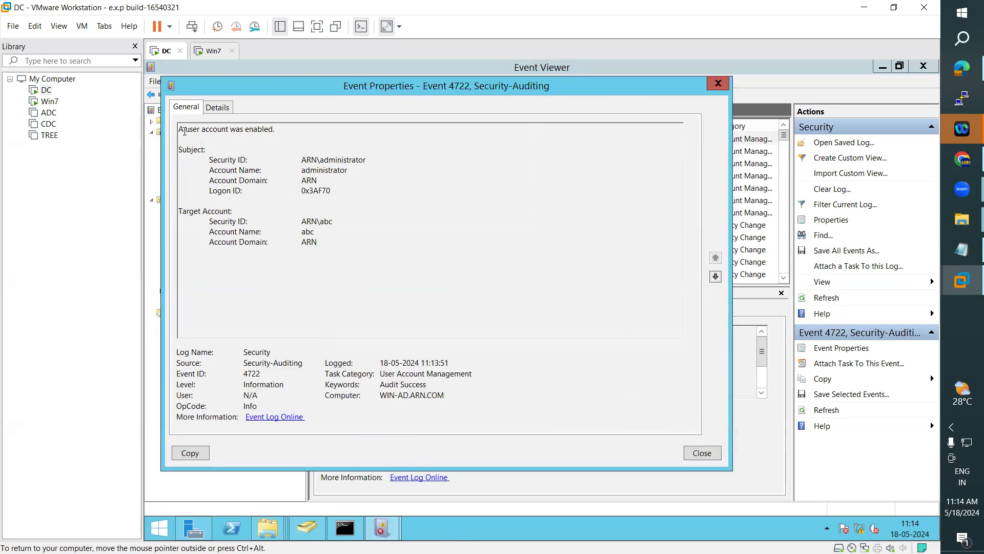
left_click_drag(179, 129, 262, 126)
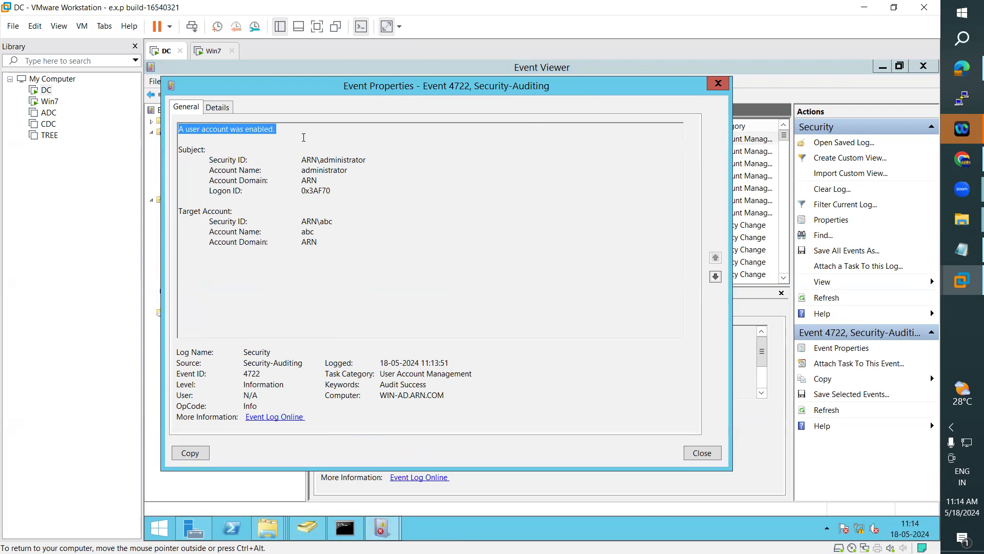
mouse_move(307, 160)
left_mouse_down()
mouse_move(370, 159)
mouse_move(301, 171)
left_mouse_up()
left_click(302, 170)
double_click(309, 180)
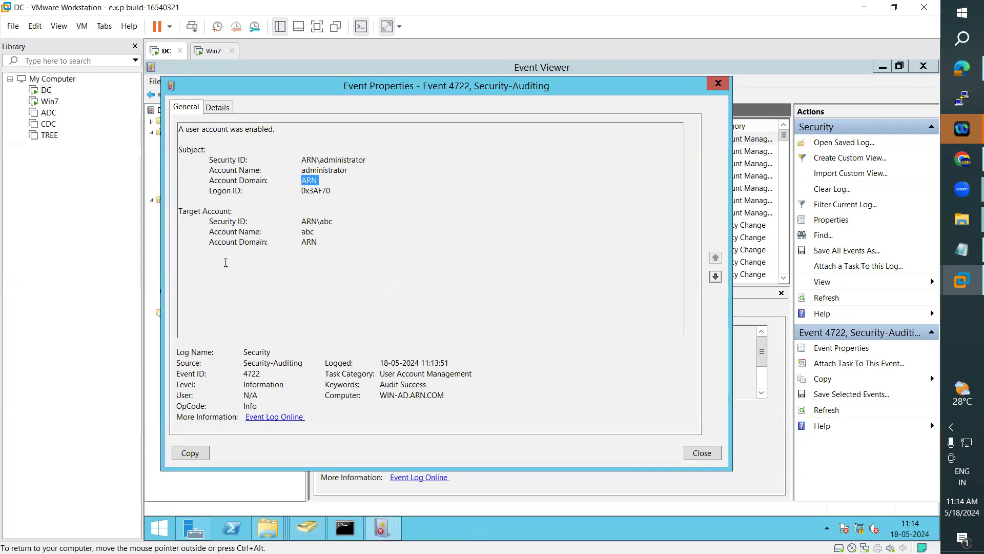
left_click_drag(301, 221, 314, 250)
left_click(302, 231)
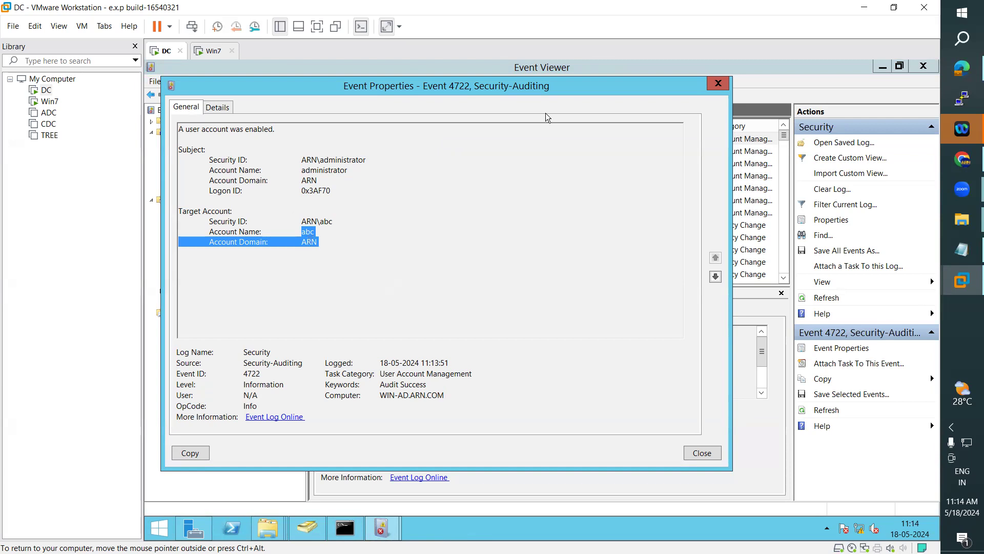
Step: Close event 4722 and add a new group named Krith in ADUC's Users container
left_click(716, 85)
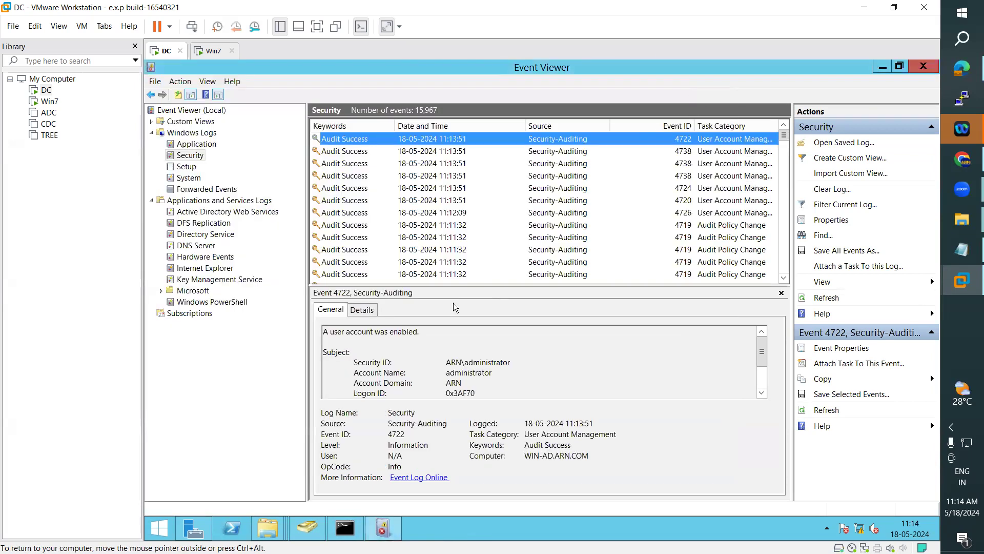
left_click(315, 534)
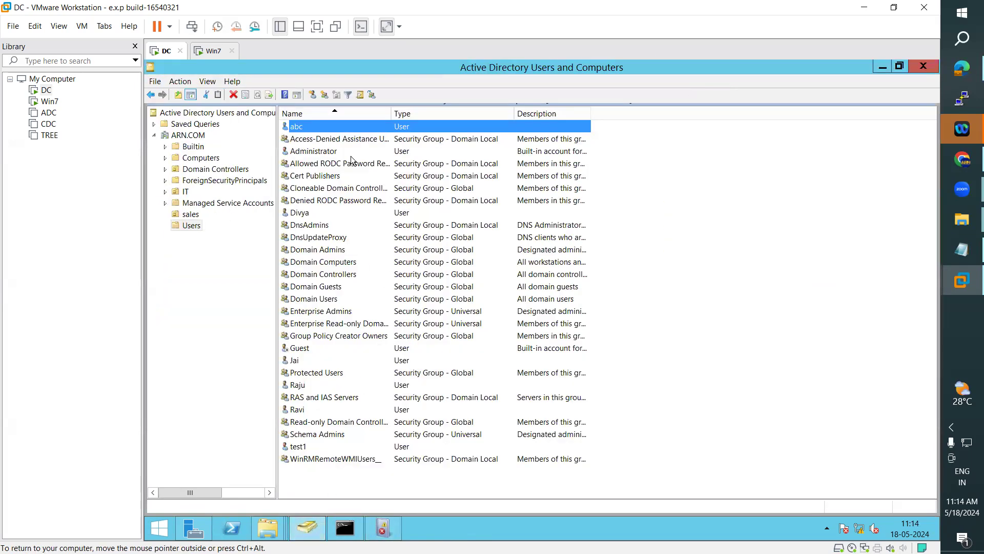
left_click(325, 95)
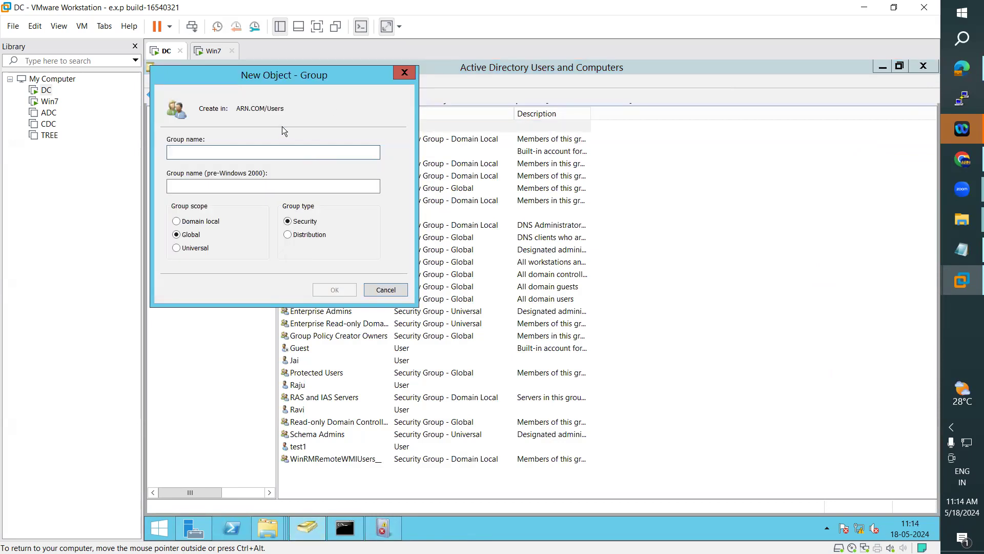
type("arn")
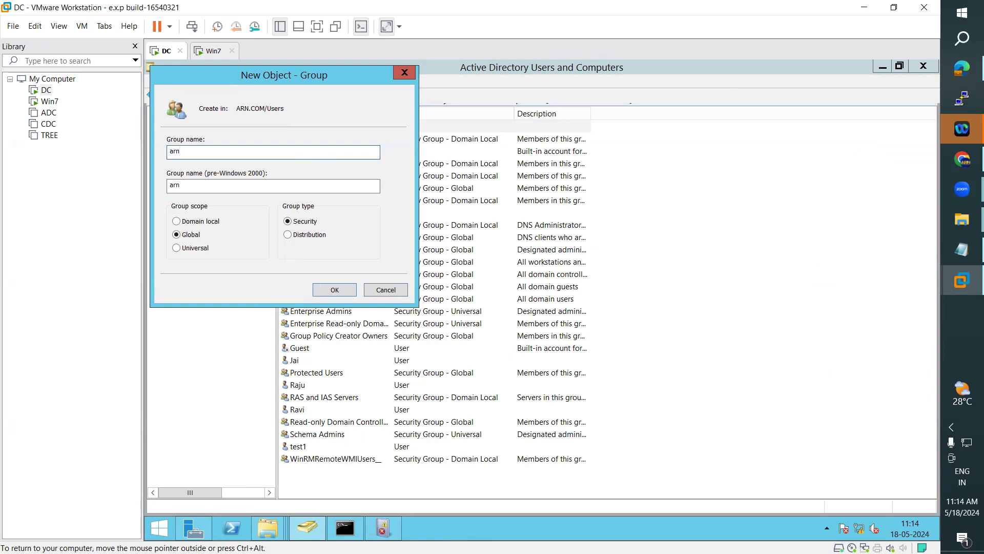
key("BackSpace")
key("BackSpace")
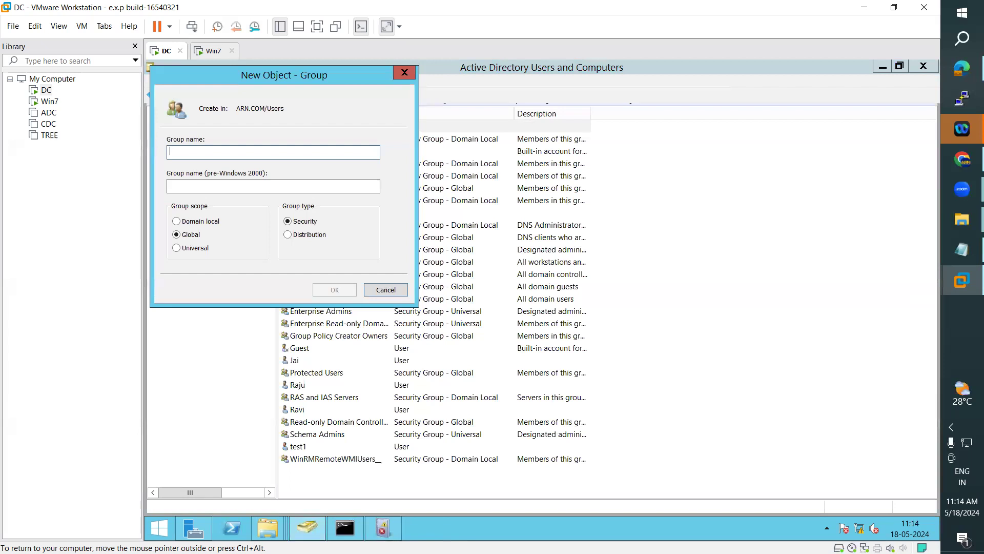
type("Krith")
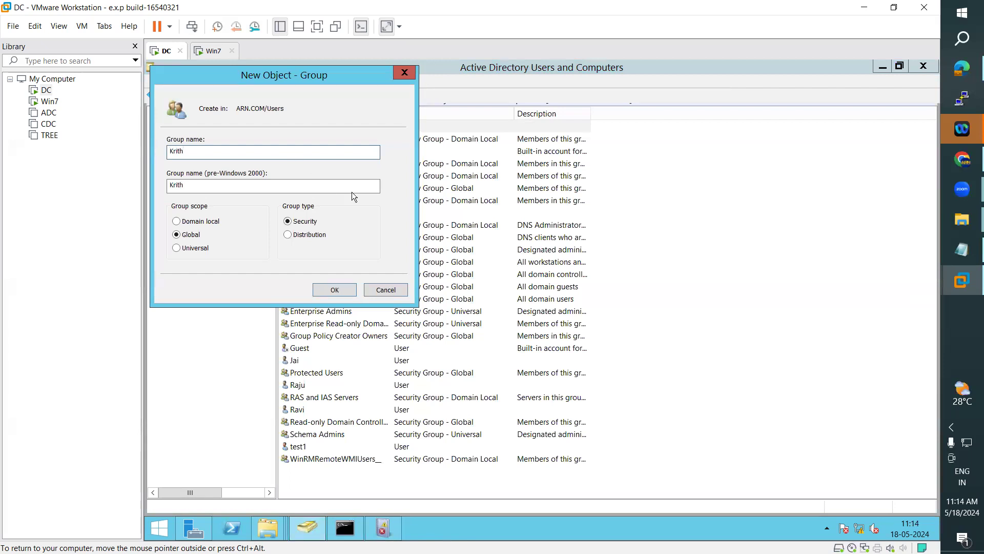
left_click(334, 290)
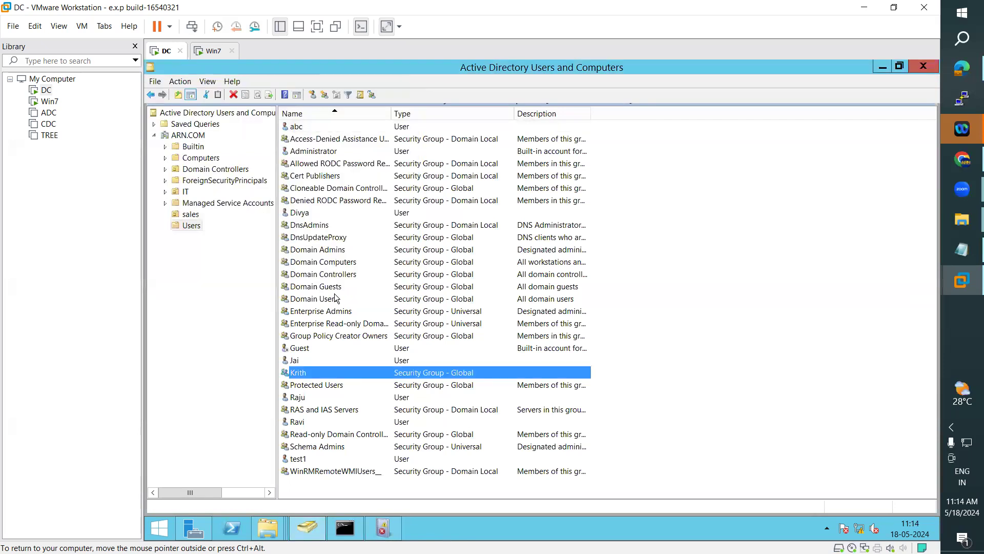
Step: Refresh the Security log and recheck event 4722's target account ID and name
left_click(383, 526)
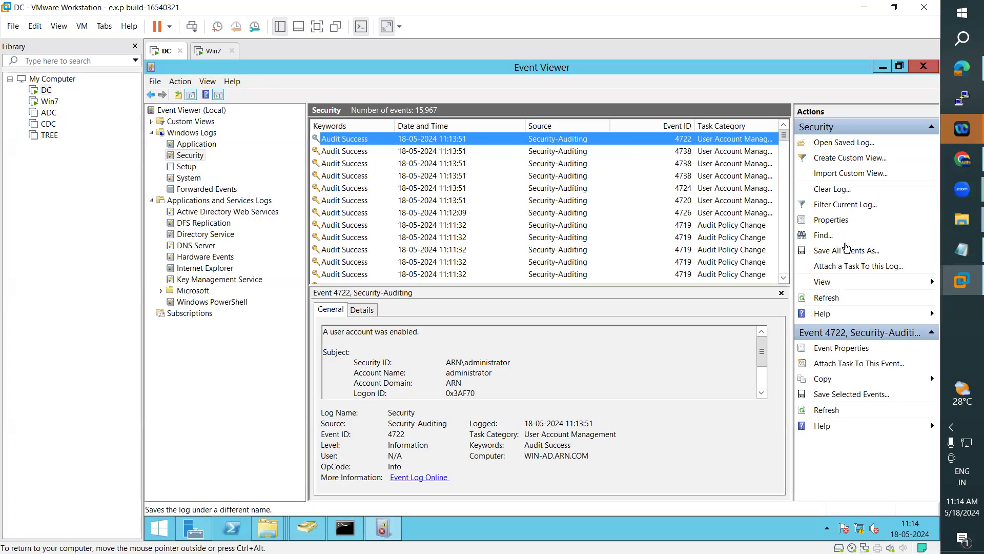
left_click(835, 304)
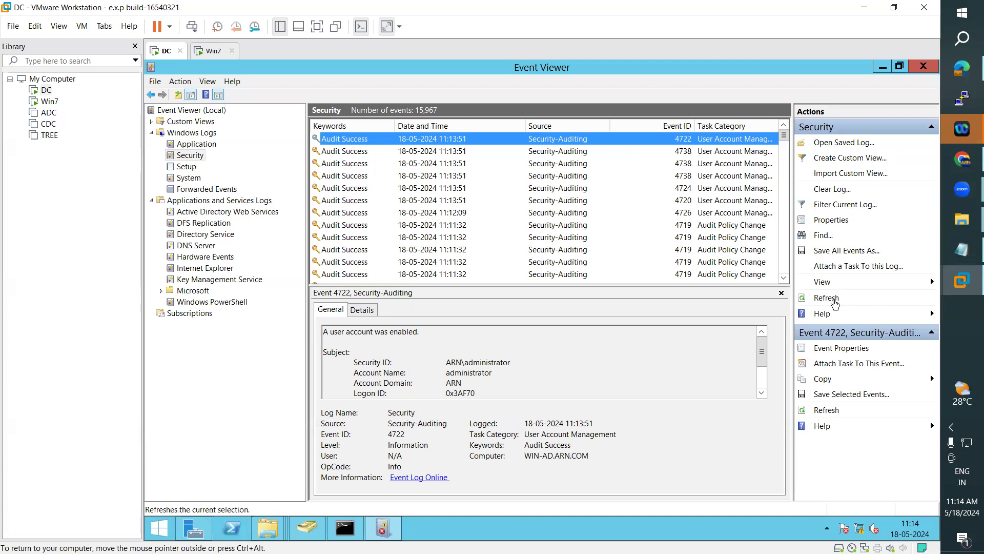
left_click(831, 300)
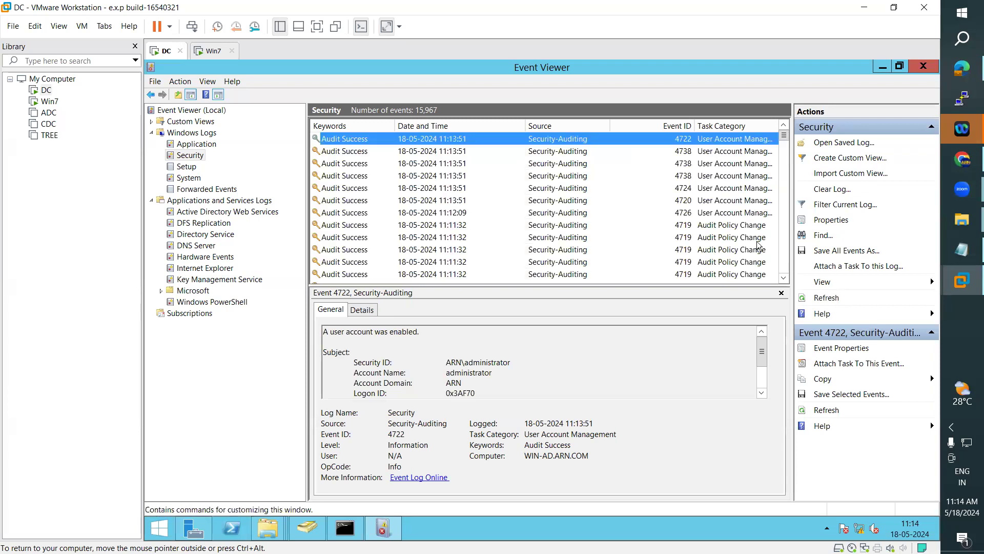
double_click(451, 140)
left_click_drag(338, 241, 327, 234)
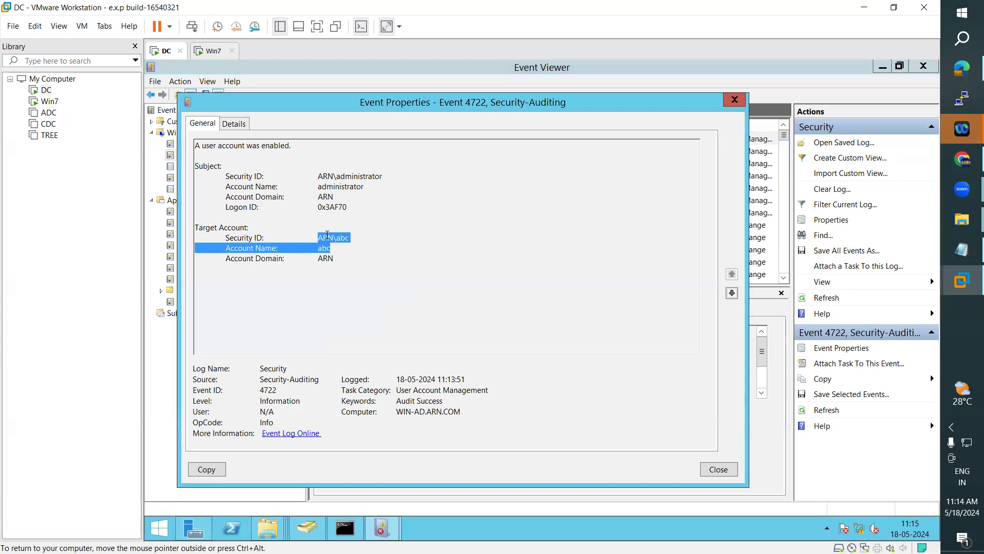
left_click(734, 99)
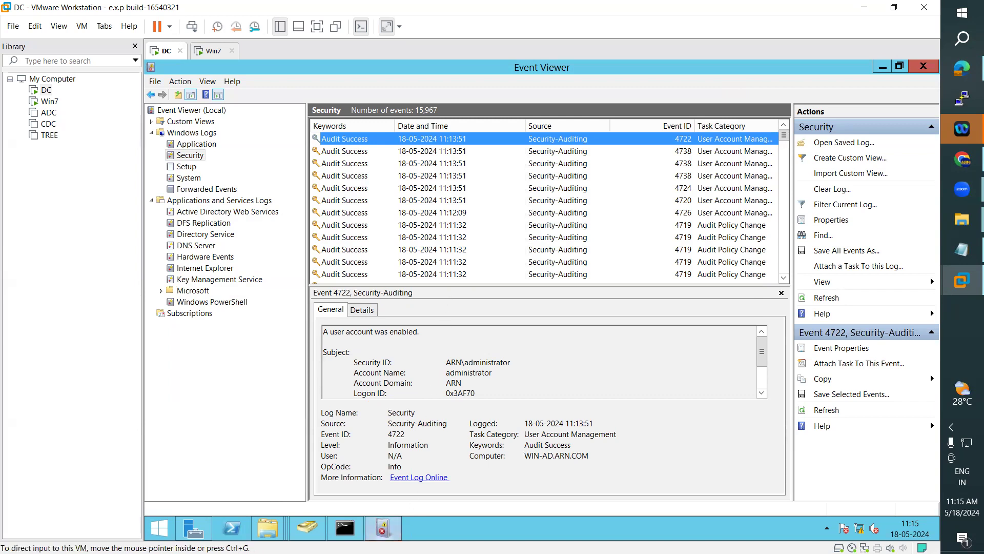
Step: Bring Server Manager's Dashboard in front of Event Viewer from the taskbar
mouse_move(383, 528)
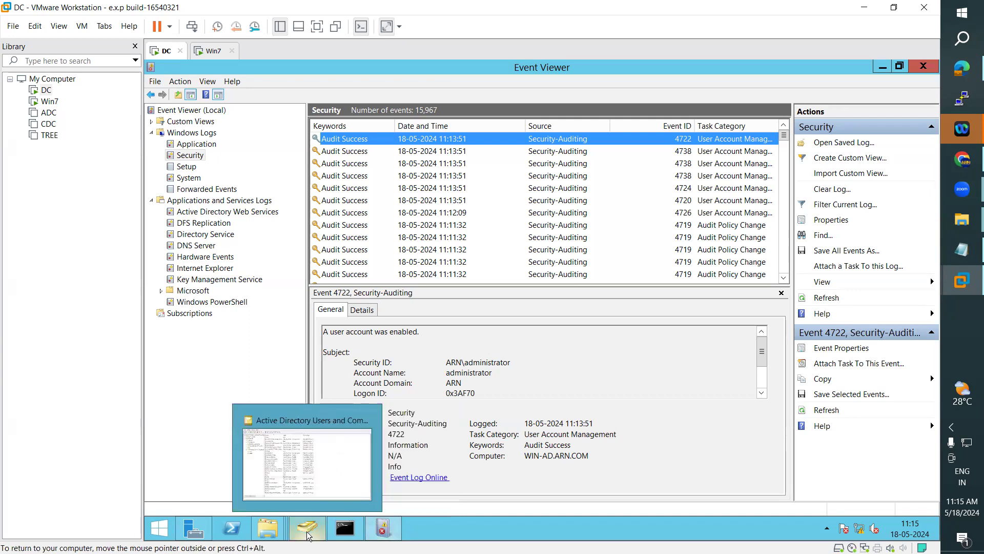
Step: Launch Group Policy Management from Server Manager and edit the Auditing User Account Management GPO
mouse_move(211, 538)
left_click(212, 475)
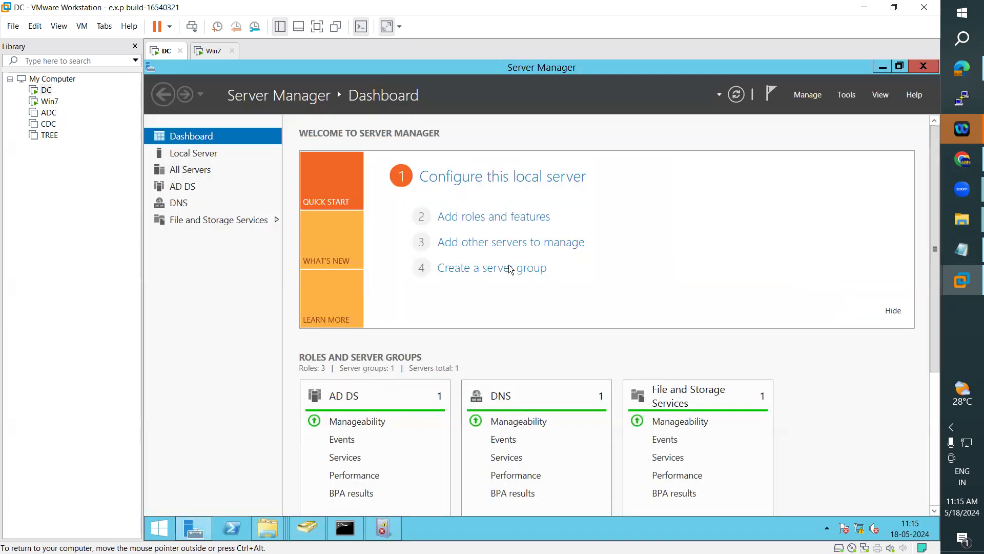
left_click(840, 96)
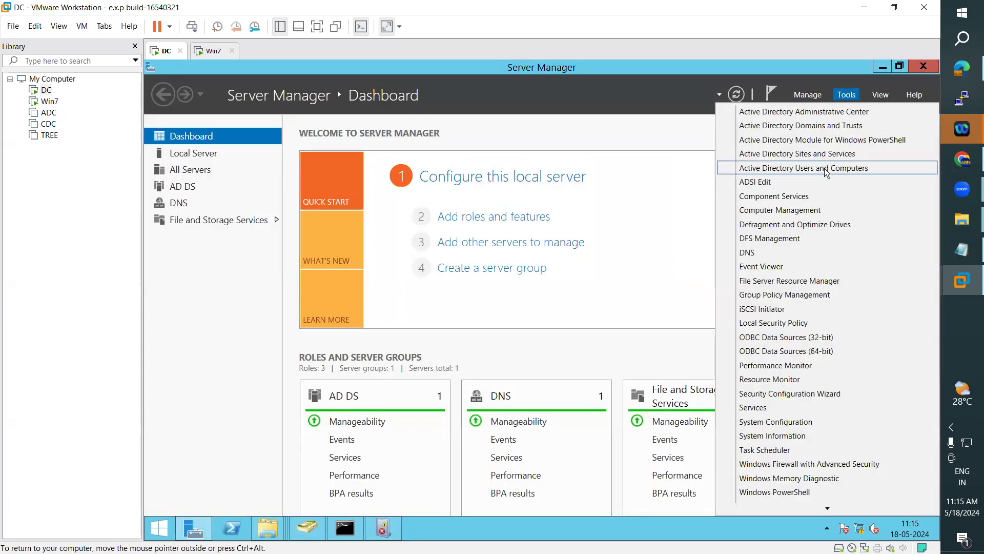
left_click(797, 295)
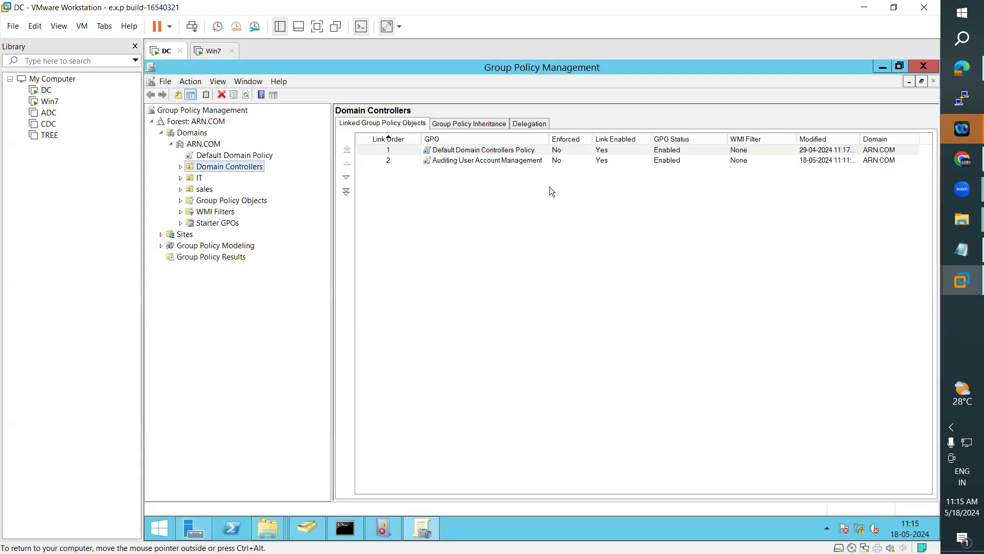
right_click(457, 160)
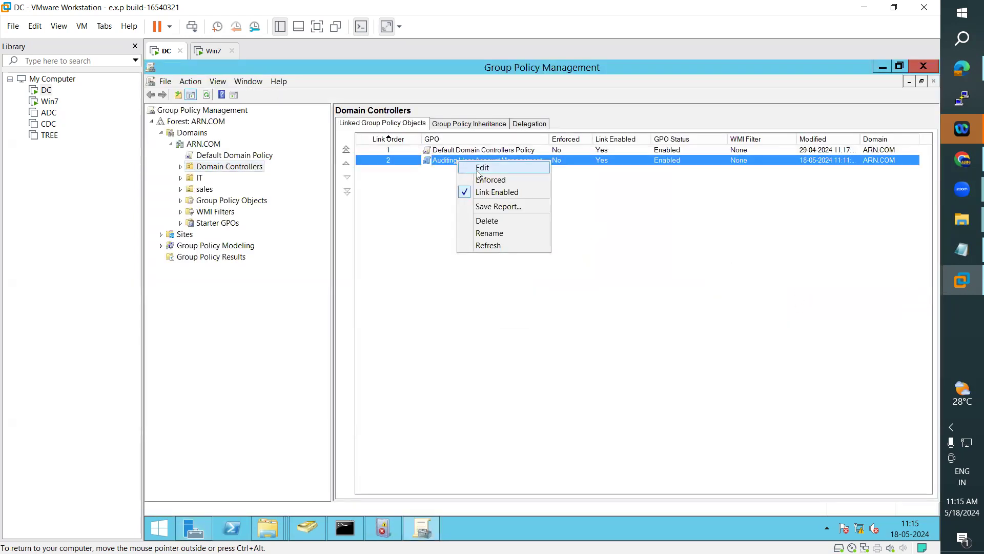
left_click(479, 168)
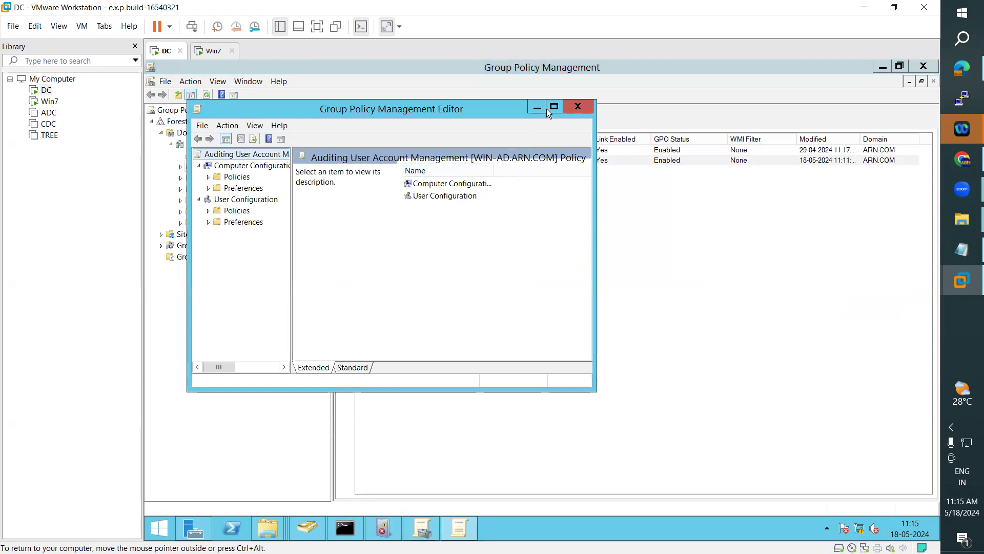
Step: Navigate to Advanced Audit Policy Configuration's Account Management audit subcategories
left_click(556, 107)
left_click_drag(243, 235, 405, 242)
left_click(161, 133)
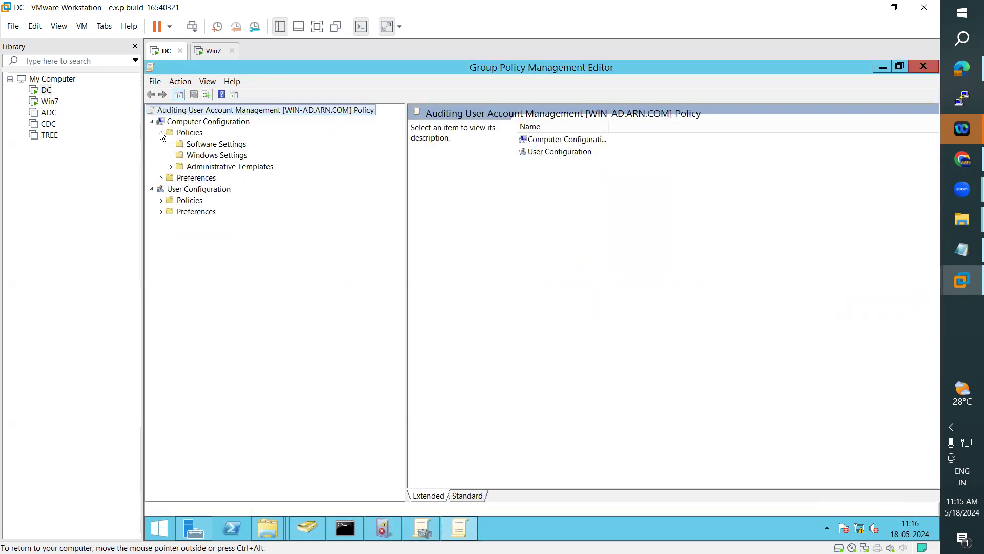
left_click(170, 155)
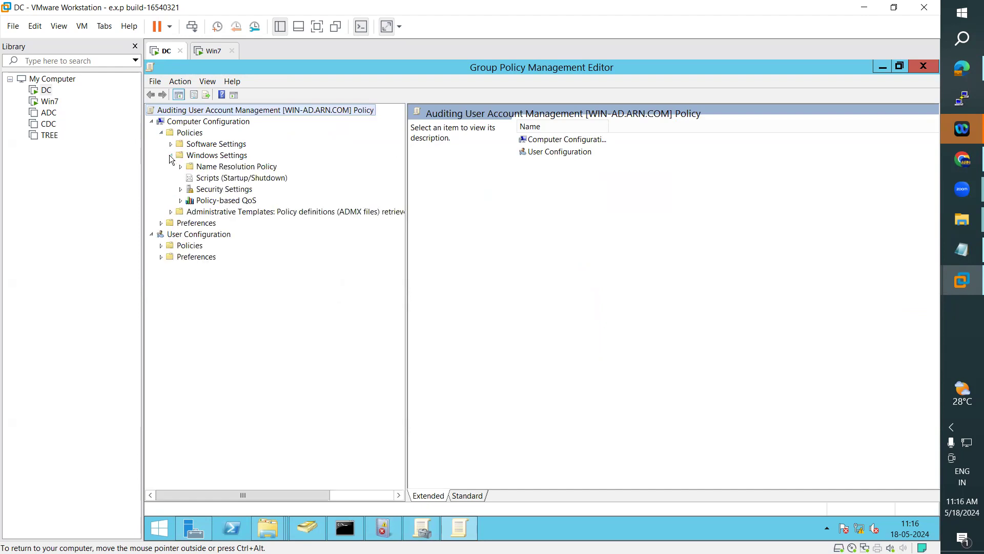
left_click(183, 194)
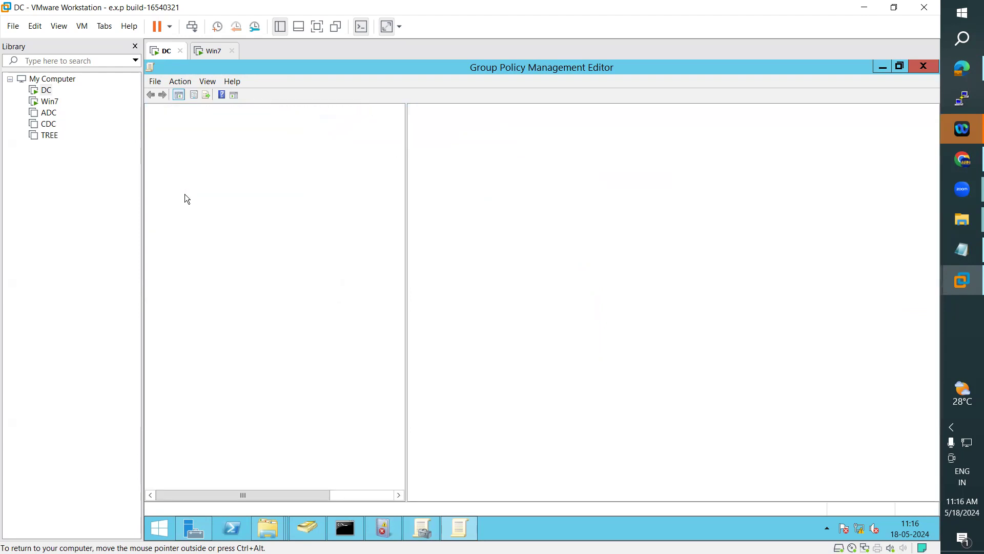
left_click(180, 190)
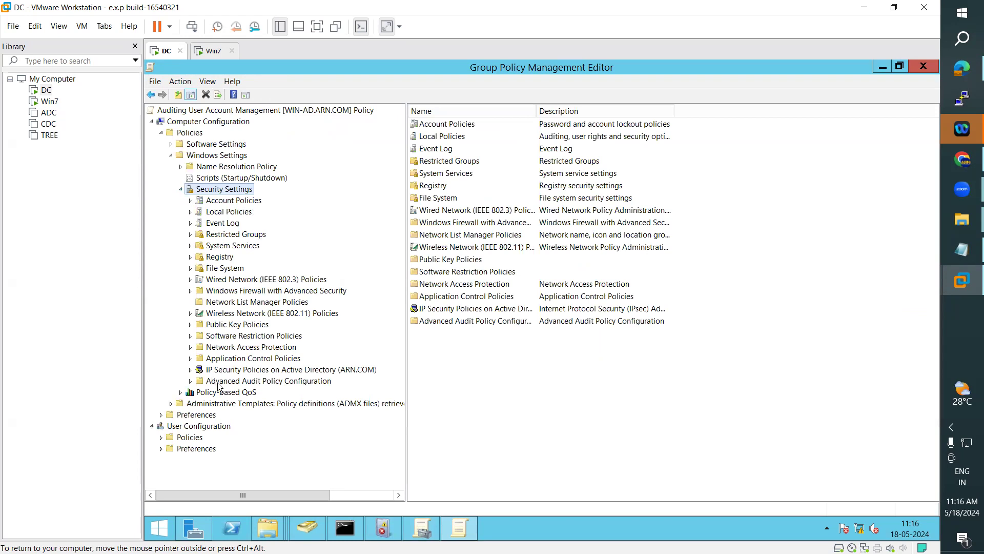
left_click(198, 380)
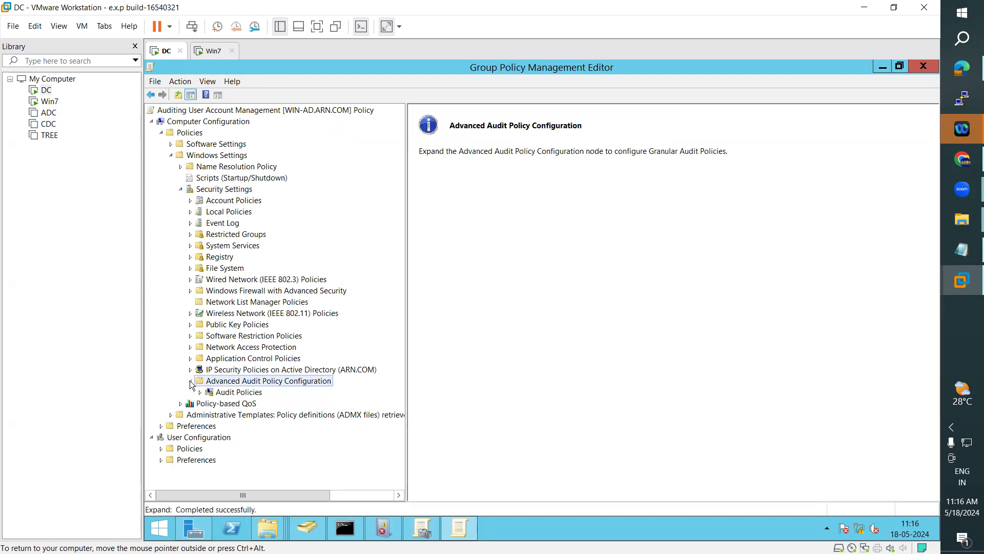
left_click(235, 393)
left_click(201, 392)
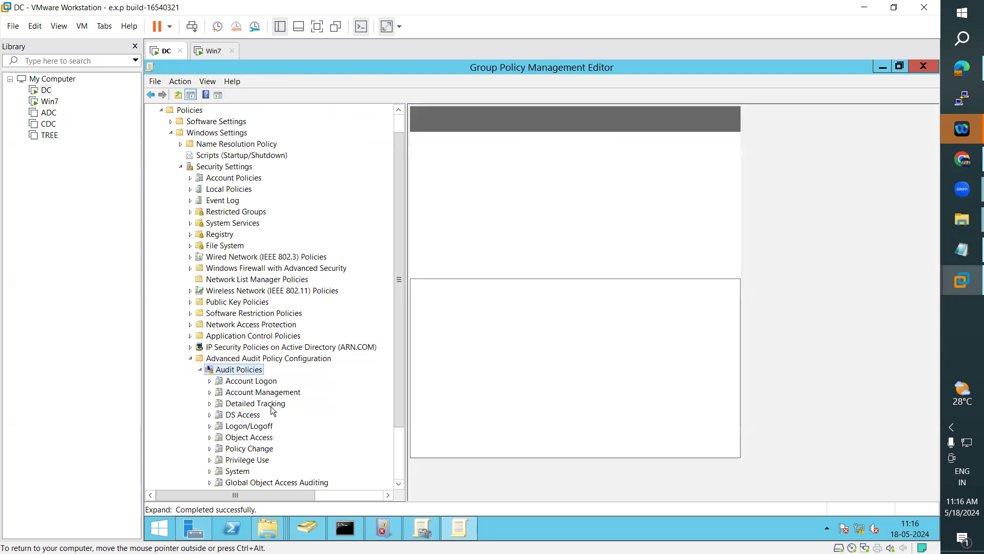
left_click(280, 393)
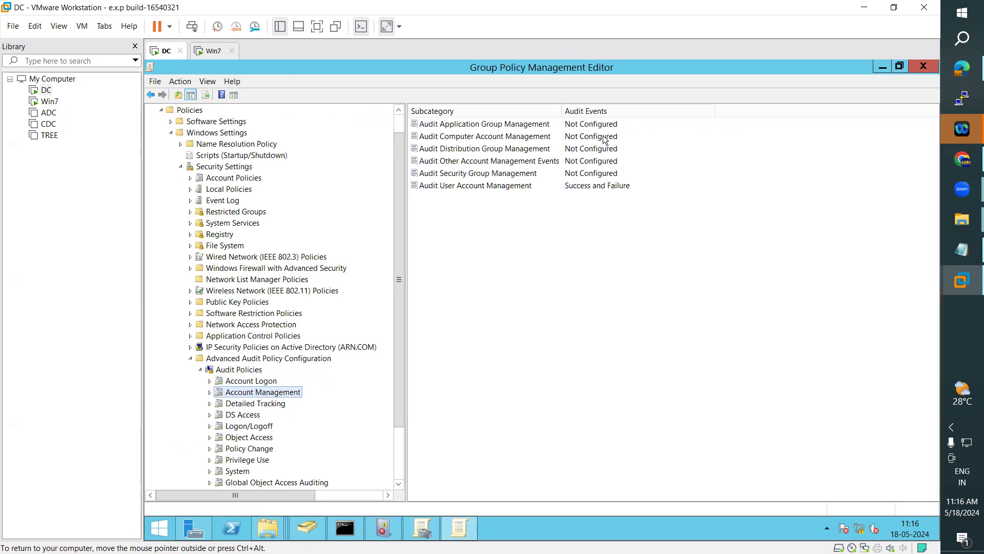
Step: Set Audit Security Group Management to Success and Failure and close the editor
left_click_drag(563, 110, 590, 109)
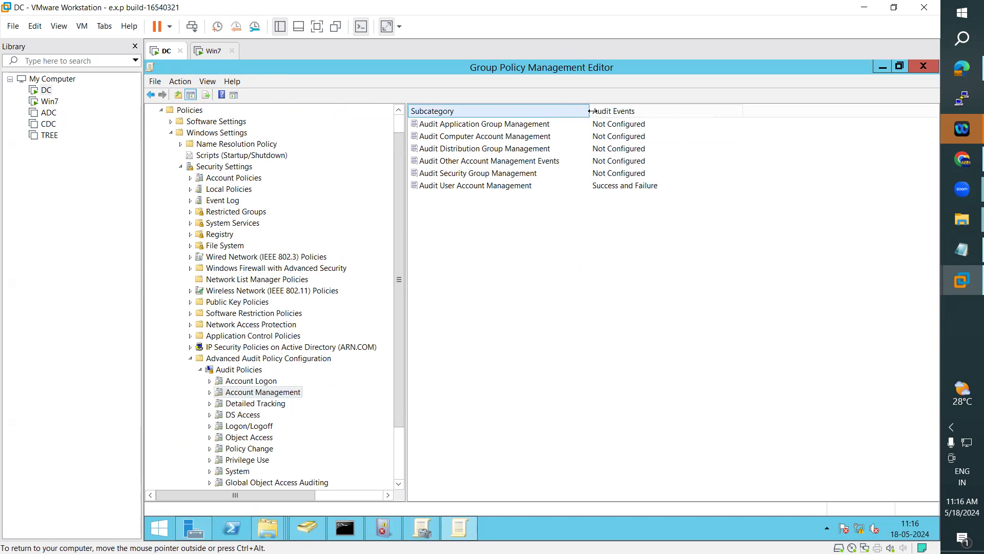
left_click(502, 136)
left_click(503, 124)
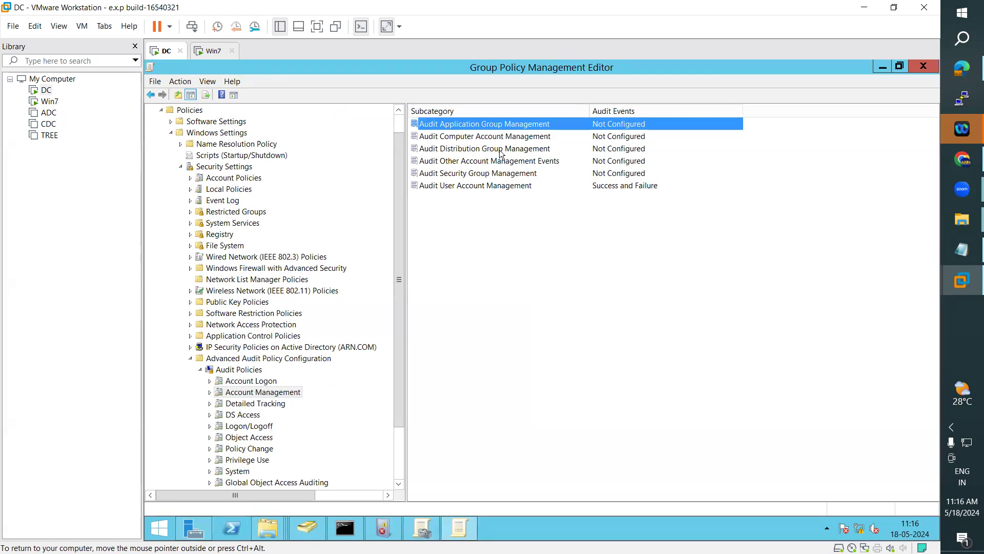
left_click(474, 174)
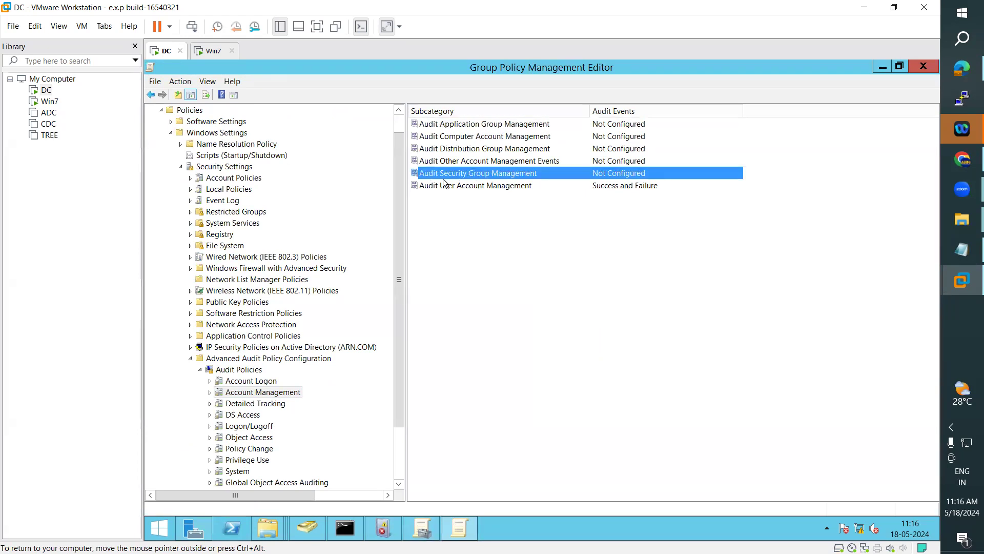
double_click(518, 173)
left_click(413, 202)
left_click(425, 217)
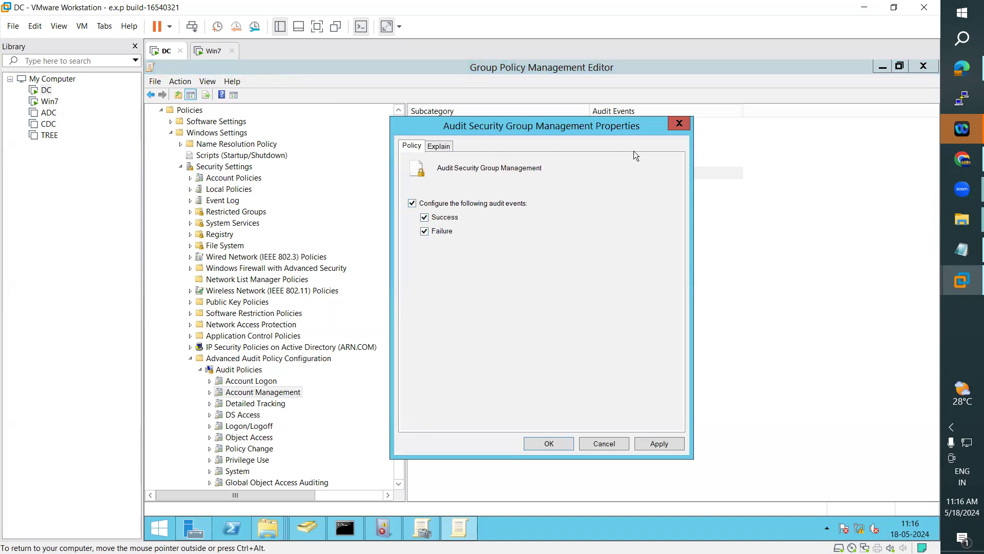
left_click(549, 444)
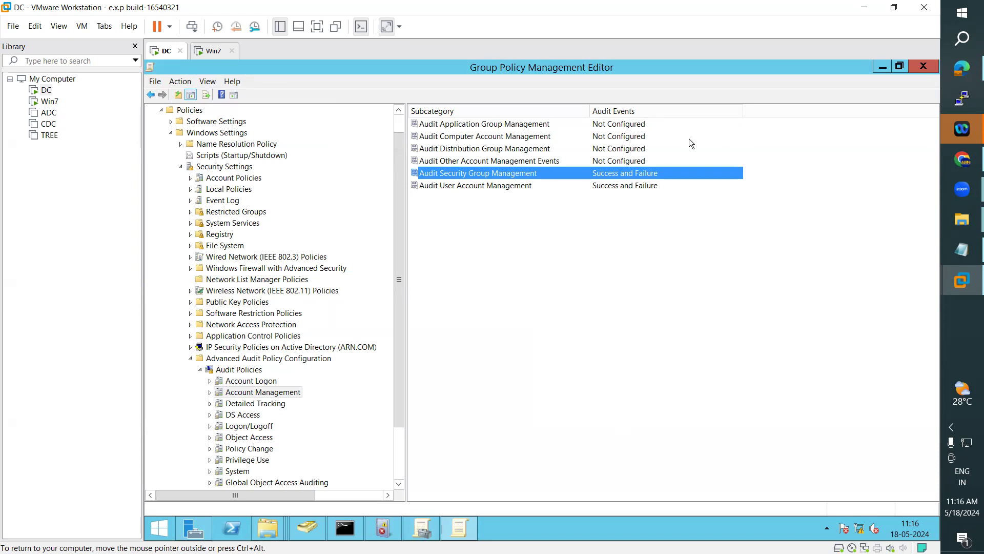
left_click(922, 67)
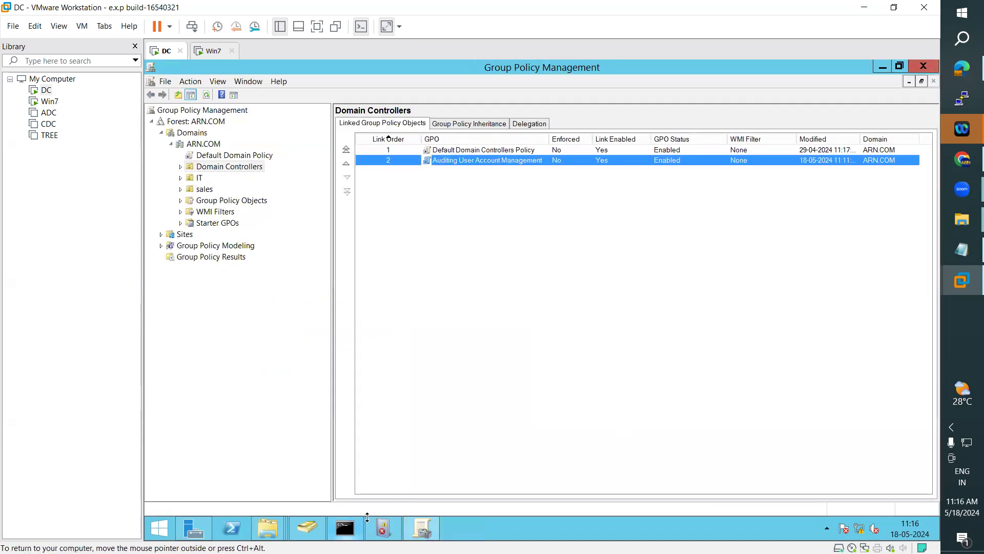
Step: Close Group Policy Management and rerun gpupdate in Command Prompt
left_click(921, 66)
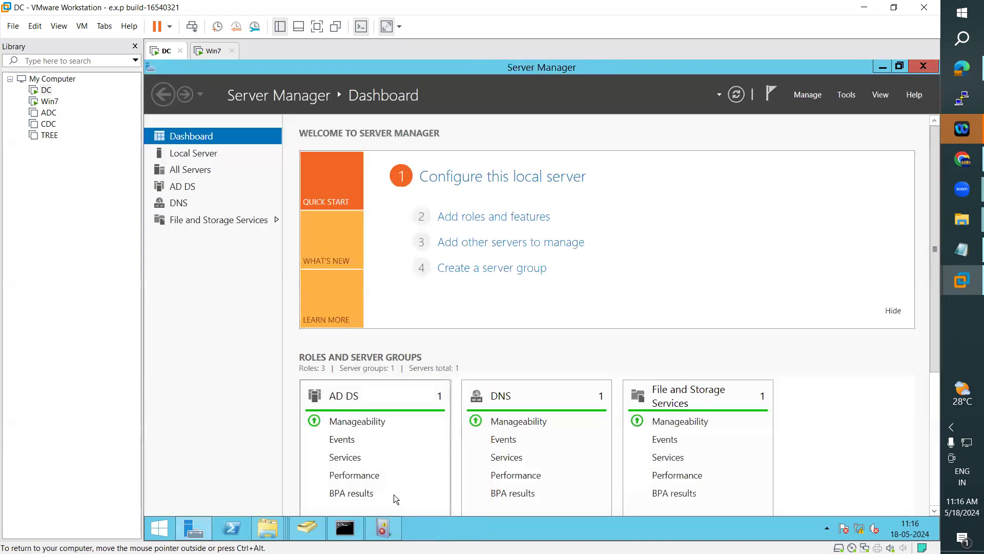
left_click(345, 527)
key("Up")
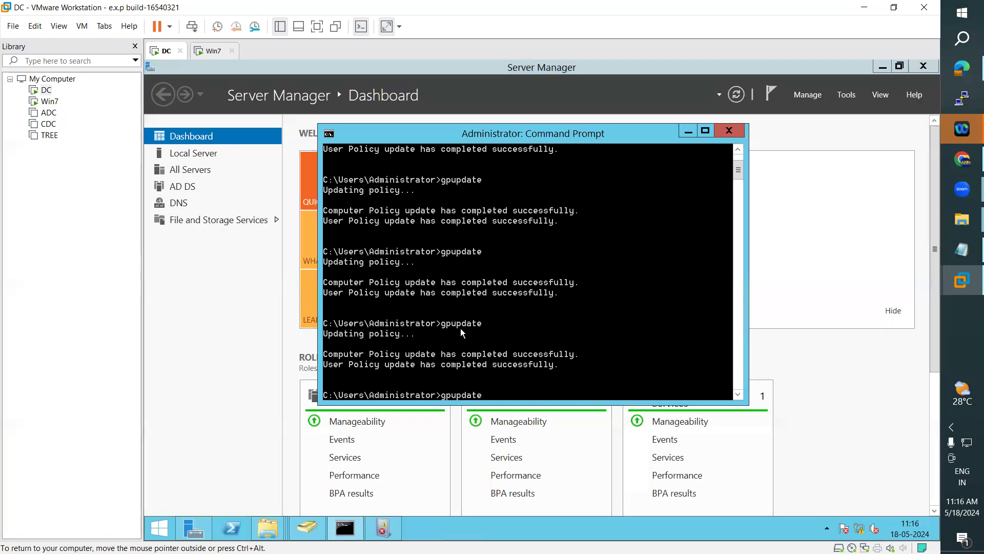
key("Return")
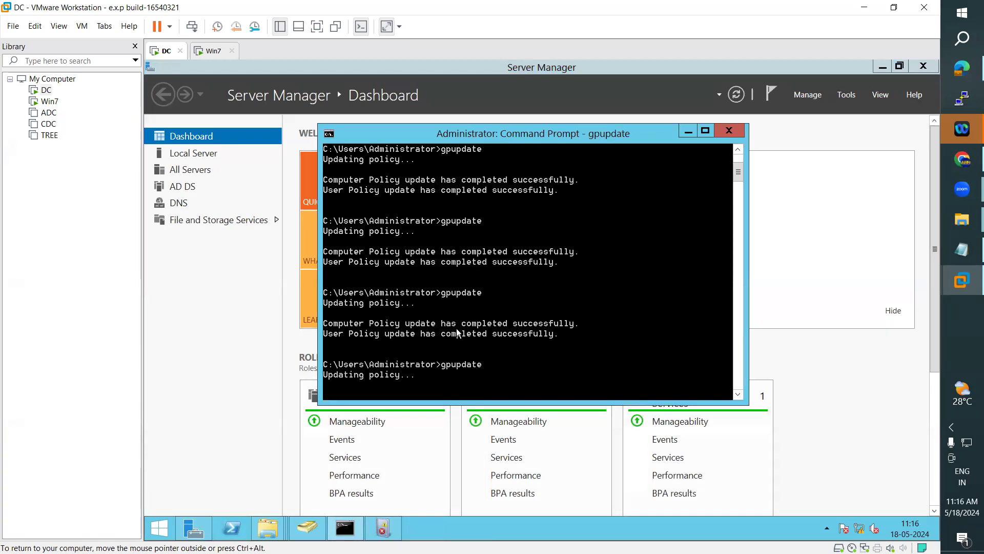
Step: Refresh the Security log to find event 4719, then confirm gpupdate finished
left_click(382, 526)
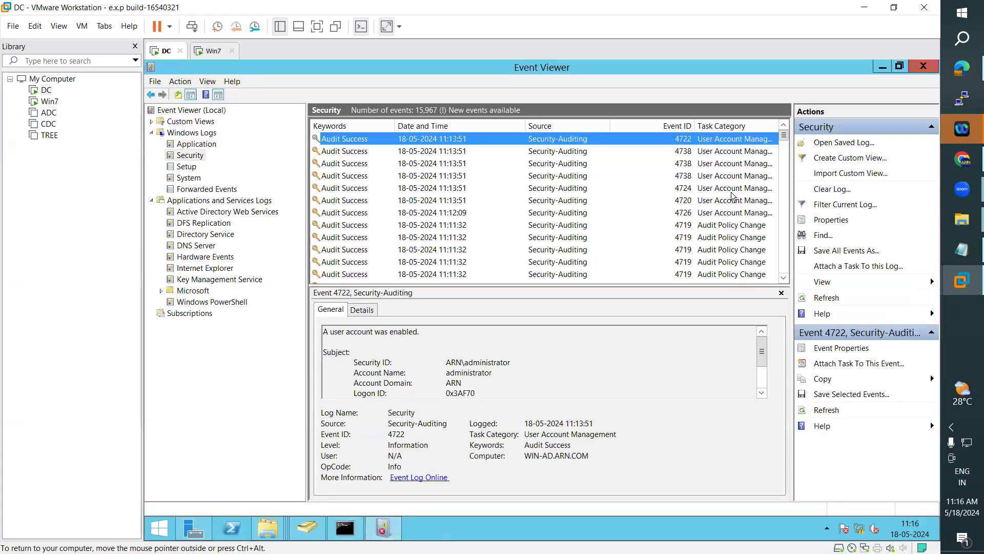
left_click(827, 299)
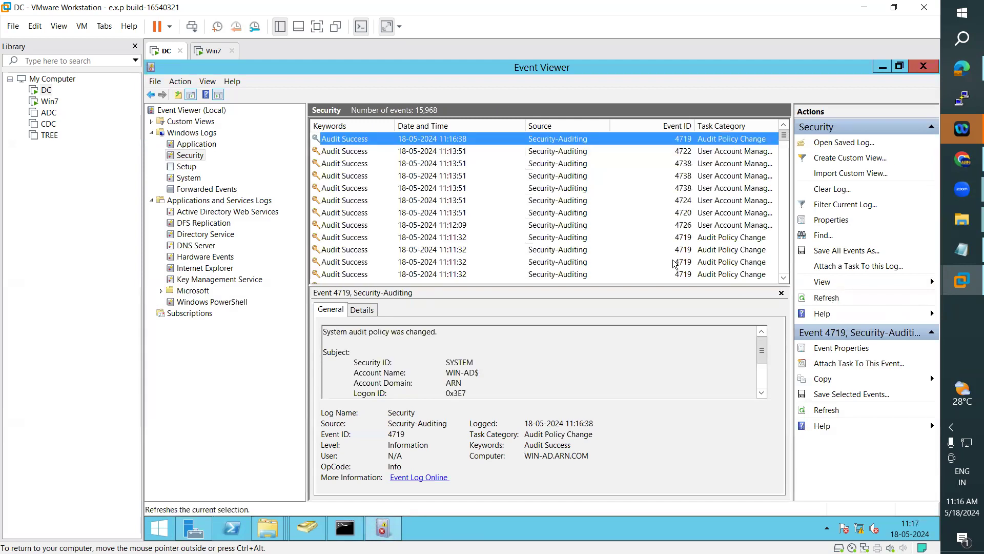
scroll(490, 362, "down", 3)
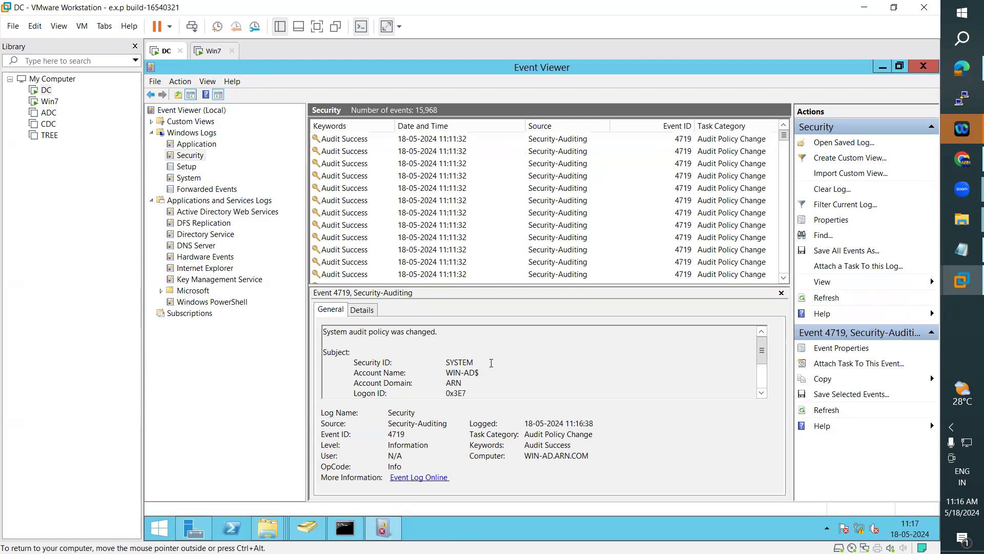
scroll(491, 362, "down", 2)
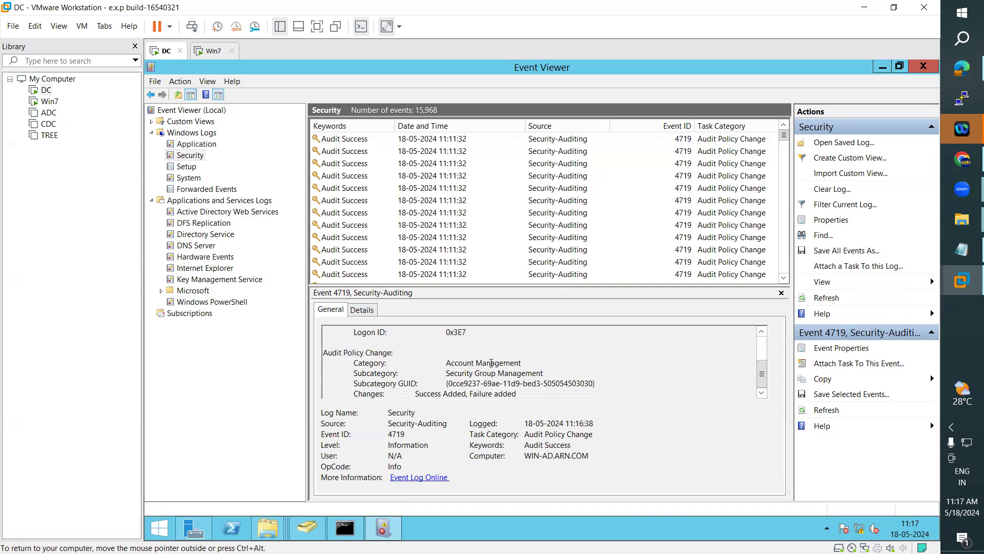
scroll(491, 363, "up", 2)
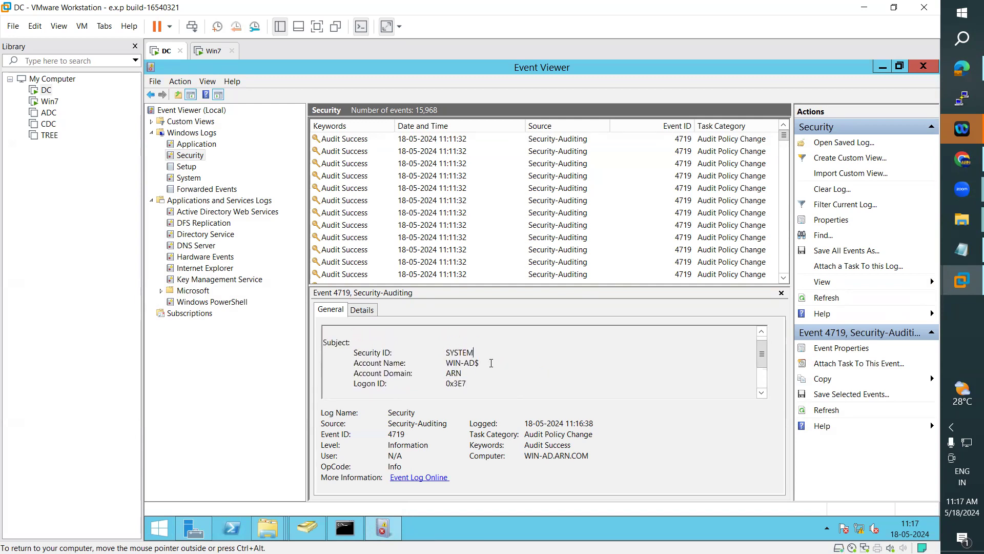
scroll(492, 363, "down", 1)
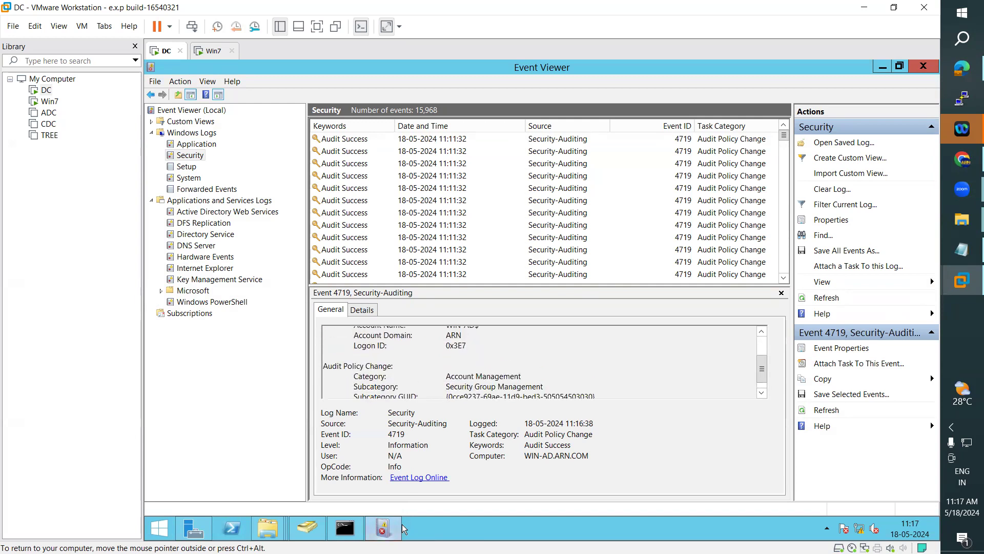
left_click(344, 528)
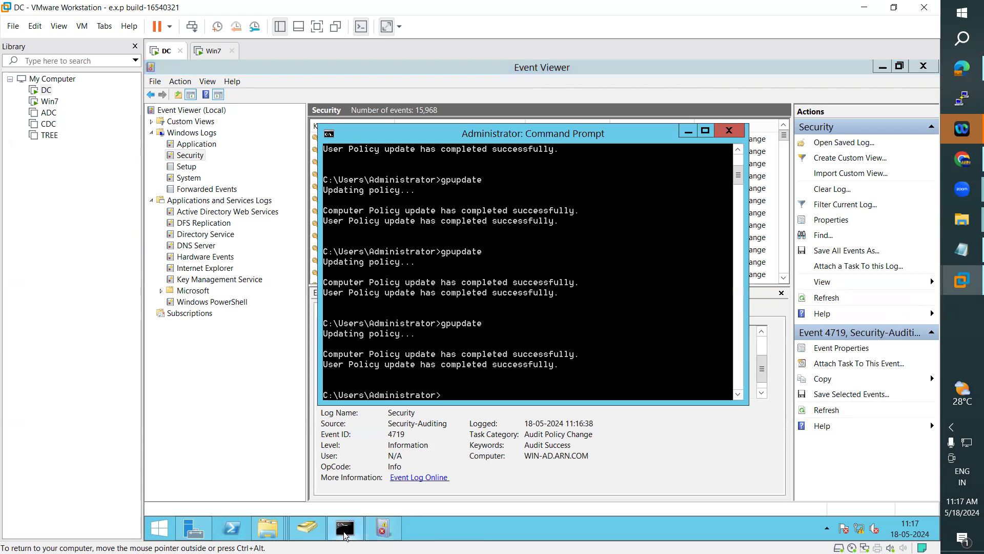
Step: Add the Global/Security group Ram in ARN.COM Users and switch back to Event Viewer
left_click(303, 531)
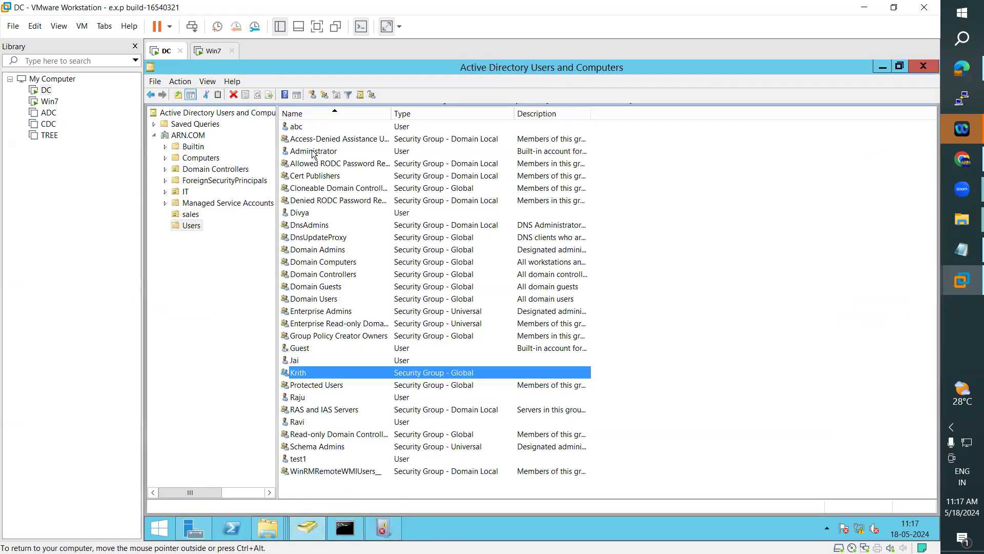
left_click(325, 95)
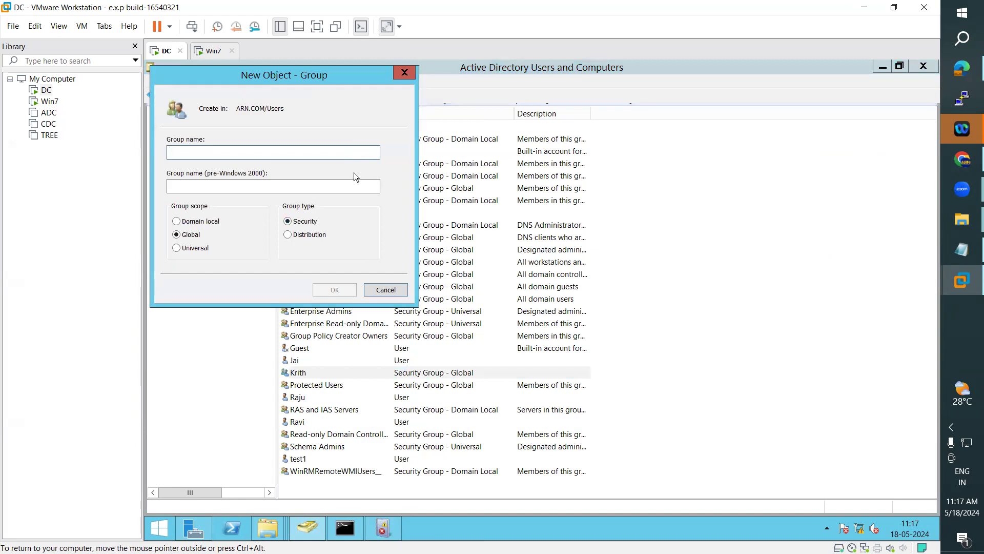
type("Ram")
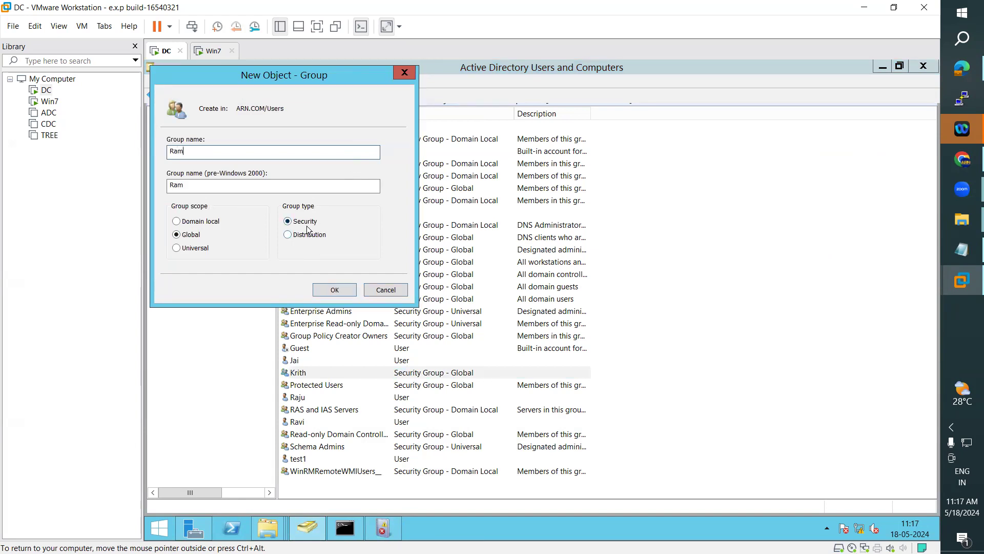
left_click(335, 290)
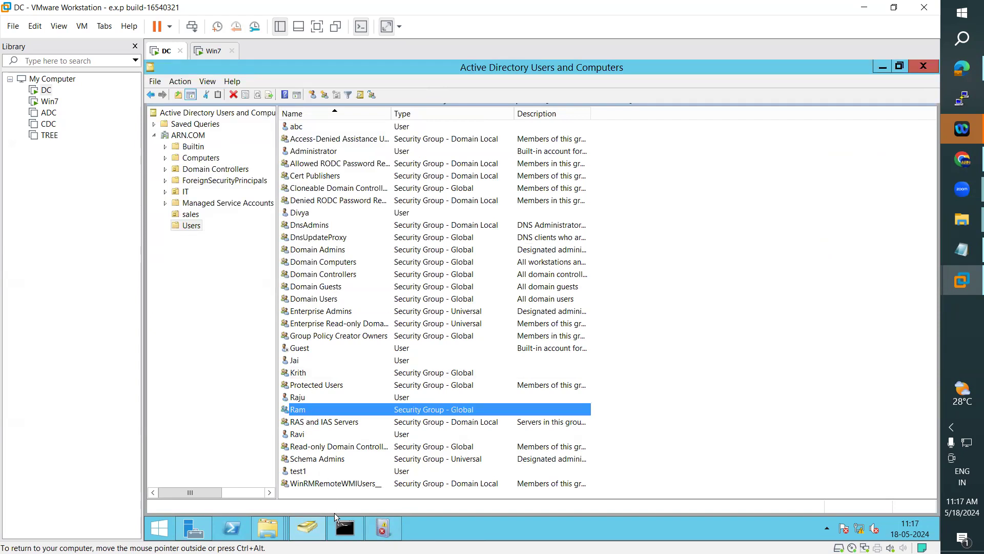
left_click(387, 528)
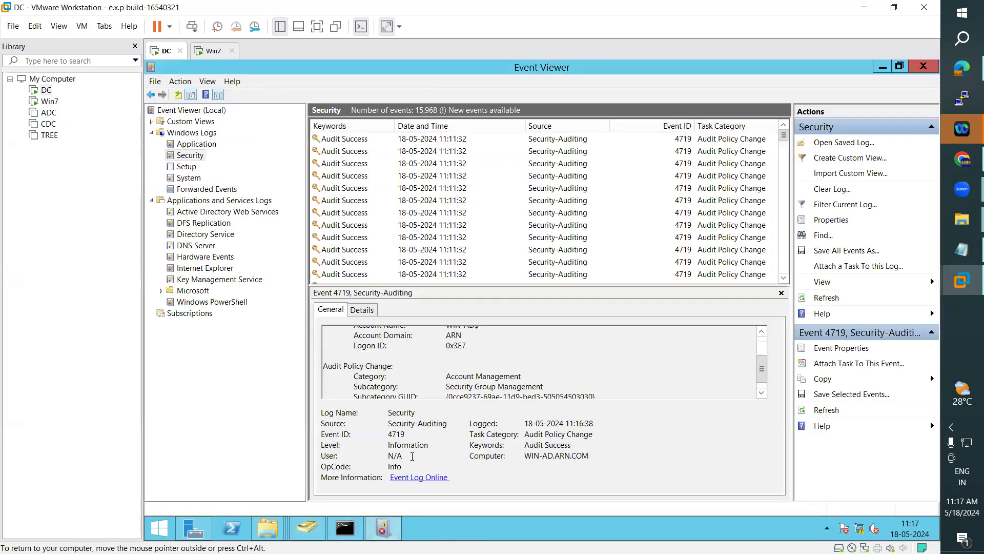
Step: Refresh the Security log and read event 4727, which records who created the Ram group
left_click(837, 299)
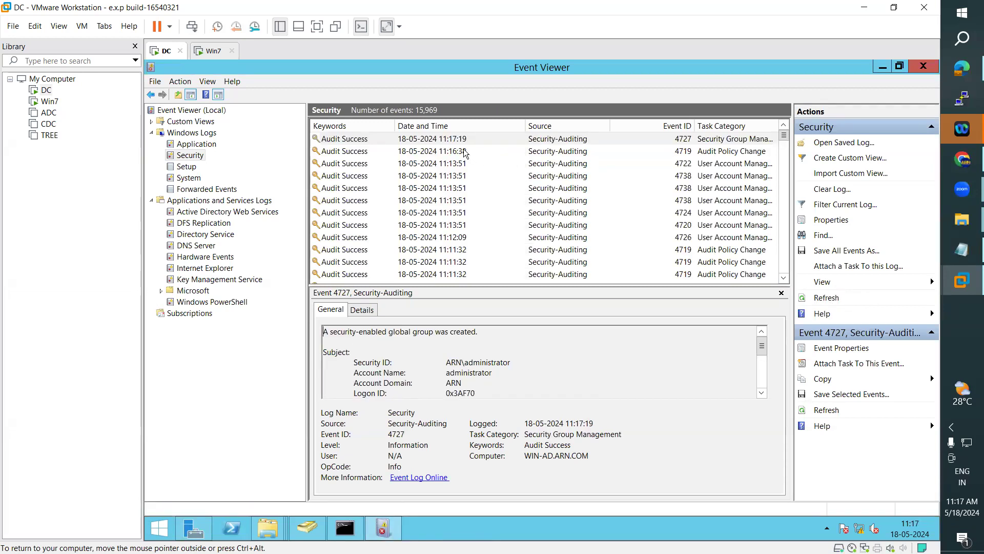
left_click(453, 138)
double_click(453, 139)
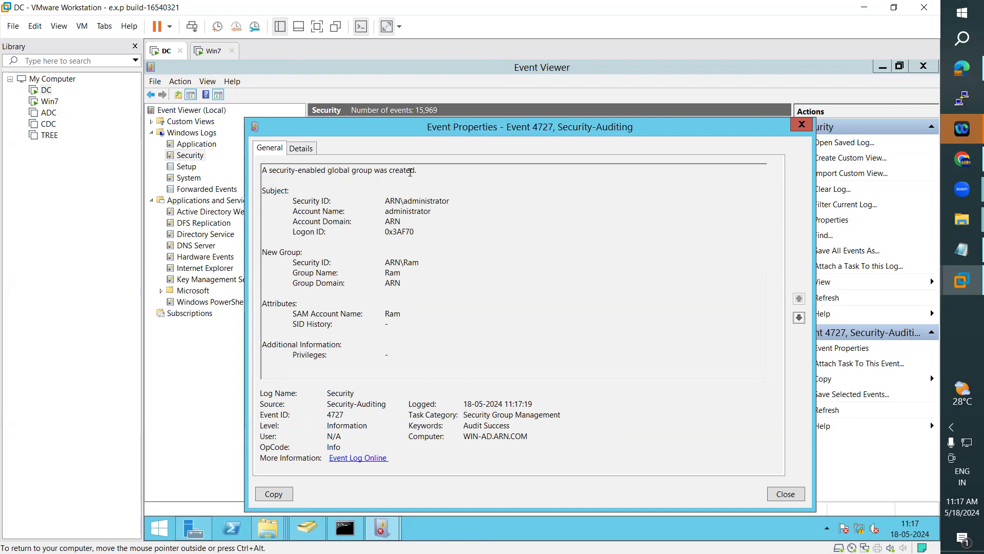
left_click_drag(386, 201, 454, 214)
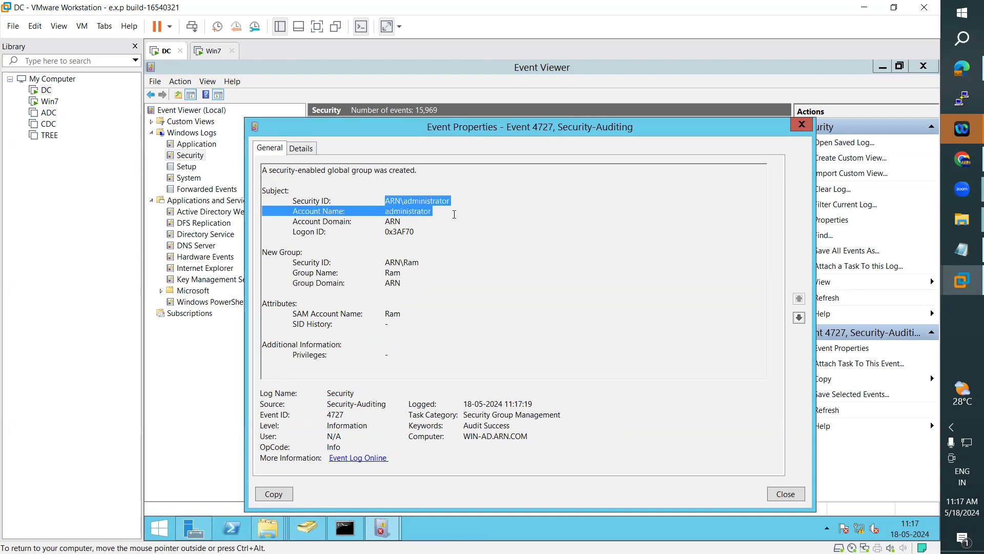
left_click_drag(263, 253, 469, 333)
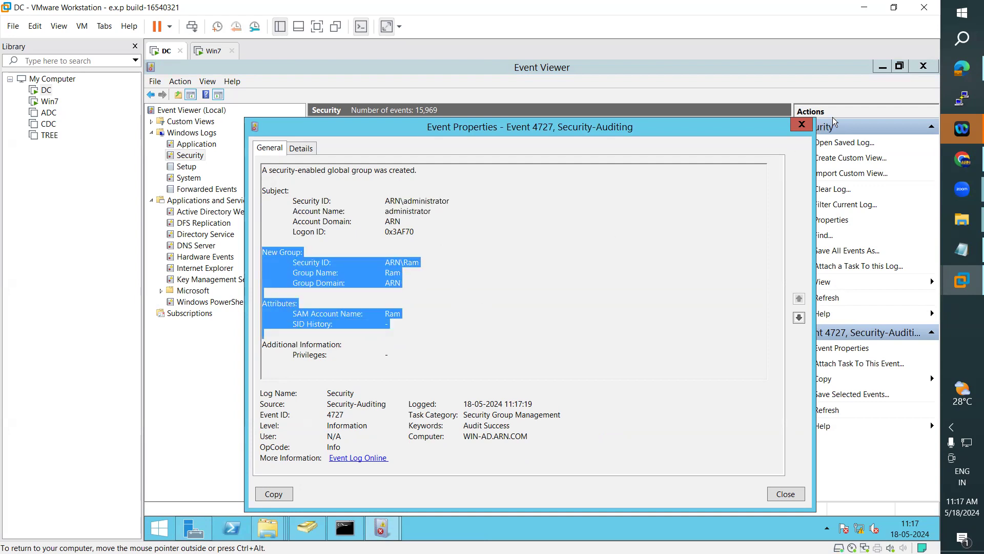
left_click(800, 126)
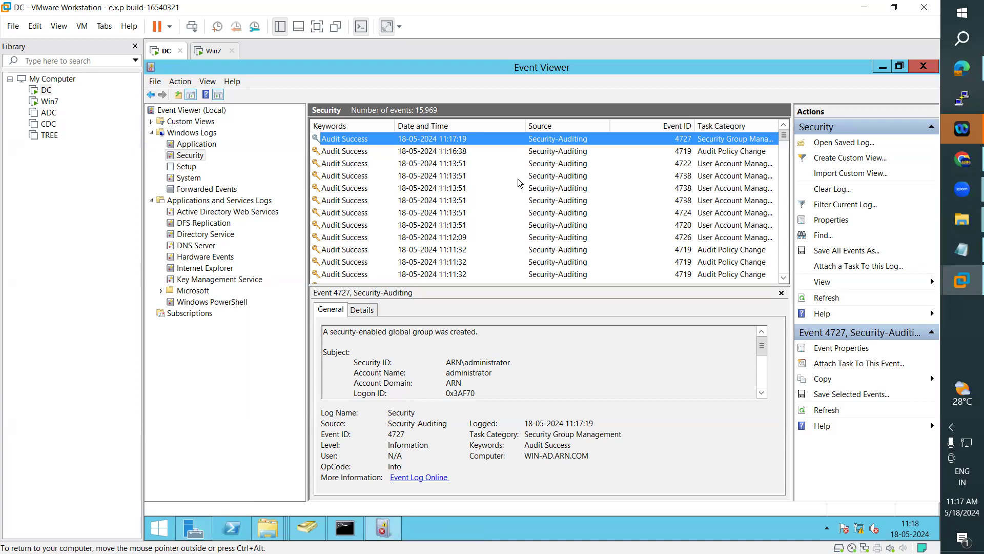
Step: Delete the Ram security group from the Users container
left_click(307, 528)
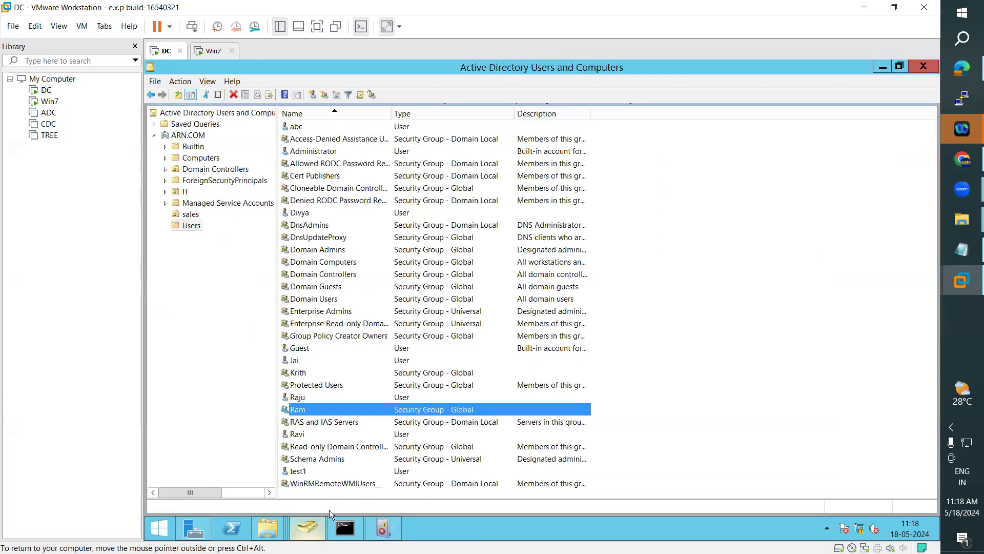
right_click(305, 408)
left_click(326, 372)
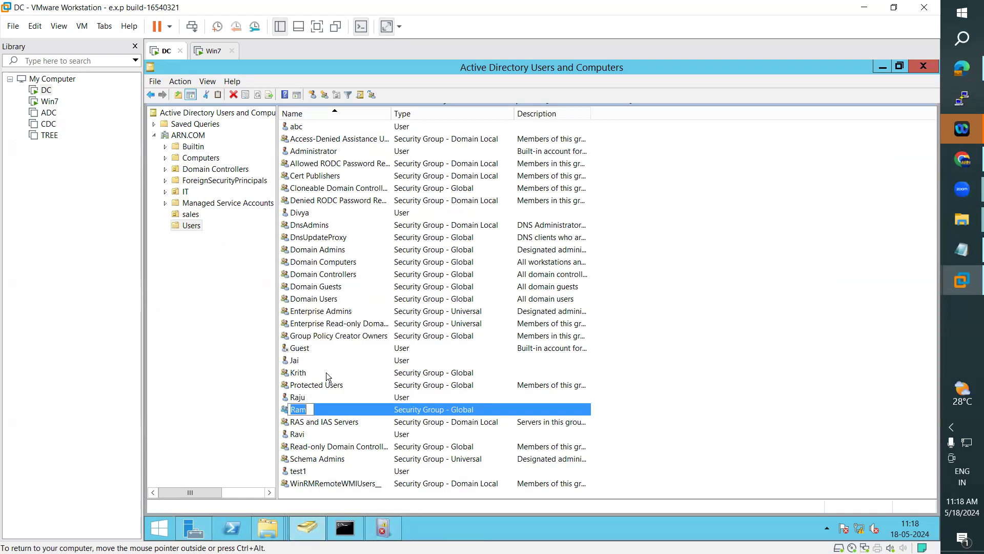
left_click(324, 404)
right_click(314, 408)
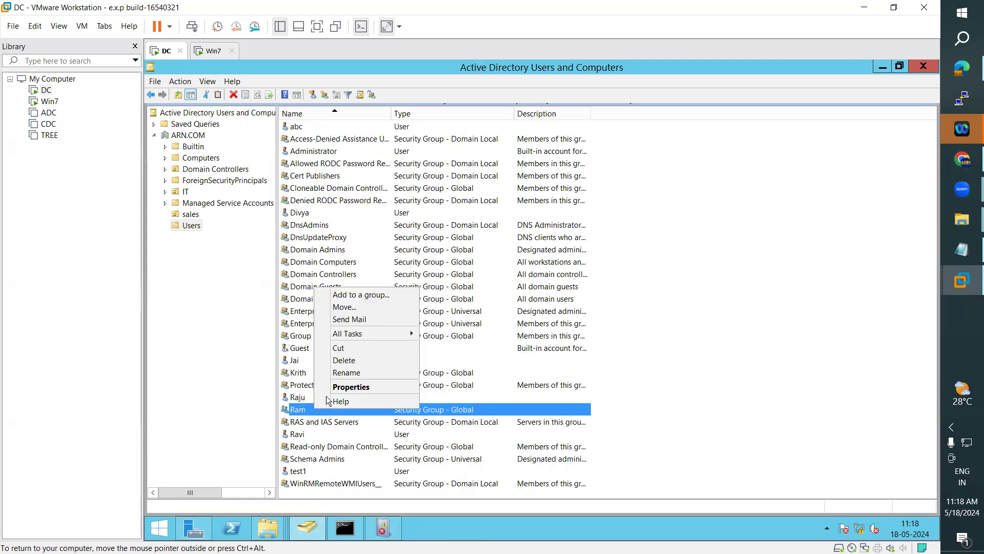
left_click(349, 359)
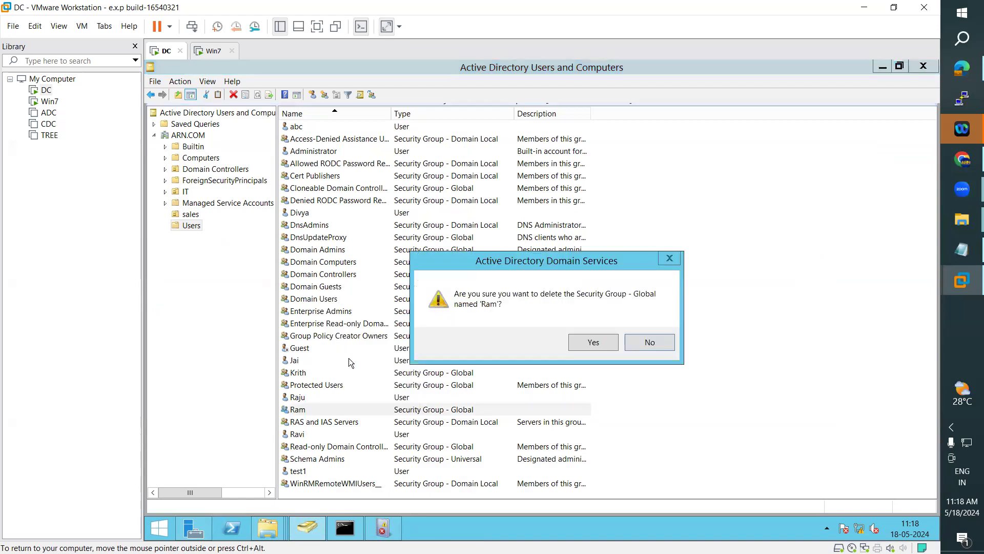
left_click(591, 342)
Step: Delete the Krith security group as well, then return to the Security log
left_click(303, 373)
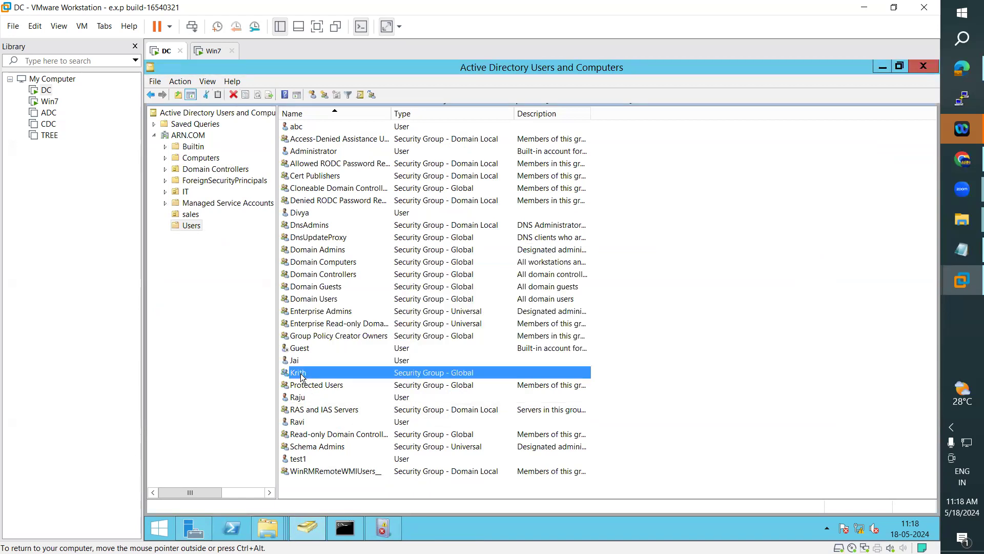
right_click(302, 378)
left_click(340, 448)
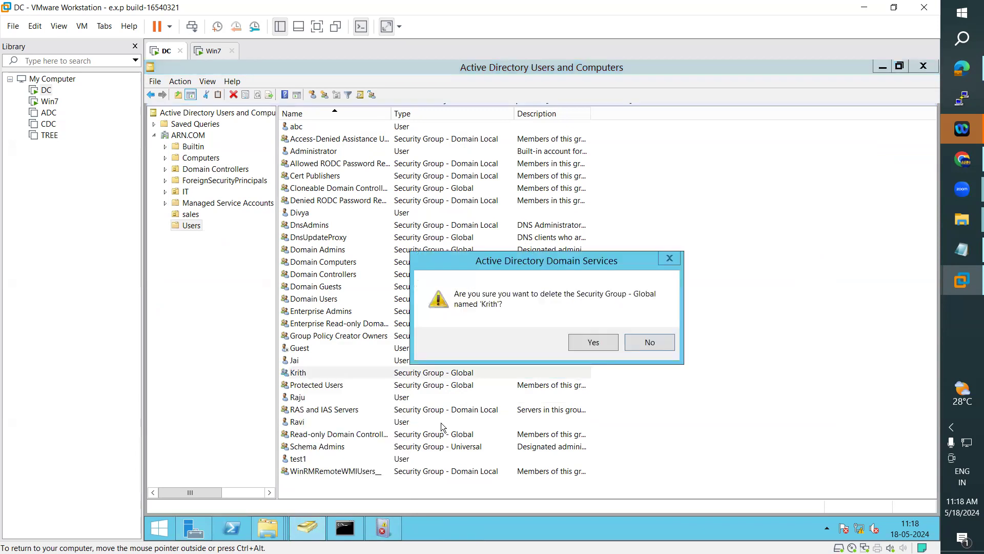
left_click(593, 342)
left_click(392, 528)
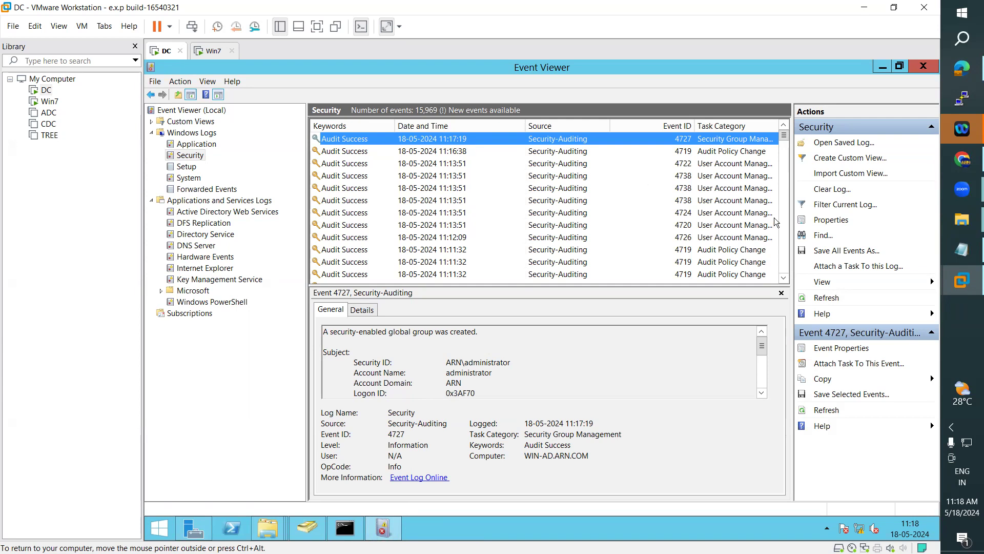
Step: Refresh the Security log and read the details of the 4730 group-deletion events
left_click(829, 301)
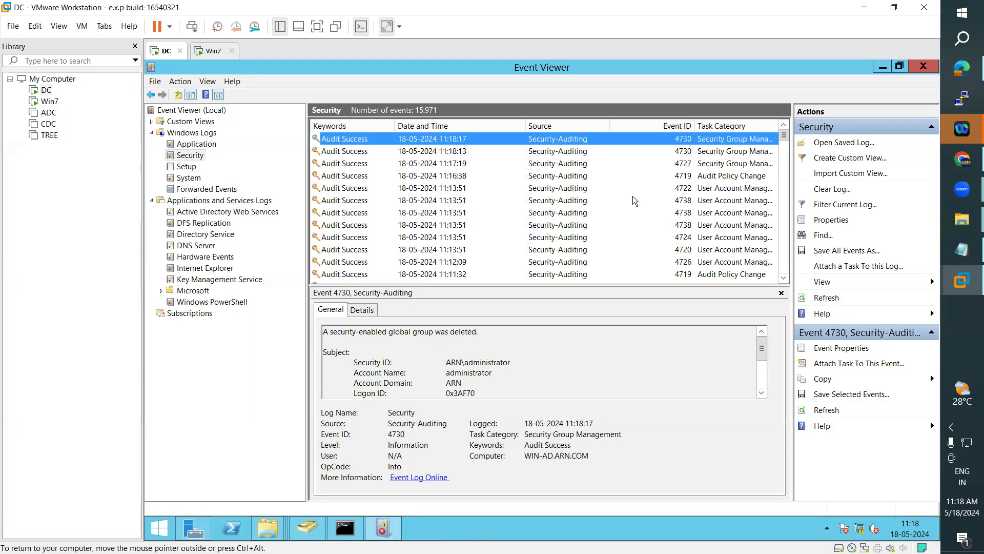
double_click(458, 139)
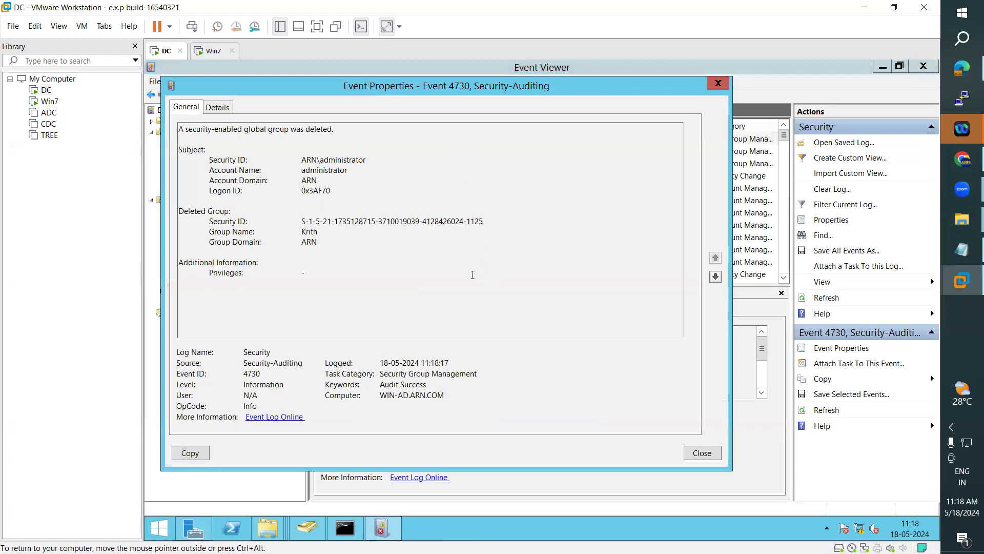
left_click_drag(180, 131, 333, 129)
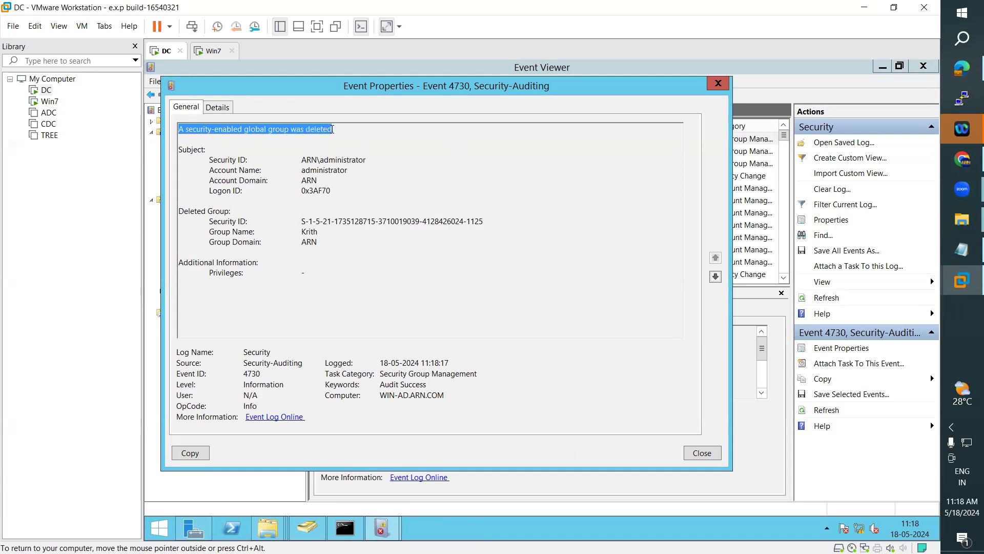
double_click(310, 232)
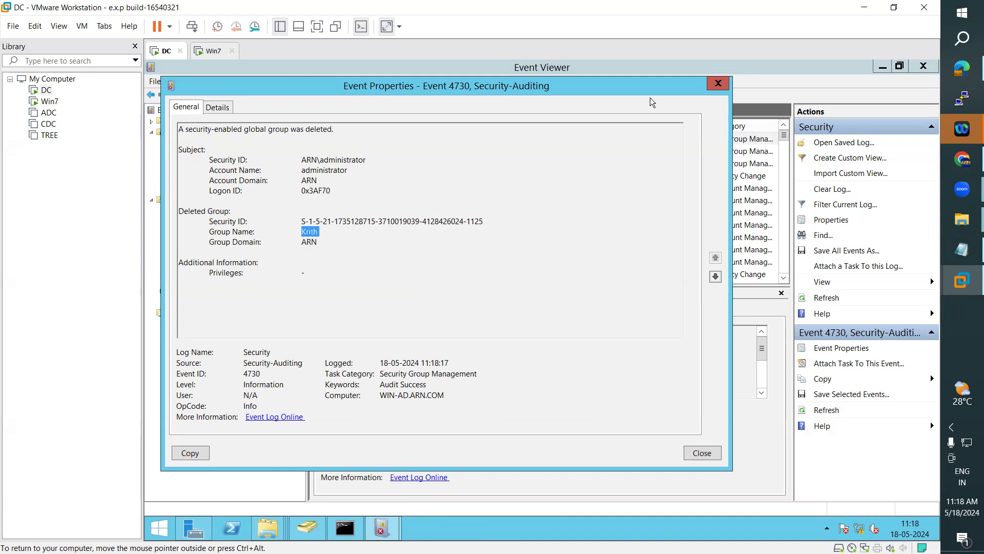
left_click(718, 84)
double_click(556, 151)
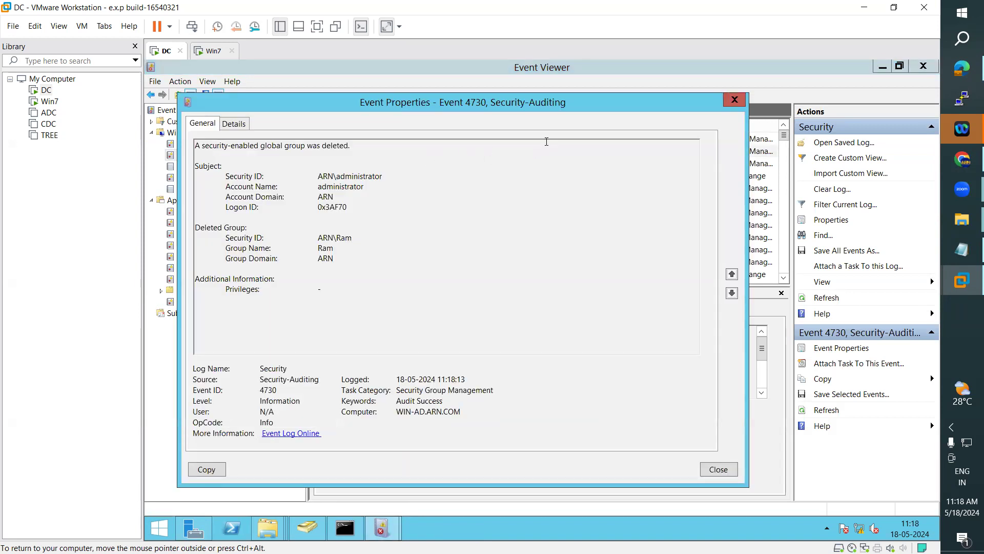
left_click(735, 100)
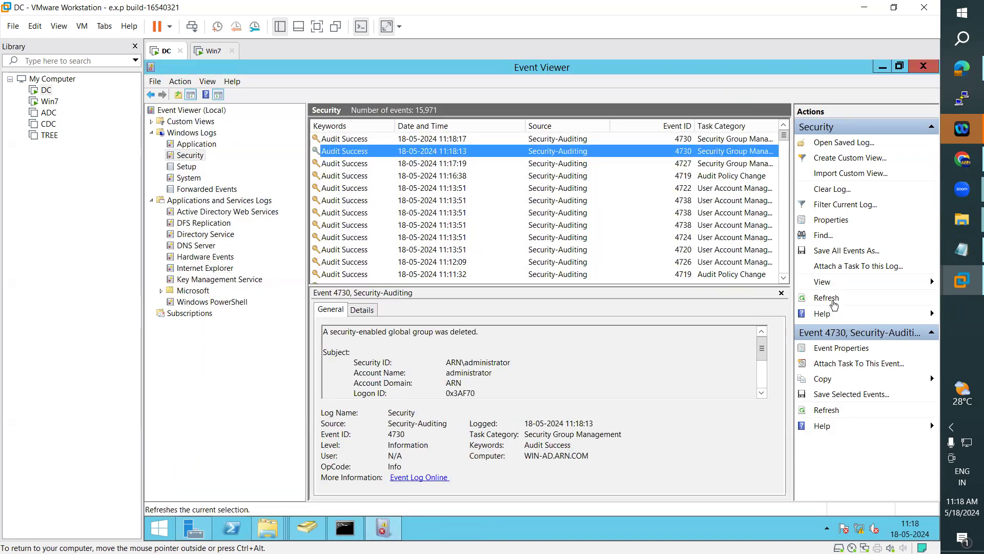
Step: Refresh again and check the deleted group names and security IDs in the newest 4730 events
left_click(827, 297)
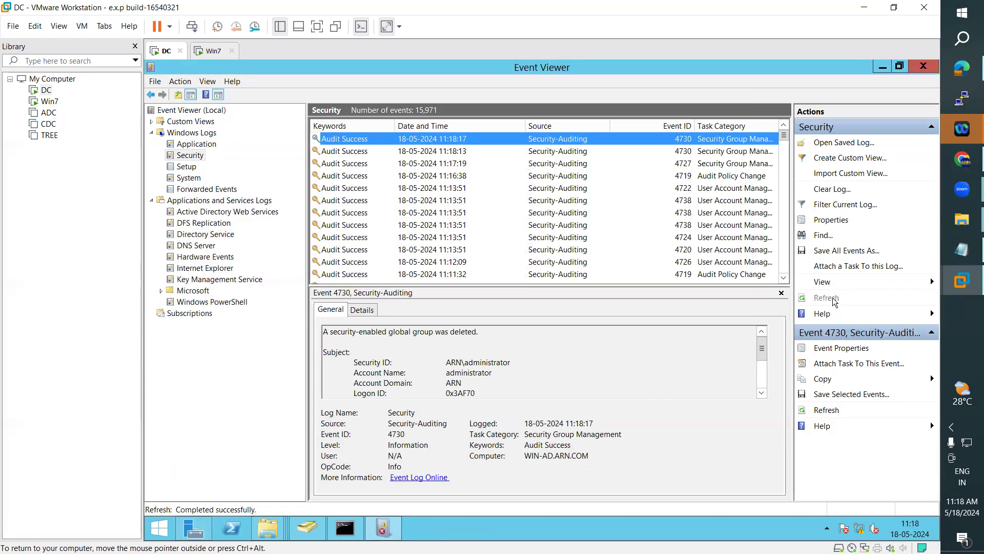
double_click(475, 135)
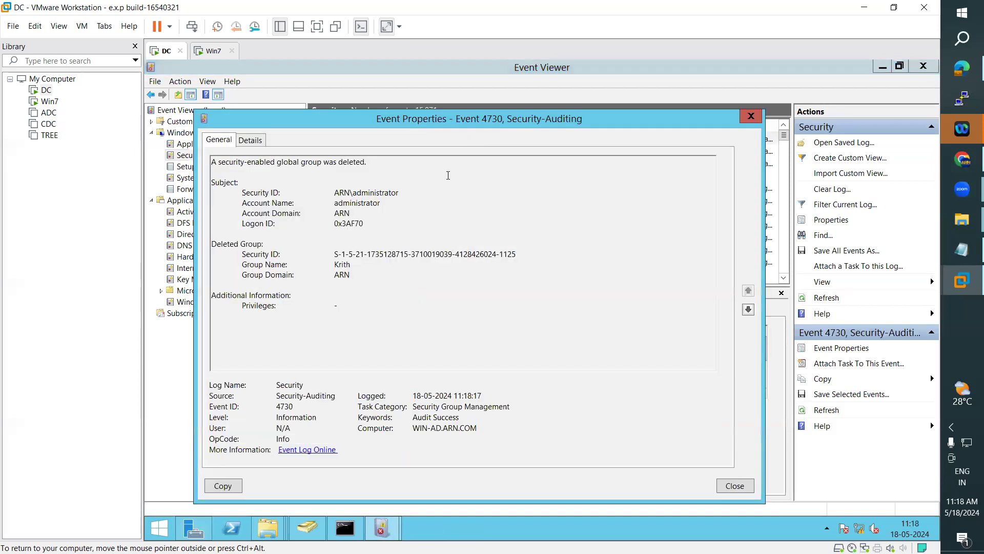
double_click(342, 264)
left_click(750, 116)
double_click(463, 152)
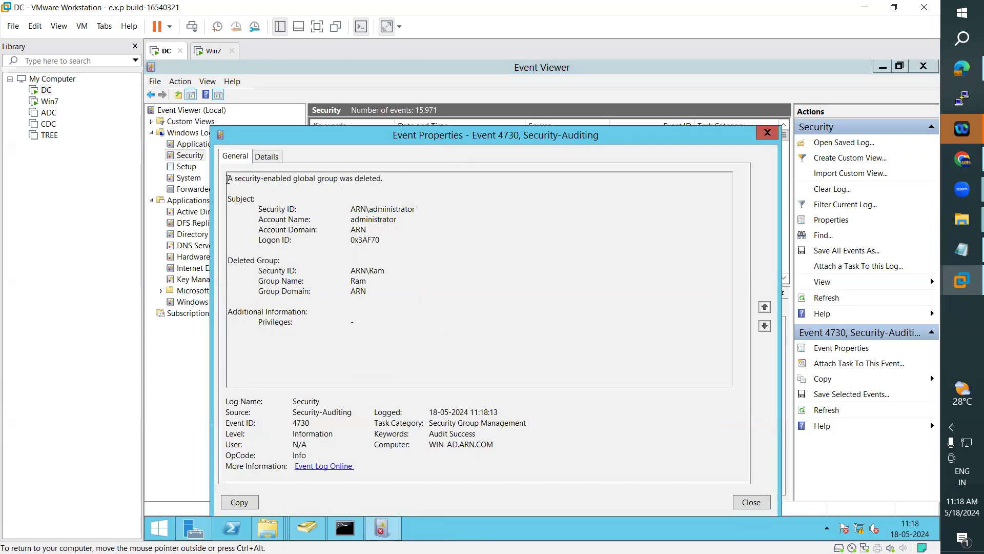
left_click_drag(228, 179, 384, 178)
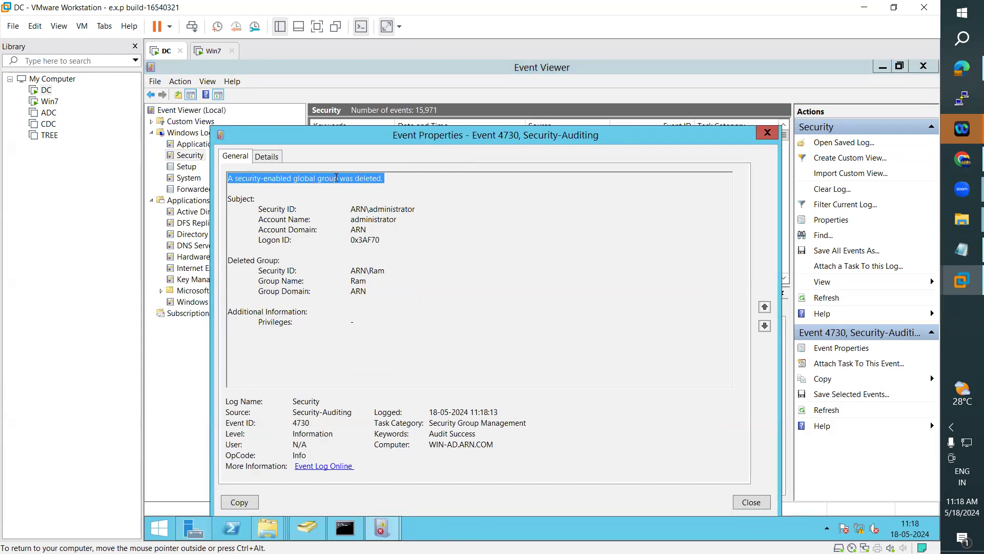
double_click(399, 207)
left_click_drag(350, 271, 434, 266)
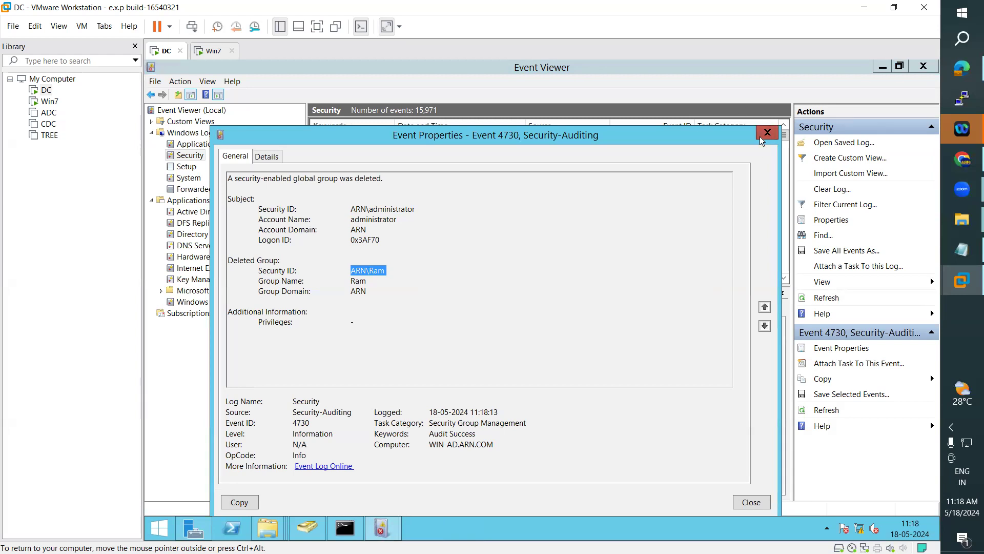
left_click(766, 132)
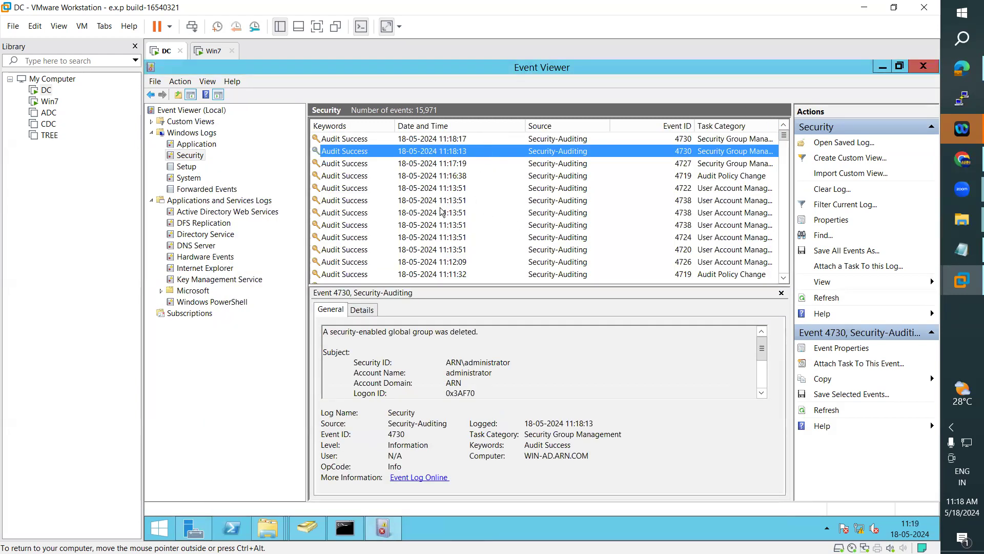
Step: Select the 4738 account-change event, then the newest 4730 group-deletion event
left_click(366, 200)
scroll(366, 200, "down", 5)
scroll(382, 207, "up", 5)
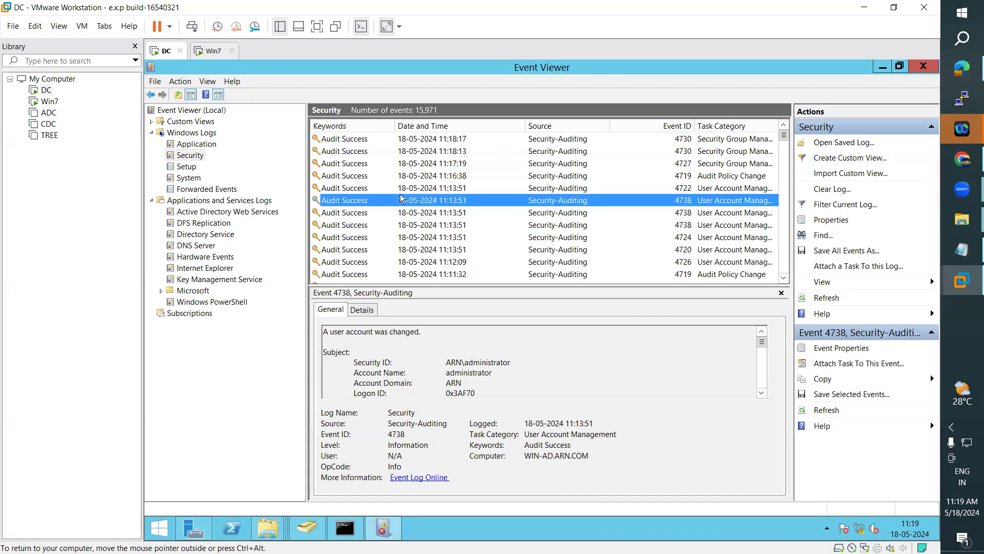
left_click(433, 143)
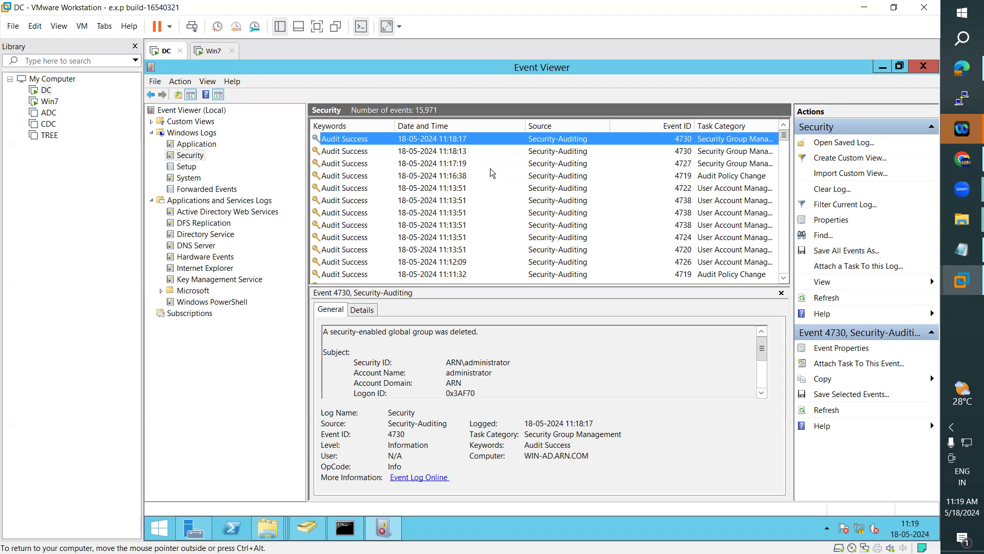
Step: Review the Auditing section and its audit event categories in the Group Policies notes
left_click(962, 249)
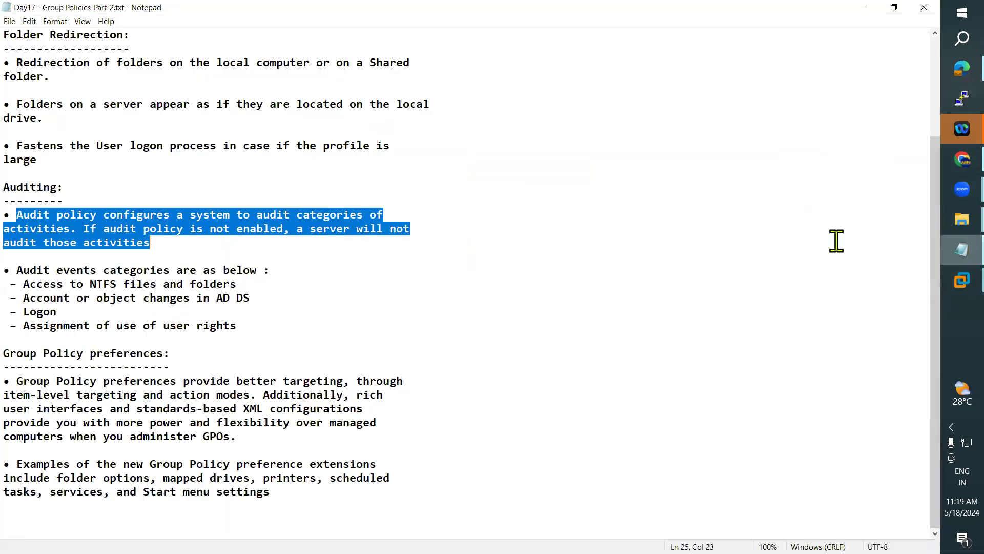
left_click(257, 286)
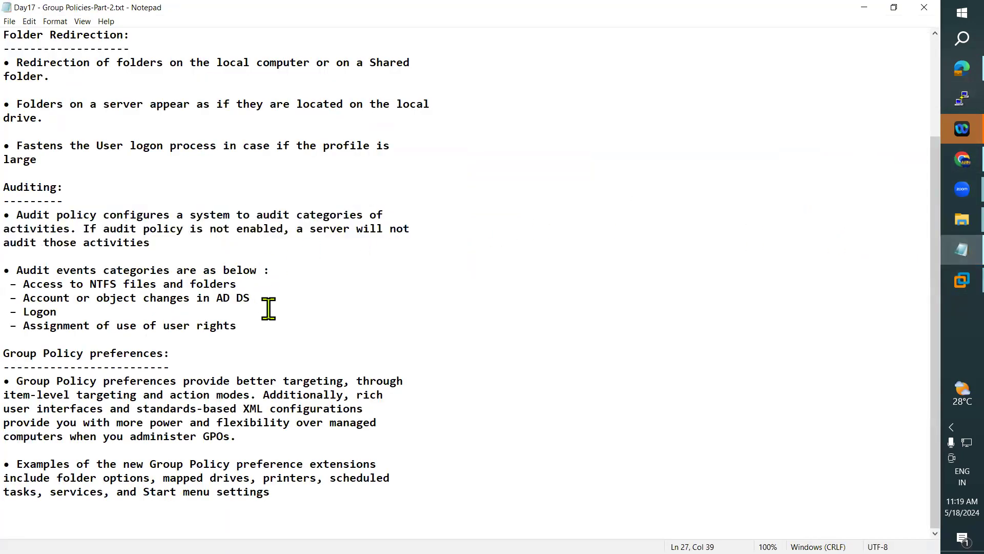
left_click_drag(259, 326, 117, 284)
left_click_drag(40, 248, 10, 187)
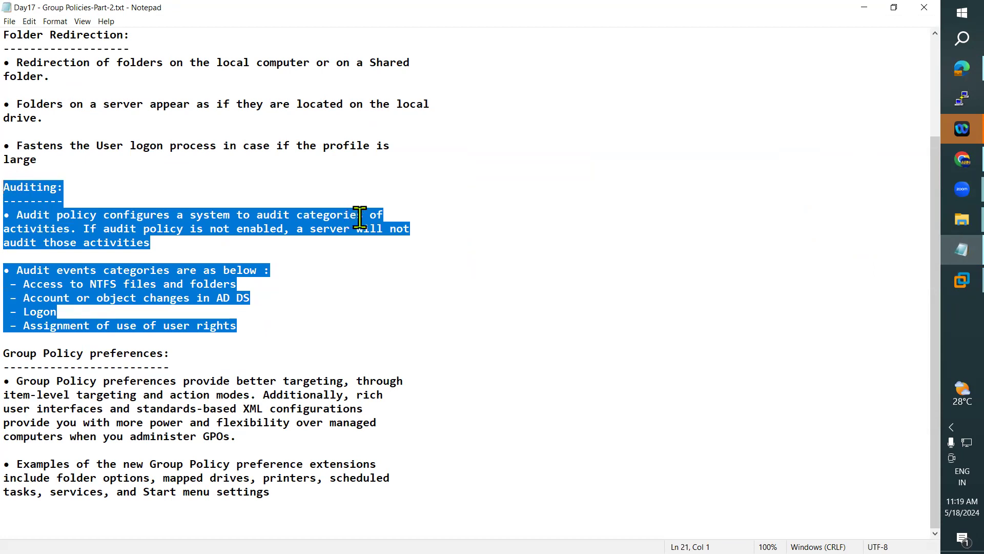
Step: Read the Group Policy preferences paragraphs on item-level targeting and flexibility
left_click_drag(16, 353, 386, 492)
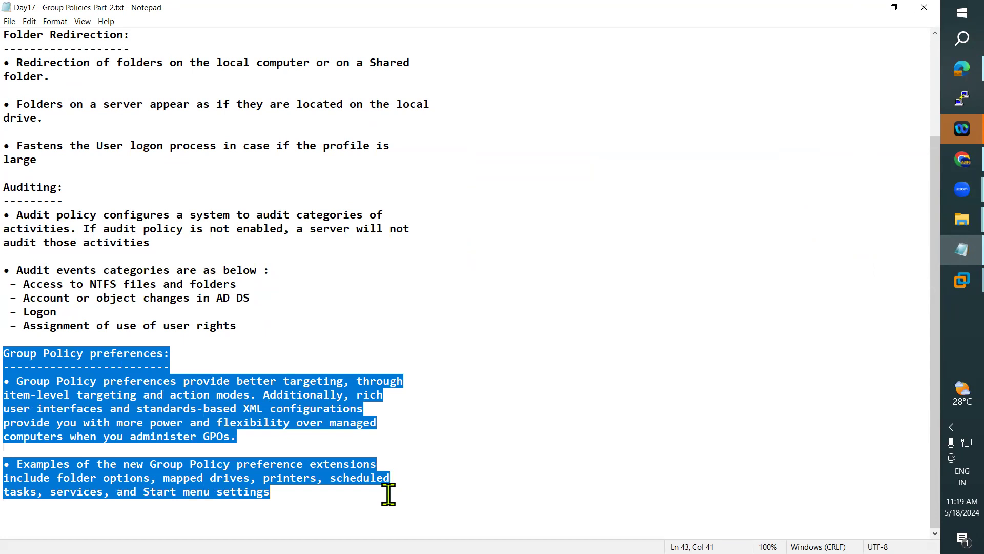
left_click(338, 320)
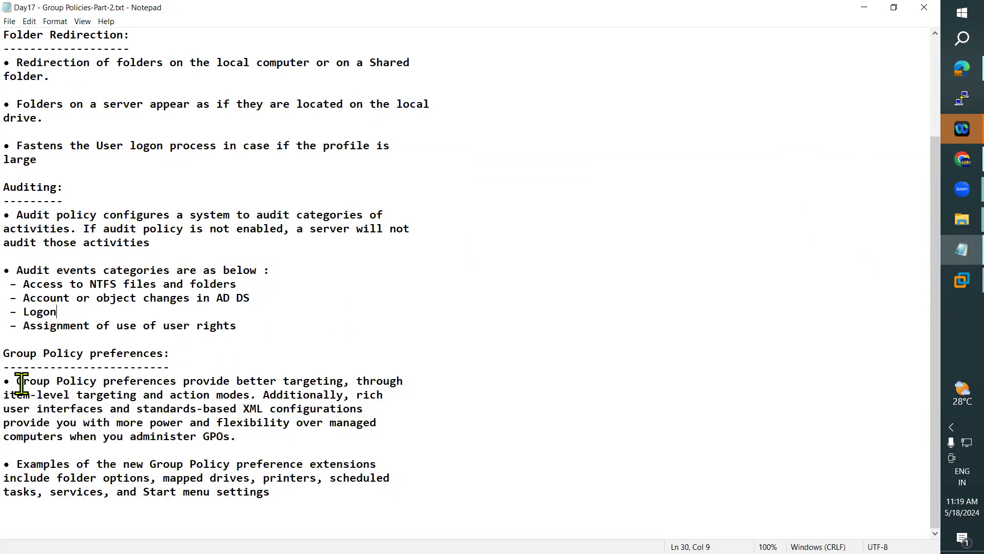
left_click_drag(21, 382, 262, 492)
left_click(161, 526)
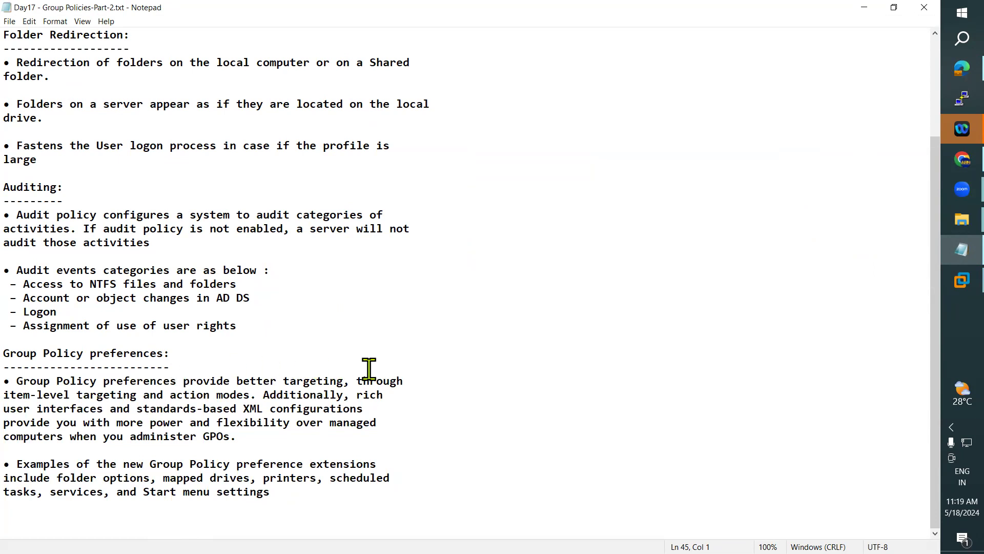
left_click_drag(4, 395, 329, 395)
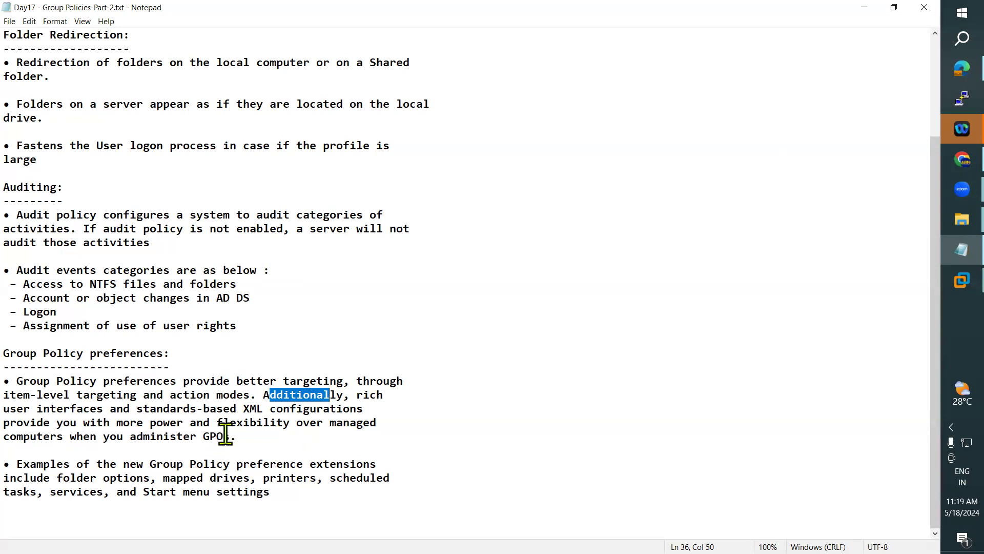
left_click_drag(4, 422, 405, 434)
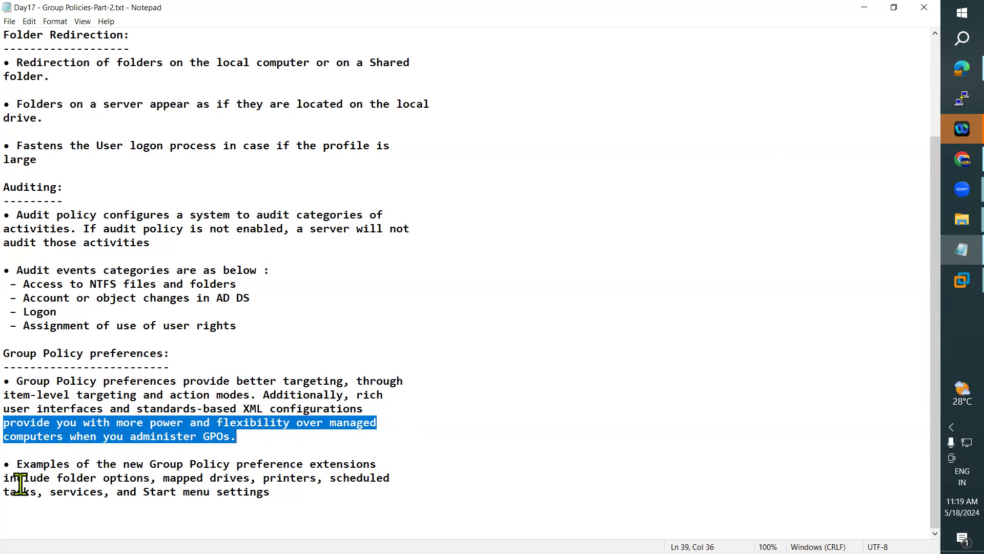
Step: Go over the preference extensions examples in the Group Policy preferences section
left_click(59, 514)
left_click_drag(17, 464, 20, 380)
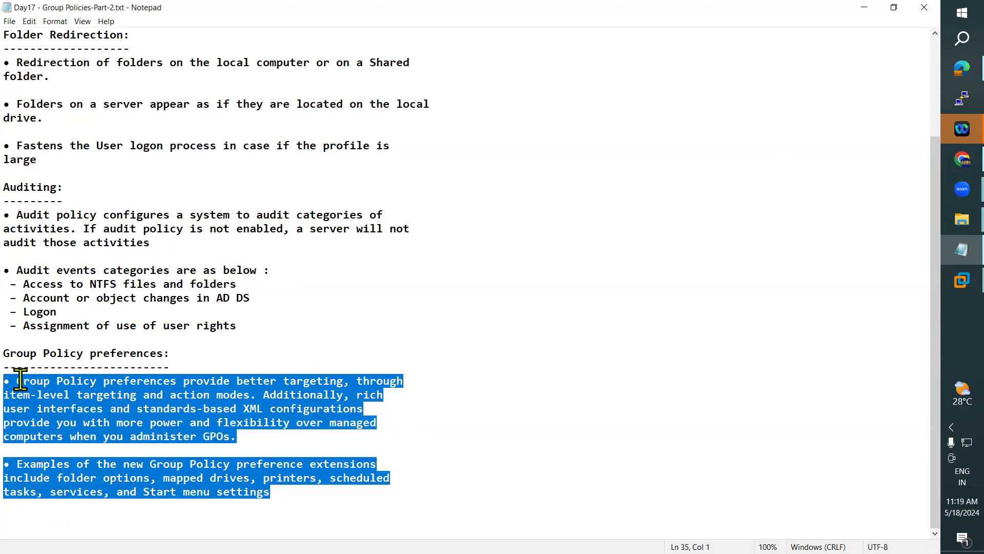
left_click(317, 464)
left_click_drag(275, 492, 11, 353)
left_click(210, 446)
left_click_drag(288, 491, 11, 353)
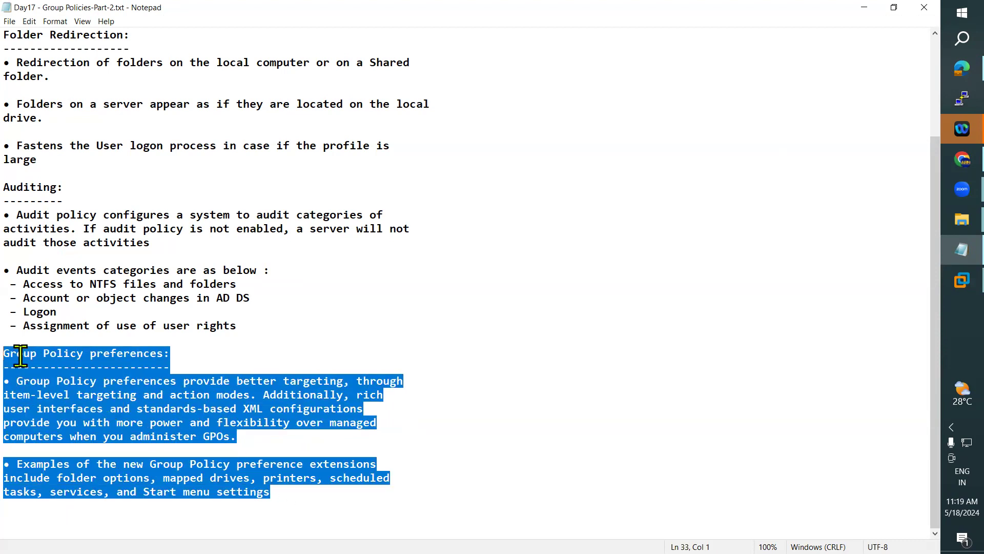
left_click(103, 434)
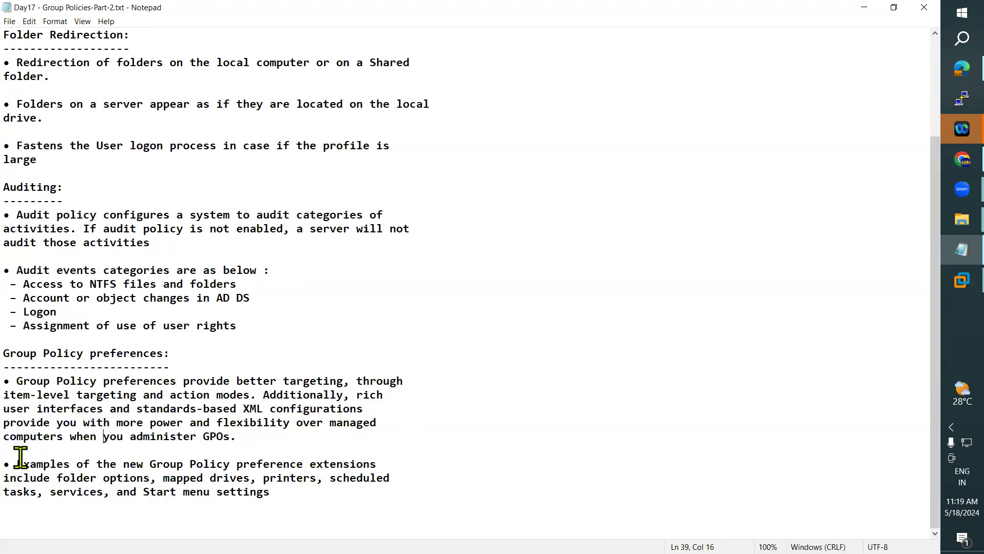
left_click_drag(20, 464, 392, 487)
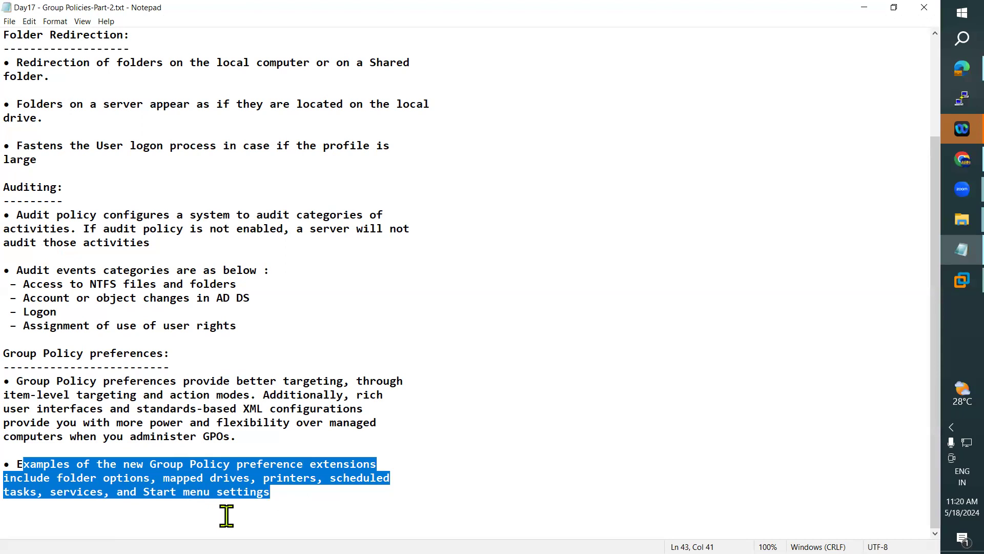
left_click(266, 487)
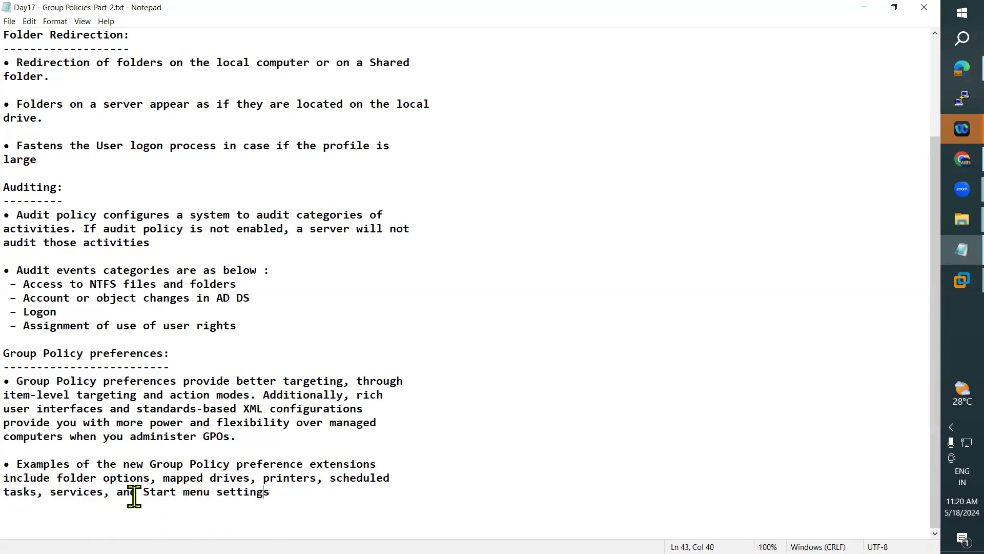
left_click_drag(271, 493, 20, 344)
left_click(418, 295)
left_click(20, 352)
left_click(163, 353, "shift")
Step: Find topic 9 on item-level targeting, then minimize the notes
scroll(258, 399, "up", 3)
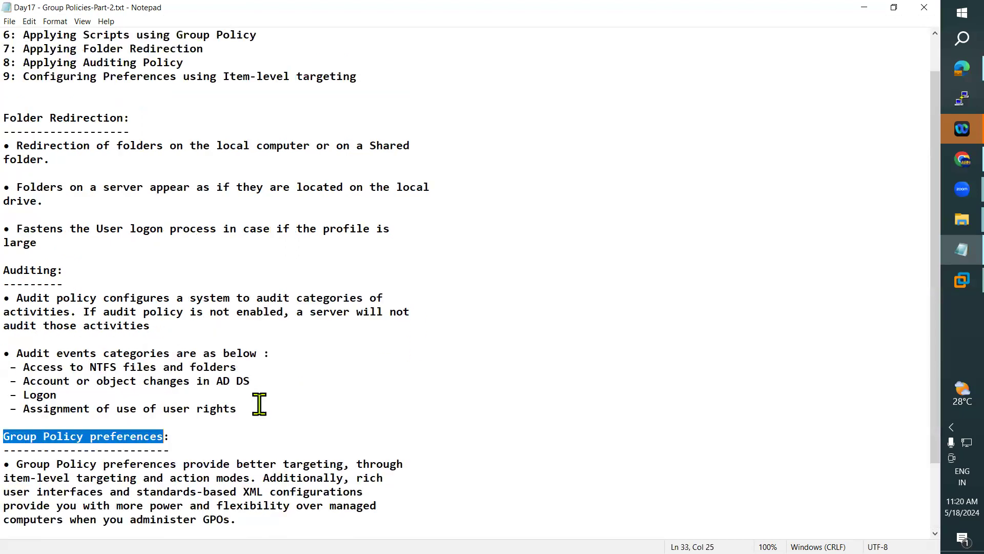
left_click_drag(18, 118, 358, 114)
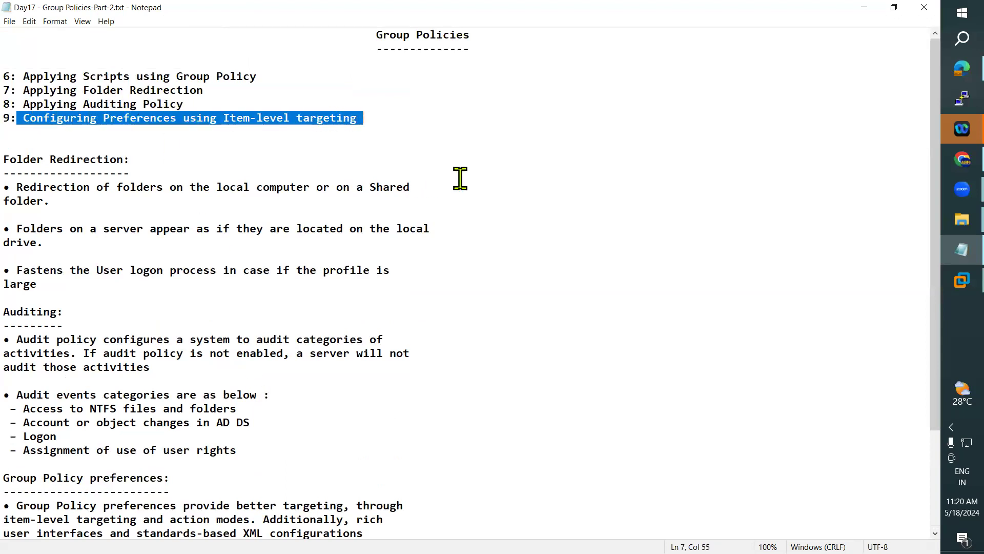
left_click_drag(610, 177, 610, 162)
left_click(864, 7)
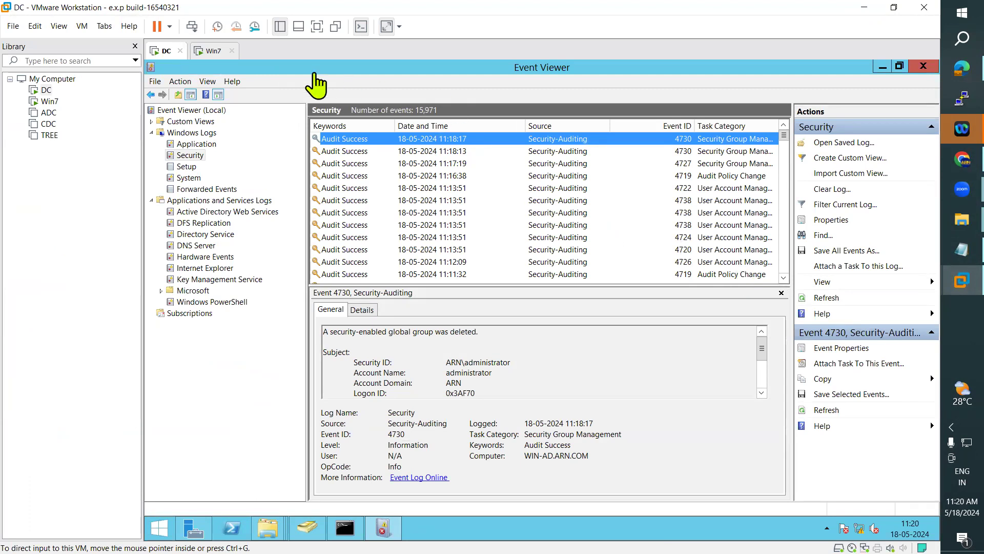
left_click(210, 52)
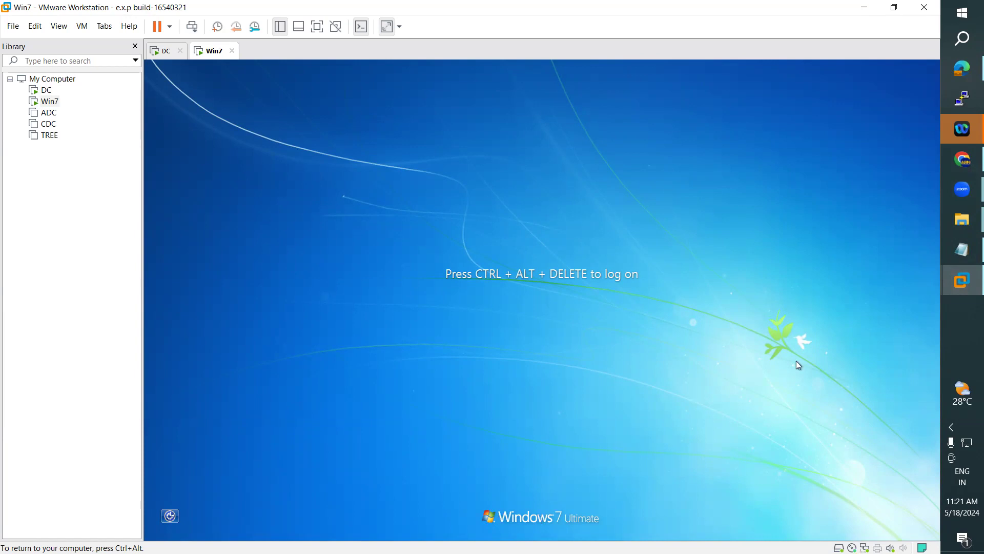
left_click(162, 51)
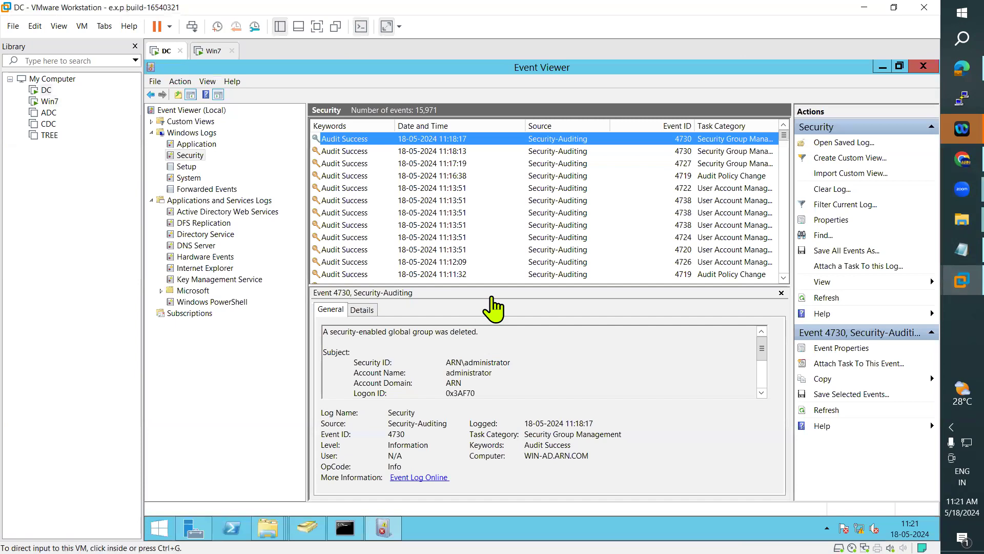
Step: Open Group Policy Management from Server Manager Tools and check the sales and IT OUs
left_click(194, 528)
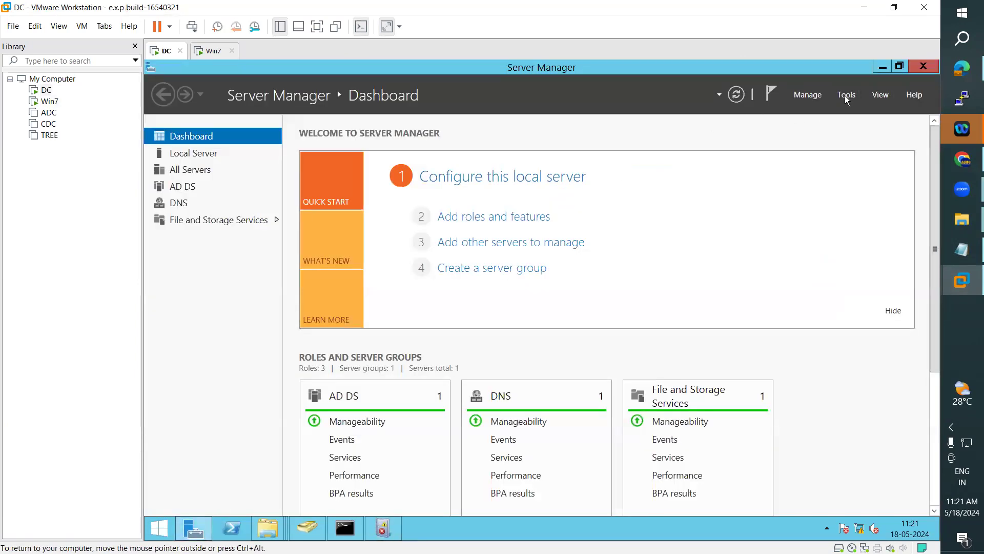
left_click(846, 98)
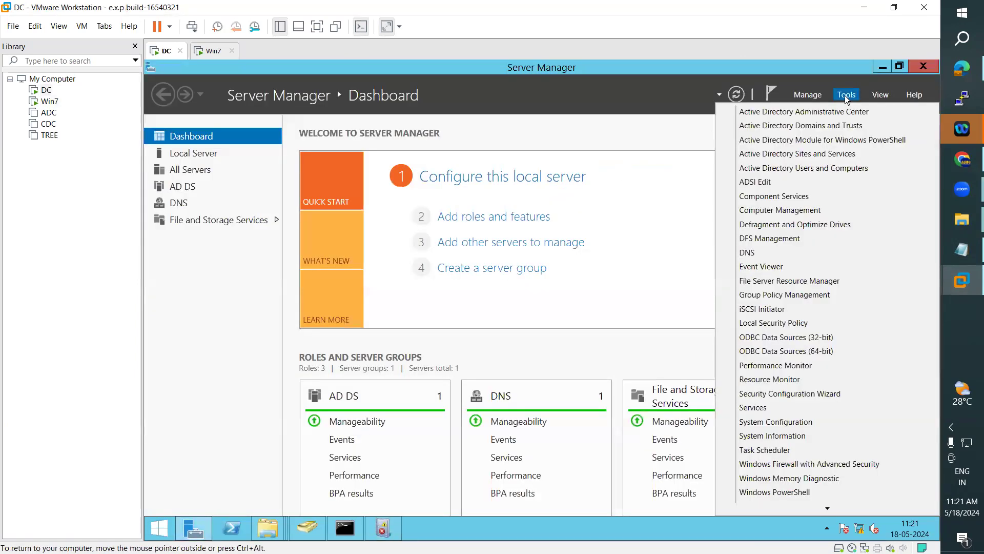
left_click(790, 295)
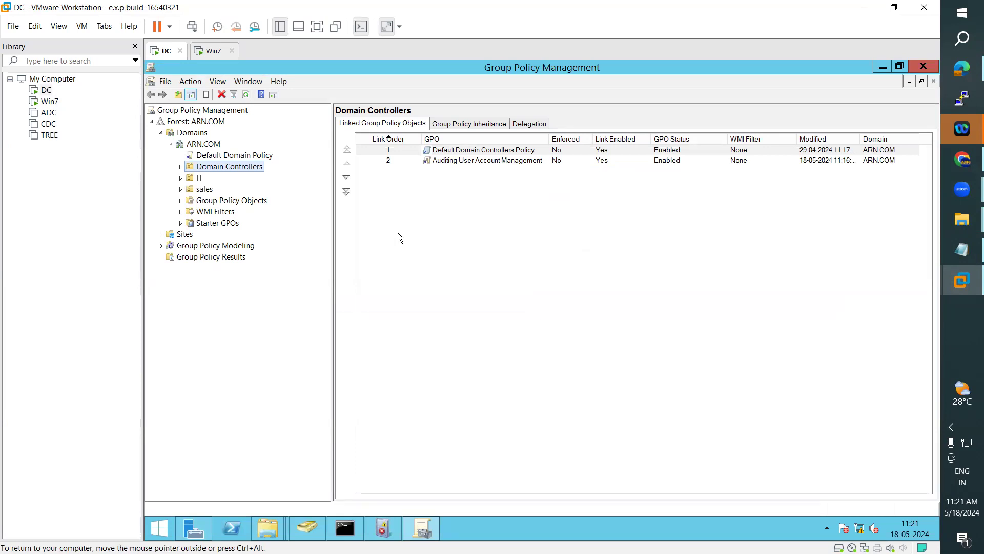
left_click(201, 189)
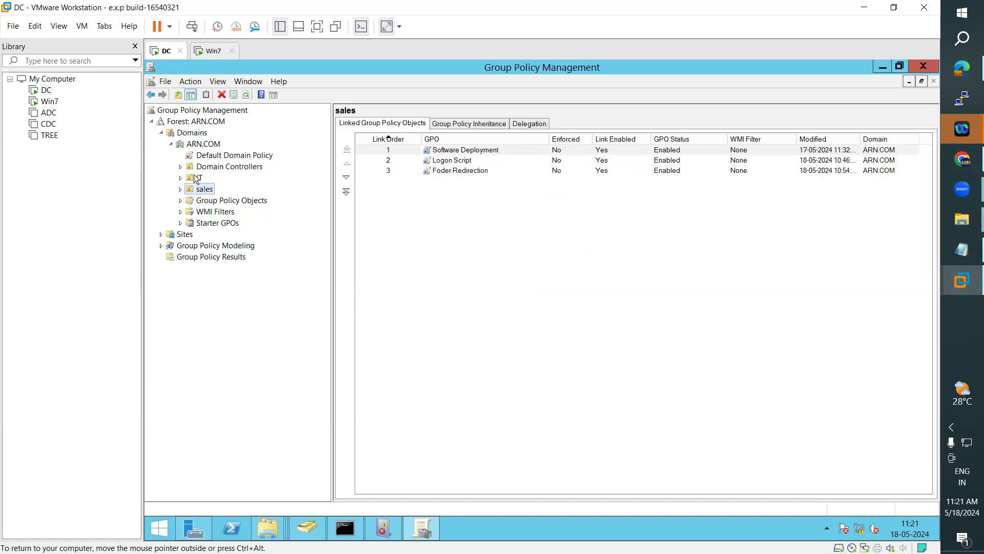
left_click(198, 177)
Step: Check the IT OU's accounts, including Tester, in Active Directory Users and Computers
left_click(307, 528)
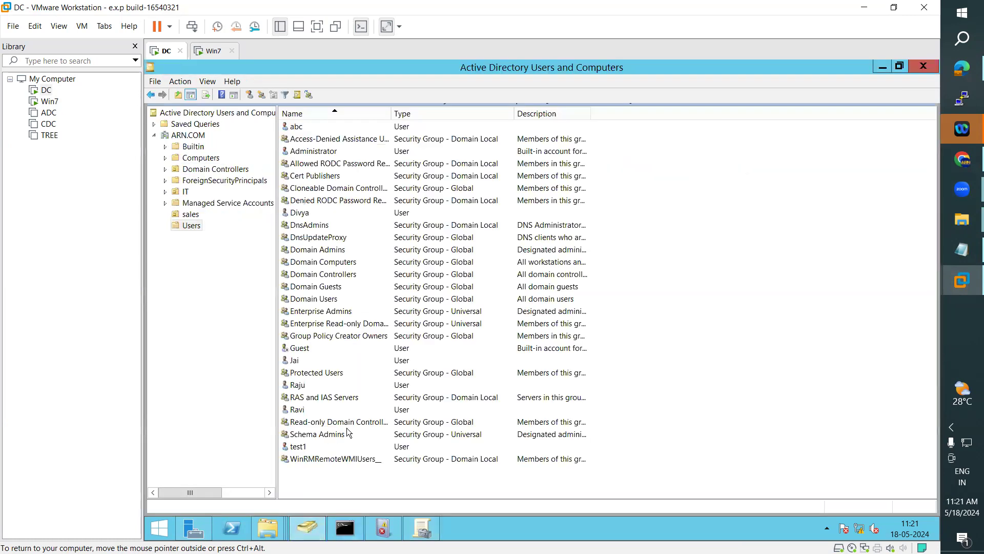
left_click(185, 191)
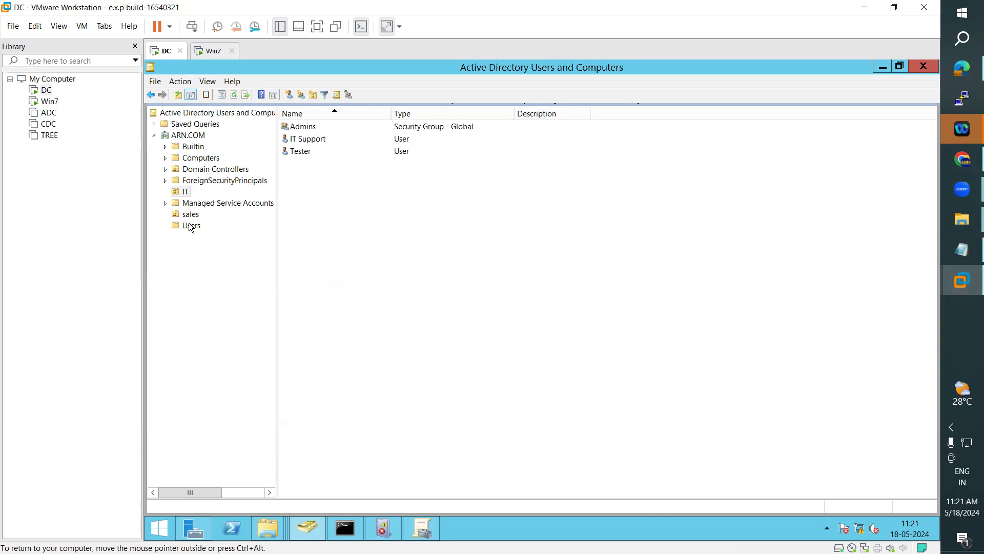
left_click(294, 152)
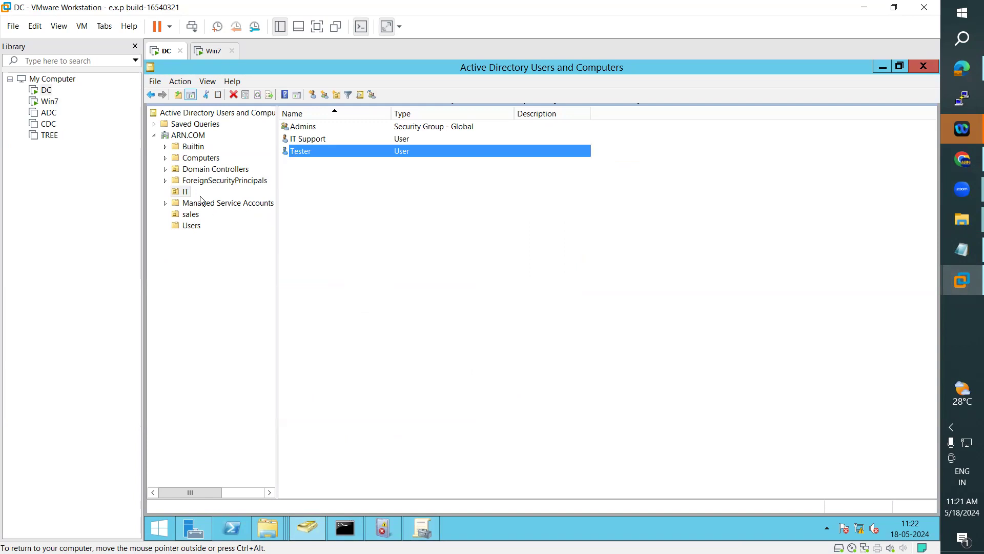
left_click(429, 526)
Step: From the IT OU's menu, create and link a new GPO named 'Prefrences Map Network Drive'
right_click(199, 176)
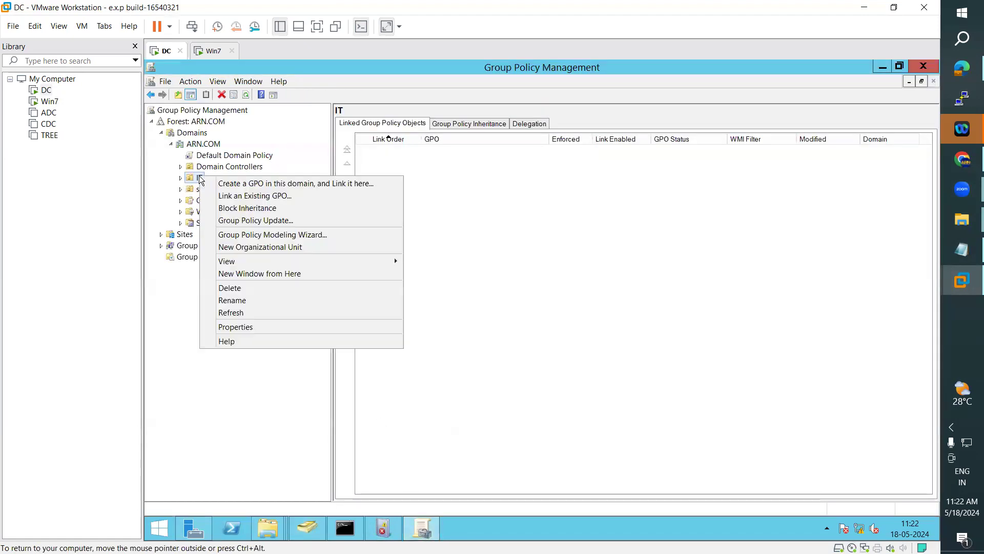
left_click(219, 185)
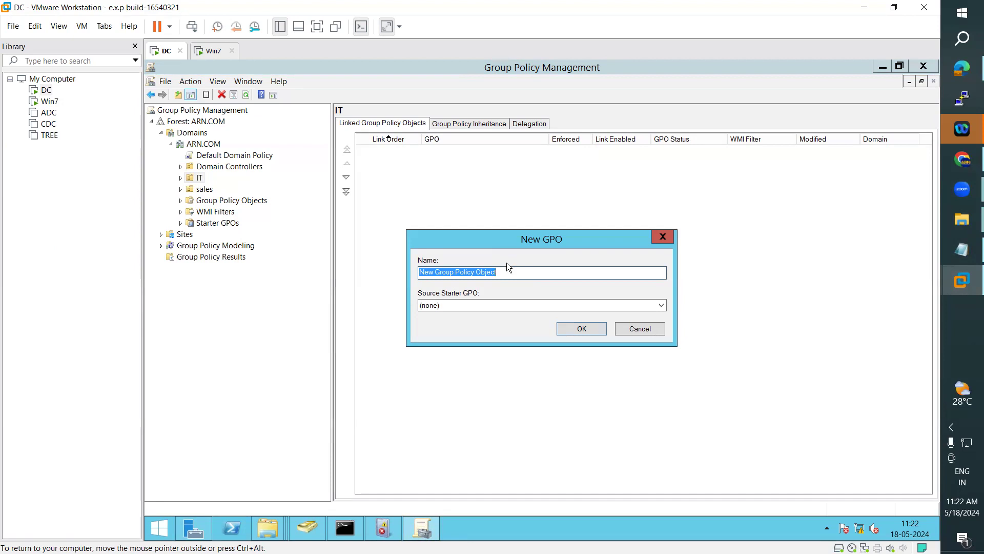
type("Prefiences")
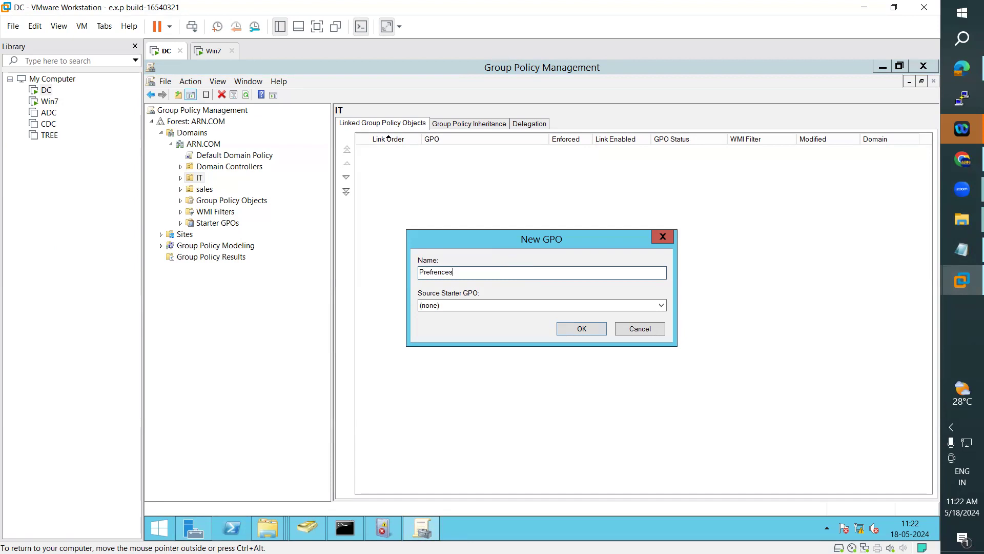
type(" Map Network Drive")
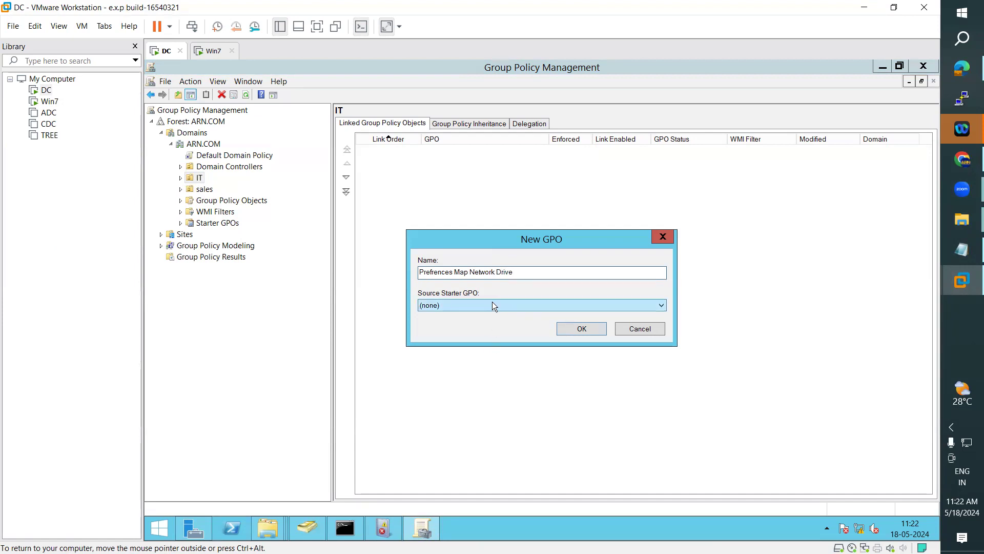
left_click(582, 328)
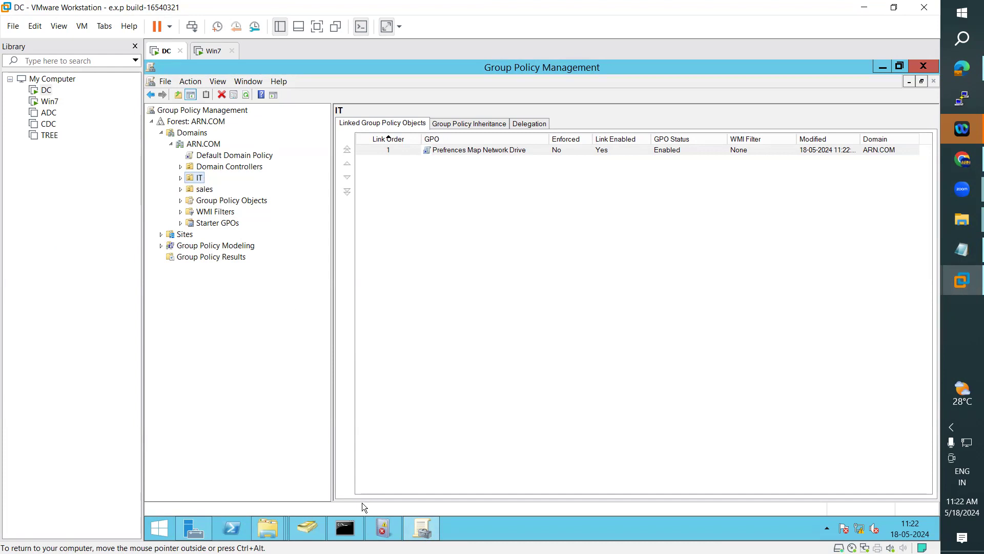
Step: Look over the IT OU users and dismiss the Tester password reset unchanged
left_click(317, 534)
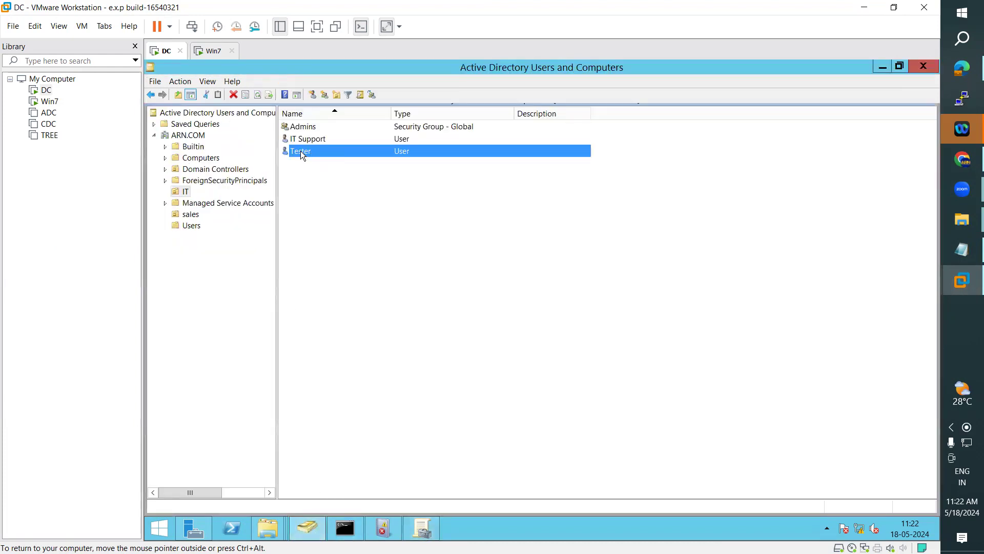
left_click(319, 138)
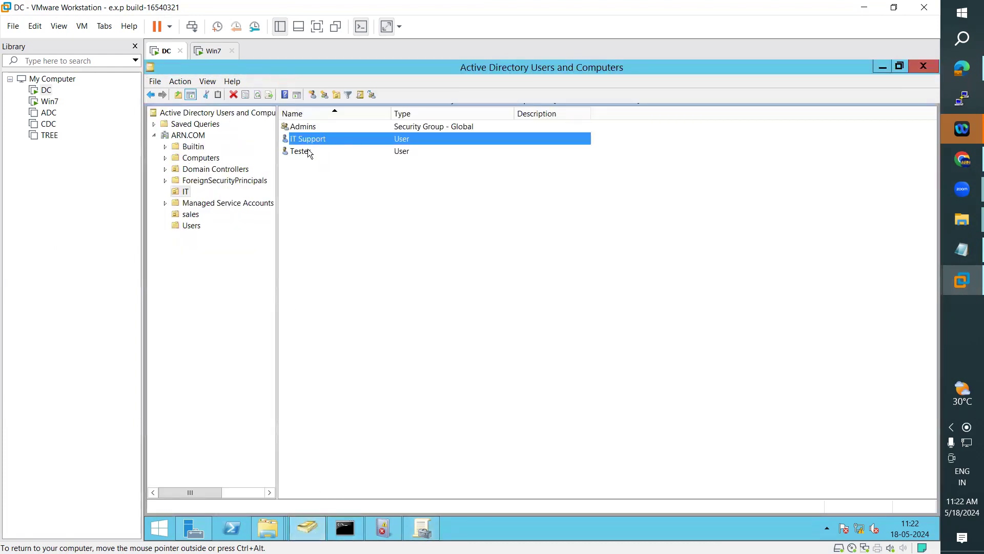
left_click(307, 148)
right_click(309, 150)
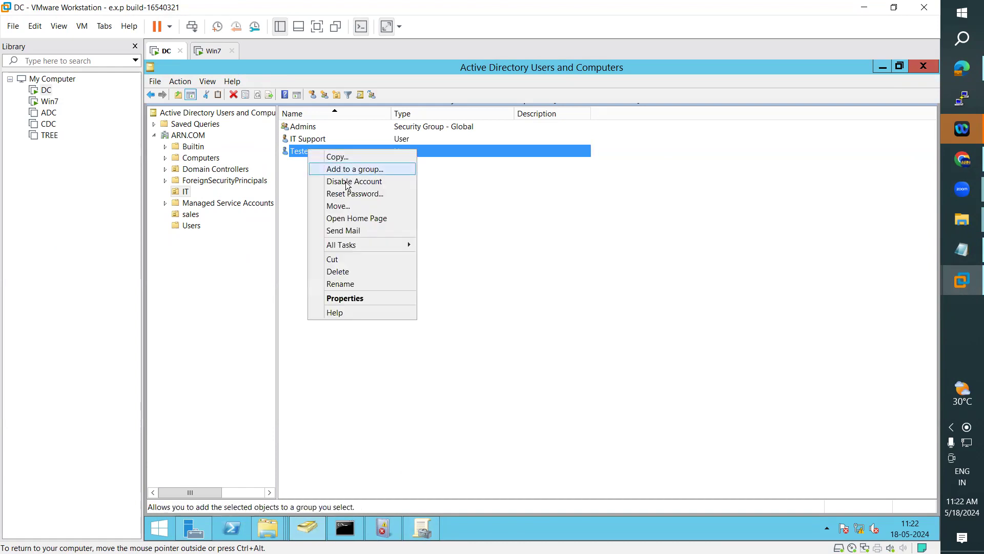
left_click(348, 195)
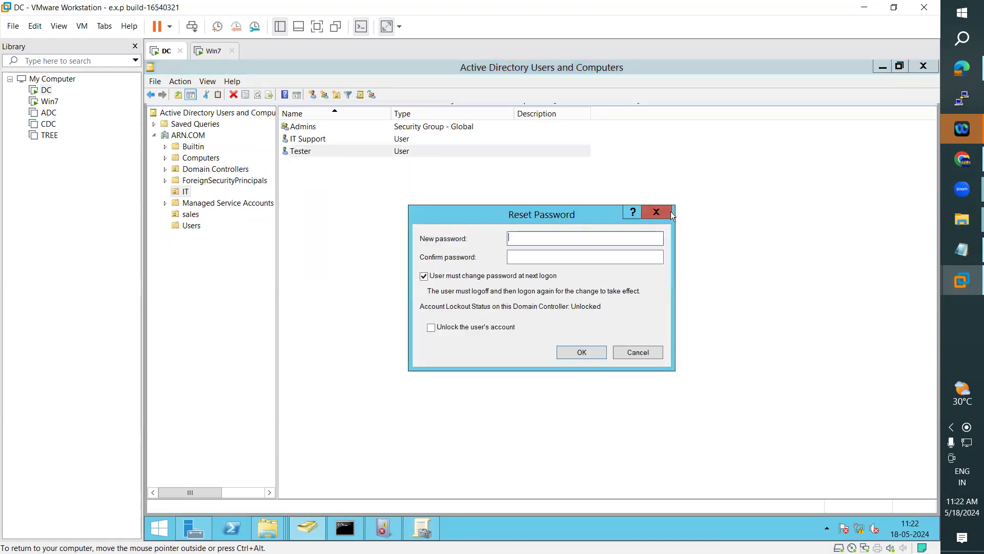
key("Escape")
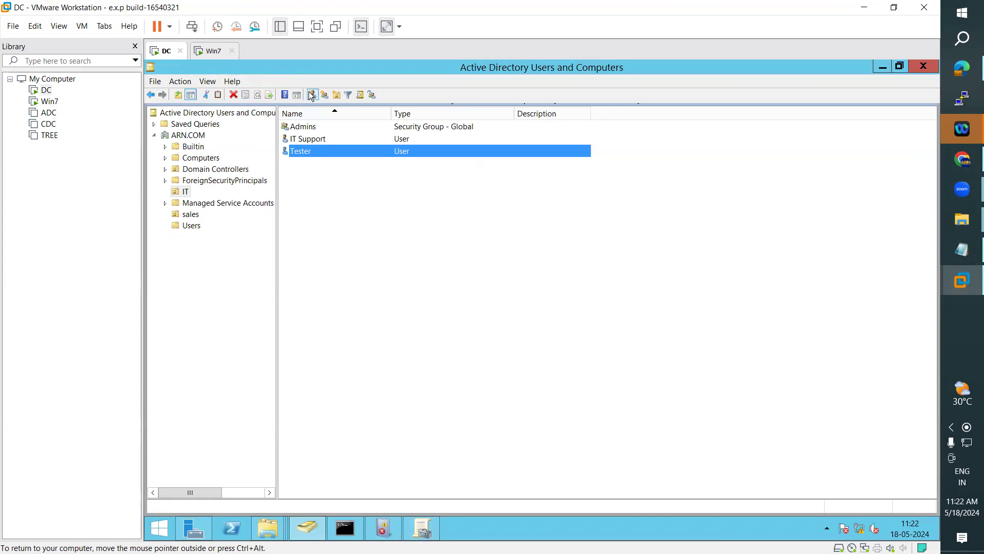
Step: Create user 'ananth' in IT with a password and no forced change at next logon
left_click(312, 95)
left_click_drag(379, 69, 764, 144)
type("ananth")
key("Tab")
key("Tab")
key("Tab")
key("Tab")
type("ananth")
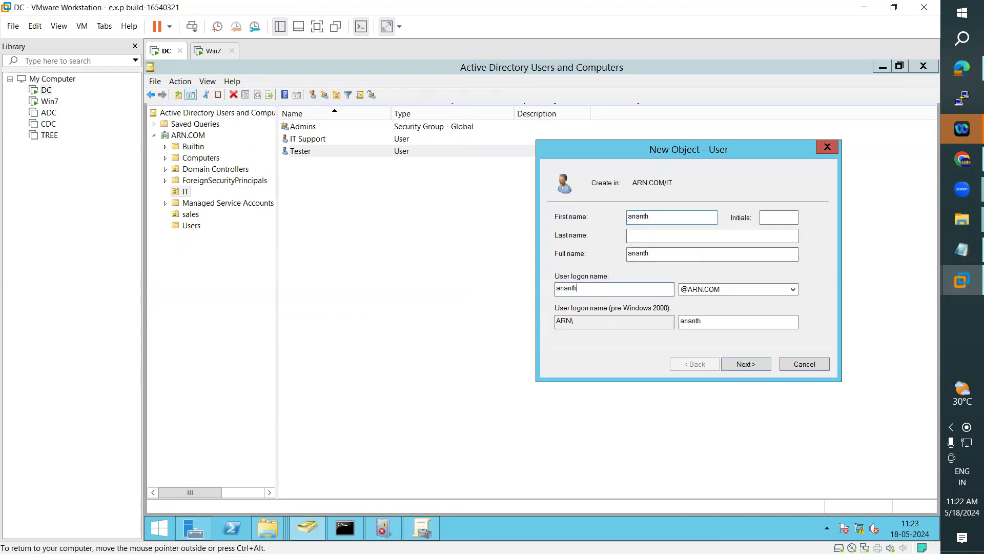
left_click(762, 367)
left_click(585, 261)
type("*********")
left_click(723, 235)
type("*********")
key("Return")
key("Return")
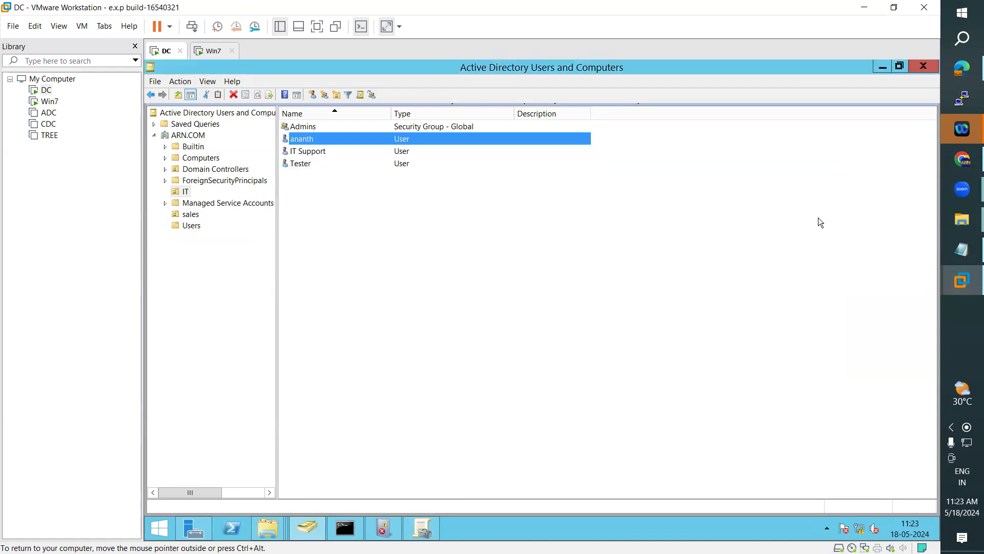
left_click(335, 232)
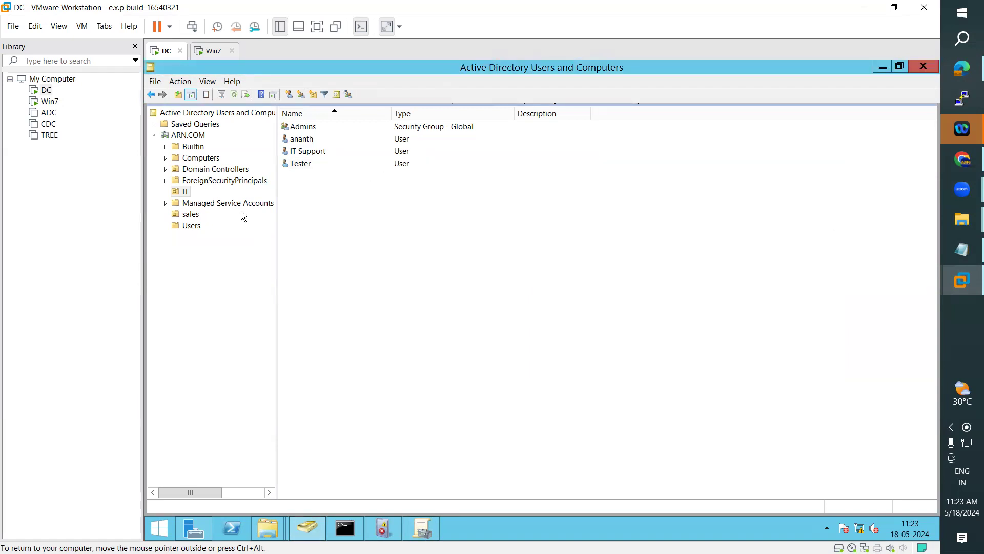
Step: Back in Group Policy Management, widen the GPO column and select the Prefrences Map Network Drive link
left_click(208, 51)
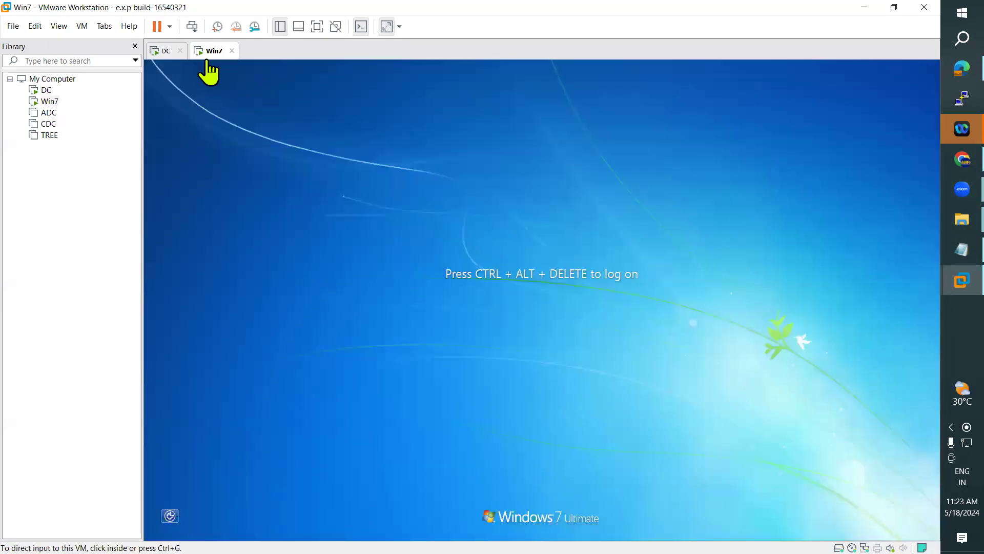
left_click(164, 51)
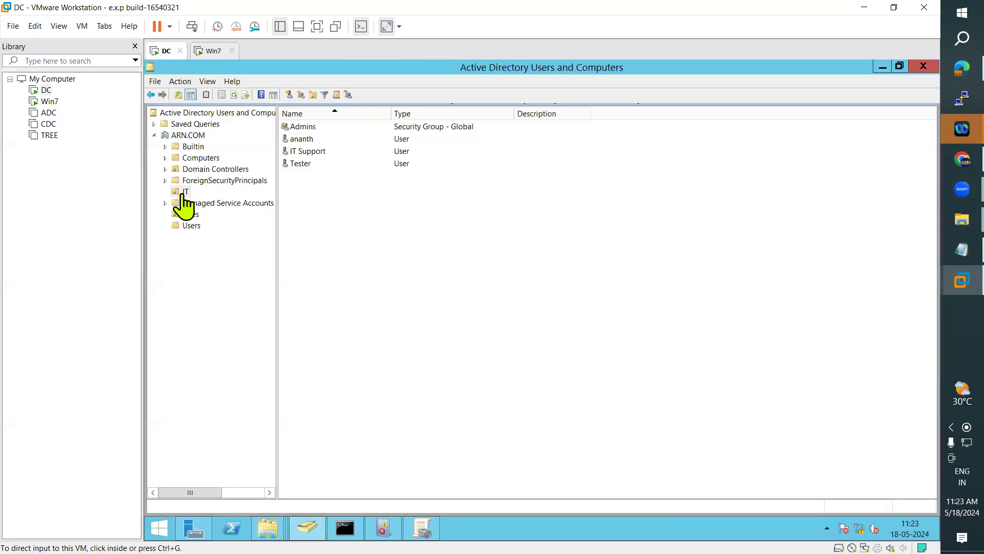
left_click(430, 528)
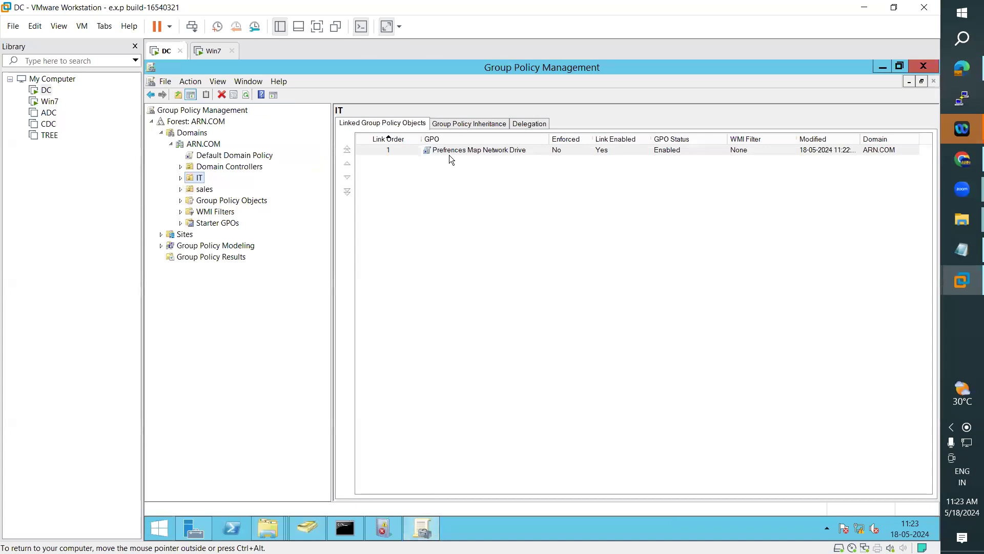
left_click_drag(550, 139, 603, 139)
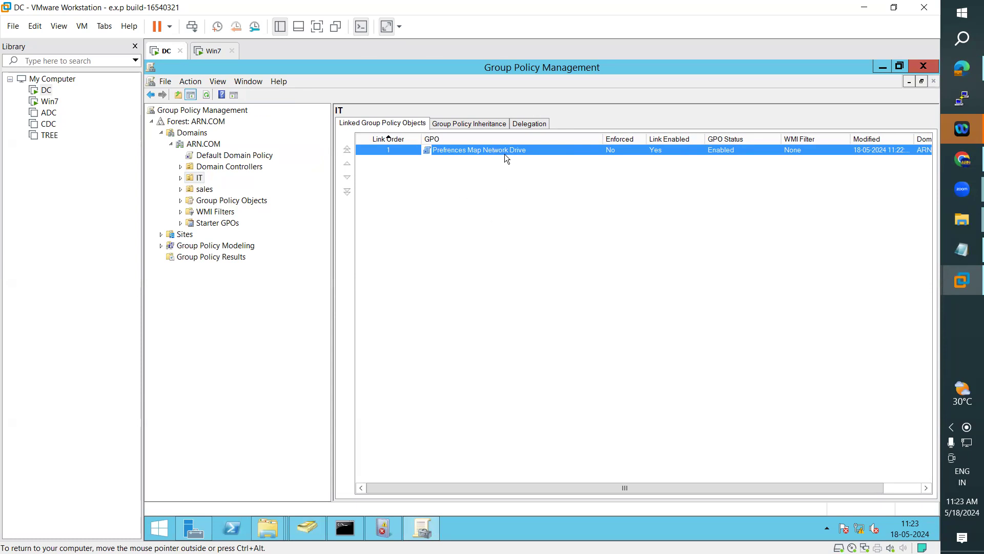
left_click(307, 528)
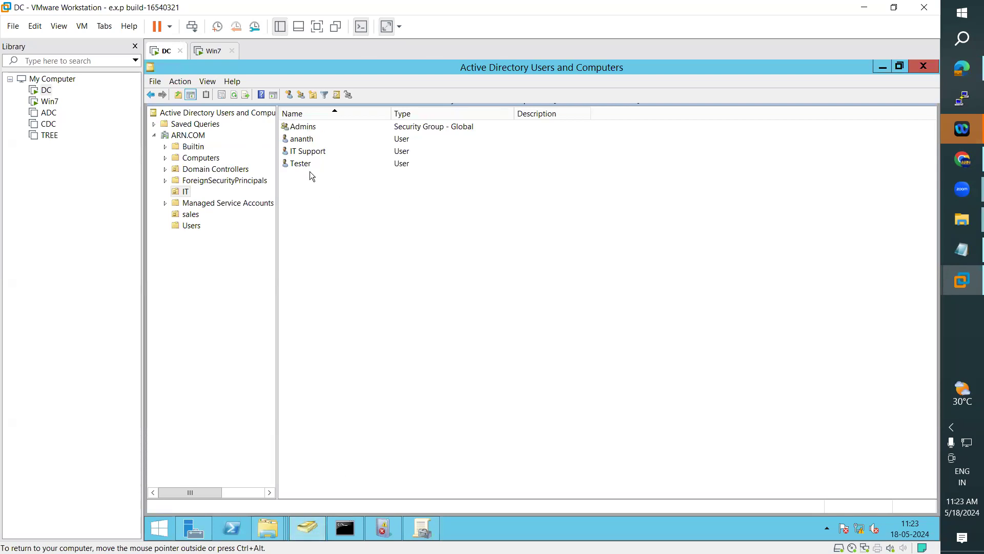
left_click(421, 528)
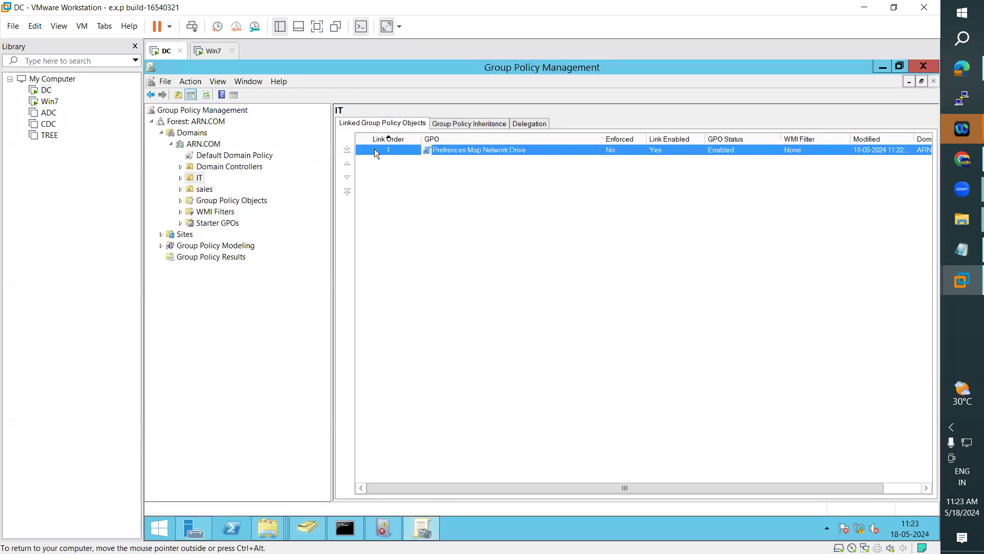
right_click(461, 148)
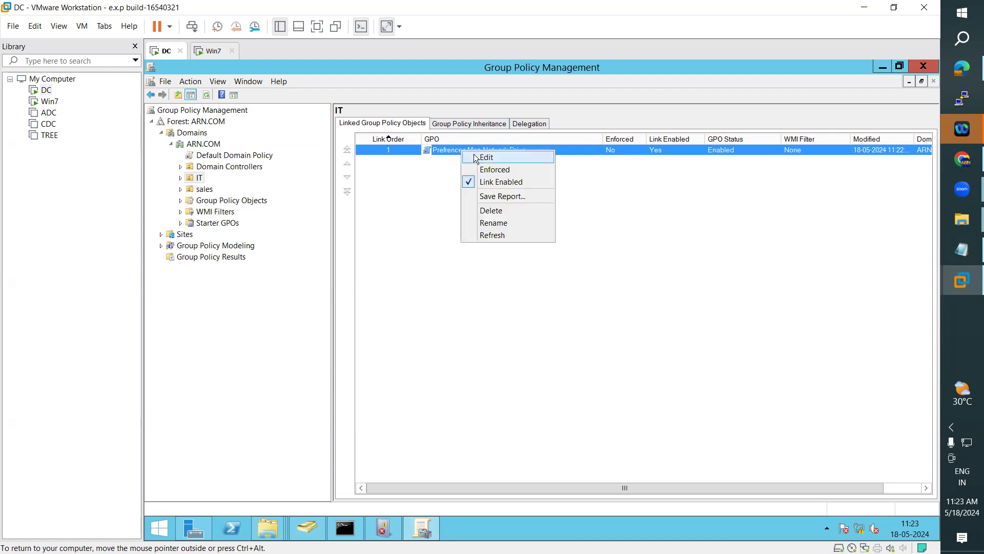
Step: Edit the GPO and add a new Mapped Drive under User Configuration > Preferences > Windows Settings > Drive Maps
left_click(475, 156)
left_click(554, 107)
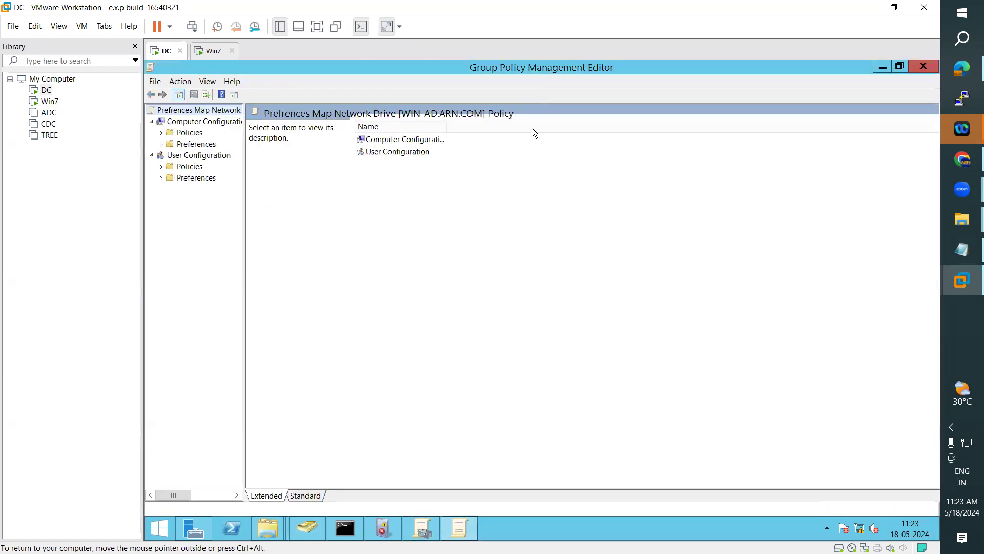
left_click_drag(245, 253, 357, 247)
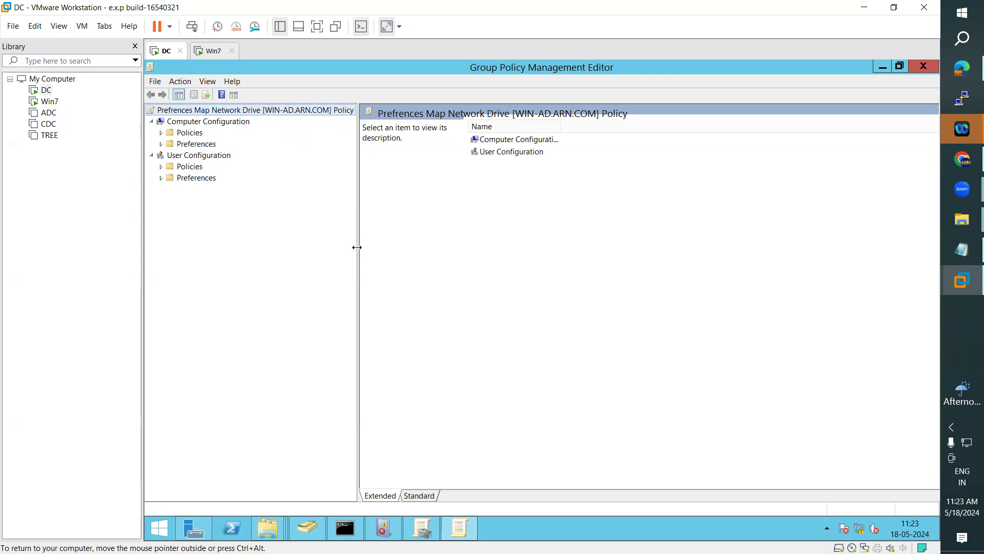
left_click(160, 178)
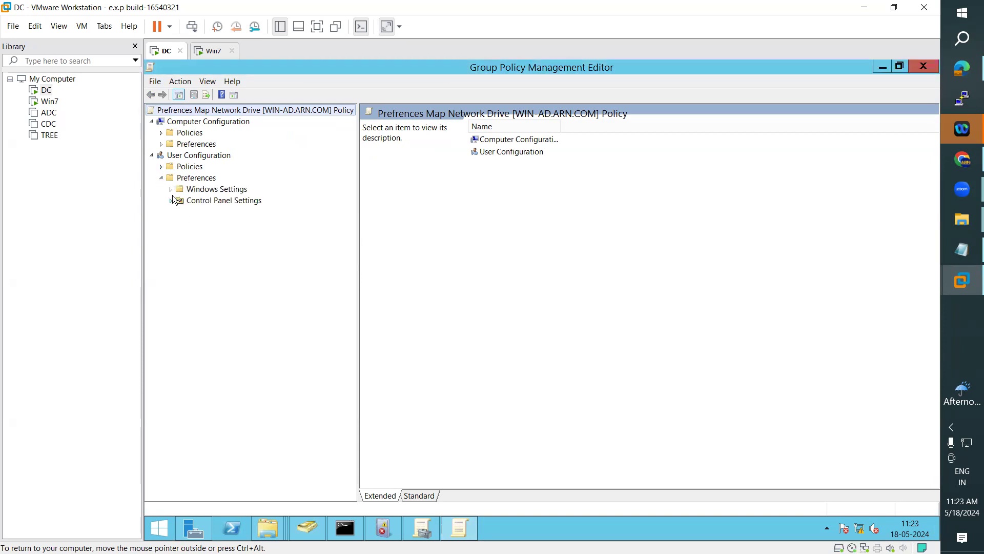
left_click(171, 191)
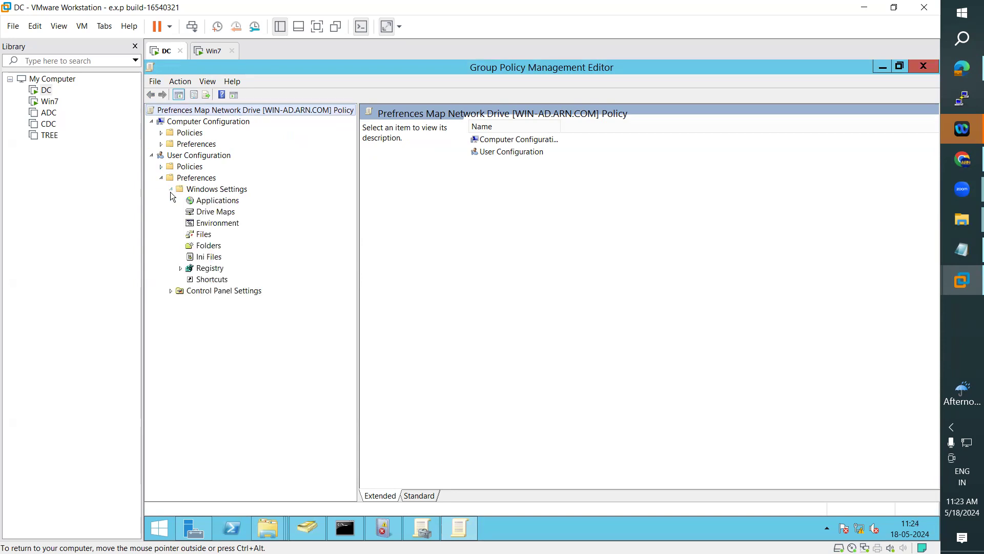
left_click(221, 213)
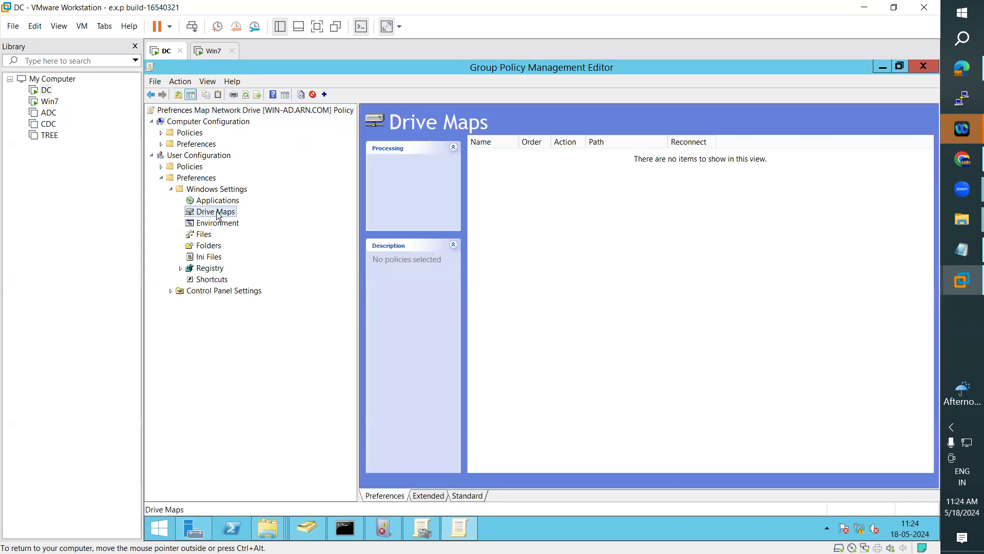
right_click(218, 212)
mouse_move(302, 219)
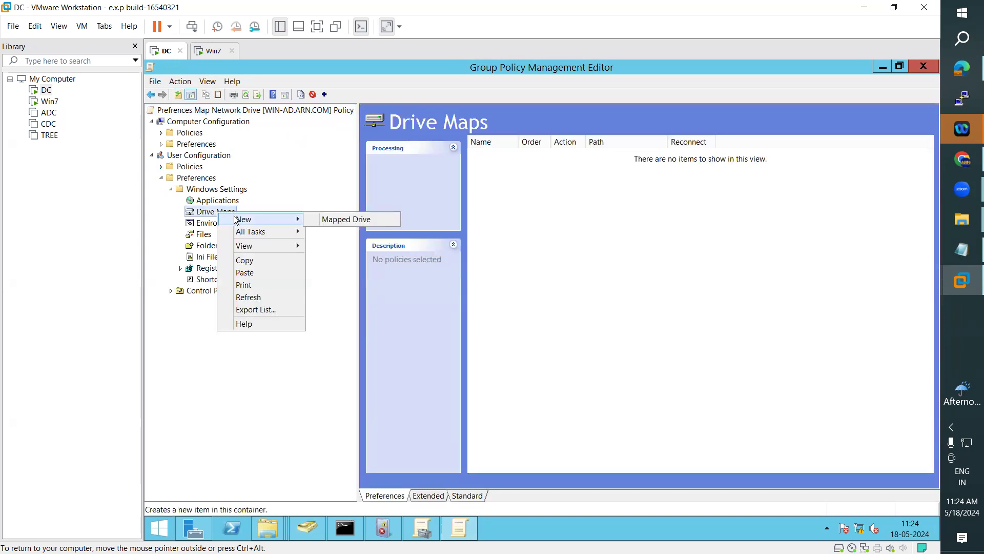
left_click(343, 218)
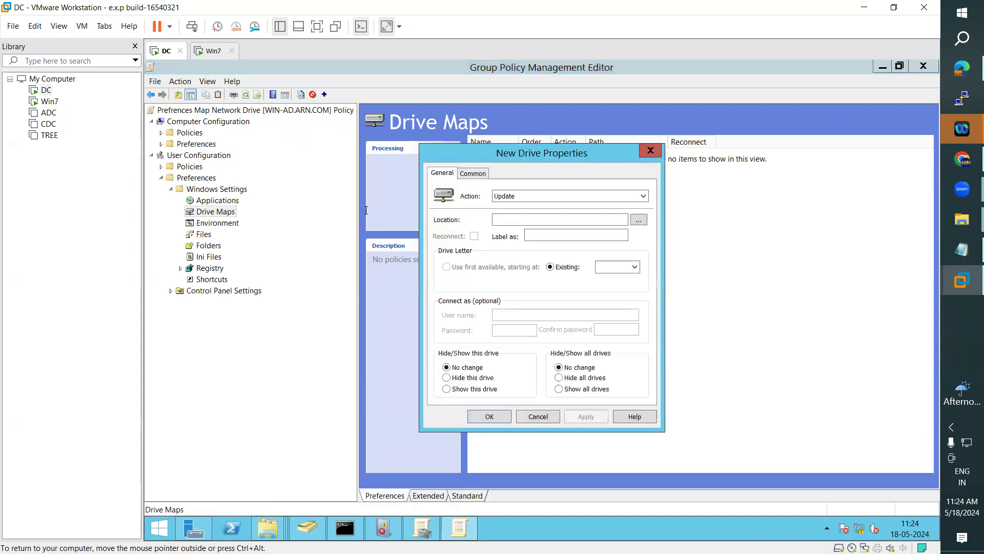
Step: Move the New Drive Properties dialog aside, glance at the Win7 machine, and return to the DC
left_click_drag(544, 158, 621, 156)
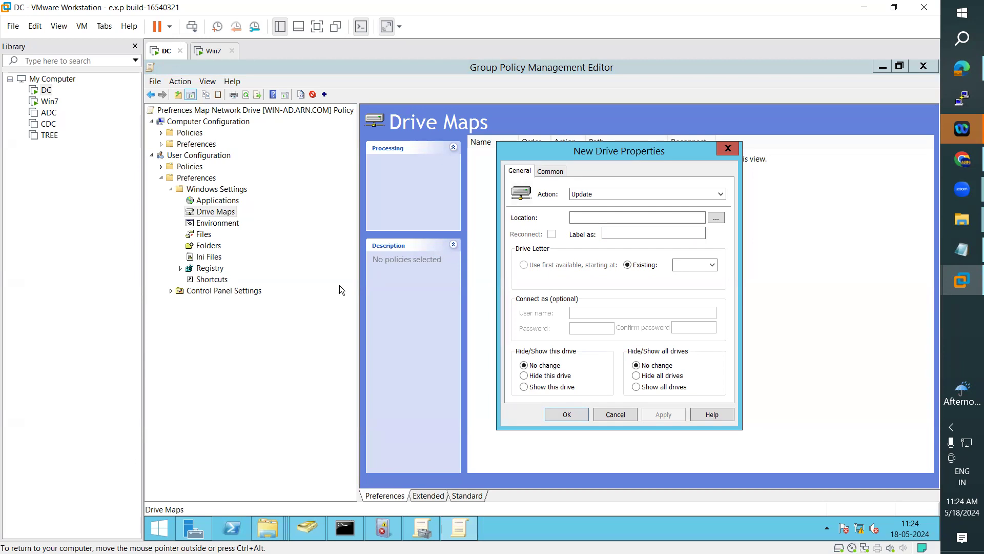
left_click(205, 50)
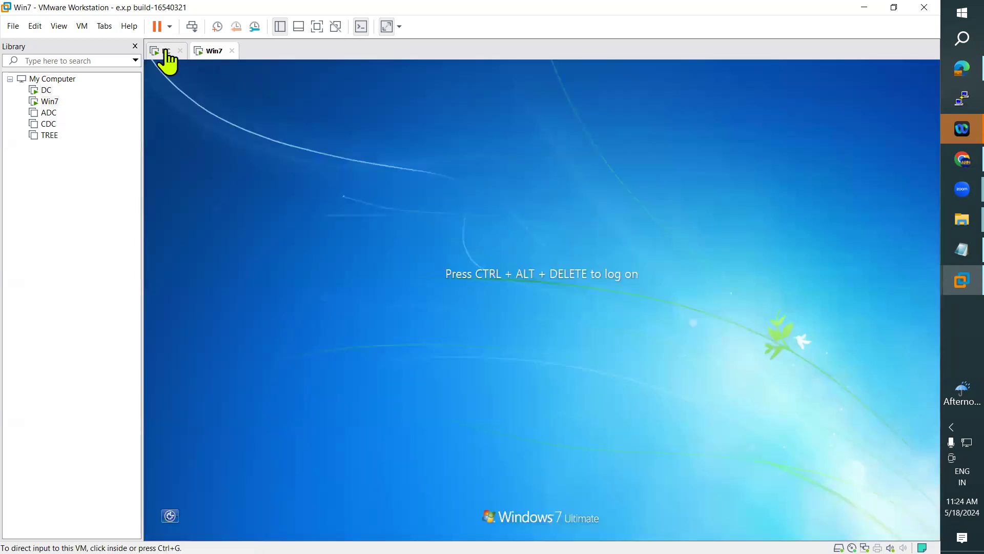
left_click(164, 51)
left_click(307, 527)
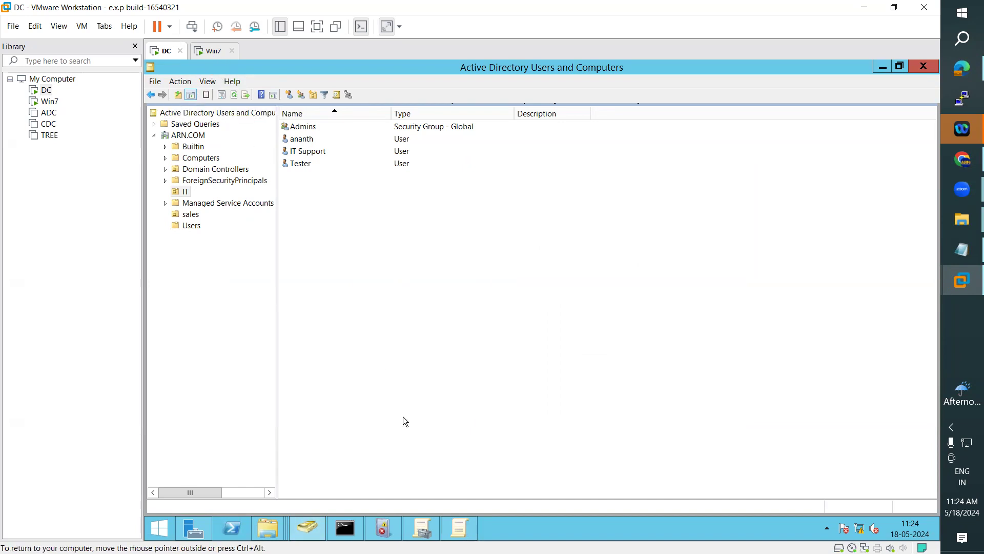
Step: Bring the Group Policy Management Editor with the Drive Maps item back to the front
mouse_move(460, 533)
left_click(465, 484)
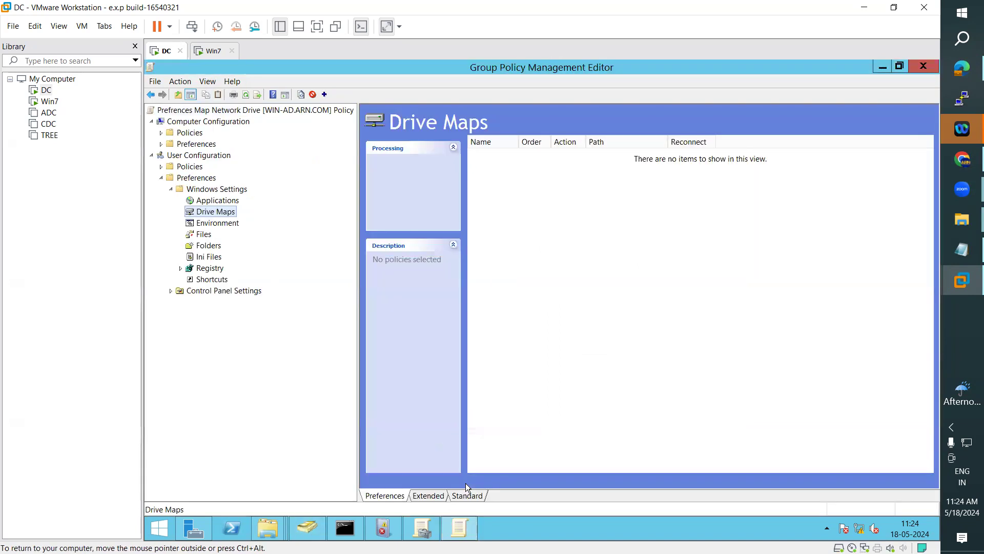
left_click(431, 525)
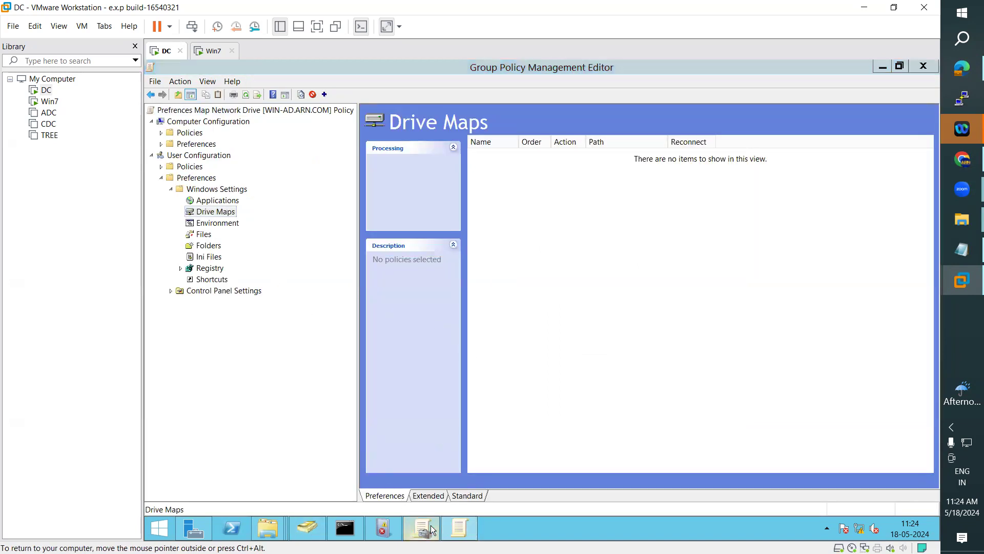
left_click(467, 525)
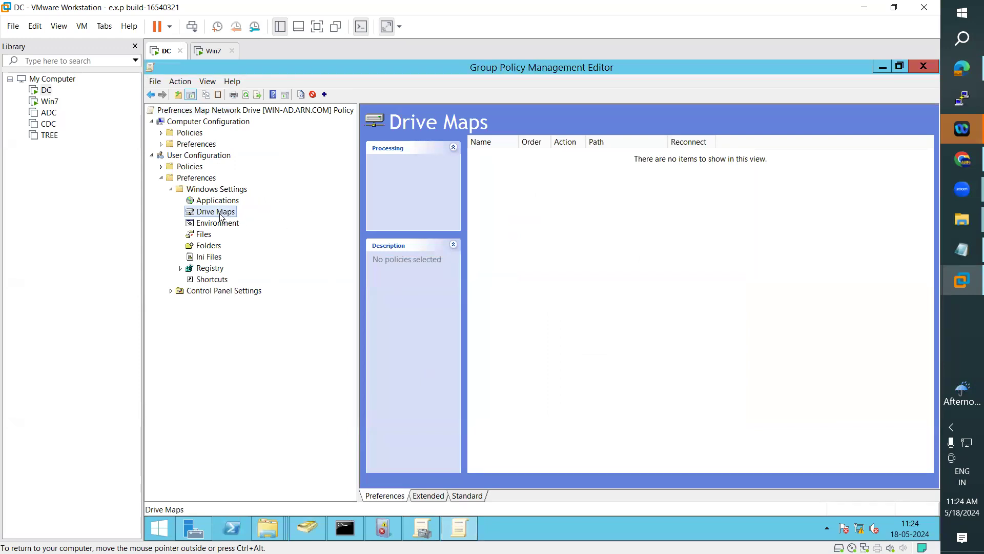
Step: Try to start another new mapped drive, dismiss the open-dialog error, and move the drive dialog left
right_click(227, 211)
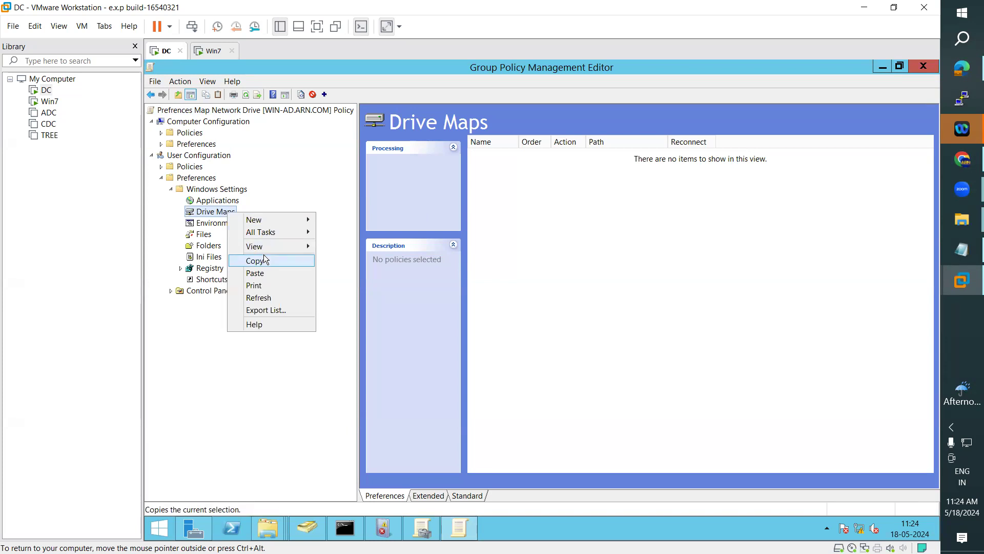
mouse_move(284, 219)
left_click(356, 221)
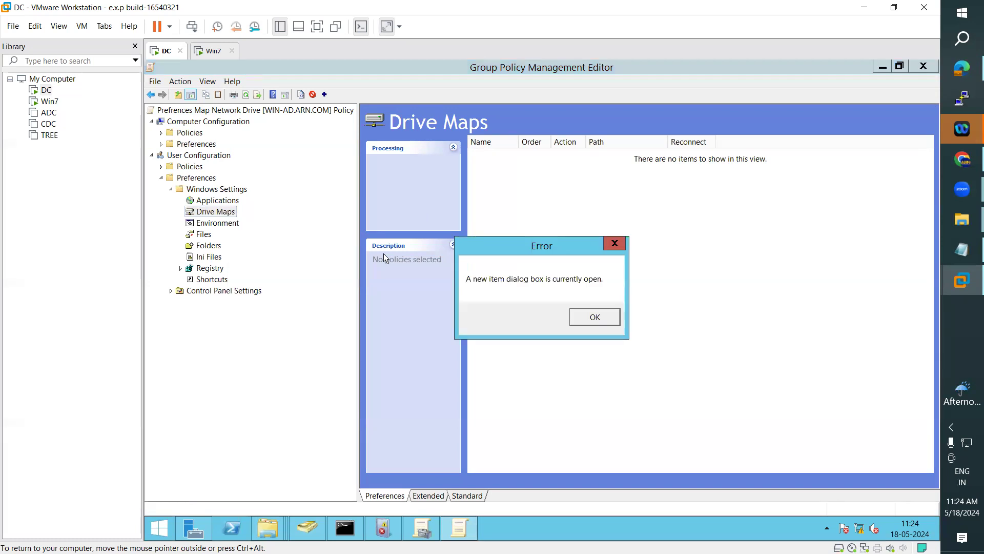
left_click(590, 319)
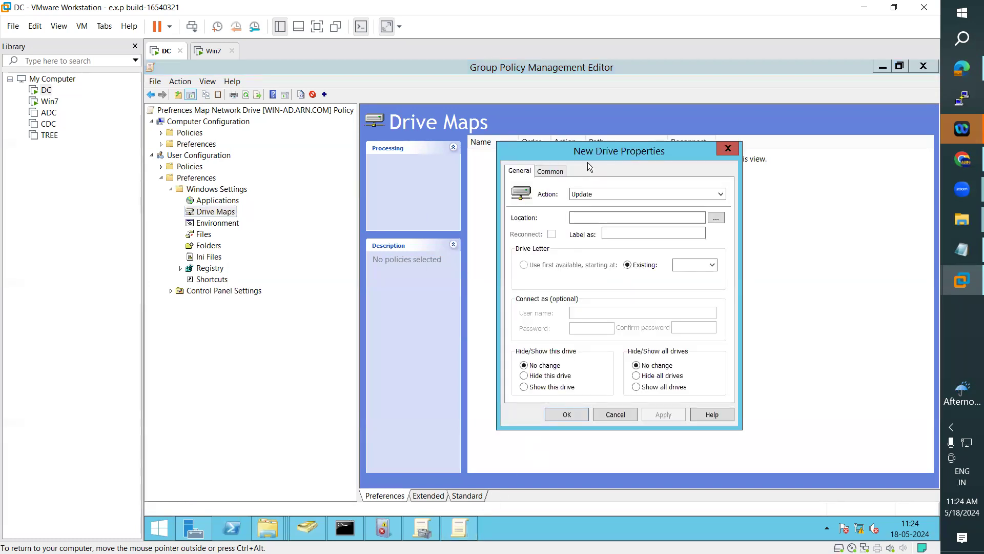
left_click_drag(583, 148, 528, 153)
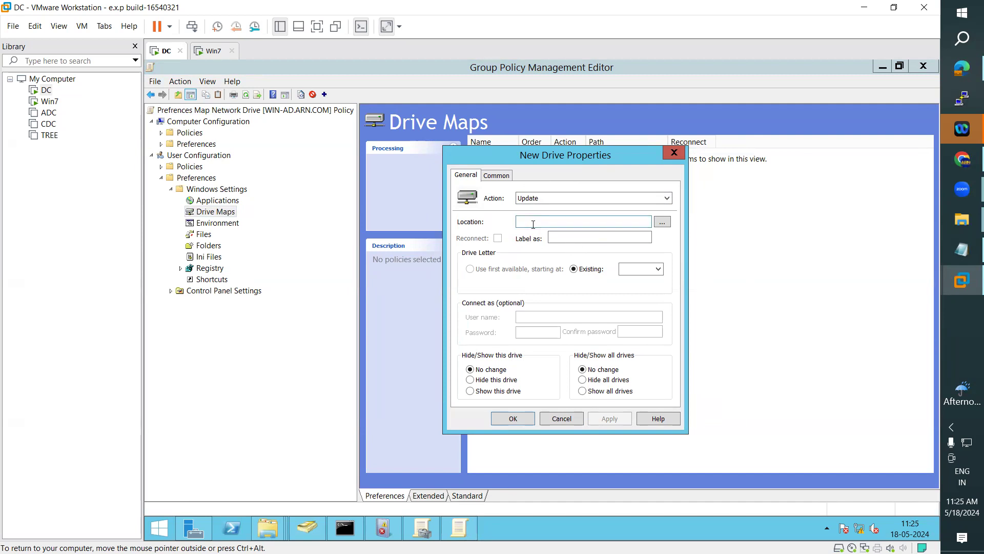
Step: Browse for the mapped drive's location and bring the s1 network folder window forward
left_click(661, 221)
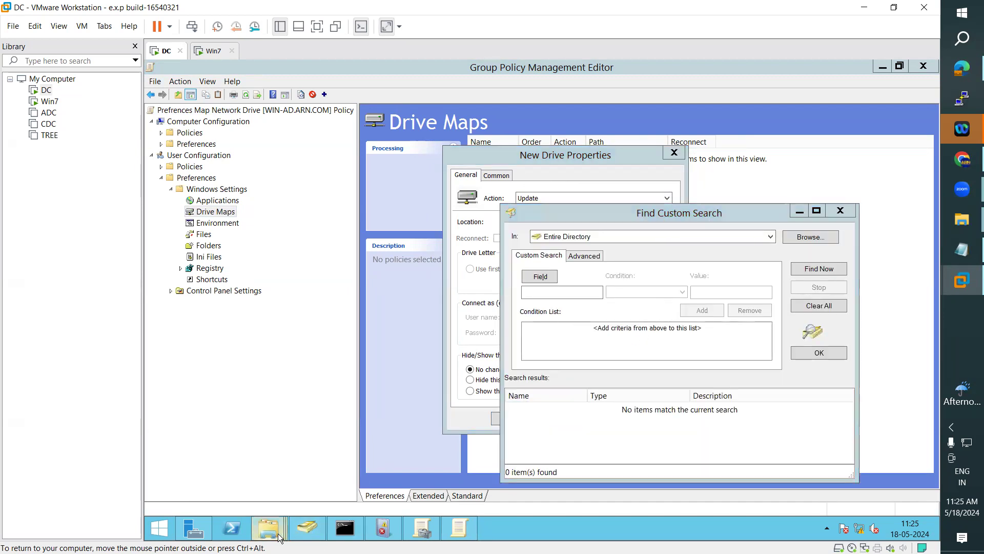
mouse_move(277, 533)
left_click(466, 460)
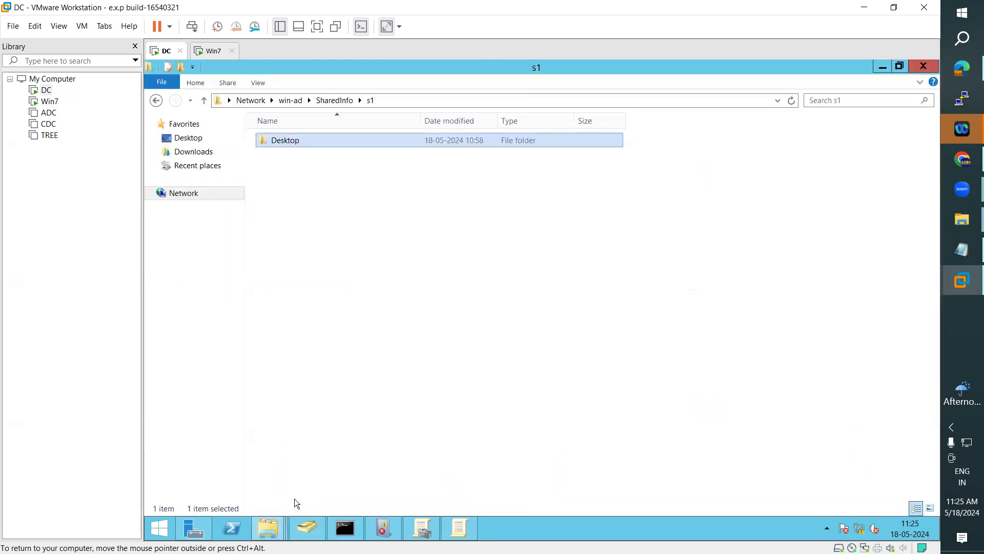
Step: Close the s1 folder window and open Local Disk (D:) from This PC
left_click(267, 524)
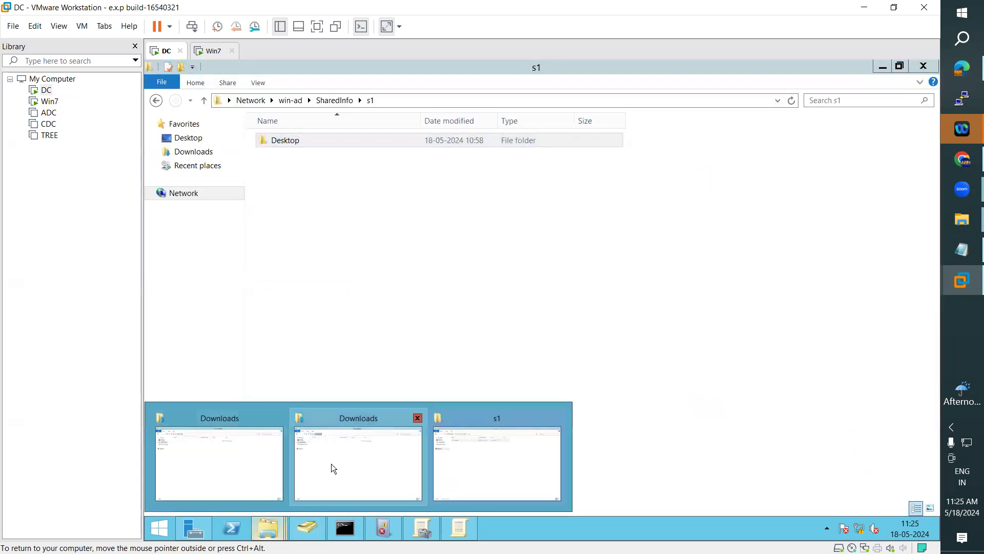
left_click(529, 450)
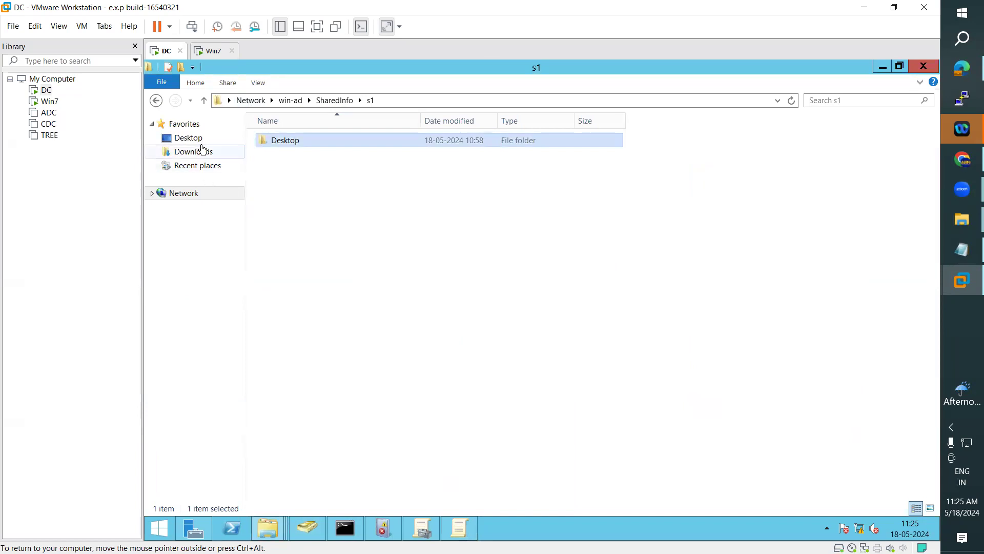
left_click(925, 67)
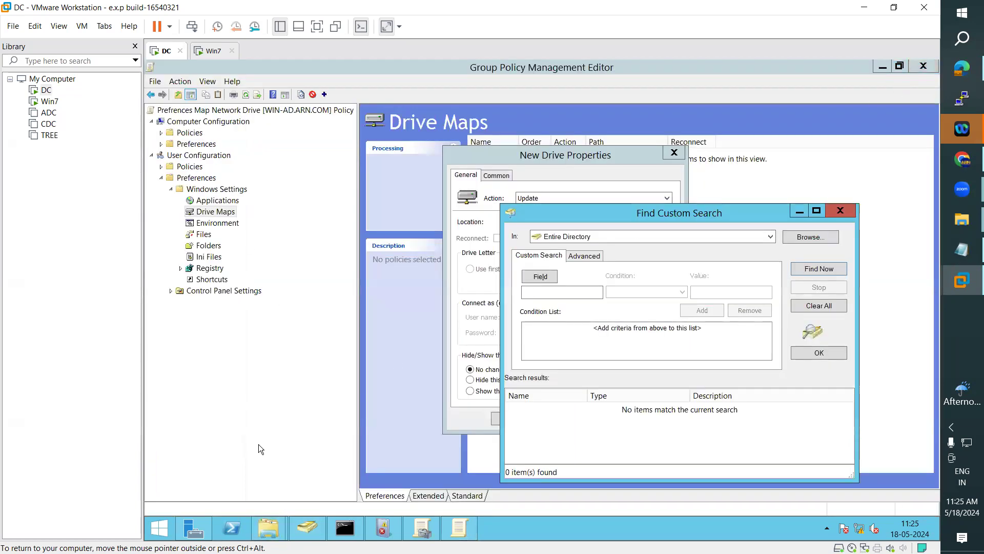
left_click(160, 528)
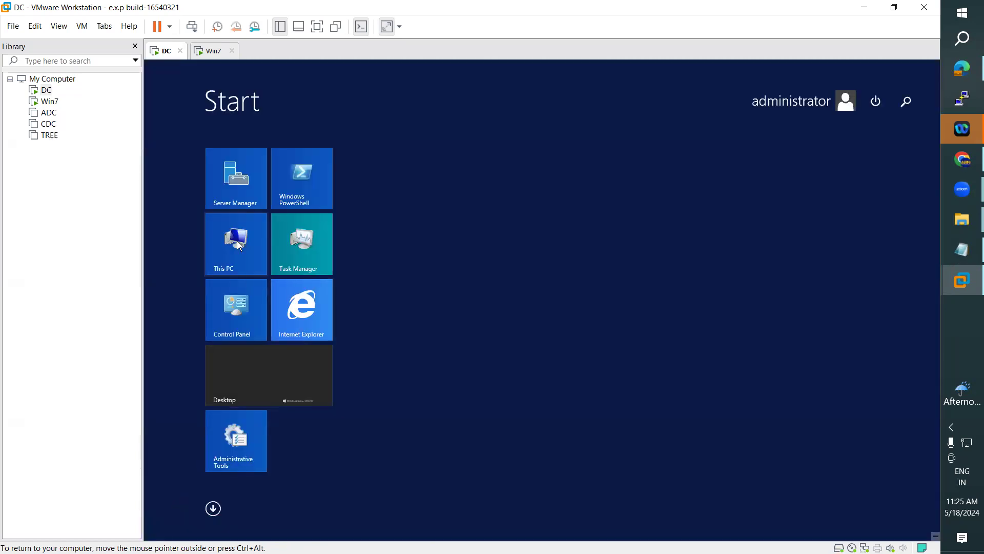
left_click(237, 245)
double_click(488, 252)
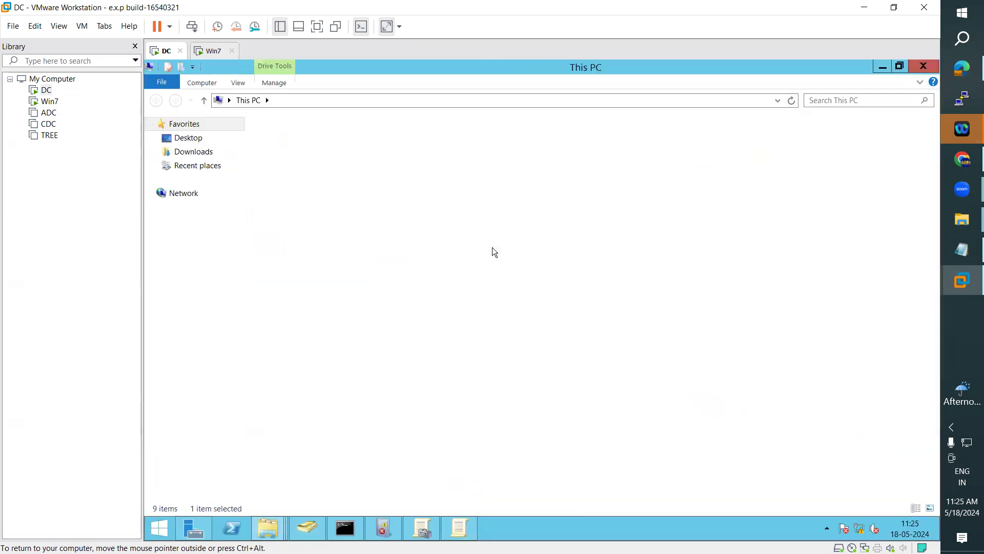
Step: Create a new folder named 'My Drive' on drive D:
right_click(287, 330)
mouse_move(364, 456)
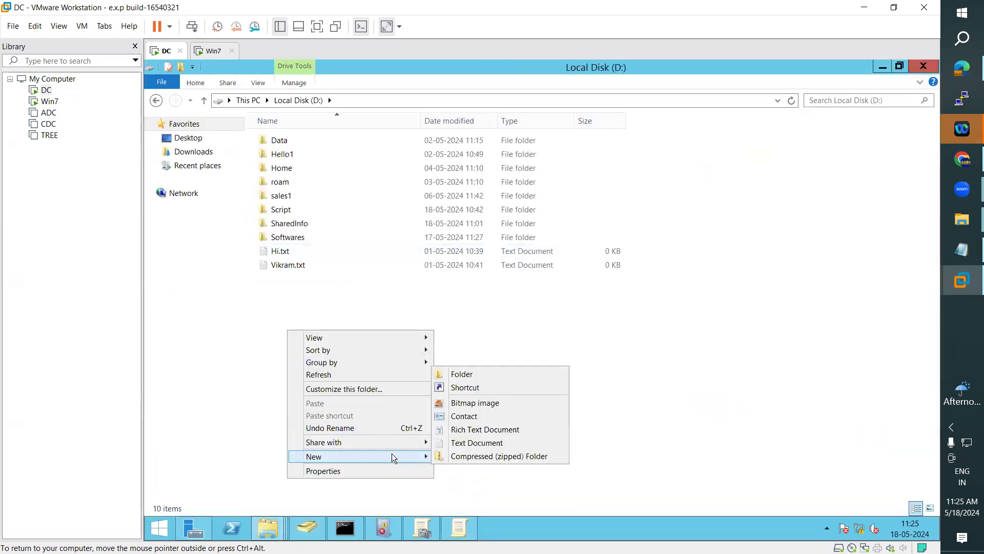
left_click(461, 373)
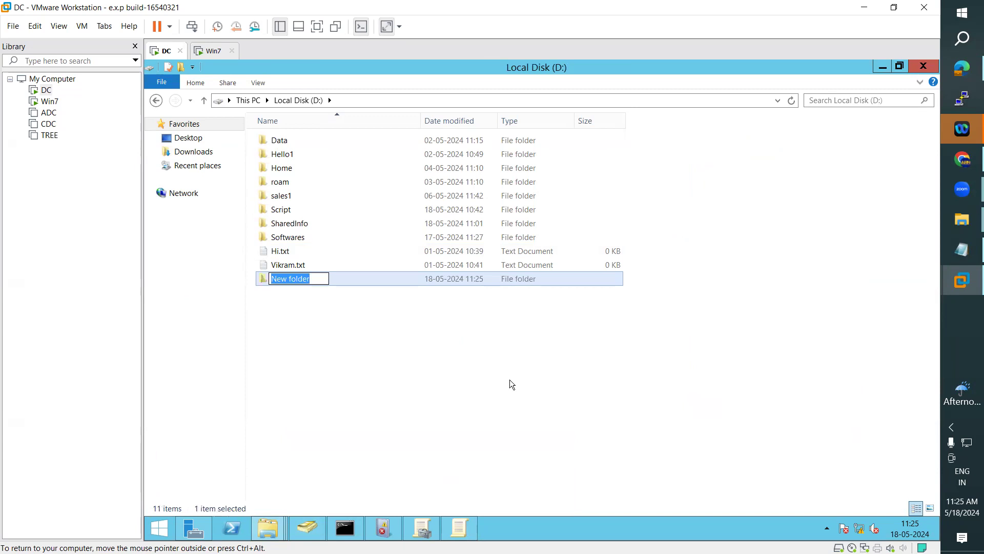
type("M")
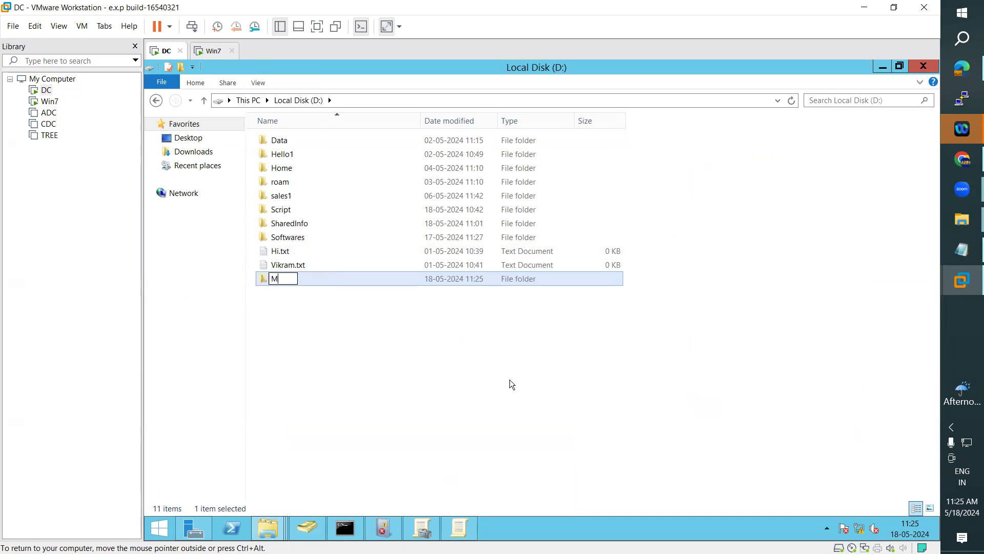
type("y Drive")
key("Return")
Step: Share the My Drive folder with Everyone
right_click(297, 281)
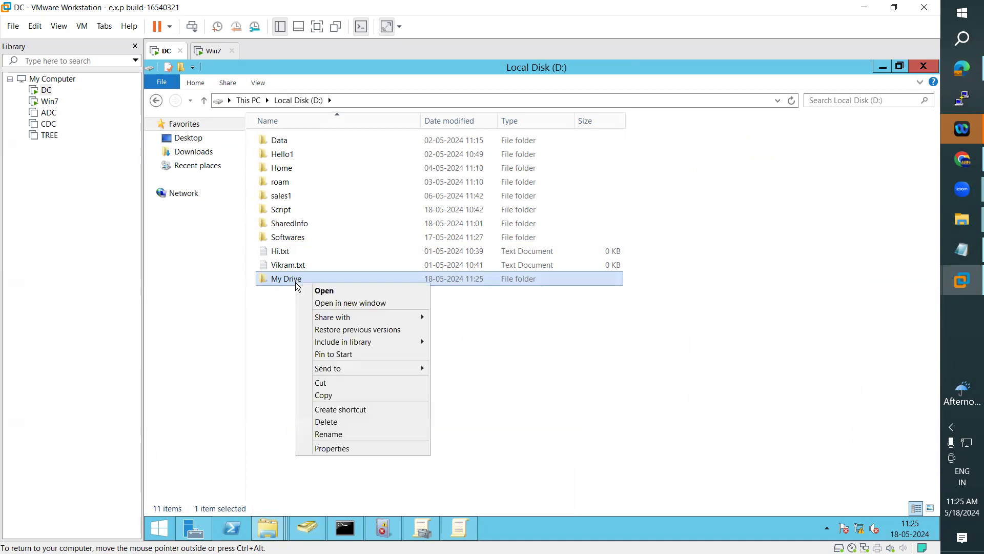
mouse_move(381, 316)
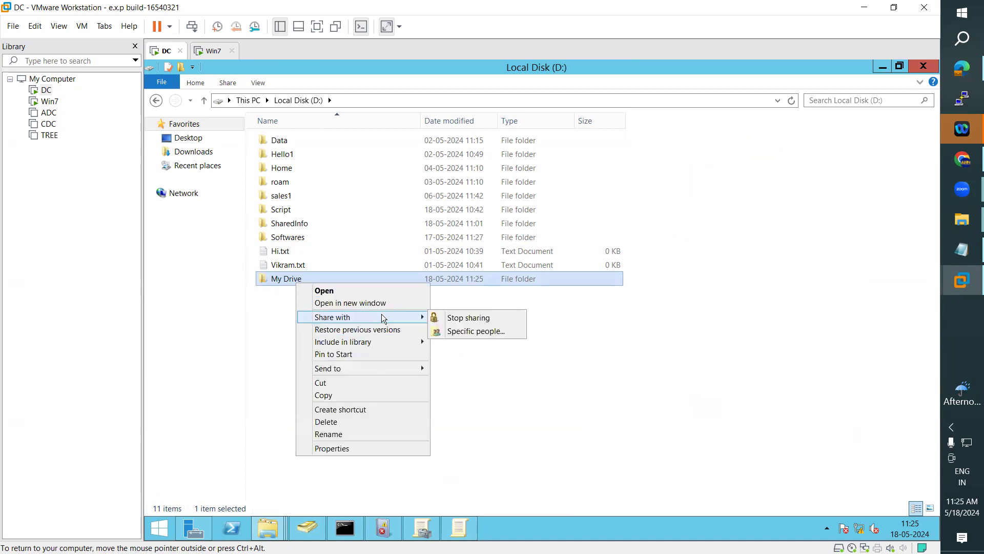
left_click(465, 332)
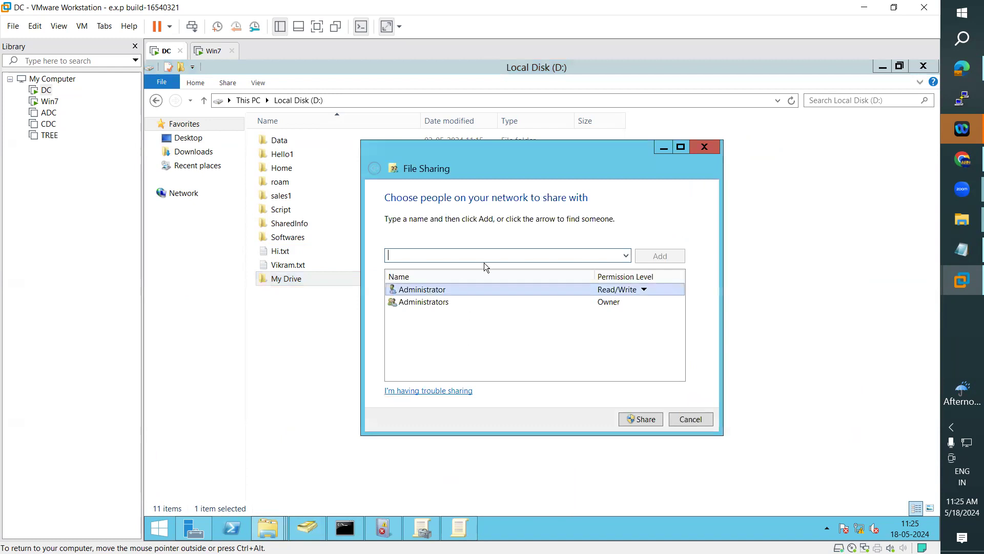
left_click(626, 255)
left_click(408, 269)
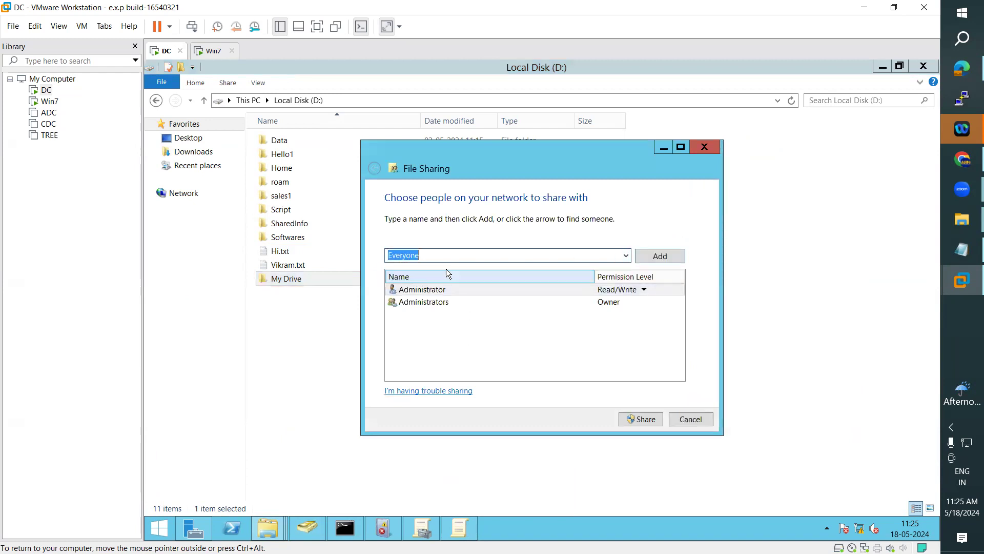
left_click(667, 256)
left_click(621, 313)
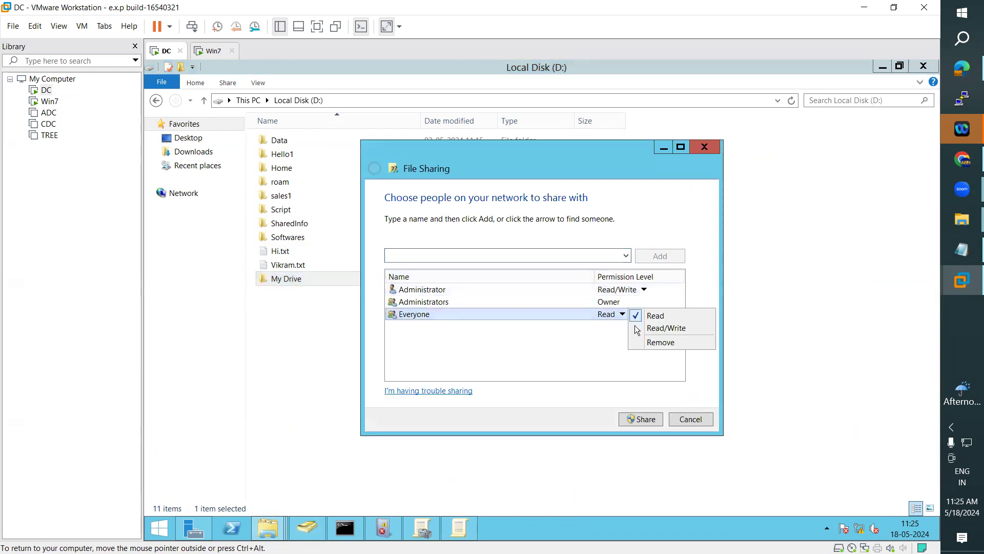
left_click(649, 323)
left_click(641, 419)
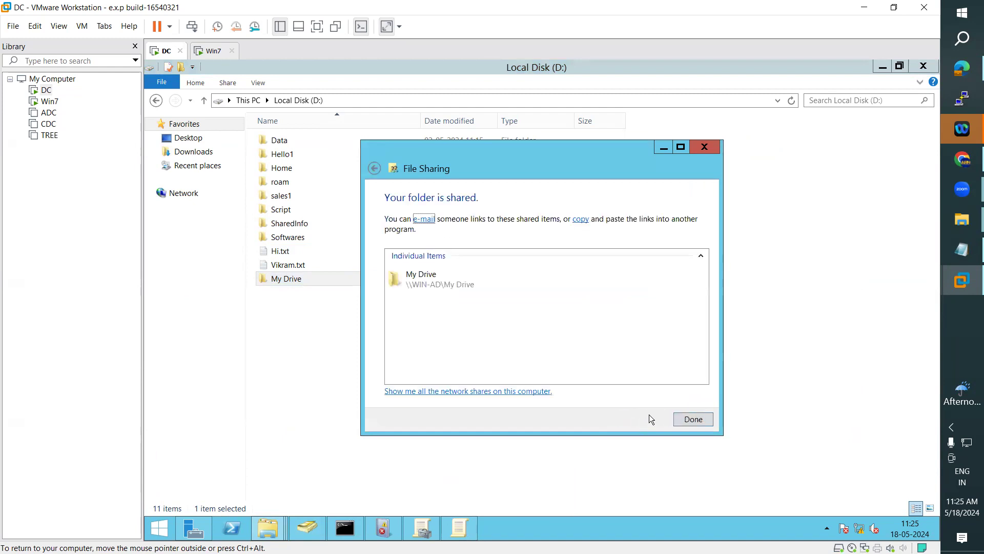
Step: Check the \\WIN-AD\My Drive share path, finish sharing, and return to the Drive Maps editor
double_click(450, 285)
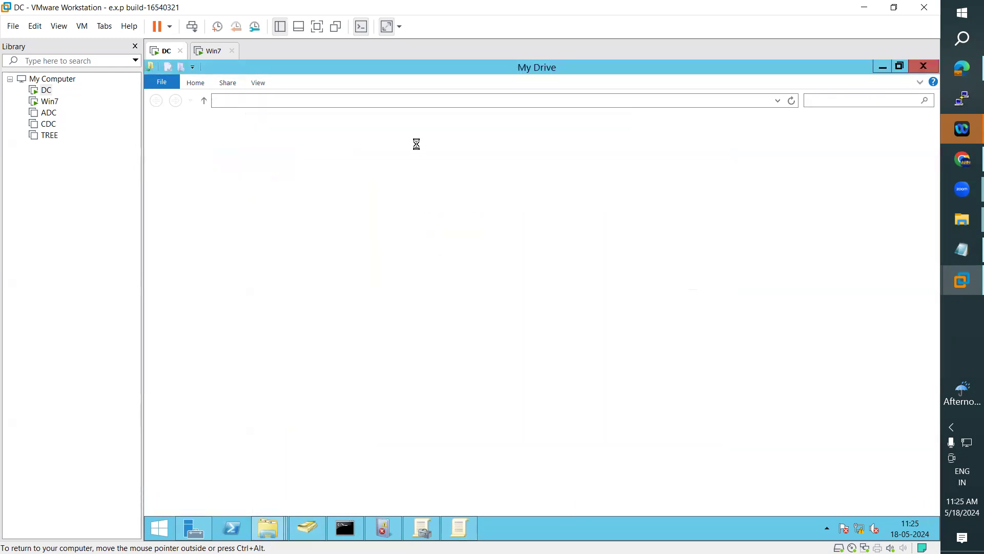
left_click(364, 101)
key("ctrl+c")
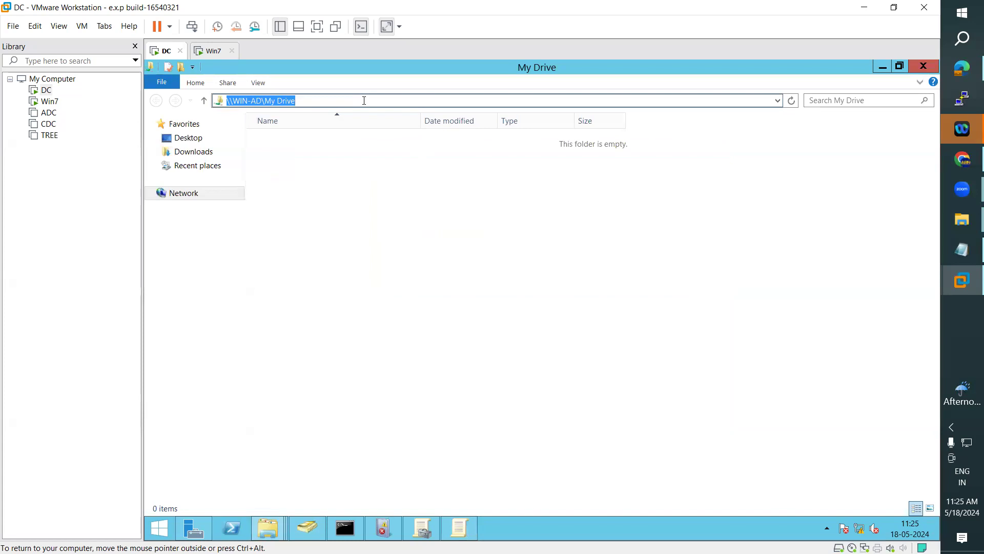
left_click(922, 66)
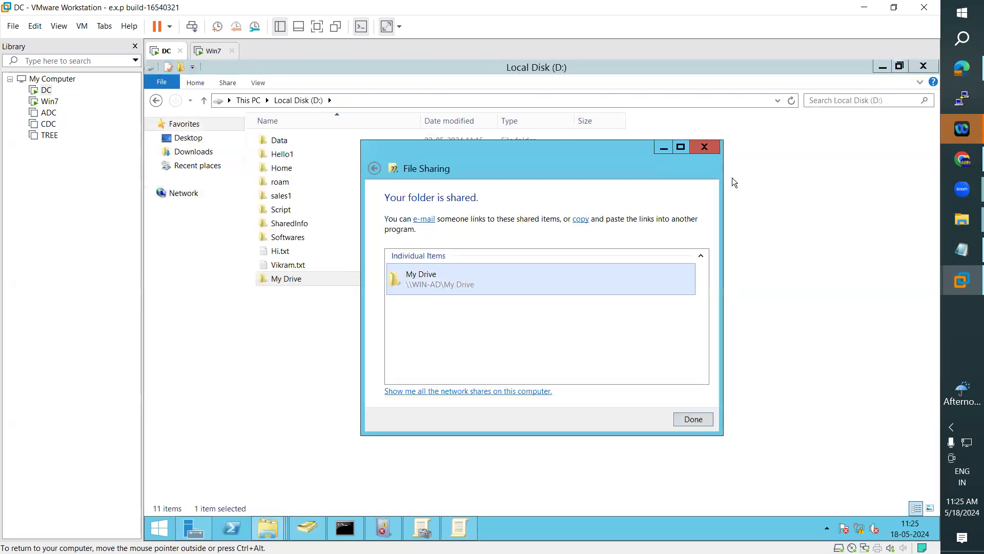
left_click(693, 420)
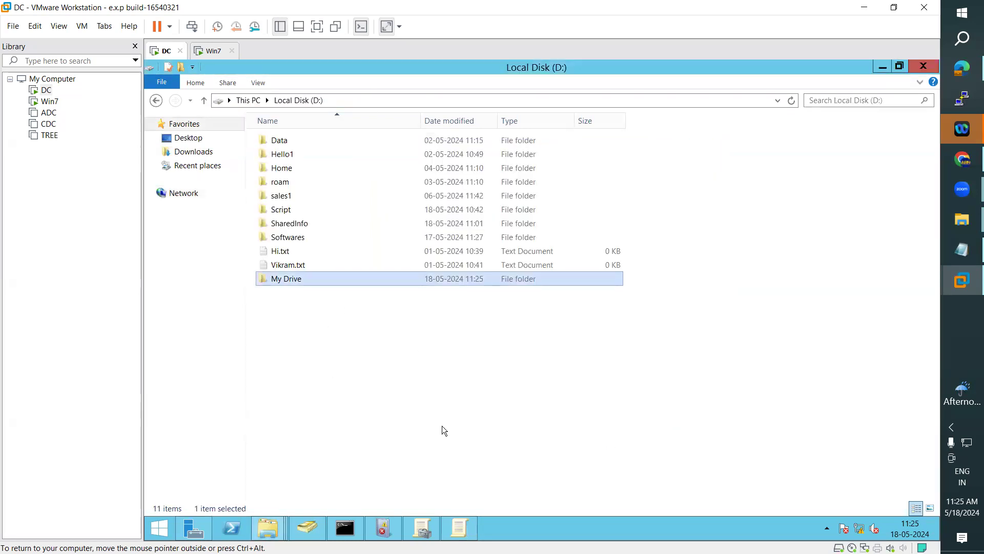
left_click(457, 533)
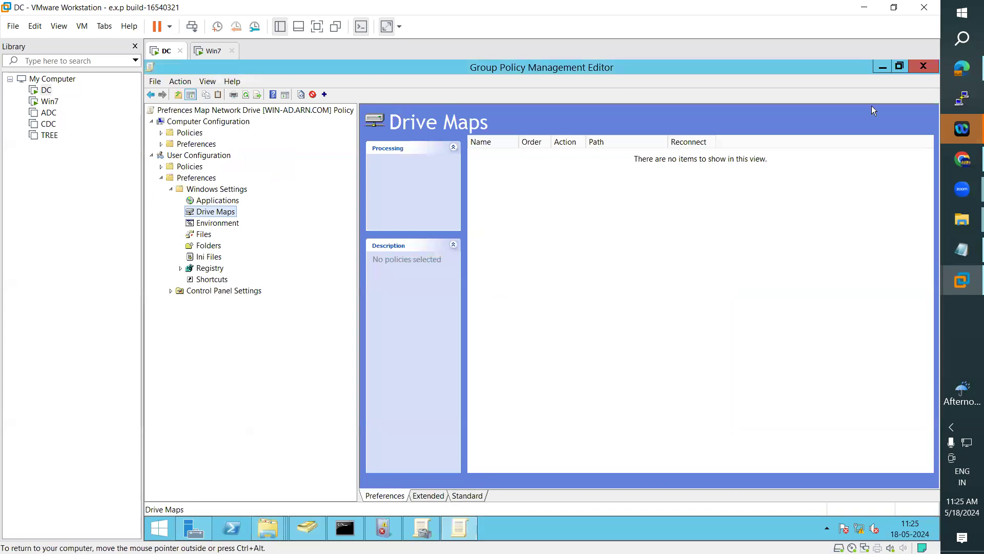
Step: Set the mapped drive location to \\WIN-AD\My Drive, choose drive letter Z, and apply
left_click(879, 66)
left_click(878, 67)
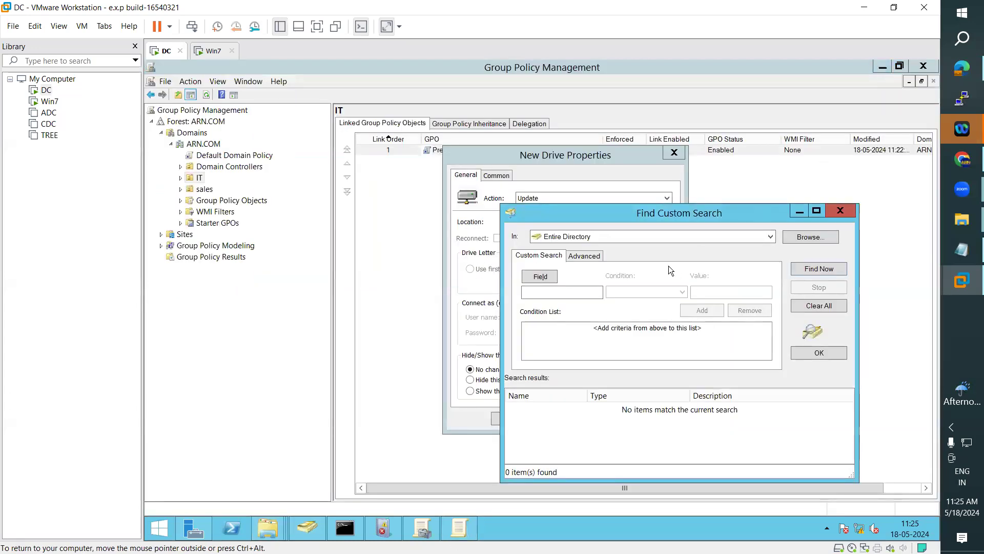
left_click(839, 210)
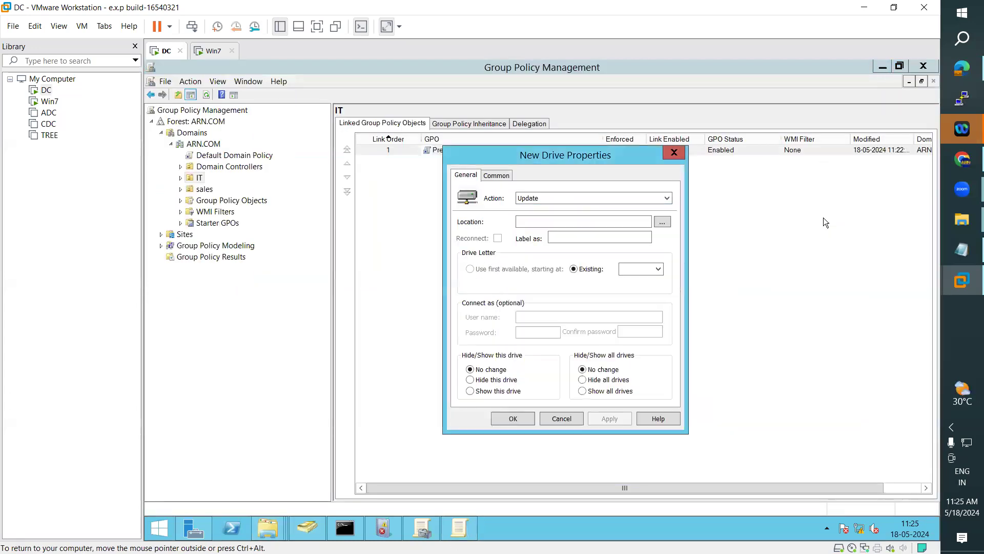
left_click(527, 220)
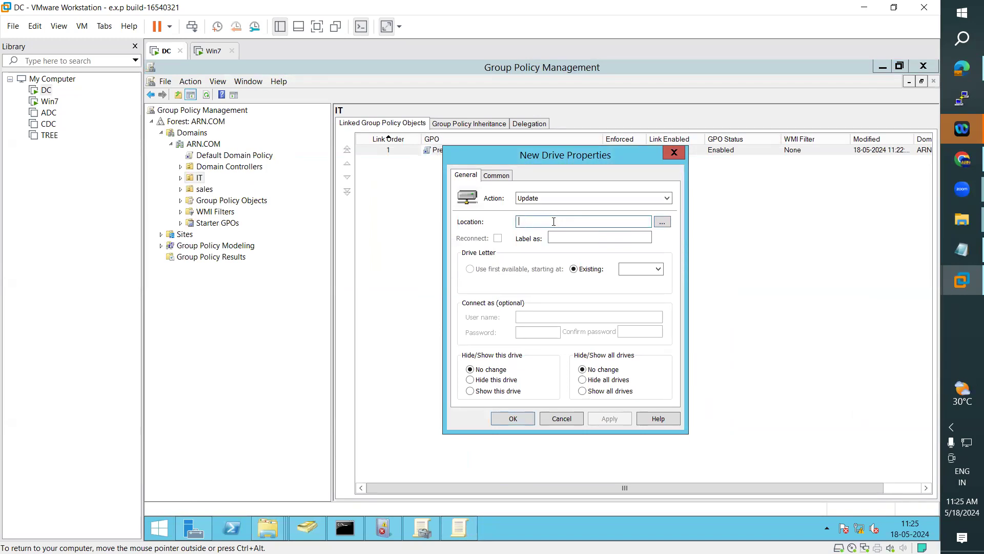
key("ctrl+v")
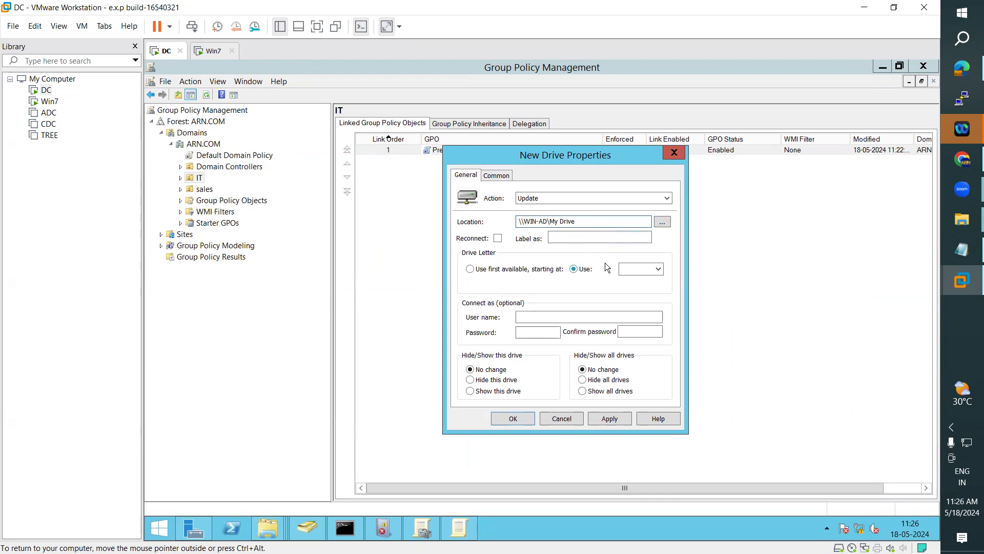
left_click(659, 268)
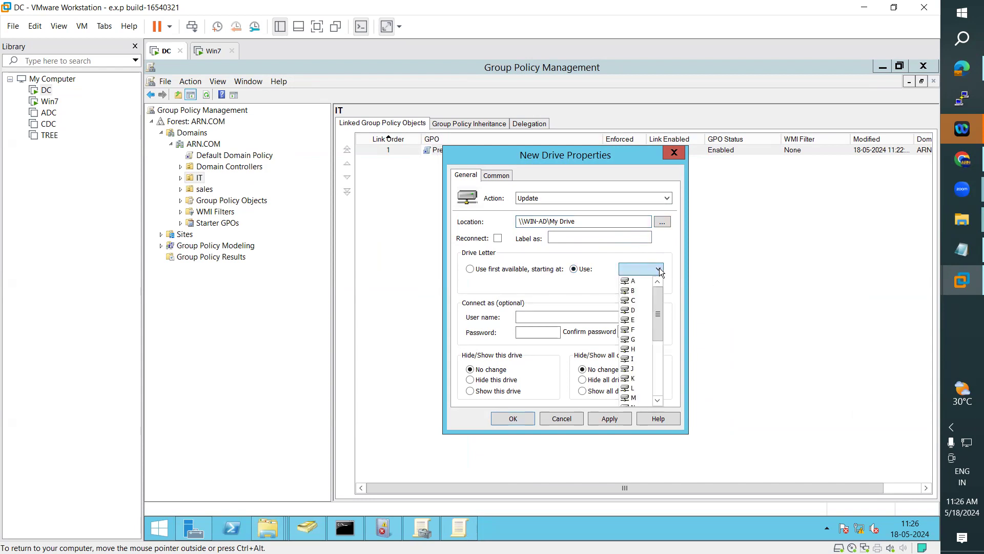
scroll(647, 377, "down", 5)
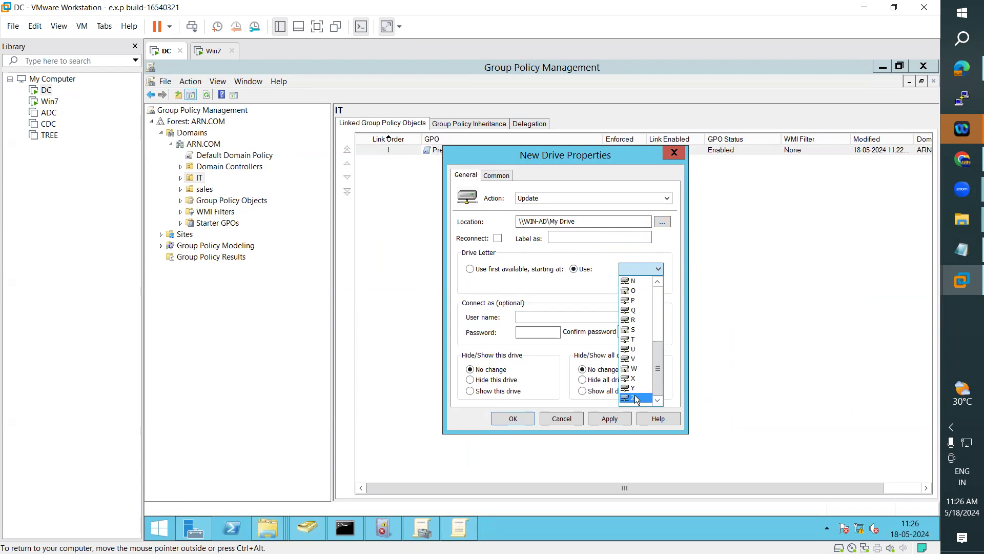
left_click(635, 397)
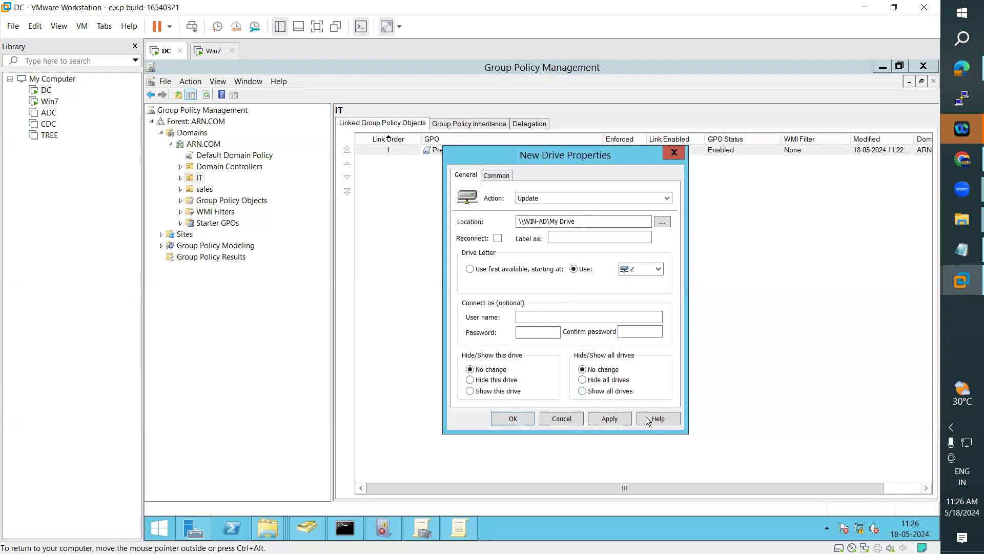
left_click(615, 419)
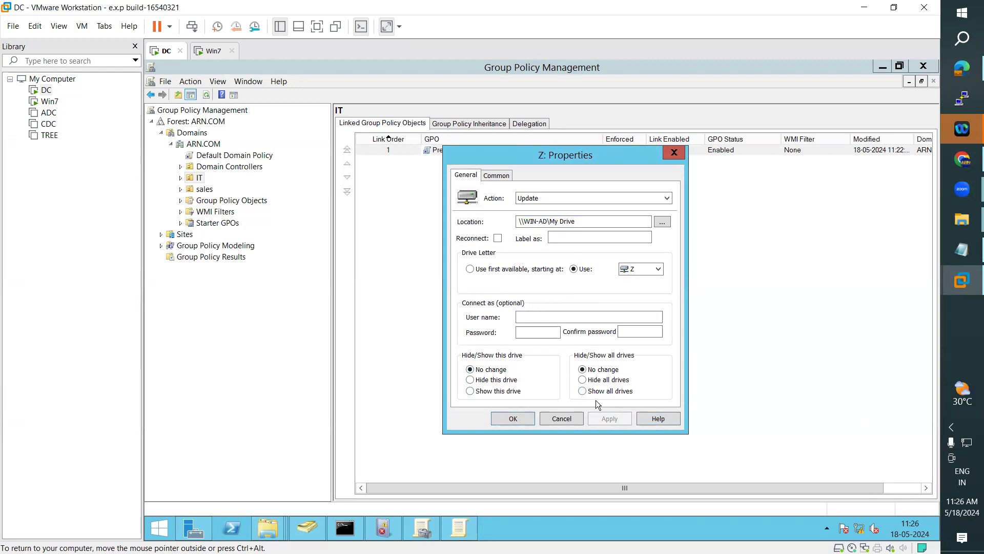
Step: Enable item-level targeting on the Common tab and open the Targeting Editor
left_click(495, 176)
left_click(467, 175)
left_click(497, 175)
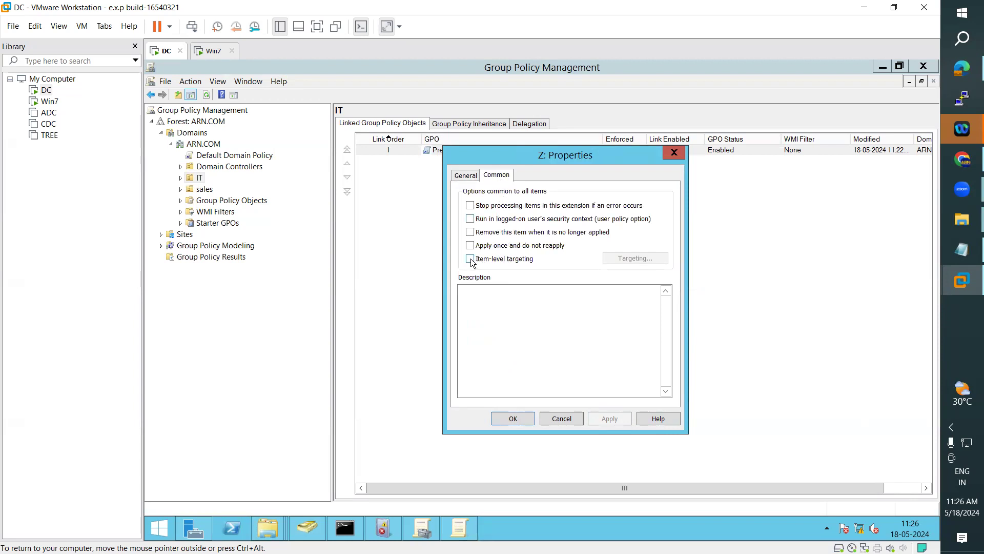
left_click(466, 176)
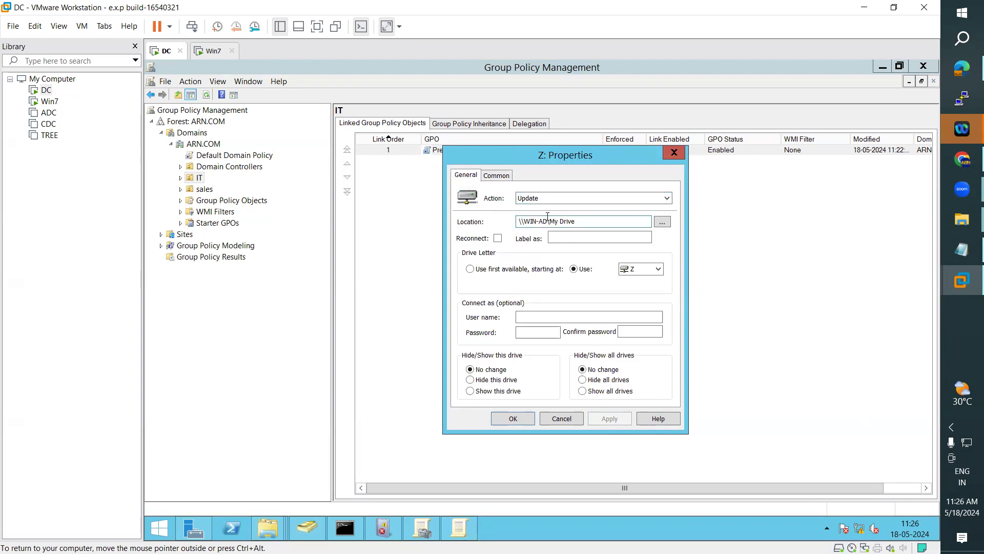
left_click(496, 177)
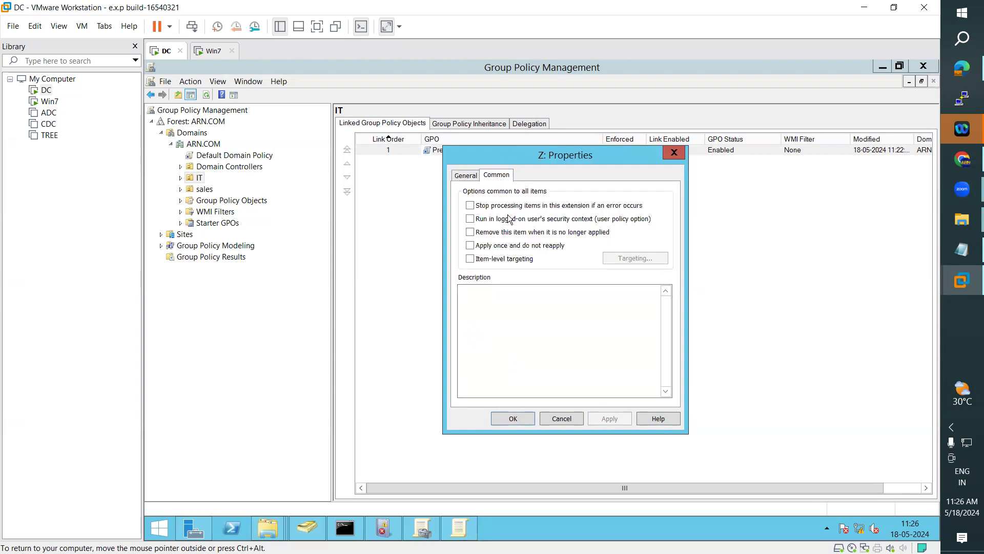
left_click(470, 259)
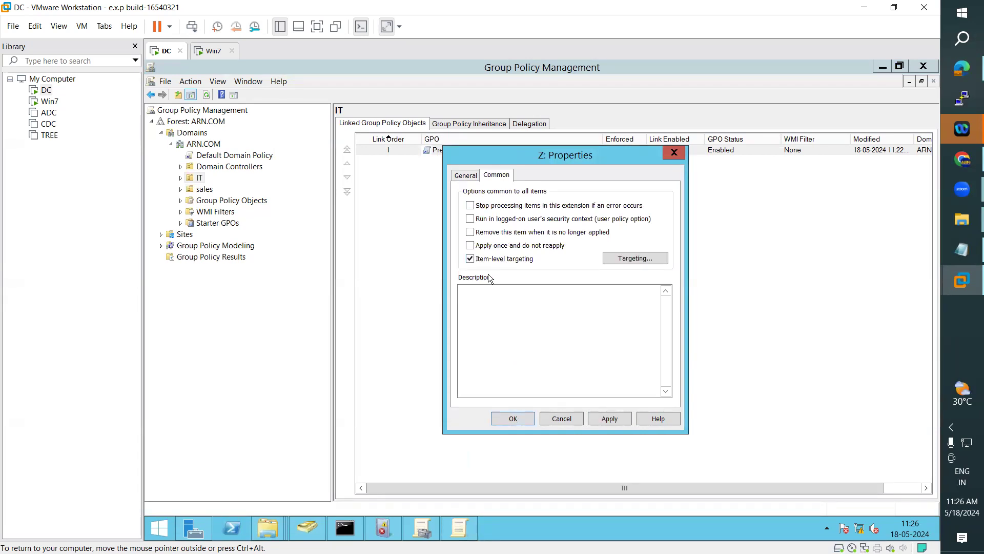
left_click(640, 258)
left_click_drag(591, 162, 669, 226)
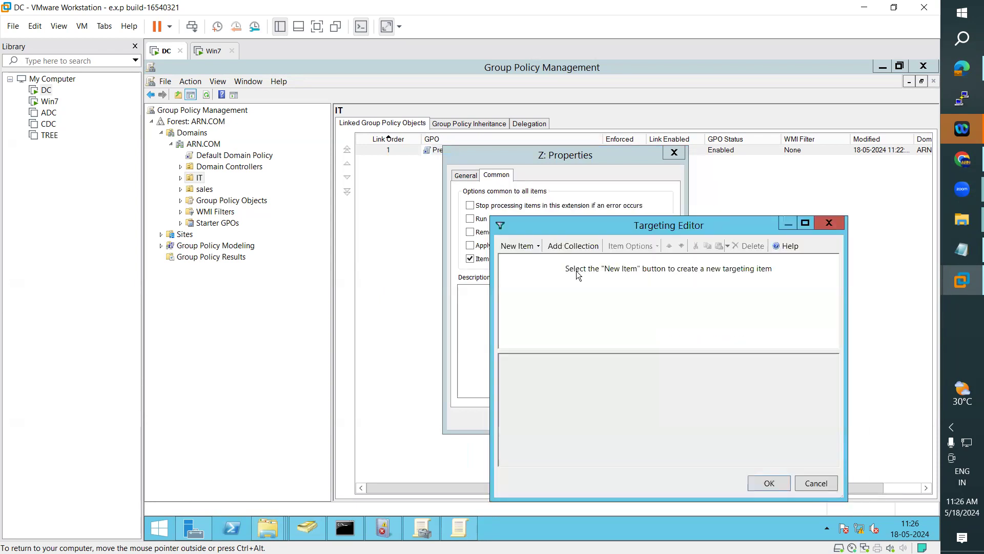
Step: Add an Operating System targeting item for Windows 7, then apply and close the drive properties
left_click(536, 246)
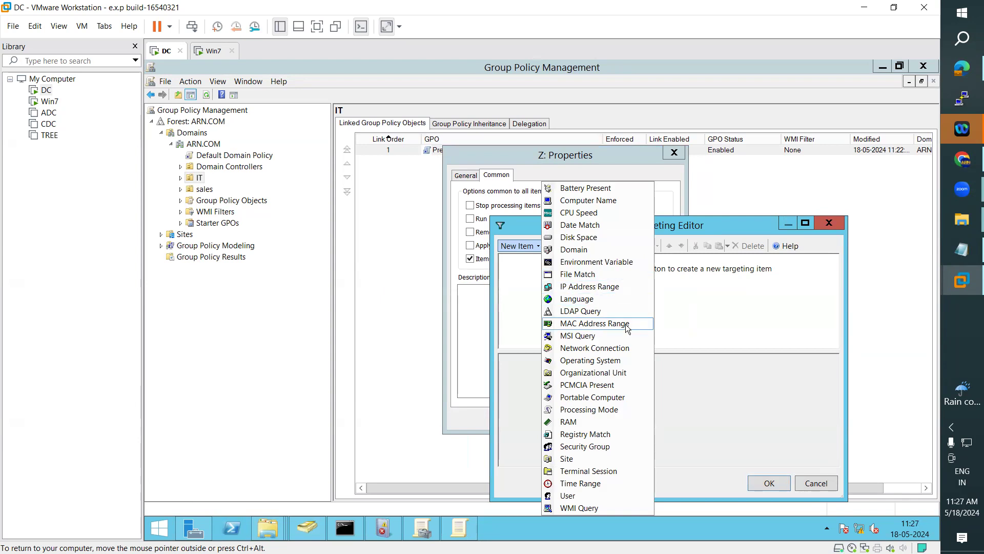
left_click(617, 360)
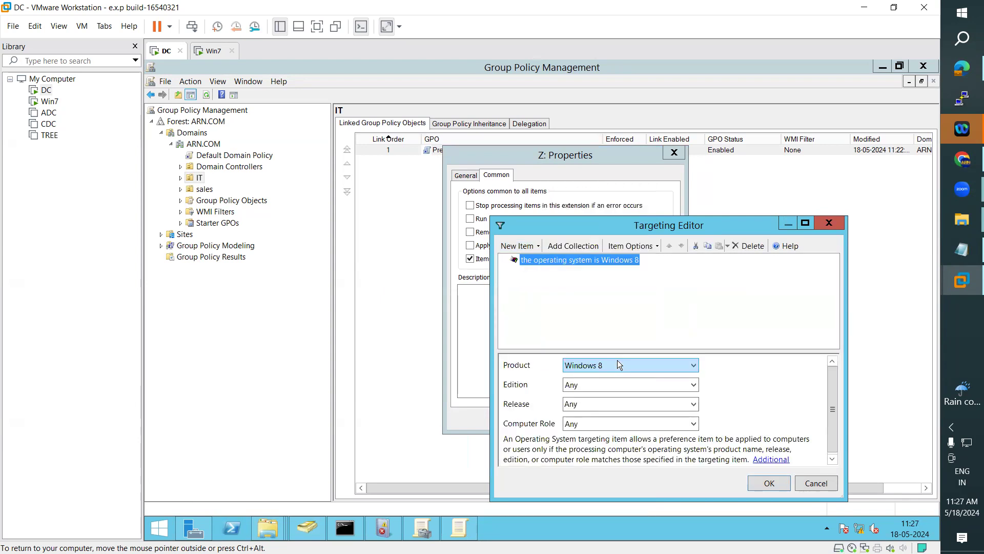
left_click_drag(680, 221, 729, 168)
left_click(742, 313)
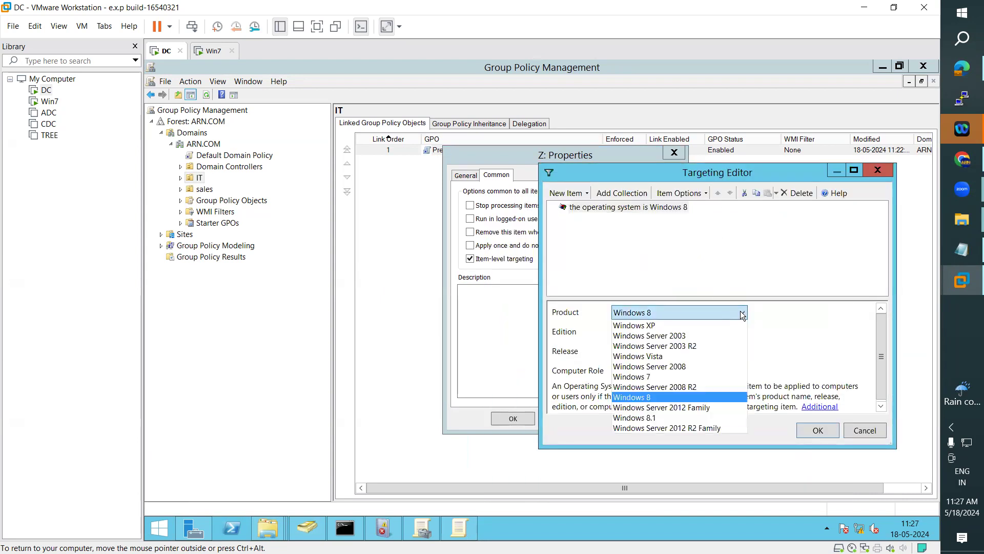
left_click(635, 378)
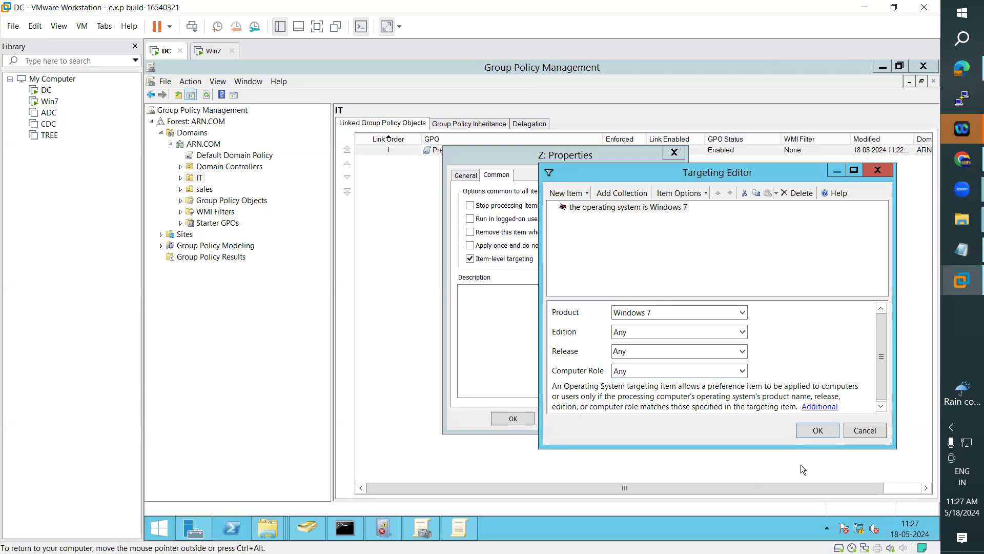
left_click(818, 430)
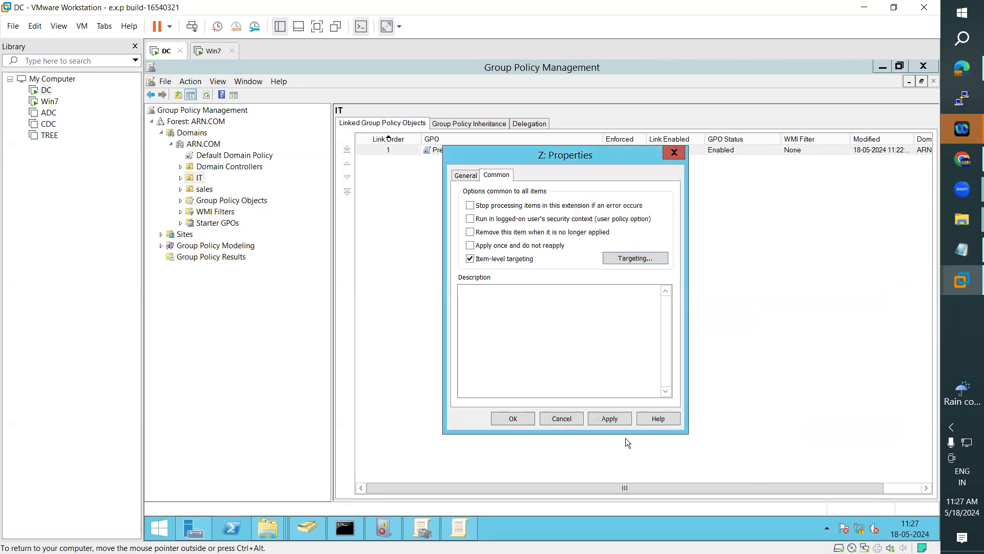
left_click(615, 419)
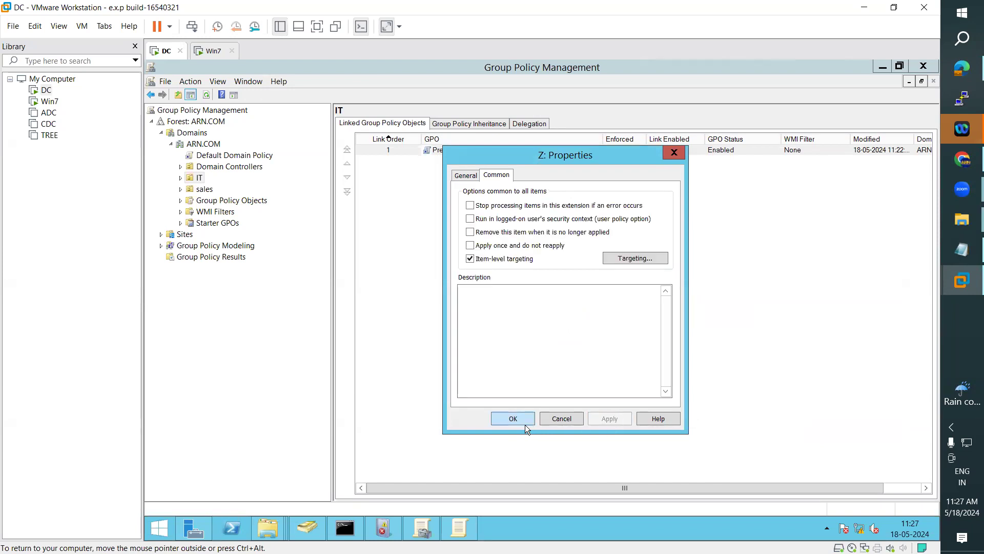
left_click(513, 418)
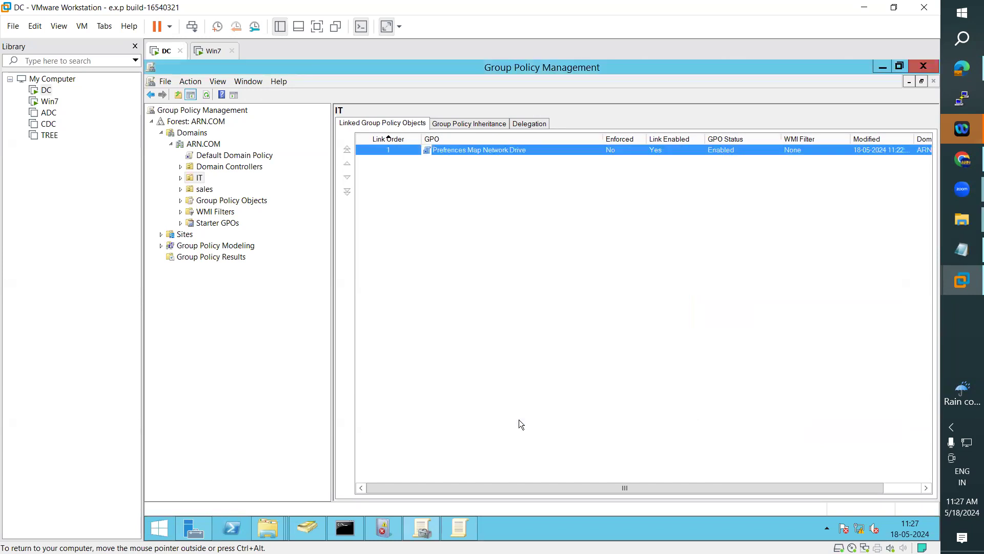
Step: Close Group Policy Management, Active Directory Users and Computers, Server Manager and the policy editor
left_click(923, 66)
left_click(925, 66)
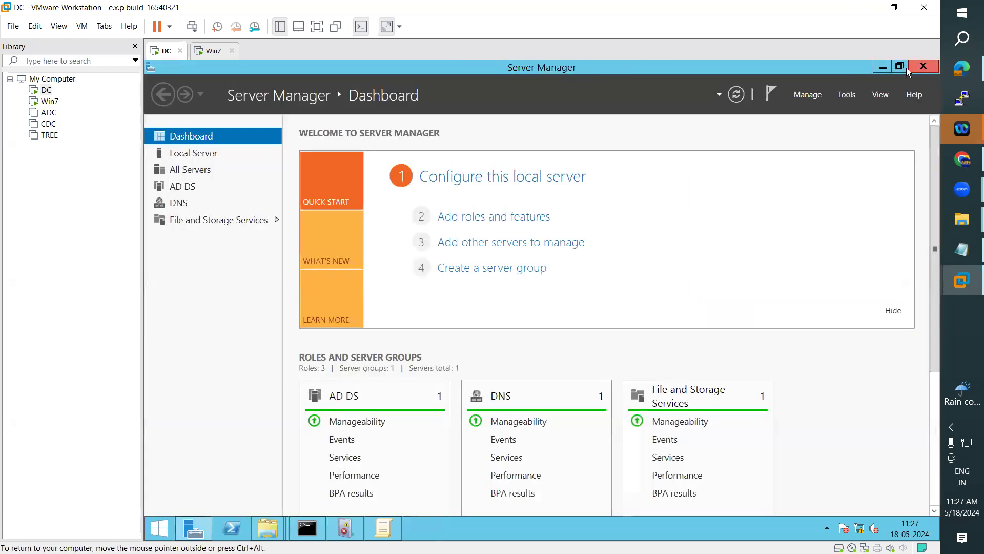
left_click(921, 65)
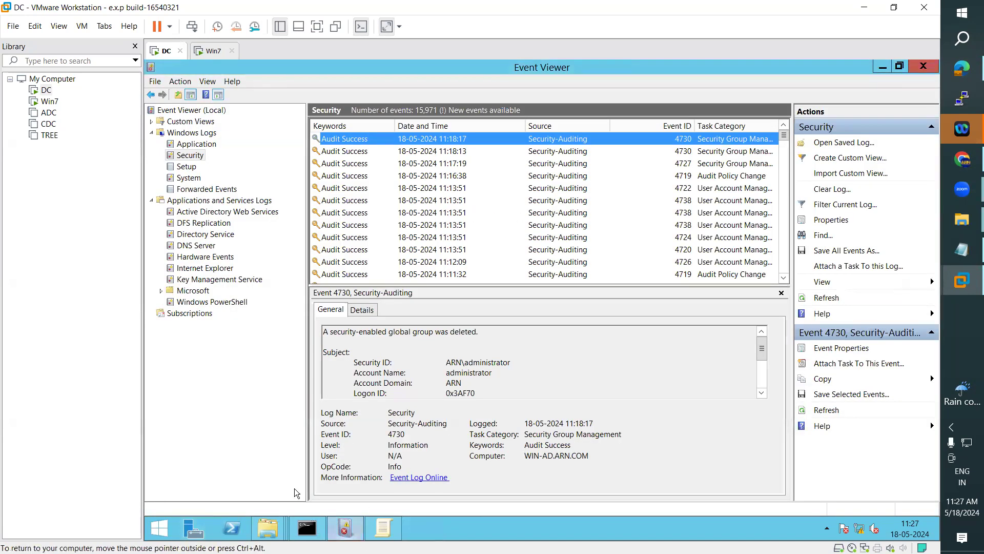
left_click(383, 528)
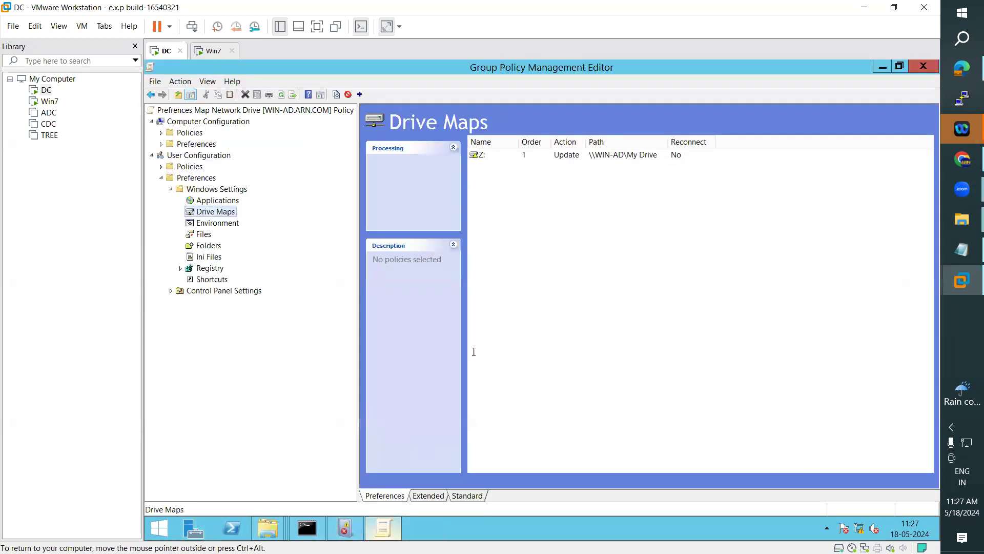
left_click(918, 64)
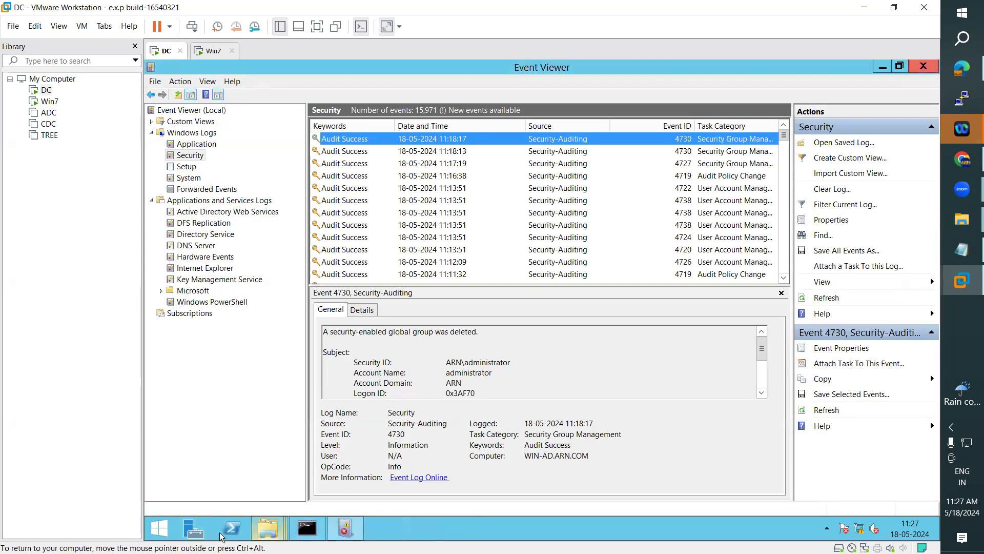
Step: Reopen Server Manager to its Dashboard from the taskbar
left_click(186, 534)
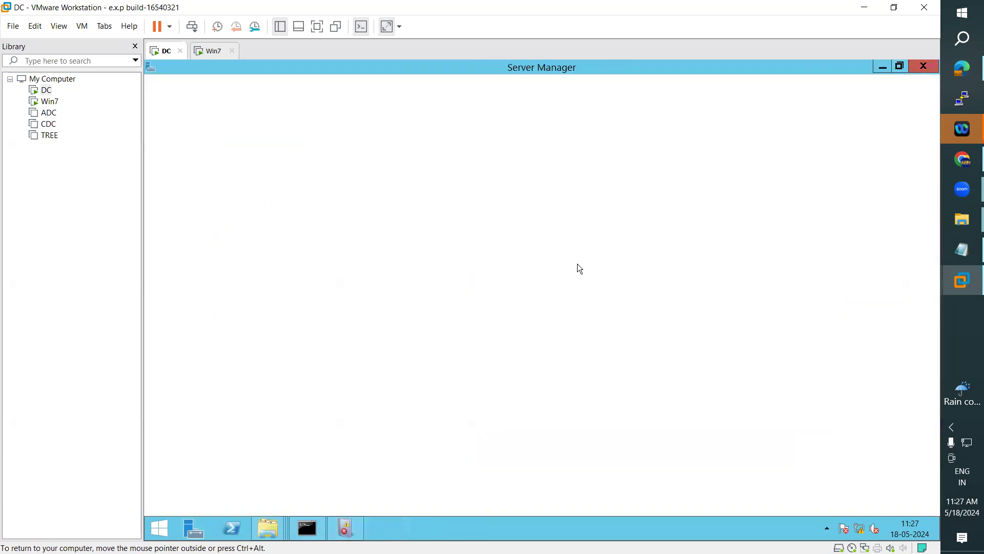
left_click(846, 94)
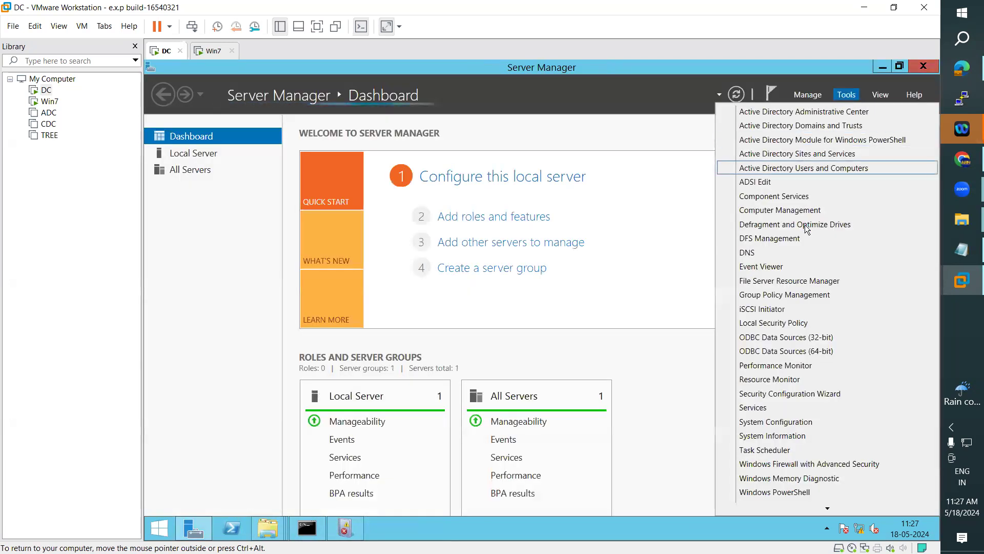
left_click(790, 170)
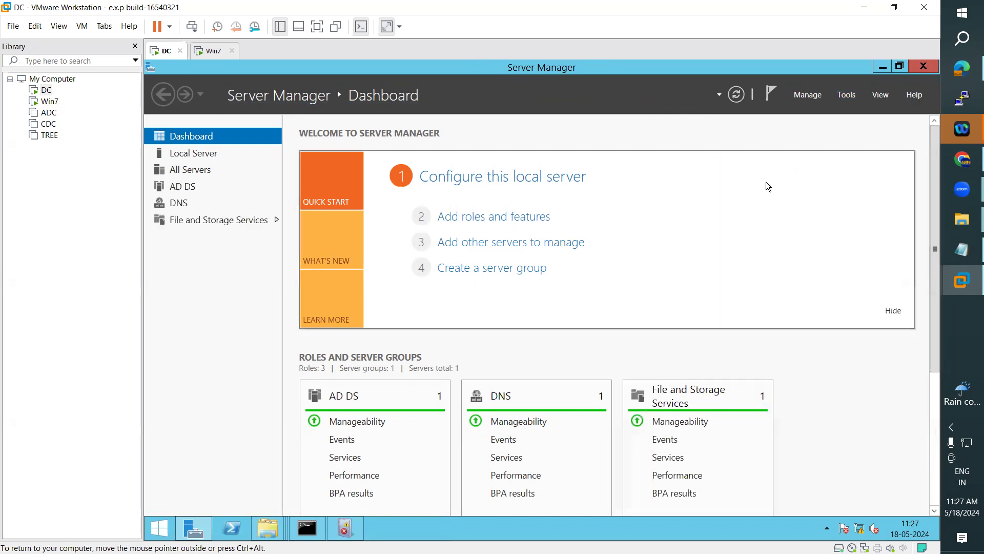
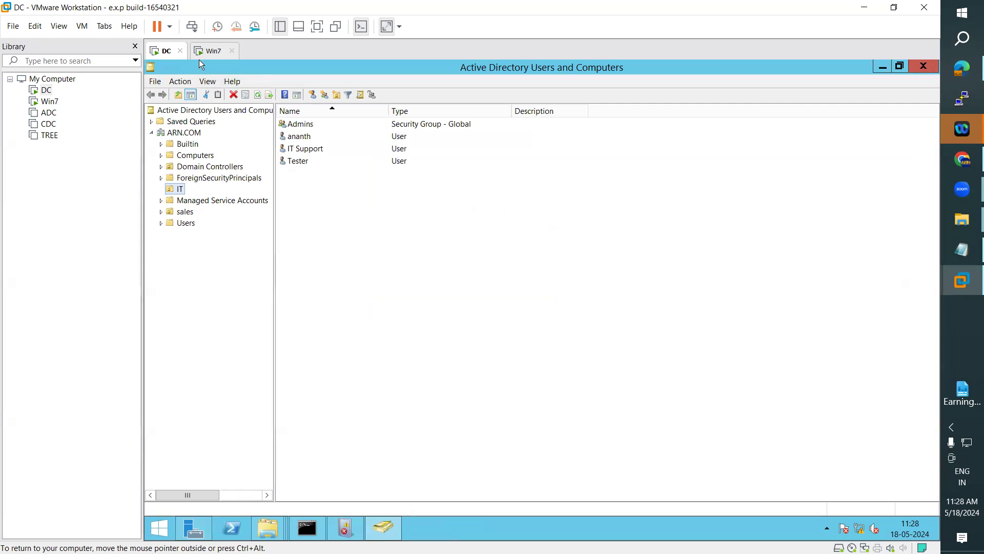
Step: Rerun gpupdate on the DC and power on the ADC virtual machine
left_click(307, 525)
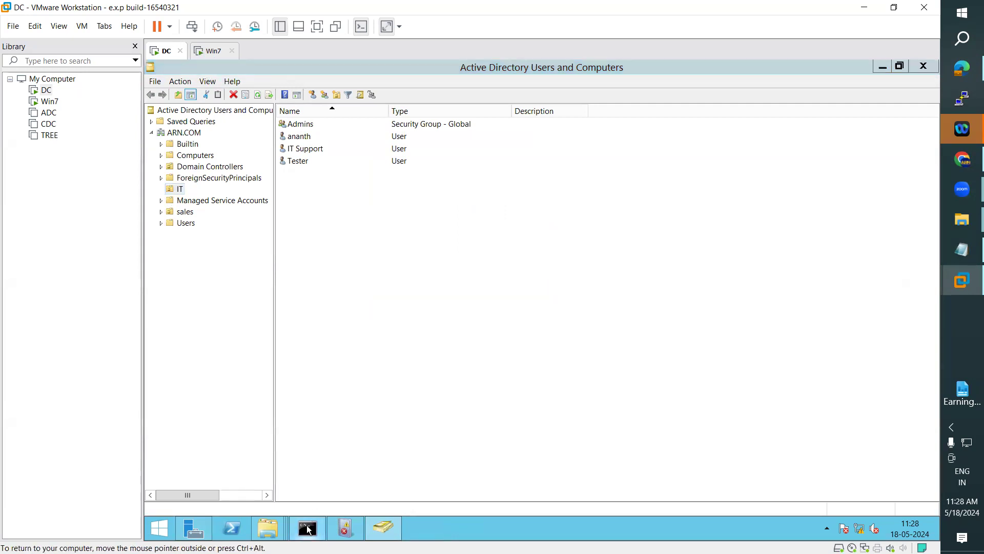
key("Up")
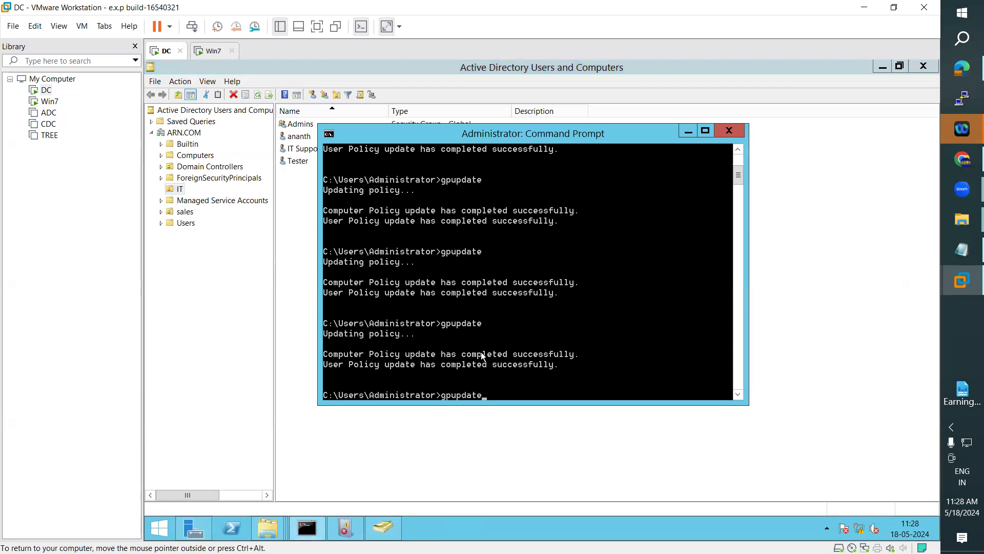
key("Return")
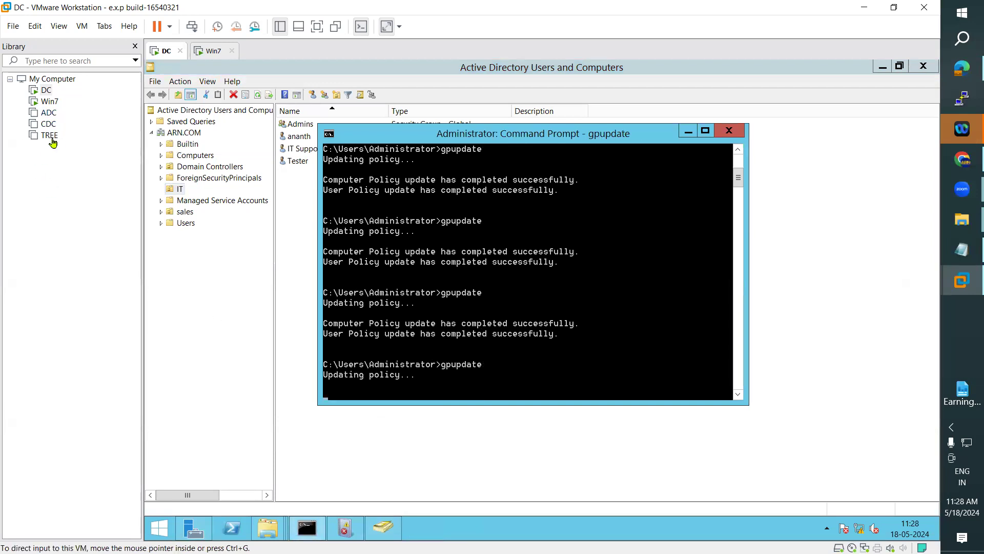
left_click(48, 122)
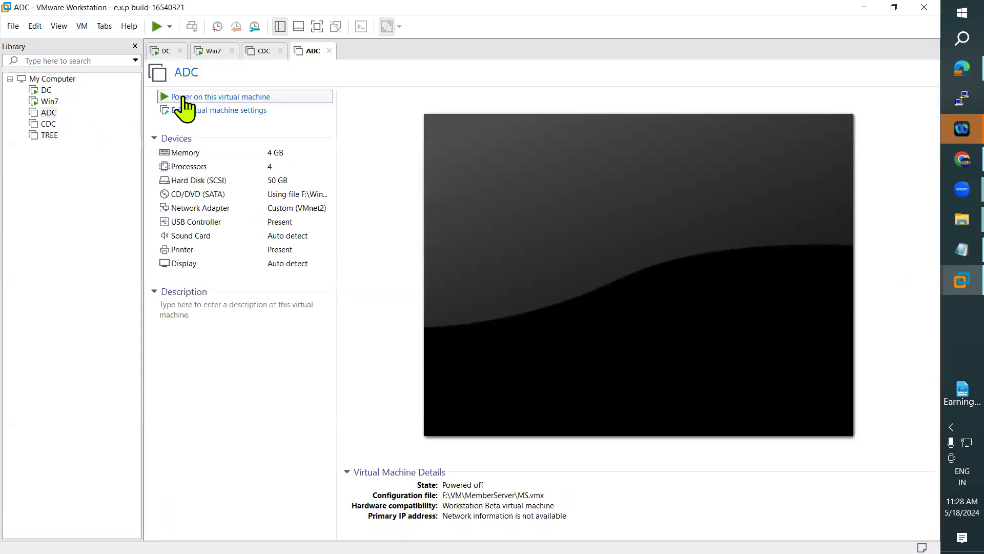
left_click(183, 97)
Step: Close the CDC tab and log on to Win7 as another domain user with their credentials
left_click(269, 53)
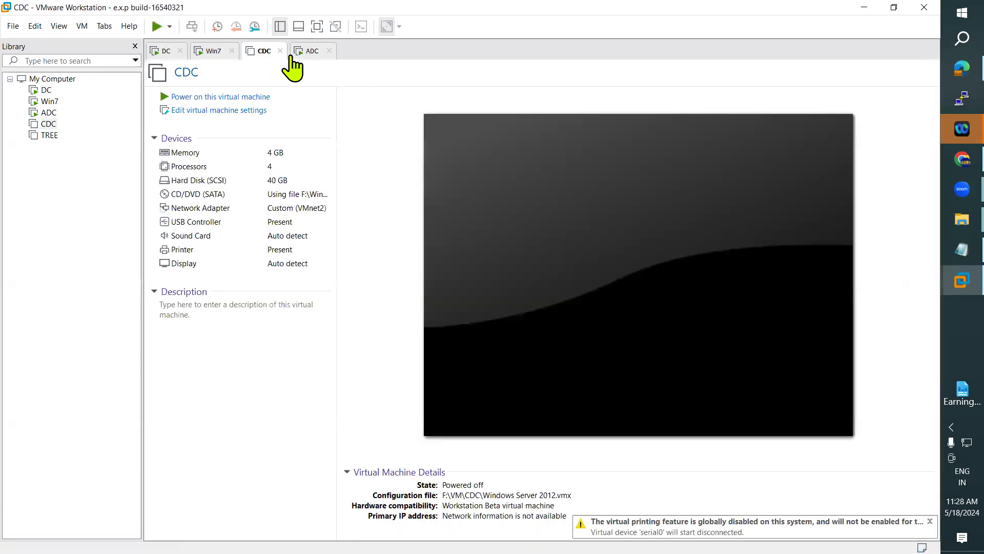
left_click(280, 50)
left_click(212, 52)
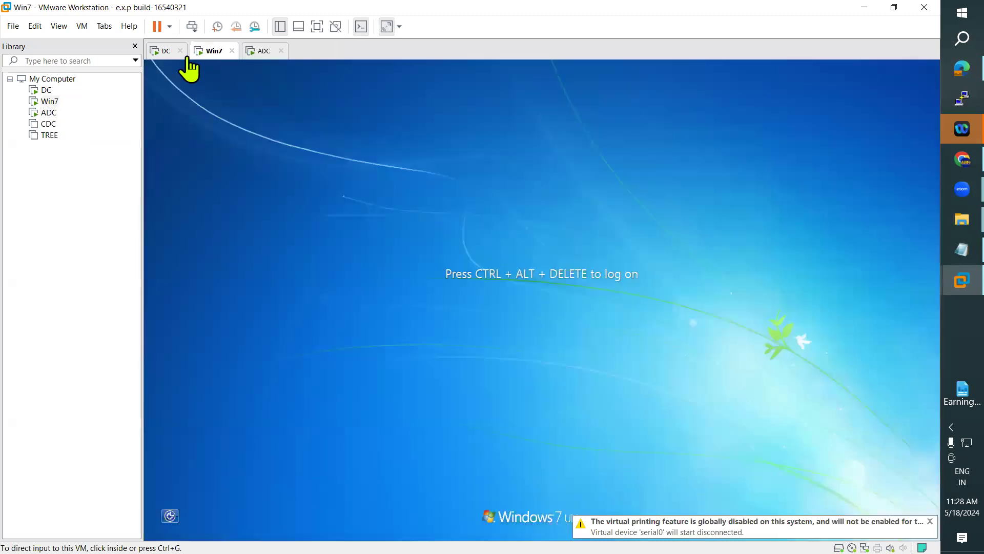
left_click(82, 26)
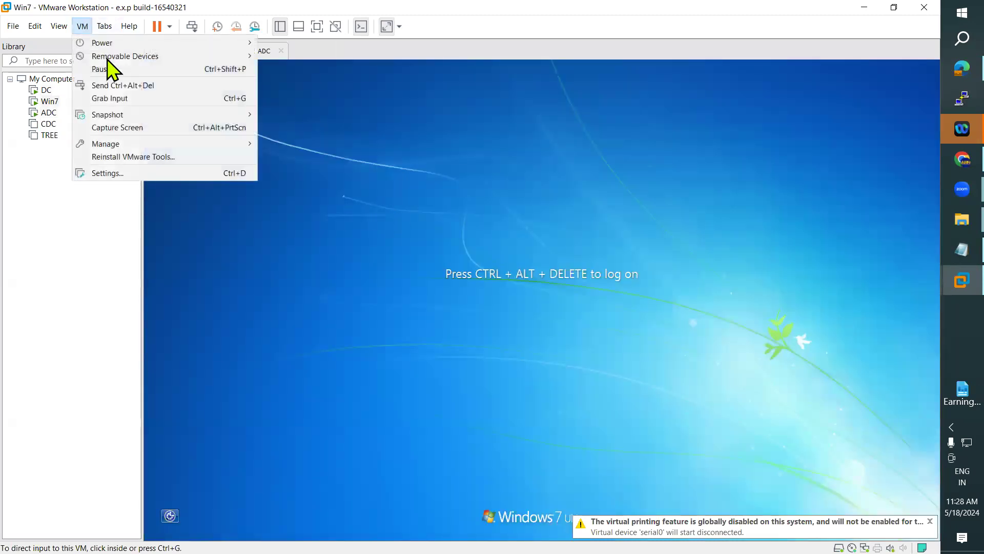
left_click(148, 85)
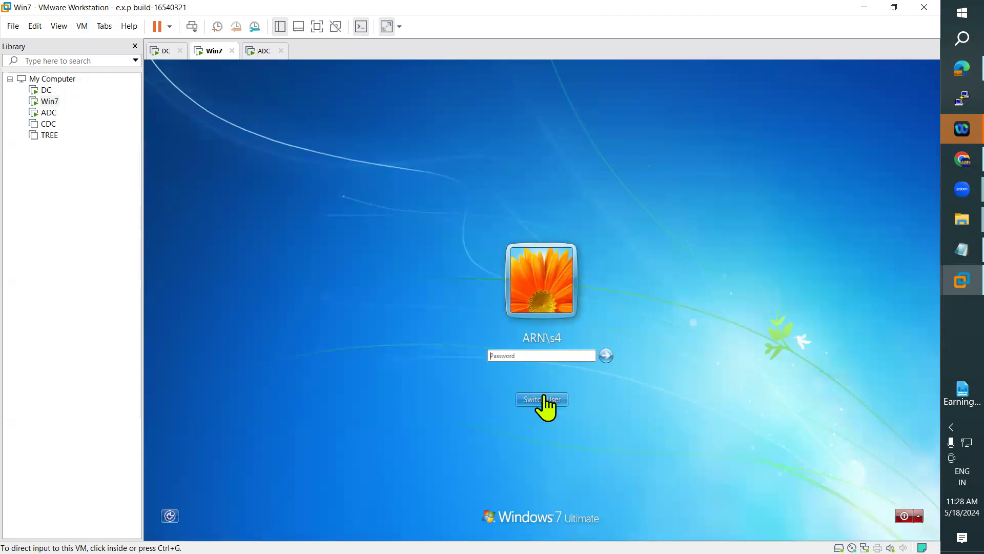
left_click(553, 400)
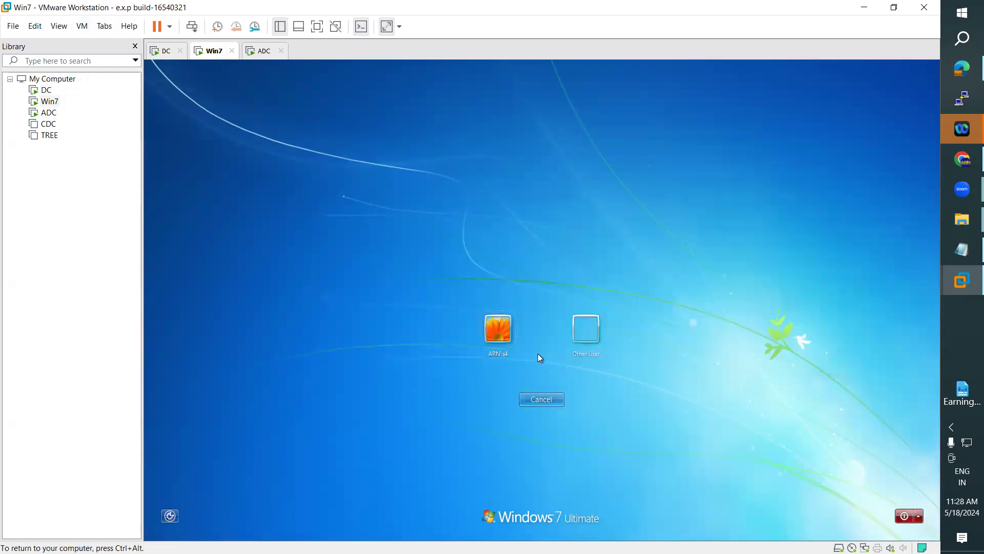
left_click(579, 316)
type("anan")
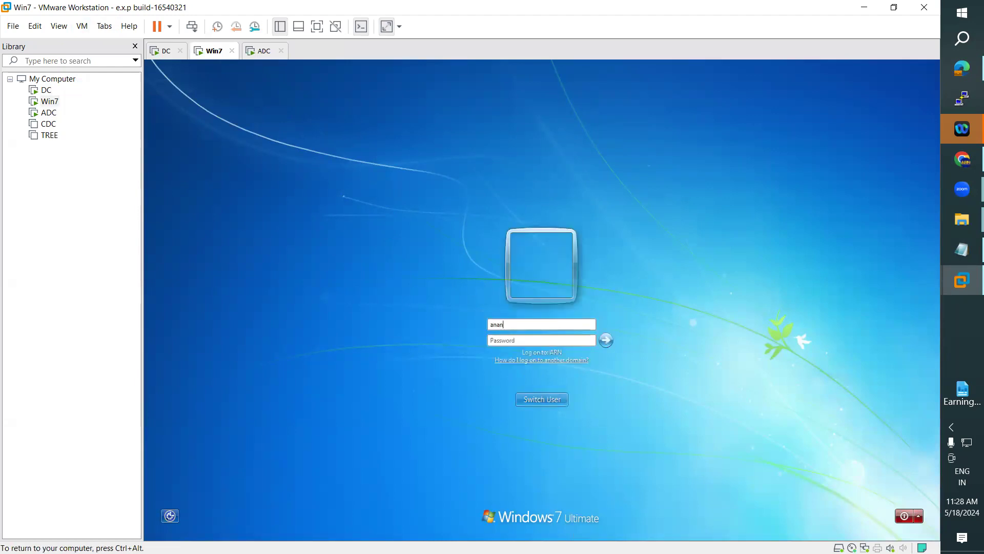
type("**")
key("Return")
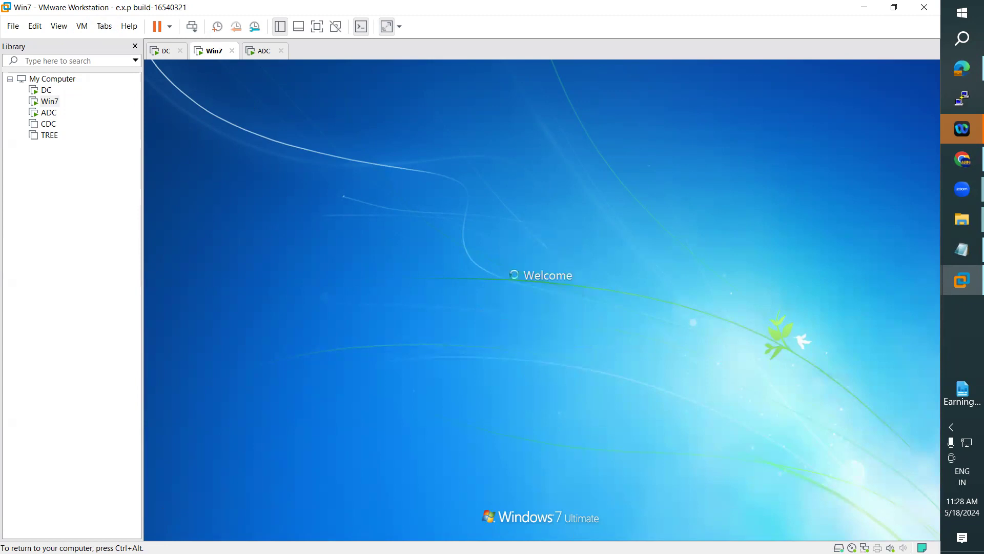
Step: Check ADC and Win7 while Win7 finishes signing in, and select the Tester account on DC
key("ctrl+alt")
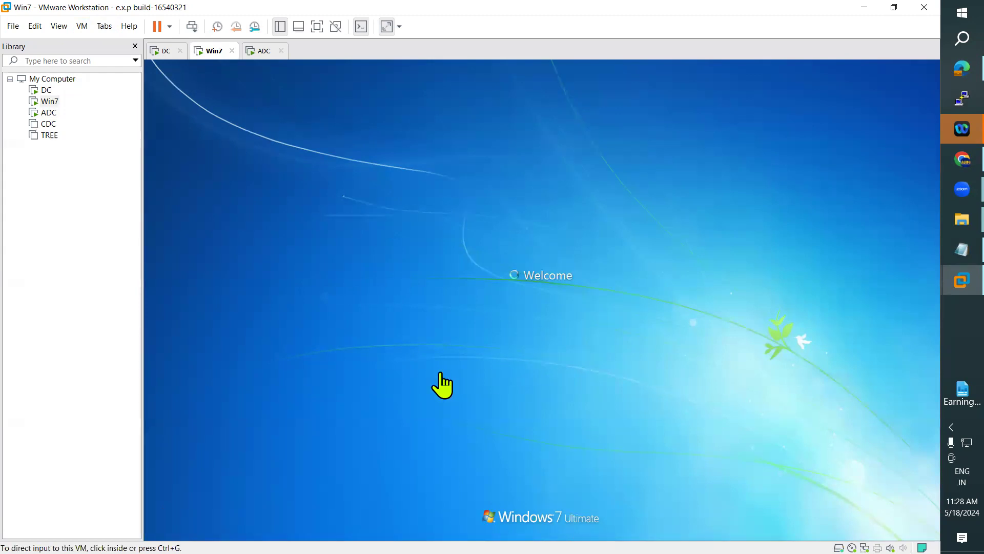
left_click(263, 51)
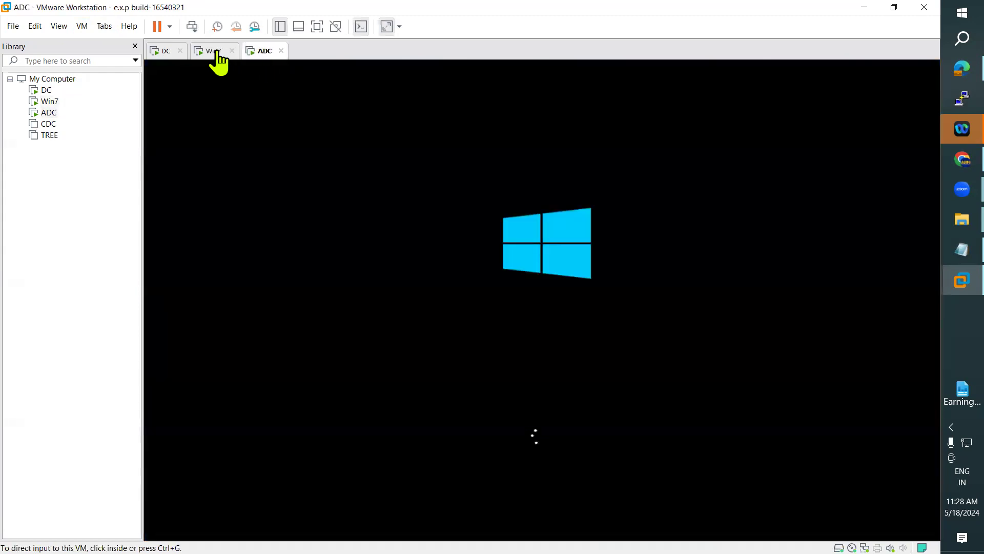
left_click(213, 52)
left_click(166, 51)
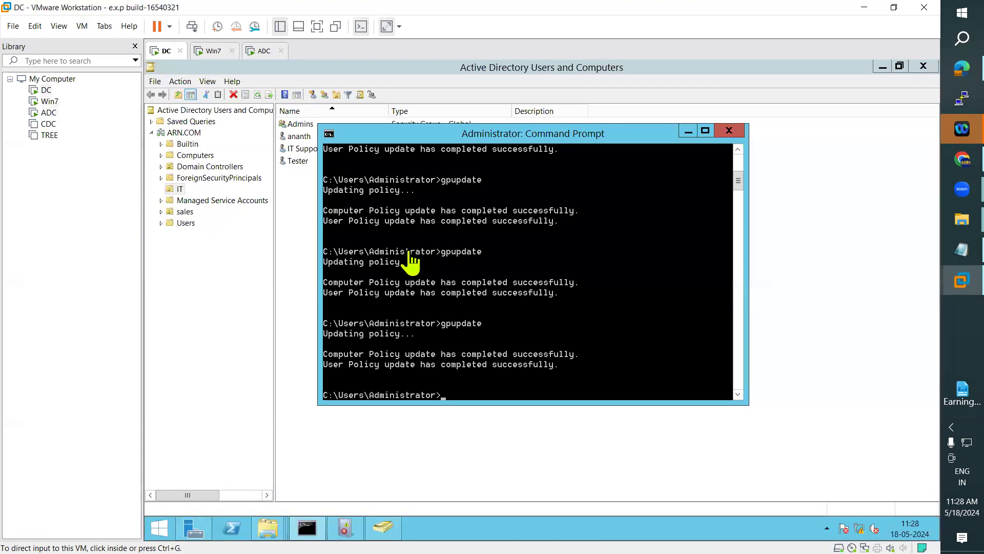
left_click(687, 135)
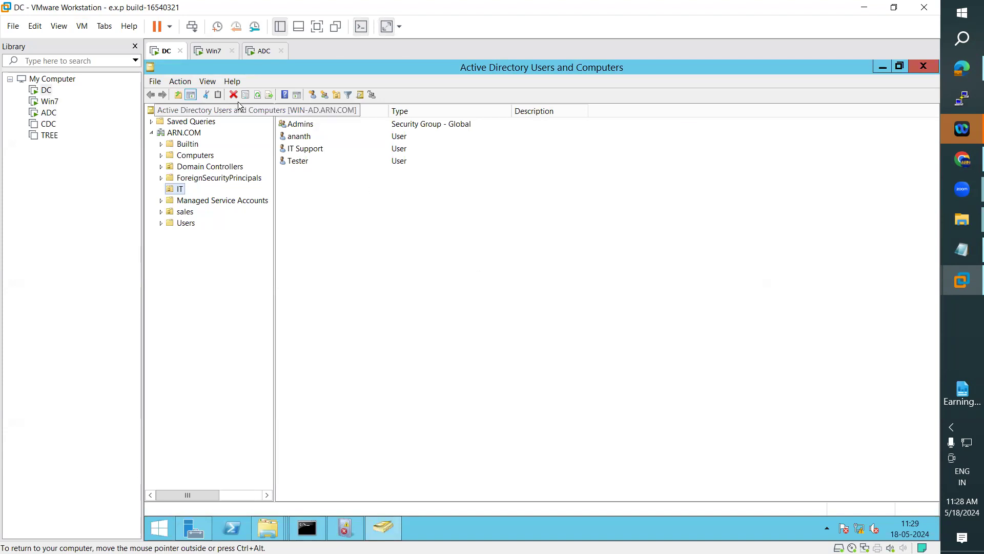
left_click(213, 51)
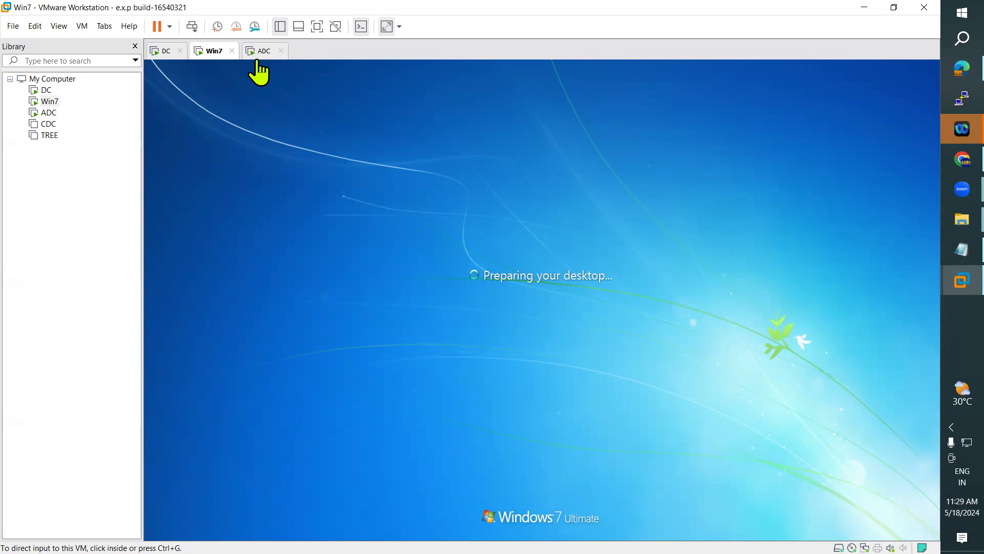
left_click(164, 51)
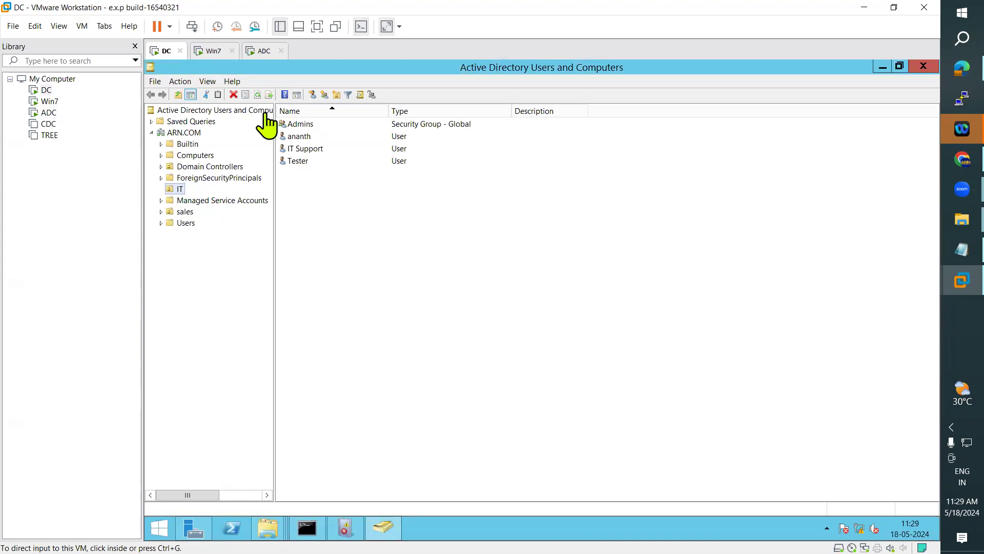
left_click(204, 55)
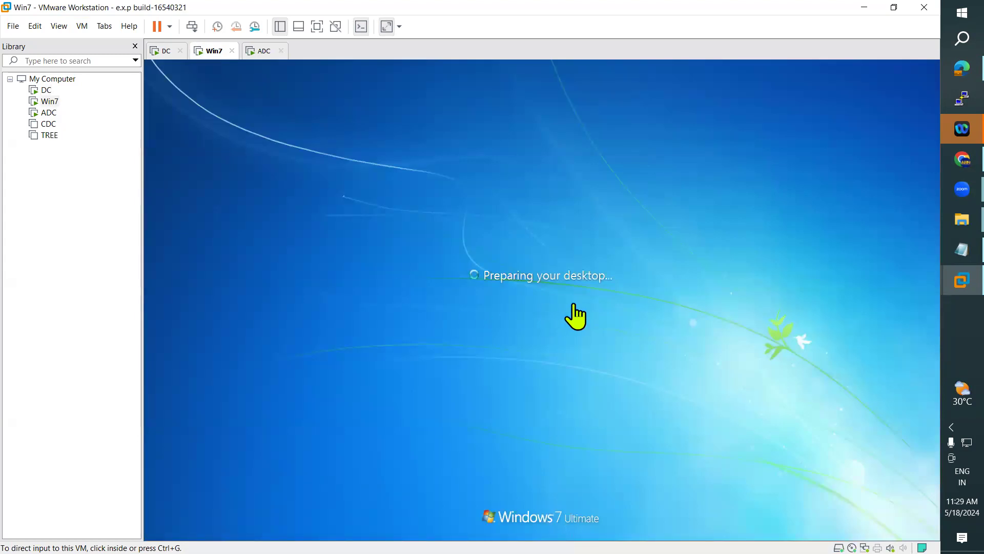
left_click(160, 51)
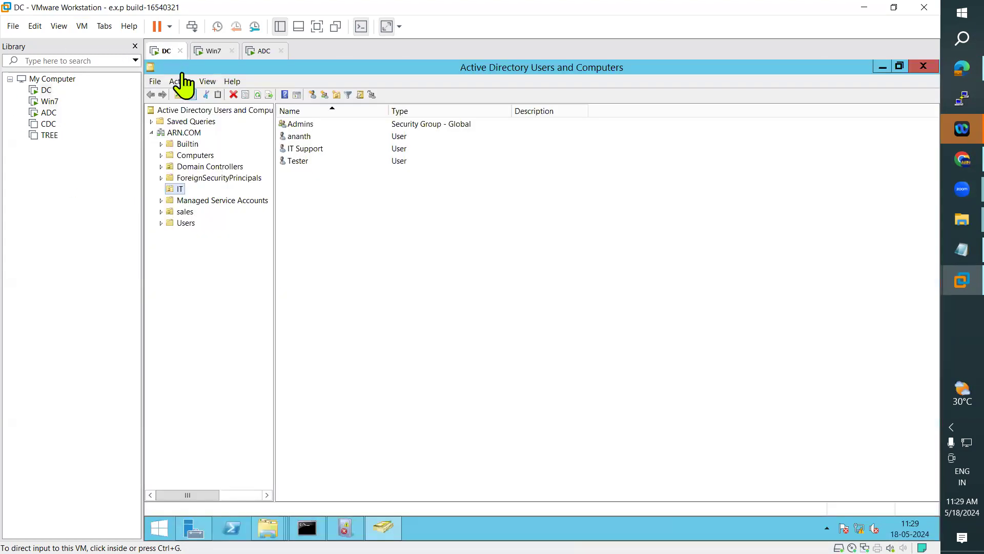
left_click(302, 162)
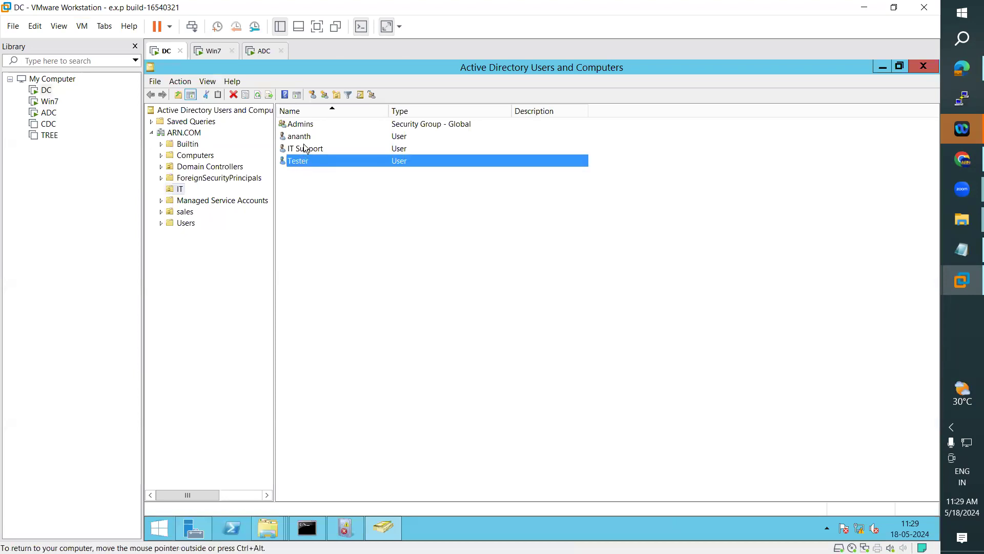
left_click(306, 138)
left_click(306, 163)
Step: Dismiss Win7's VMware Tools prompt and open a maximized Computer window showing My Drive (\\WIN-AD) (Z:)
left_click(213, 52)
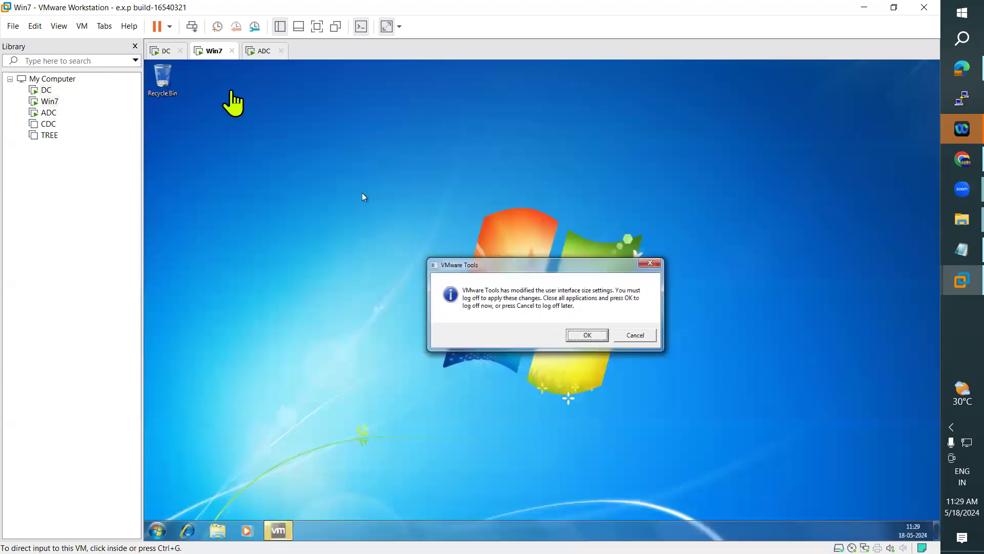
left_click(631, 335)
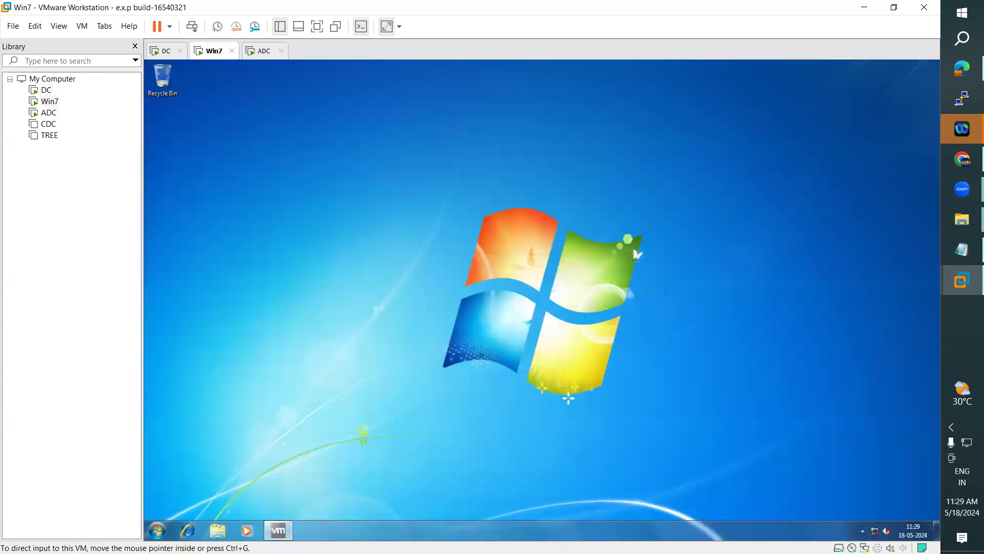
left_click(218, 531)
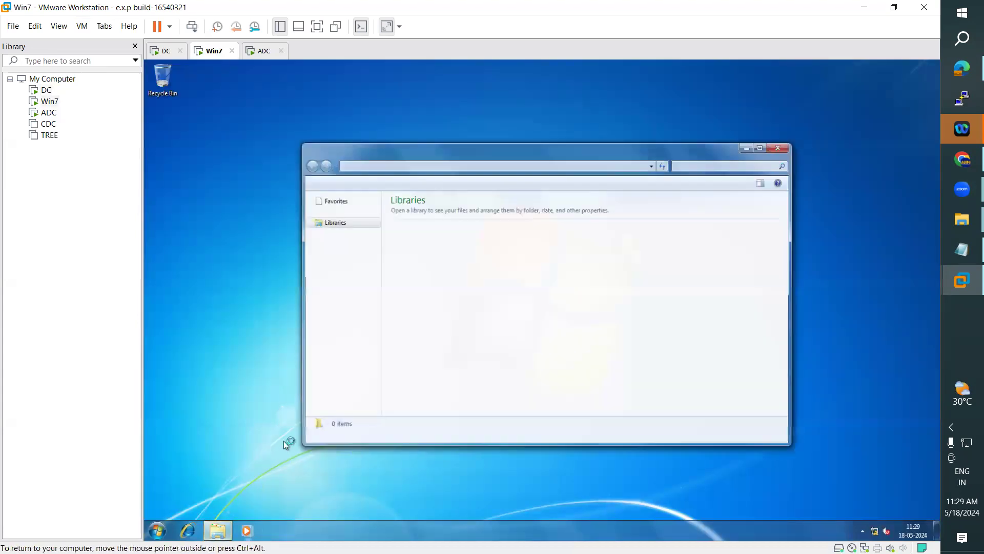
left_click(335, 322)
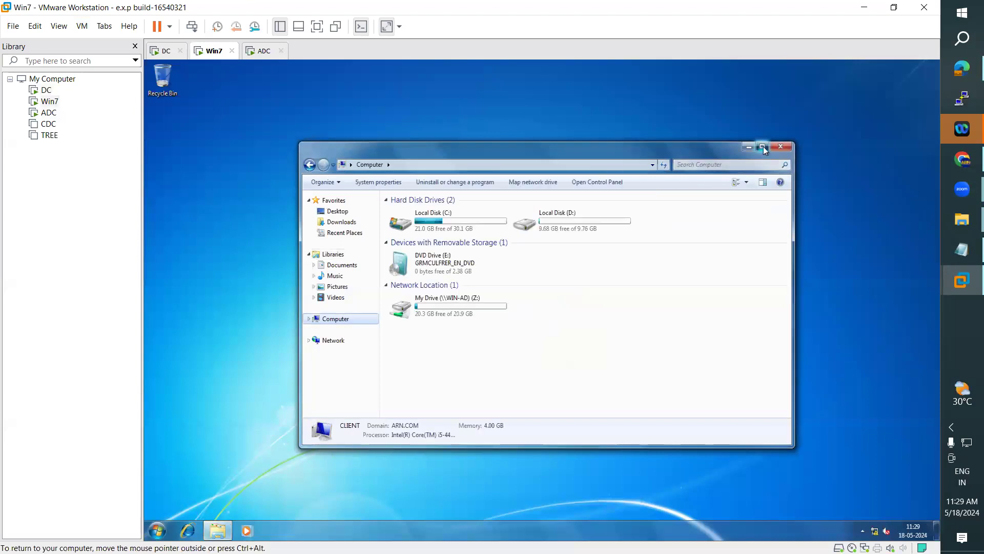
left_click(763, 147)
mouse_move(307, 227)
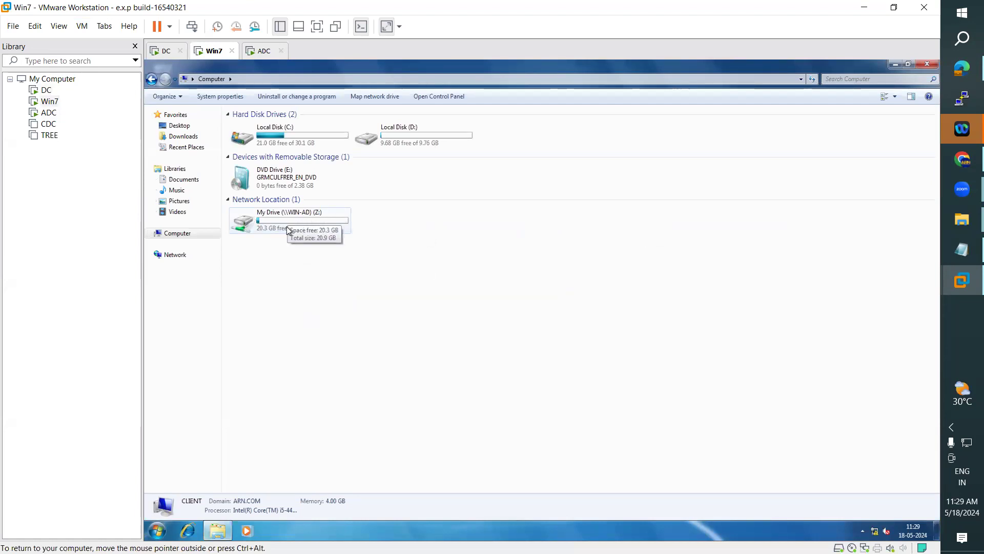
left_click(263, 57)
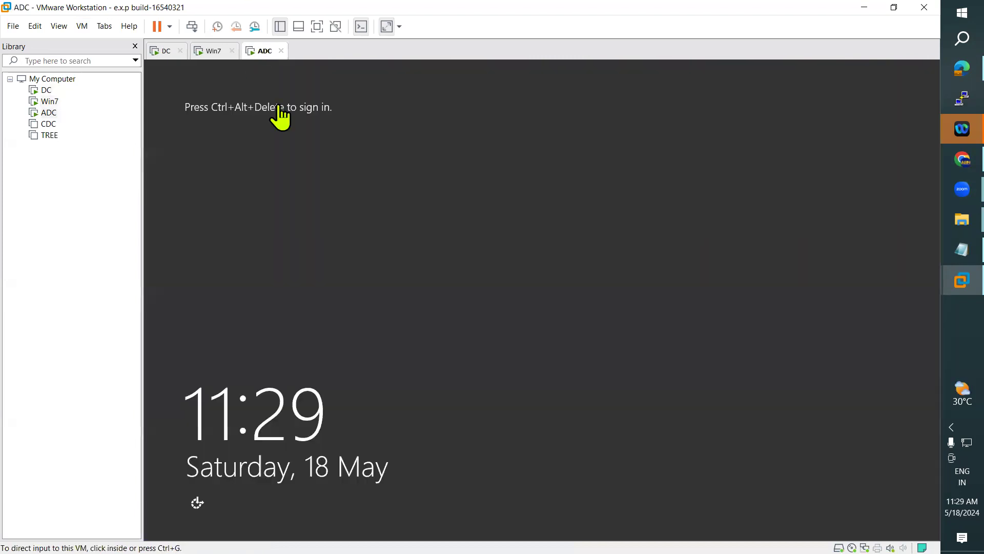
Step: Try signing in to ADC as the domain user, dismiss the 'sign-in not allowed' error, then return to DC
left_click(82, 25)
left_click(157, 84)
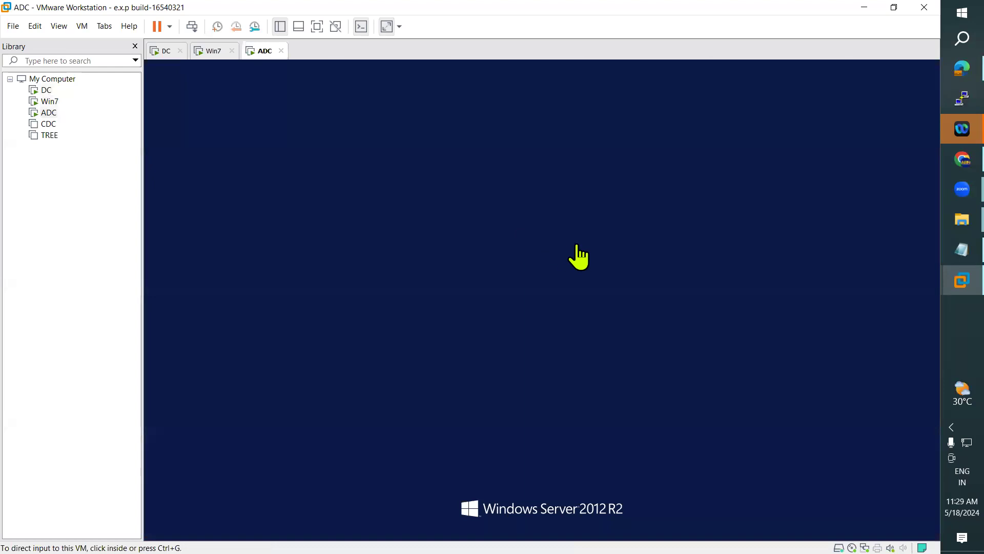
left_click(359, 211)
left_click(384, 206)
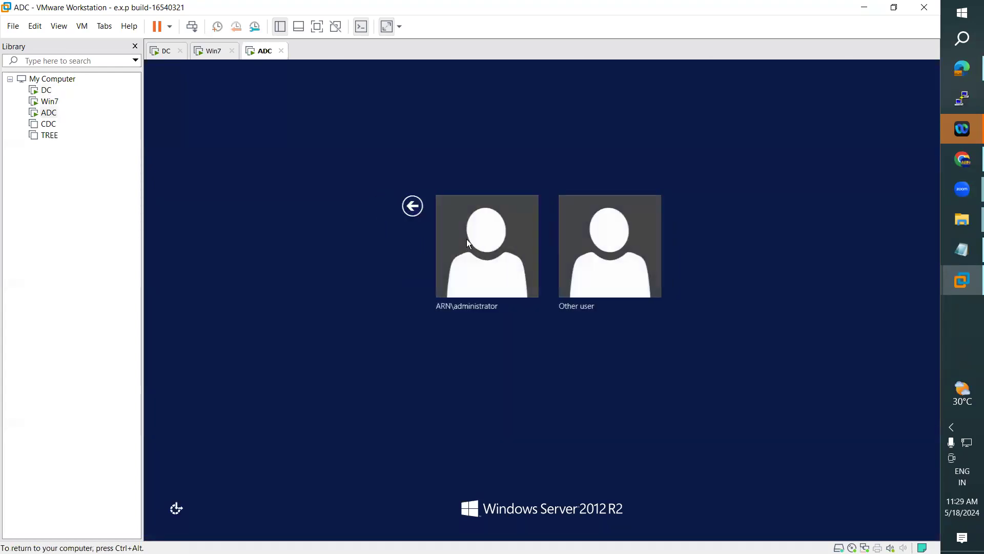
left_click(594, 262)
type("ananth")
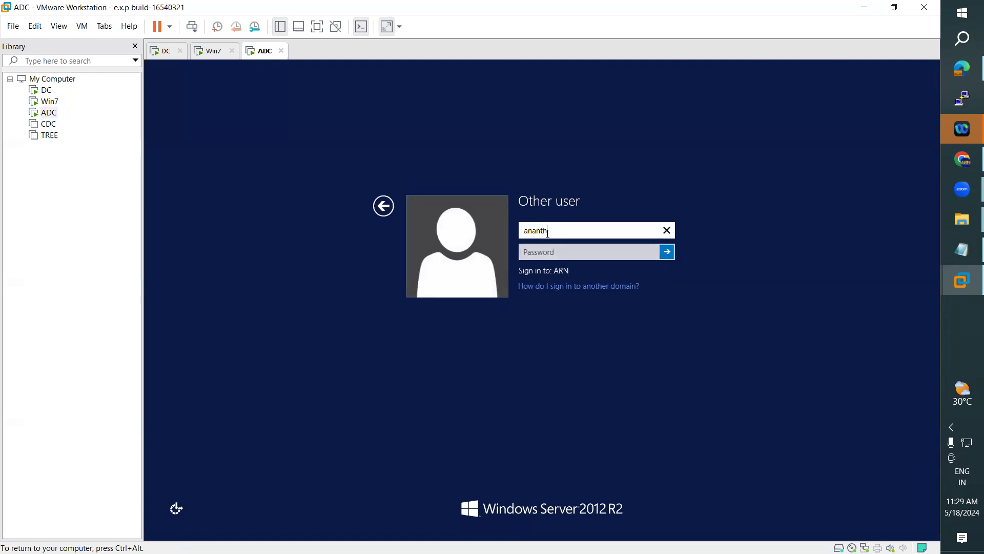
key("Tab")
type("*****")
key("Return")
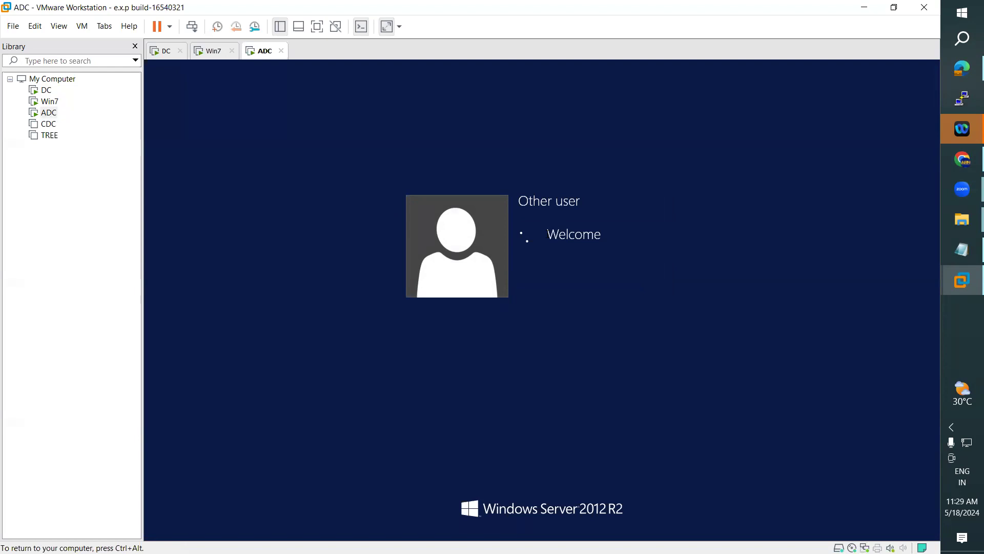
key("Return")
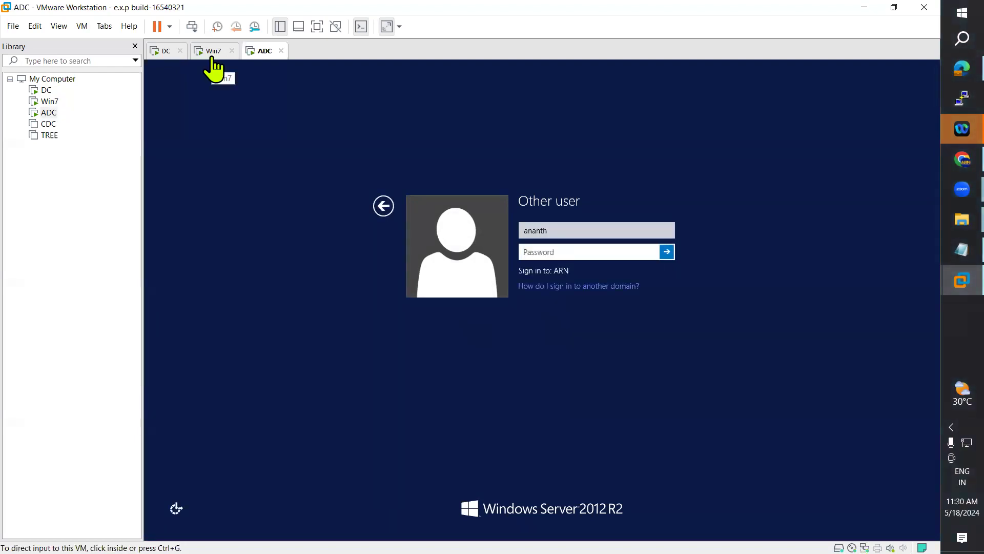
left_click(212, 58)
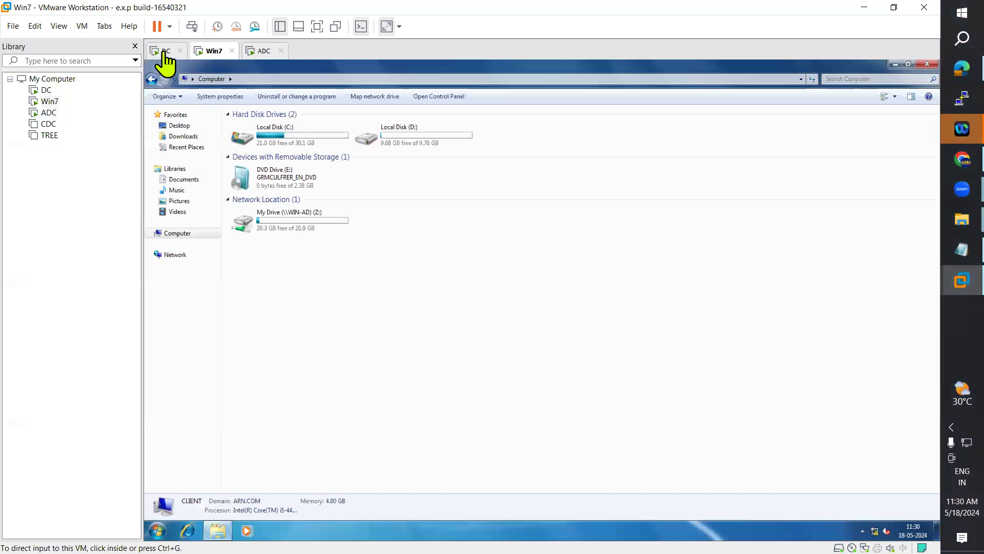
left_click(165, 52)
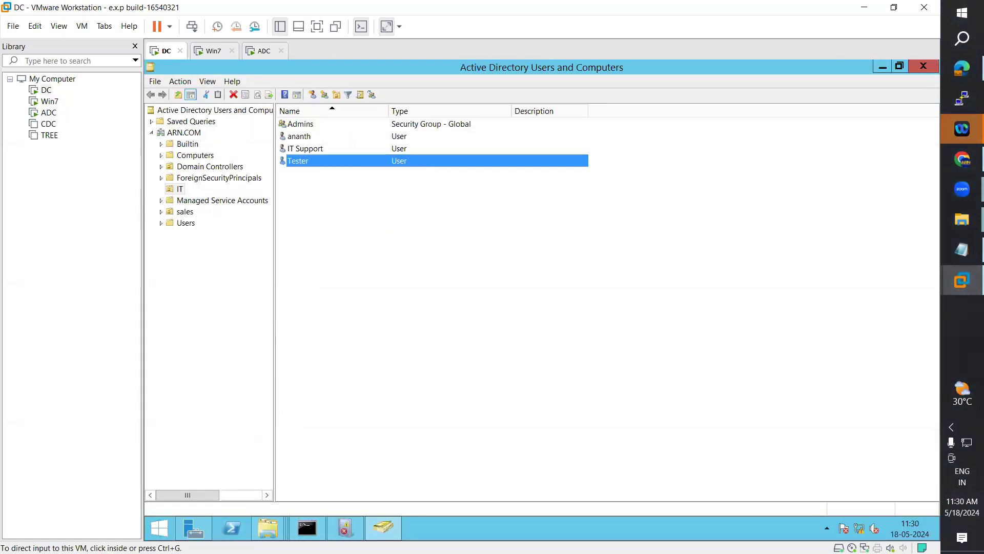
Step: Browse ADUC's Computers, Domain Controllers and Users containers and inspect the Domain Controllers group's members
left_click(195, 526)
left_click(196, 525)
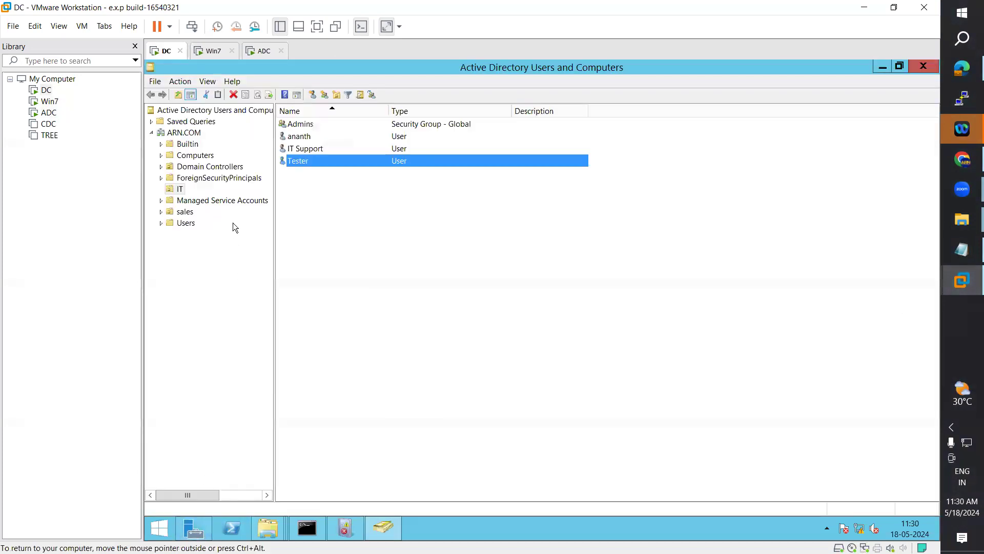
left_click(198, 158)
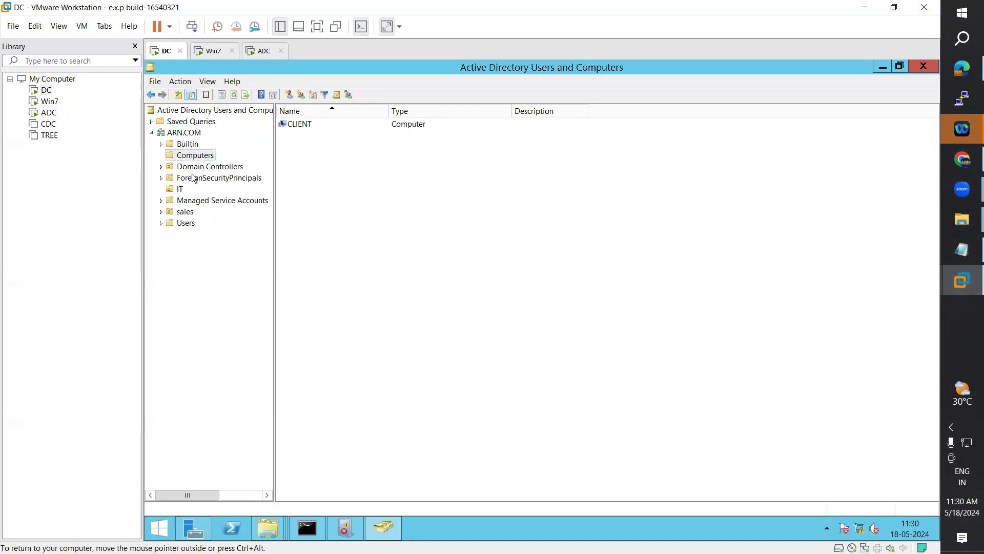
left_click(194, 170)
left_click(184, 224)
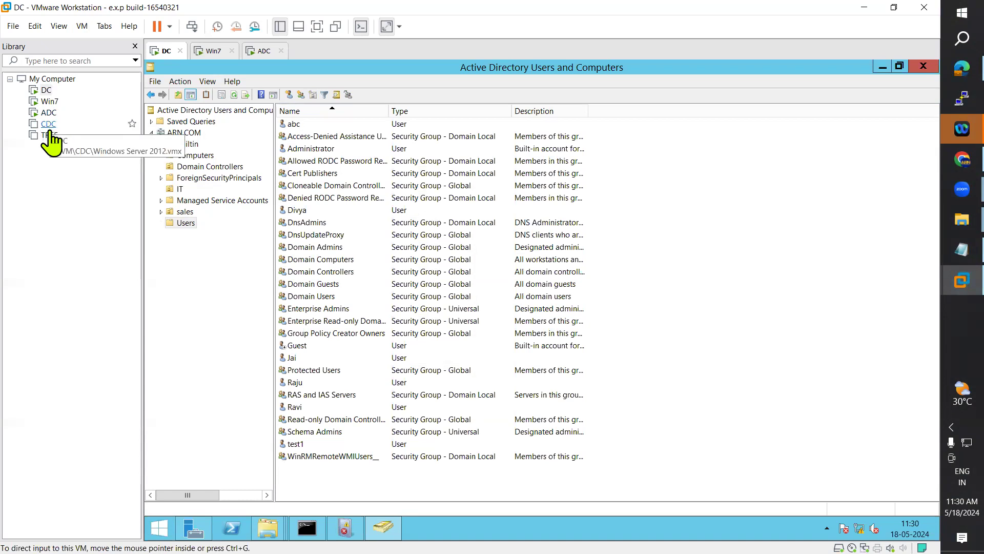
left_click(324, 274)
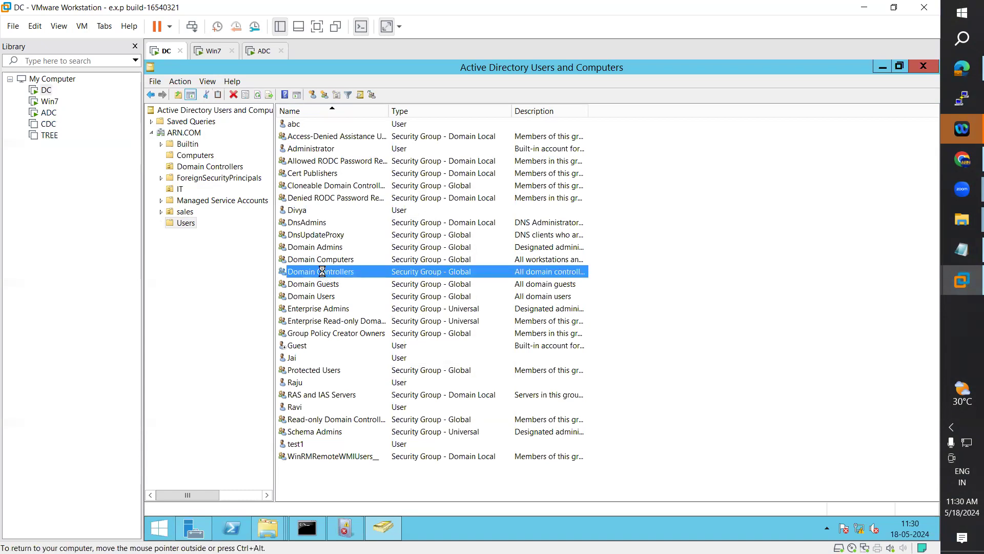
double_click(324, 276)
left_click(460, 174)
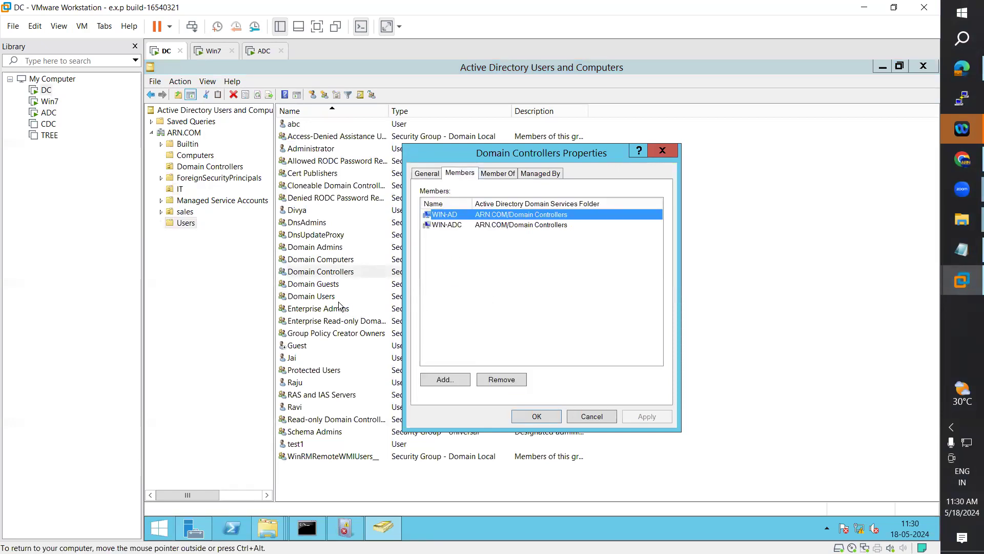
key("Escape")
Step: Add the IT department user to the Domain Admins group and apply the membership
double_click(341, 248)
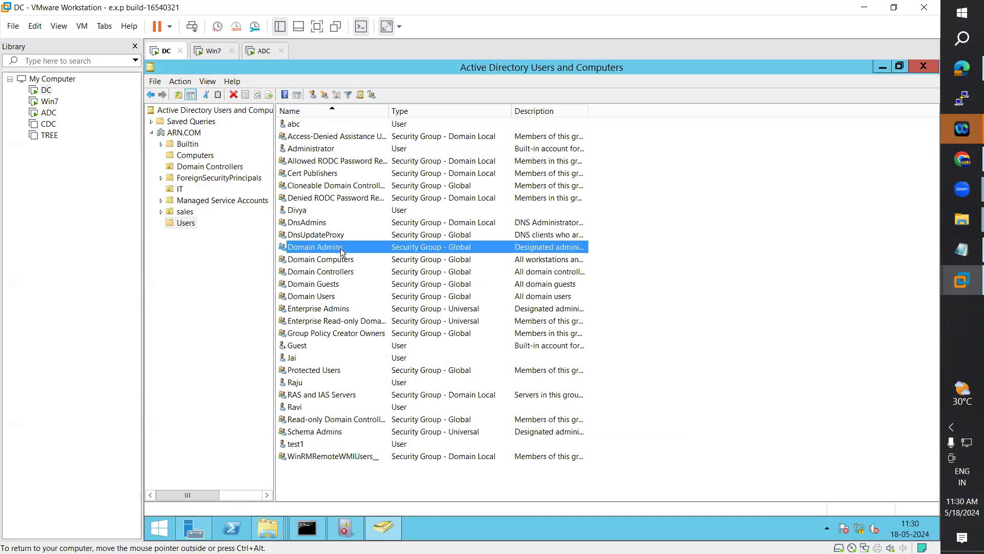
left_click(460, 174)
left_click(441, 380)
type("a")
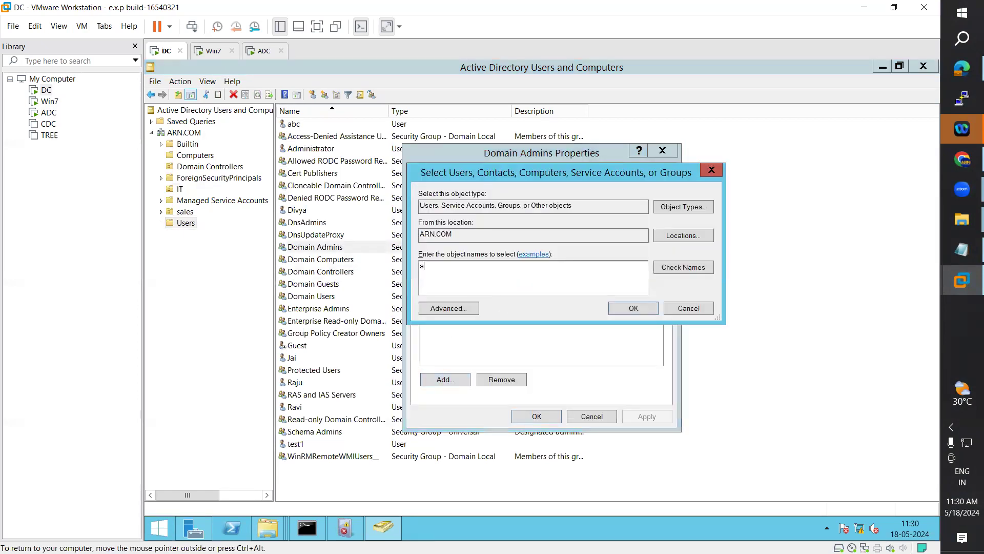
left_click(688, 265)
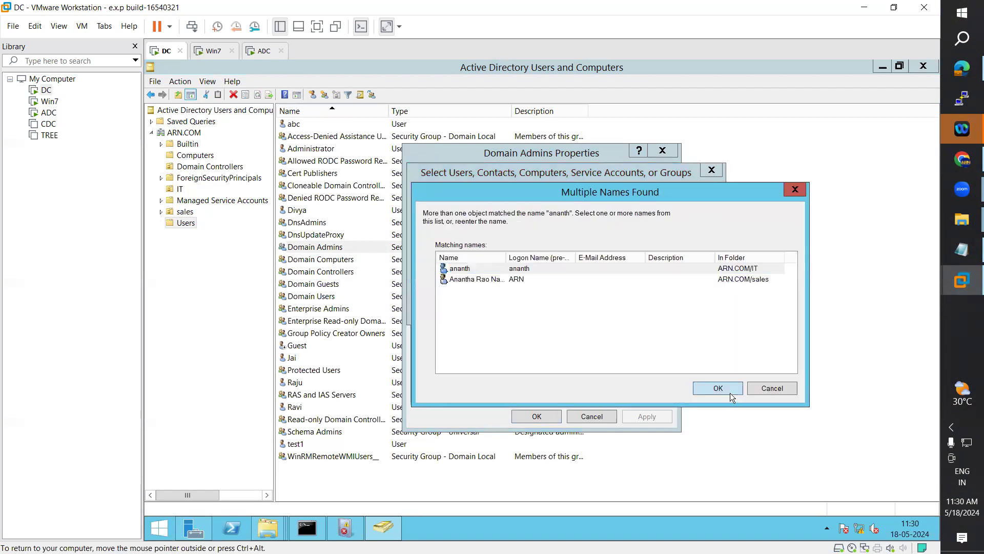
left_click(728, 390)
left_click(639, 305)
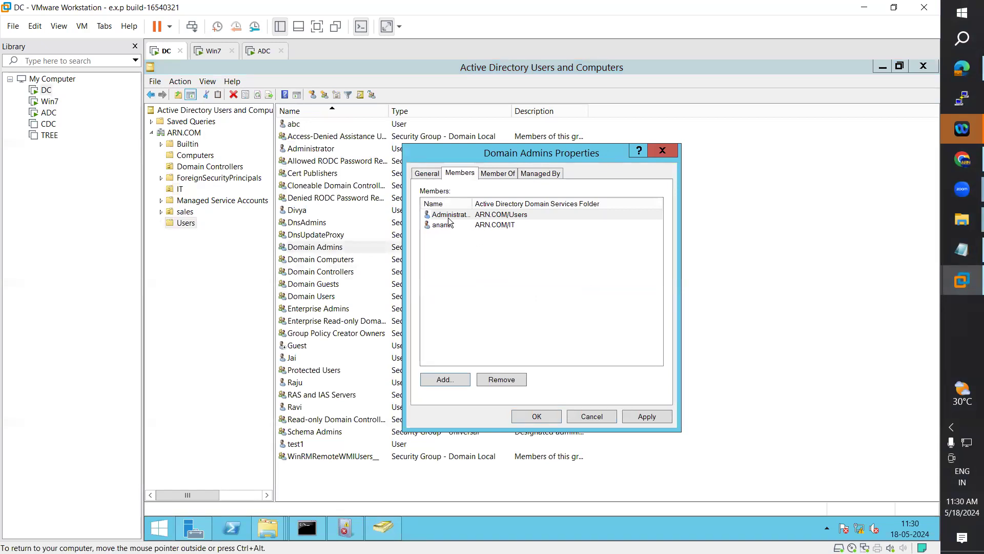
left_click(646, 418)
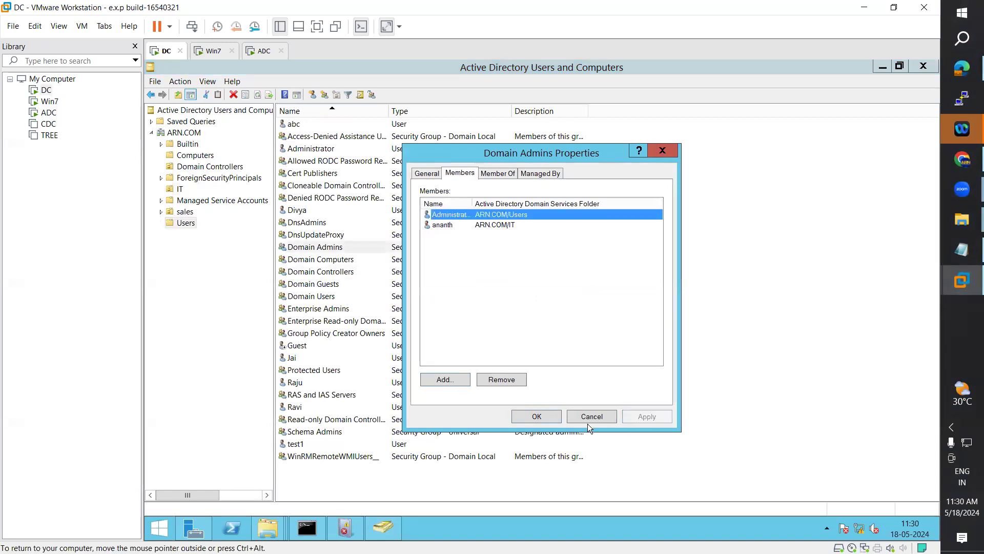
left_click(535, 417)
Step: Enter the domain user's password on ADC, submit, and dismiss the sign-in error
left_click(254, 57)
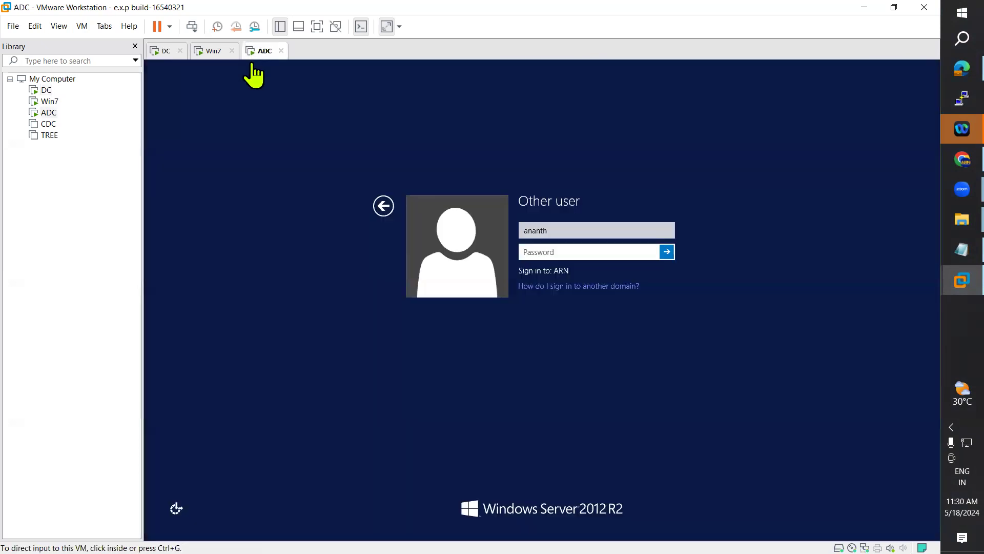
left_click(385, 206)
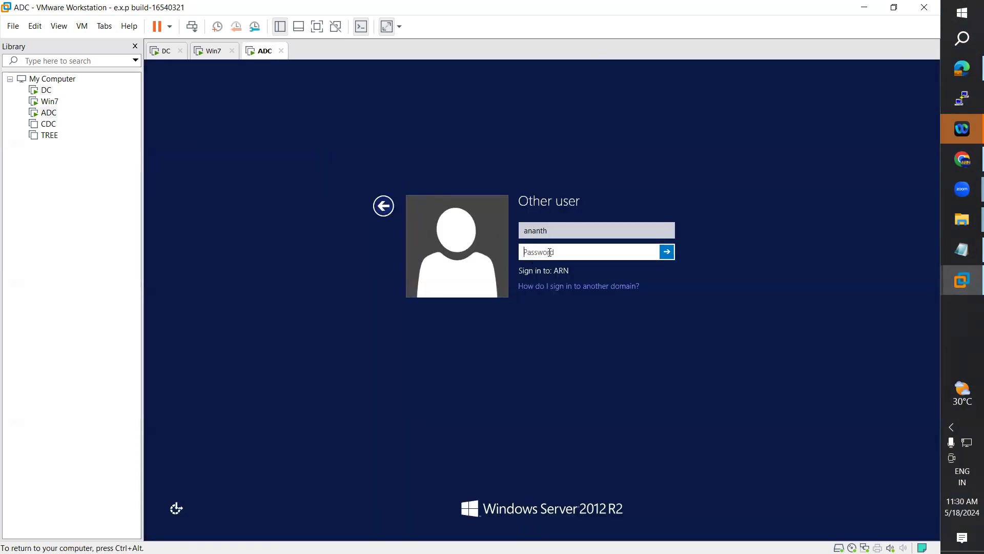
type("***")
key("Return")
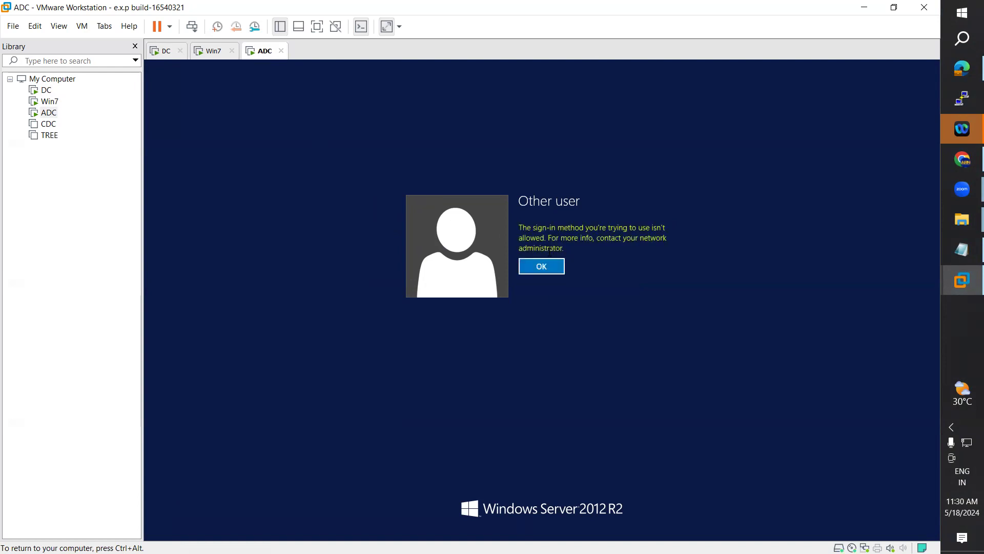
key("Return")
key("ctrl+alt")
Step: On the DC, review the Domain Controllers, Domain Computers and Domain Admins groups, then close ADUC
left_click(222, 55)
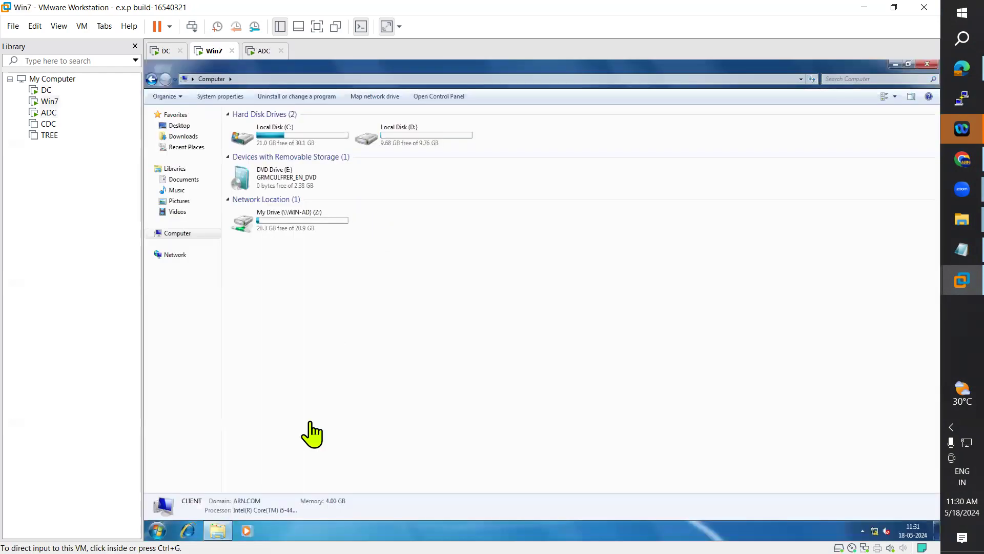
left_click(162, 51)
left_click(319, 269)
left_click(318, 260)
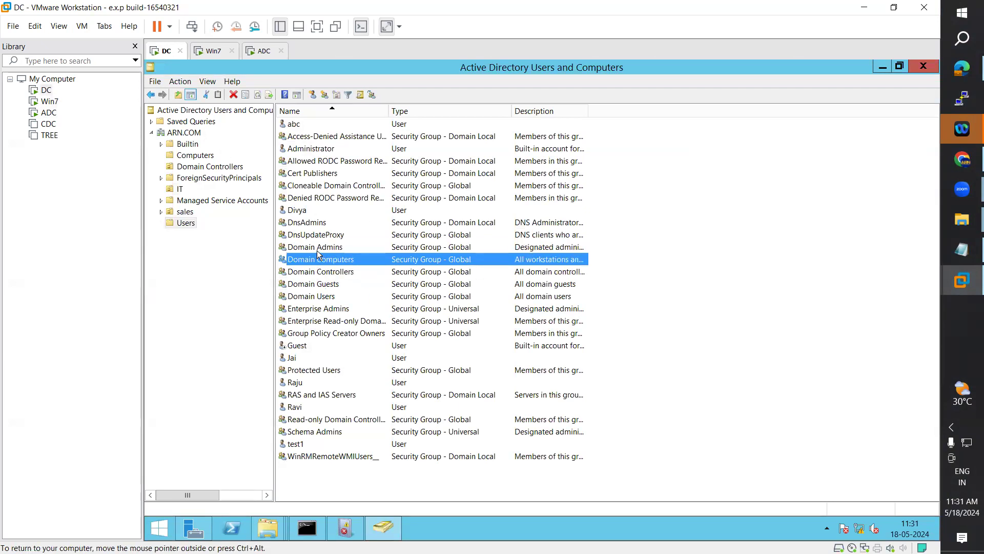
left_click(322, 247)
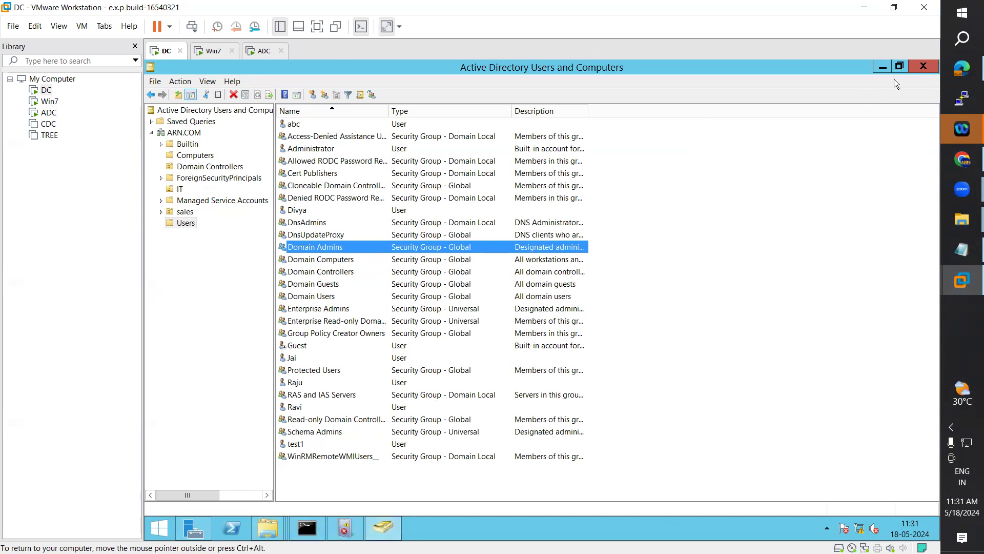
left_click(923, 65)
Step: Retry the ADC sign-in with the domain user's password, then check the DC and Win7 machines
left_click(264, 51)
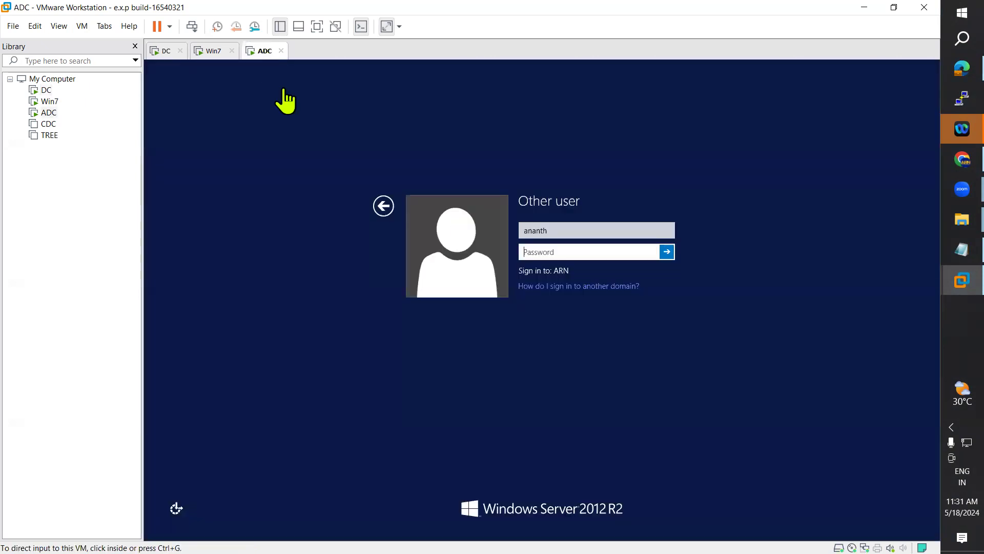
left_click(535, 252)
type("***")
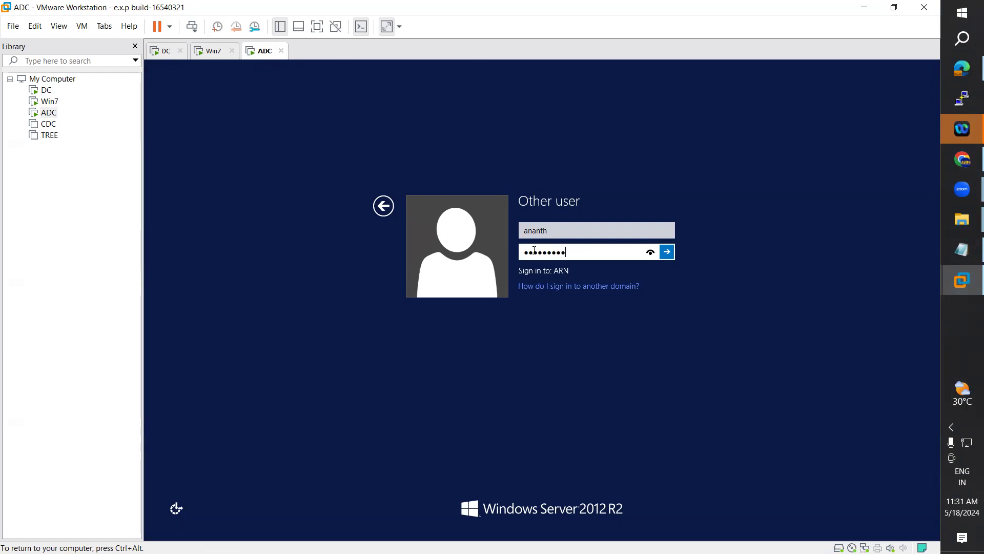
type("******")
key("Return")
key("Return")
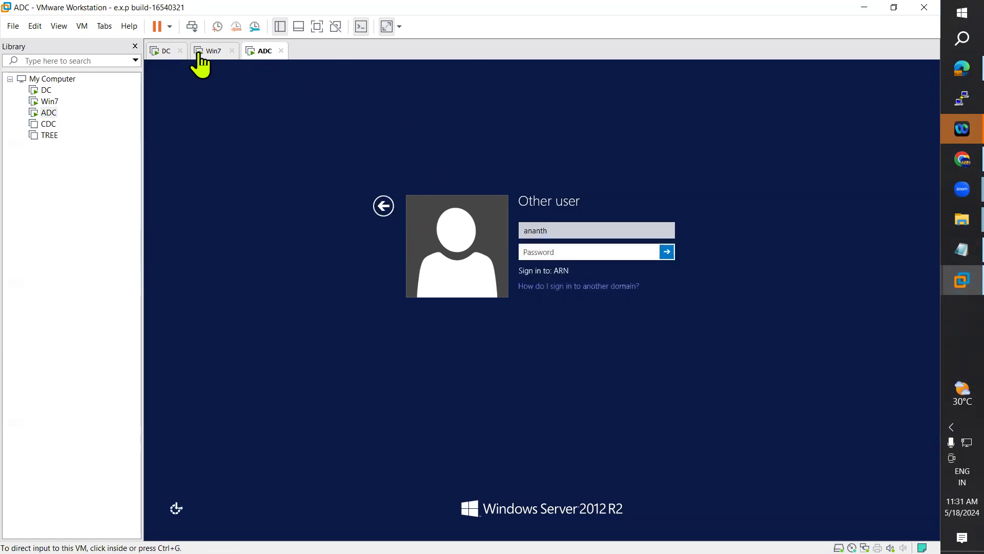
left_click(167, 54)
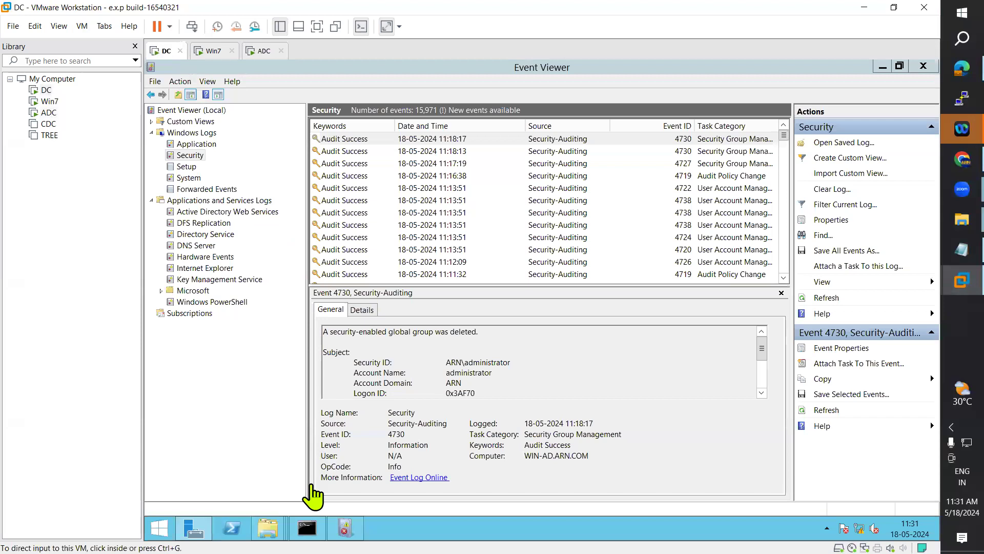
left_click(211, 52)
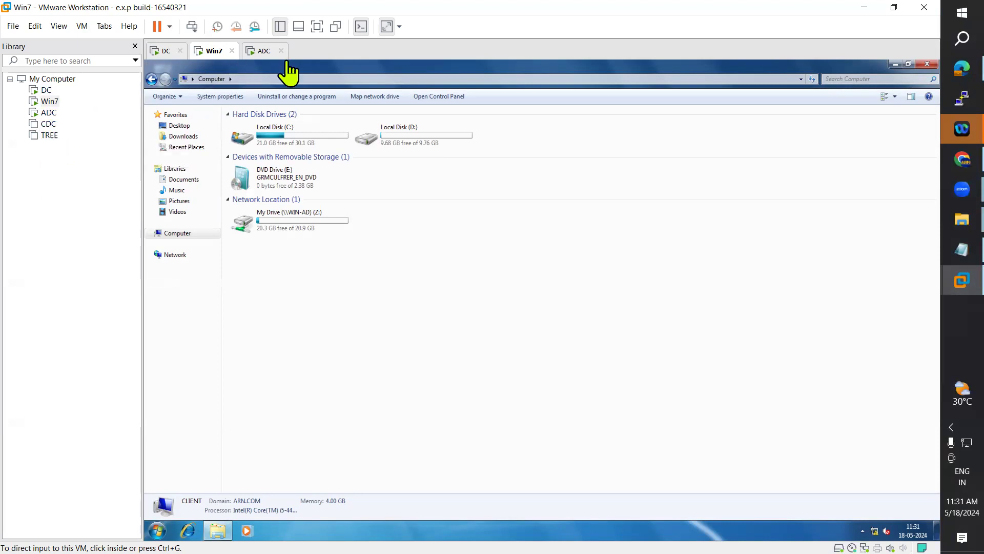
Step: Attempt the ADC sign-in once more, dismiss the refusal, and go back to the DC
left_click(259, 50)
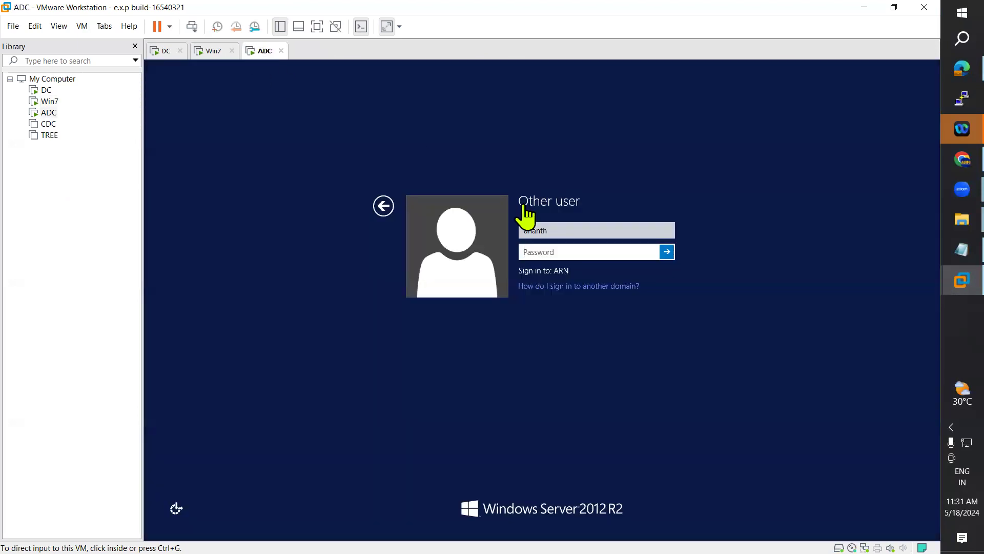
left_click(545, 248)
type("••••")
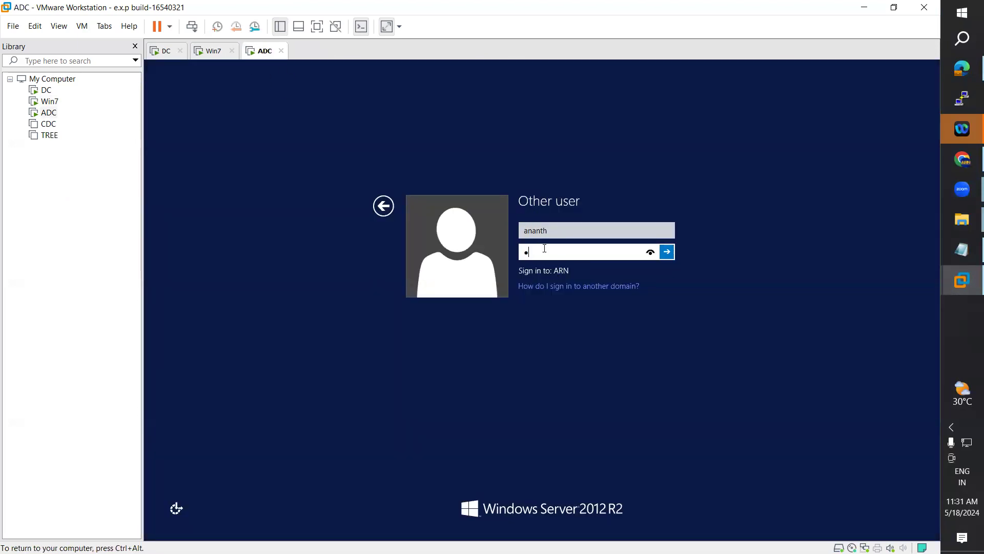
type("•••")
key("Return")
key("Return")
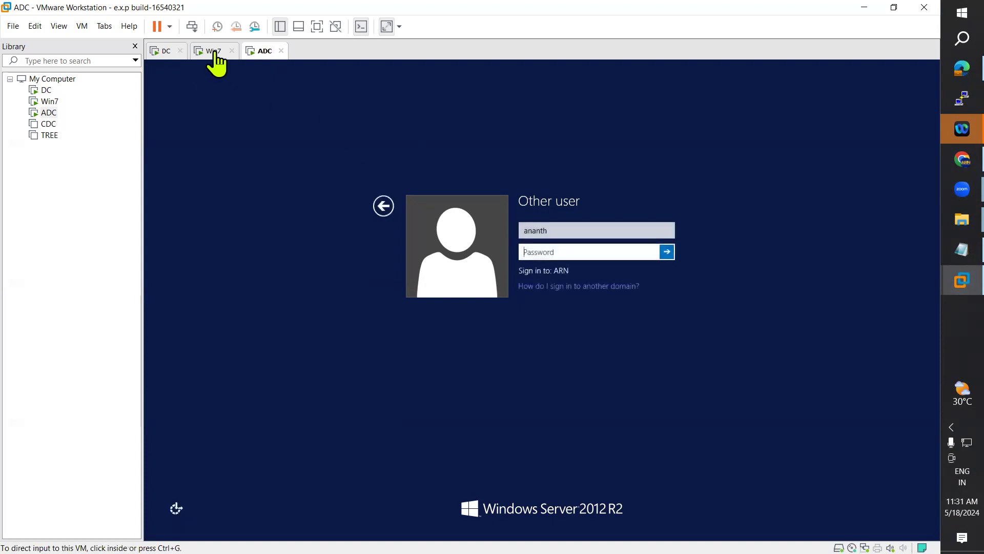
left_click(213, 51)
left_click(163, 51)
Step: Rerun gpupdate in the DC's administrator command prompt and return to Event Viewer
left_click(307, 527)
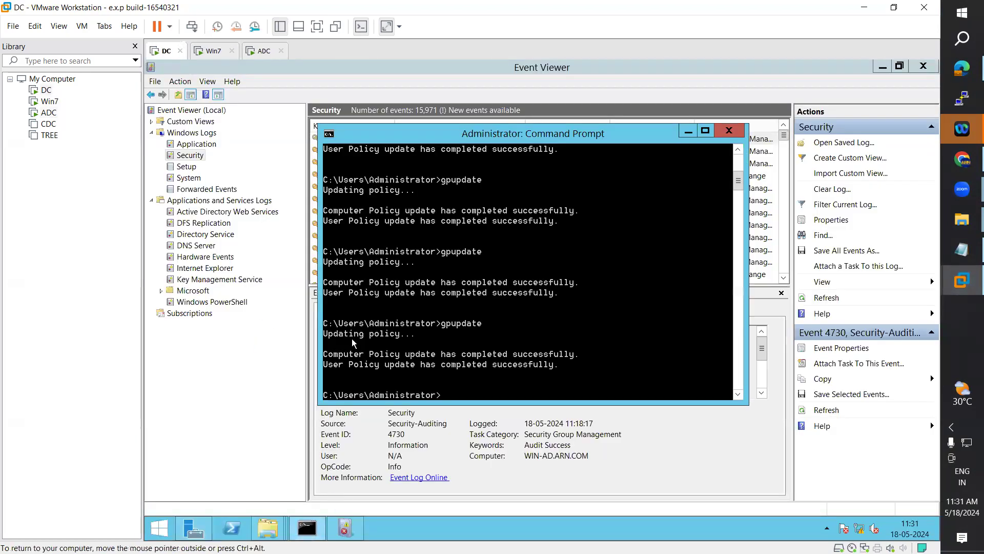
key("Up")
key("Return")
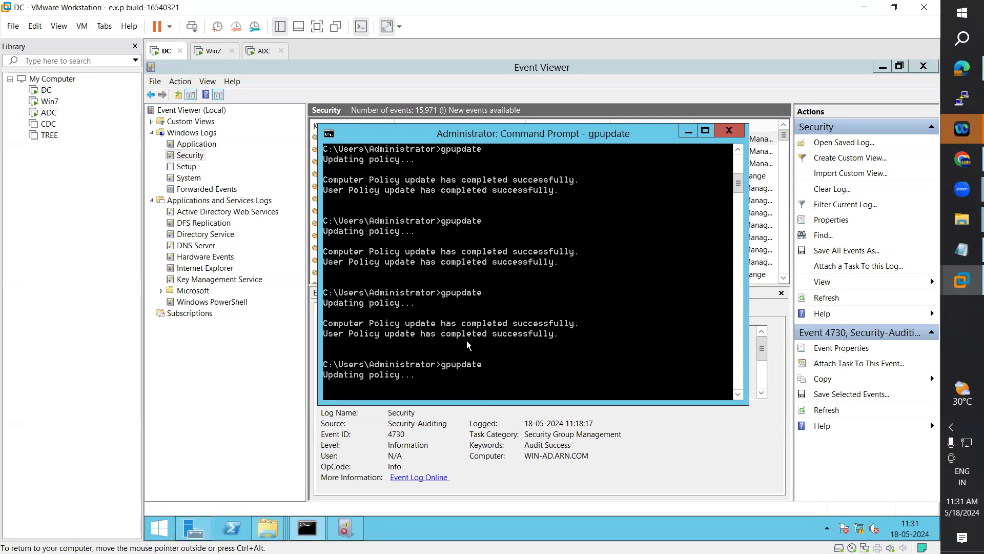
left_click(240, 389)
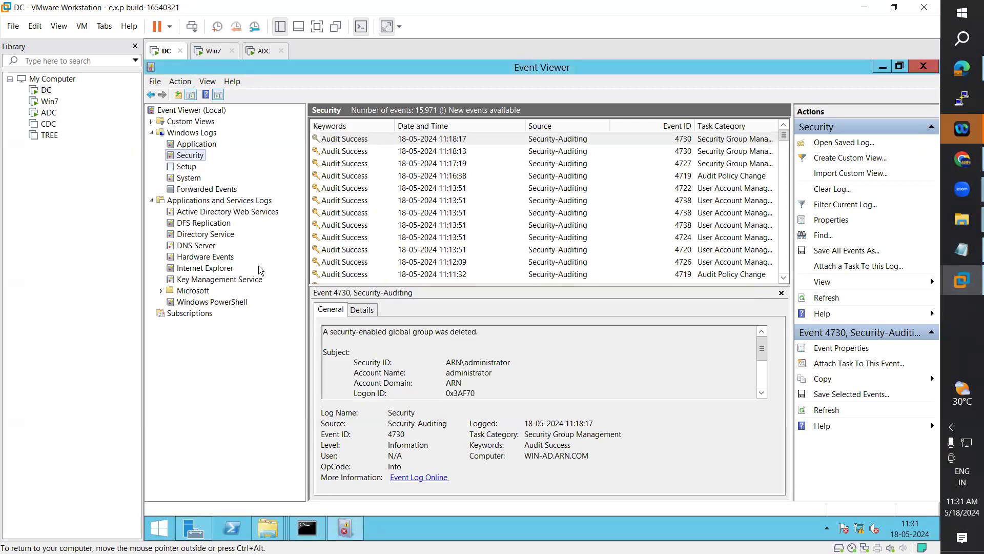
Step: Launch Group Policy Management from Server Manager's Tools and edit the Default Domain Policy
left_click(194, 528)
left_click(852, 96)
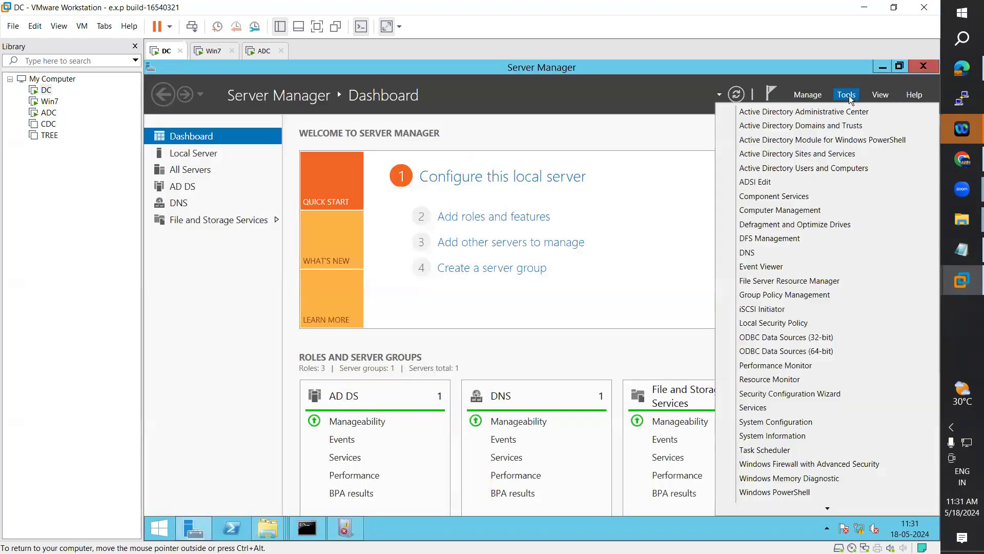
left_click(803, 294)
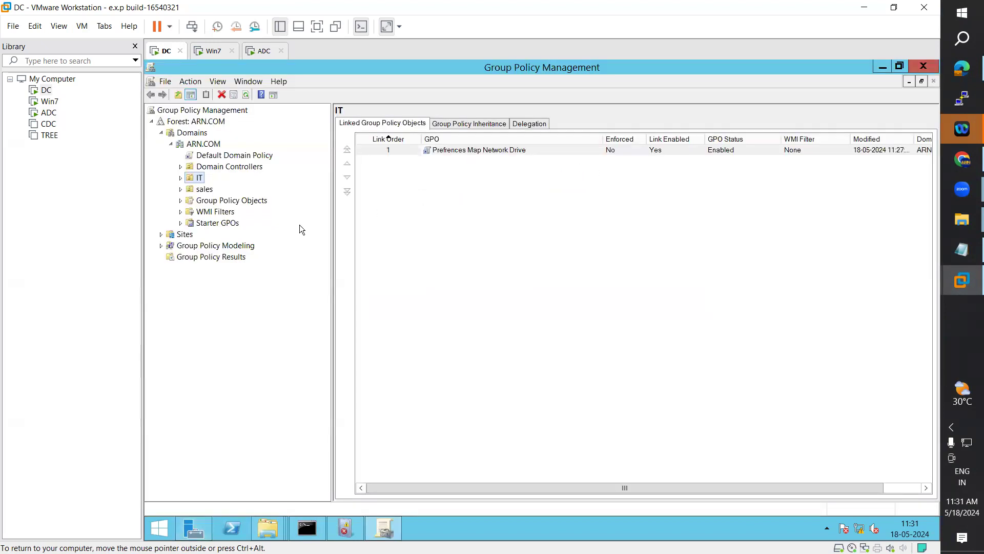
left_click(216, 158)
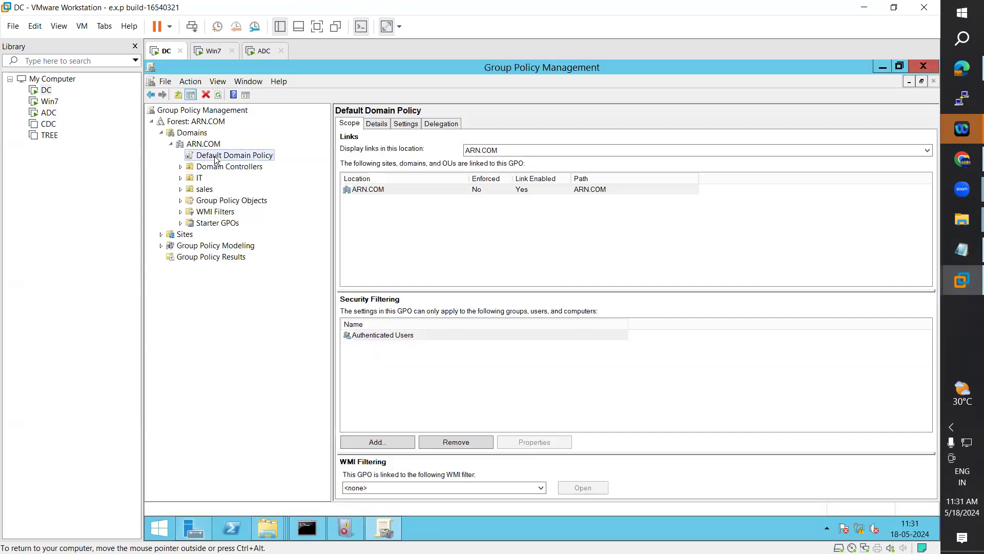
right_click(216, 160)
left_click(231, 164)
Step: Maximize the policy editor and expand User Configuration's Policies, Windows Settings and Security Settings folders
left_click(554, 107)
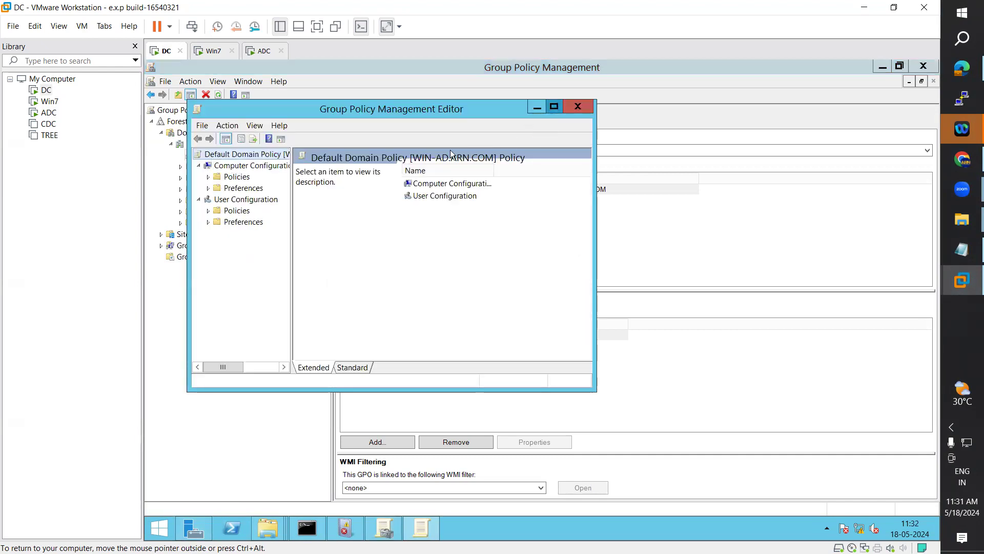
left_click_drag(244, 212, 302, 213)
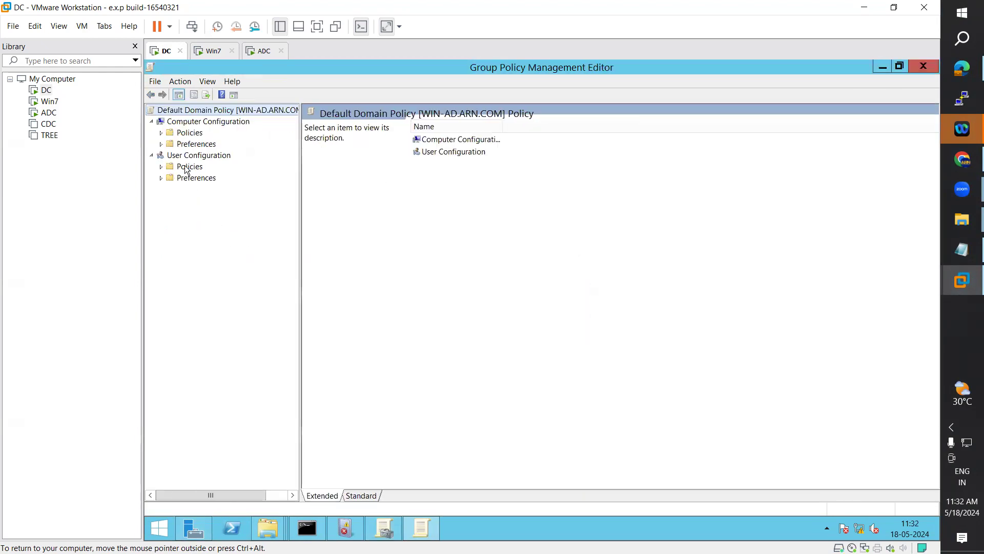
left_click(161, 166)
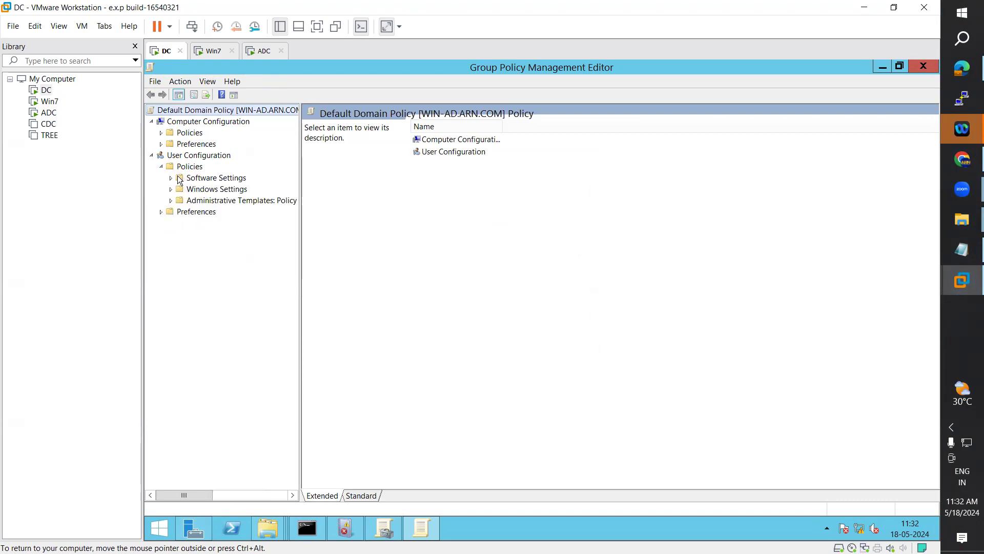
left_click(170, 200)
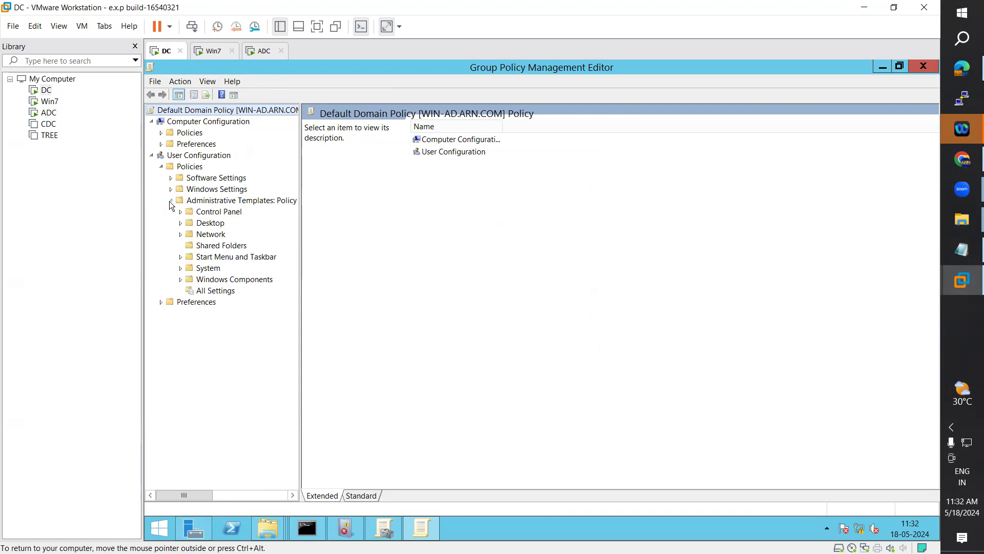
left_click(171, 190)
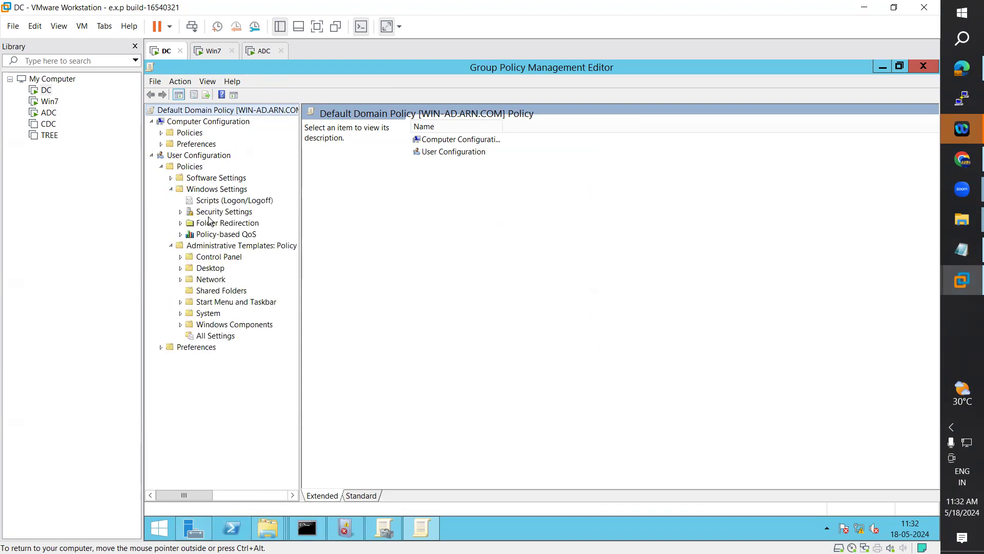
left_click(181, 213)
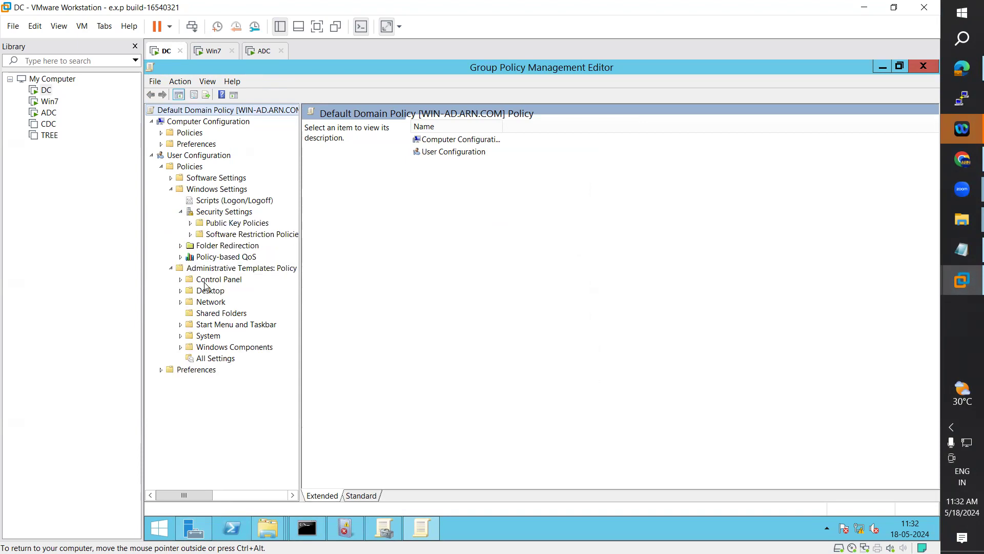
left_click(190, 235)
left_click(191, 223)
left_click(181, 279)
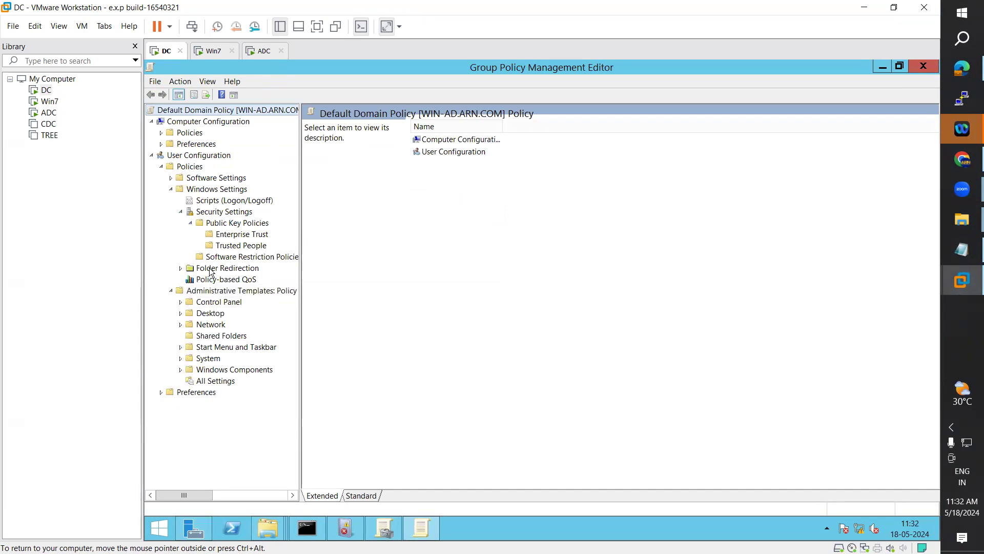
Step: Review the Security Settings and Scripts contents, then collapse the user policy folders
left_click(219, 214)
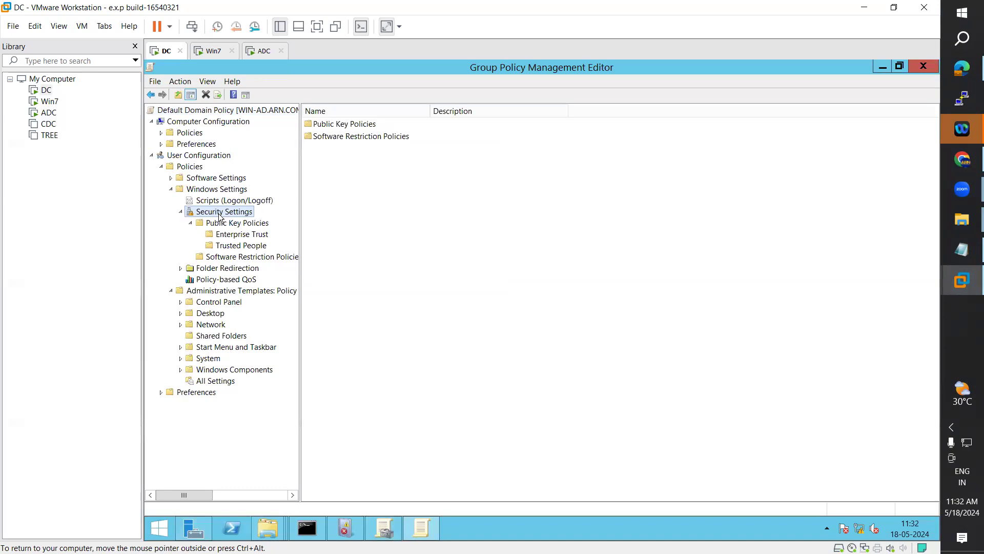
left_click(225, 201)
left_click(171, 178)
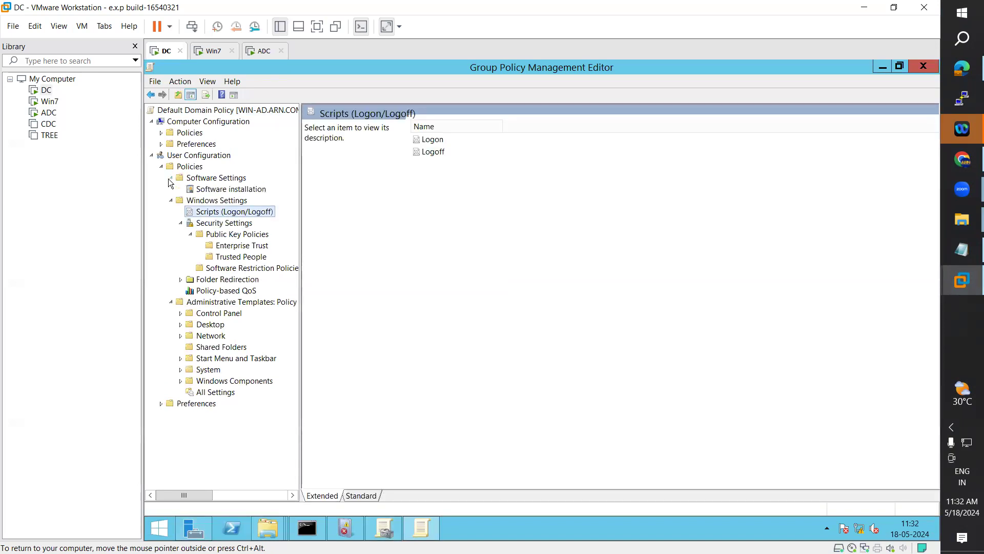
left_click(171, 178)
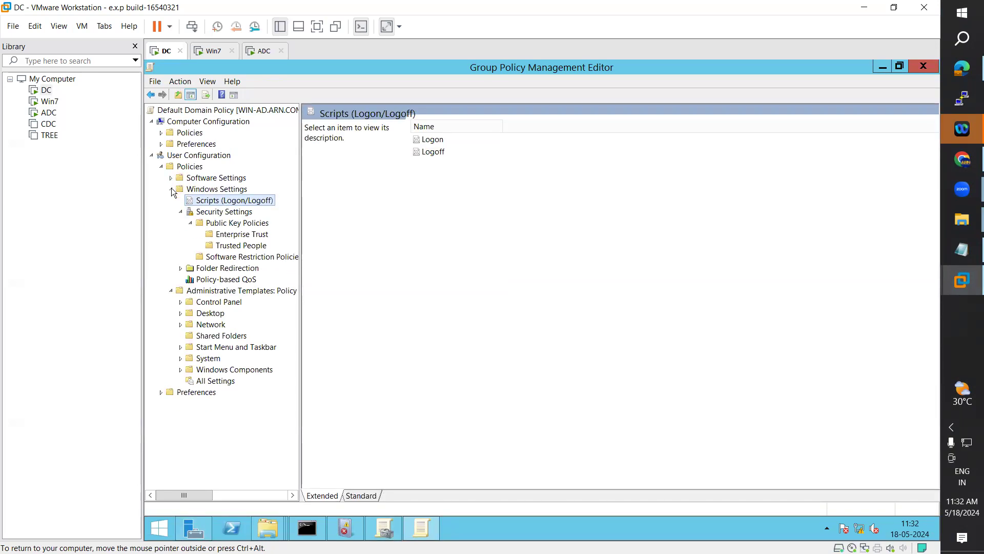
left_click(171, 189)
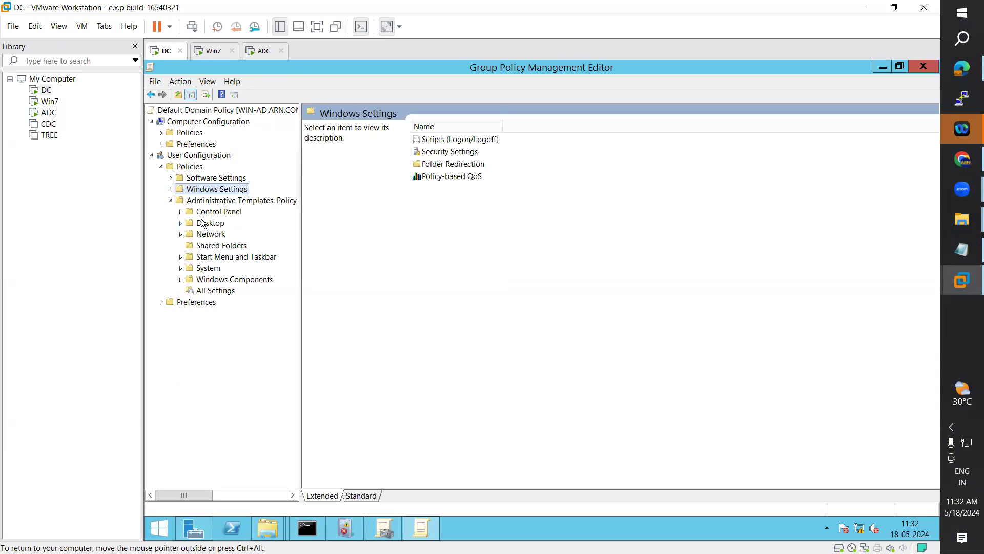
left_click(171, 199)
Step: Expand Computer Configuration's Policies, then go to the ADC sign-in password box
left_click(161, 143)
left_click(161, 143)
left_click(161, 132)
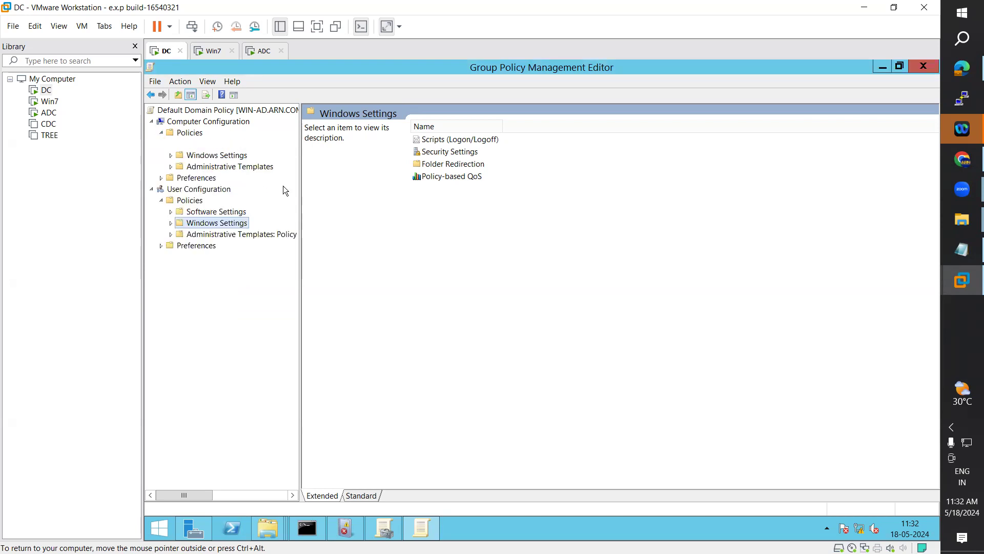
left_click(266, 51)
left_click(538, 251)
Step: Submit the ADC sign-in, check Win7's Z: drive, and return to the DC
type("P")
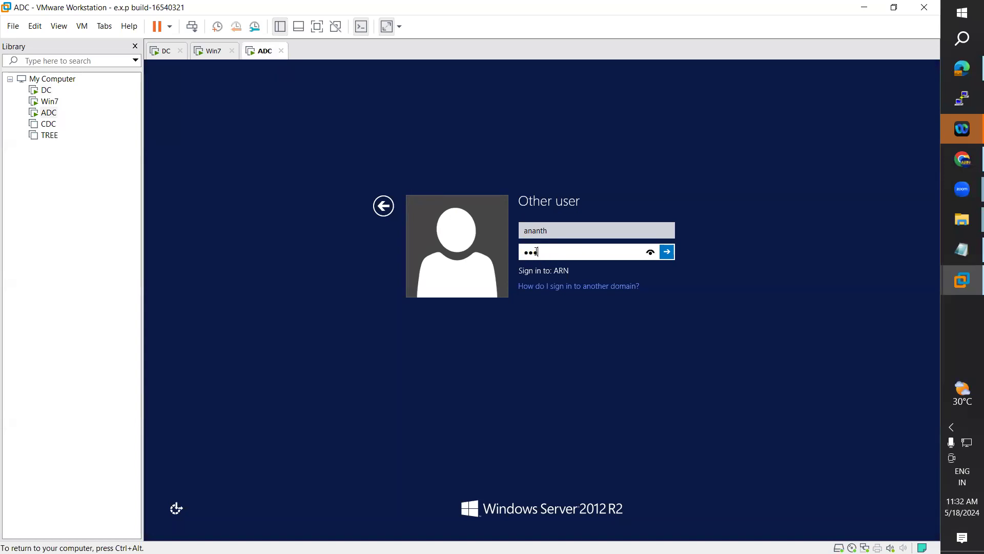
key("Return")
key("Return")
left_click(210, 51)
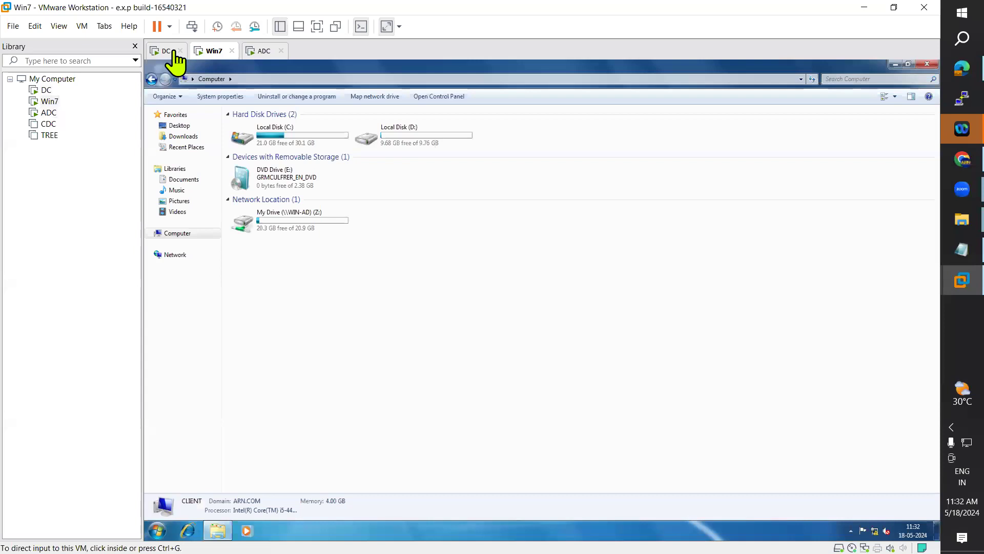
left_click(167, 50)
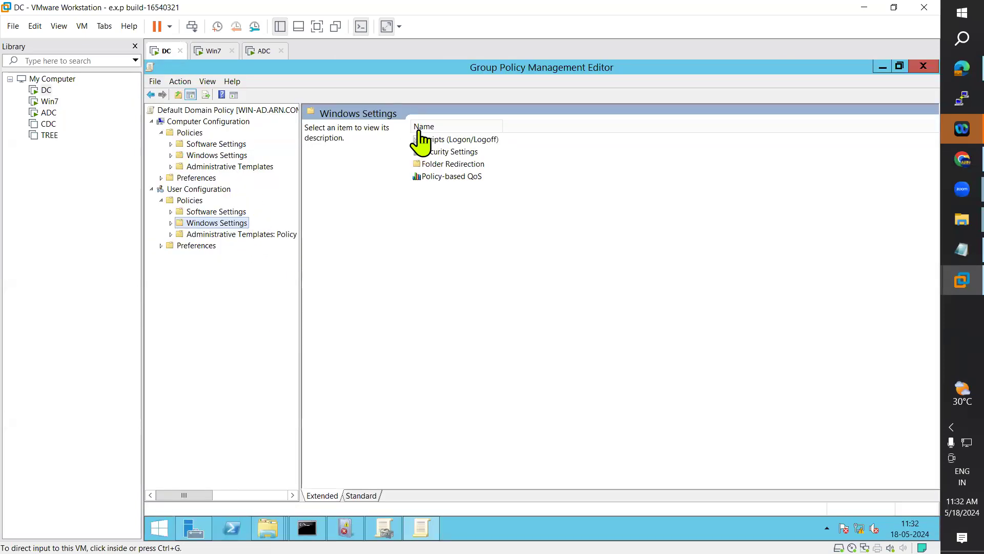
Step: Review Default Domain Policy's Security Settings, Software Restriction, Public Key Policies and Folder Redirection
double_click(445, 149)
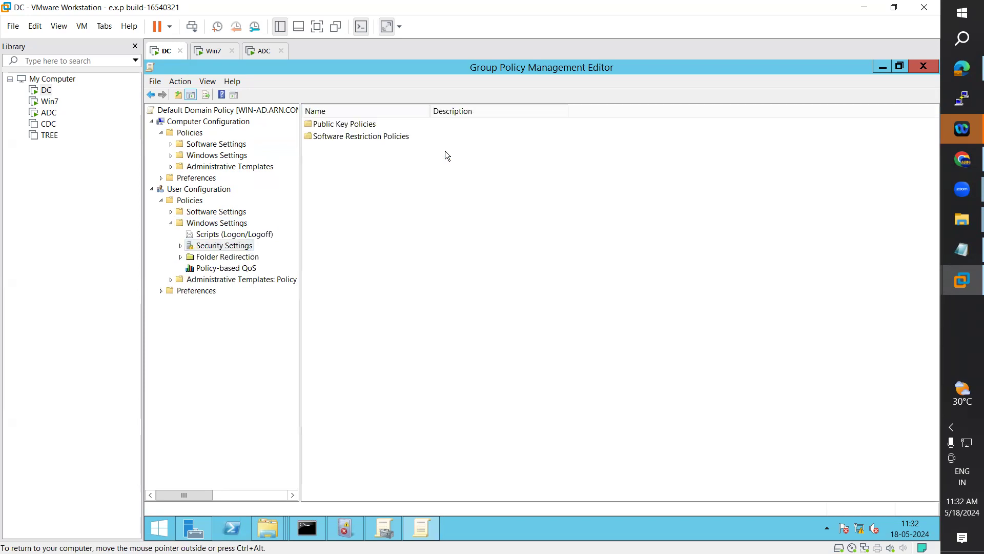
left_click(181, 246)
left_click(215, 267)
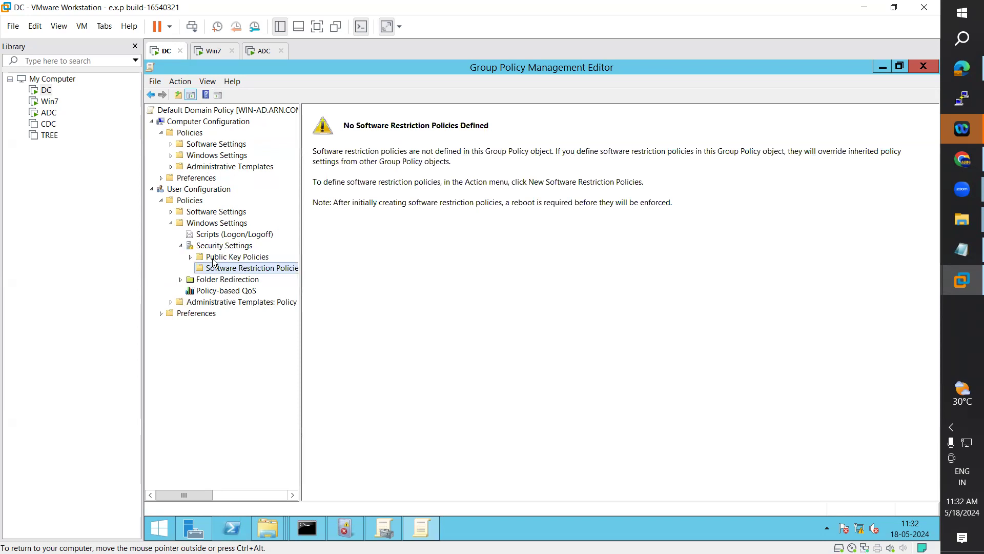
left_click(214, 259)
left_click(181, 280)
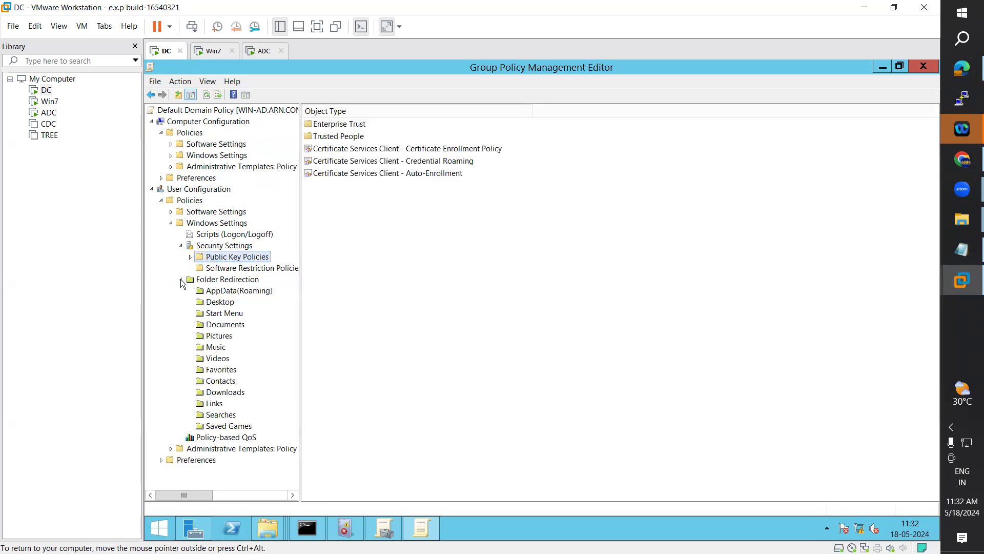
left_click(181, 279)
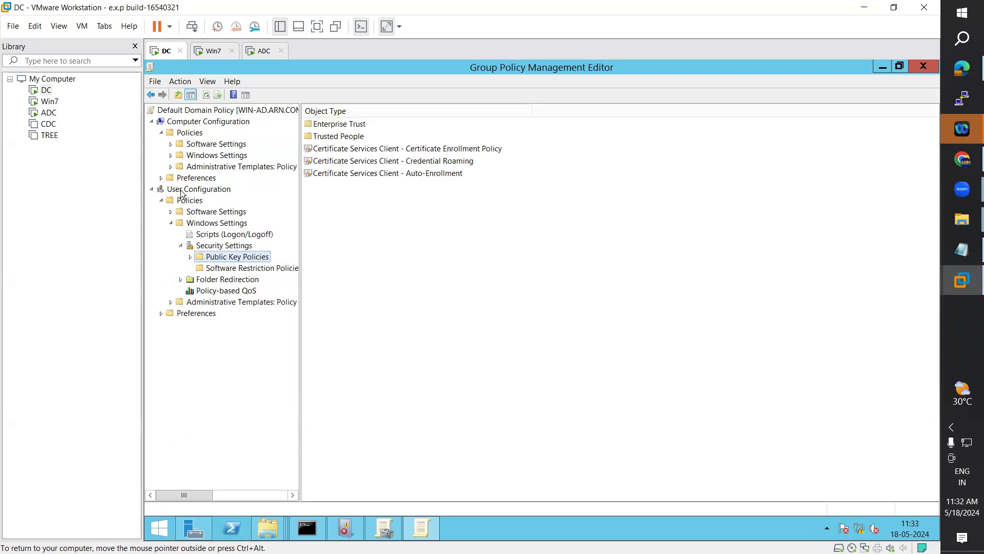
Step: Reopen the Default Domain Controllers Policy for editing in a maximized editor with a wider tree pane
left_click(921, 66)
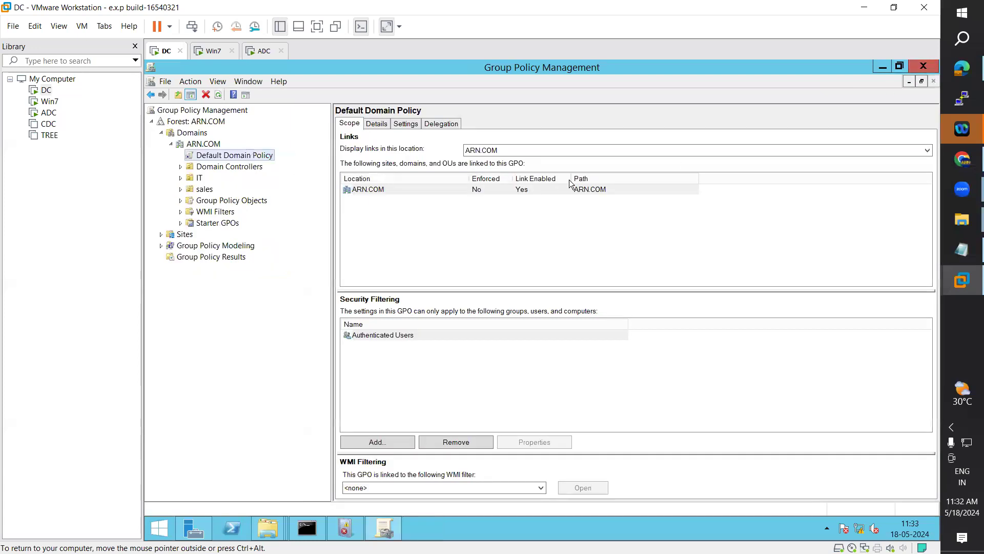
left_click(203, 145)
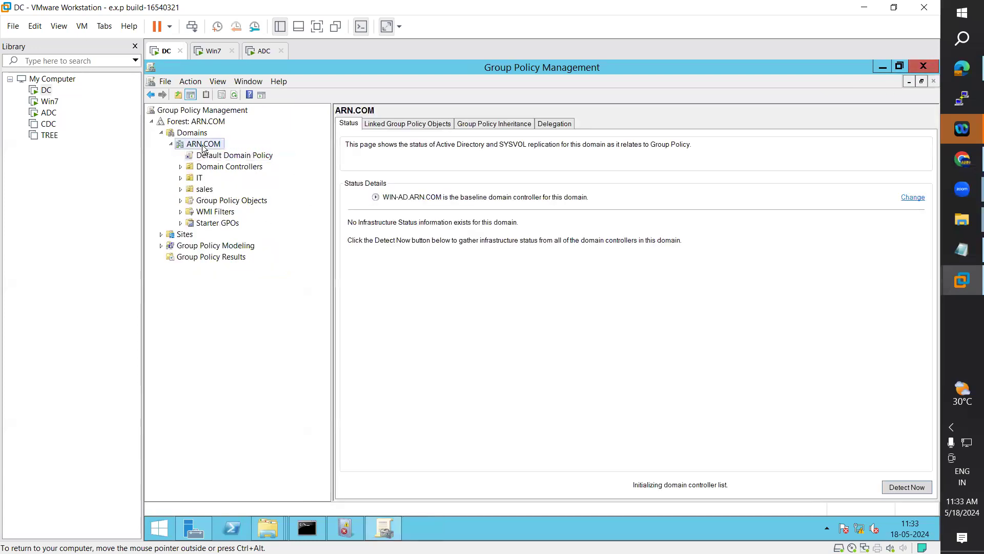
left_click(210, 168)
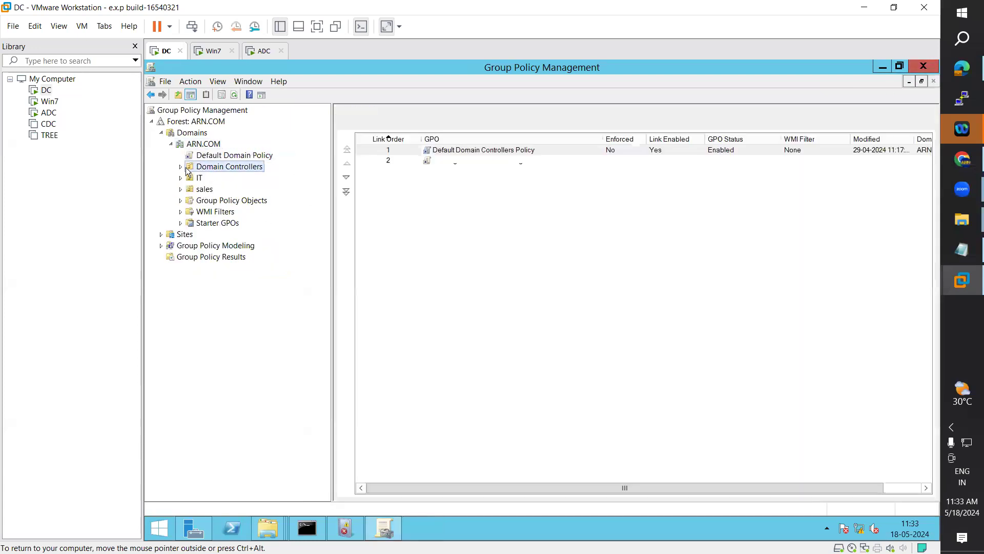
left_click(181, 167)
left_click(246, 179)
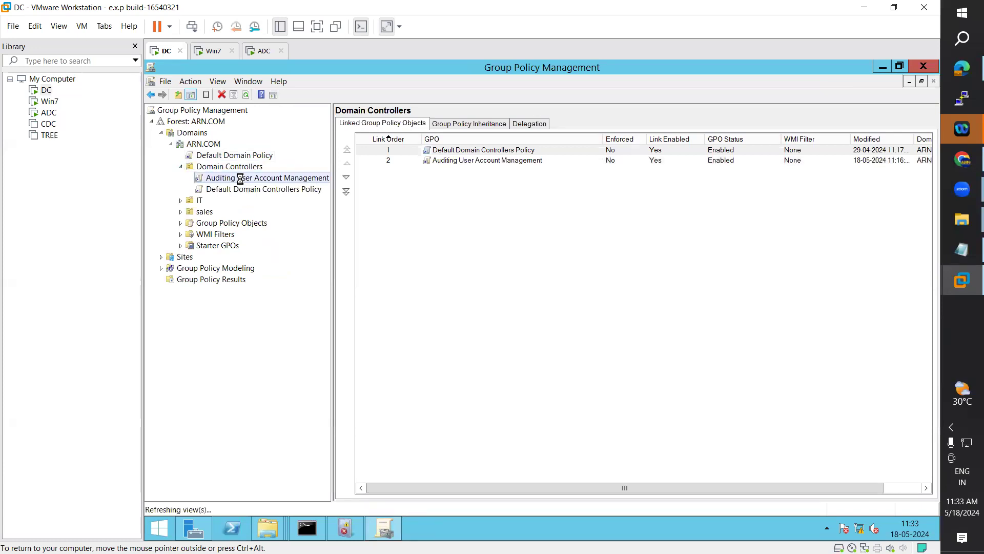
left_click(244, 189)
right_click(244, 189)
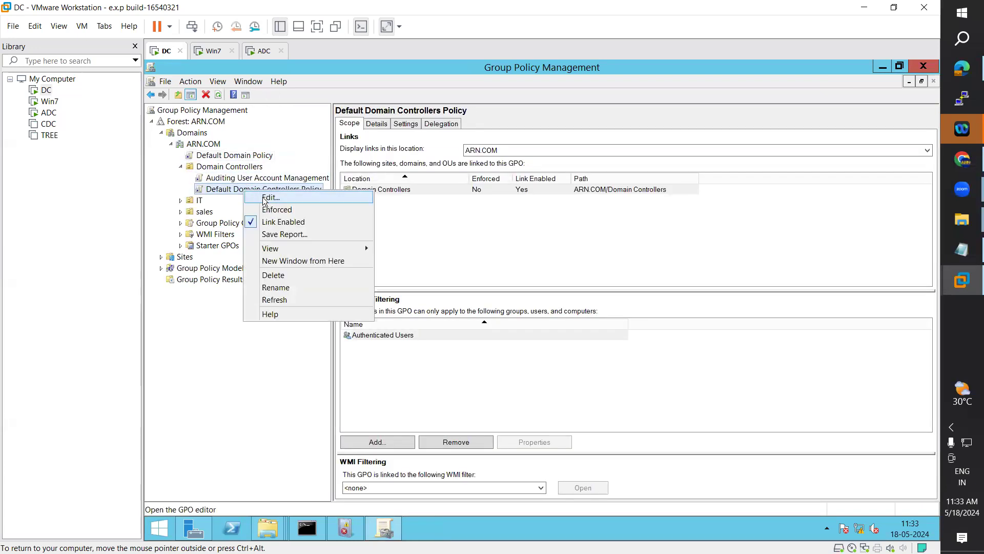
left_click(262, 197)
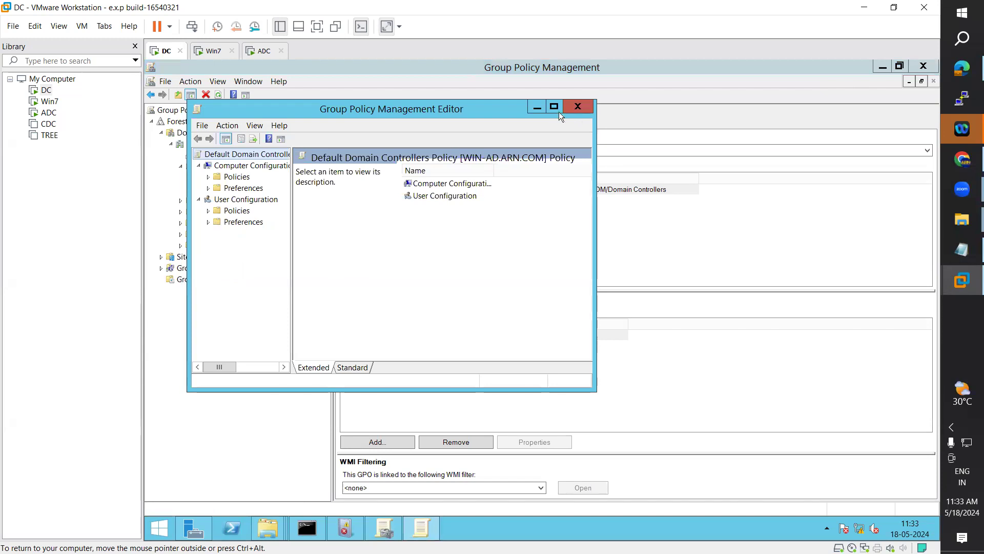
left_click(557, 109)
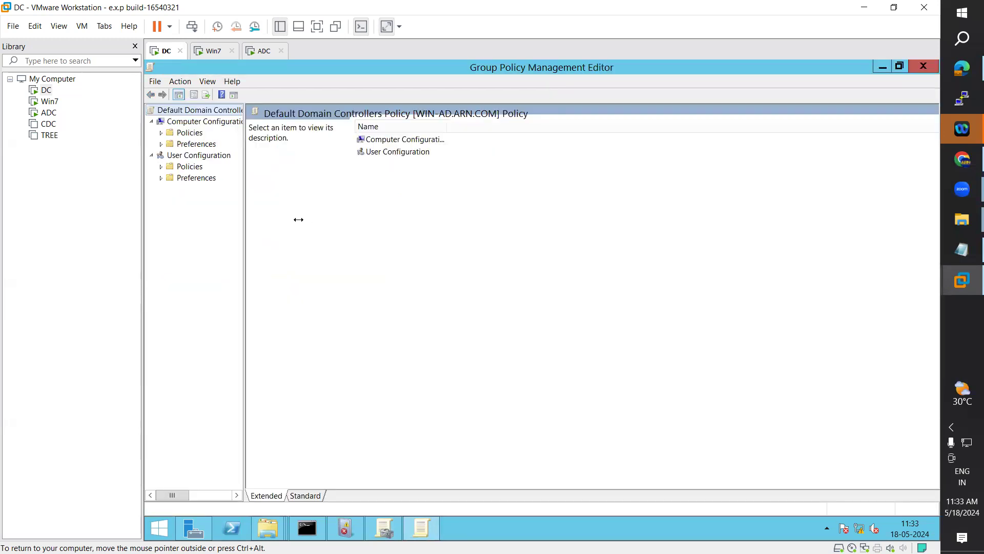
left_click_drag(299, 219, 301, 219)
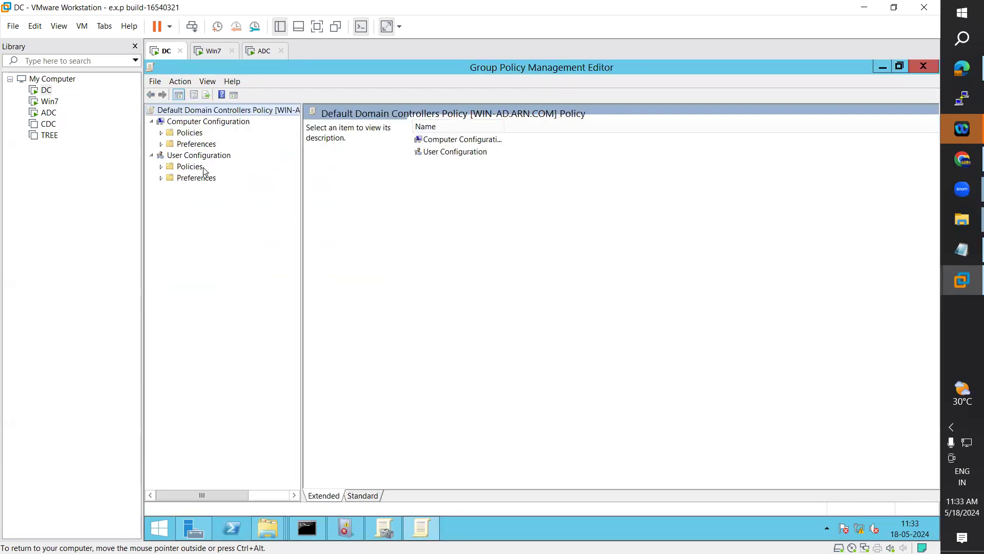
Step: Browse the User Configuration policies: Software Settings, Windows Settings, scripts, Folder Redirection and Administrative Templates
left_click(161, 166)
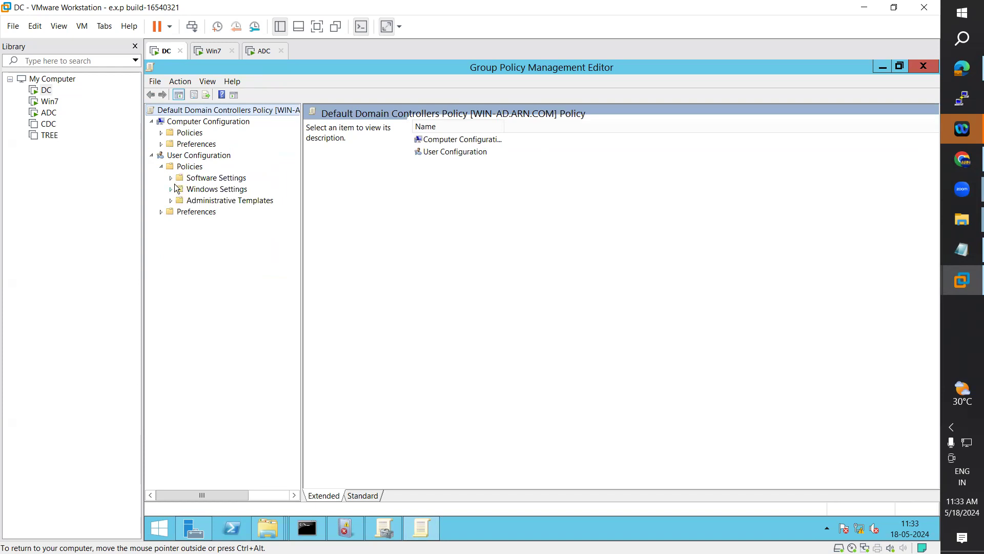
left_click(170, 177)
left_click(170, 178)
left_click(171, 190)
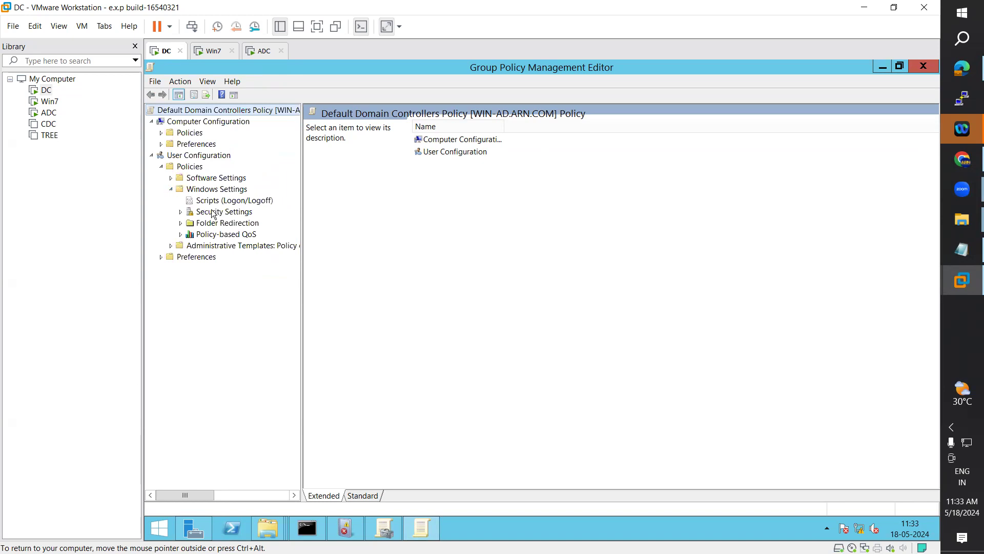
left_click(213, 213)
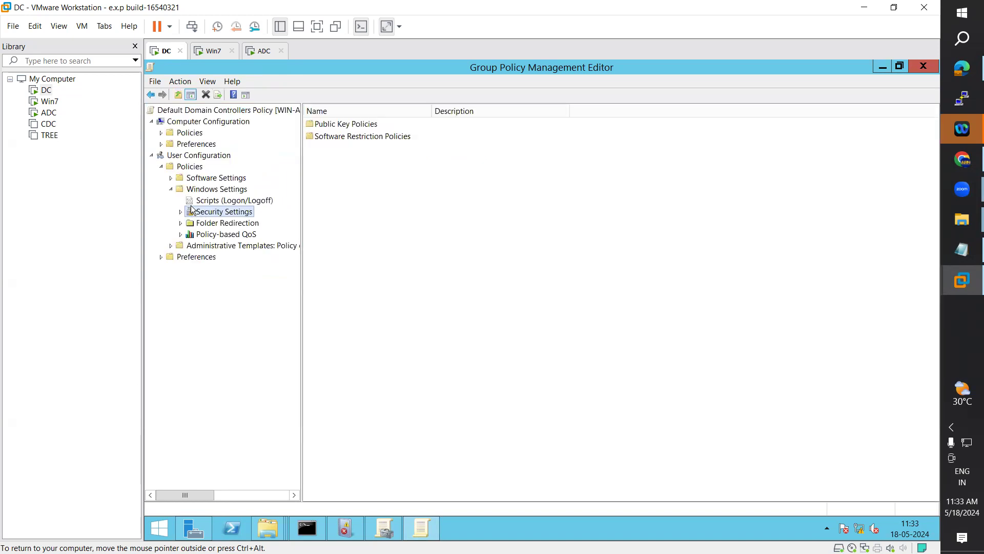
left_click(198, 201)
left_click(181, 224)
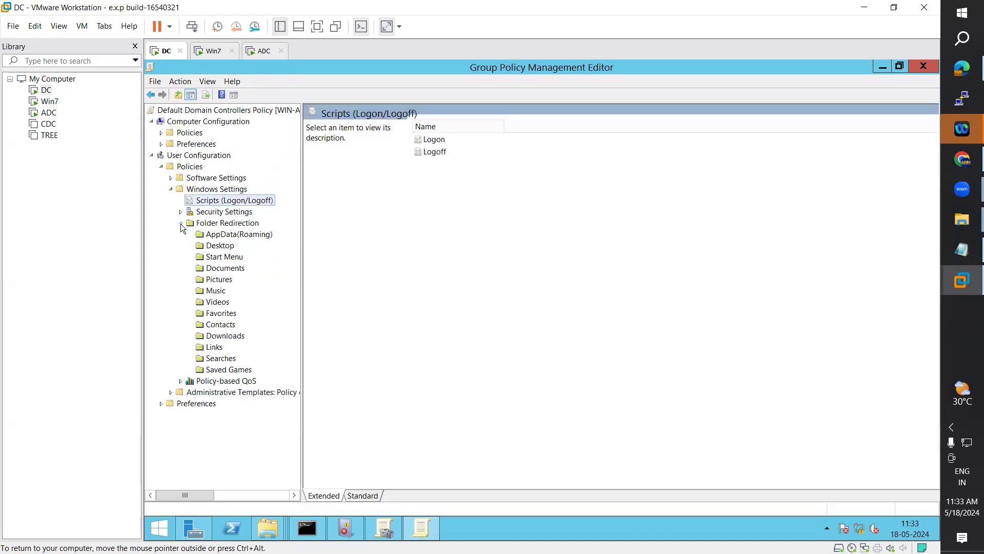
left_click(181, 223)
left_click(172, 246)
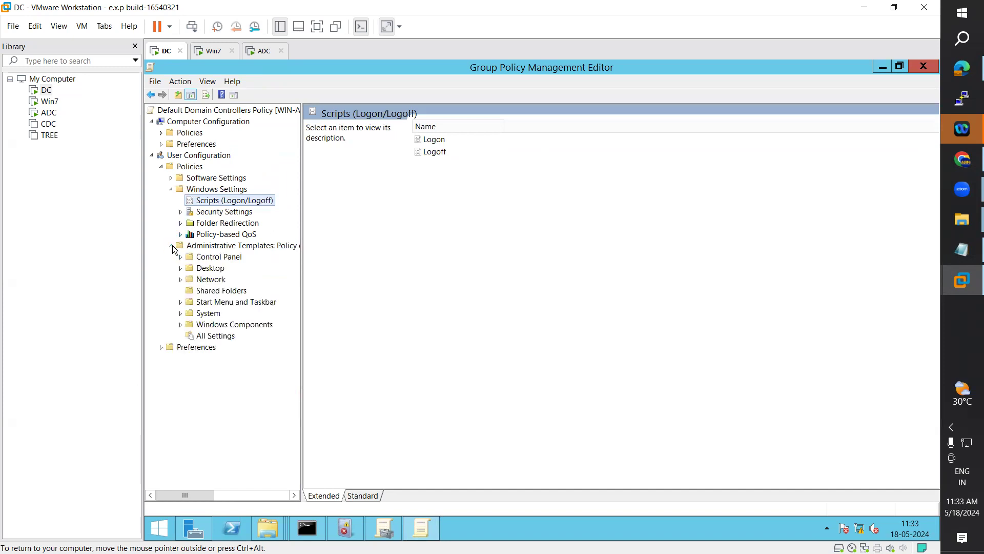
left_click(220, 258)
left_click(210, 268)
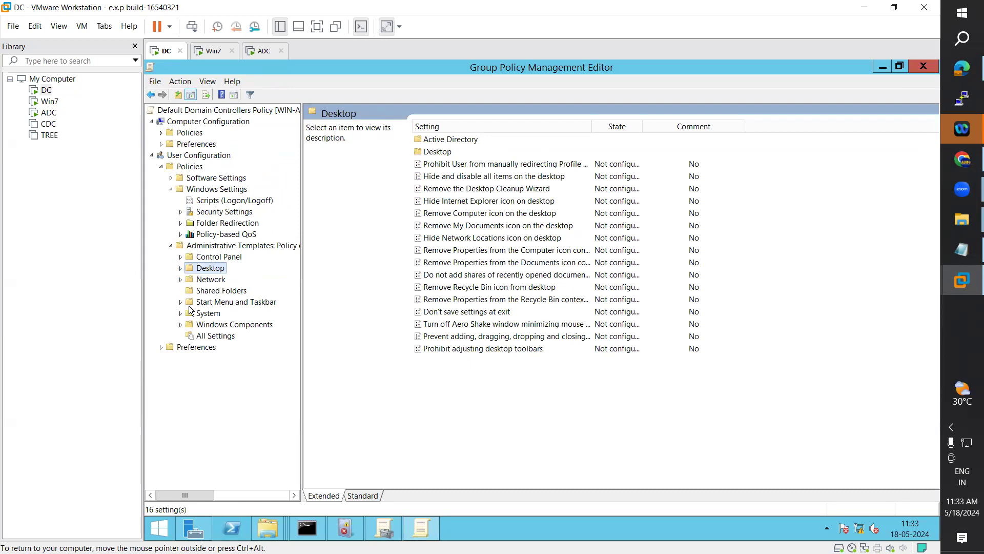
left_click(201, 339)
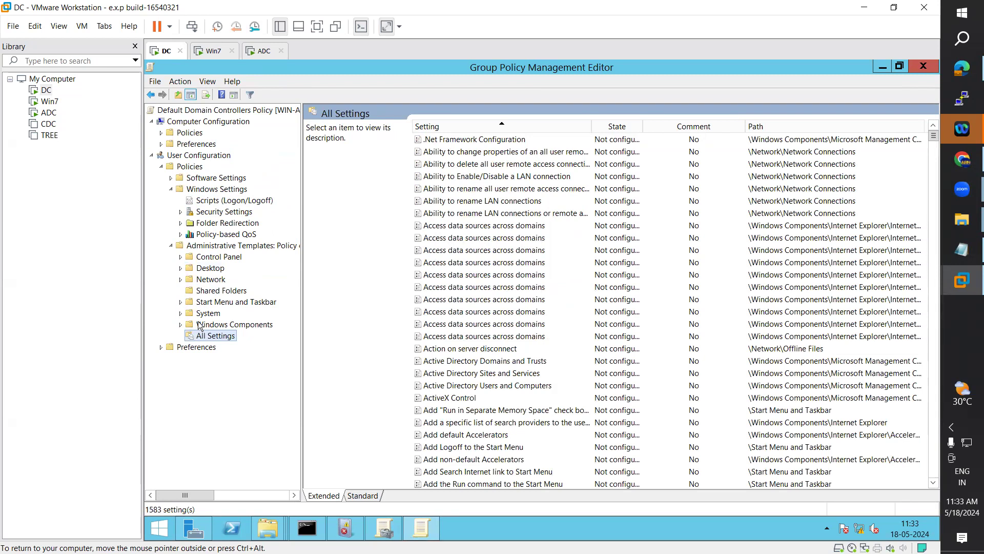
Step: Expand Computer Configuration Policies to Windows Settings and view the startup and shutdown scripts
left_click(162, 133)
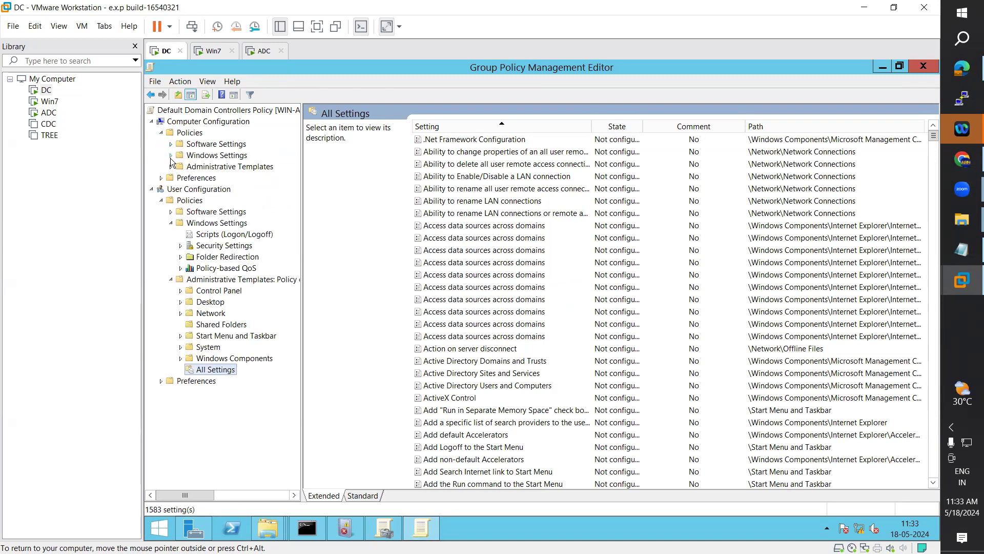
left_click(170, 156)
left_click(219, 178)
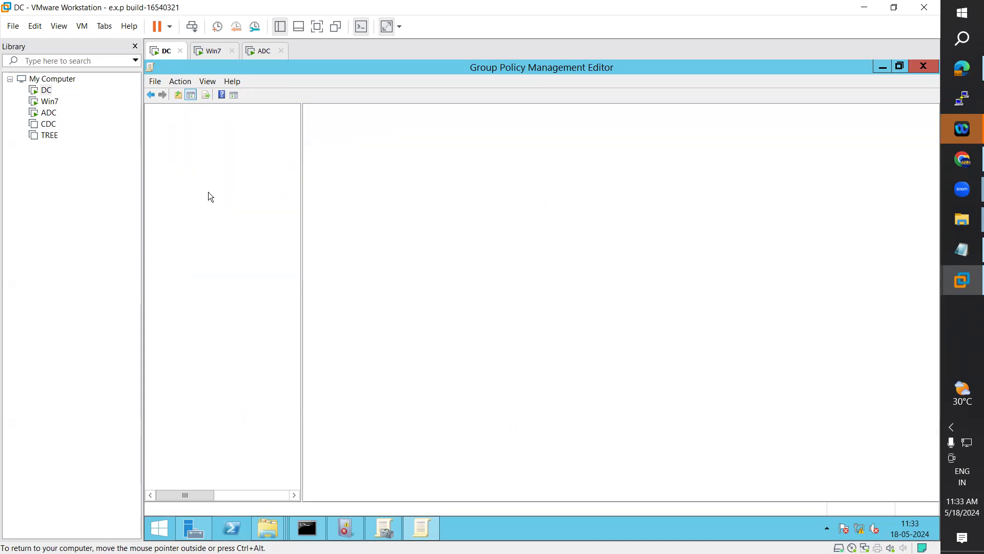
Step: Expand computer Security Settings > Local Policies and list the User Rights Assignment policies
left_click(210, 193)
left_click(181, 189)
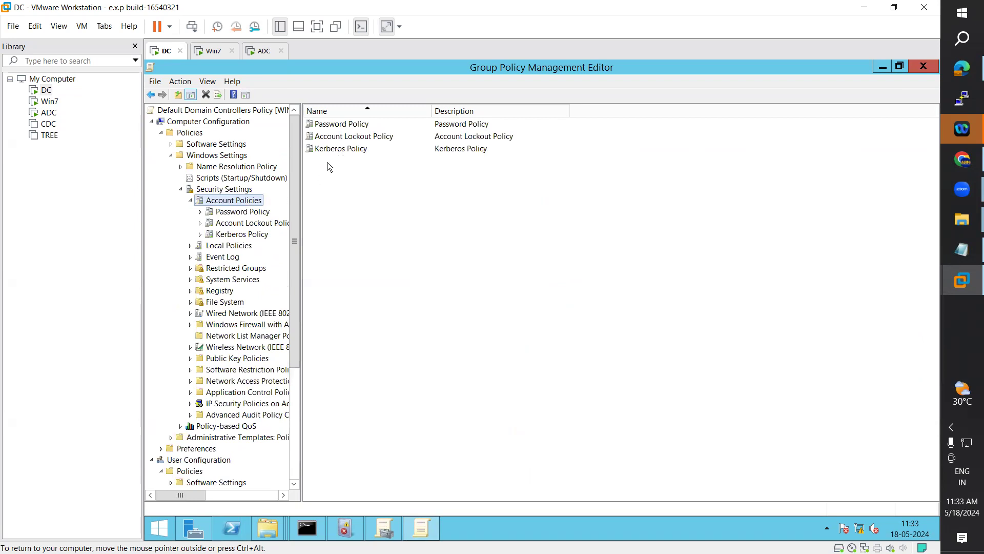
left_click(352, 139)
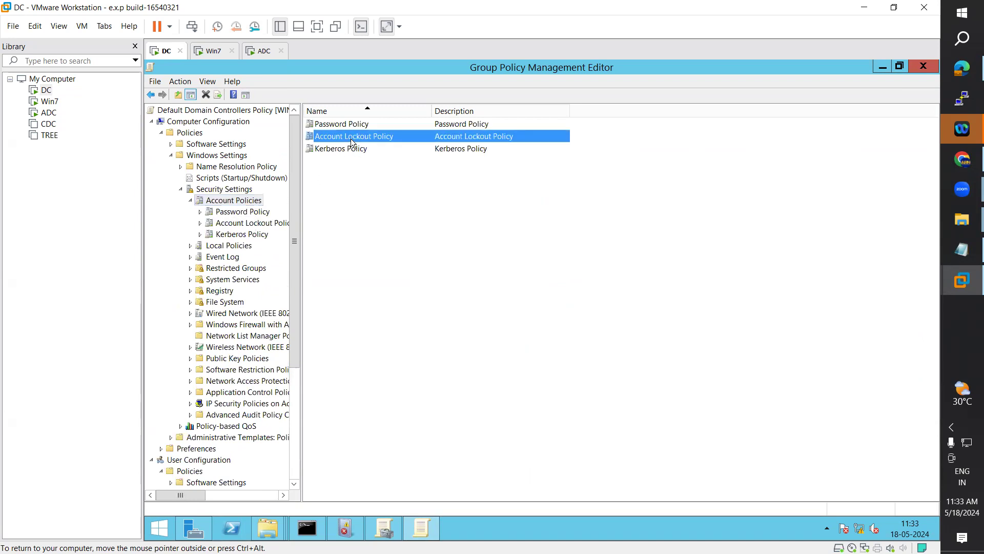
left_click(230, 246)
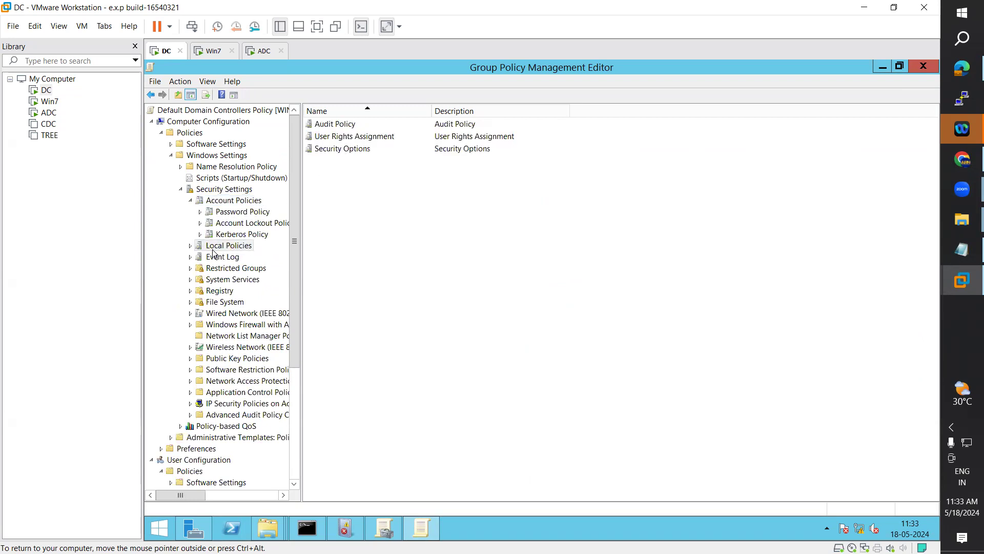
left_click(190, 200)
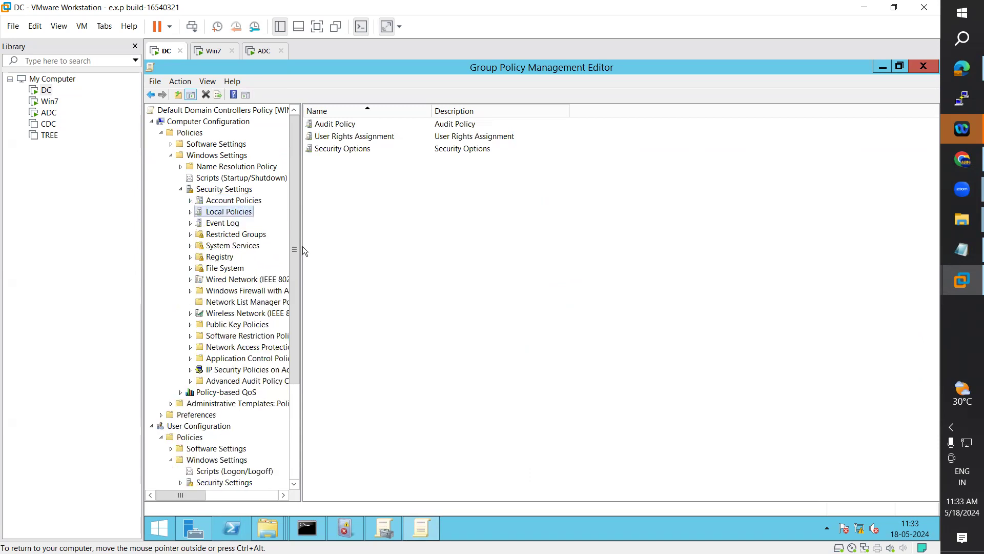
left_click_drag(303, 248, 332, 250)
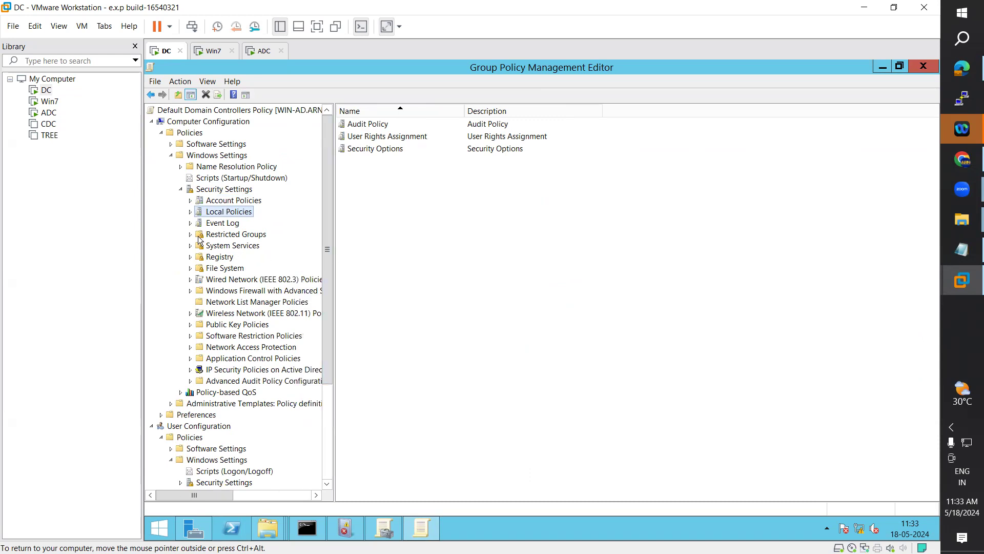
left_click(191, 212)
left_click(236, 236)
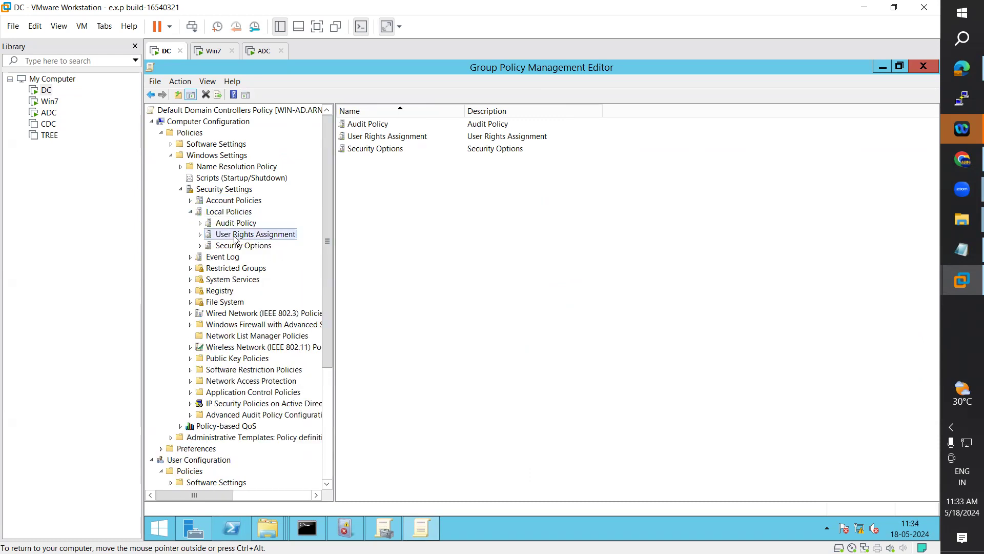
Step: Add the domain user to the Allow log on locally policy and apply the change
left_click(383, 188)
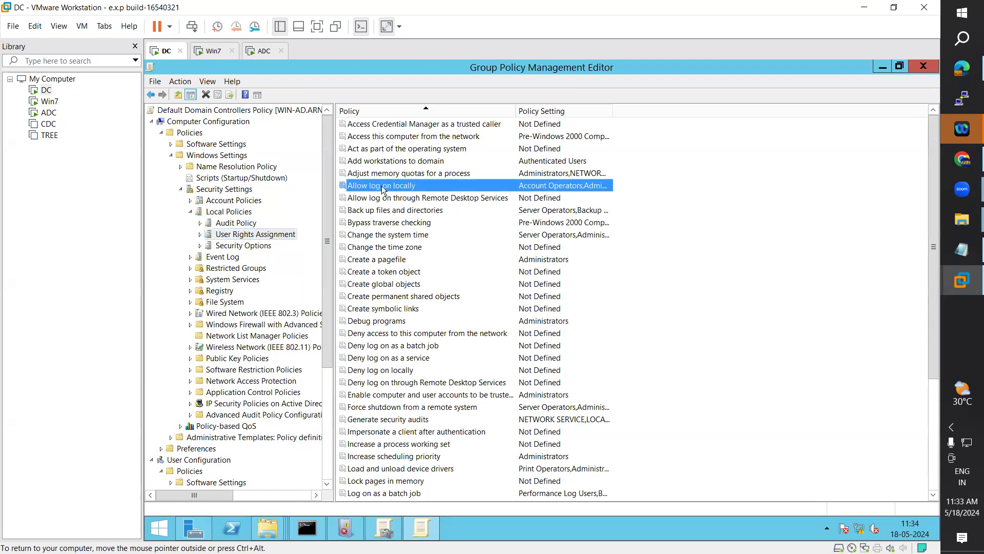
double_click(382, 189)
left_click(438, 237)
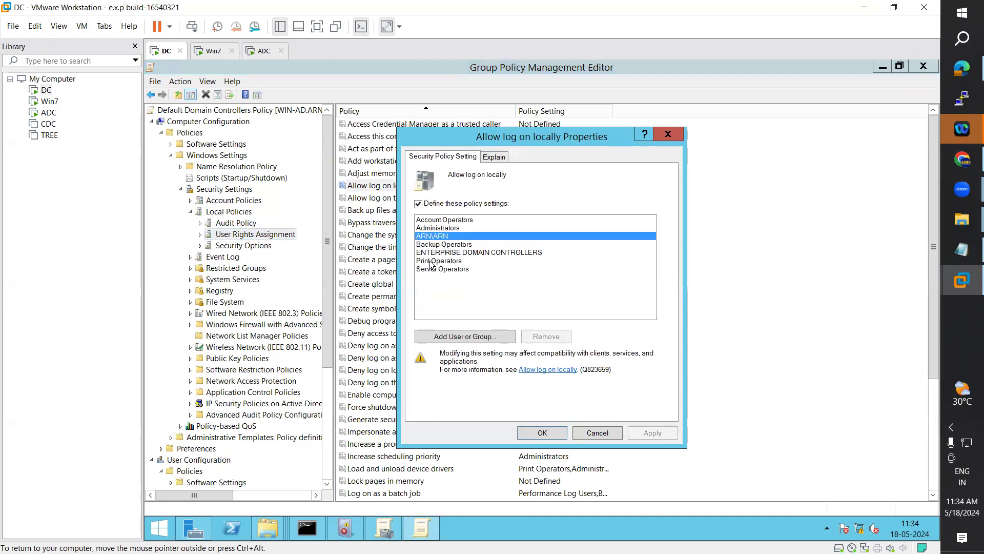
left_click(441, 333)
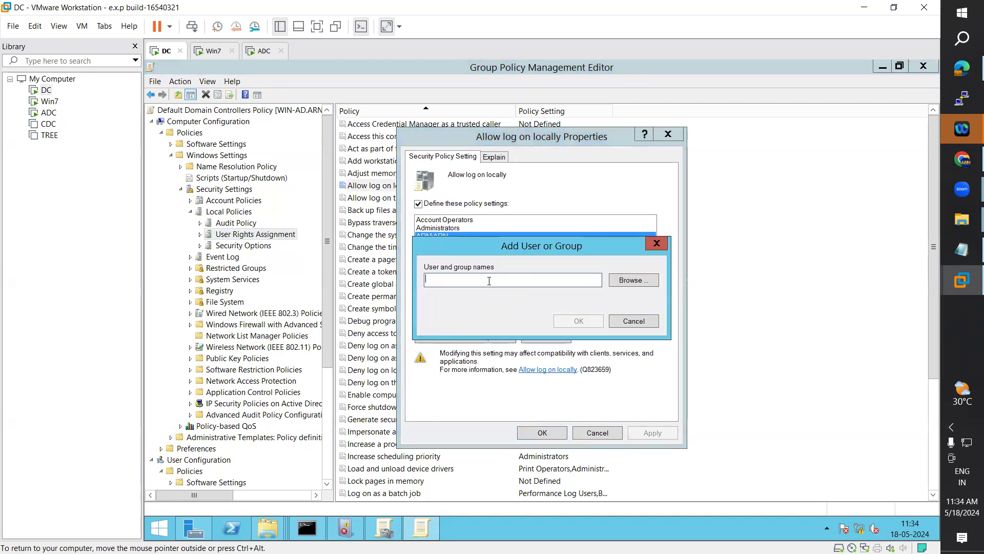
type("ananth")
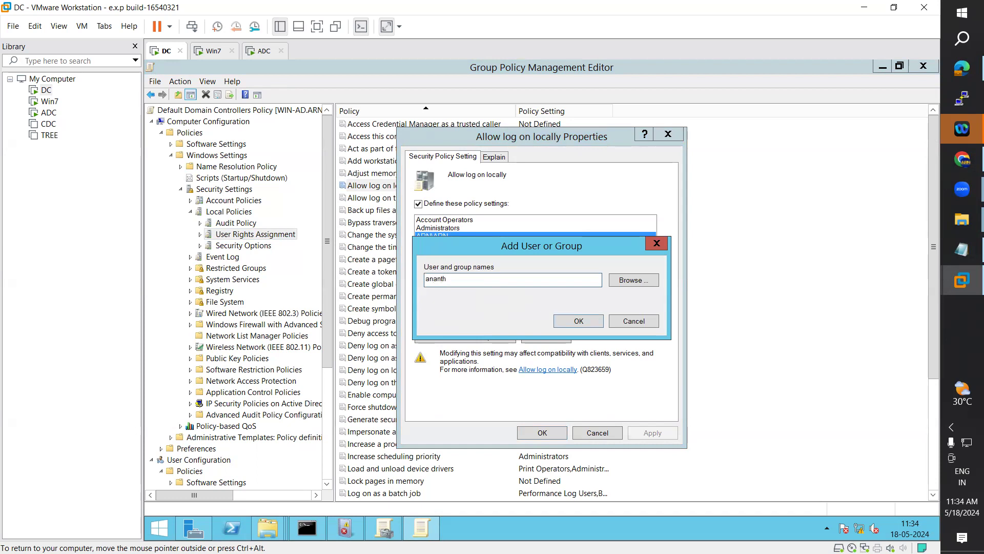
left_click(579, 322)
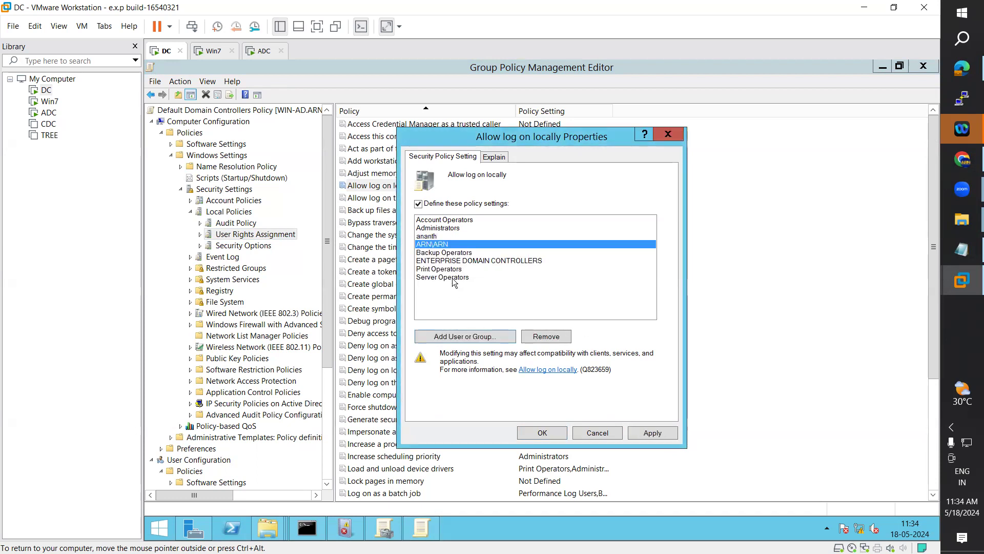
left_click(652, 432)
left_click(550, 432)
Step: Reopen Allow log on locally to confirm the domain user is listed, then go to the ADC machine
double_click(398, 189)
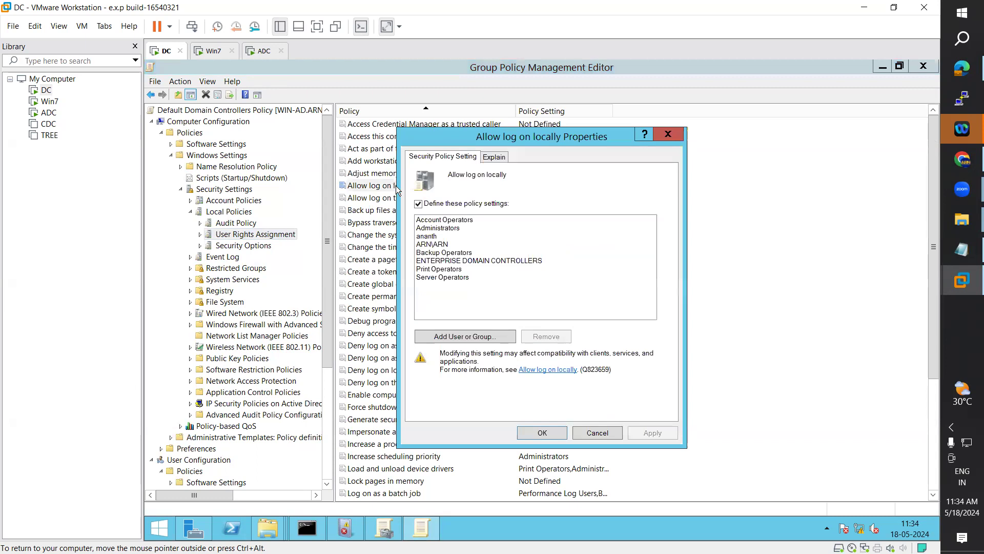
left_click(444, 237)
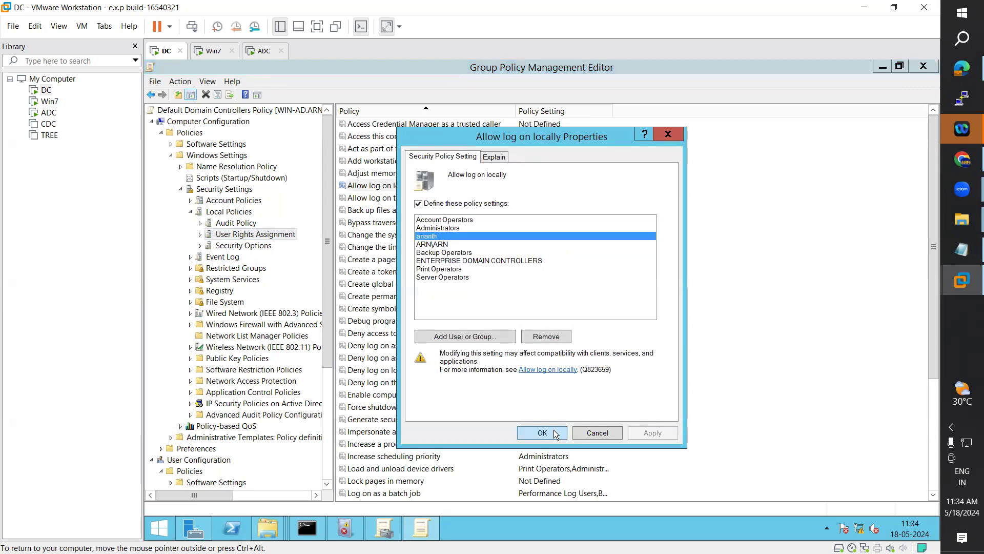
left_click(553, 430)
left_click(260, 53)
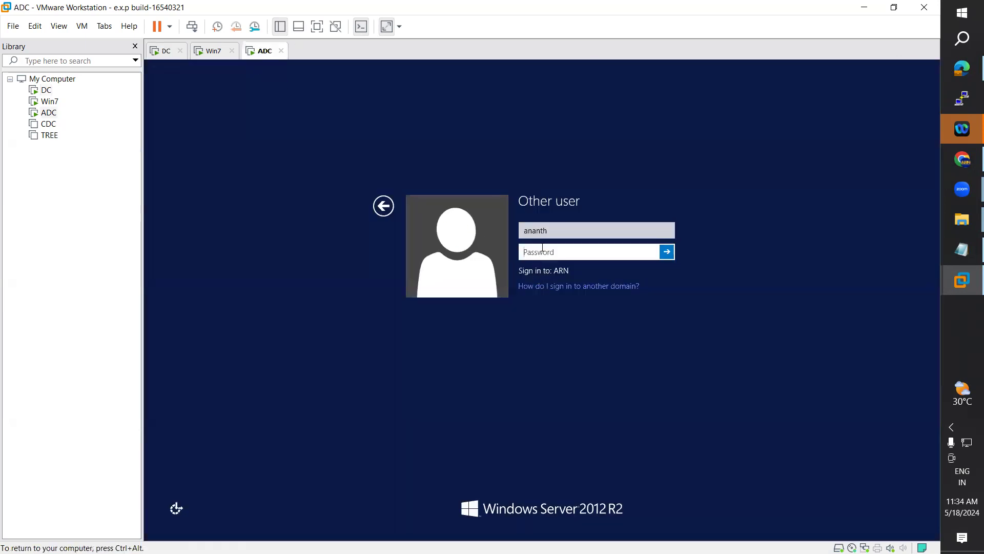
Step: Submit a sign-in attempt on ADC, then on DC close the policy editor, GPMC, Server Manager and Event Viewer
type("•••••••••")
key("Return")
key("Return")
left_click(165, 51)
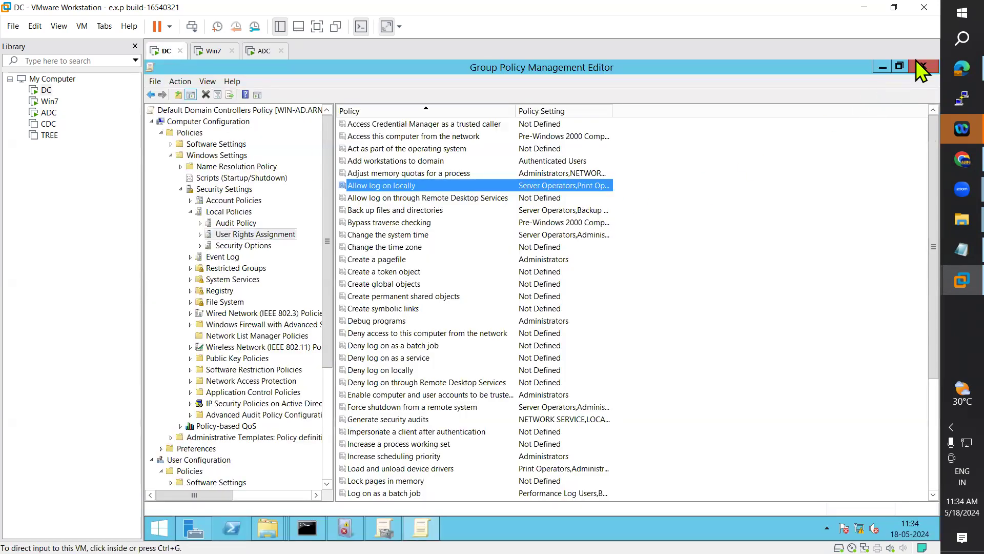
left_click(924, 66)
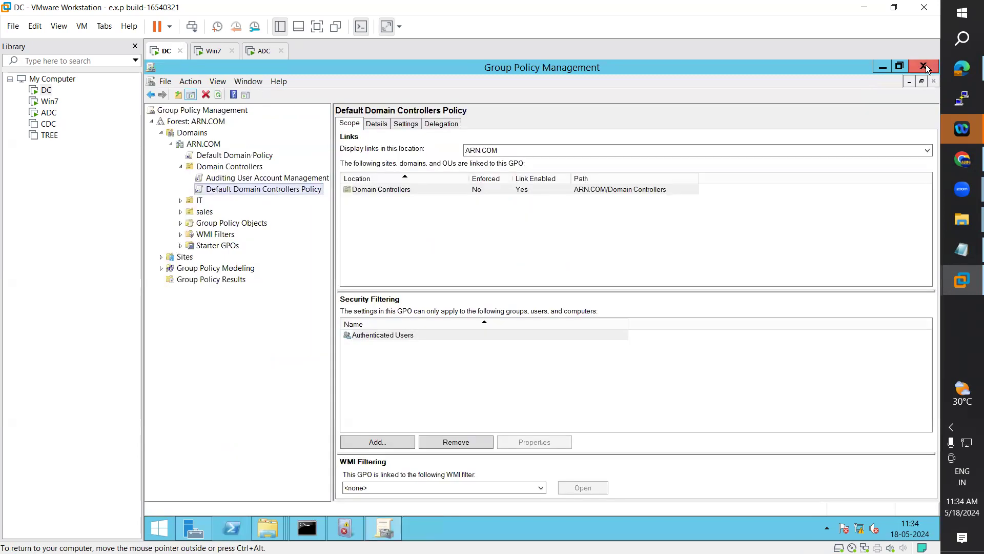
left_click(924, 67)
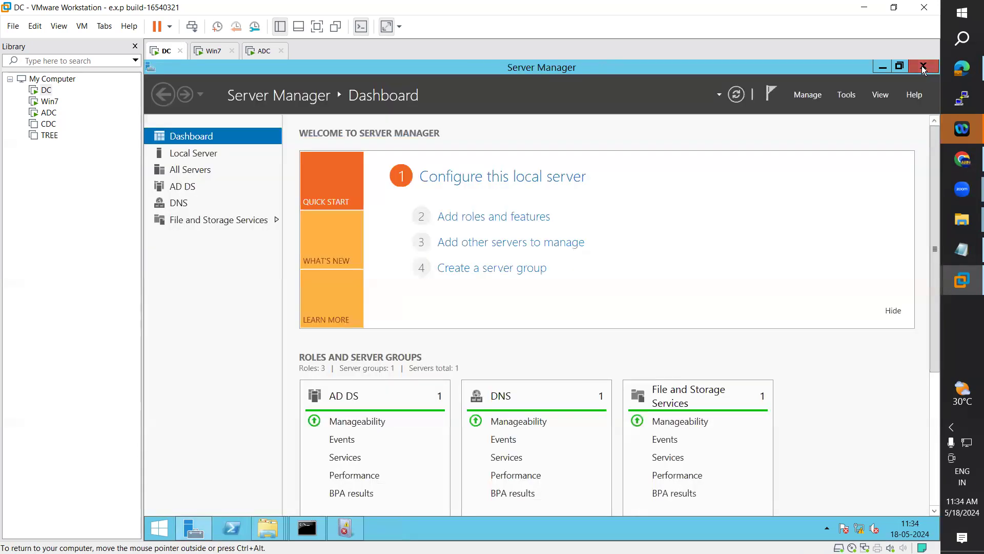
left_click(921, 66)
left_click(921, 66)
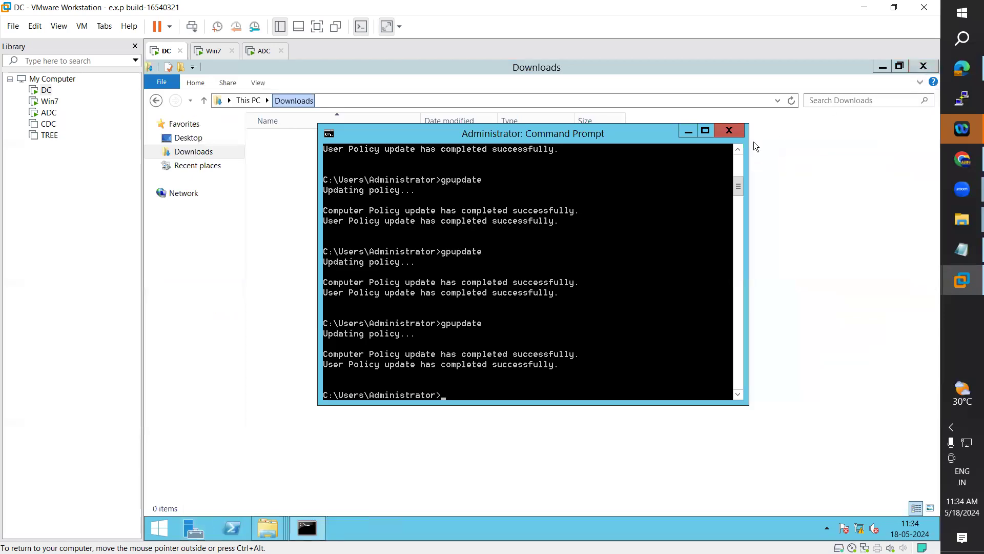
Step: Rerun gpupdate in the DC Command Prompt and close the Downloads folder window
key("Up")
key("Return")
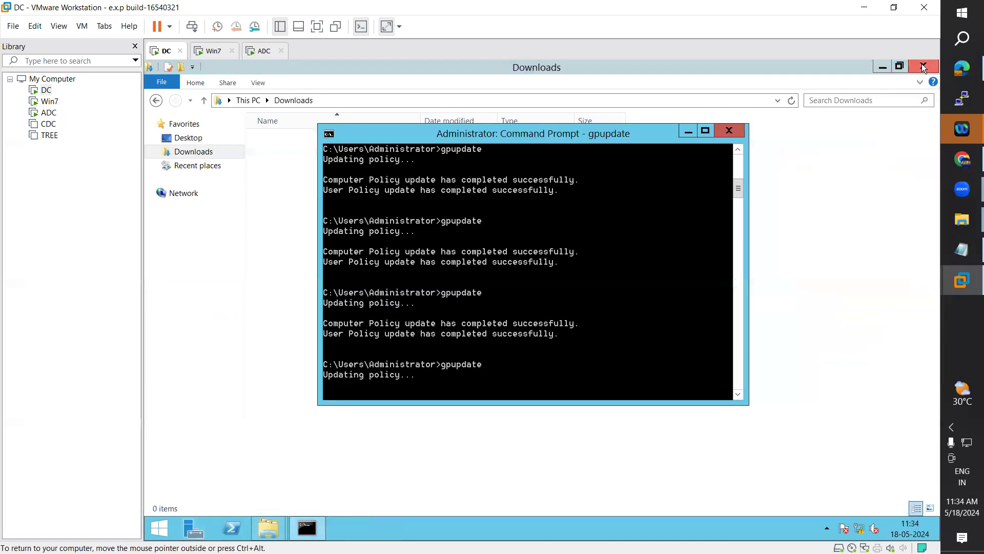
left_click(921, 66)
left_click_drag(584, 140, 597, 110)
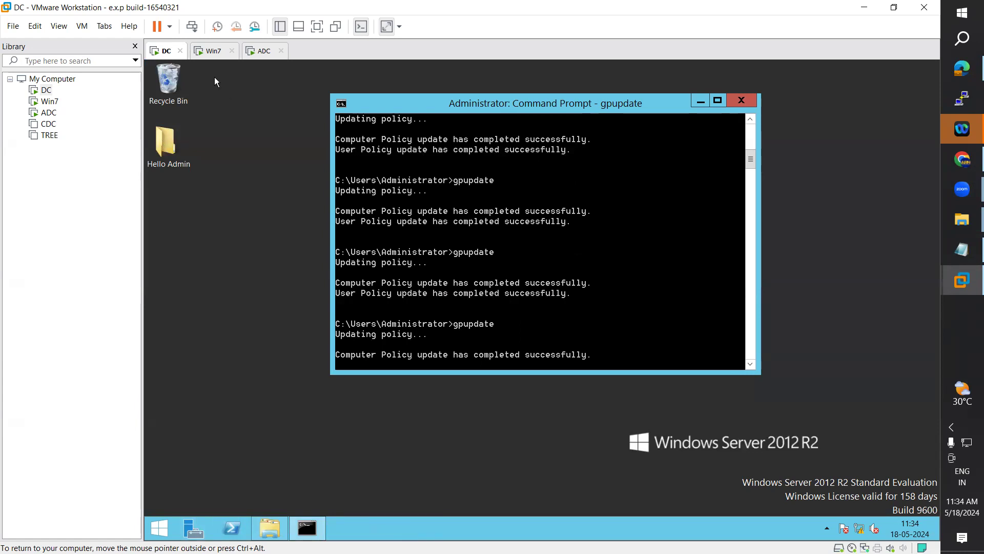
Step: Try signing in on ADC with the entered password and dismiss the sign-in error
left_click(263, 53)
left_click(539, 250)
type("••")
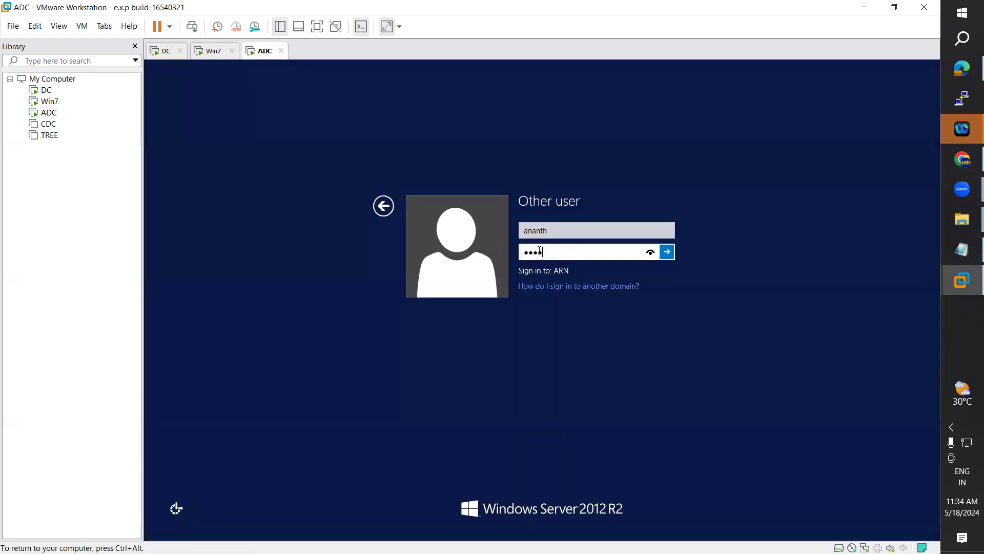
key("Return")
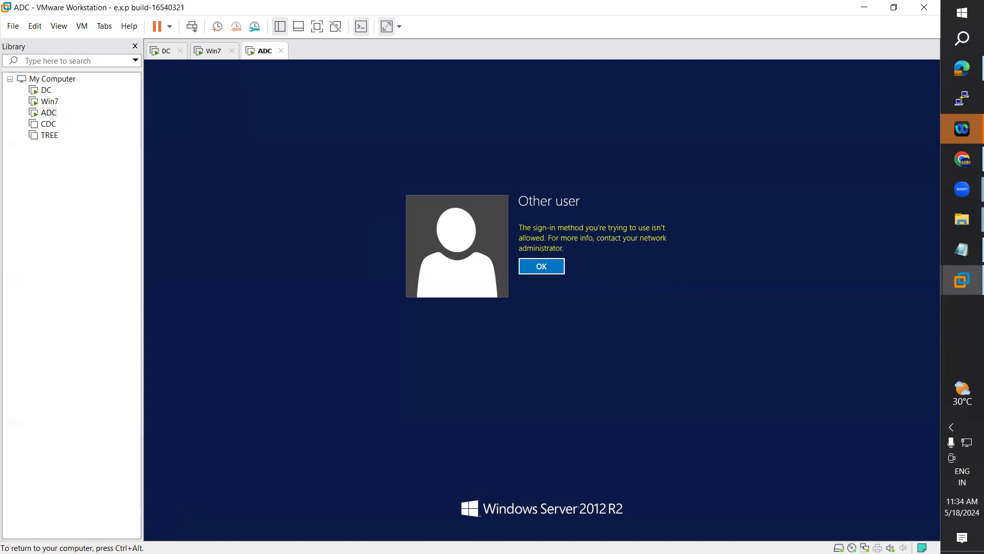
key("Return")
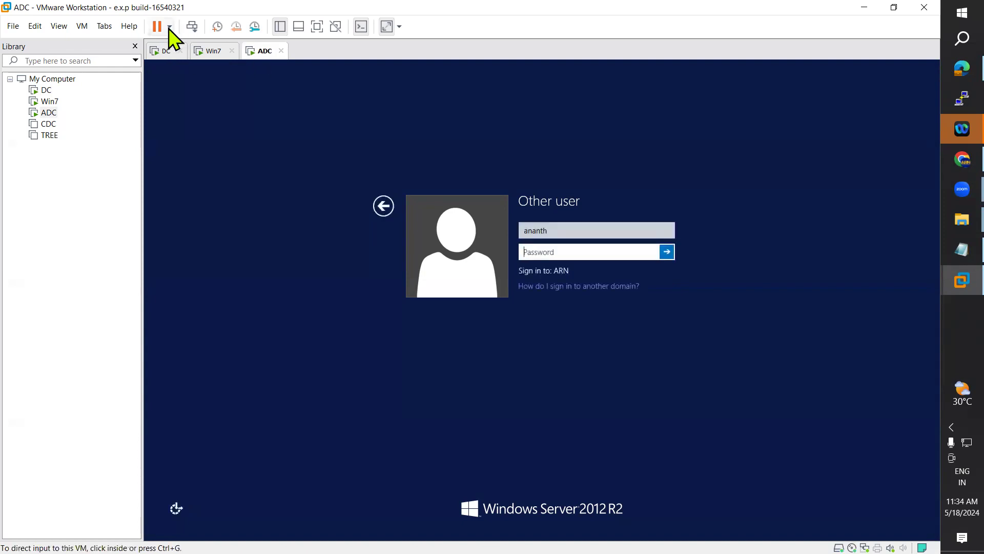
Step: Sign in to ADC as the ARN domain administrator with the administrator password
left_click(169, 26)
left_click(340, 213)
left_click(382, 206)
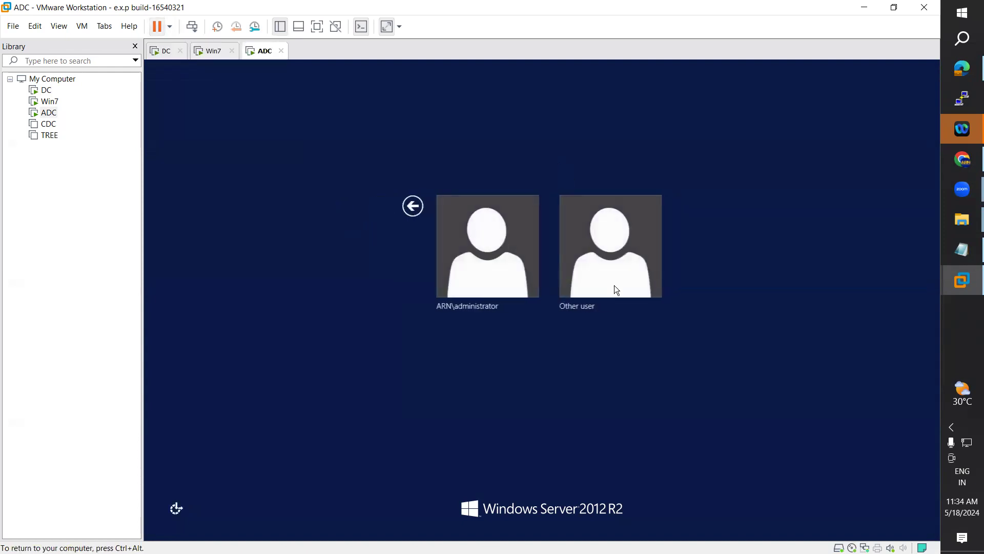
left_click(485, 261)
type("Pass123")
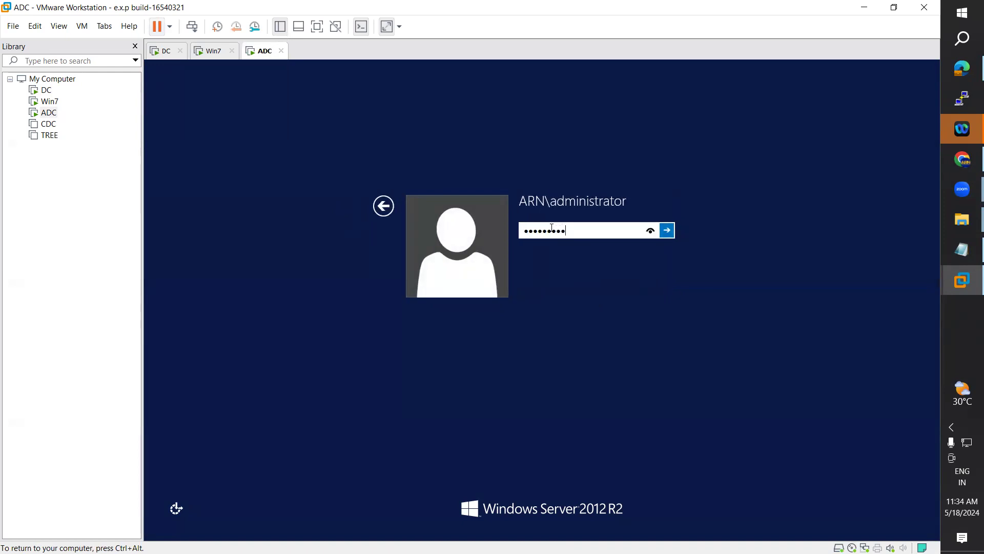
key("Return")
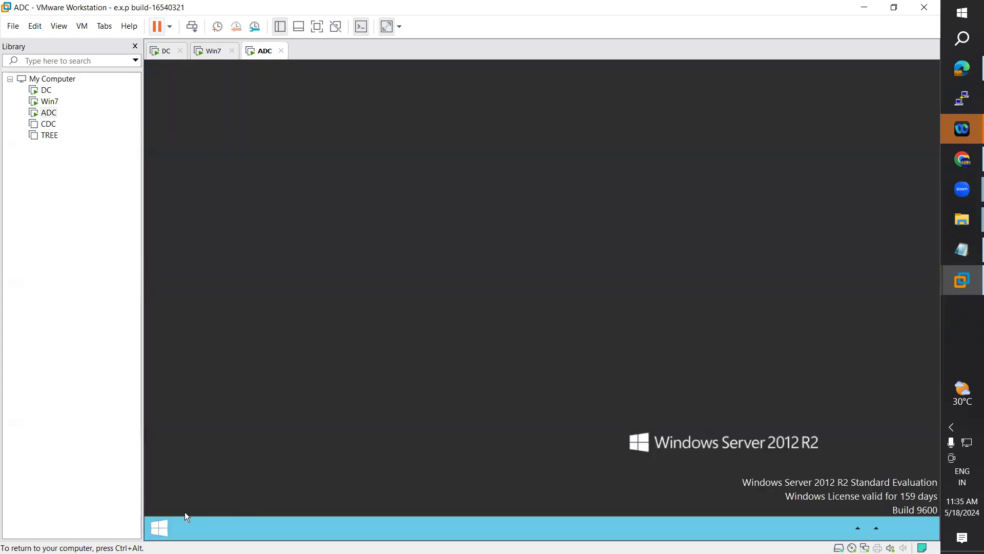
Step: Run gpupdate in a Command Prompt found by searching 'com', then close the window
left_click(159, 528)
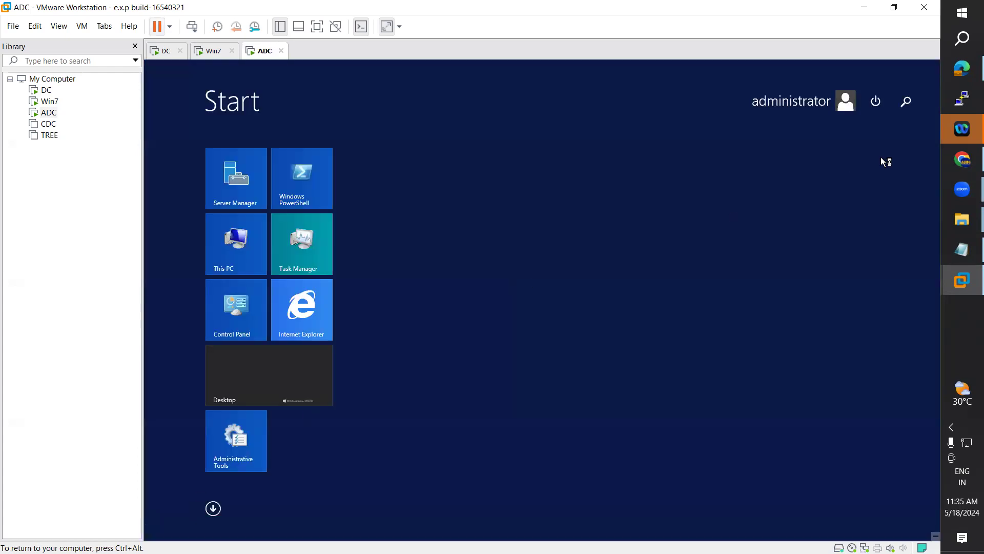
left_click(905, 103)
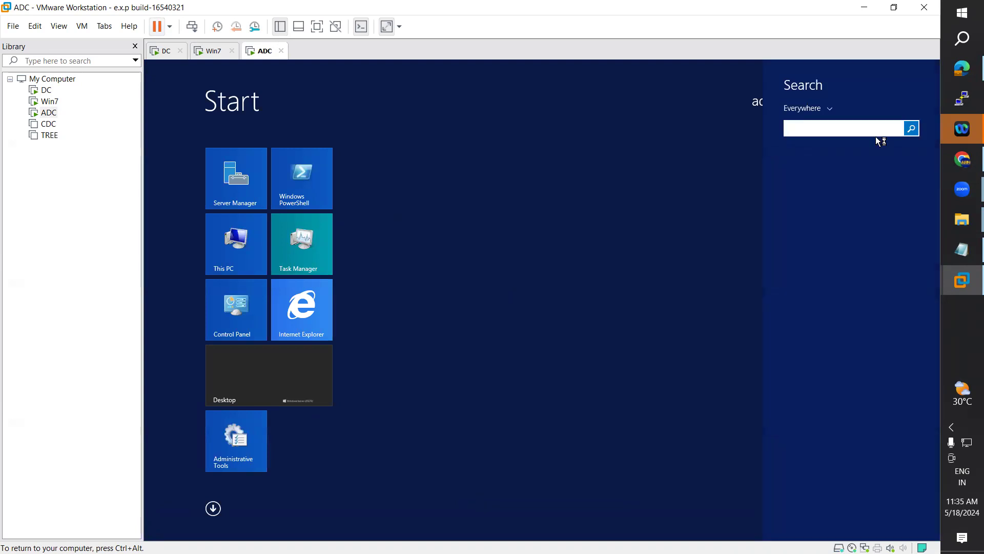
type("command")
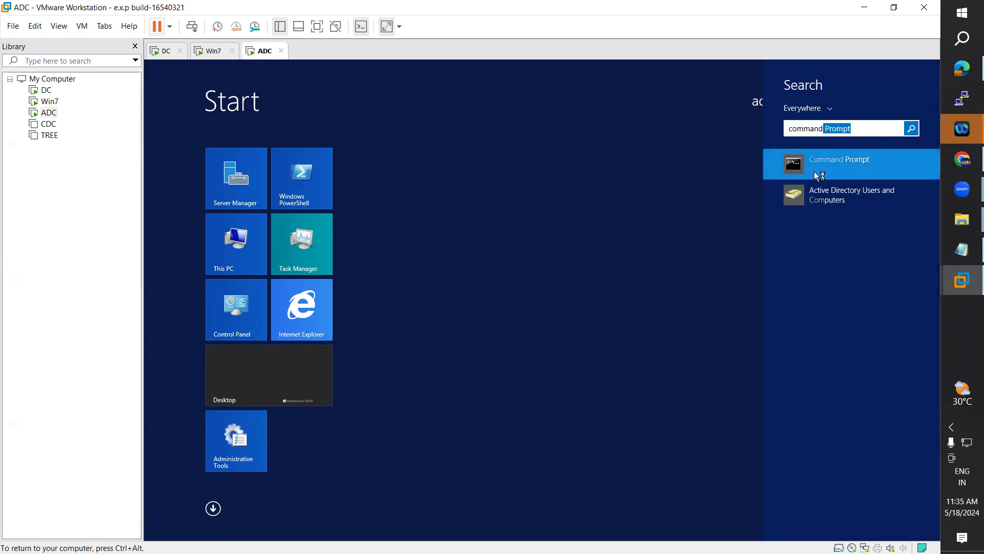
left_click(813, 171)
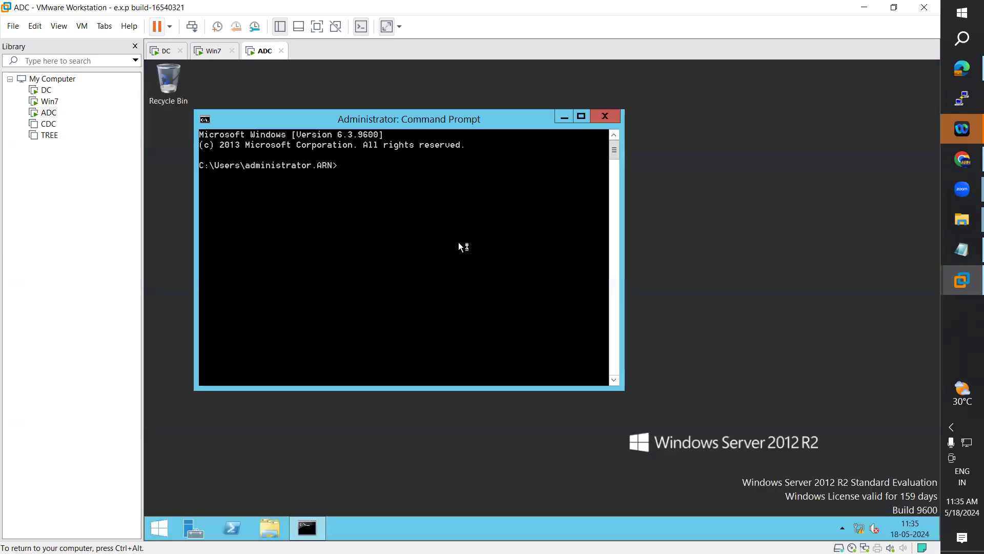
type("gpupdate")
key("Return")
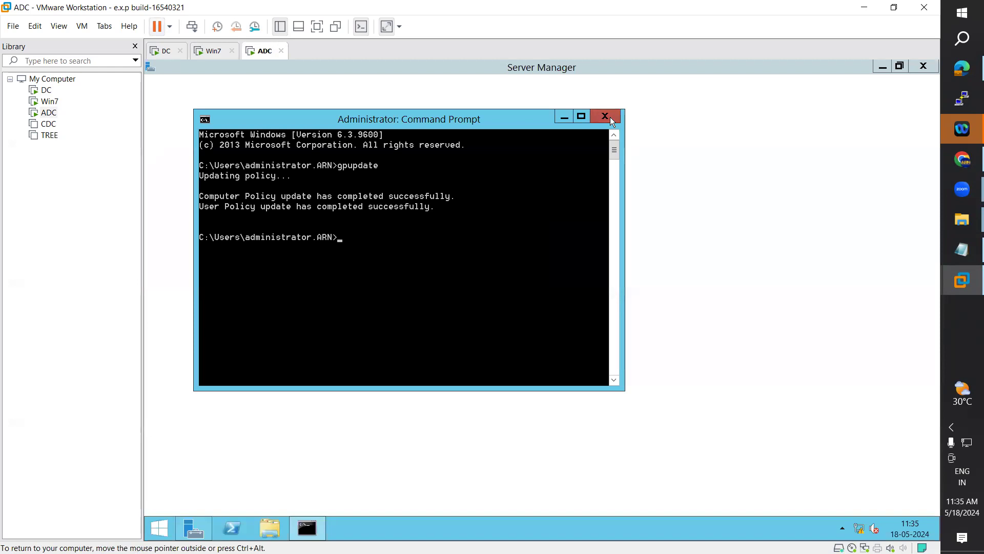
left_click(612, 121)
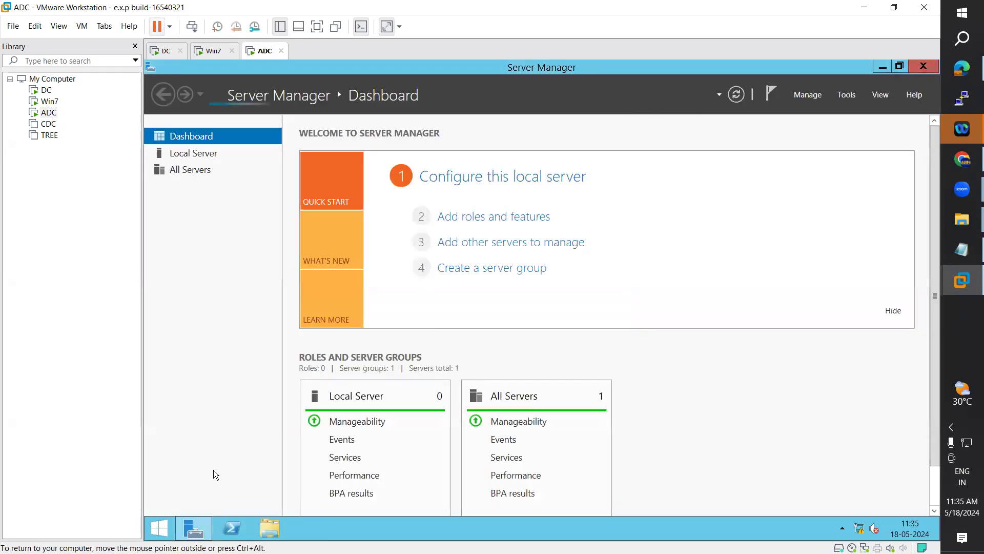
Step: Sign the administrator out of ADC from the Start screen
left_click(159, 528)
left_click(829, 100)
left_click(761, 151)
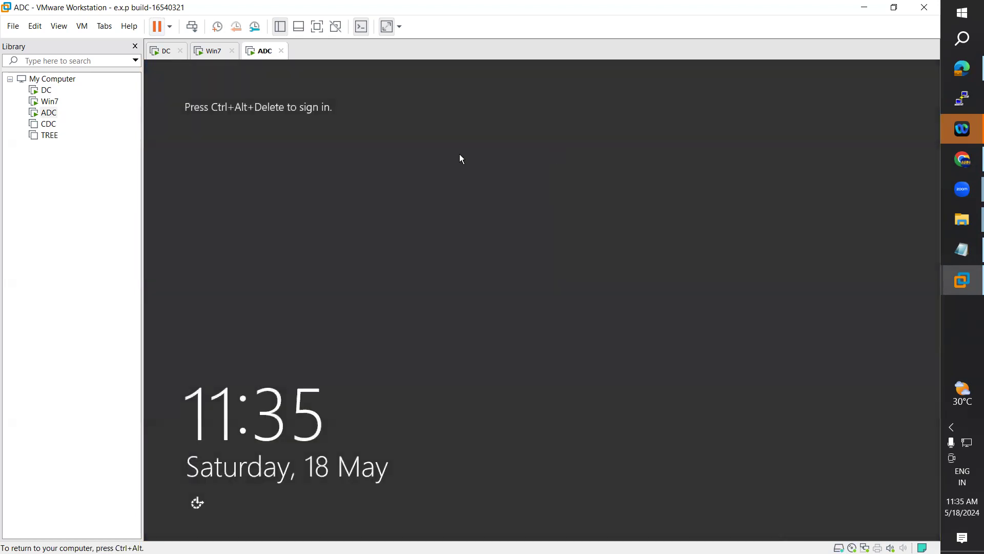
Step: Attempt an Other user sign-in on ADC with the domain user name and dismiss the refusal
left_click(82, 26)
left_click(143, 85)
left_click(578, 203)
type("ananth")
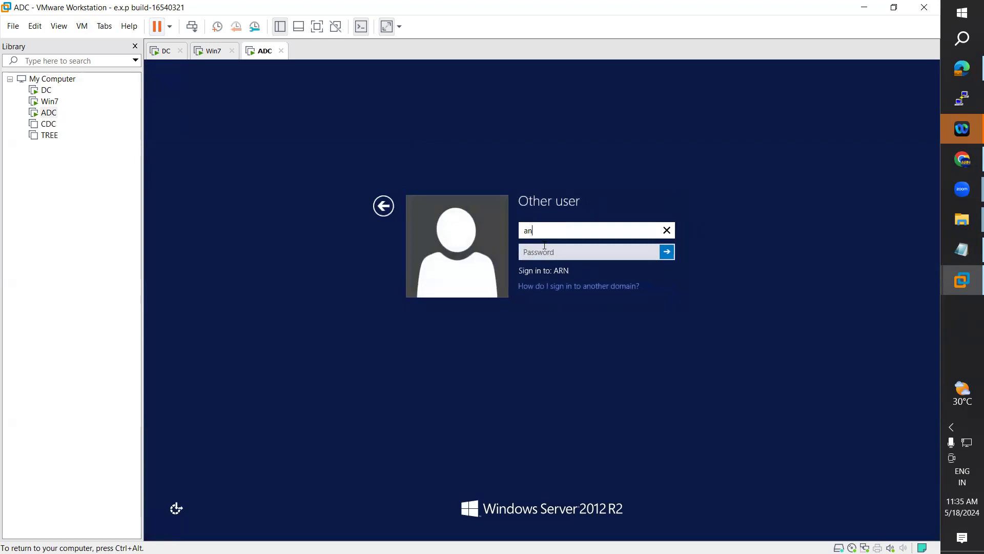
key("Tab")
type("***")
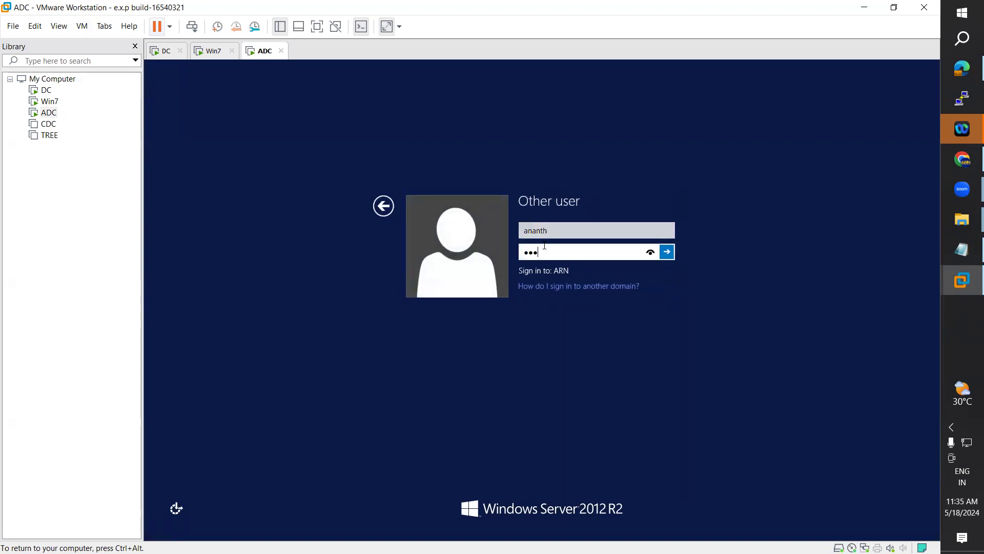
key("Return")
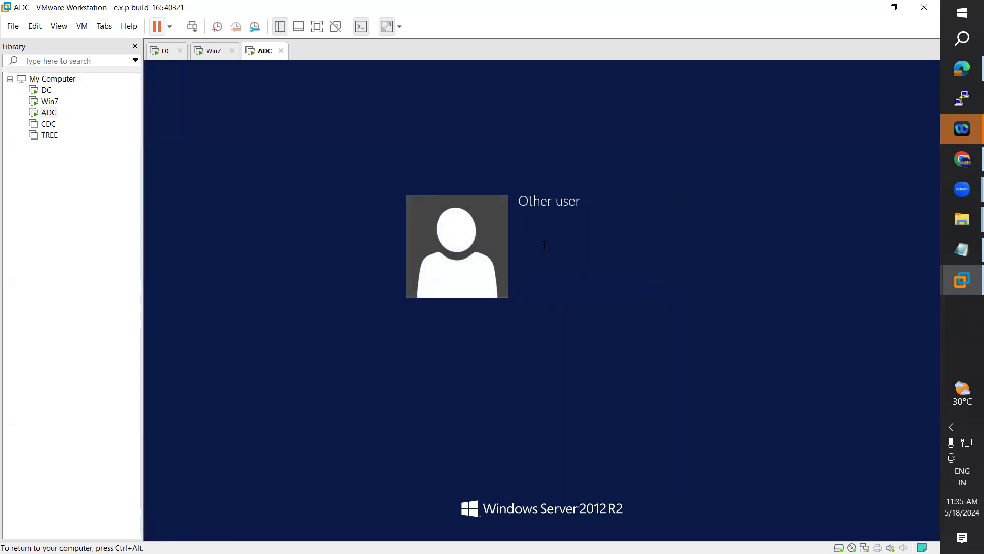
key("Return")
Step: Retry with the ARN\ prefixed user name, dismiss the not-allowed error, and switch to DC
type("***")
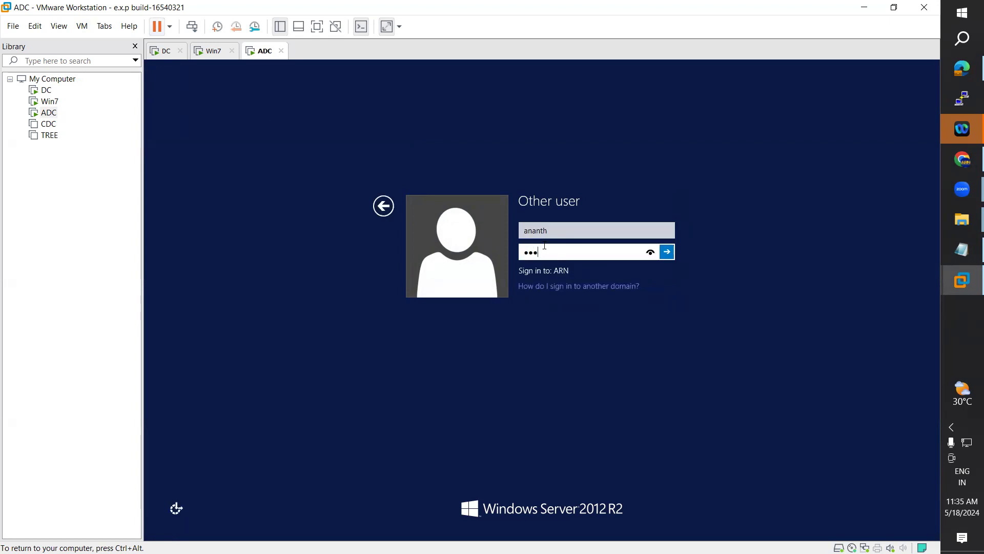
key("shift+Tab")
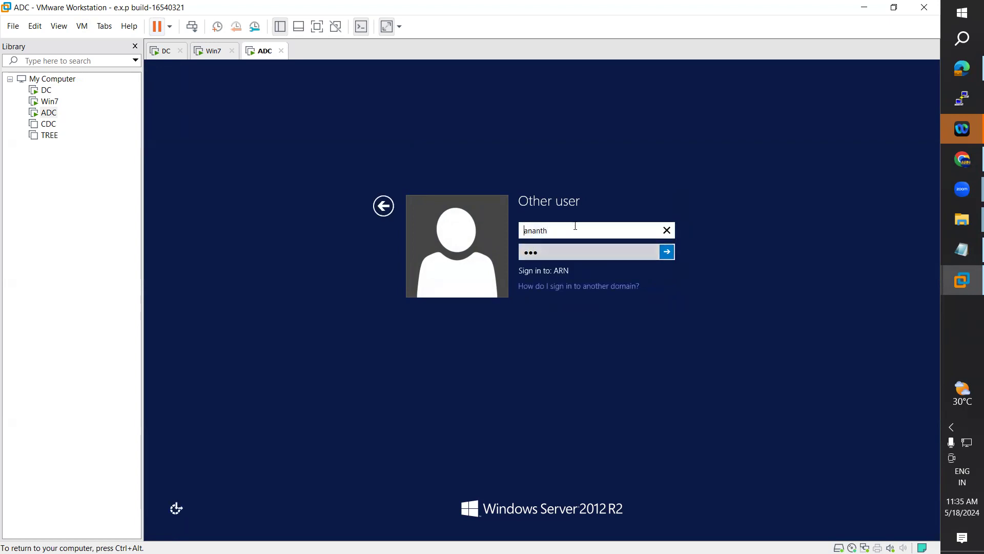
type("ARN\\")
key("Tab")
type("P")
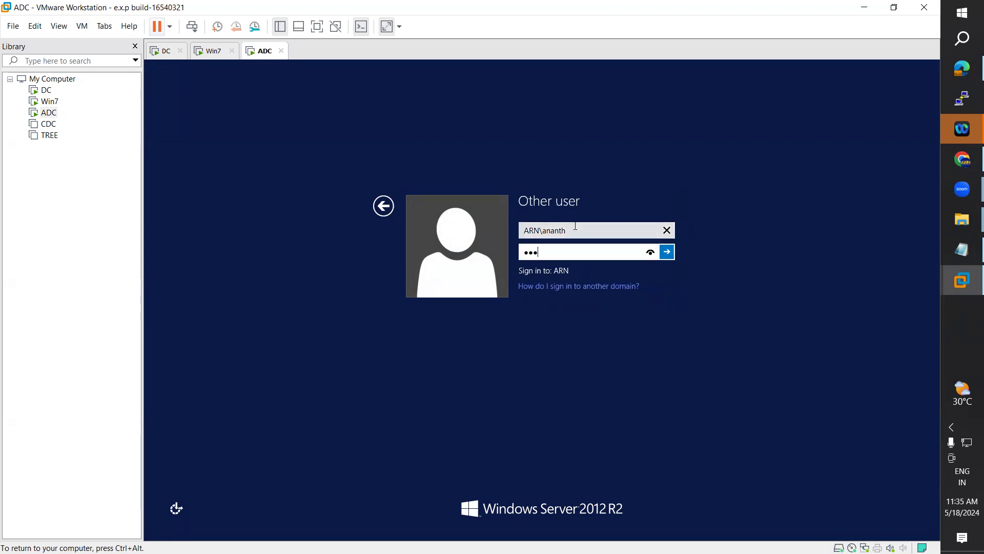
type("d1")
key("Return")
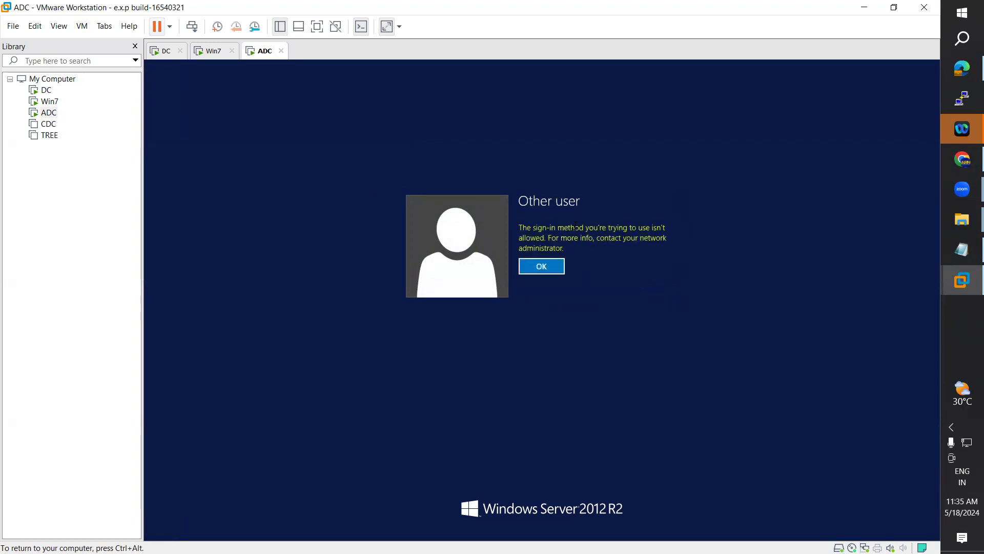
key("Return")
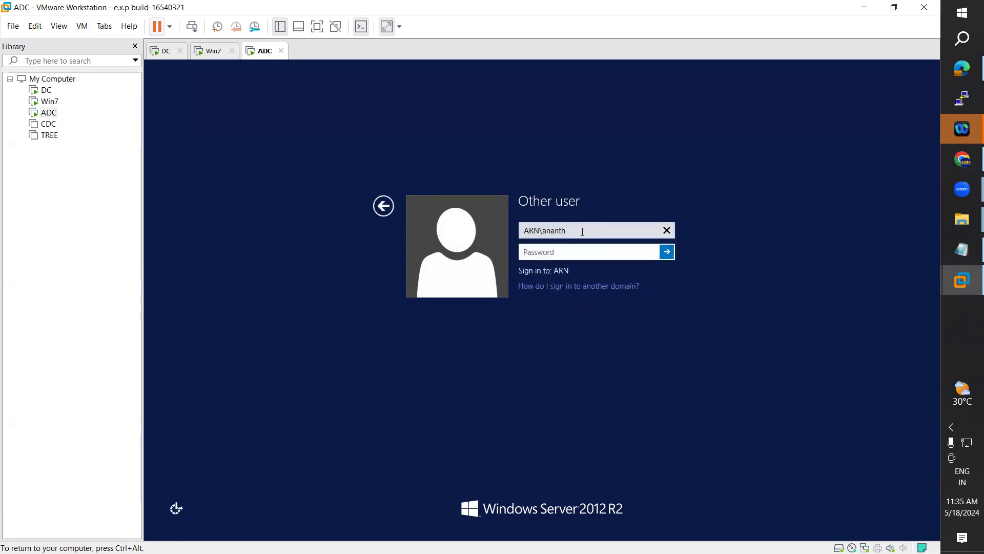
left_click(162, 51)
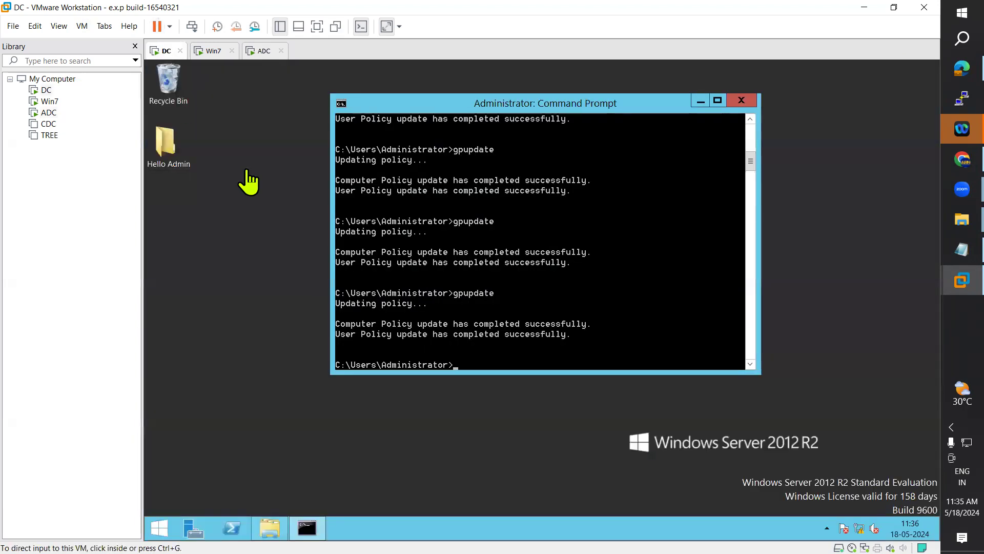
Step: Open Server Manager on DC and rerun gpupdate, then return to ADC's user name field
left_click(700, 101)
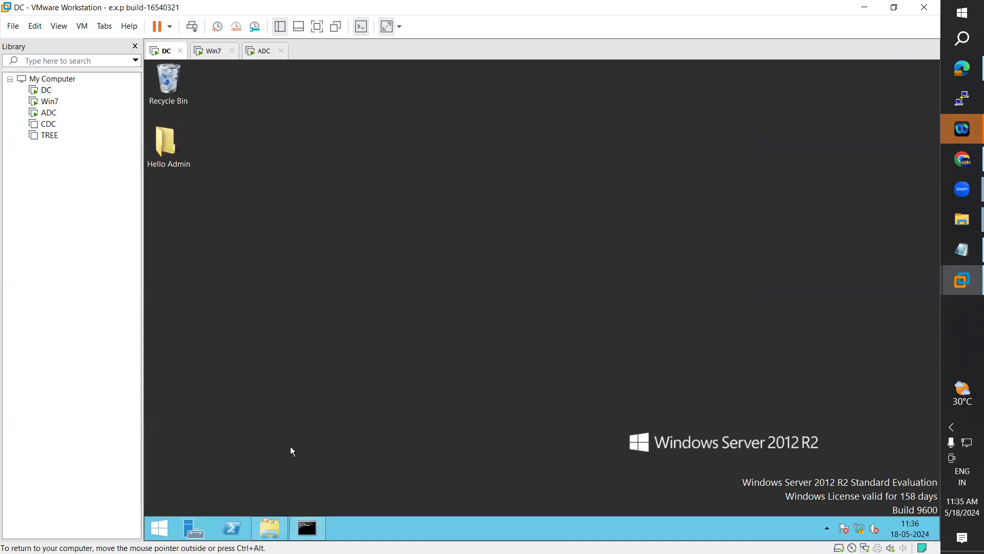
left_click(193, 530)
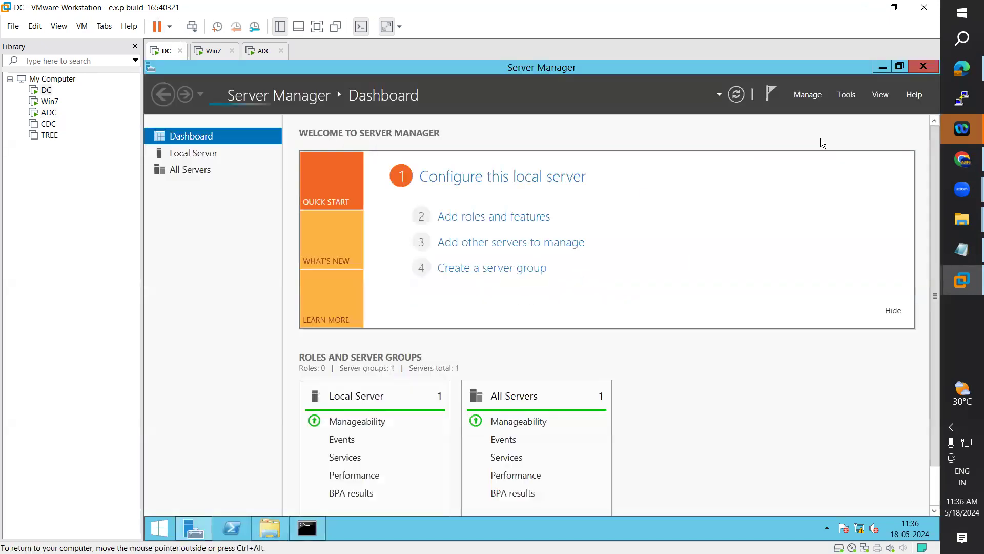
left_click(310, 528)
key("Up")
key("Return")
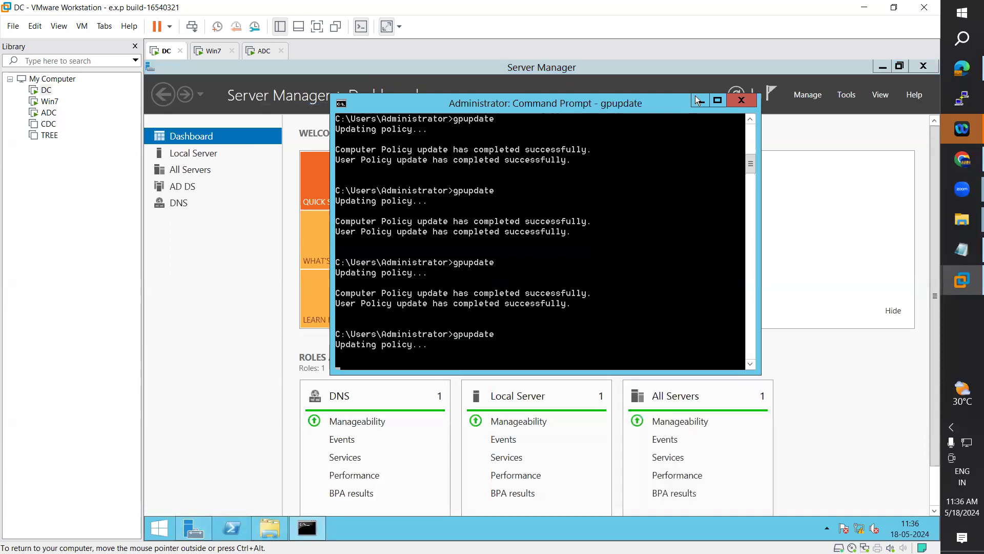
left_click(698, 100)
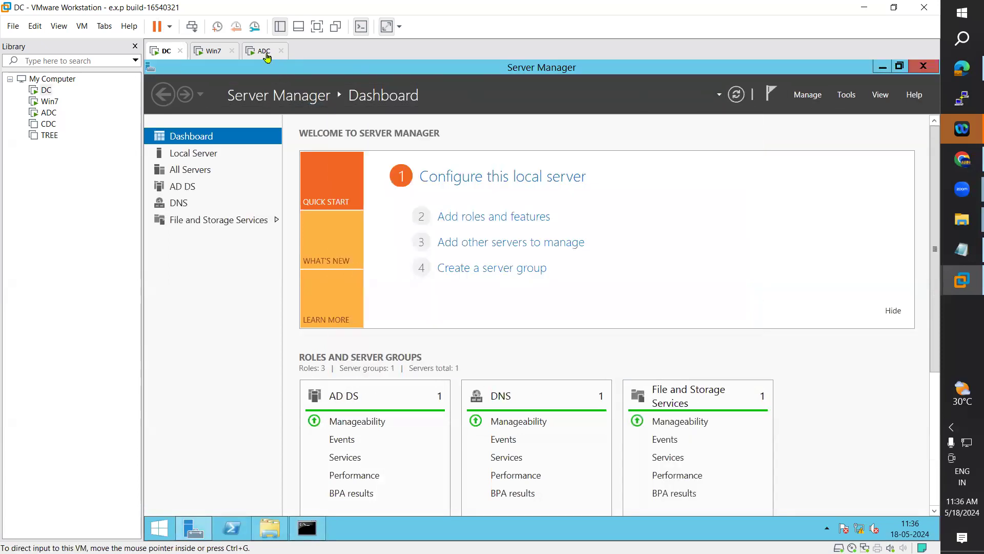
left_click(266, 56)
left_click(574, 230)
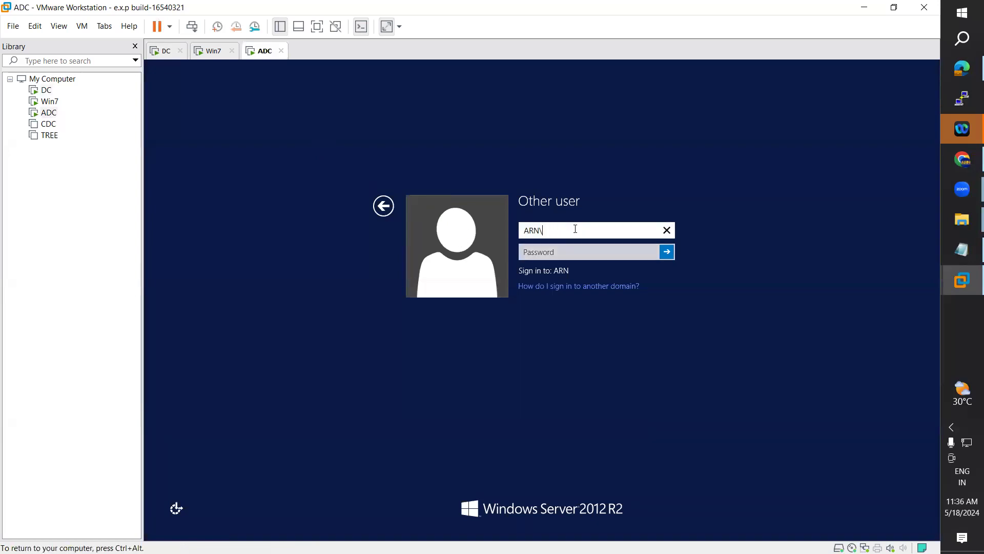
Step: Sign in to ADC as the ARN\ARN domain user with its password
type("ARN")
key("Tab")
type("•••")
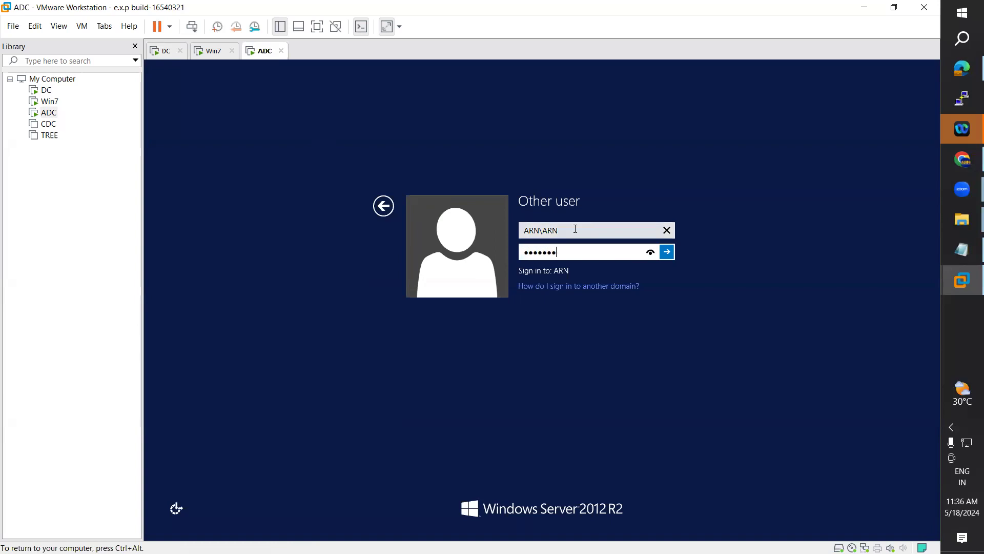
type("••••••")
key("Return")
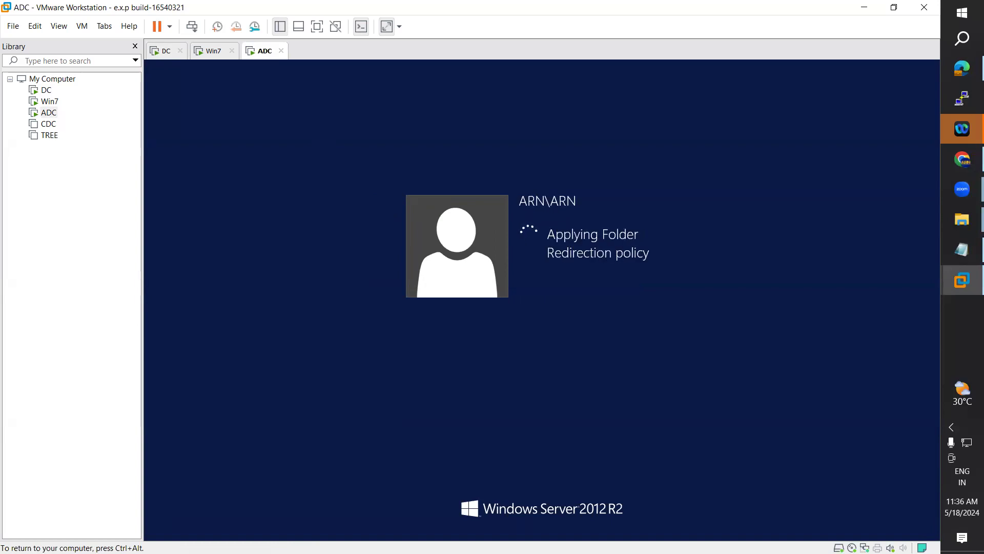
key("ctrl+alt")
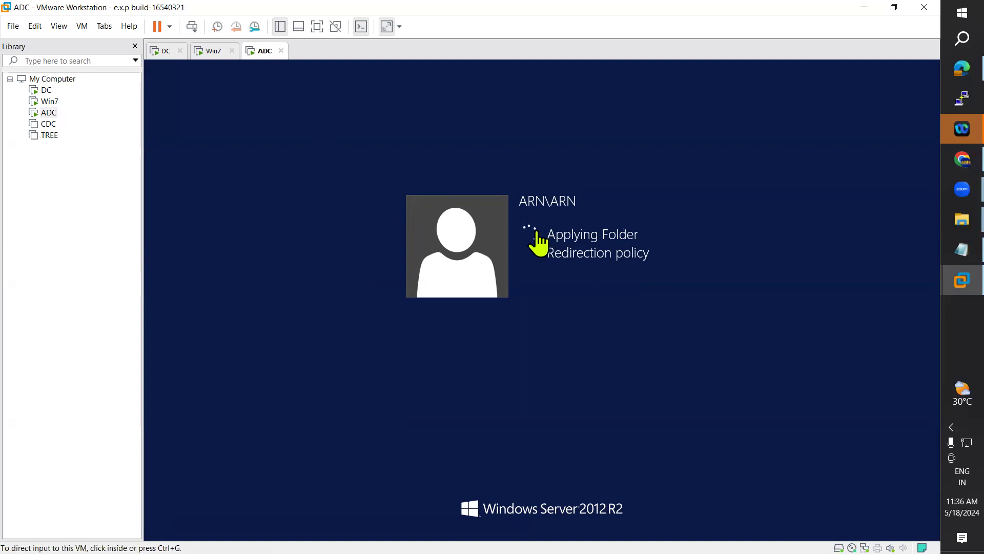
Step: Launch Active Directory Users and Computers from Server Manager Tools on DC
left_click(162, 51)
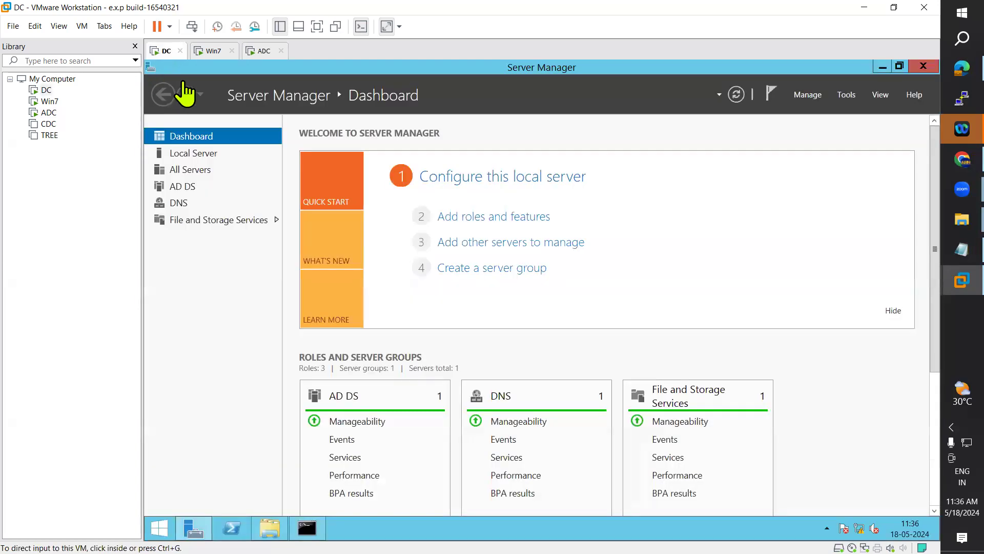
left_click(848, 93)
left_click(834, 168)
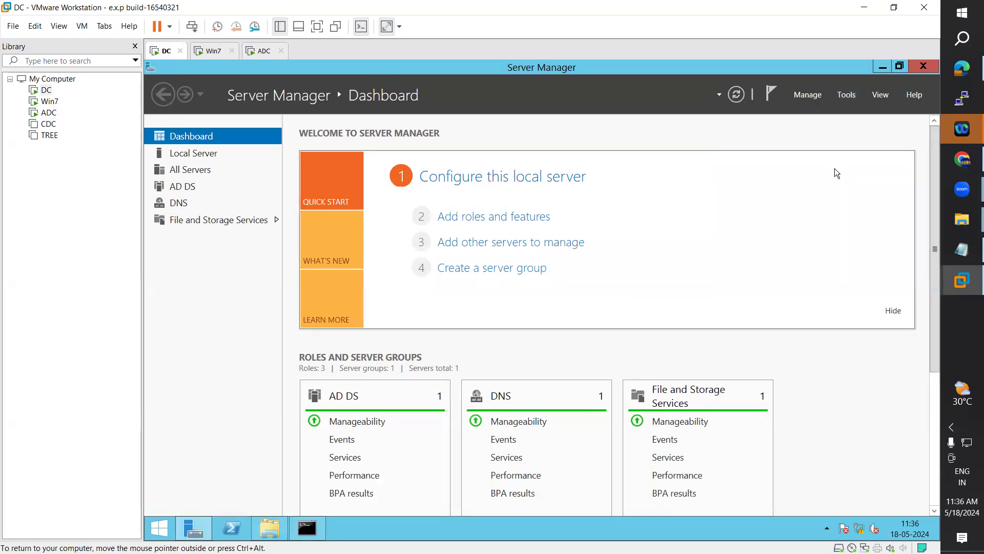
Step: Sign the user out of ADC and bring up the sign-in user selection screen
left_click(263, 51)
left_click(542, 302)
left_click(164, 524)
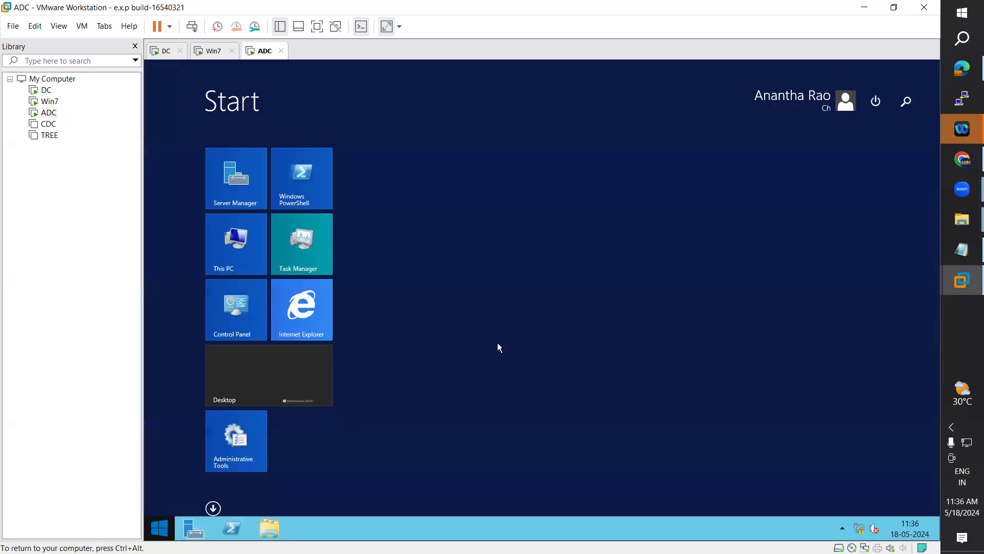
left_click(803, 98)
left_click(771, 155)
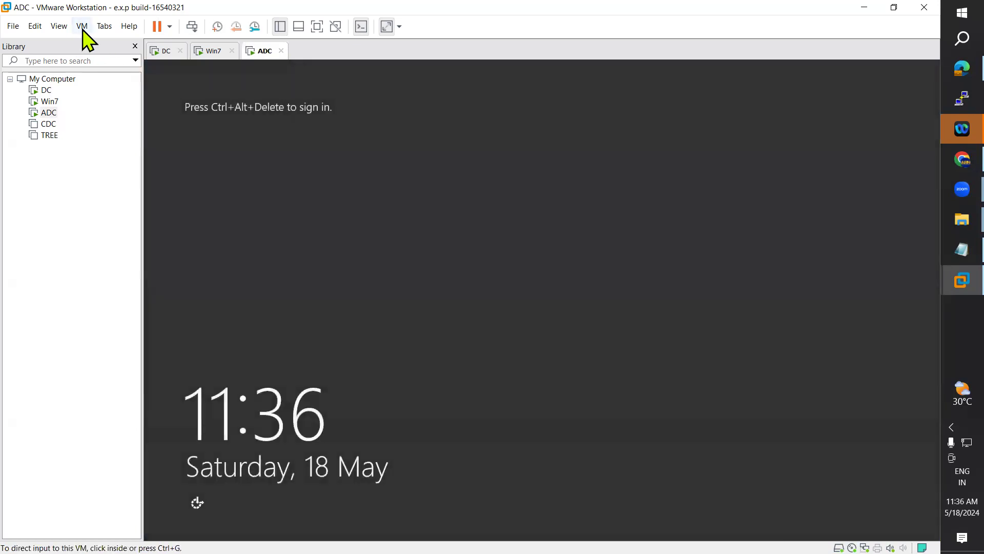
left_click(82, 26)
left_click(115, 84)
Step: Sign in to ADC as another domain user, dismiss the refusal, and switch to DC
left_click(624, 257)
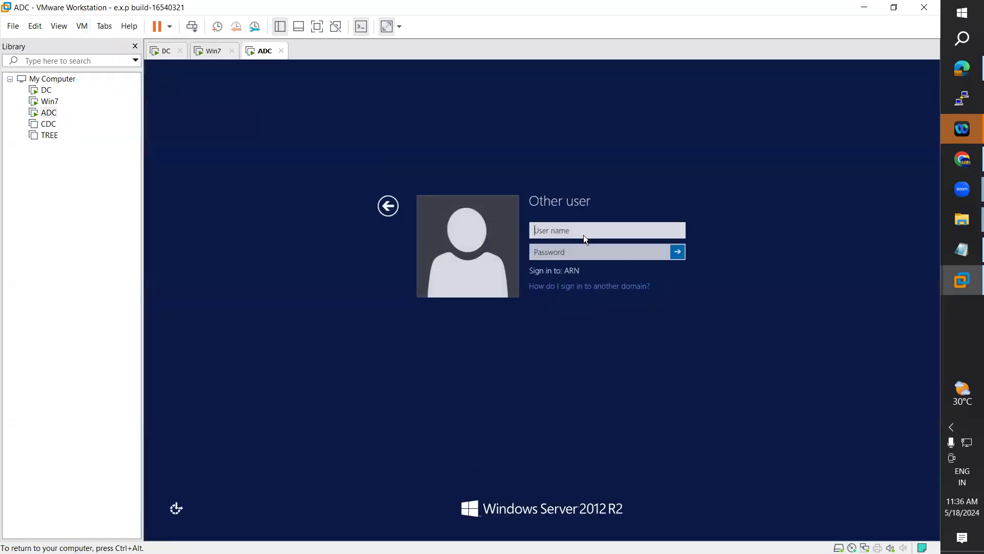
type("admin")
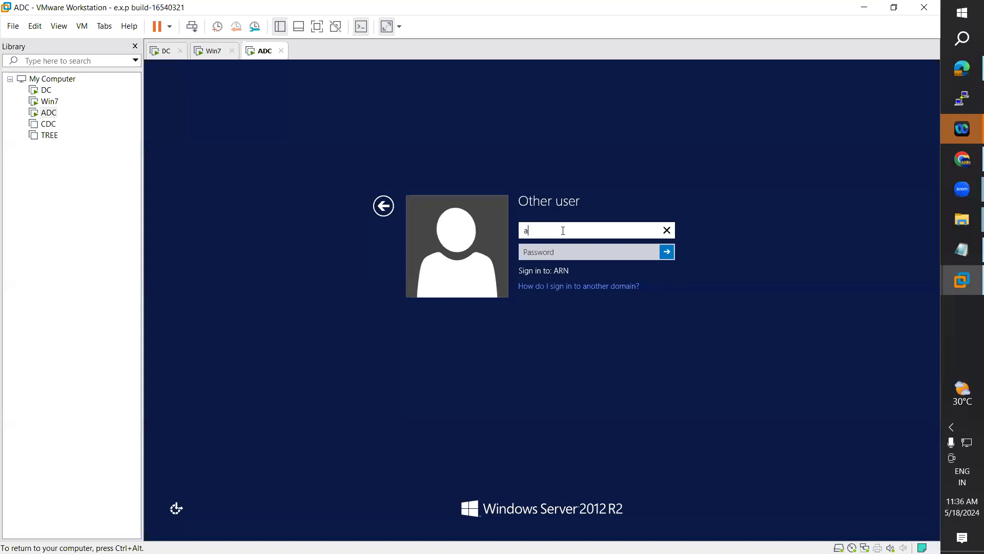
key("BackSpace")
key("BackSpace")
key("BackSpace")
key("BackSpace")
key("BackSpace")
type("ananth")
key("Tab")
type("••")
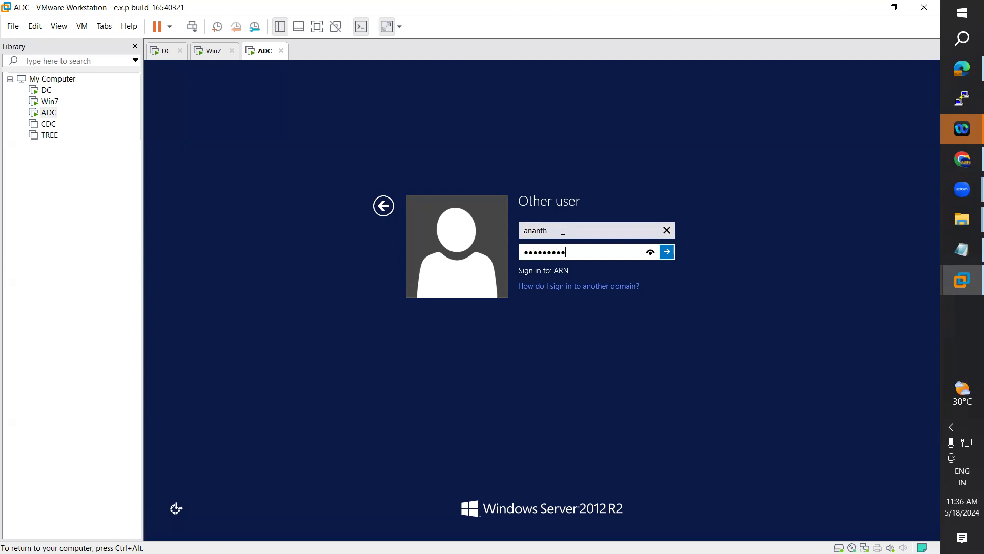
key("Return")
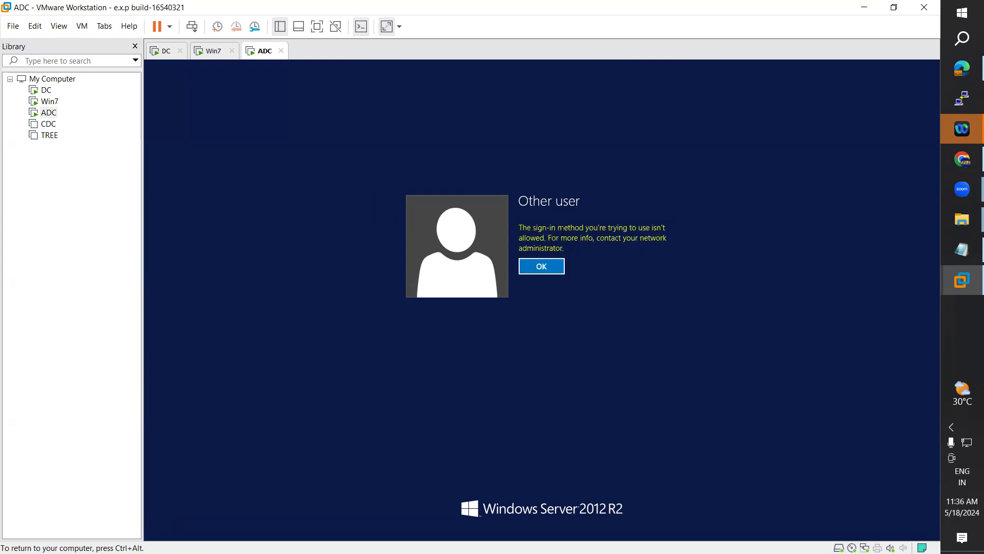
key("Return")
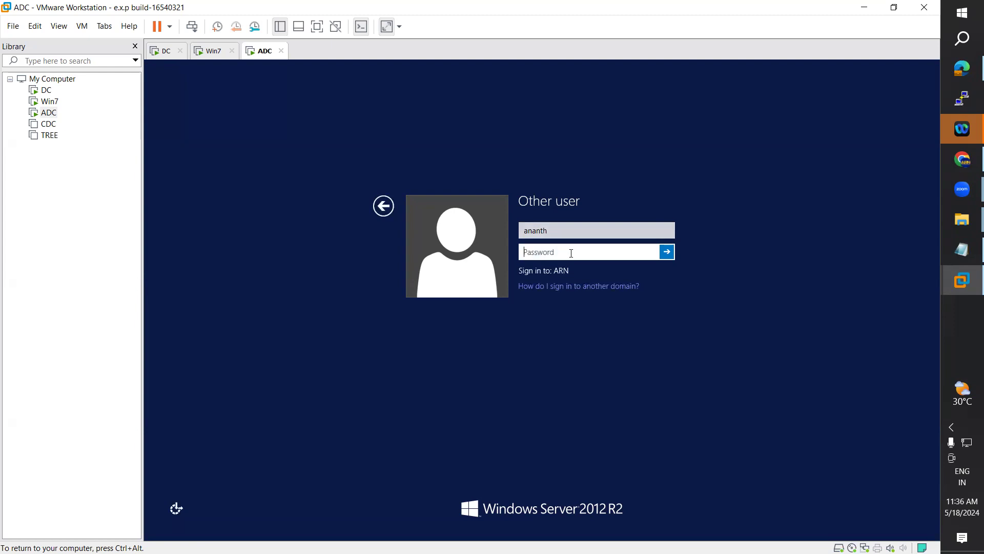
left_click(161, 51)
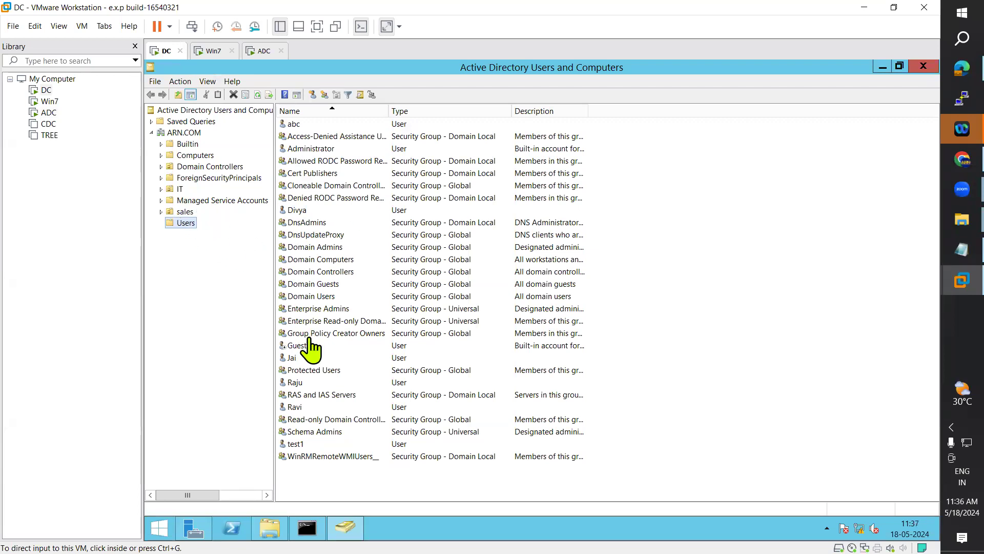
Step: Move the first user account in the sales OU into the IT OU
left_click(185, 216)
left_click(300, 127)
right_click(301, 129)
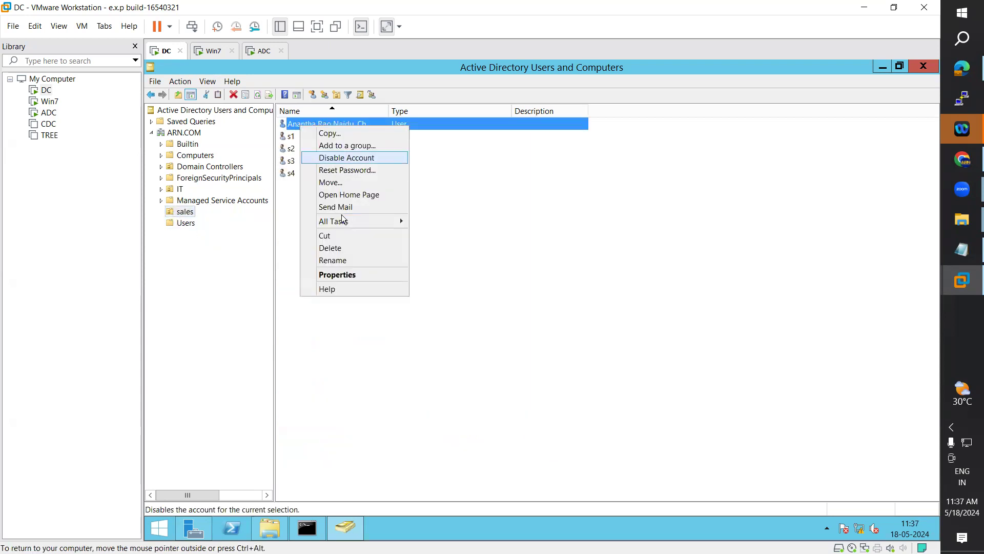
mouse_move(346, 224)
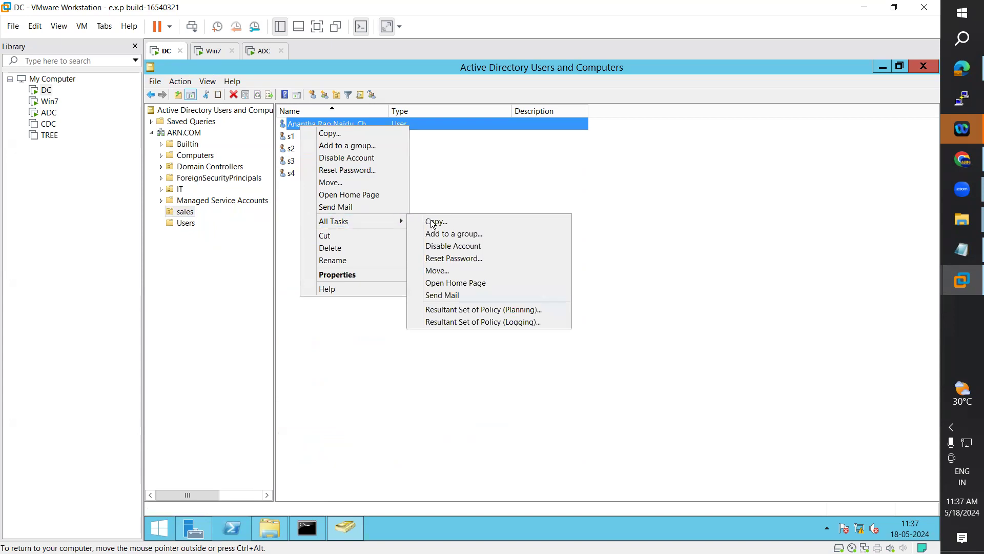
left_click(449, 271)
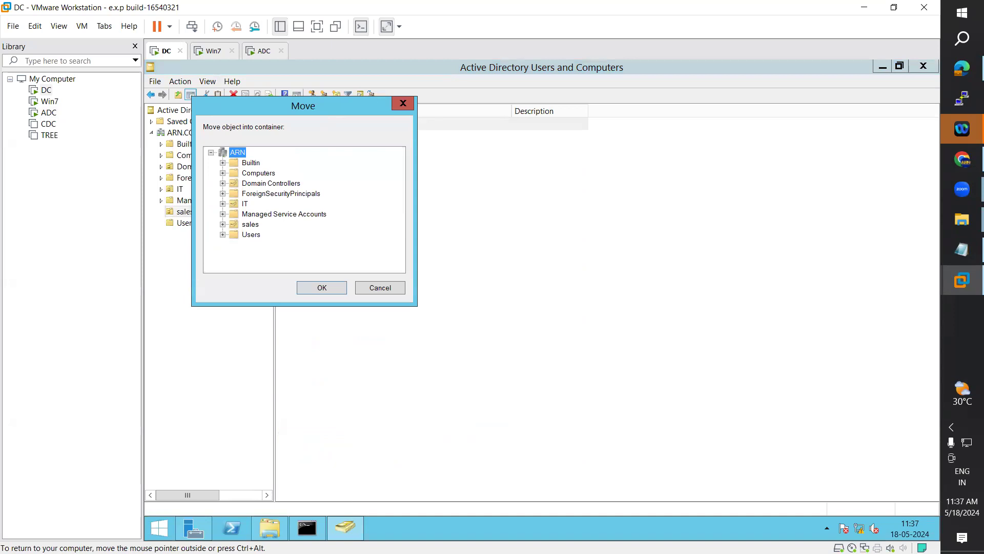
left_click_drag(312, 112, 648, 113)
left_click(585, 208)
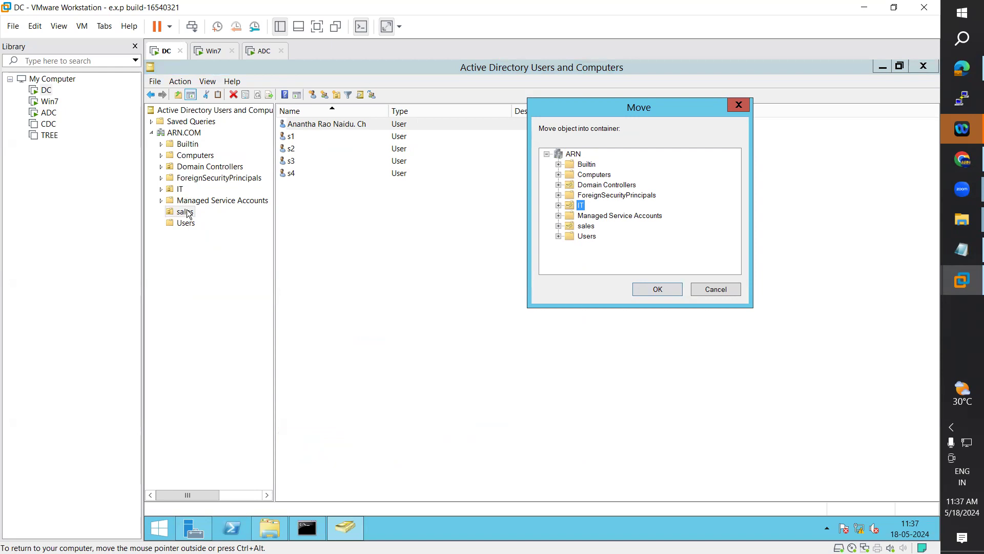
left_click(657, 289)
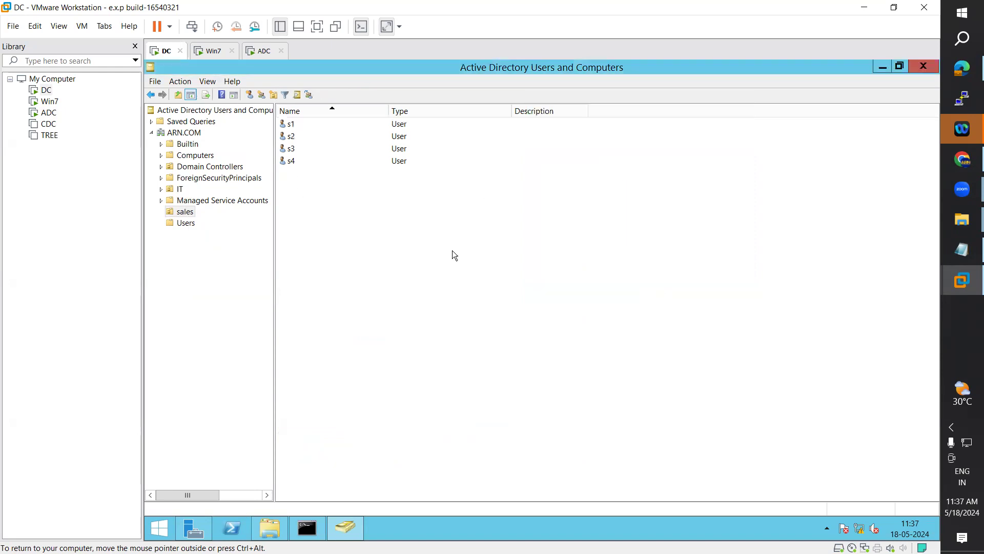
Step: Open the IT OU to confirm the moved user is there, then switch to the Win7 client
left_click(184, 189)
left_click(300, 137)
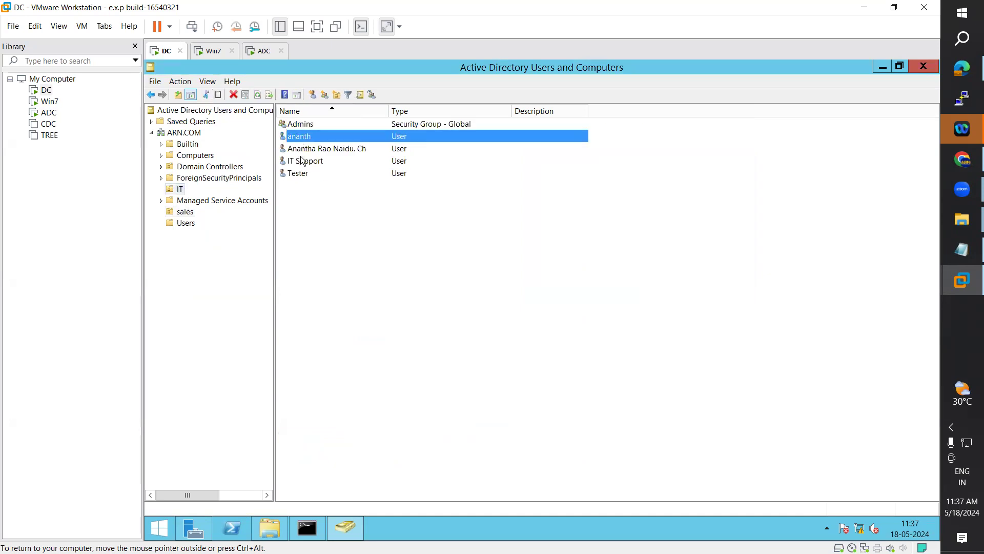
left_click(332, 150)
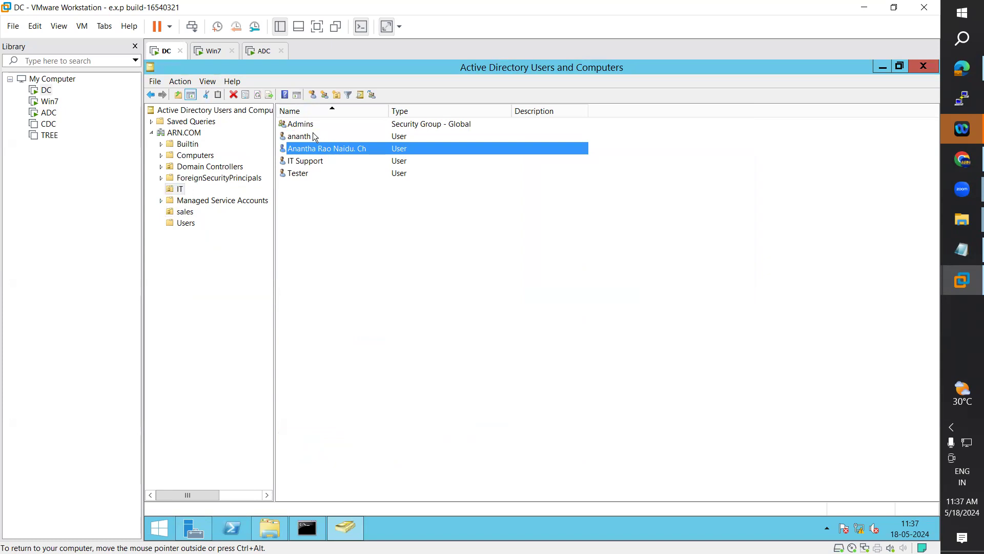
left_click(208, 52)
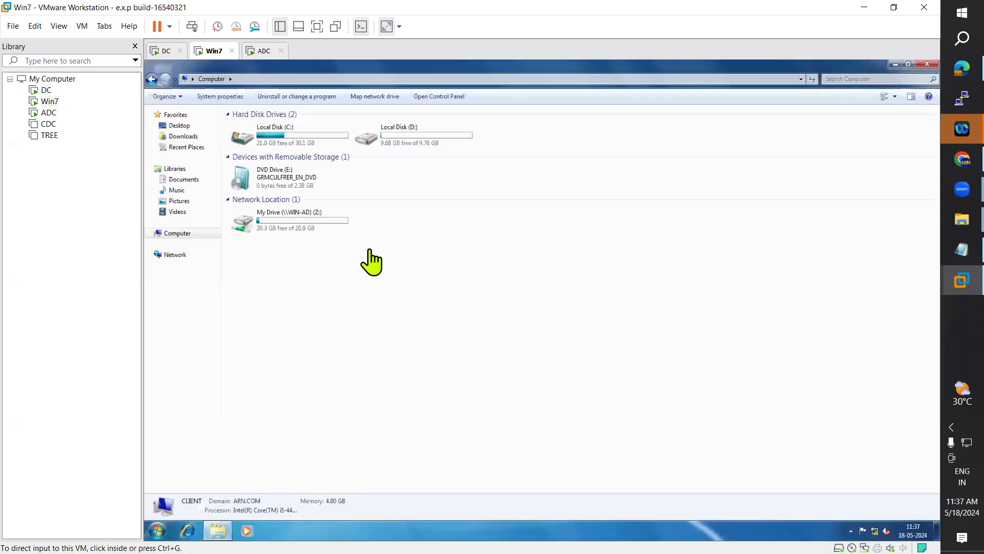
Step: Log the current user off the Win7 client
left_click(158, 531)
left_click(317, 504)
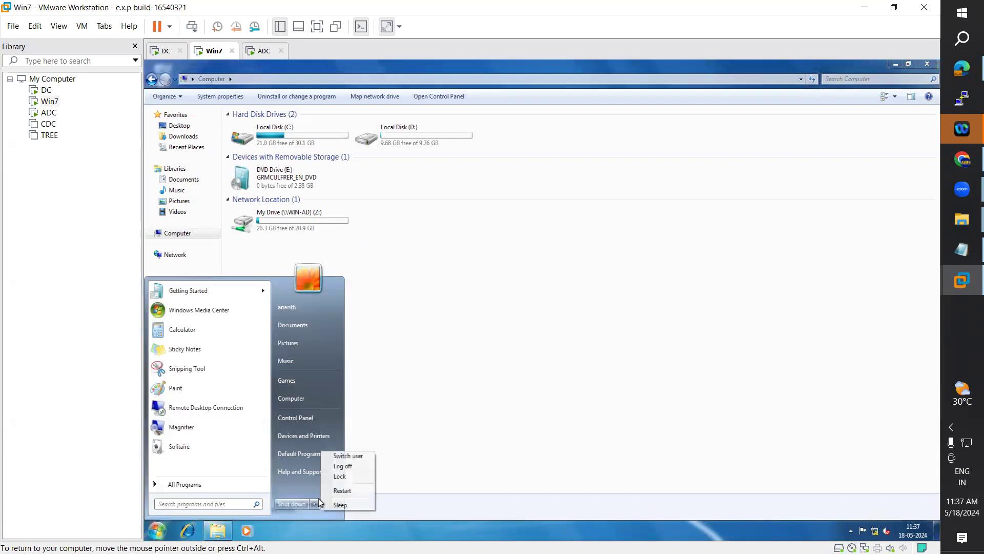
left_click(346, 466)
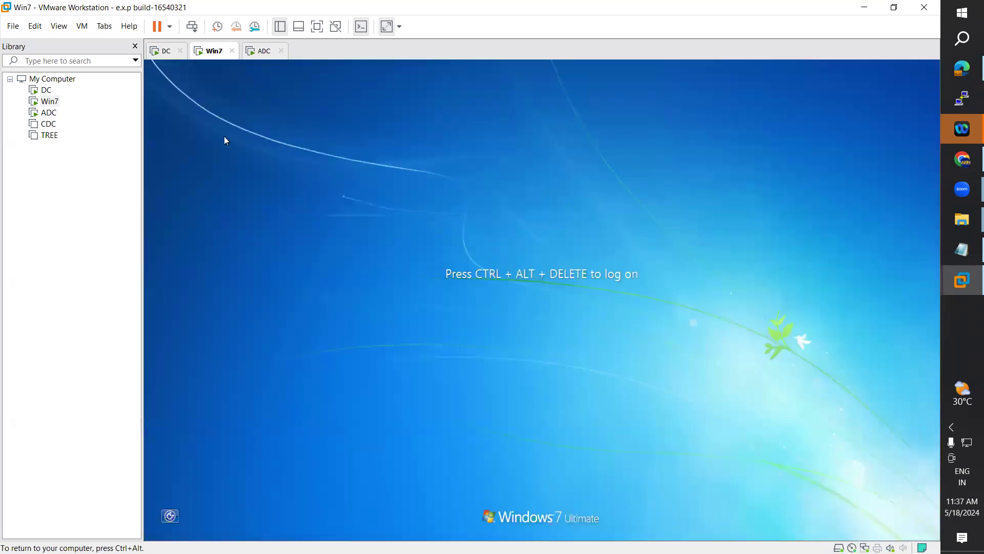
Step: Log back on to Win7 as another domain user via Send Ctrl+Alt+Del and Other User
left_click(84, 26)
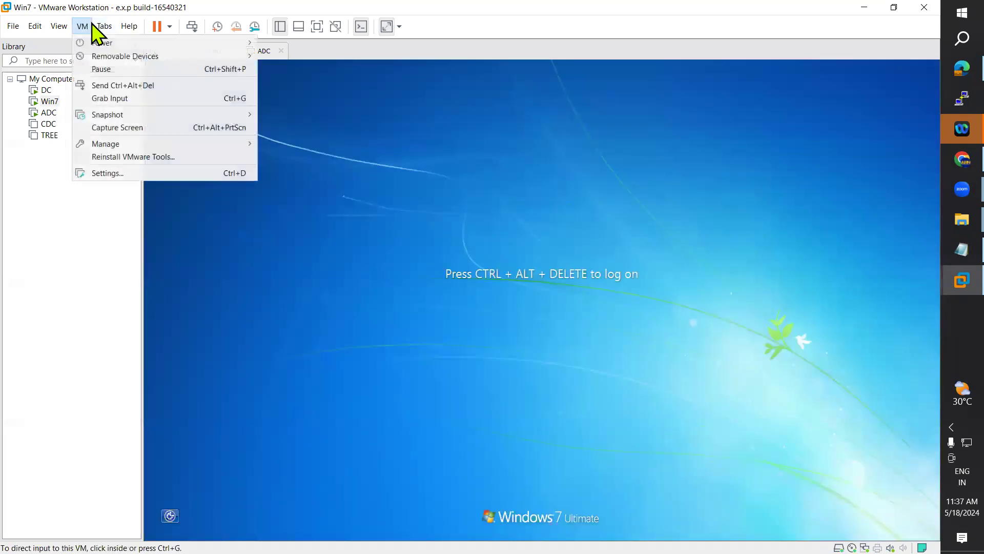
left_click(133, 90)
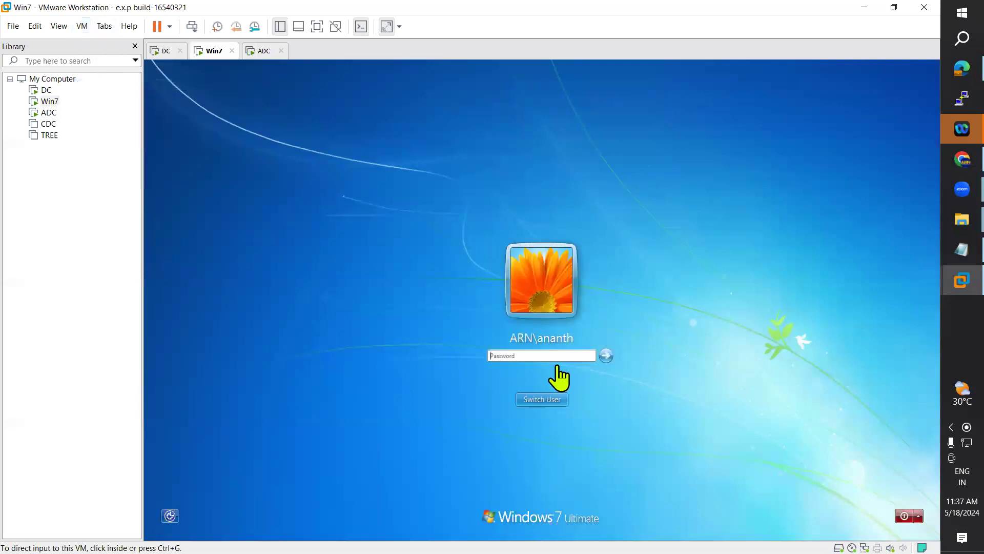
left_click(537, 402)
left_click(589, 348)
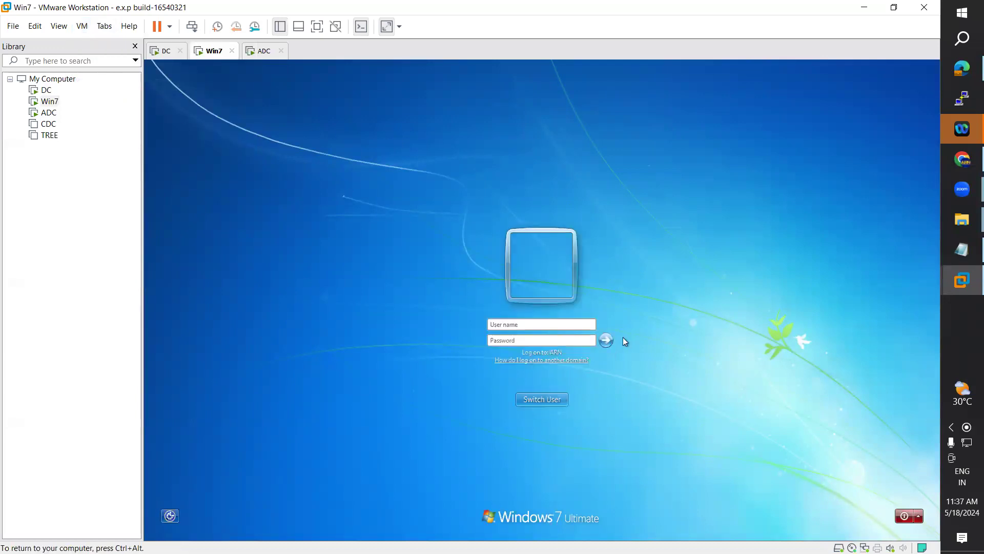
type("a")
key("BackSpace")
key("BackSpace")
key("BackSpace")
type("ARN")
key("Tab")
type("P")
key("Return")
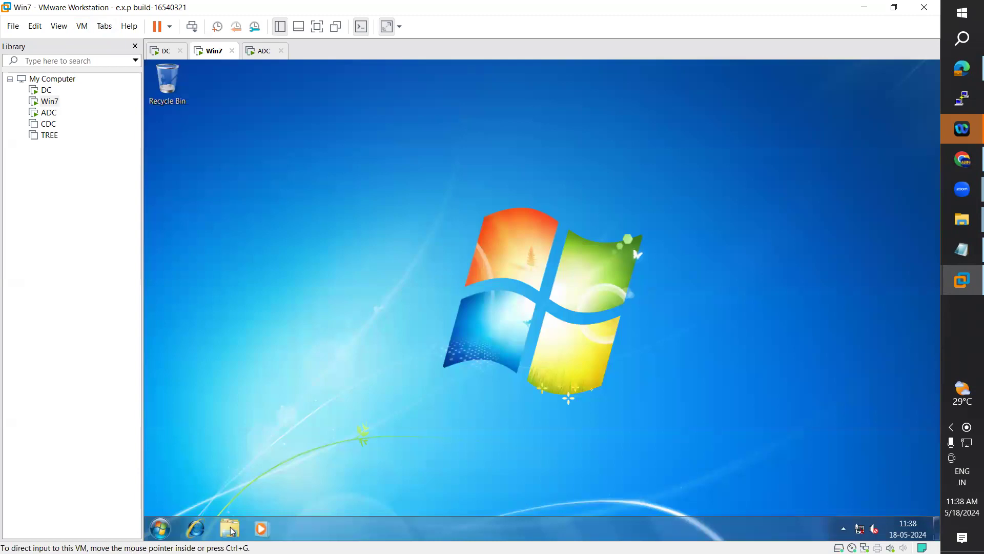
Step: Open a maximized Explorer and the Computer window showing the data (\\win-ad) (Q:) drive
left_click(230, 528)
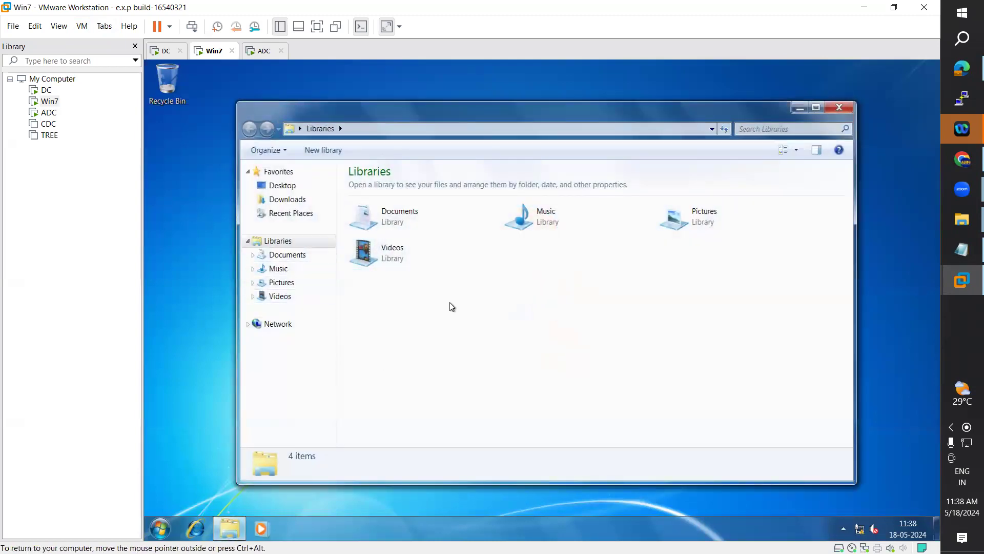
left_click(815, 109)
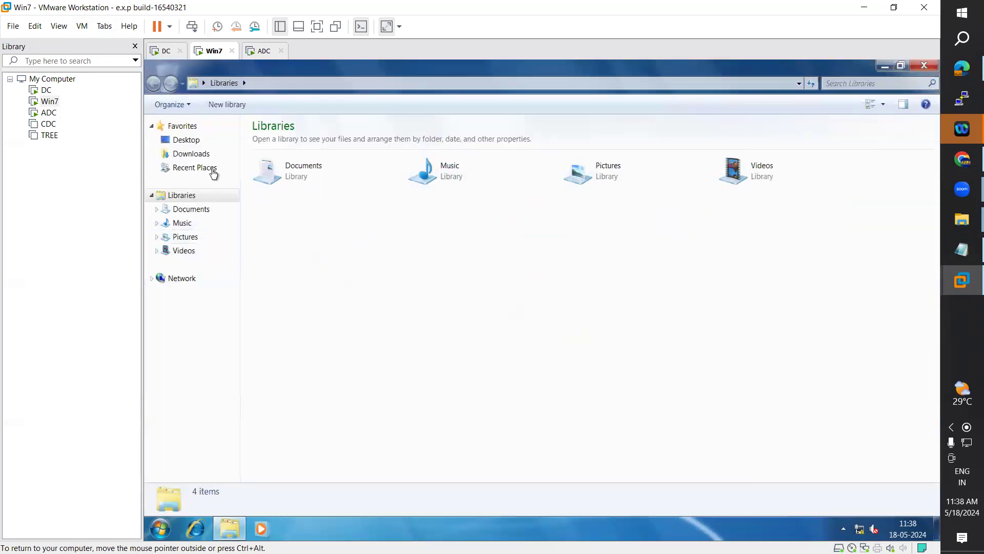
left_click(154, 279)
left_click(340, 258)
key("super+e")
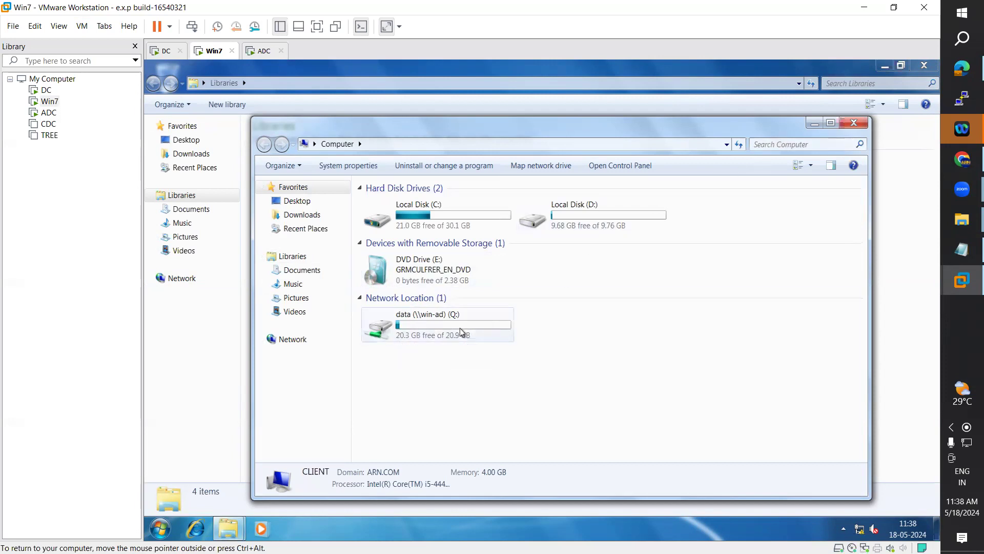
Step: Disconnect the data (\\win-ad) (Q:) network drive from Computer and close the Explorer windows
left_click(854, 123)
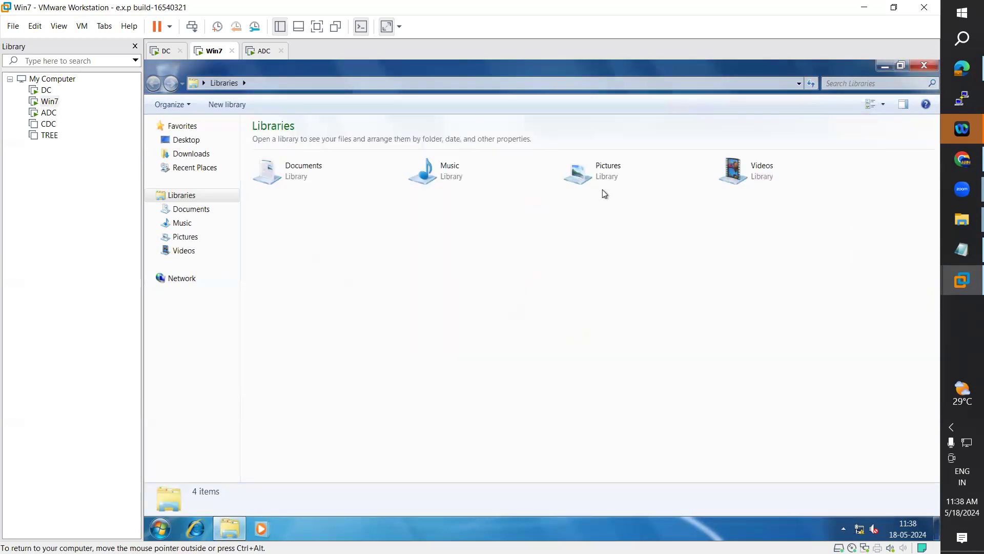
left_click(921, 67)
left_click(160, 529)
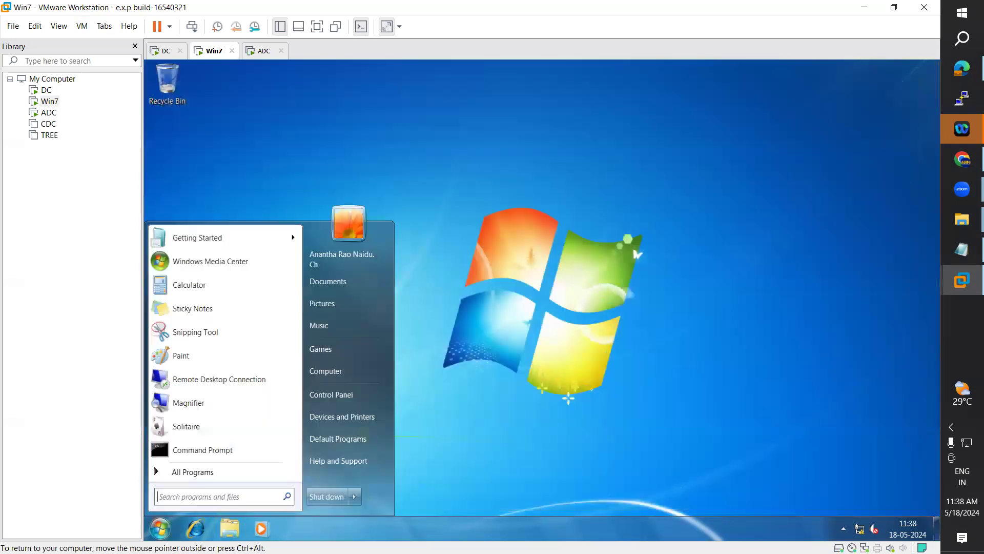
left_click(340, 372)
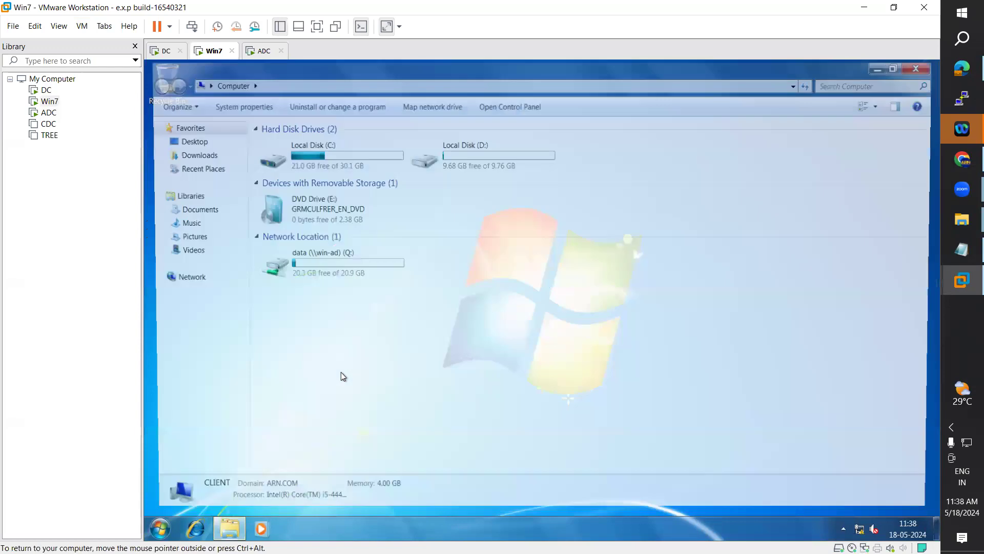
left_click(327, 266)
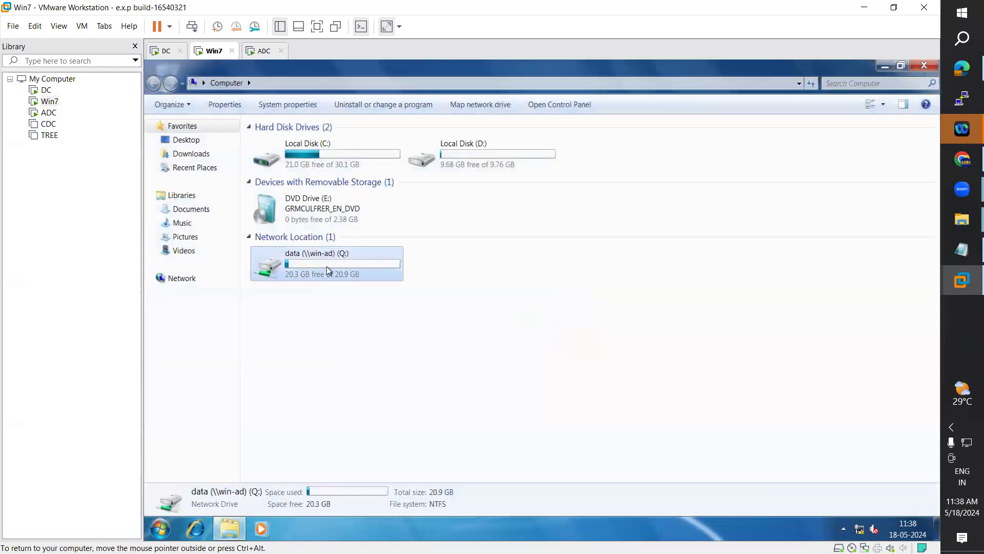
right_click(327, 267)
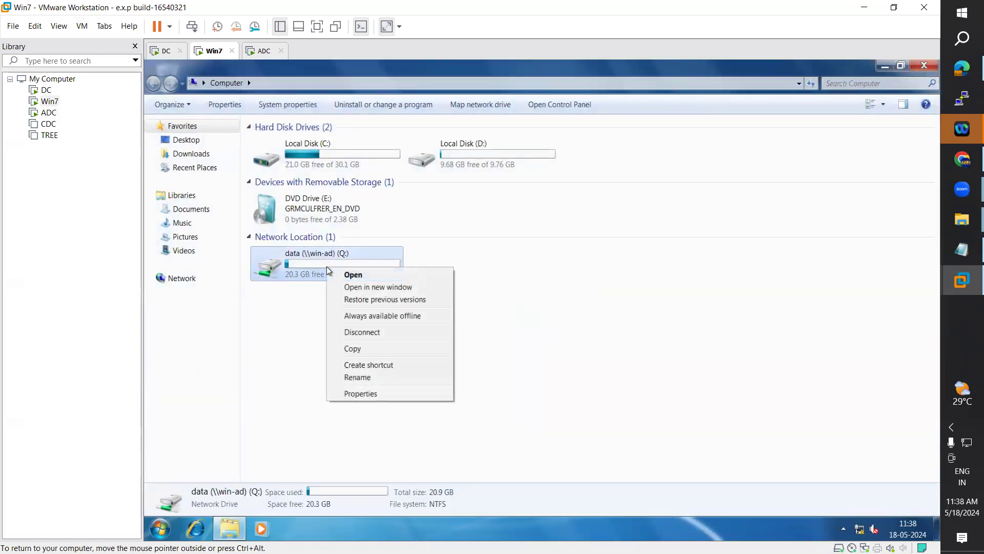
left_click(374, 334)
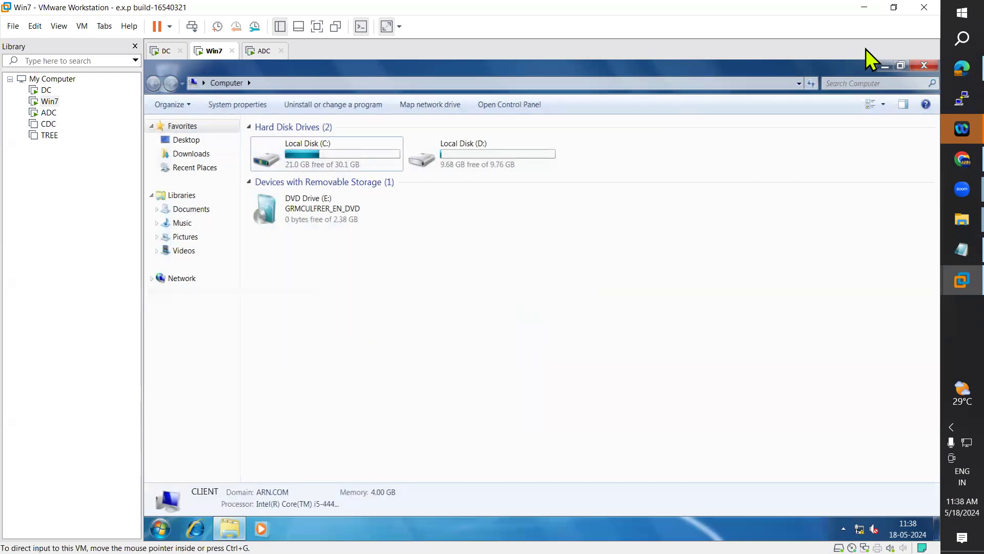
left_click(925, 66)
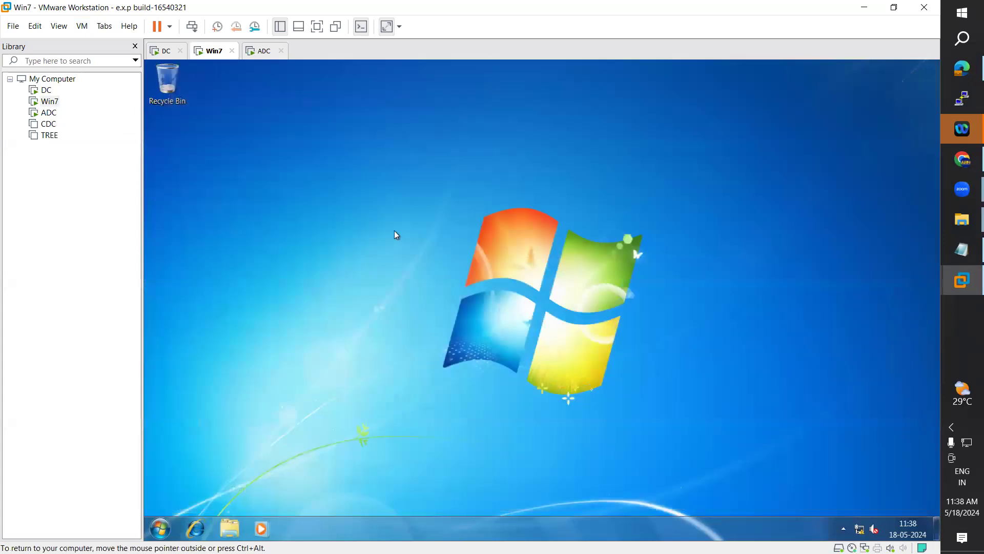
Step: Refresh the Win7 desktop and launch Command Prompt from the Start menu
right_click(395, 235)
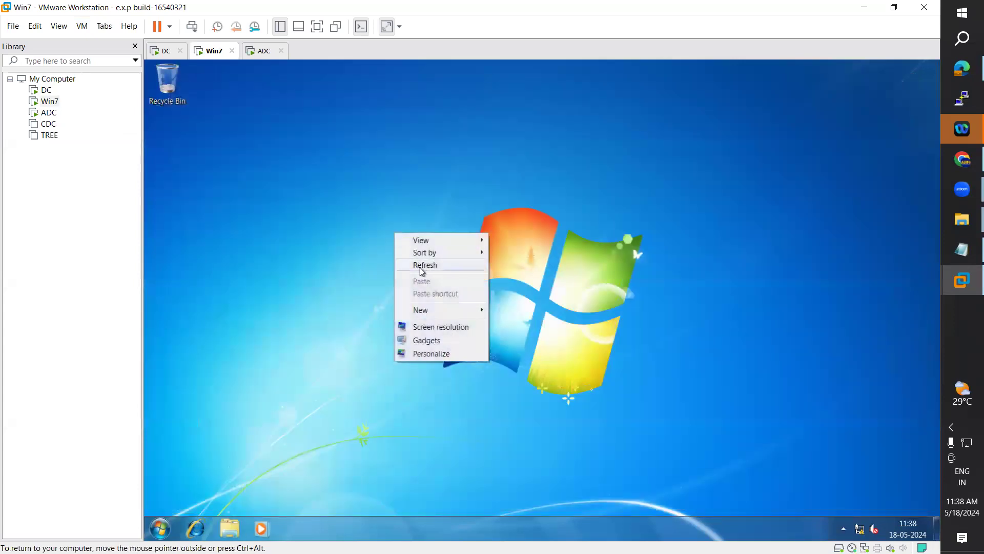
left_click(422, 266)
left_click(160, 528)
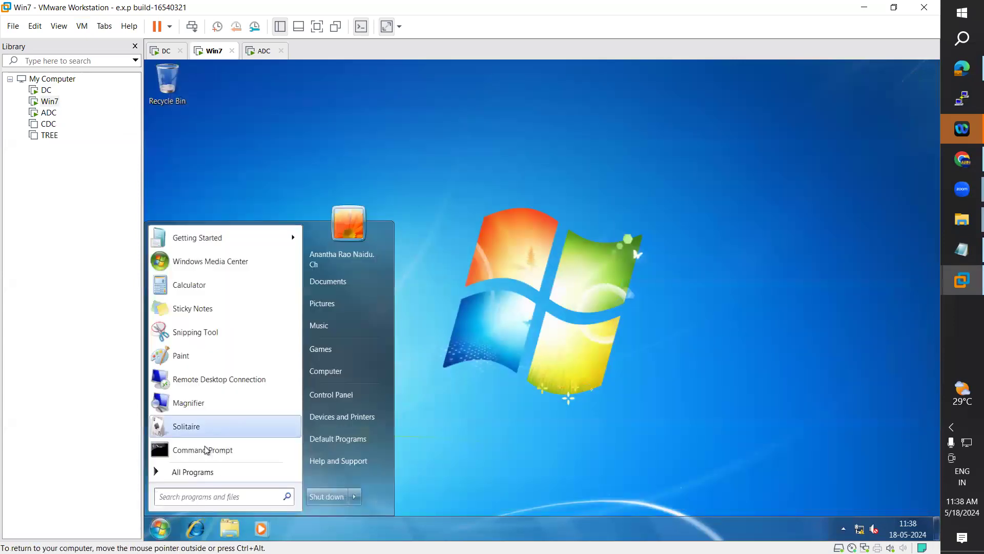
left_click(206, 450)
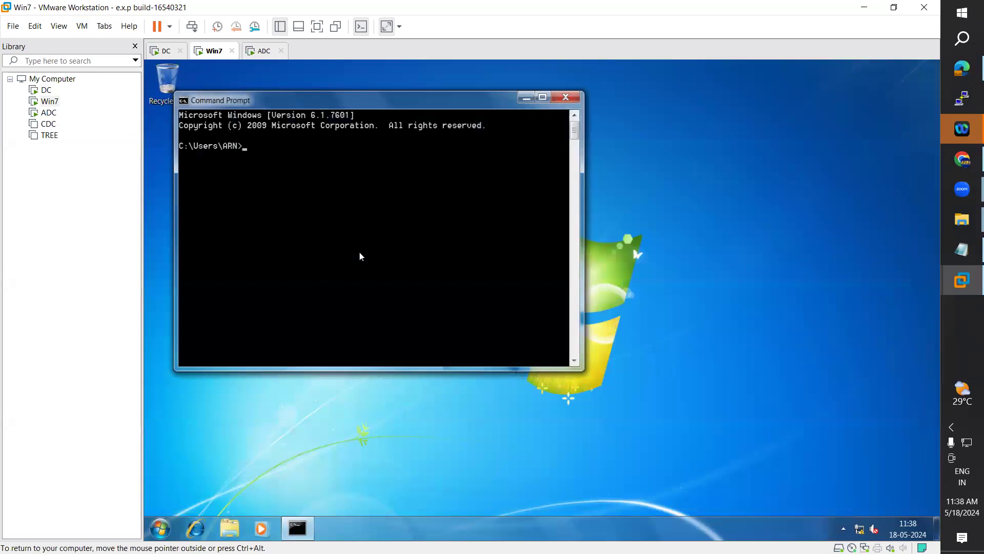
Step: Run gpupdate on Win7 and bring up the ADC sign-in screen while it runs
type("gpupdate")
key("Return")
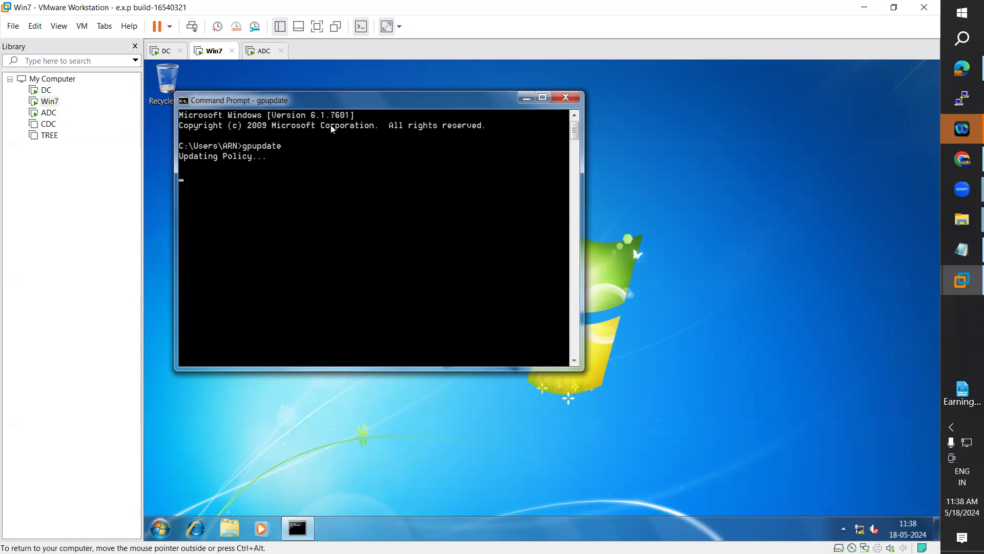
left_click(263, 51)
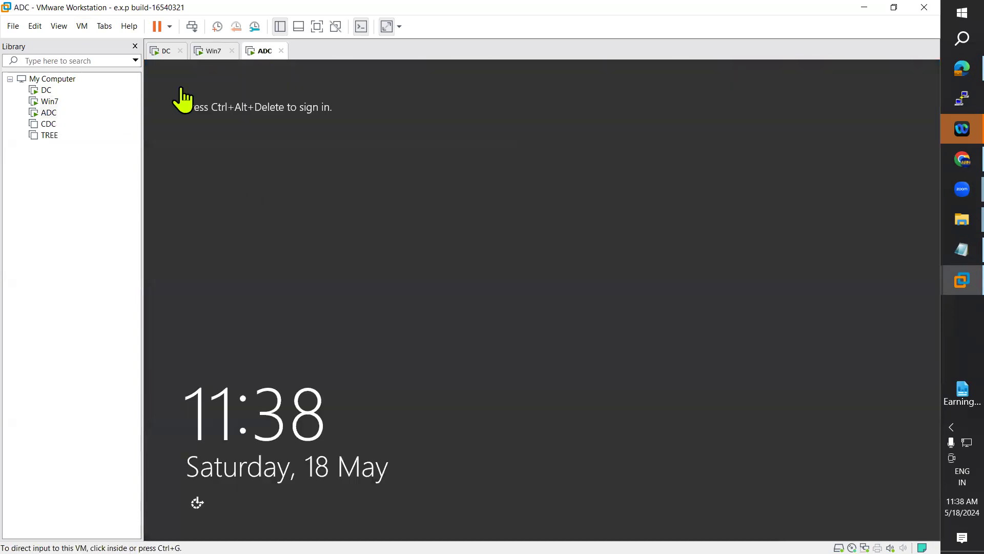
left_click(82, 26)
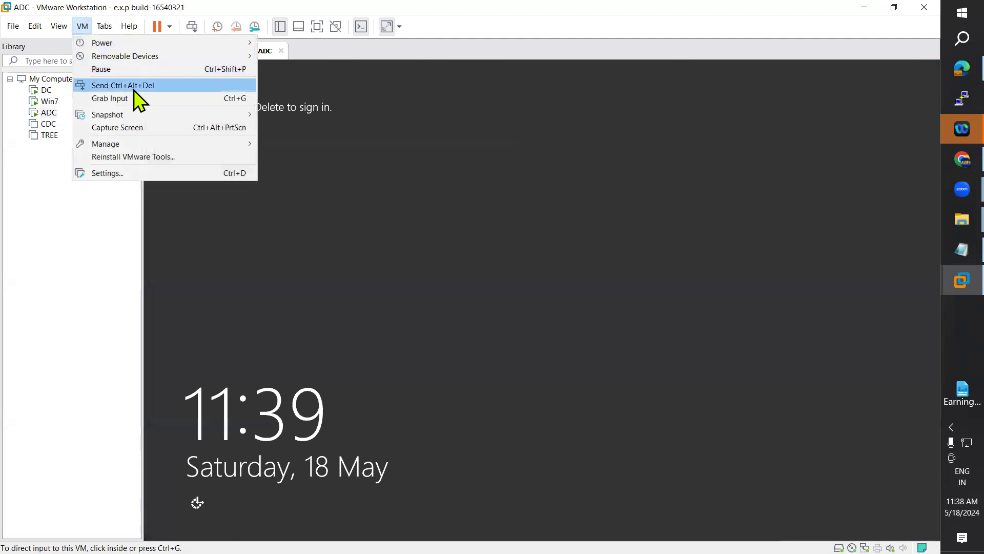
left_click(134, 91)
left_click(219, 53)
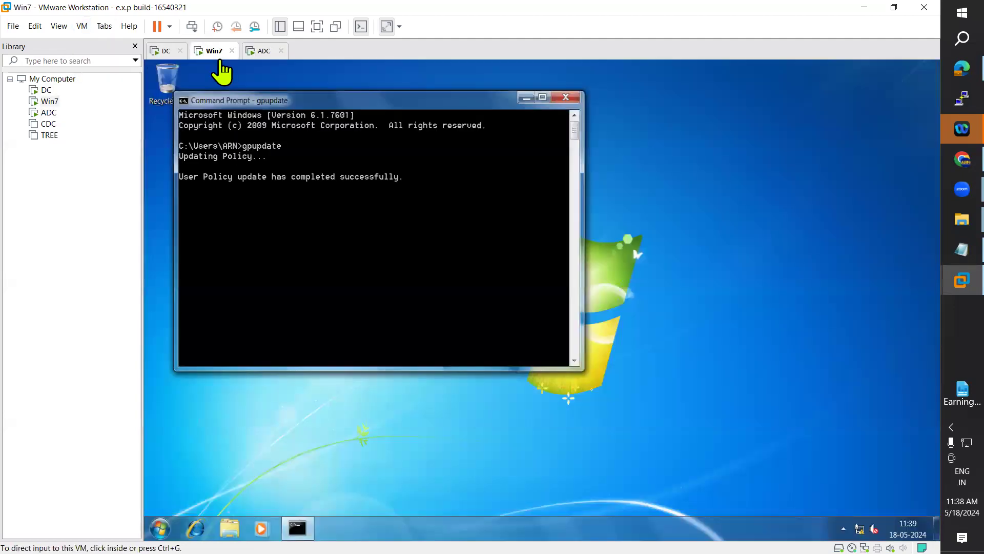
Step: Attempt a domain-user sign-in on ADC, dismiss the not-allowed error, and open Explorer on Win7
left_click(261, 50)
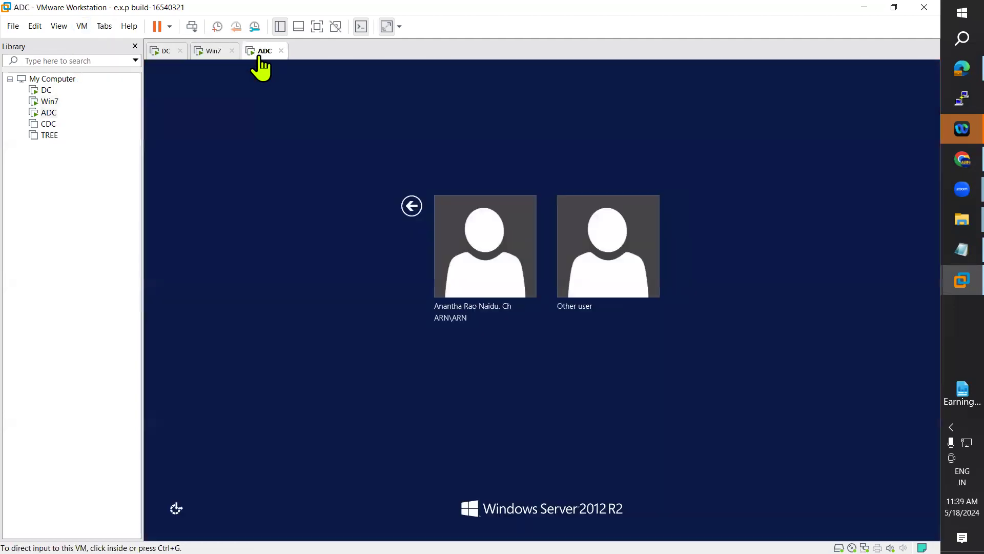
left_click(594, 271)
type("ananth")
key("Tab")
type("•••••••••")
key("Return")
key("Return")
left_click(210, 52)
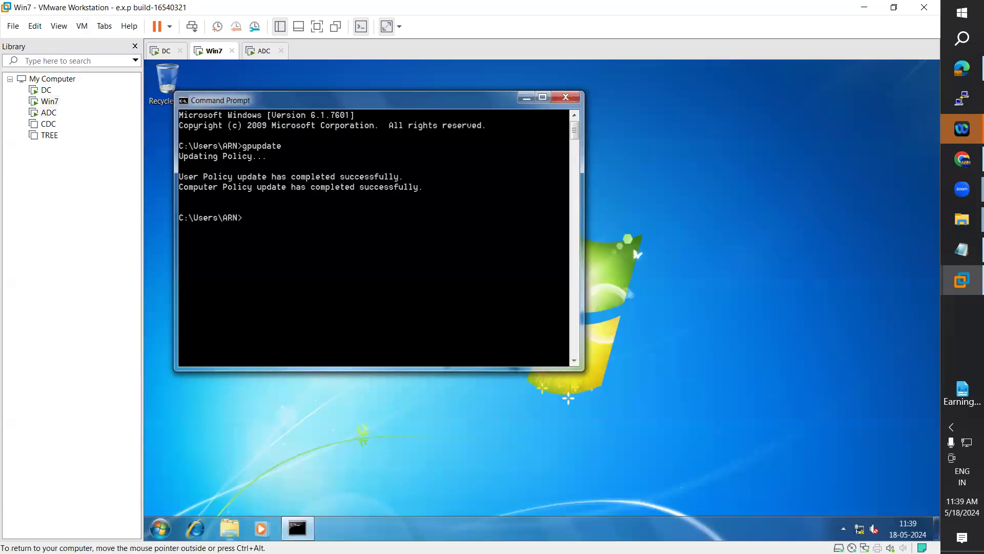
left_click(229, 528)
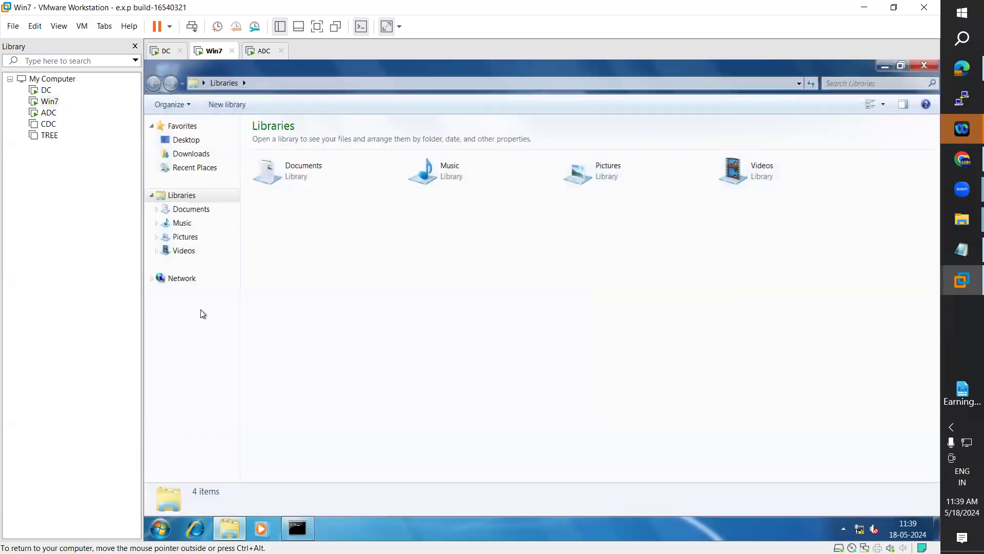
Step: Open Computer on Win7 and refresh the drive list twice
left_click(160, 528)
left_click(321, 368)
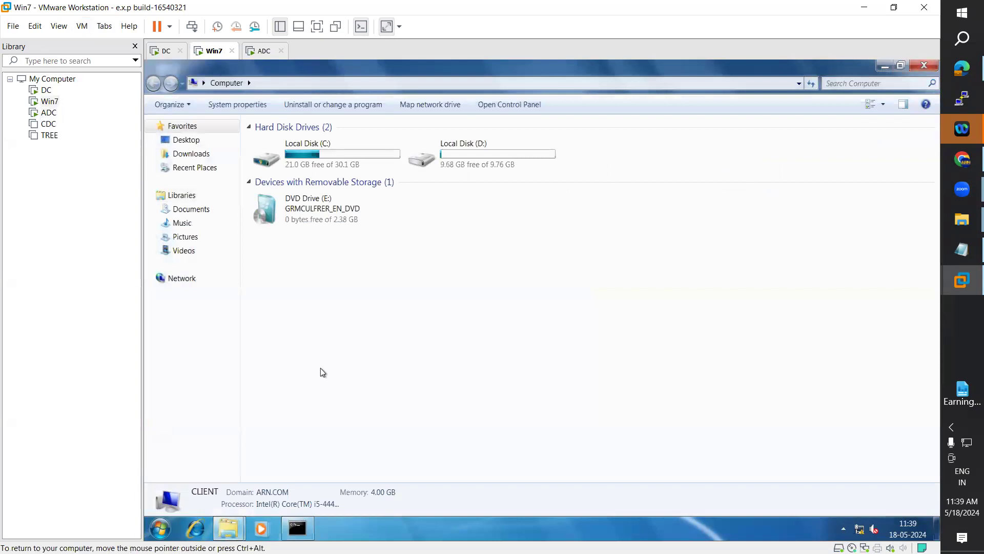
left_click(812, 84)
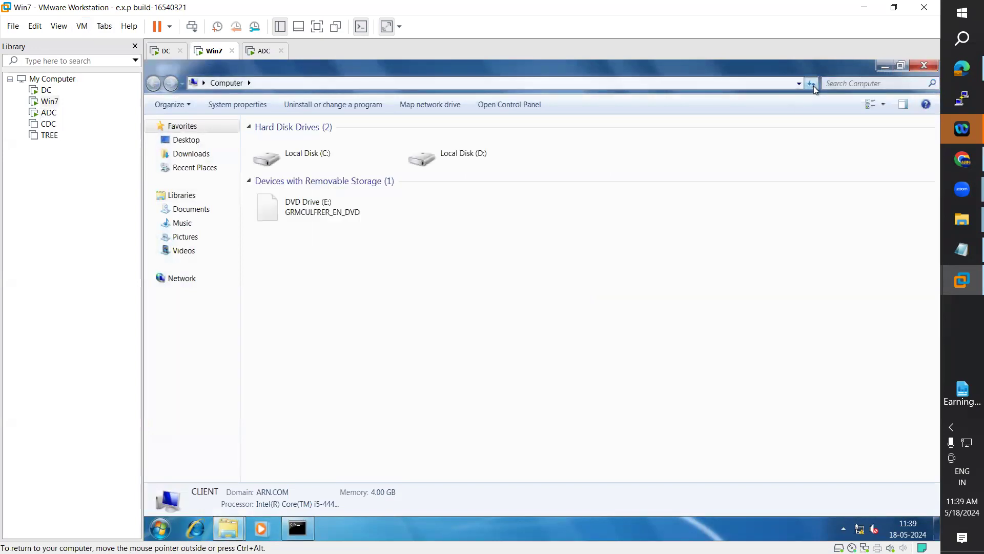
left_click(812, 85)
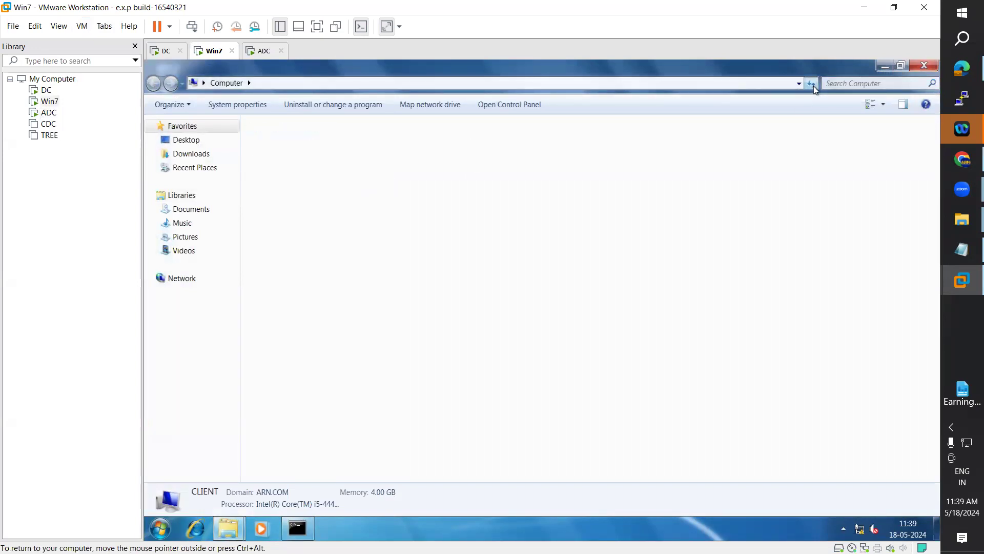
Step: Log the domain user off Win7 and log back on via Send Ctrl+Alt+Del with the password
left_click(160, 528)
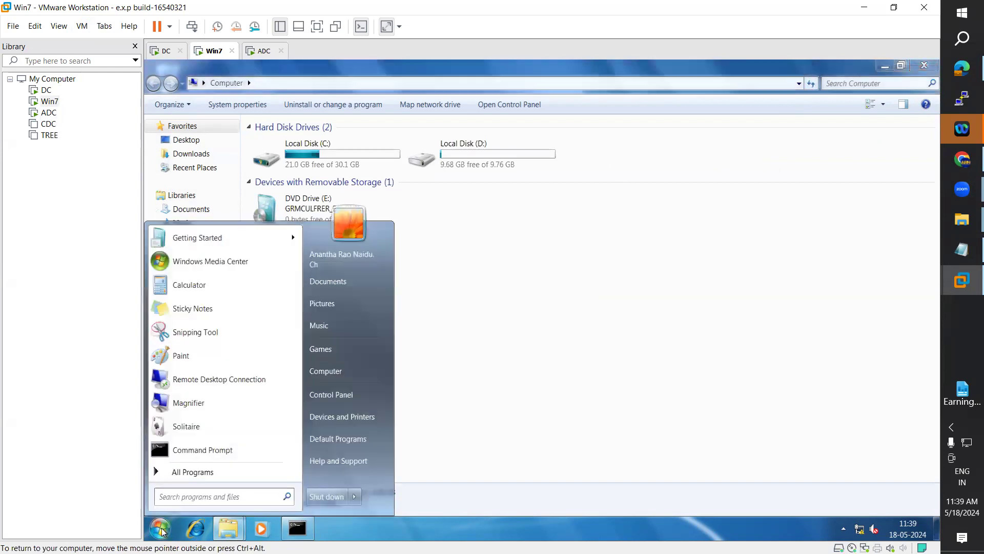
mouse_move(354, 496)
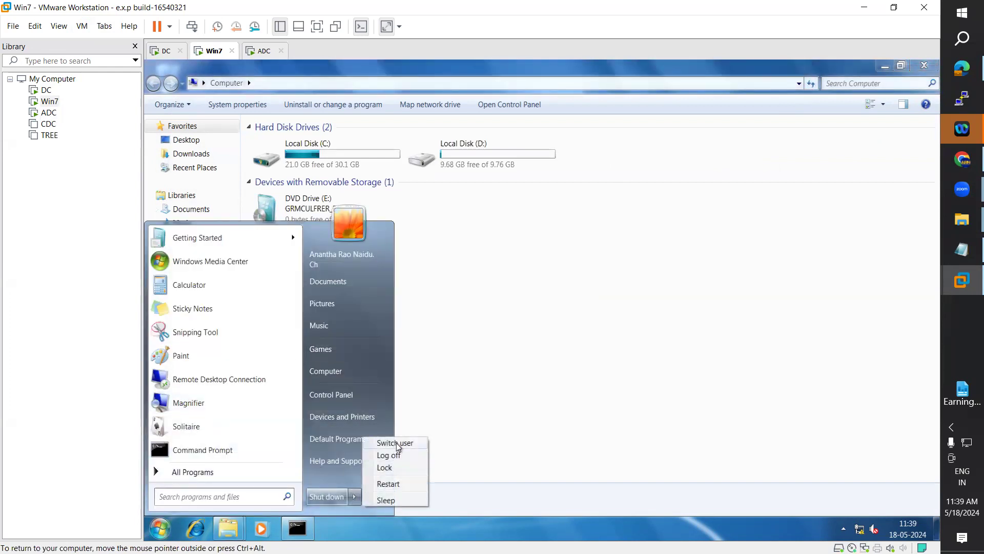
left_click(398, 457)
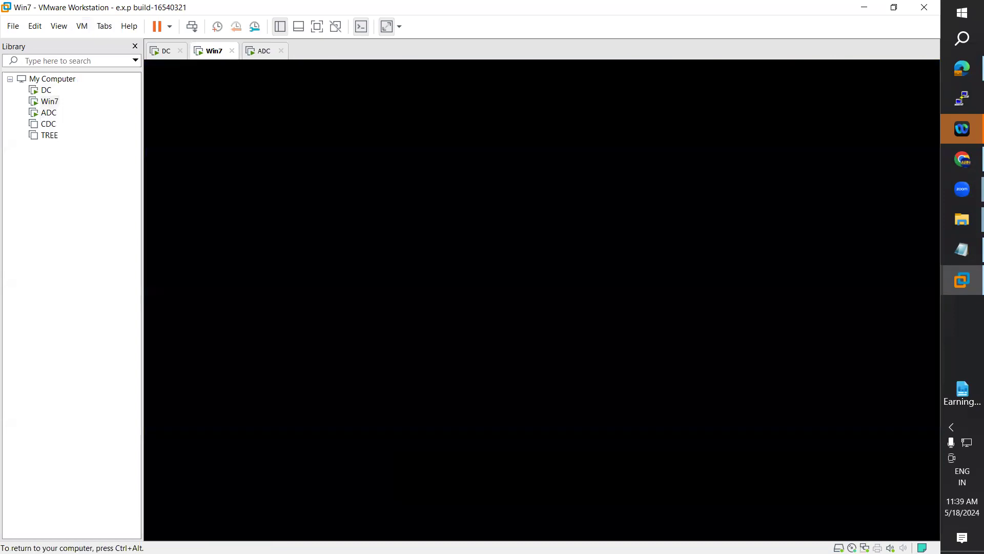
key("ctrl+alt")
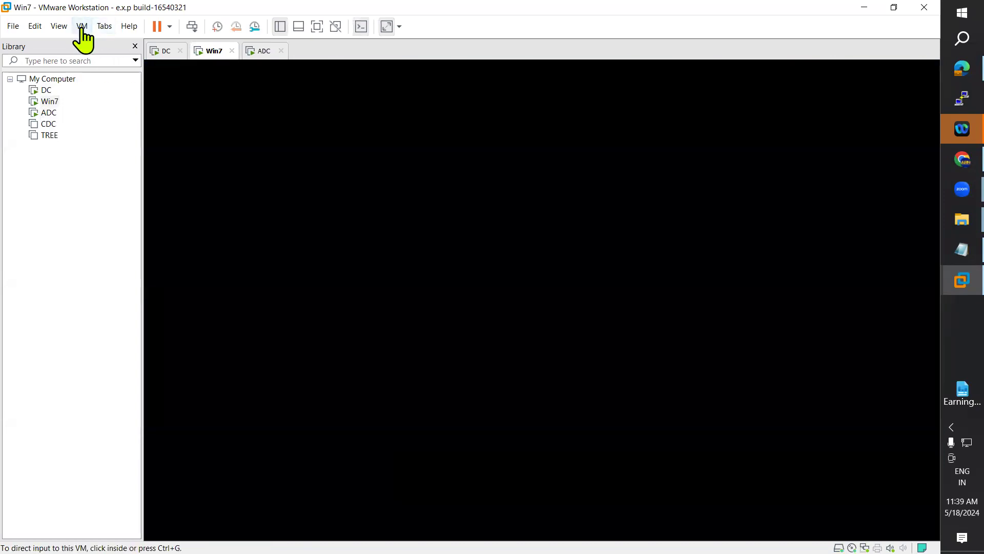
left_click(81, 27)
left_click(127, 86)
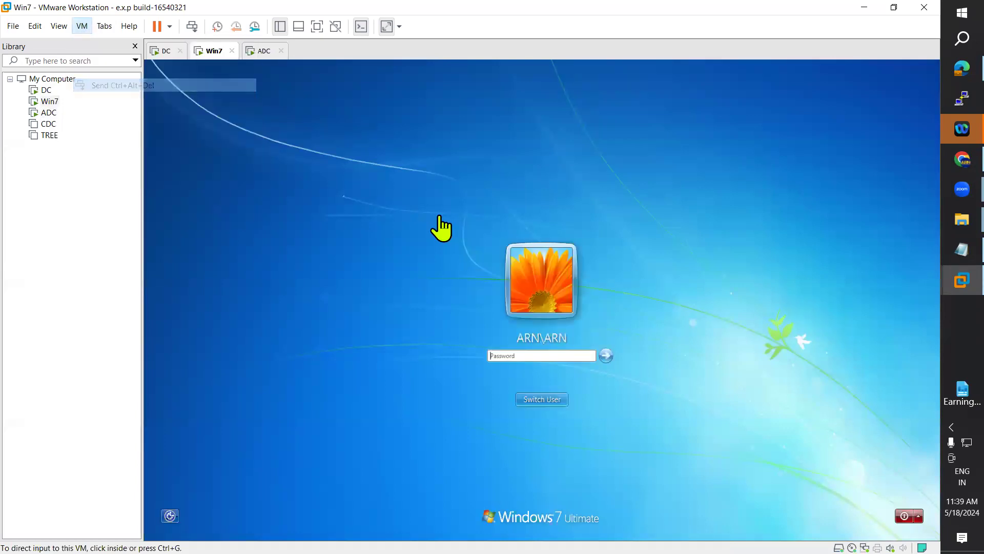
left_click(510, 355)
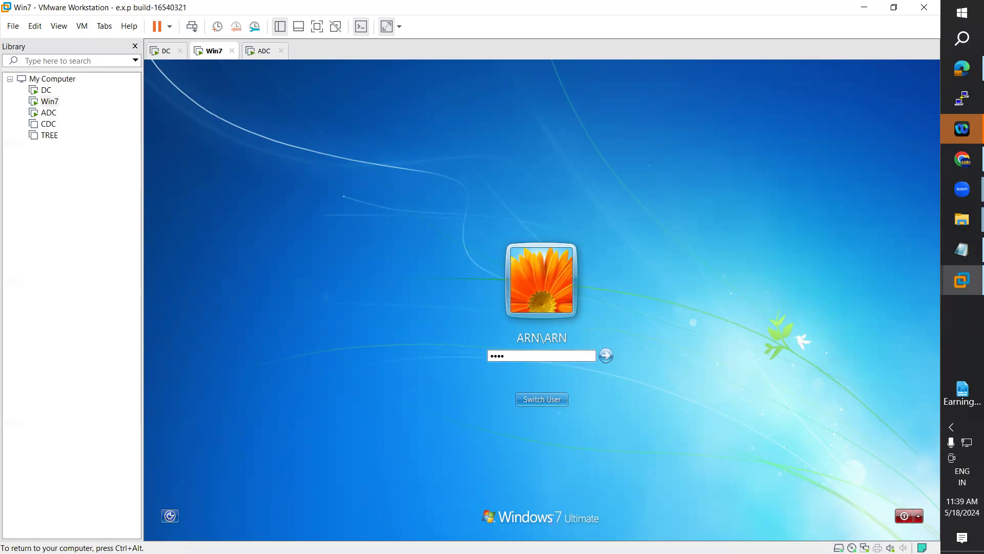
key("Return")
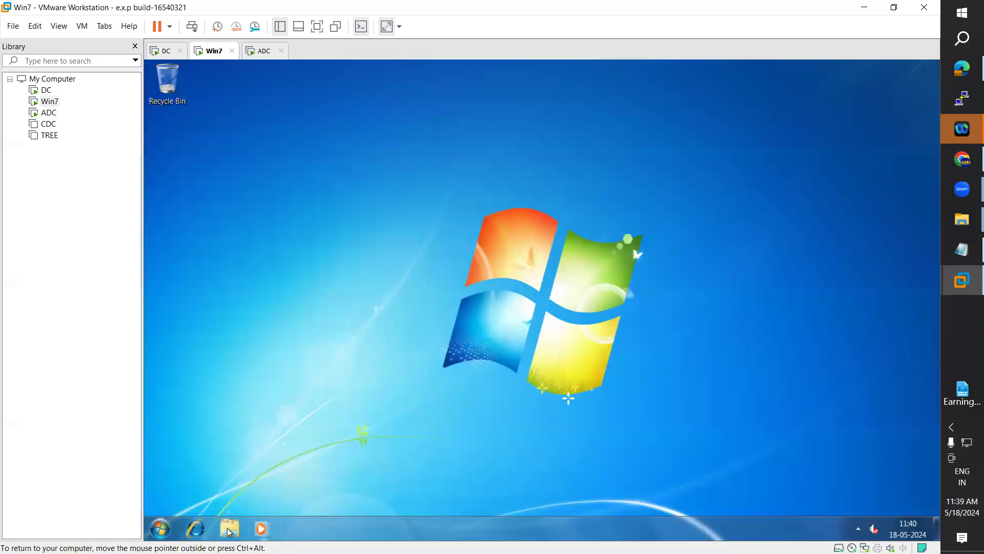
Step: Open Computer on Win7 to see the mapped My Drive (\\WIN-AD) (Z:), briefly checking the DC
left_click(230, 531)
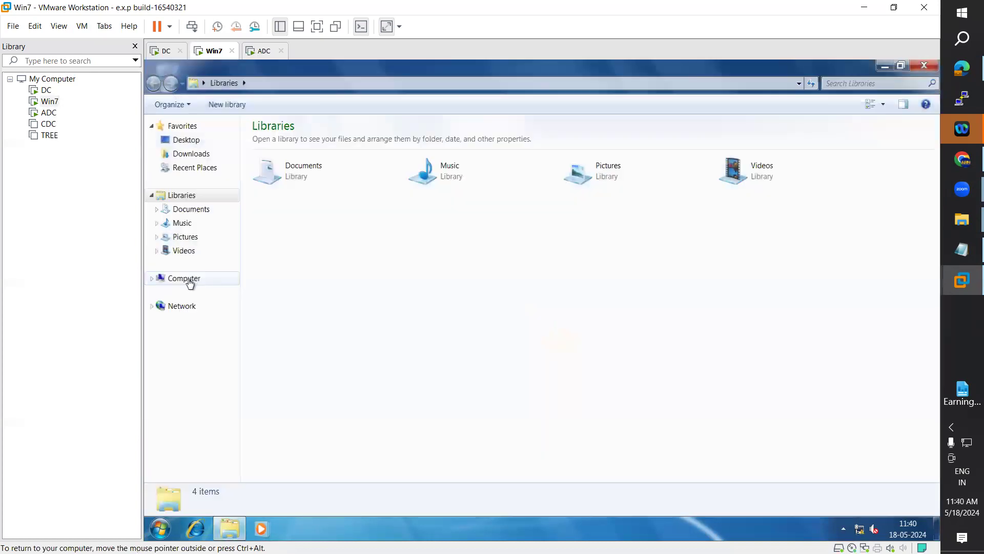
left_click(189, 278)
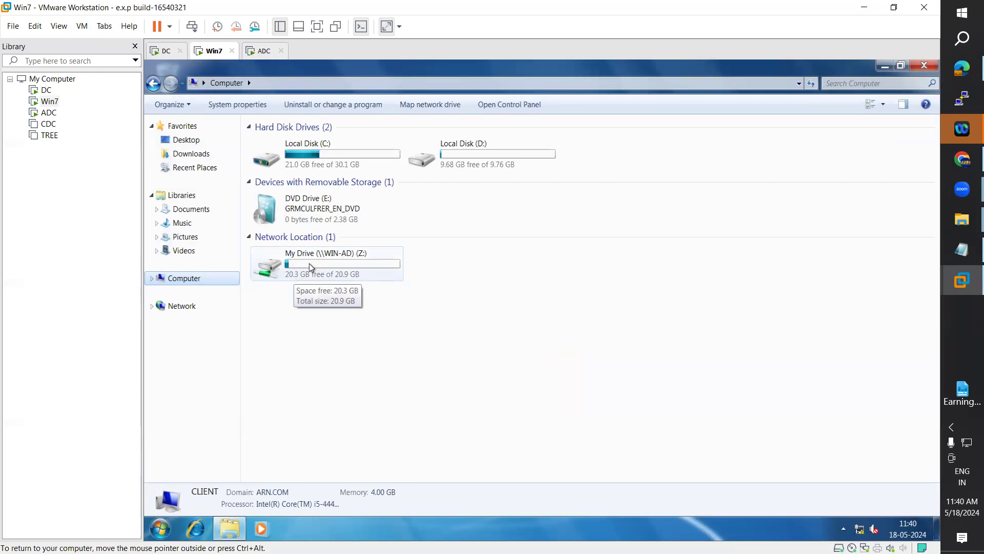
left_click(164, 50)
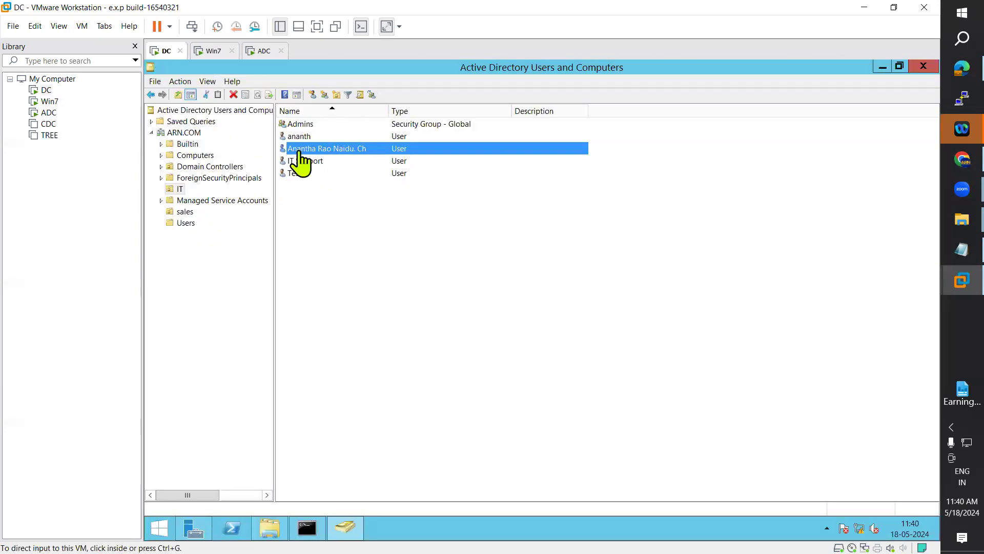
left_click(211, 51)
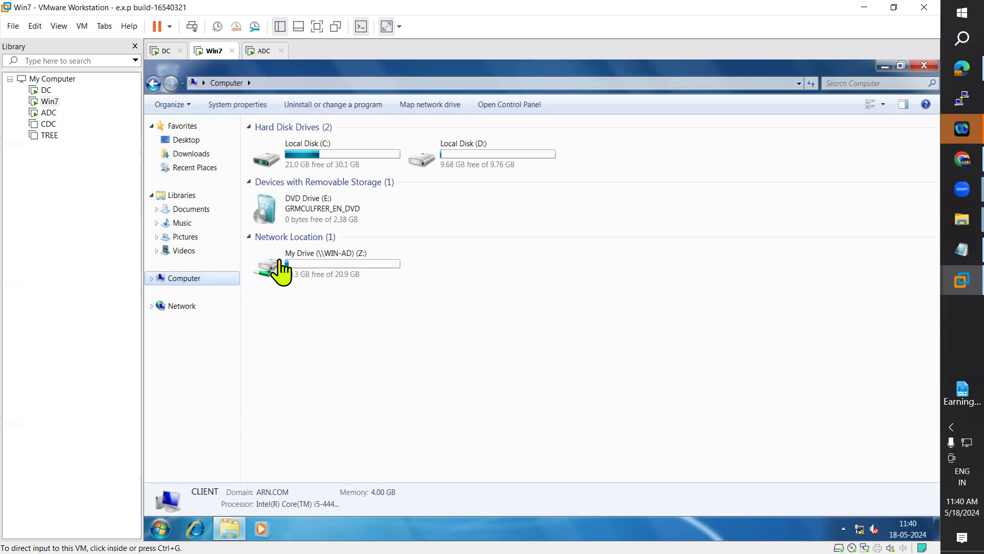
Step: Sign in to the ADC server as the domain user with the account password
left_click(263, 51)
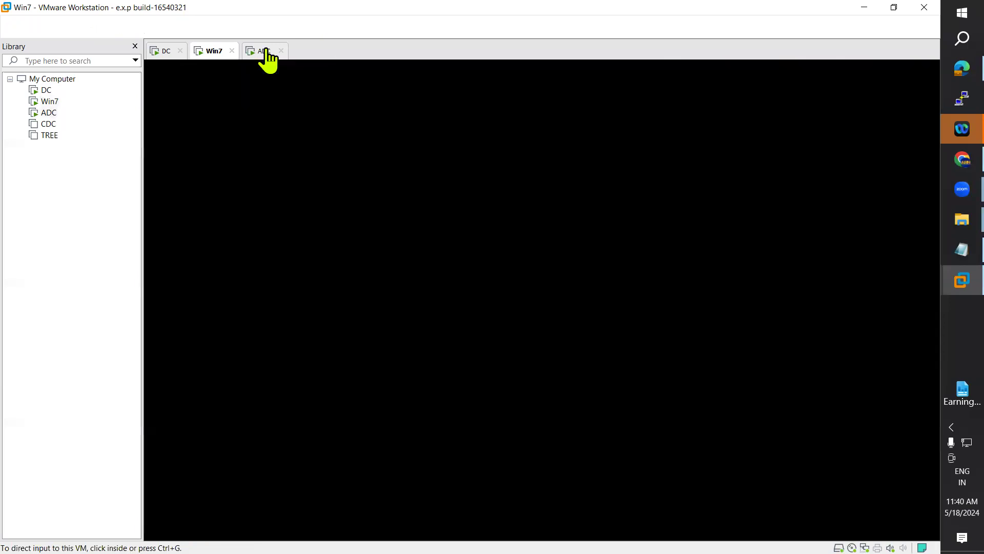
left_click(566, 231)
left_click_drag(495, 234, 445, 237)
type("RN")
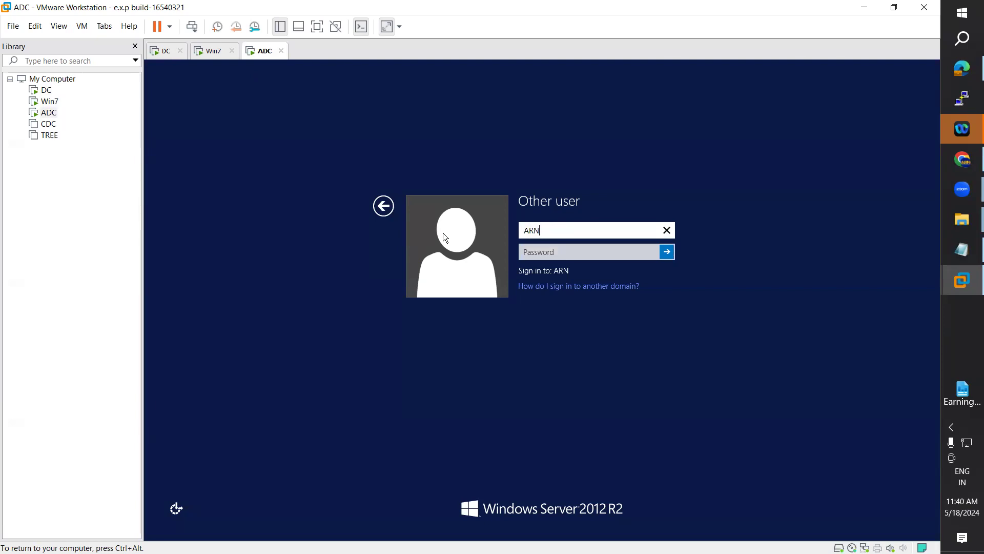
key("Tab")
type("P@ssw0rd1")
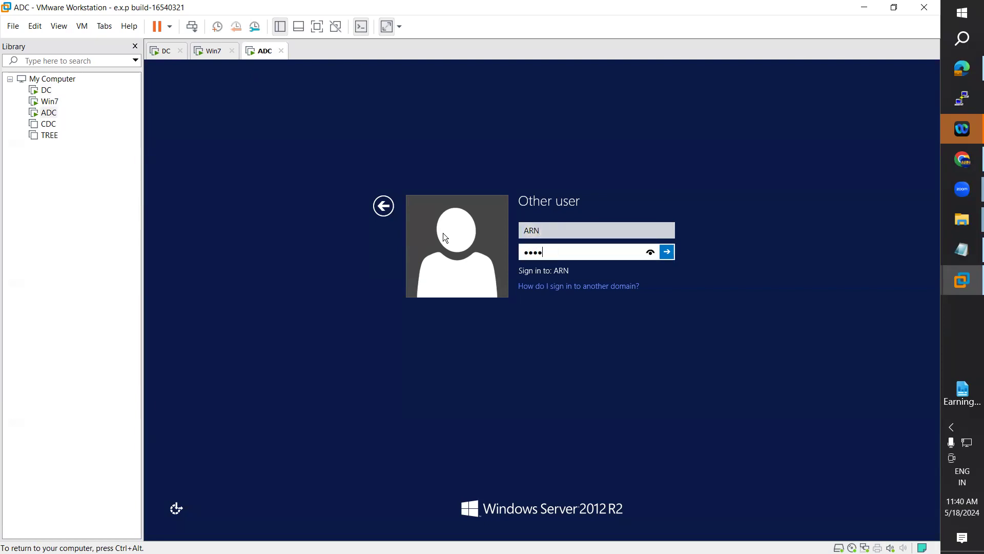
key("Return")
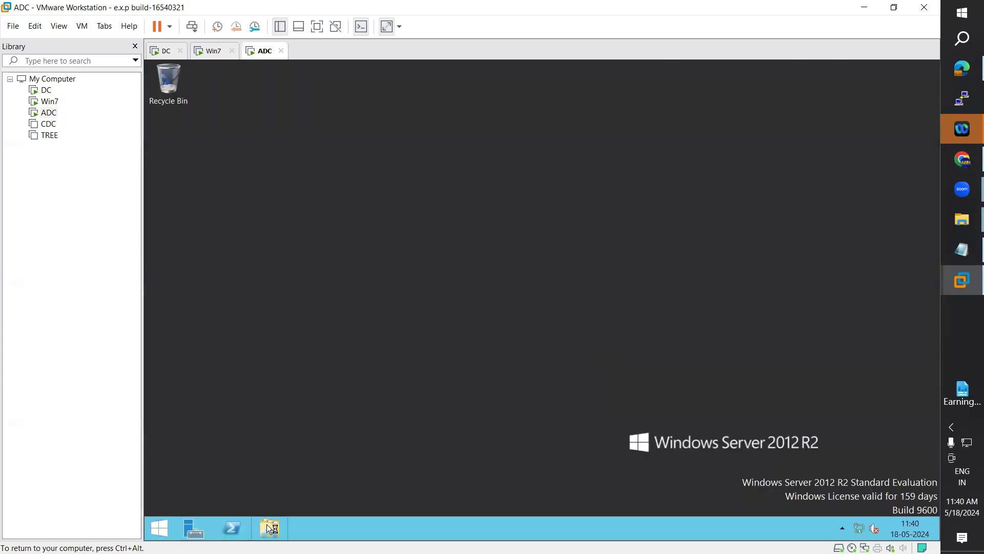
Step: Open a maximized This PC on ADC showing no mapped drive, compare with Win7, then go to DC
left_click(268, 526)
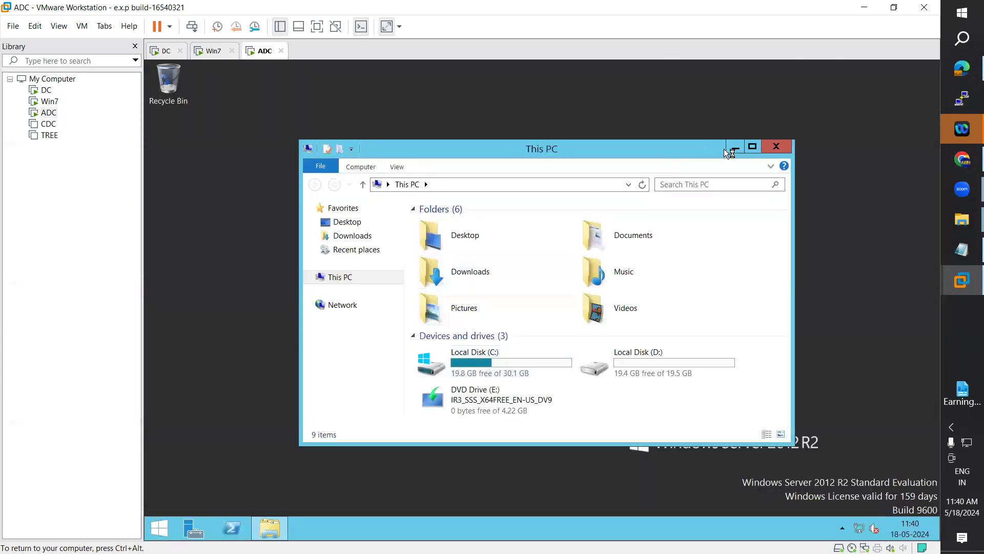
left_click(754, 147)
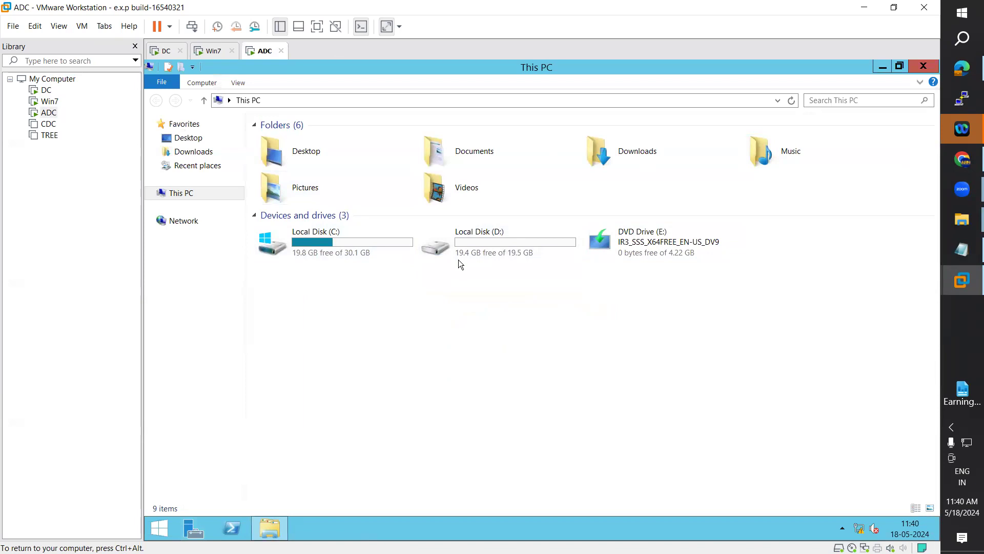
left_click(211, 57)
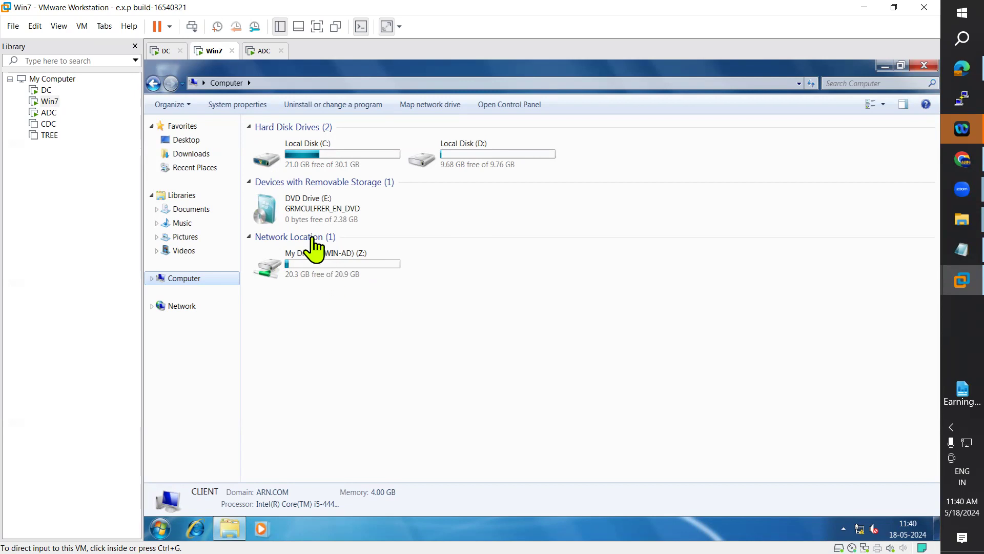
left_click(254, 55)
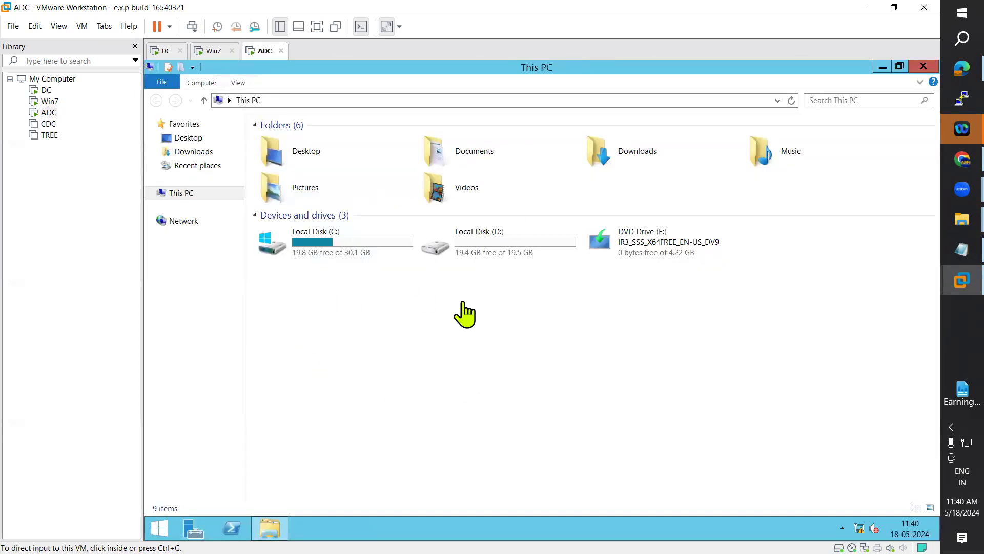
left_click(162, 52)
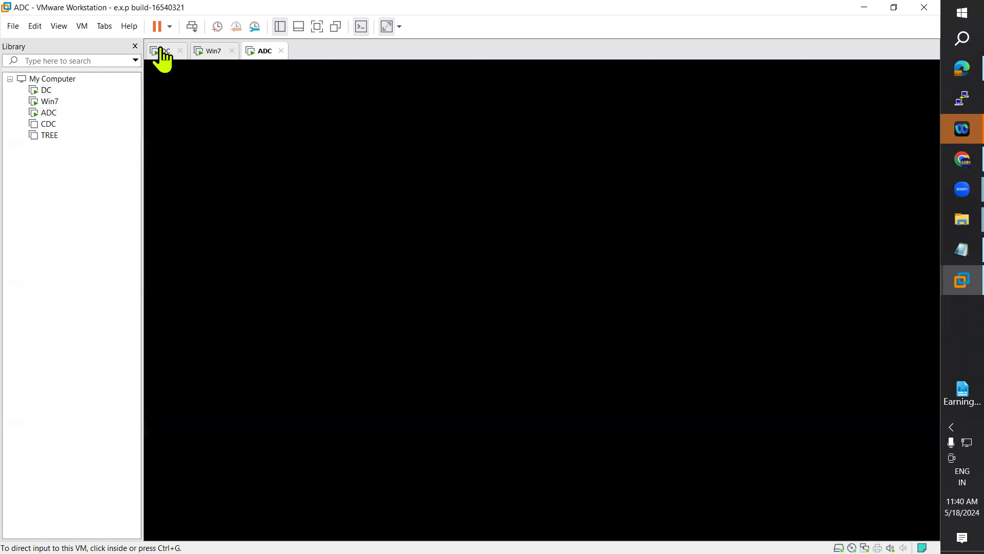
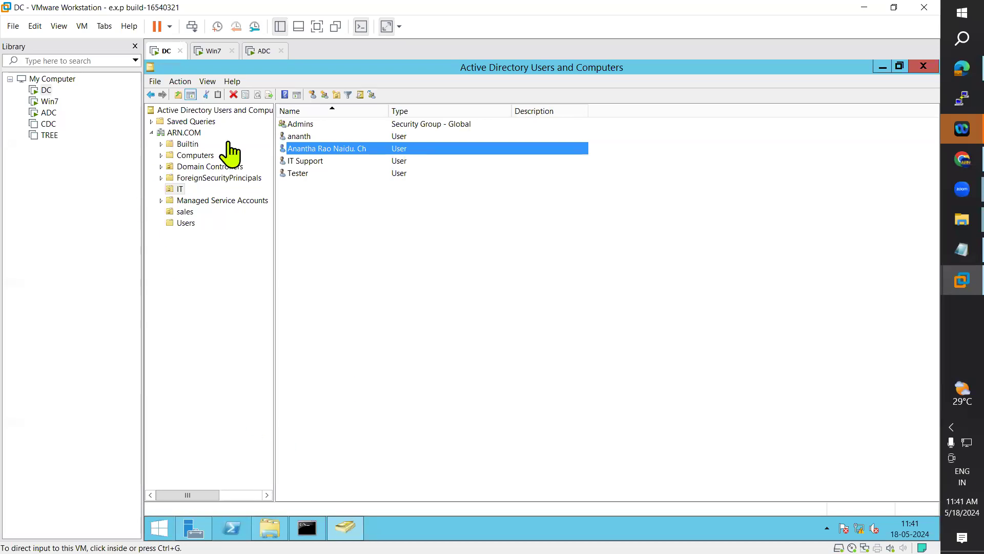
Step: Check the ADC and Win7 machines for a Z: drive, then switch to DC's Server Manager Dashboard
left_click(256, 52)
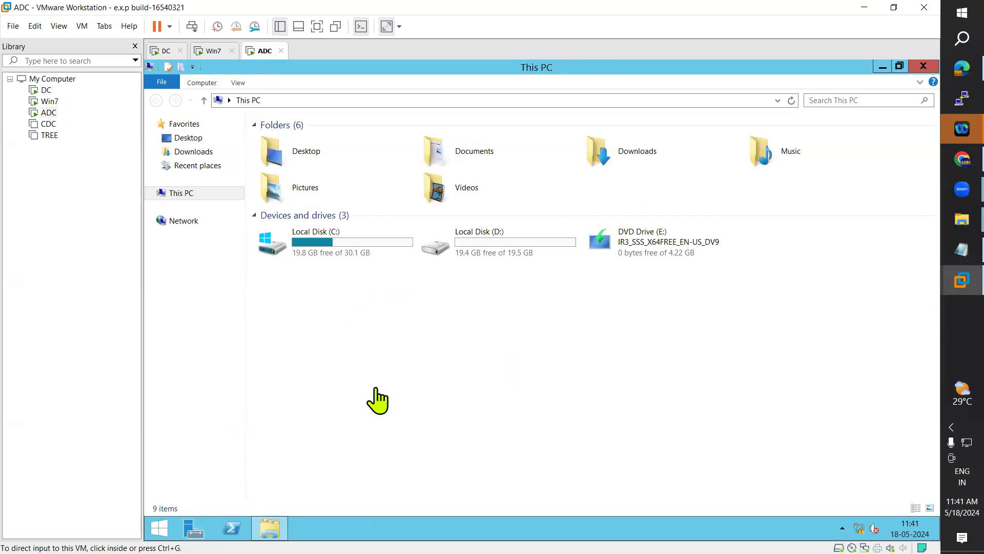
left_click(193, 52)
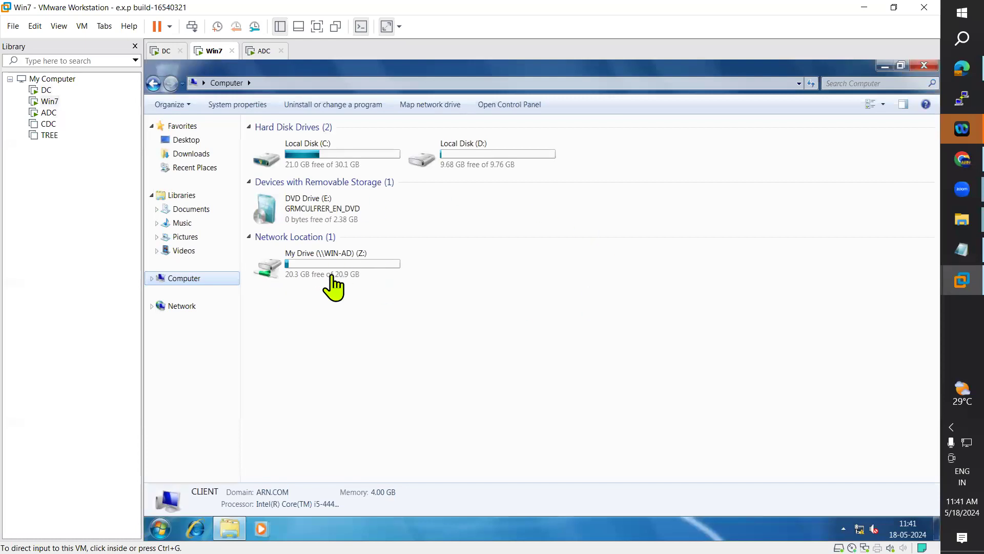
left_click(156, 52)
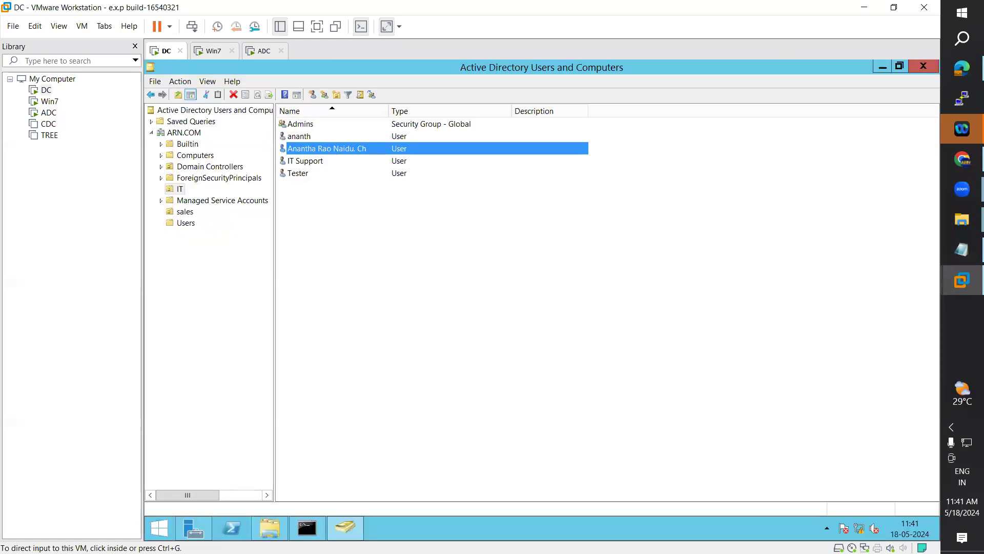
left_click(194, 528)
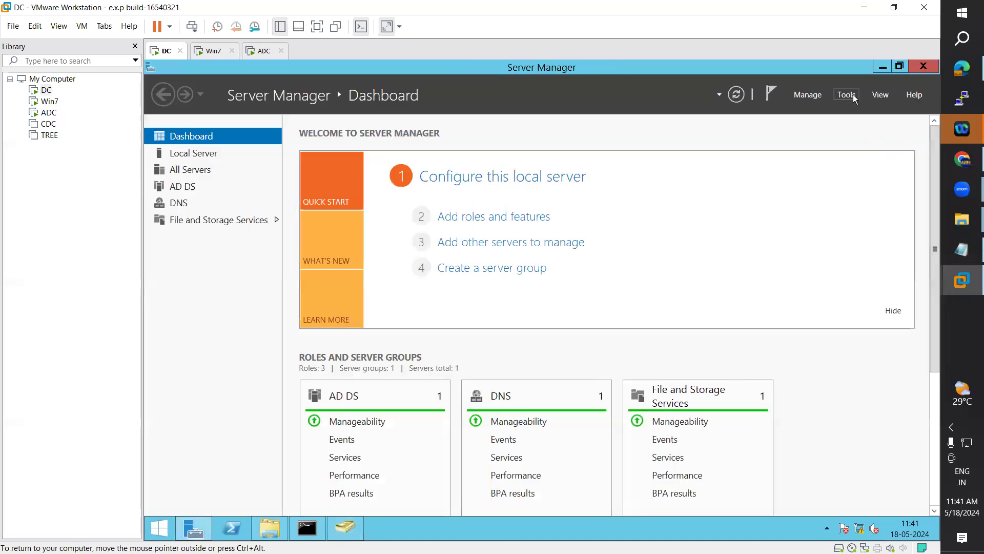
Step: Launch Group Policy Management and edit the IT OU's Prefrences Map Network Drive GPO
left_click(854, 98)
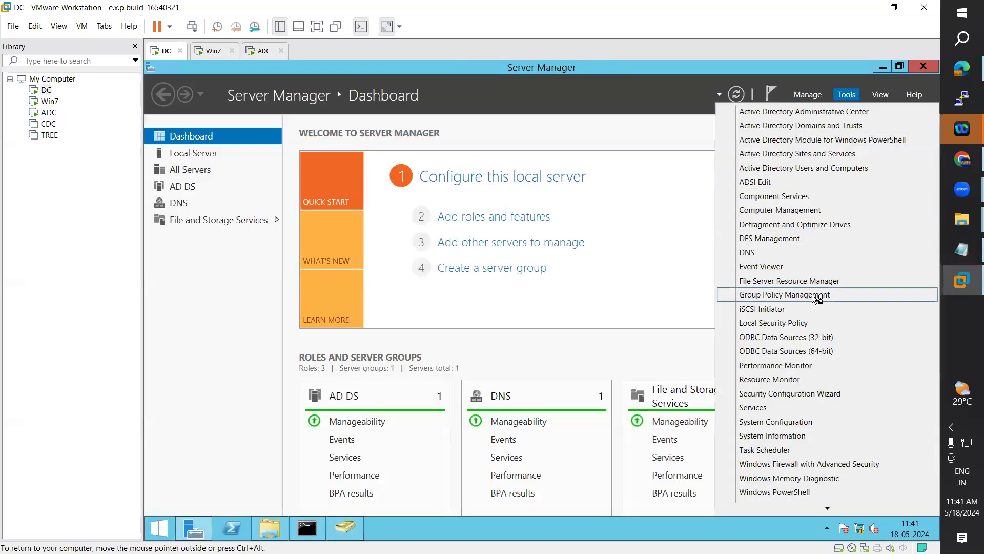
left_click(817, 297)
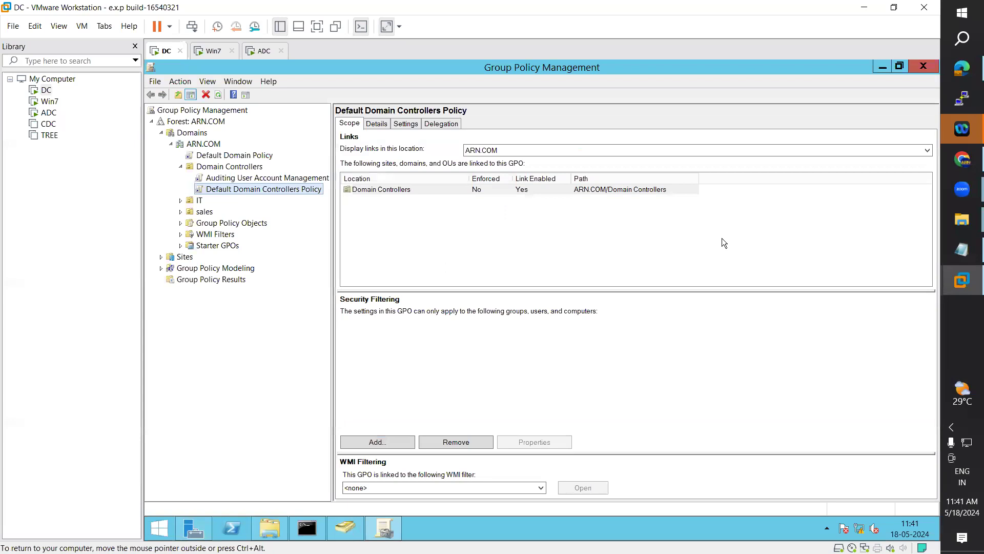
key("Up")
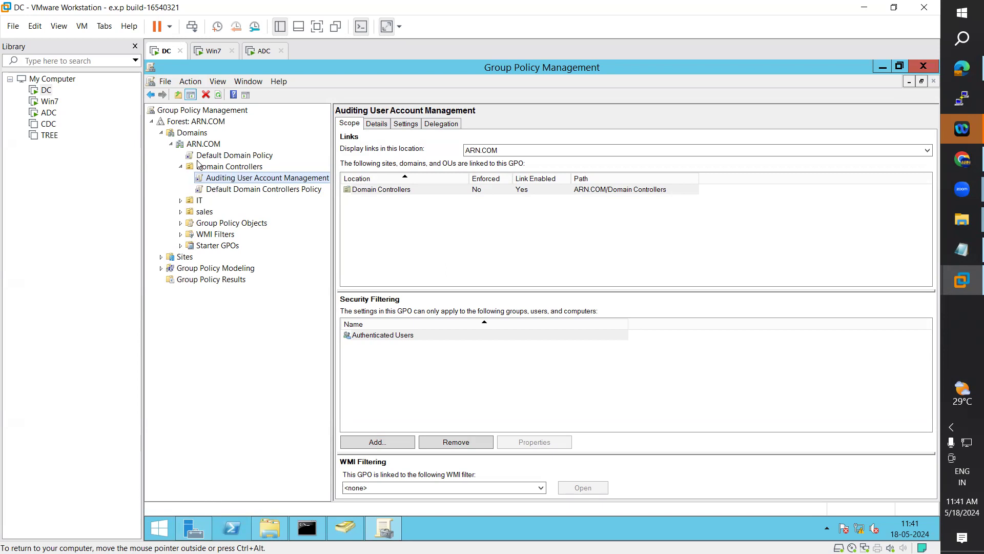
left_click(200, 202)
left_click(425, 150)
right_click(425, 150)
left_click(444, 156)
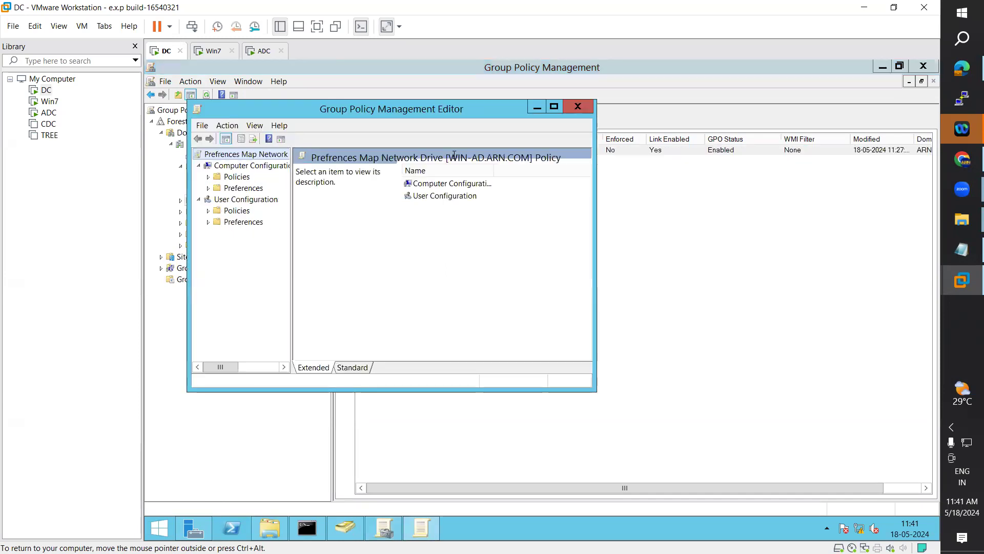
Step: Maximize the editor and open the Z: mapping's Properties under User Configuration > Preferences > Windows Settings > Drive Maps
left_click(555, 107)
left_click_drag(243, 238, 292, 240)
left_click(192, 178)
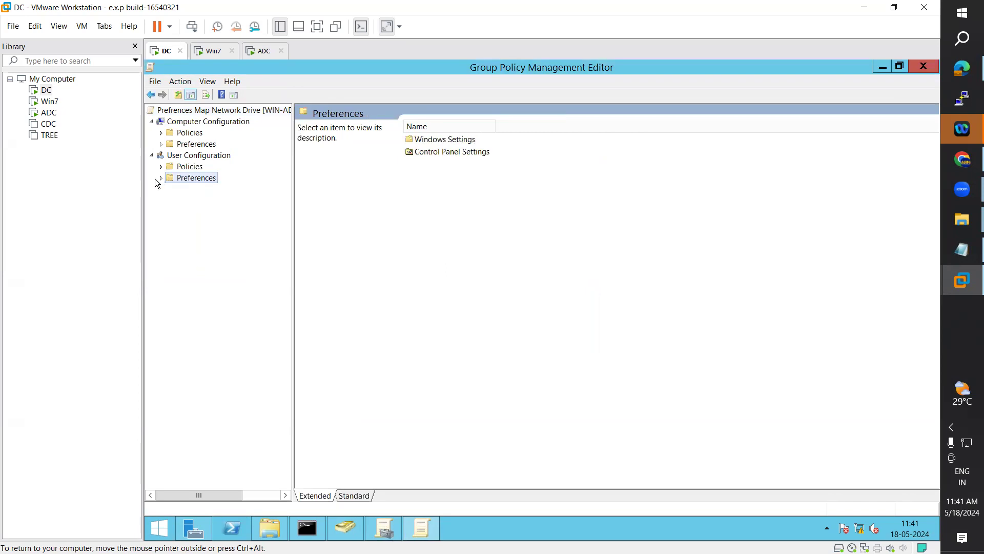
left_click(162, 177)
left_click(171, 190)
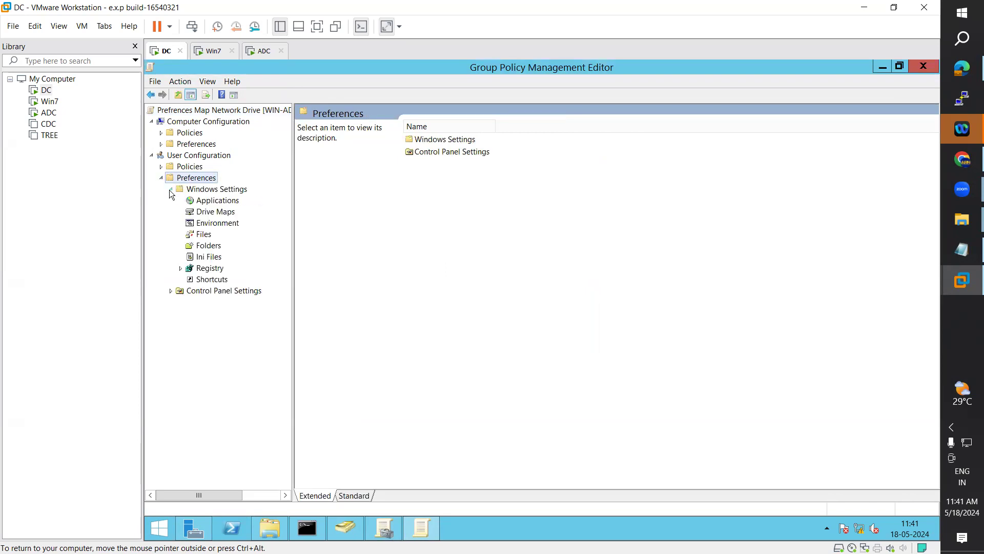
left_click(217, 201)
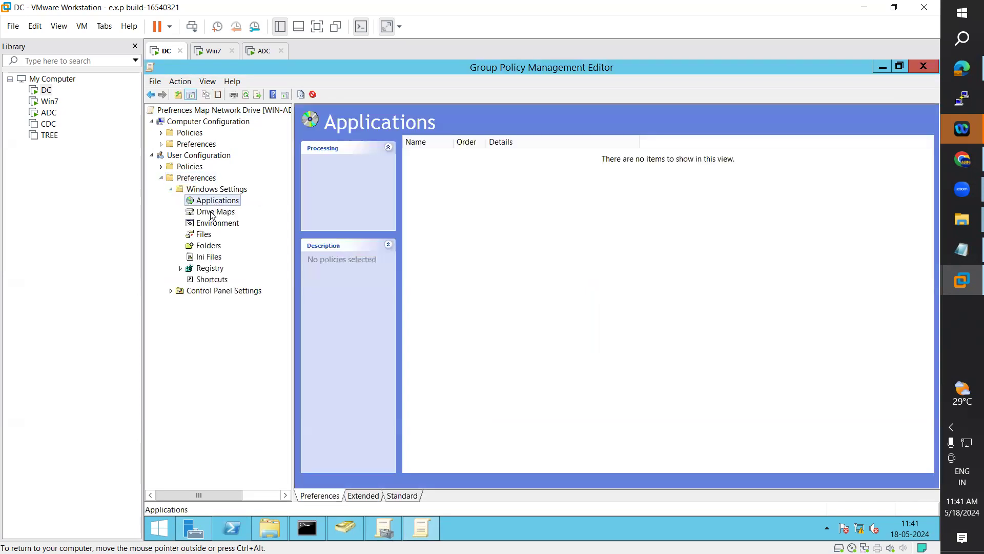
left_click(215, 212)
left_click(420, 155)
right_click(420, 153)
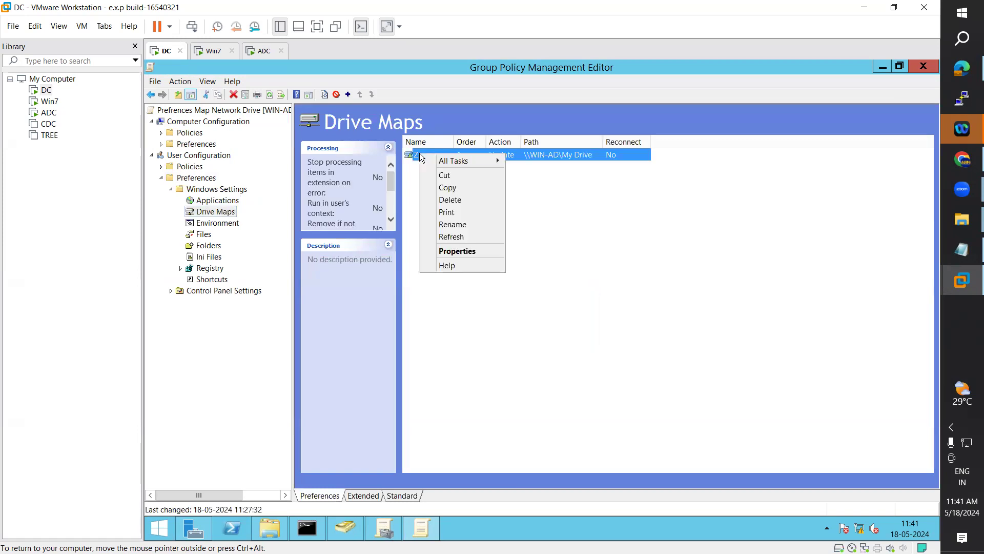
left_click(467, 251)
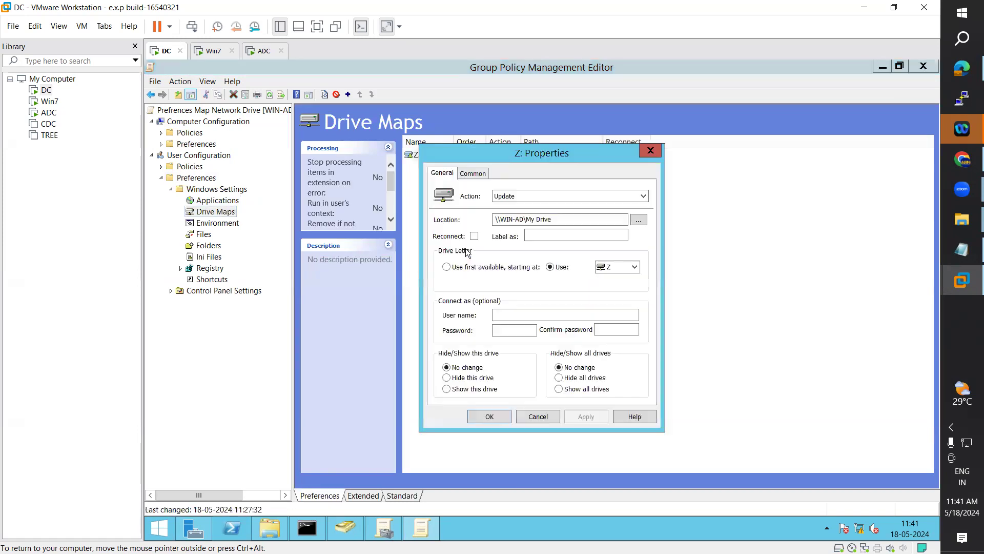
Step: Try drive letter X, restore it to Z, and view the Common options
left_click(636, 268)
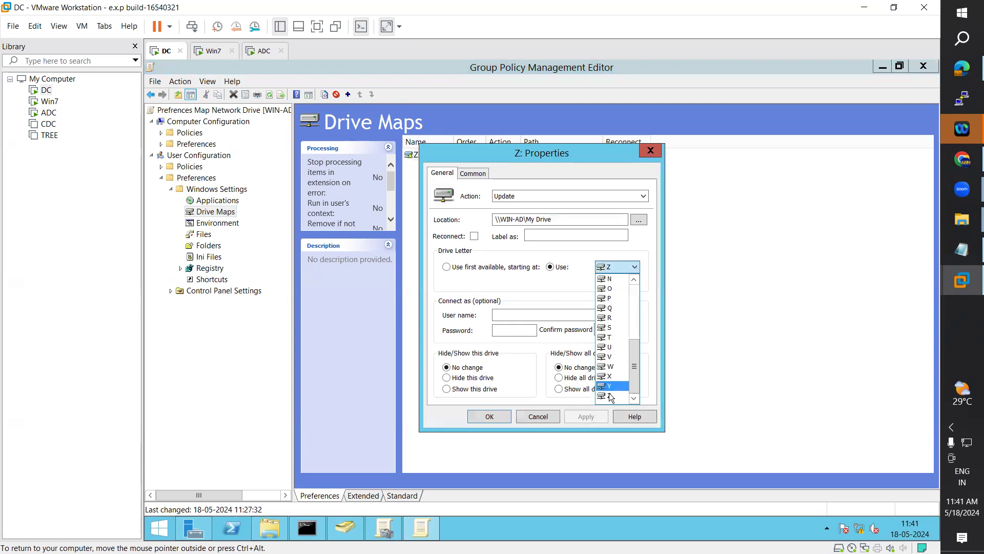
left_click(612, 377)
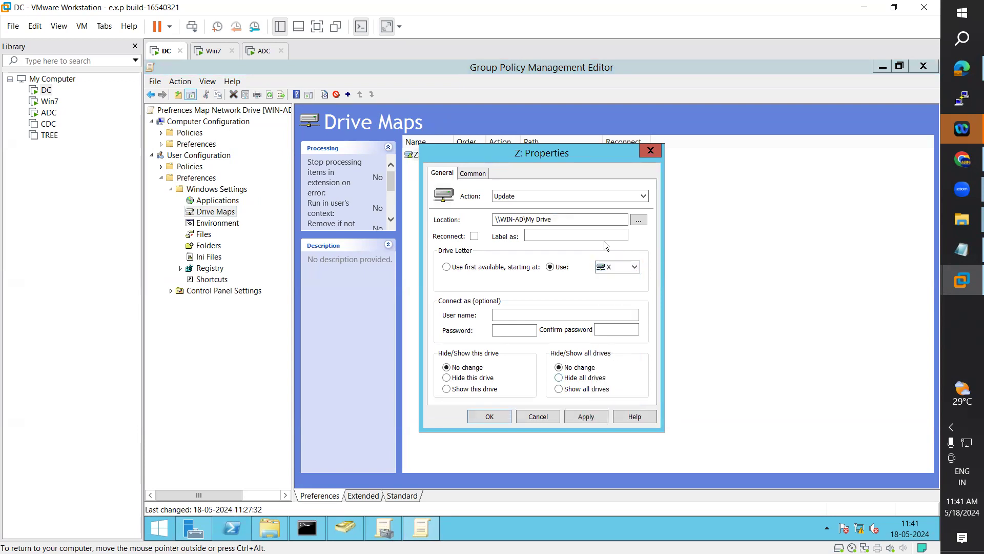
left_click(636, 269)
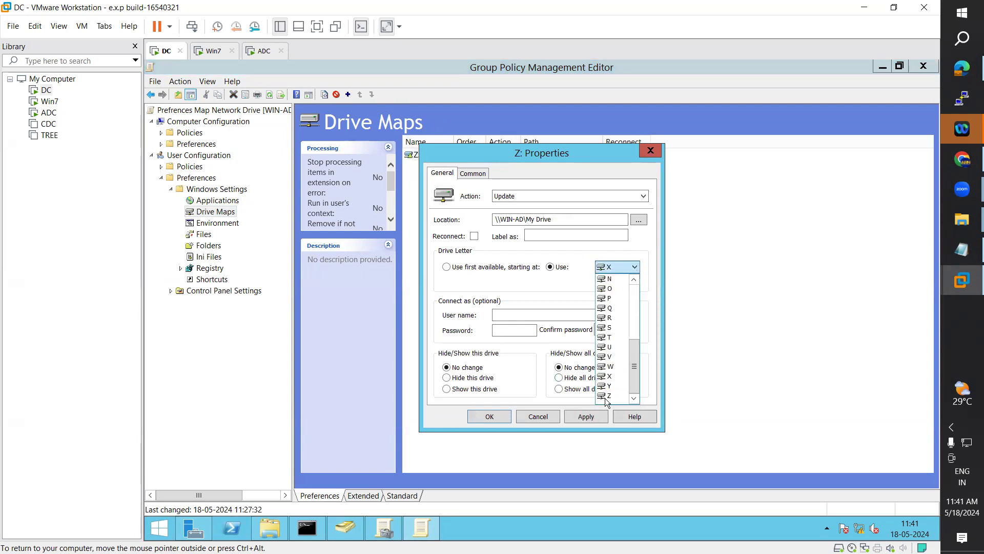
left_click(609, 399)
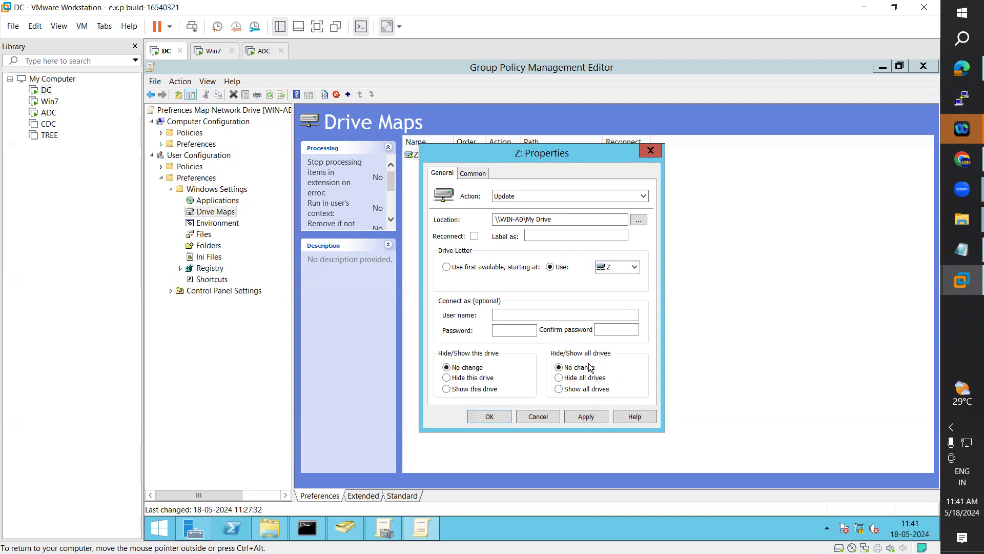
left_click(473, 173)
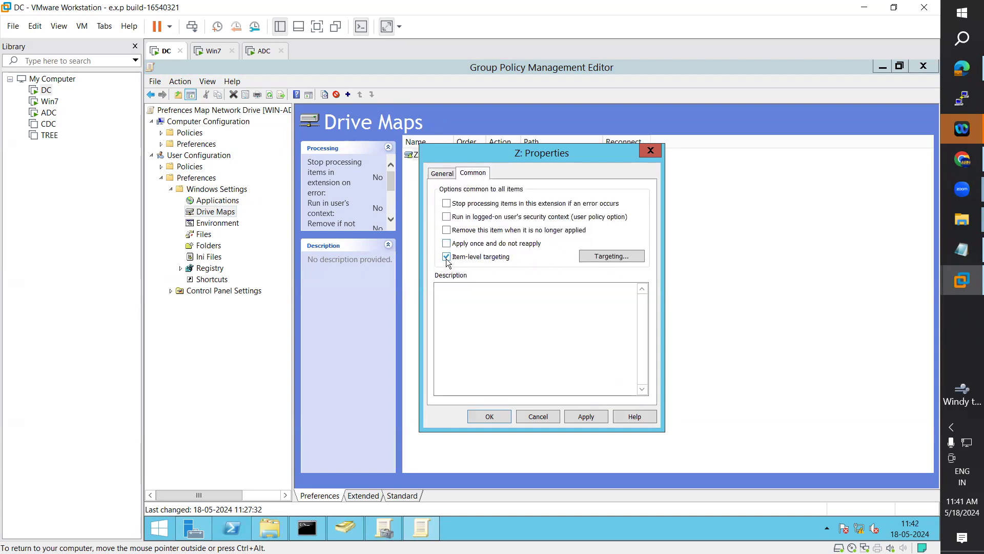
Step: In the Targeting Editor, change the operating system product from Windows 7 to Windows Server 2012 Family
left_click(600, 256)
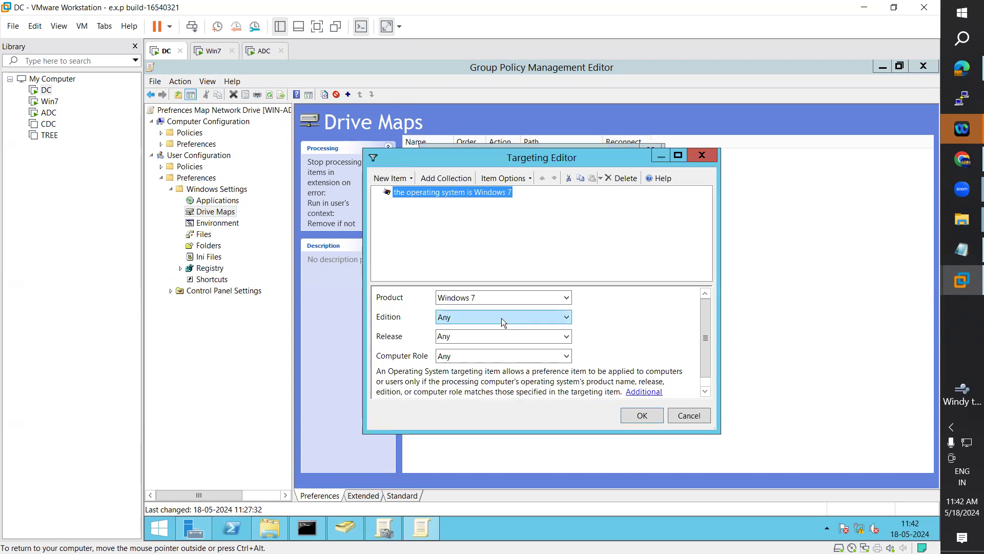
left_click(473, 298)
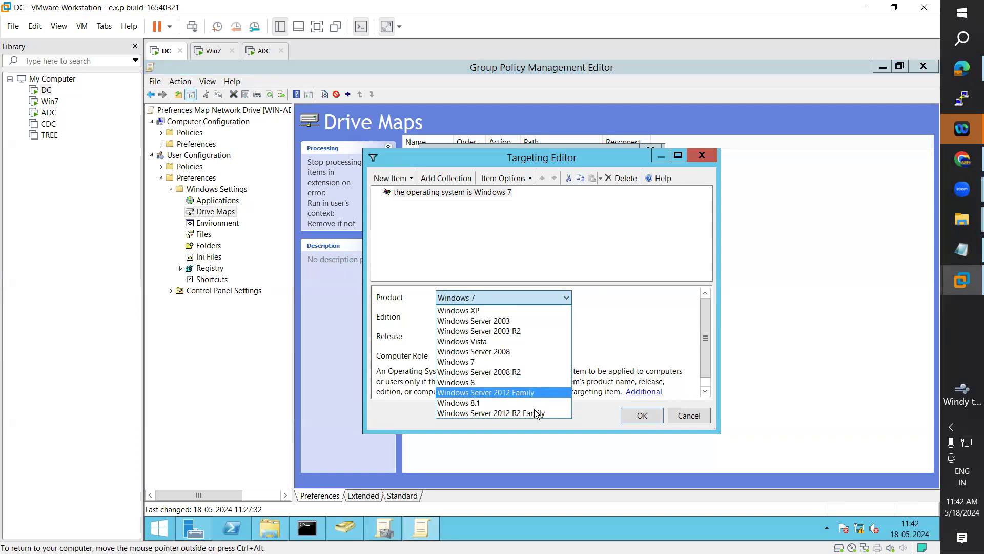
left_click(514, 392)
Step: Launch Server Manager on ADC with administrator credentials to check its OS version, then return to DC
left_click(263, 53)
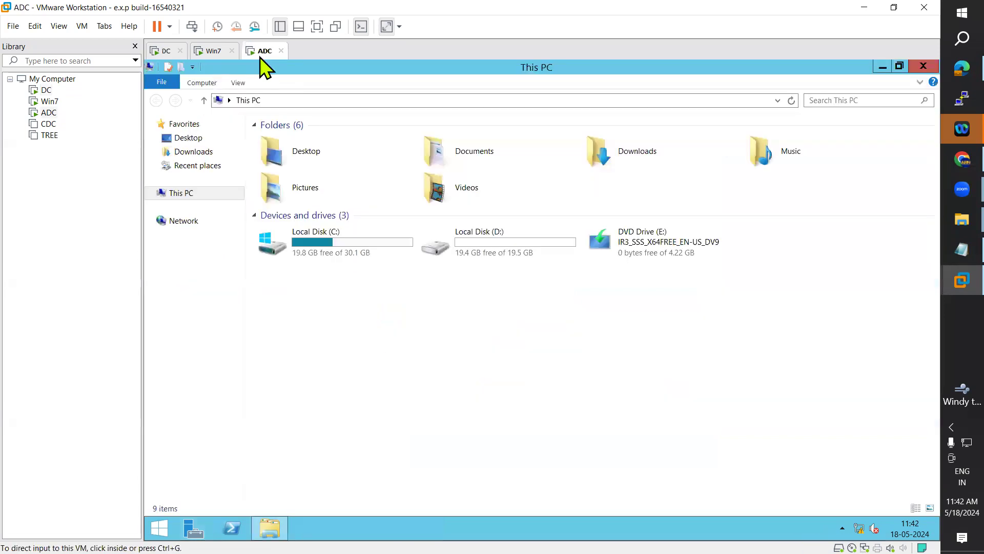
left_click(186, 526)
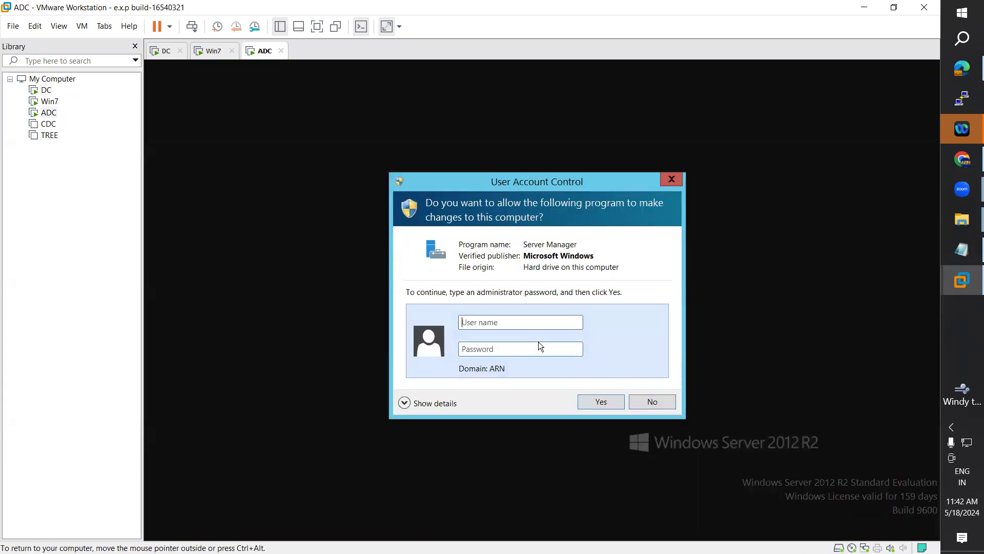
left_click(515, 321)
type("***")
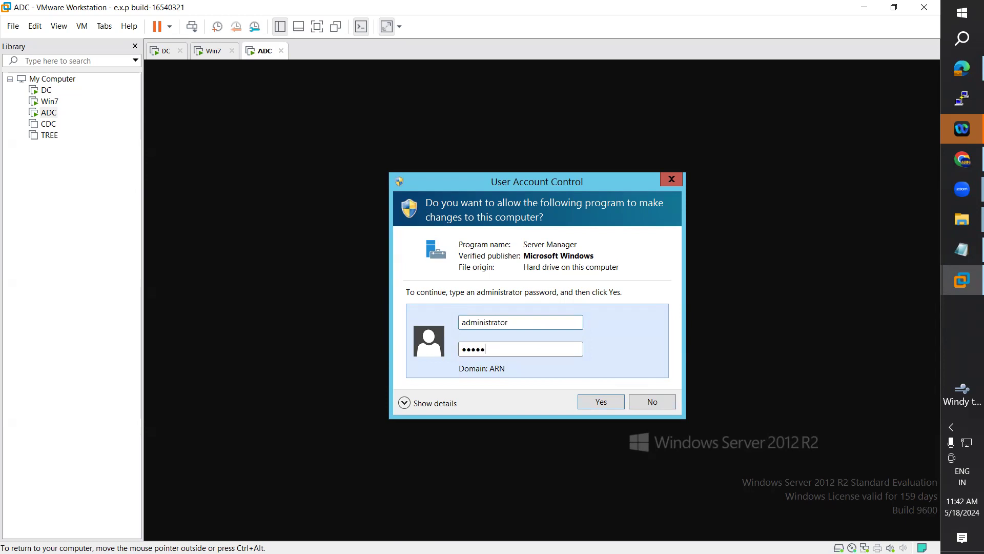
key("Return")
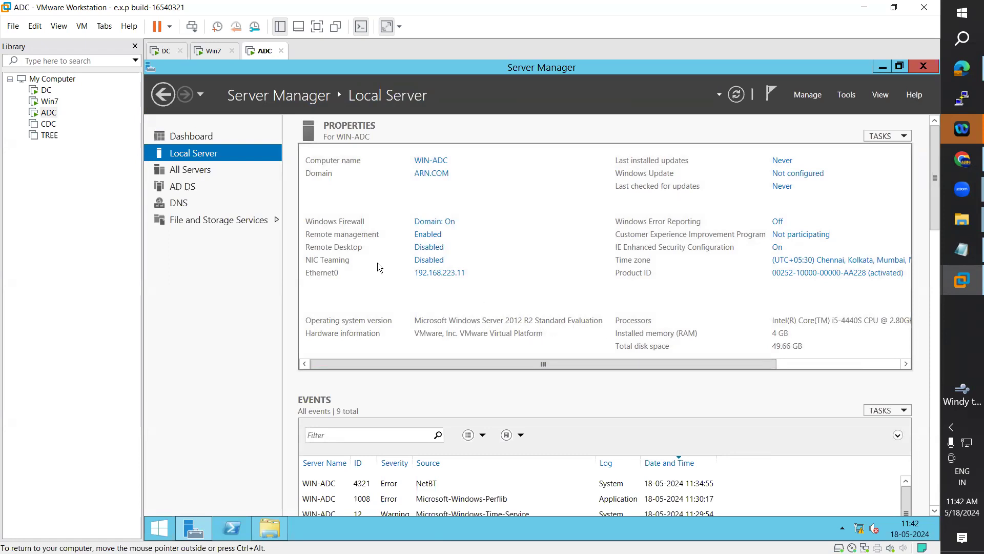
left_click(163, 51)
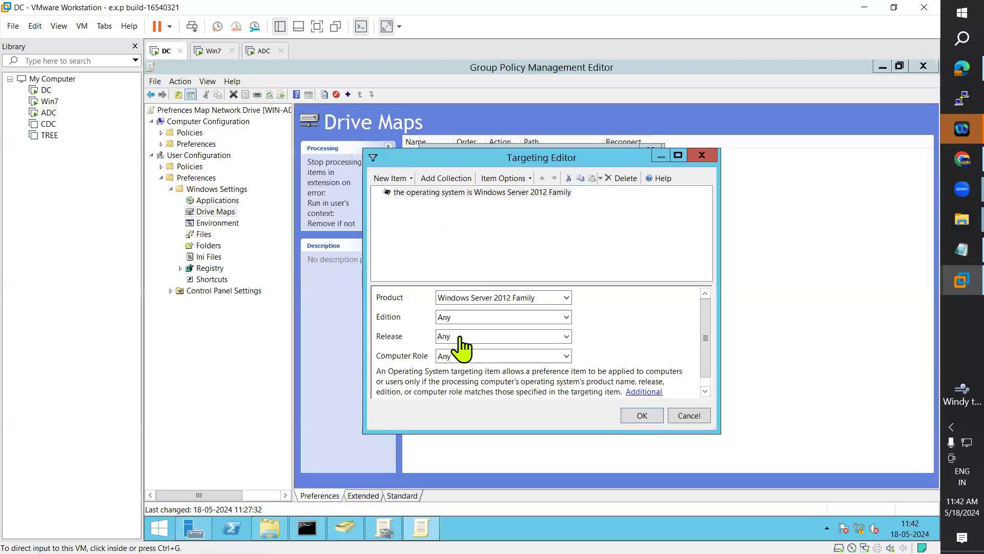
Step: Retarget the Z: mapping to Windows Server 2012 R2 Family, accept the rule and apply it
left_click(568, 296)
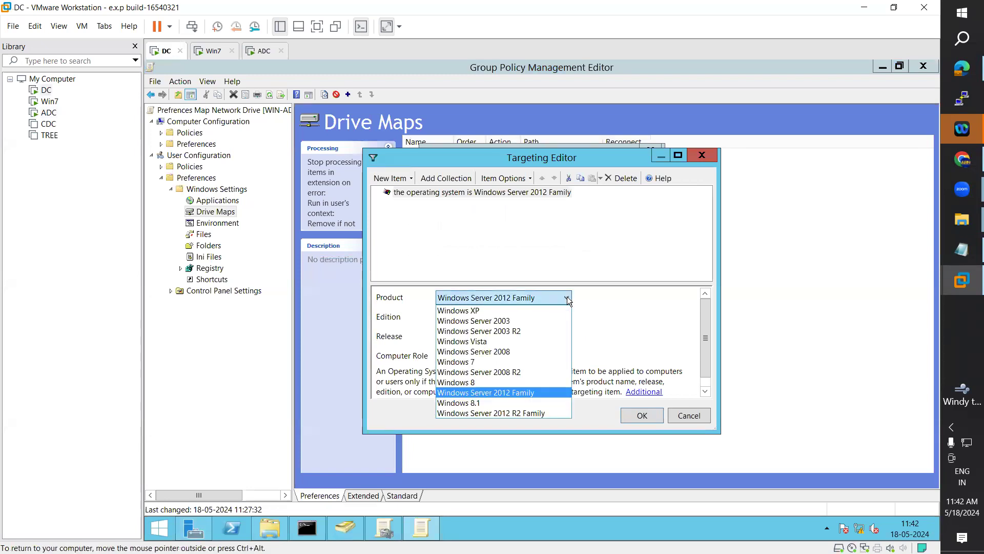
left_click(512, 412)
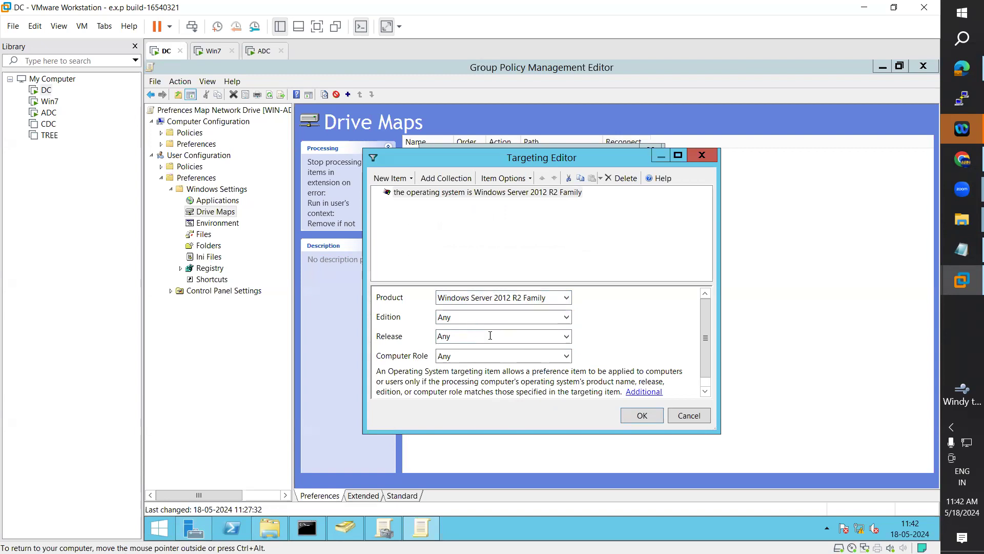
left_click(642, 416)
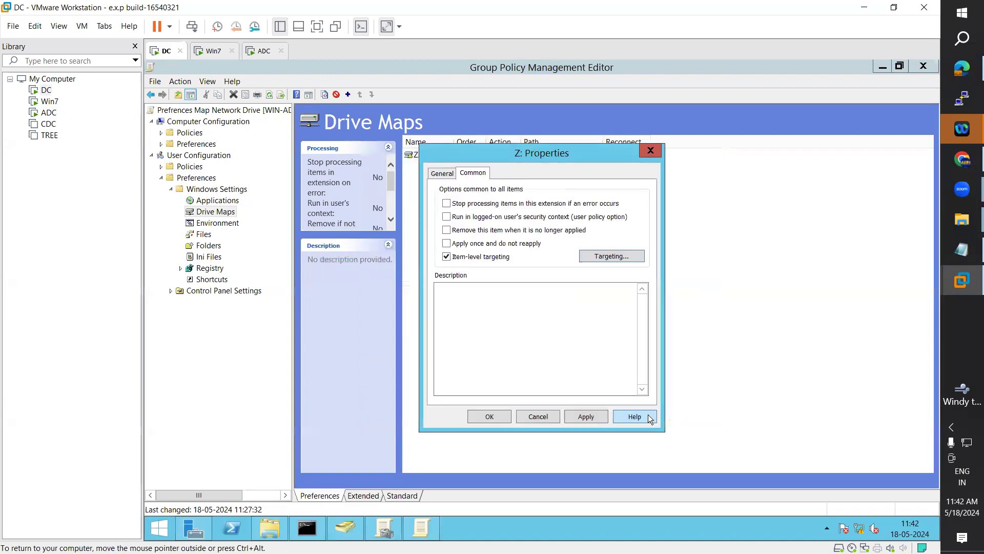
left_click(590, 416)
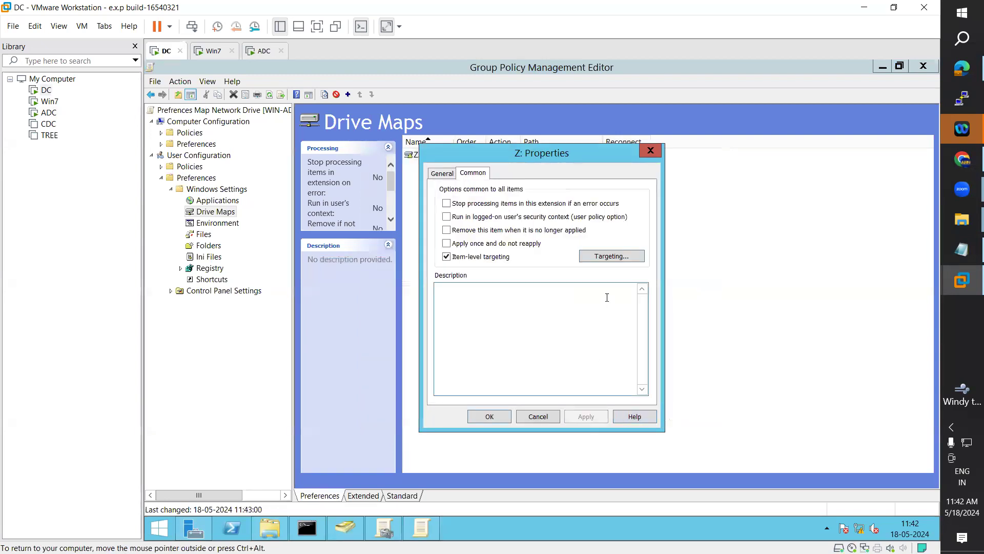
left_click(608, 260)
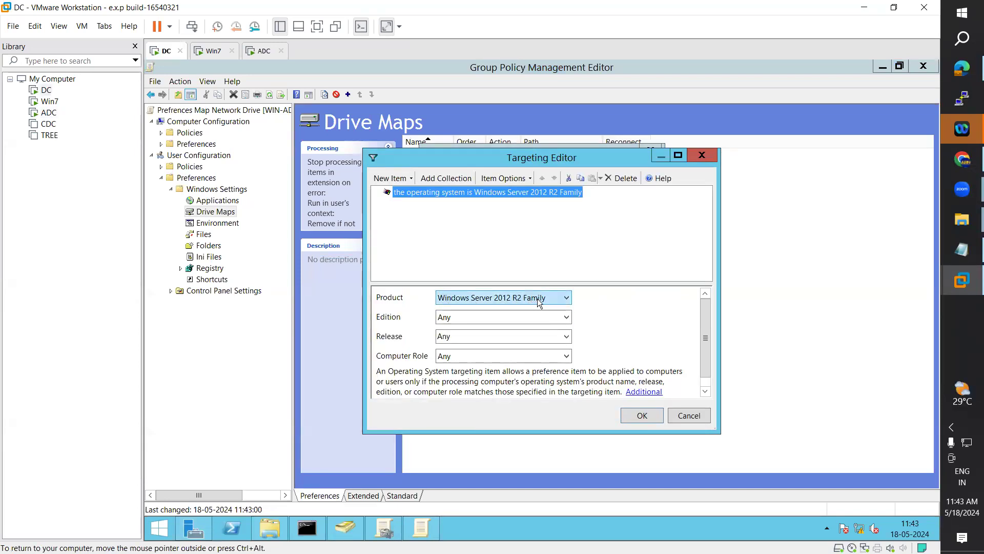
left_click(642, 416)
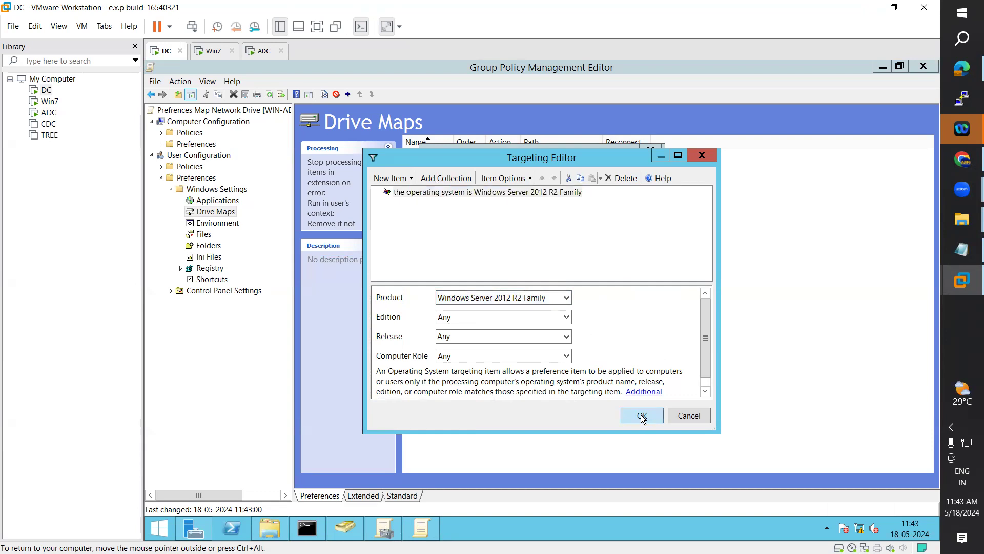
left_click(586, 416)
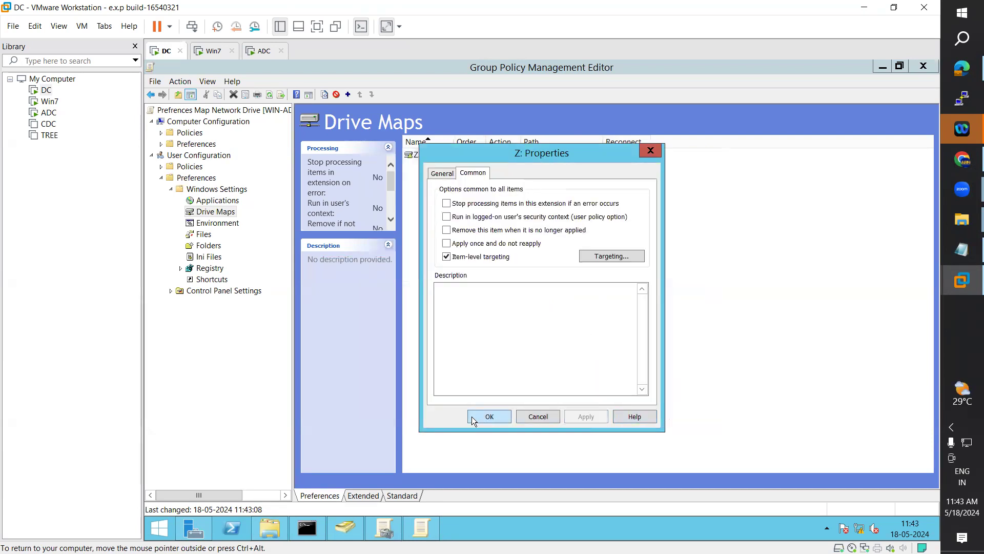
Step: Close the Z: drive properties, the policy editor and Group Policy Management
left_click(489, 418)
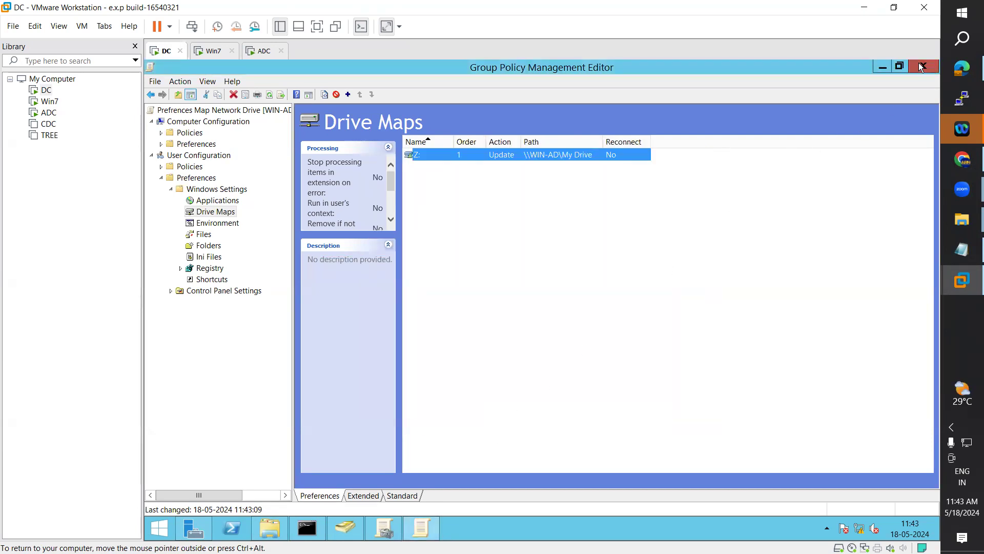
left_click(922, 65)
left_click(922, 65)
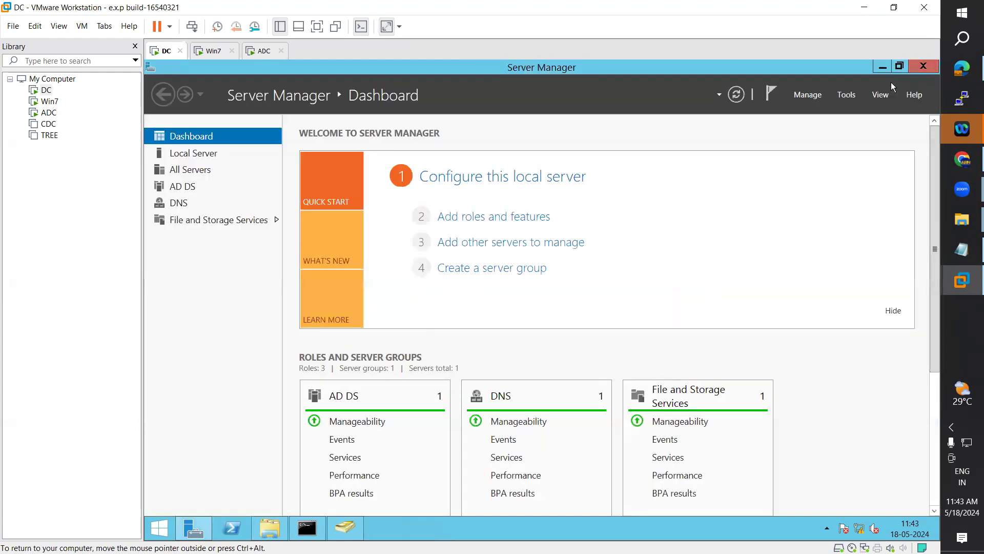
left_click(319, 524)
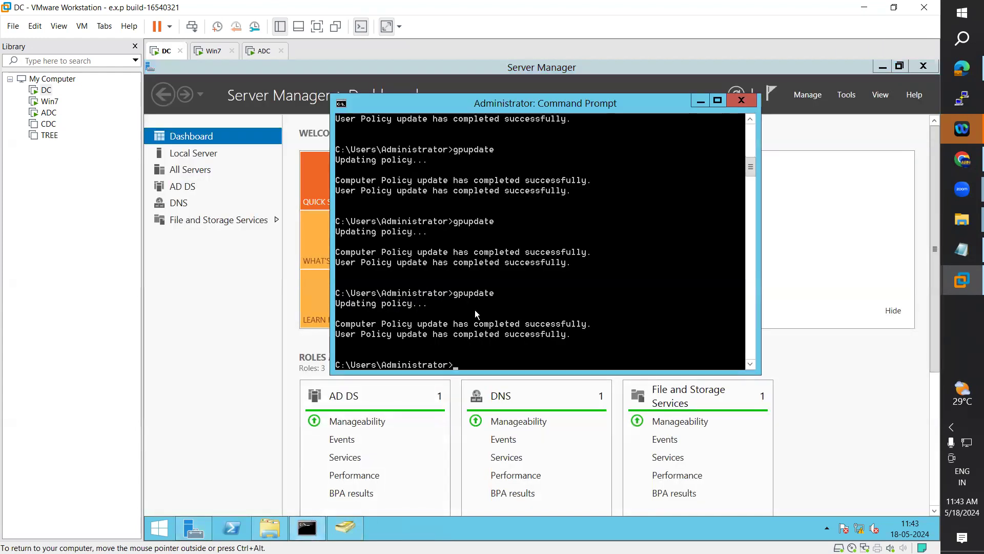
Step: Rerun gpupdate on DC and compare Win7 and ADC's This PC for the Z: drive
key("Up")
key("Return")
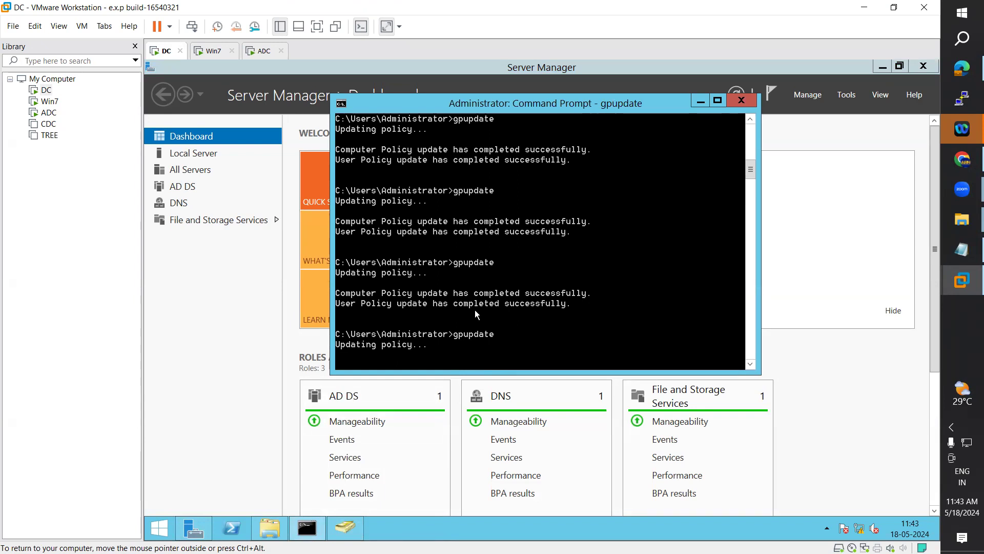
left_click(200, 50)
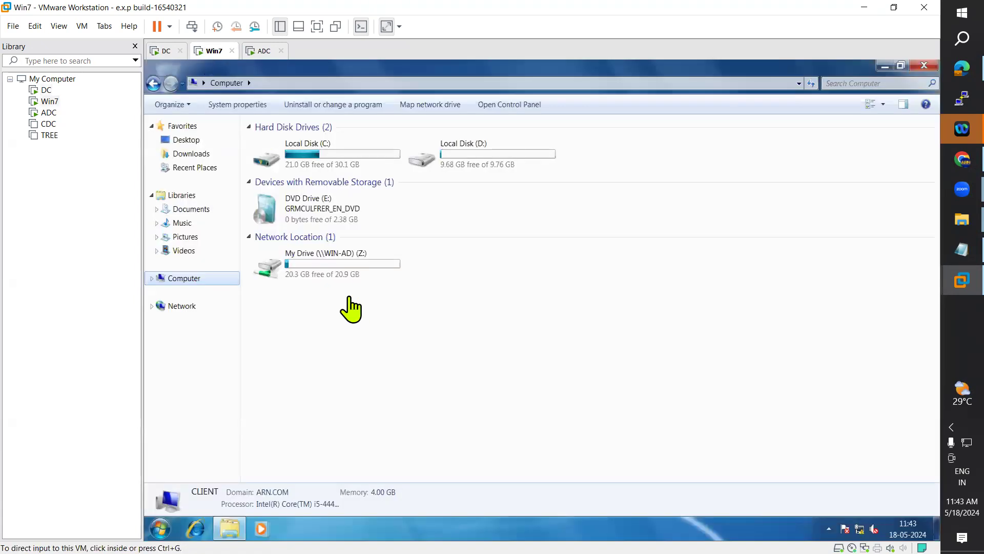
left_click(261, 51)
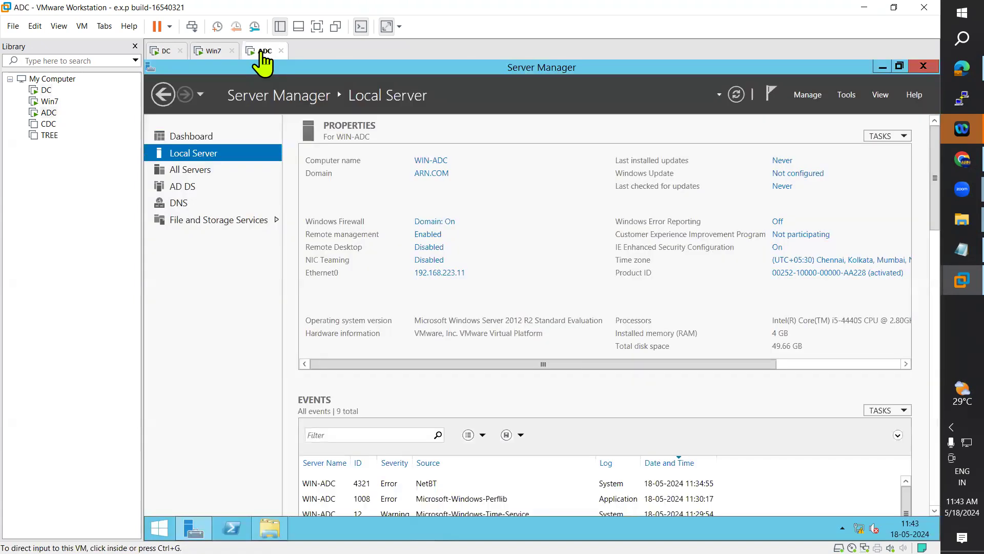
left_click(213, 51)
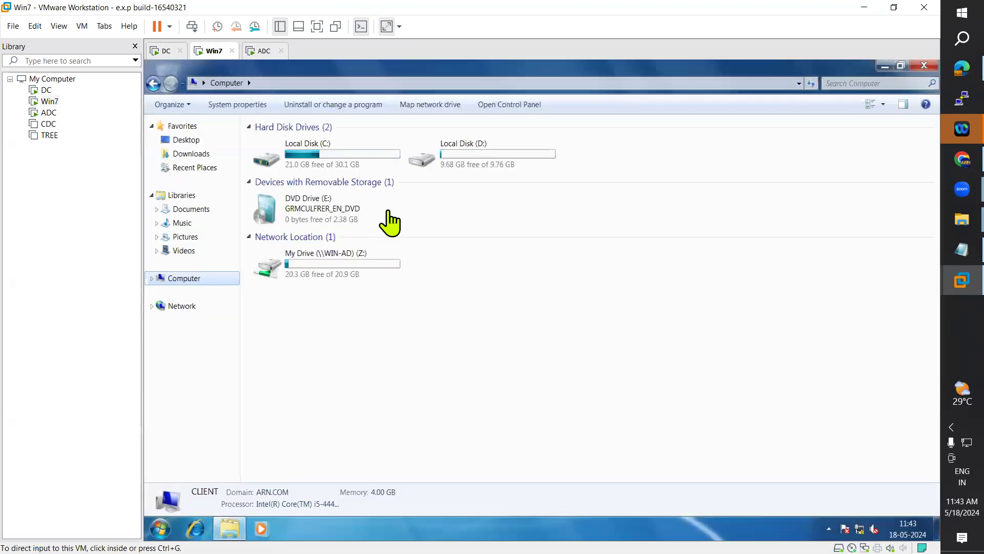
left_click(174, 53)
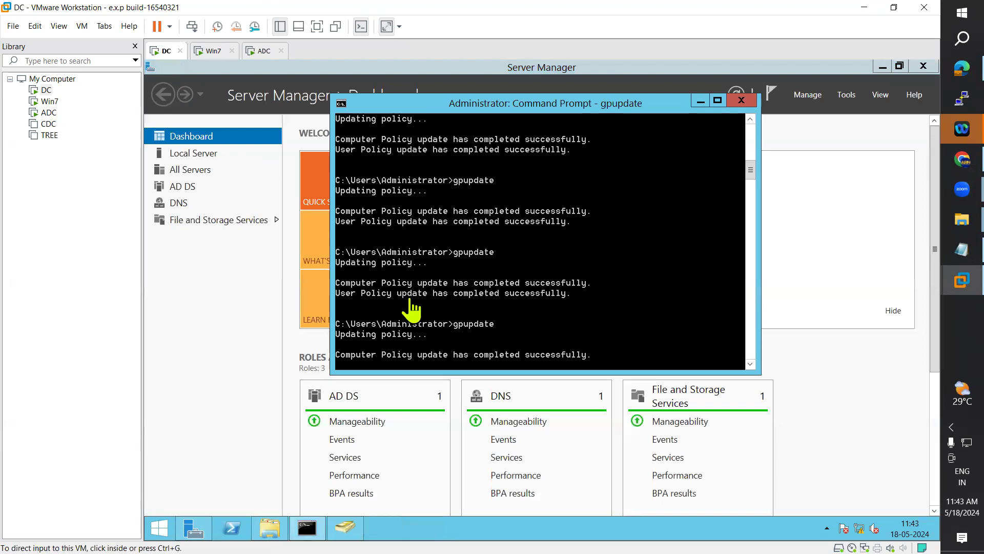
left_click(213, 51)
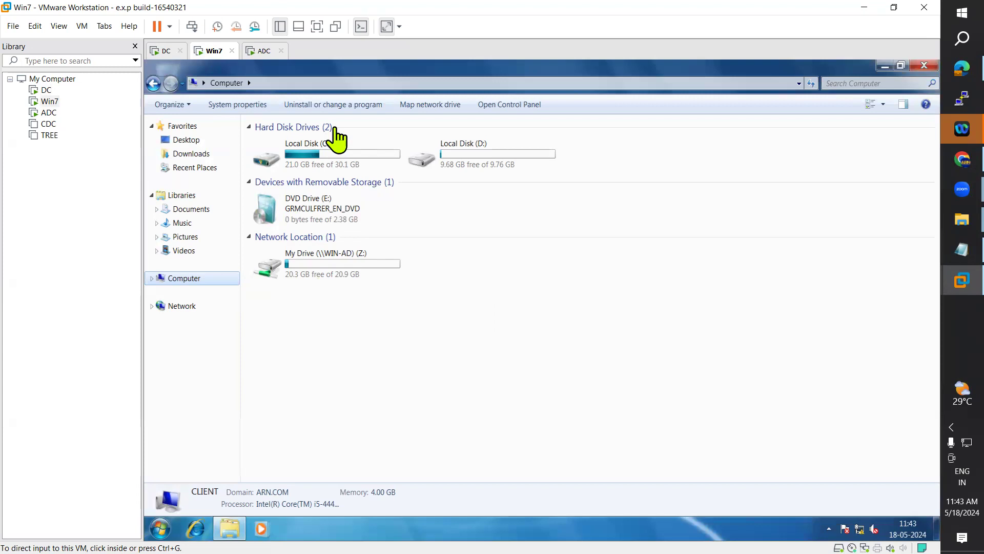
left_click(265, 52)
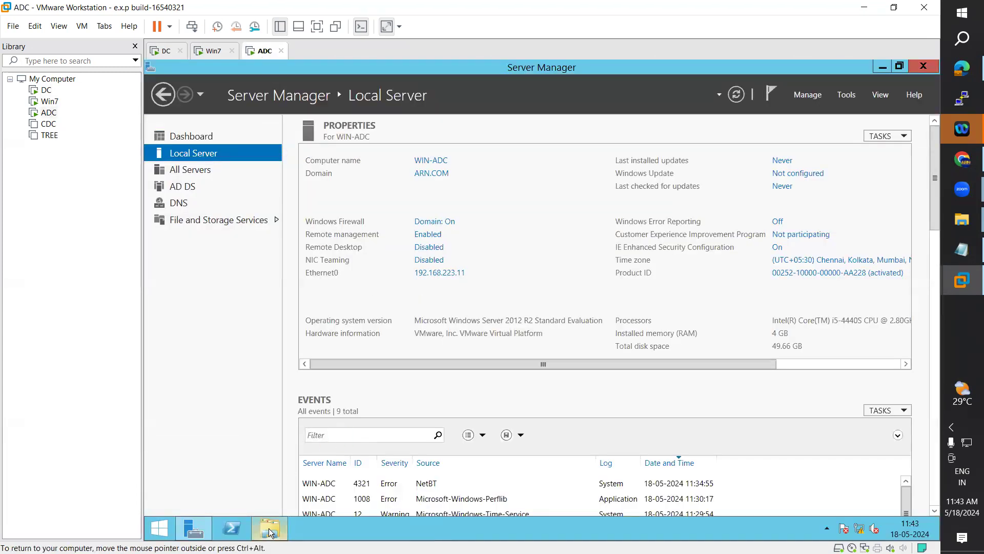
left_click(268, 528)
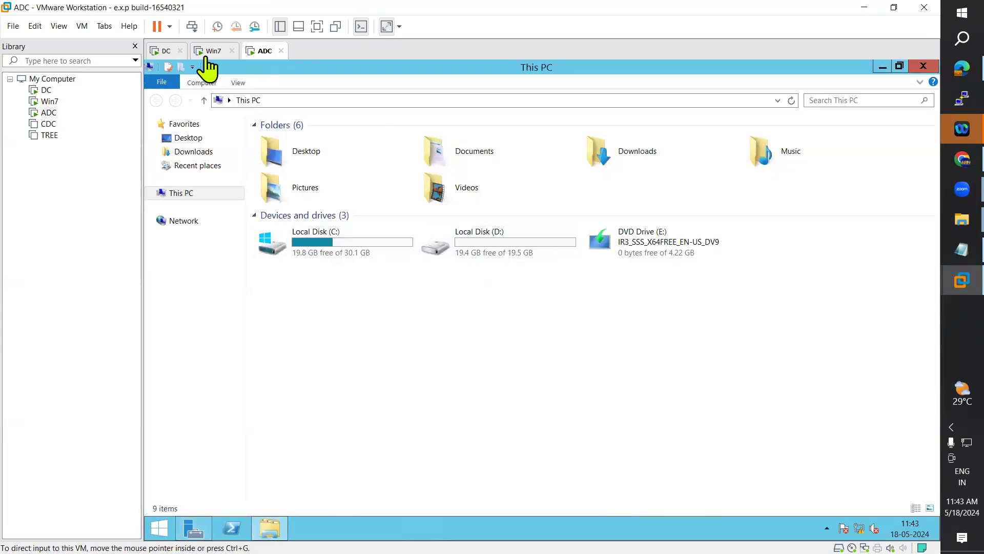
Step: Log off the Win7 session and bring up the ADC Start screen
left_click(210, 52)
left_click(160, 519)
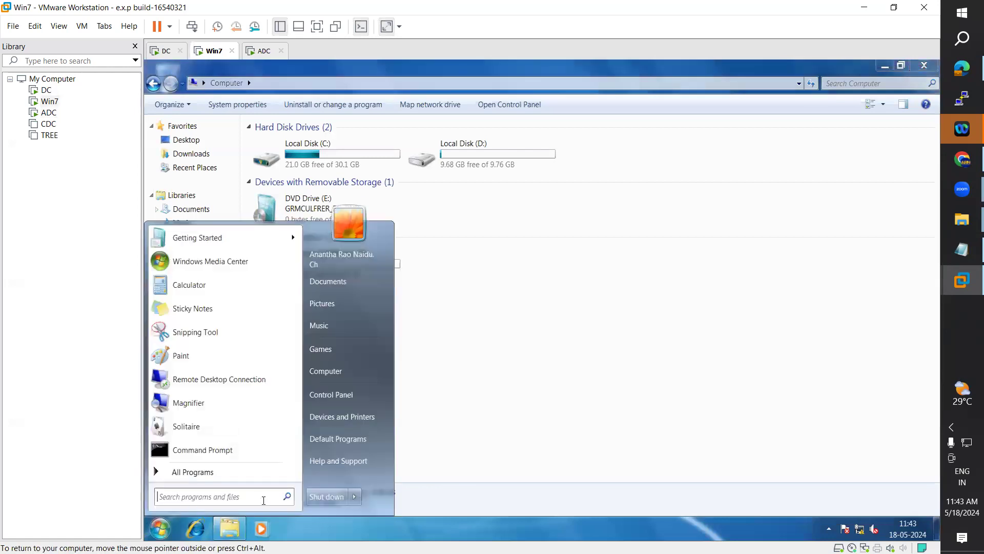
mouse_move(354, 496)
left_click(378, 299)
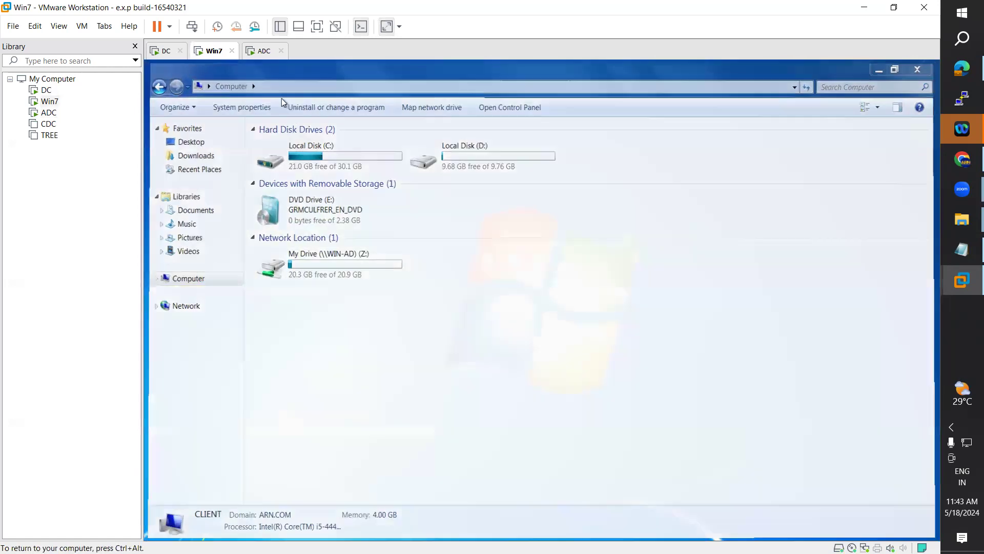
left_click(263, 51)
left_click(159, 528)
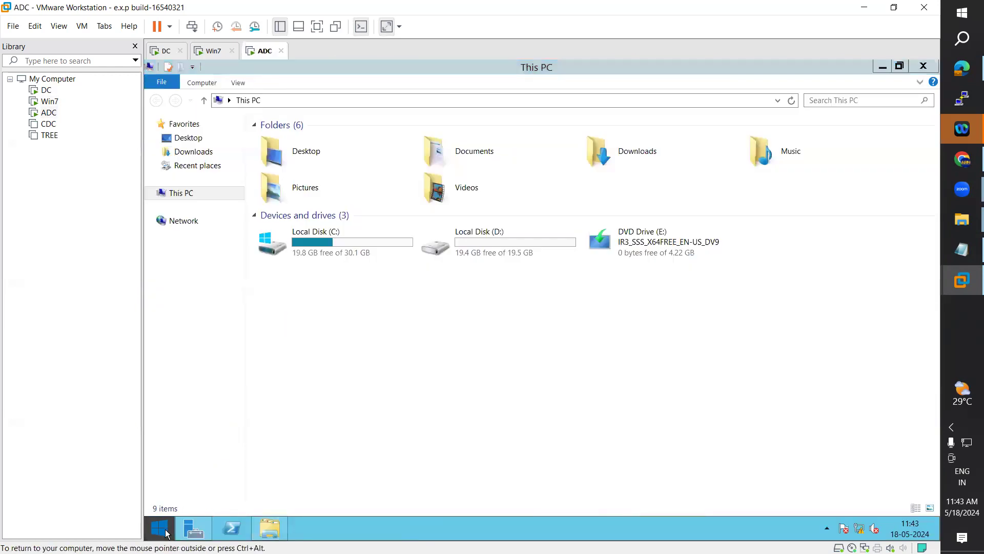
Step: Sign out of the ADC server from the Start screen's account menu
left_click(905, 102)
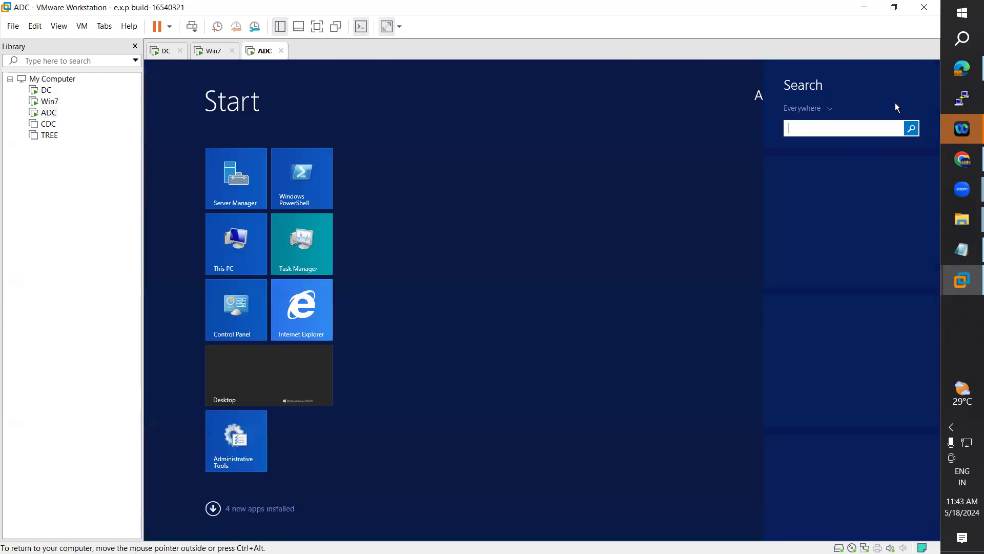
left_click(688, 175)
left_click(875, 101)
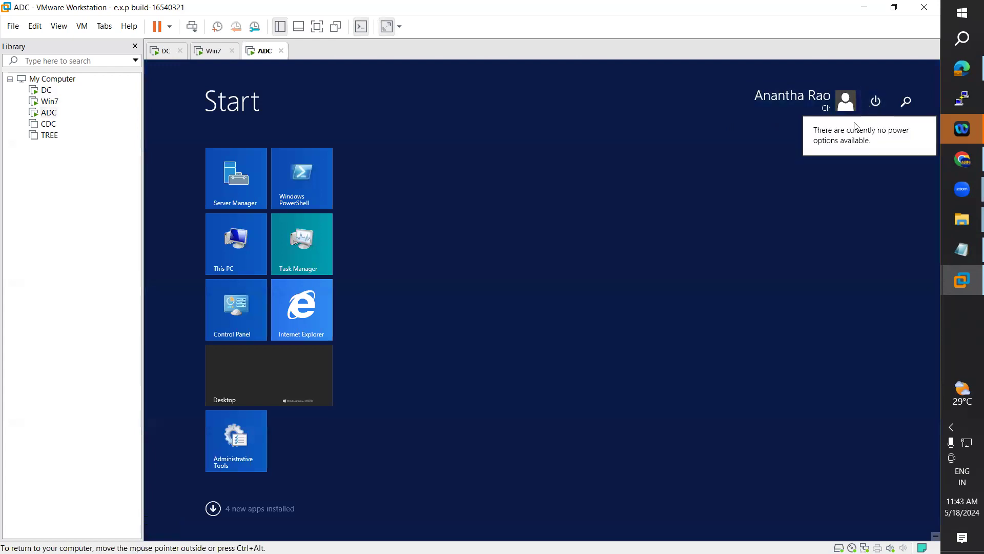
left_click(813, 104)
left_click(812, 104)
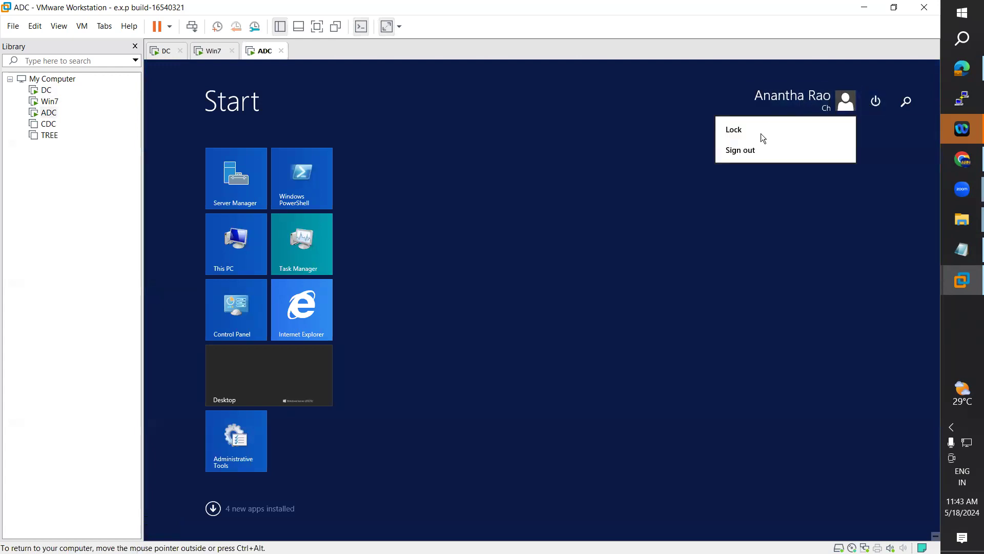
left_click(738, 150)
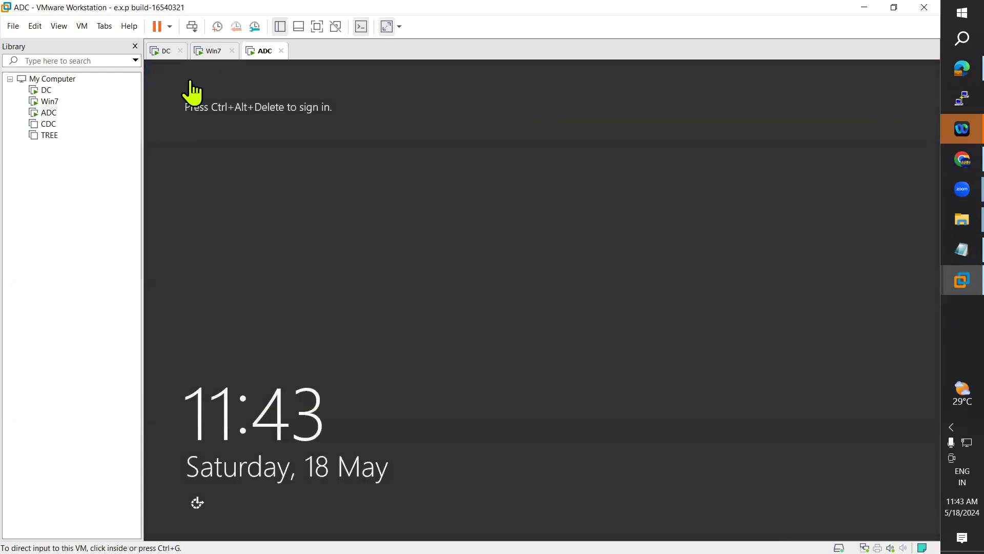
Step: Send Ctrl+Alt+Del to Win7 and sign back in with the account password
left_click(204, 52)
left_click(83, 27)
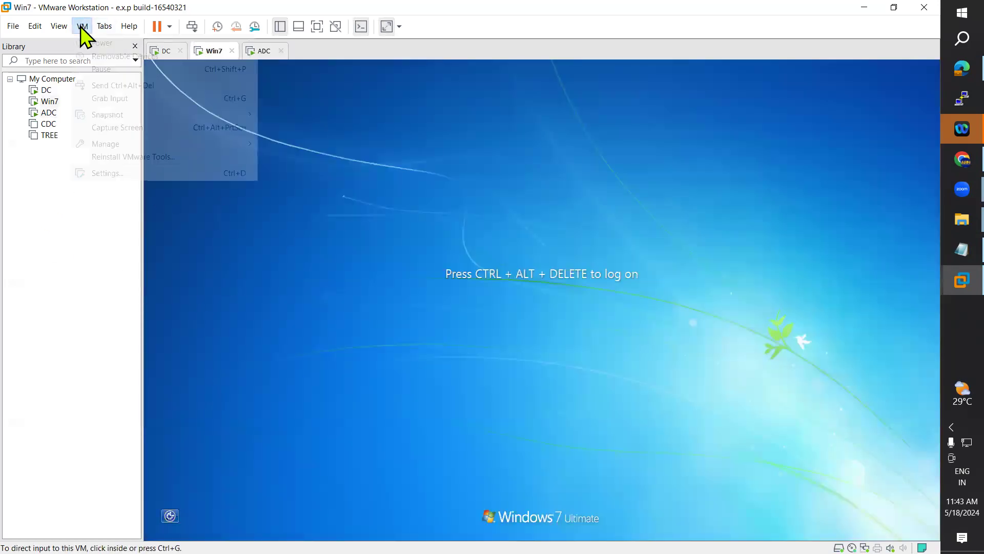
left_click(136, 85)
left_click(546, 360)
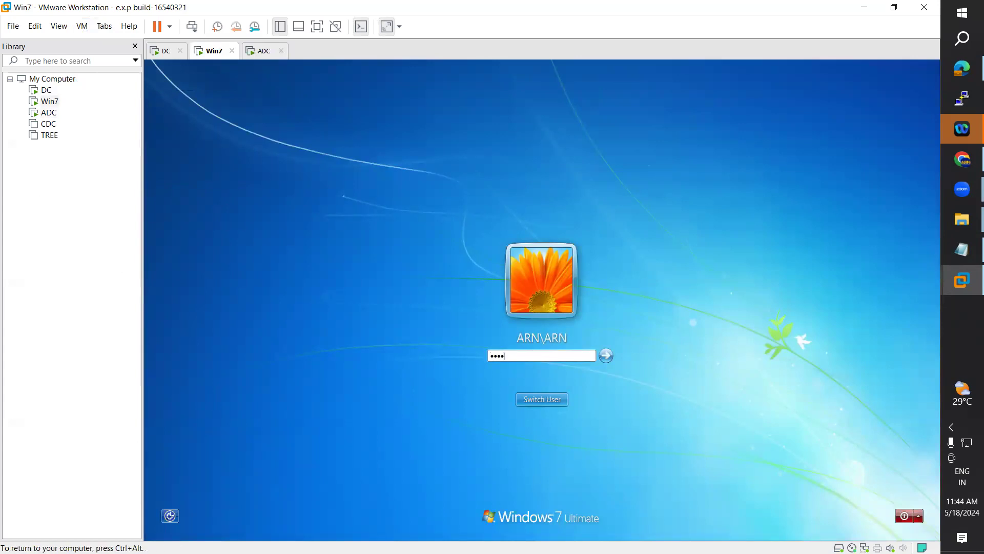
key("Return")
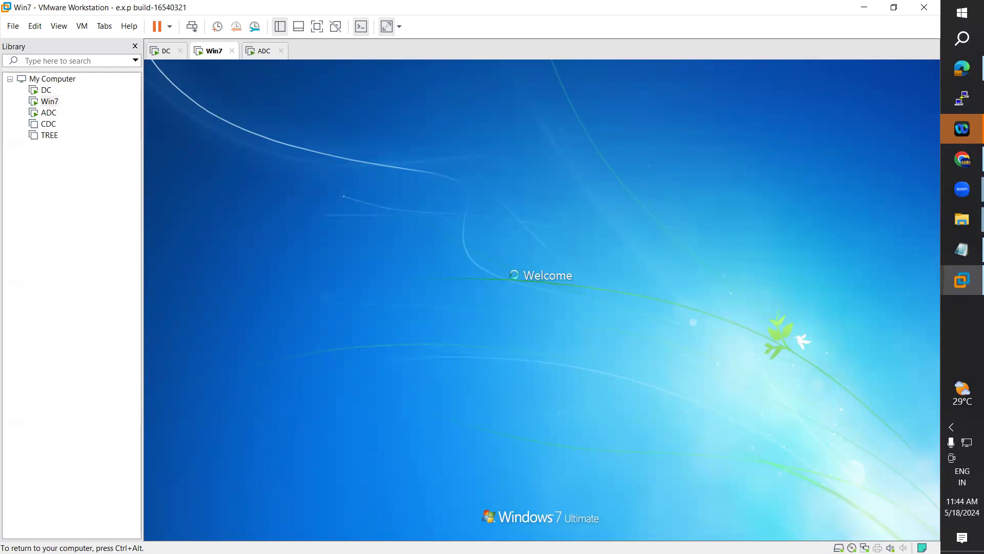
key("ctrl+alt")
Step: Send Ctrl+Alt+Del to ADC and sign in with the domain account's password
left_click(277, 50)
left_click(82, 26)
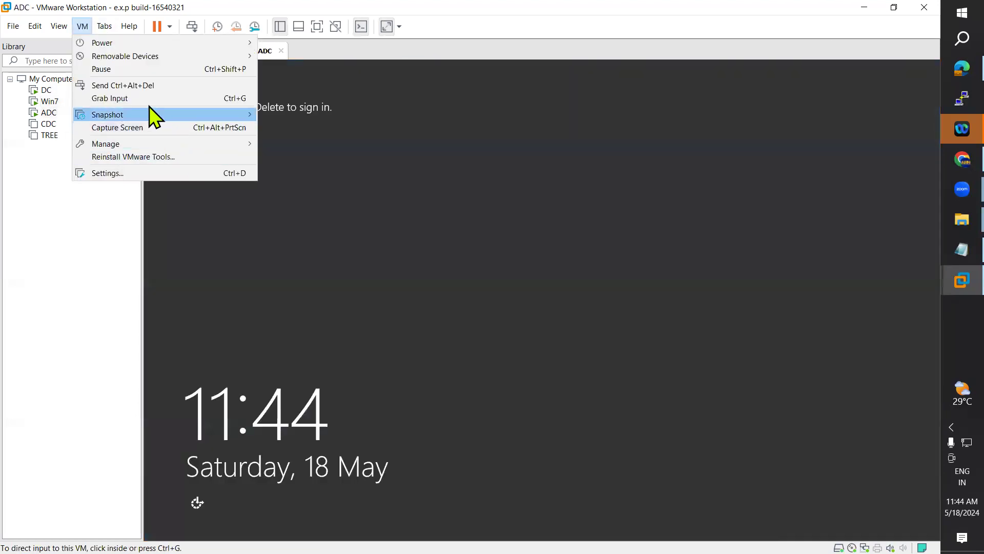
left_click(152, 86)
left_click(585, 264)
left_click(497, 273)
type("••••")
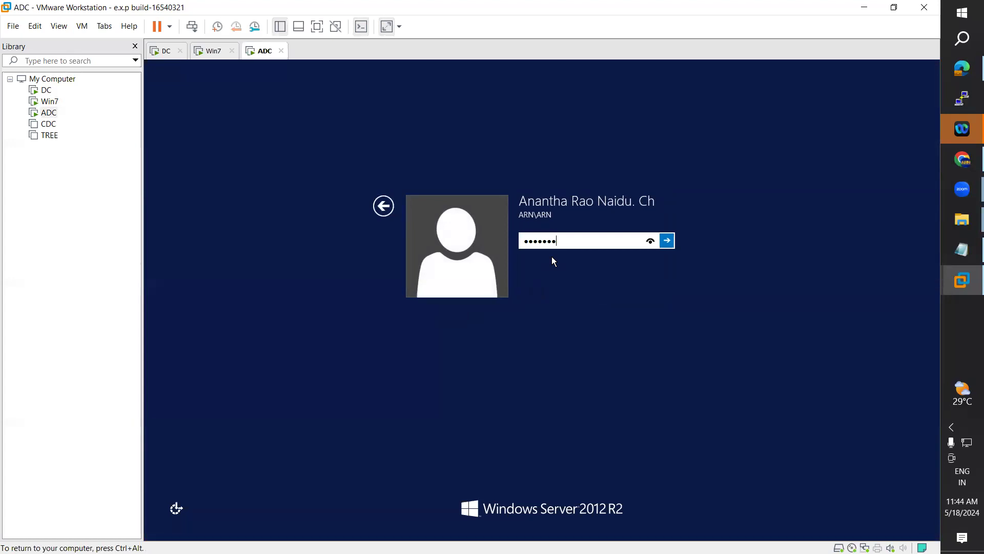
type("•••")
key("Return")
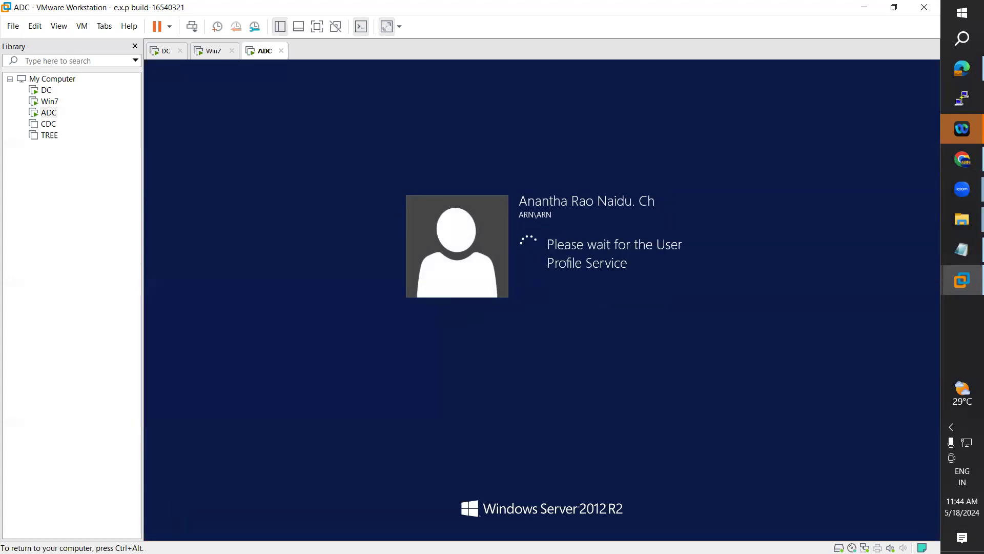
Step: Open Computer on Win7 to view its drives, including Z:
left_click(215, 51)
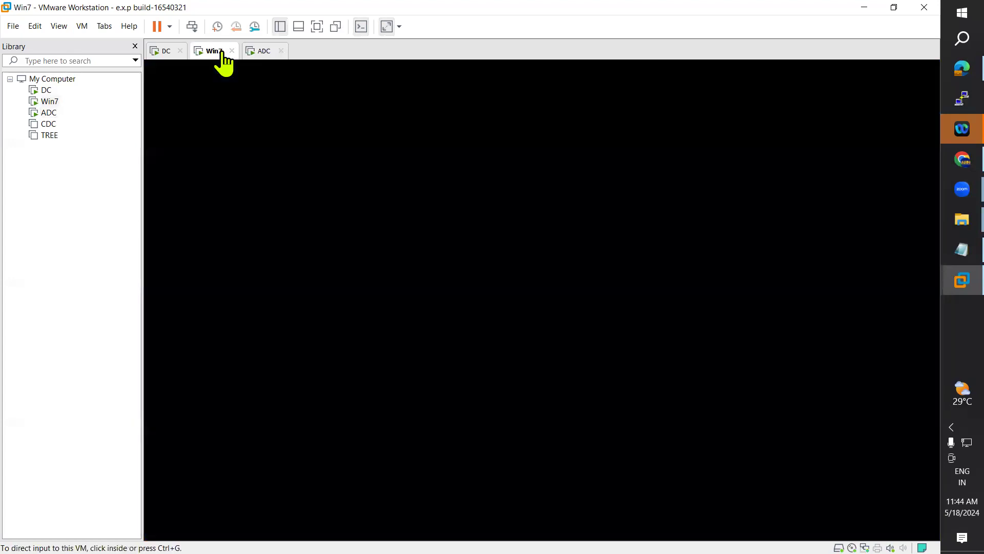
left_click(467, 292)
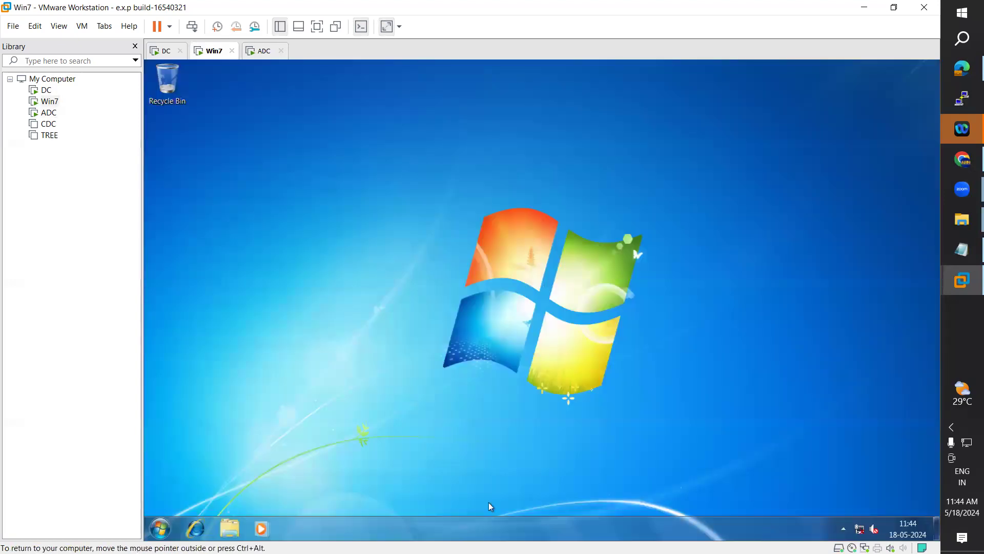
left_click(232, 530)
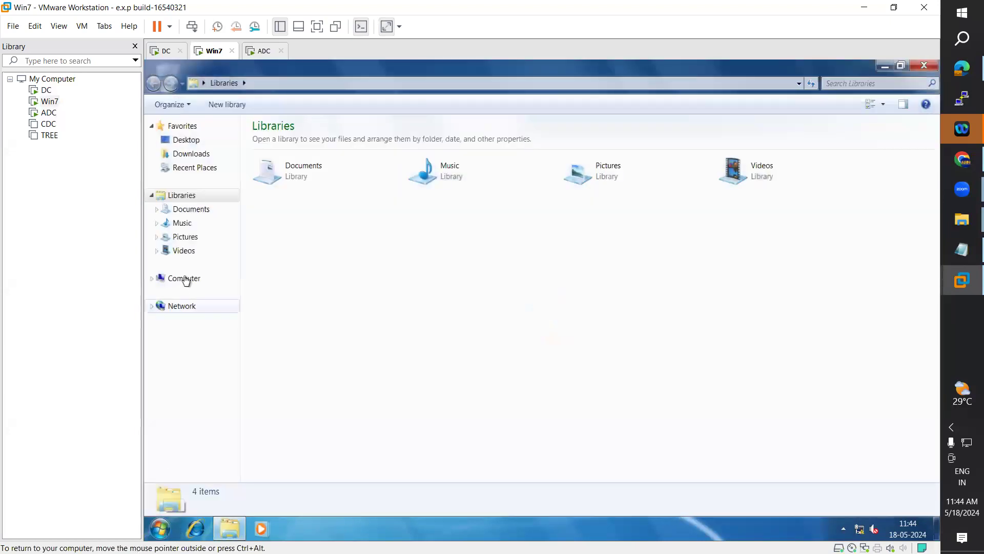
left_click(186, 279)
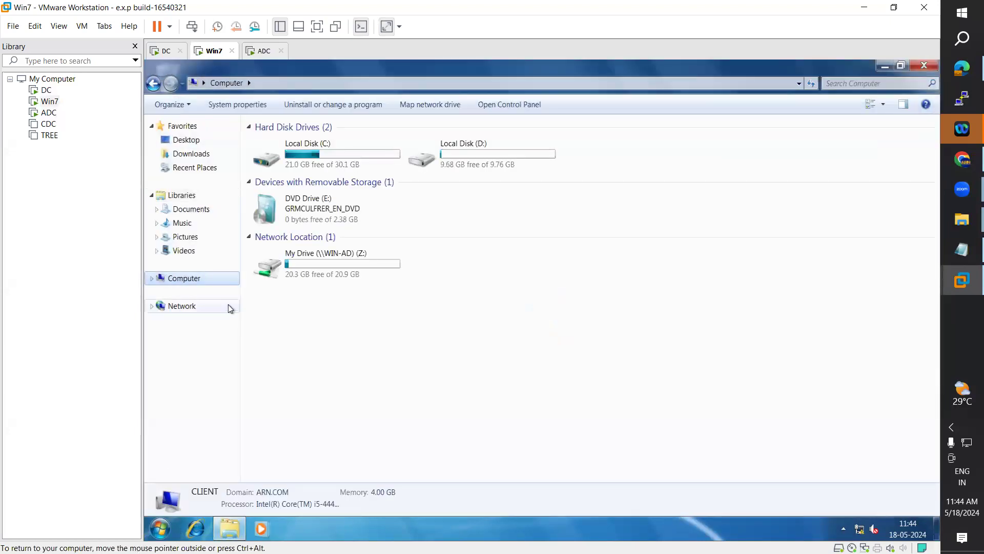
Step: Run gpupdate from a Win7 Command Prompt moved beside the Computer window
left_click(155, 533)
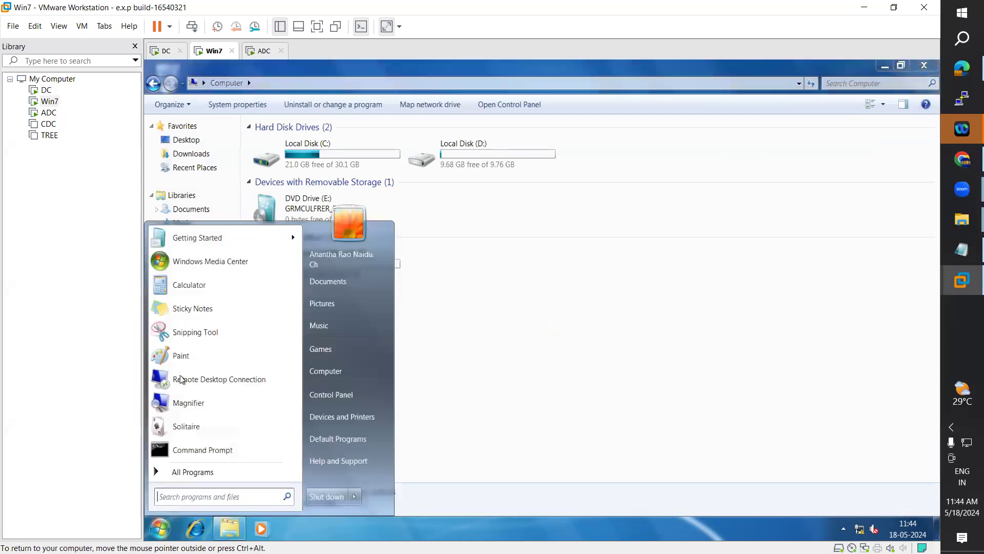
left_click(181, 449)
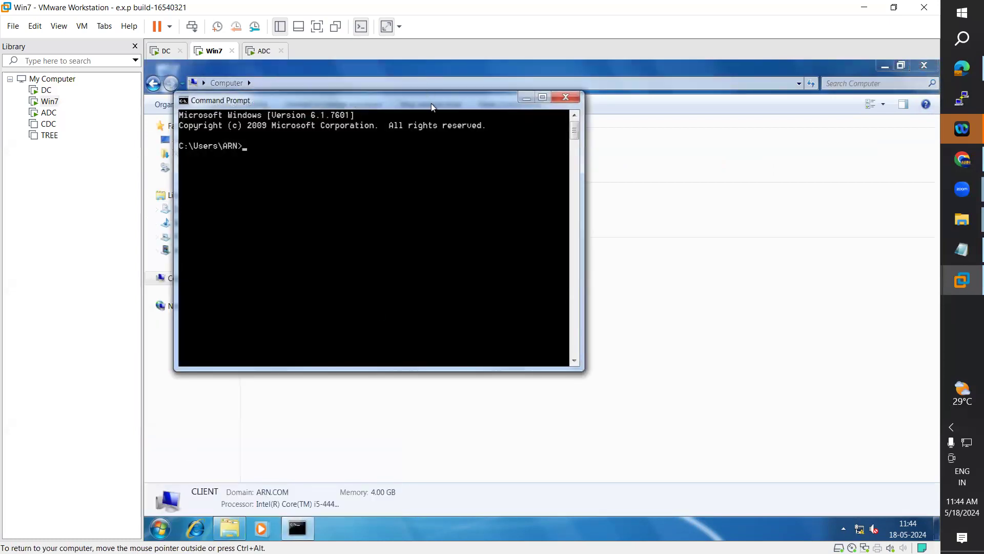
left_click_drag(432, 104, 687, 116)
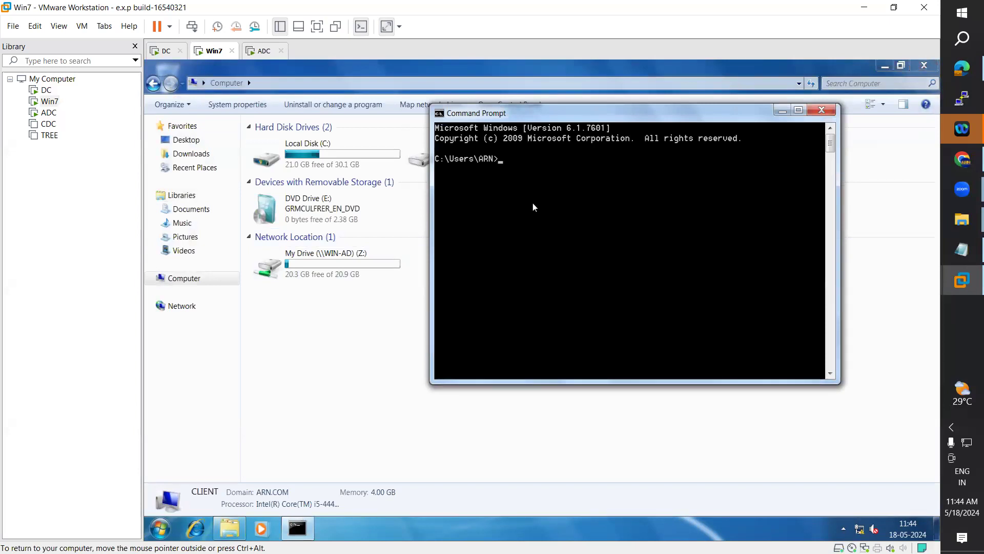
type("gpupdate")
key("Return")
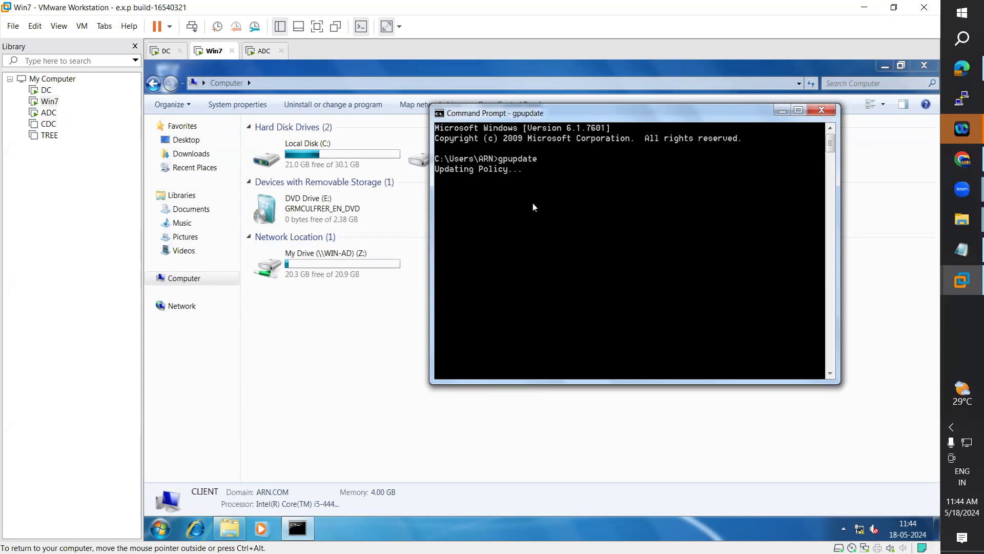
Step: Open This PC on ADC, then run gpupdate from a Command Prompt found by searching 'command'
left_click(251, 54)
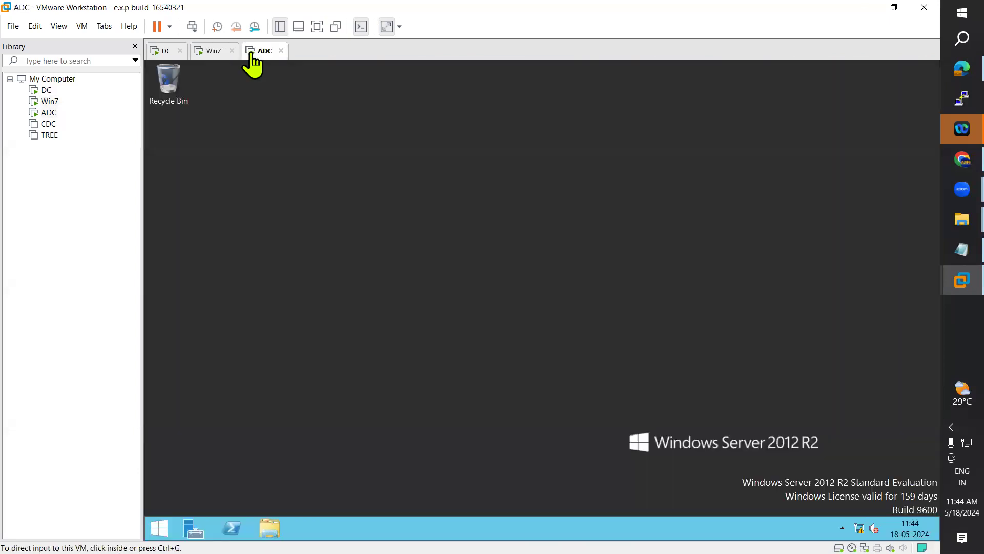
left_click(553, 314)
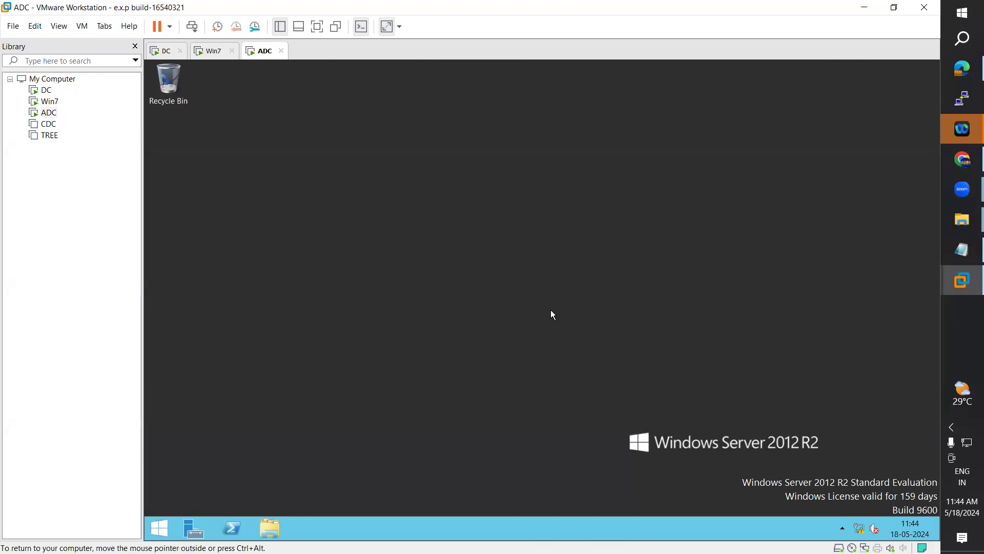
left_click(282, 525)
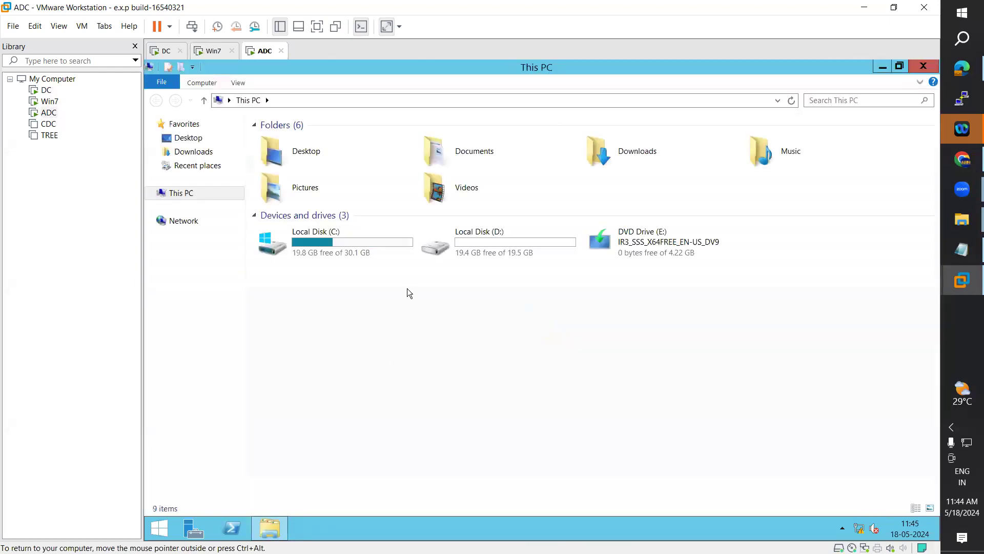
left_click(156, 530)
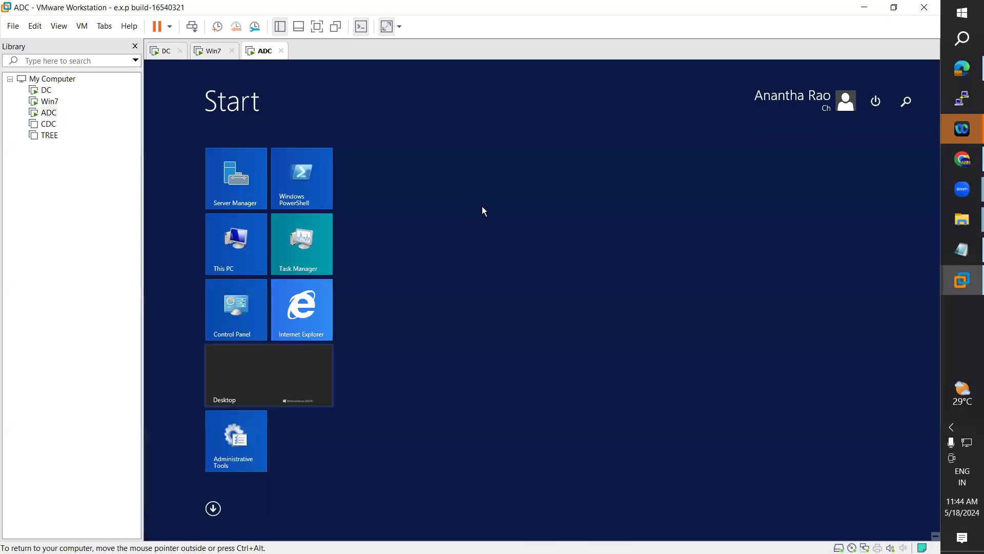
left_click(907, 101)
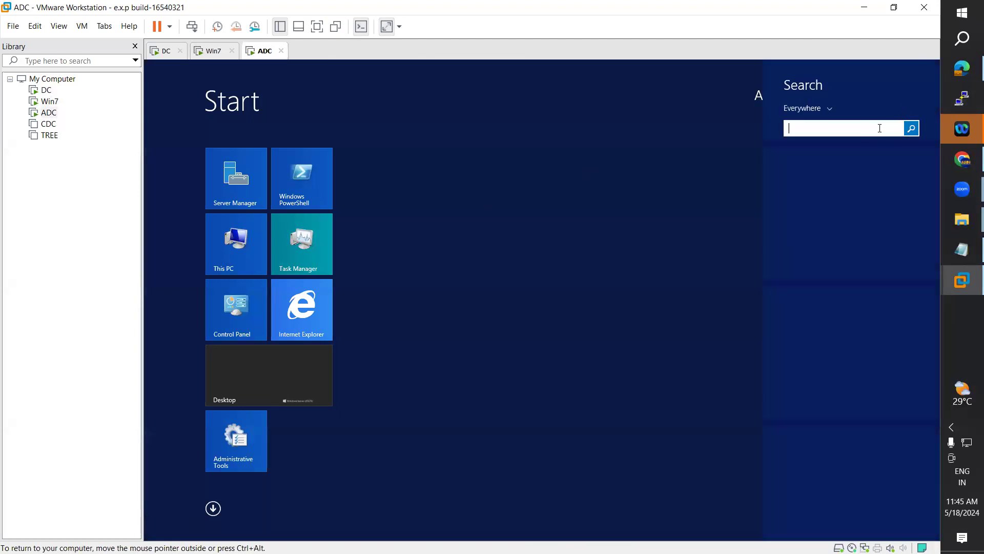
type("comm")
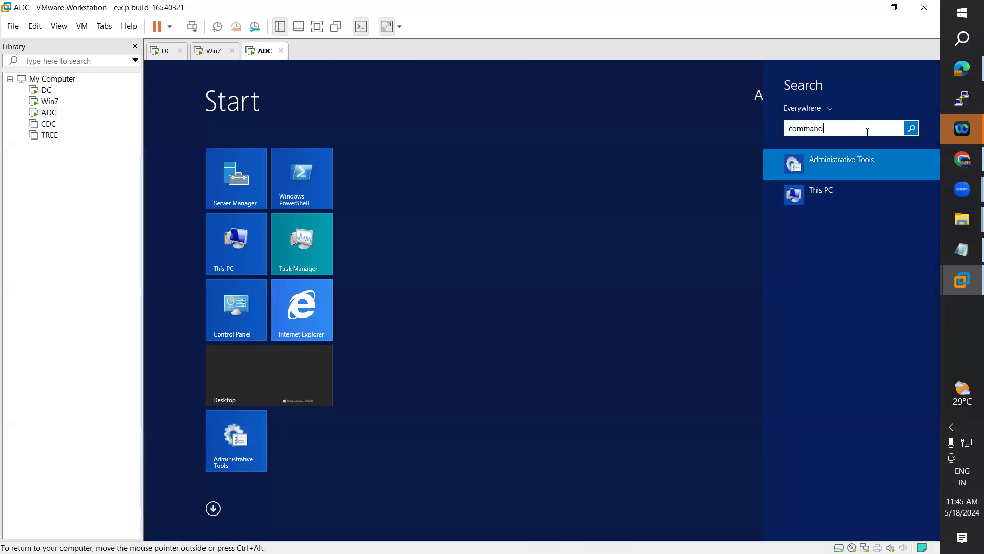
type("and")
left_click(827, 158)
type("gpupdate")
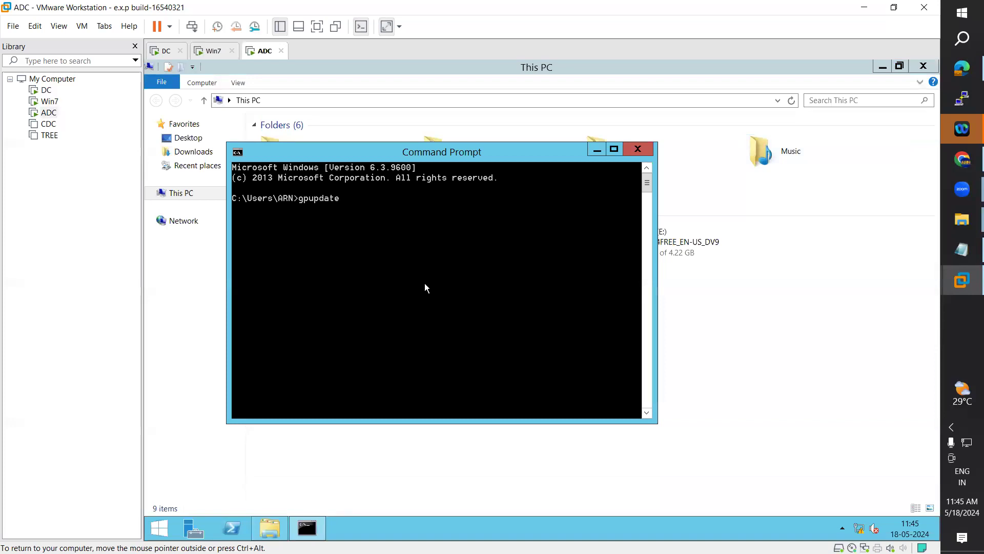
key("Return")
Step: Log off the Win7 user
left_click(214, 51)
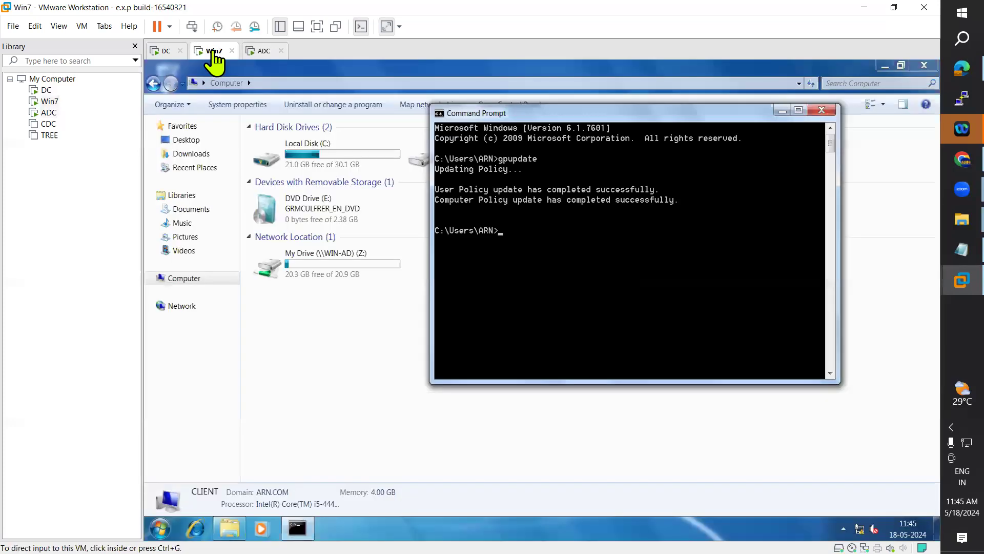
left_click(161, 528)
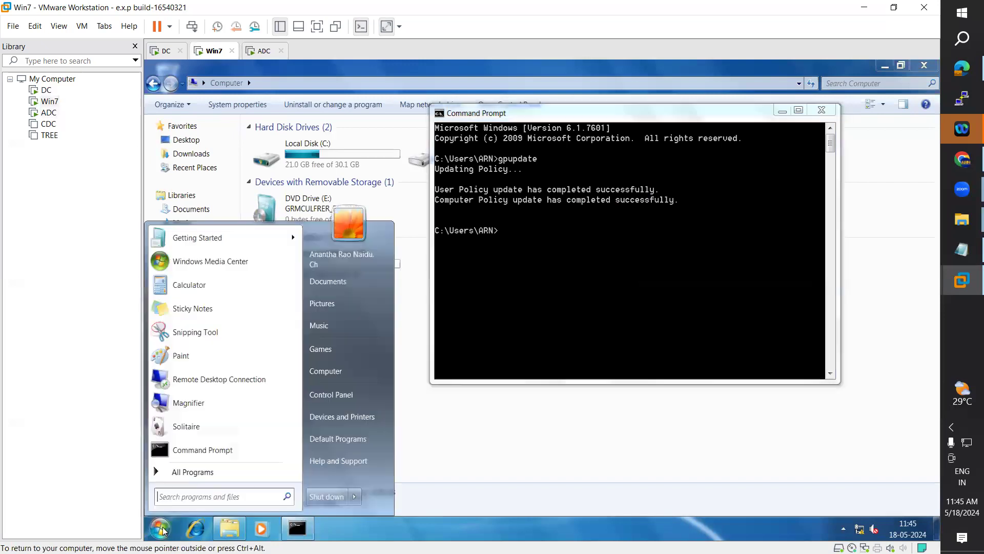
mouse_move(358, 496)
key("Escape")
key("Escape")
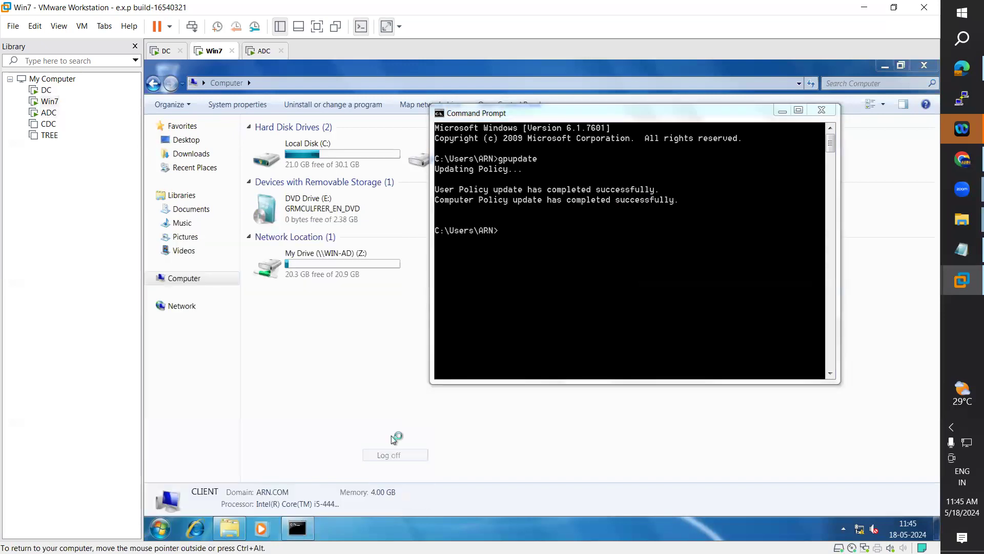
key("alt+F4")
Step: Sign out of the ADC server via the Start screen account menu
left_click(254, 51)
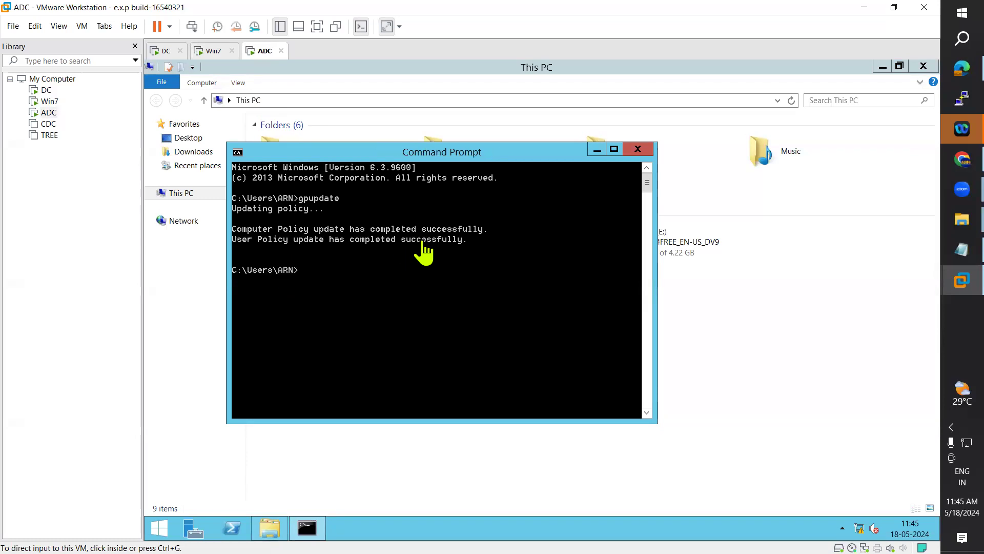
left_click(159, 527)
left_click(820, 108)
left_click(788, 153)
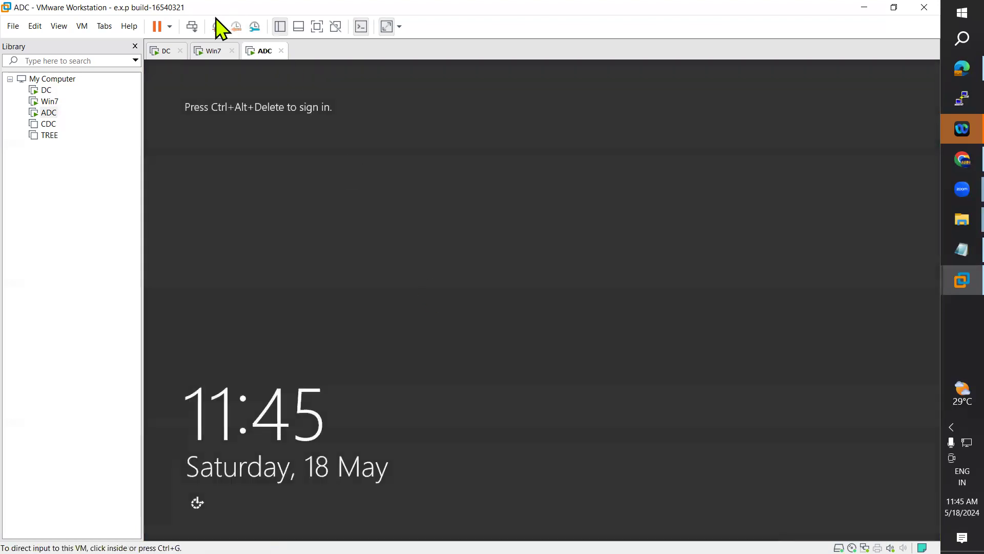
Step: Log on to Win7 via Send Ctrl+Alt+Del and open Computer to see My Drive as Z:
left_click(213, 51)
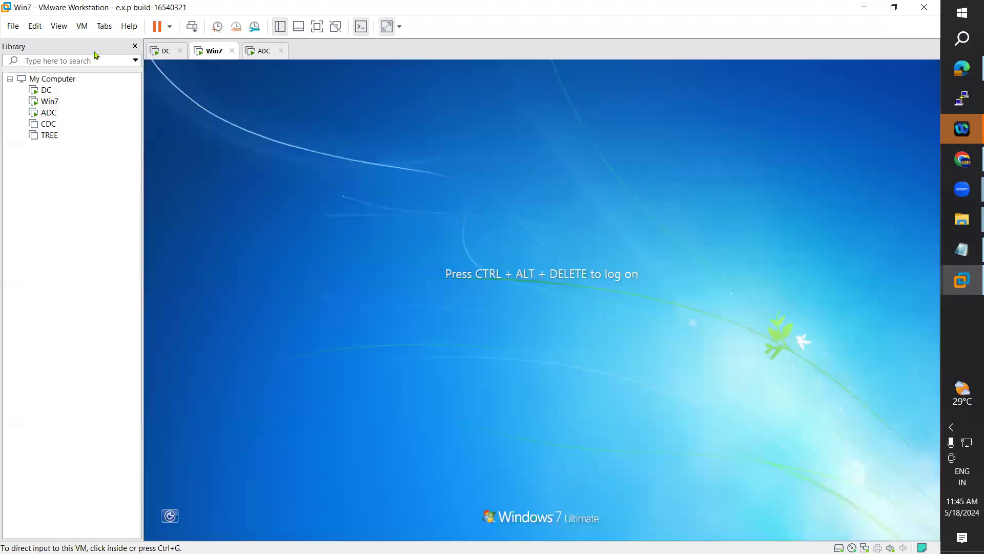
left_click(82, 26)
left_click(141, 86)
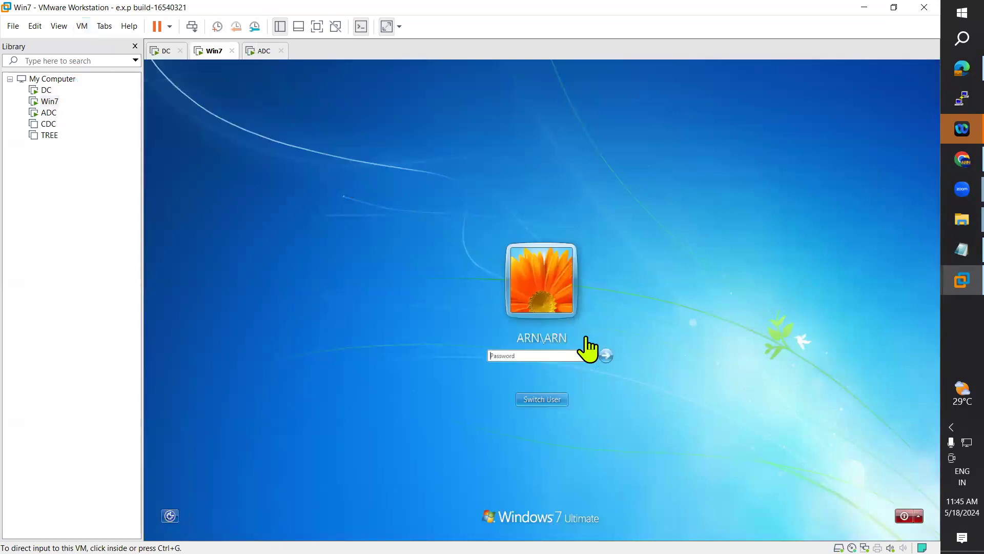
left_click(510, 357)
type("********")
key("Return")
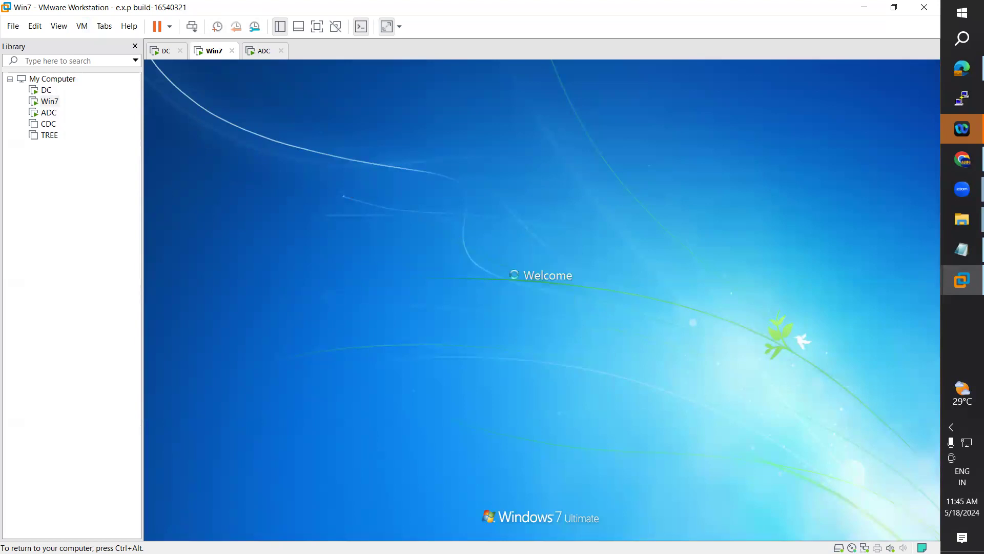
key("ctrl+alt")
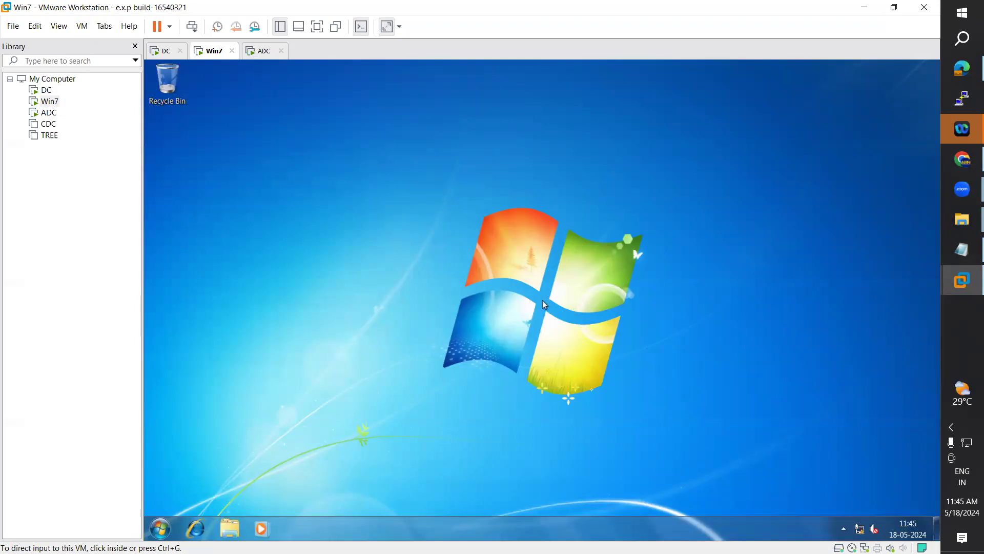
left_click(161, 528)
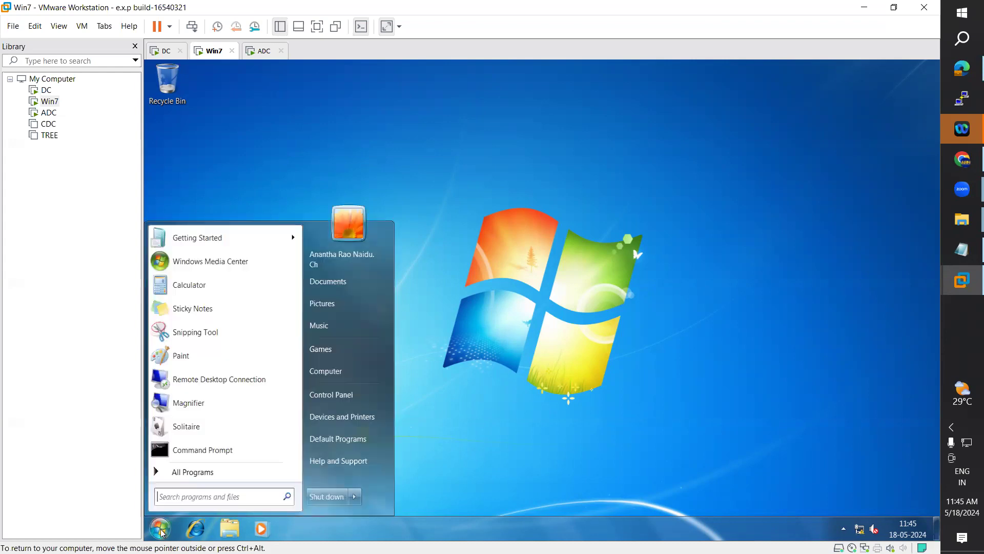
left_click(342, 377)
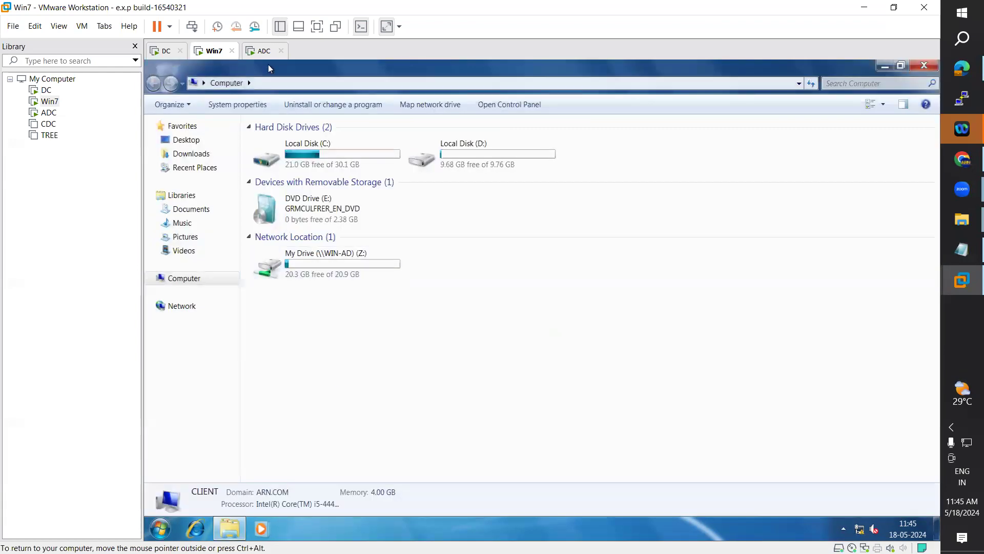
Step: Sign in to ADC as the domain user after sending Ctrl+Alt+Del
left_click(261, 51)
left_click(82, 25)
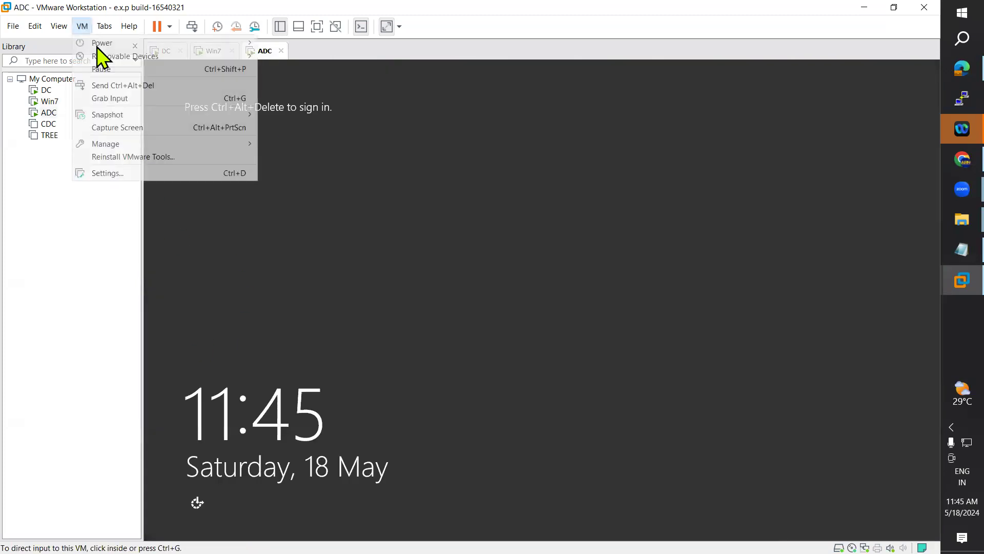
left_click(140, 85)
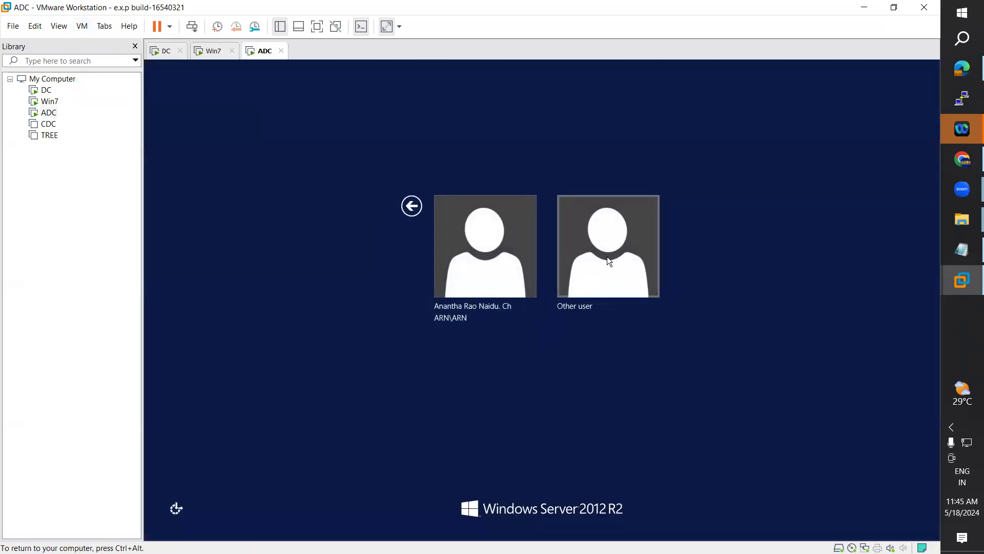
left_click(529, 256)
type("P")
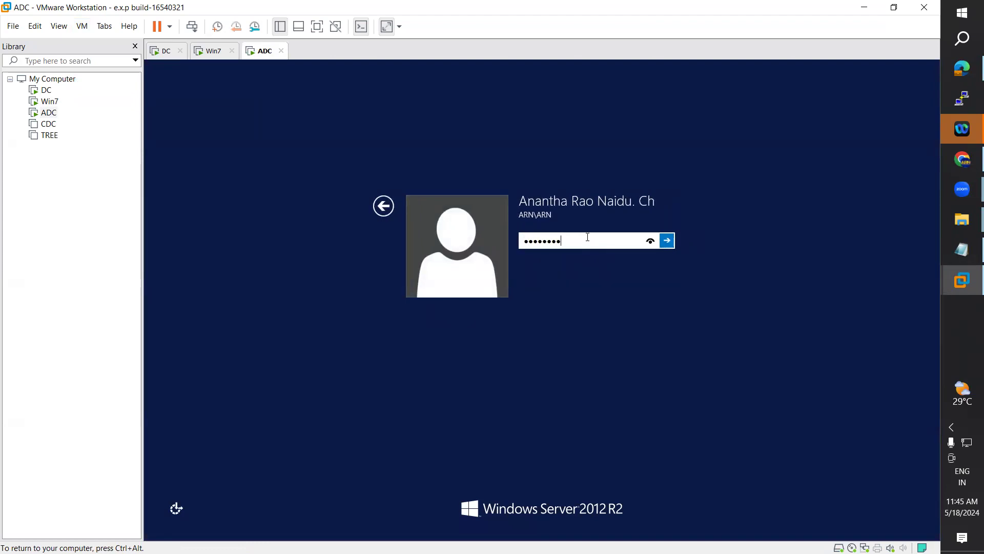
key("Return")
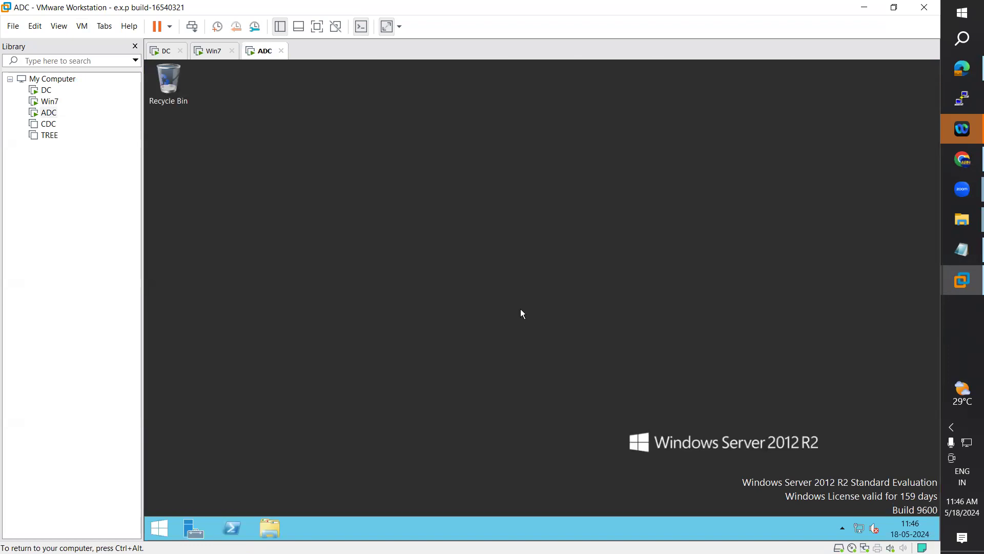
Step: Open This PC on ADC, close DC's Command Prompt, and compare drives on Win7 and ADC
left_click(272, 529)
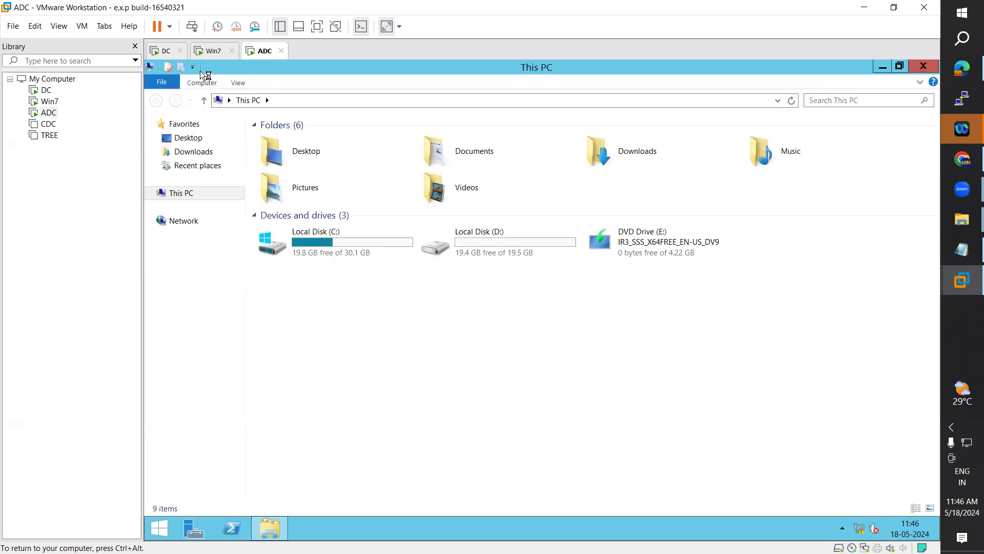
left_click(160, 51)
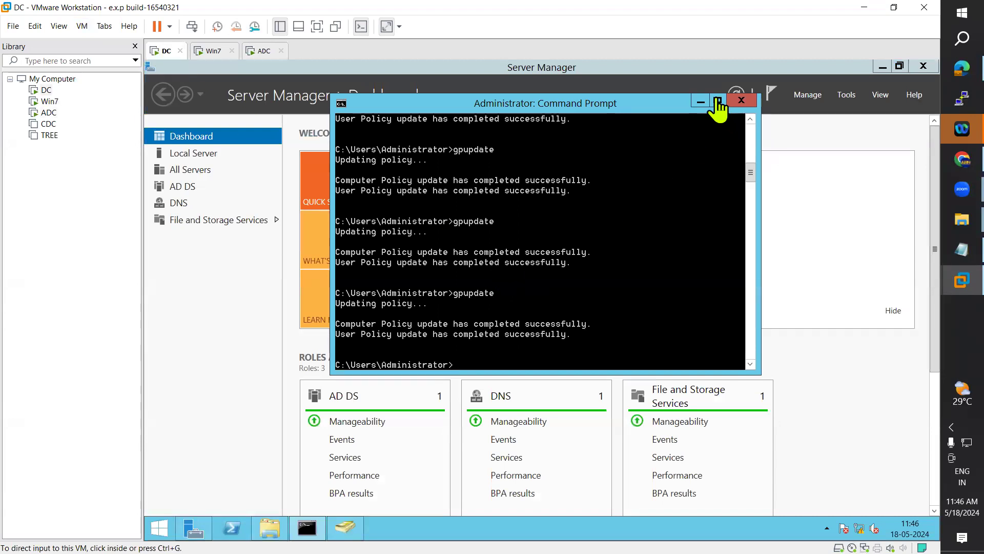
left_click(700, 102)
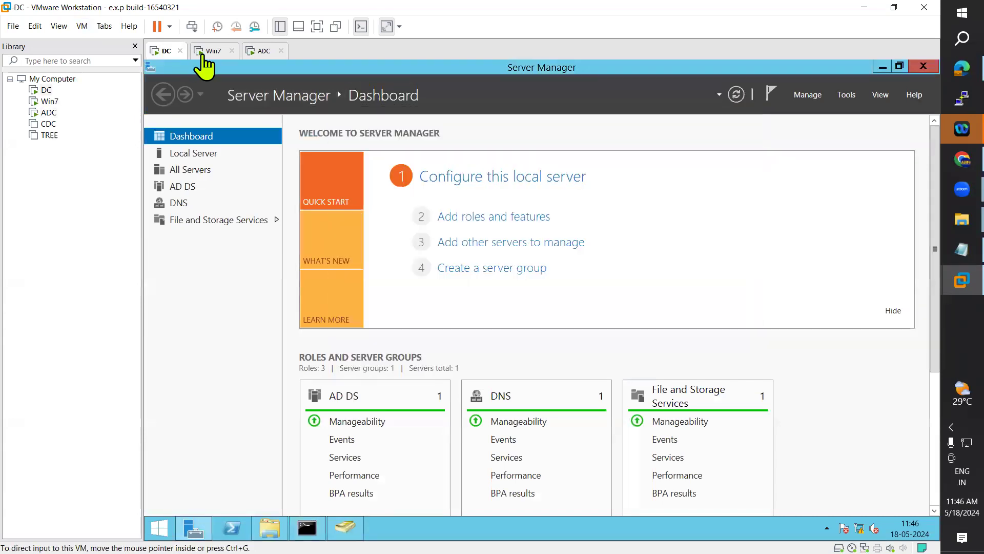
left_click(209, 51)
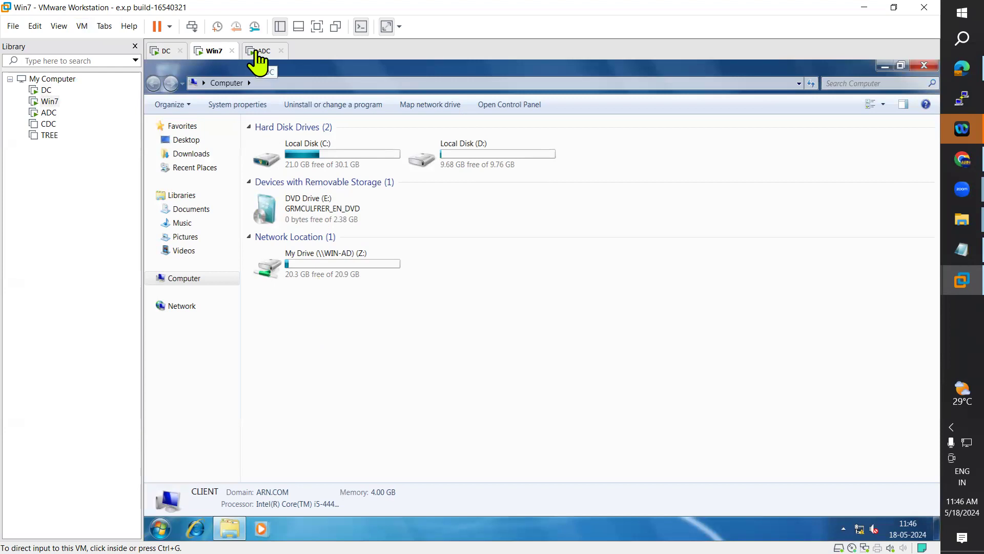
left_click(256, 53)
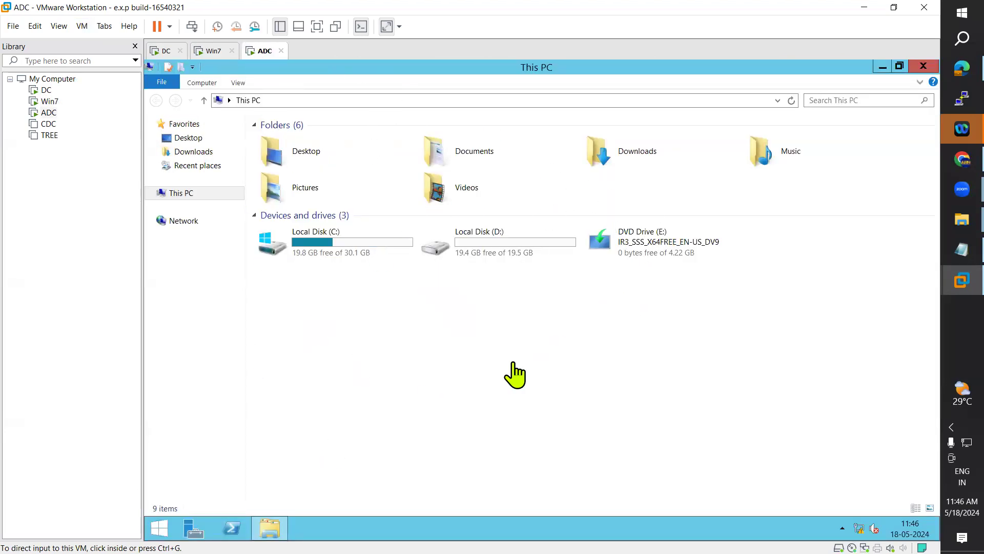
left_click(216, 51)
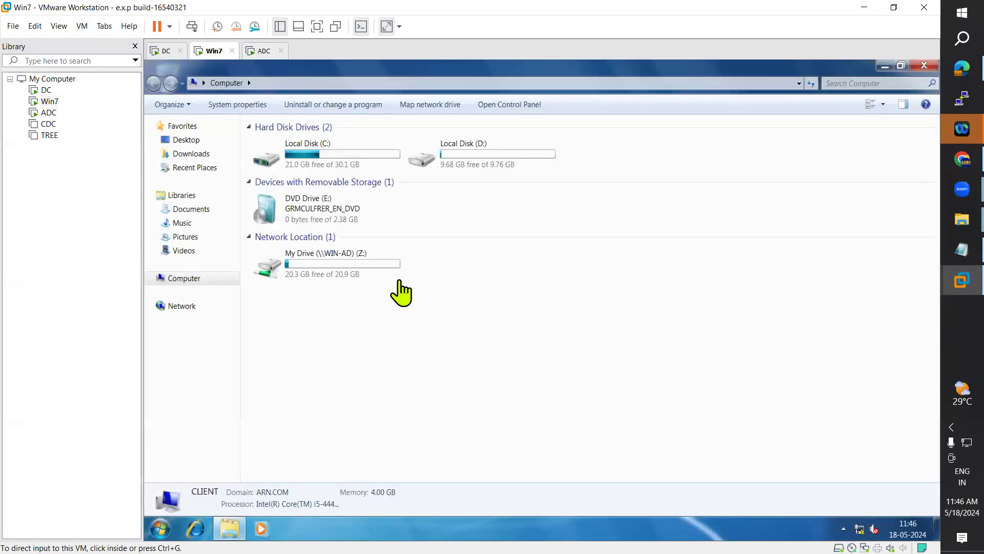
Step: Restart Win7 from the Start menu's Shut down options, then return to ADC
left_click(160, 529)
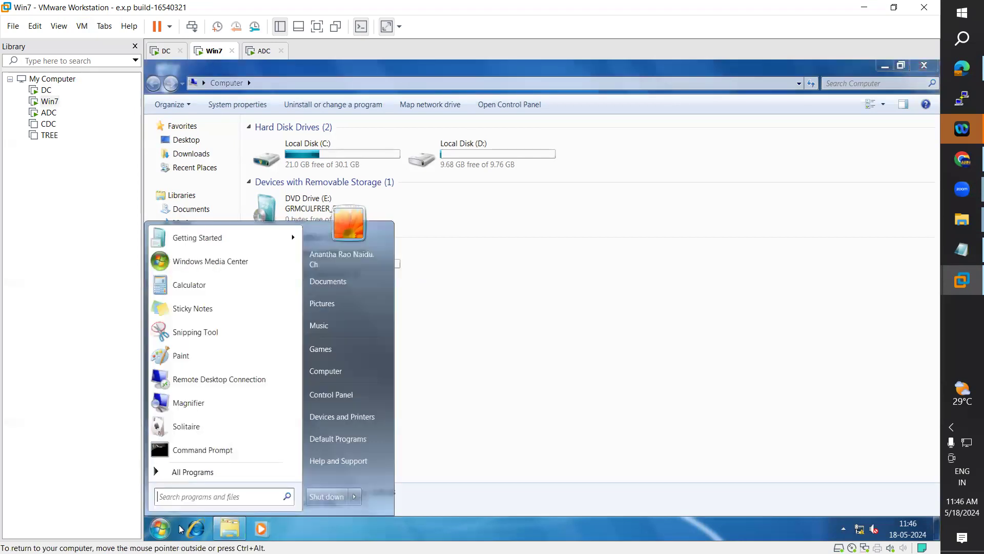
mouse_move(361, 504)
left_click(382, 483)
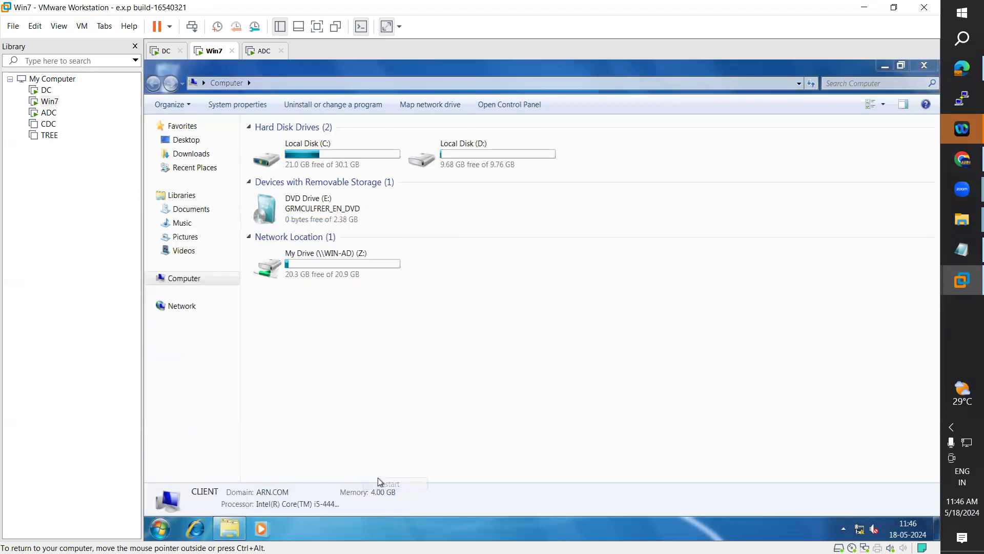
left_click(264, 51)
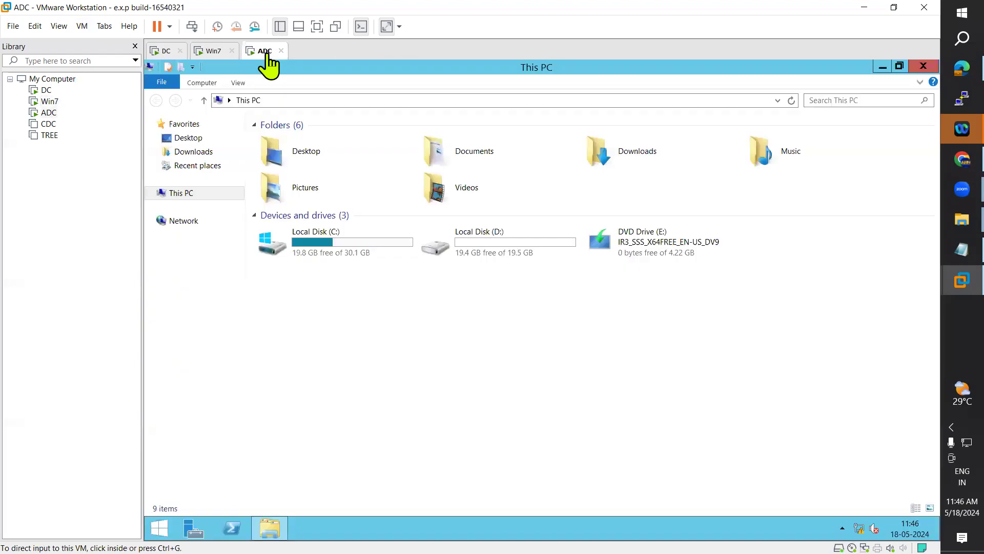
Step: Sign out of ADC using the user tile on the Start screen
left_click(159, 533)
left_click(814, 113)
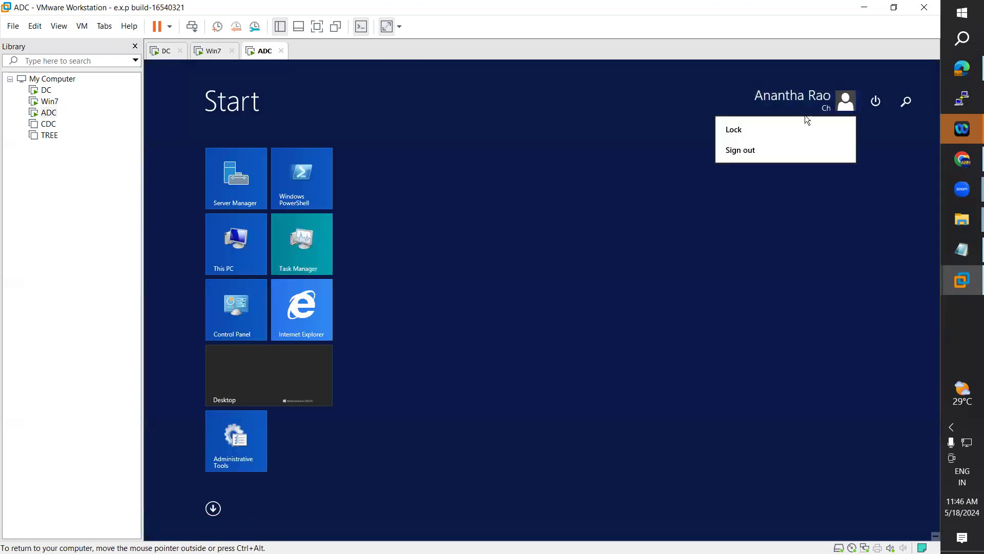
left_click(742, 152)
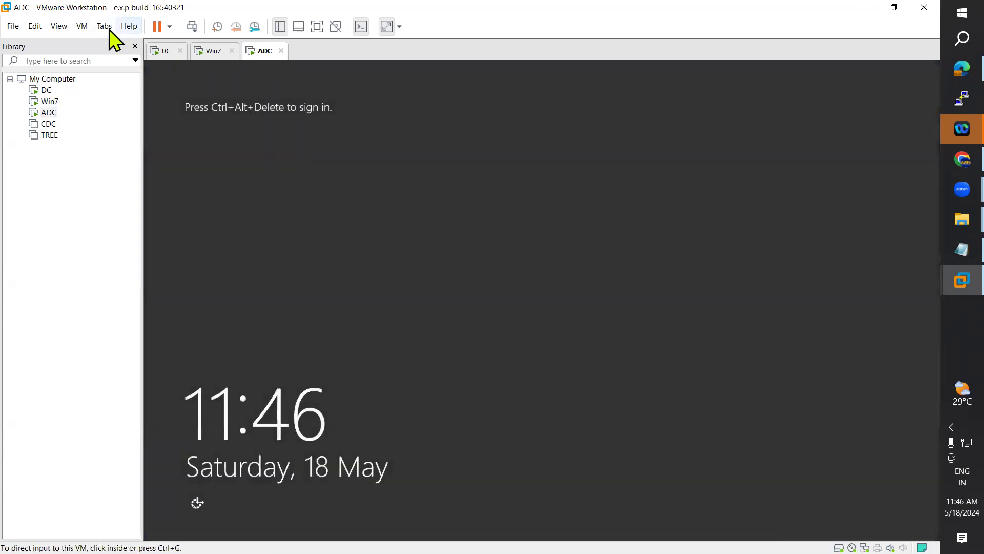
Step: Sign back in to ADC as the ARN domain administrator through Other user
left_click(79, 29)
left_click(130, 85)
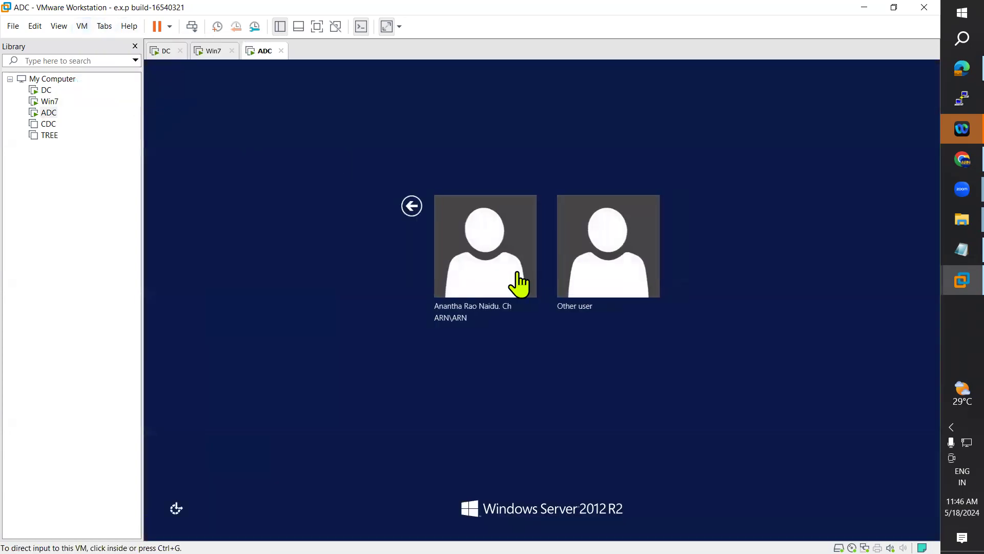
left_click(608, 264)
type("adm")
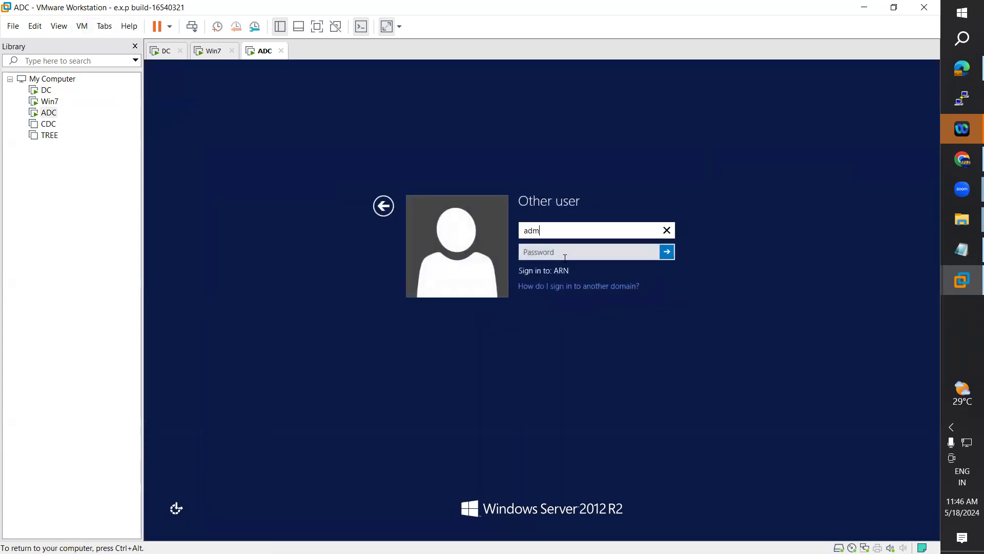
type("in")
key("BackSpace")
key("BackSpace")
key("BackSpace")
key("BackSpace")
key("BackSpace")
type("a")
type("****")
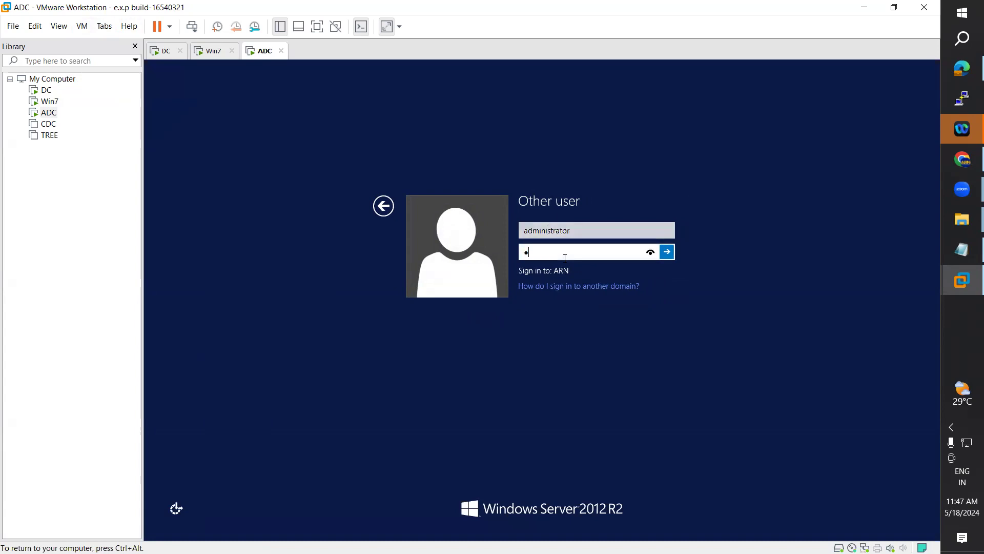
type("****")
key("Return")
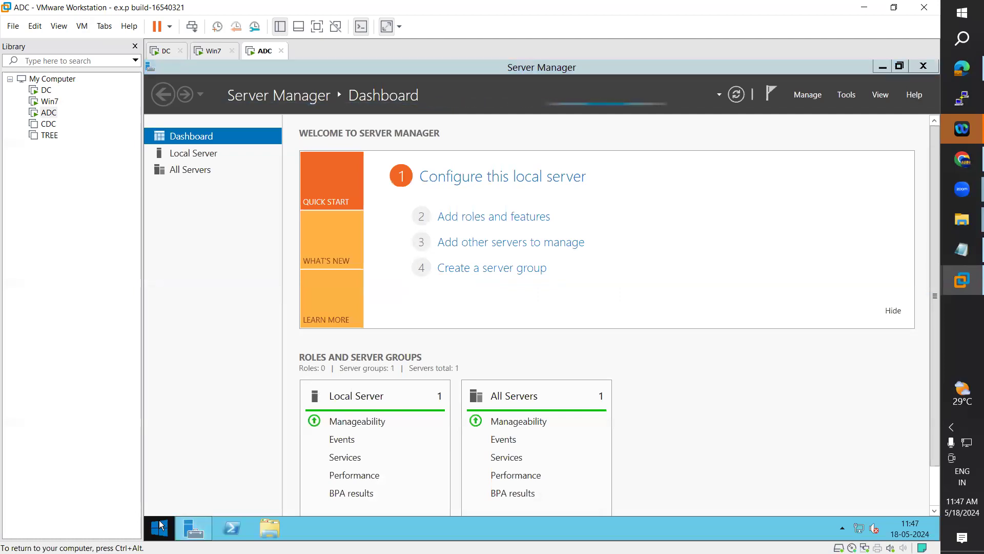
Step: Restart ADC with the reason Hardware: Installation (Planned)
left_click(160, 529)
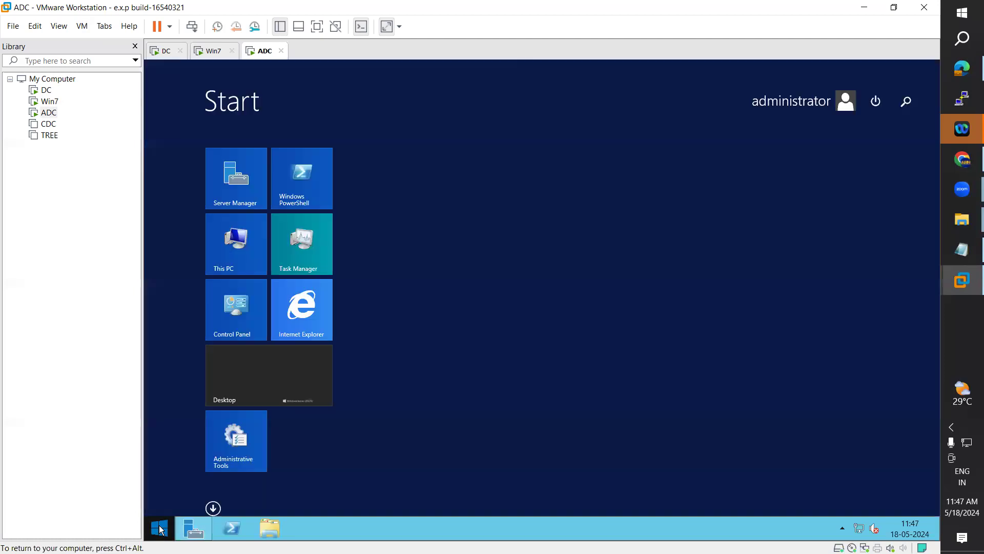
left_click(877, 105)
left_click(873, 148)
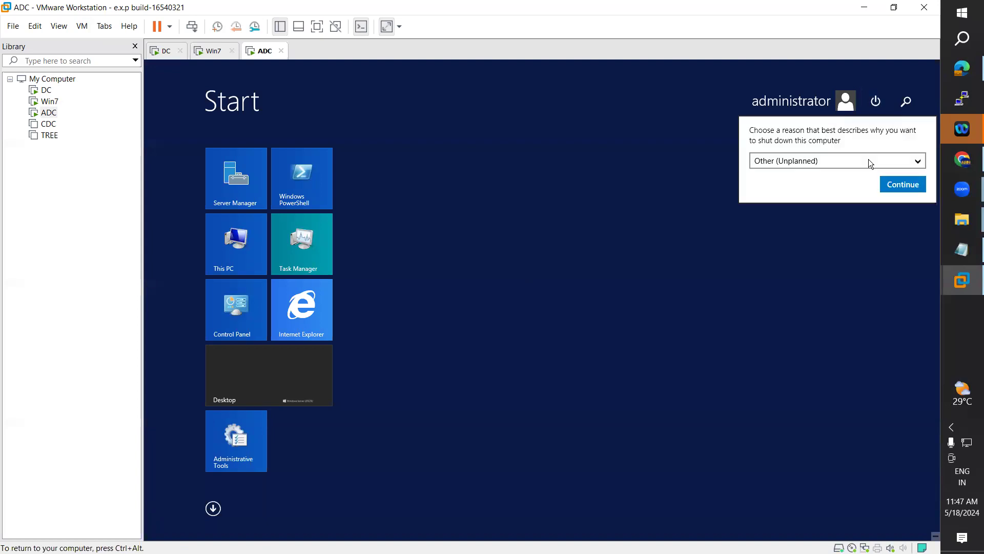
left_click(844, 161)
left_click(845, 261)
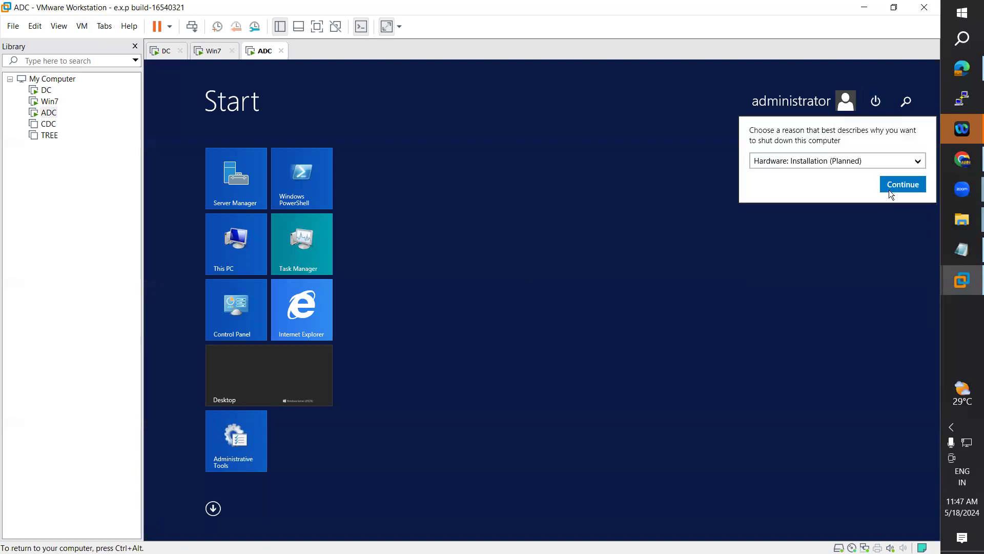
left_click(889, 188)
Step: Log on to Win7 with the account password after sending Ctrl+Alt+Del
left_click(215, 51)
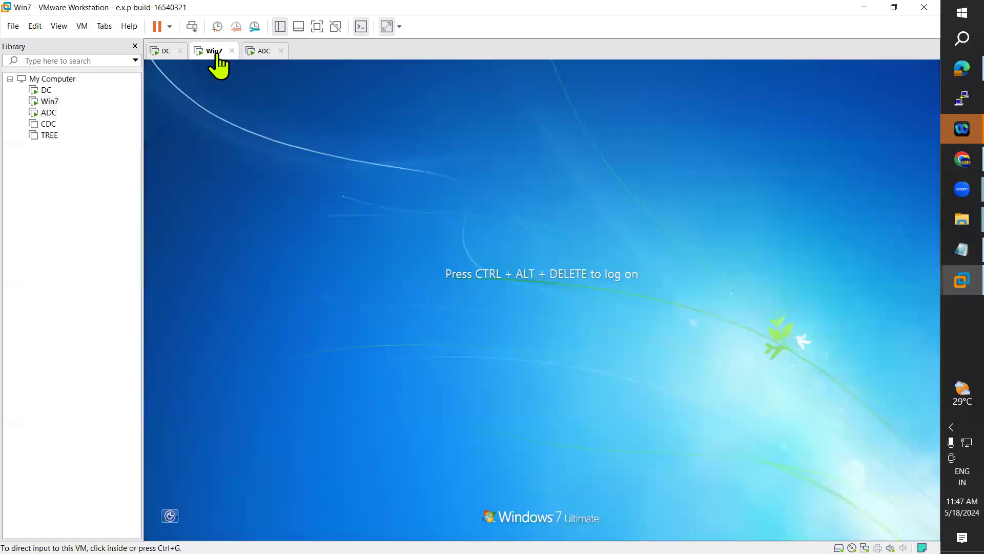
left_click(82, 26)
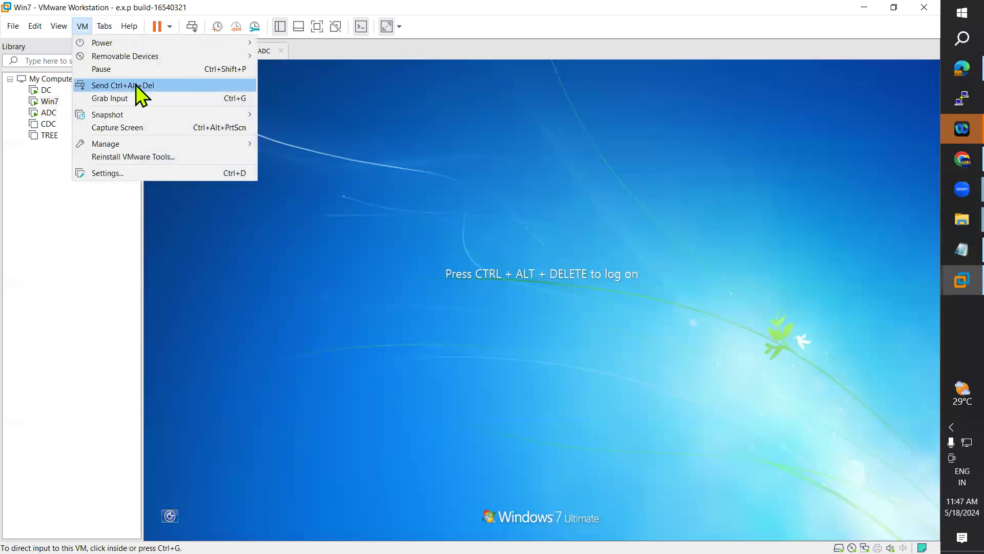
left_click(132, 83)
left_click(516, 355)
type("••••••••")
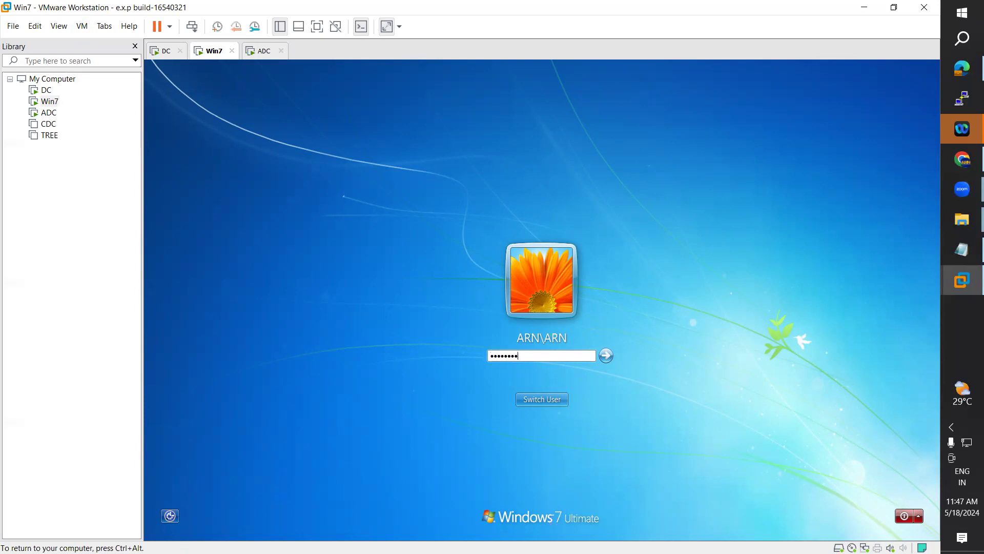
key("Return")
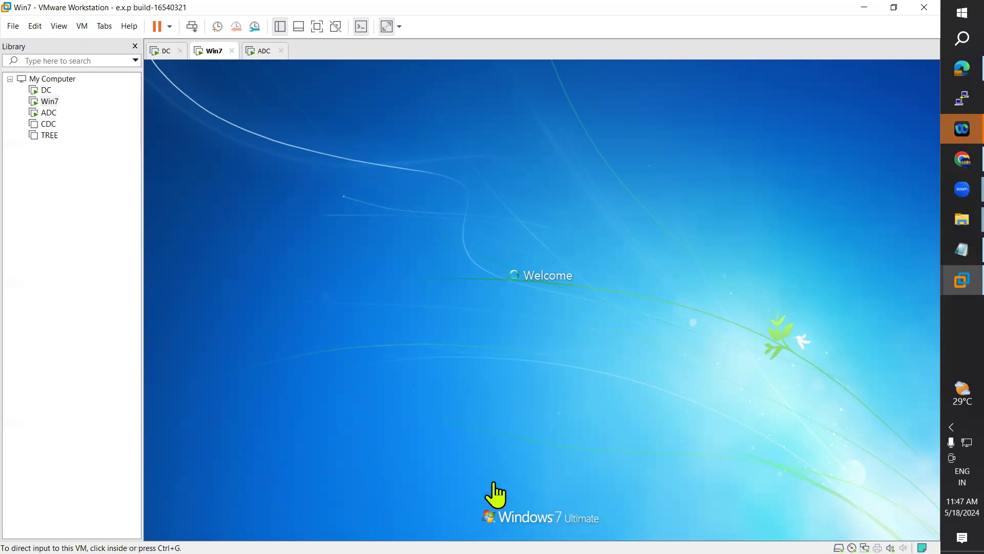
Step: Check ADC's restart progress, then open Computer on Win7 showing the Z: drive
left_click(266, 51)
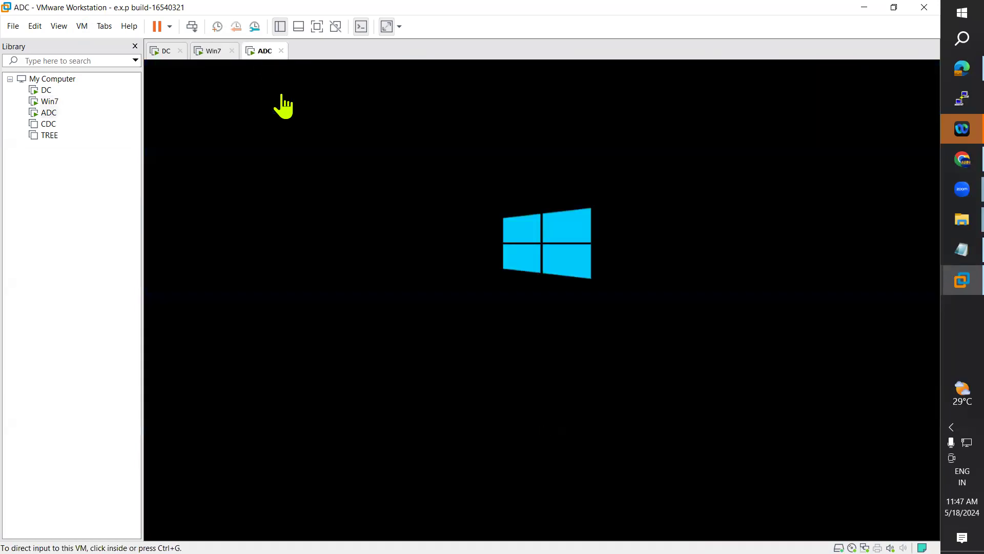
left_click(205, 52)
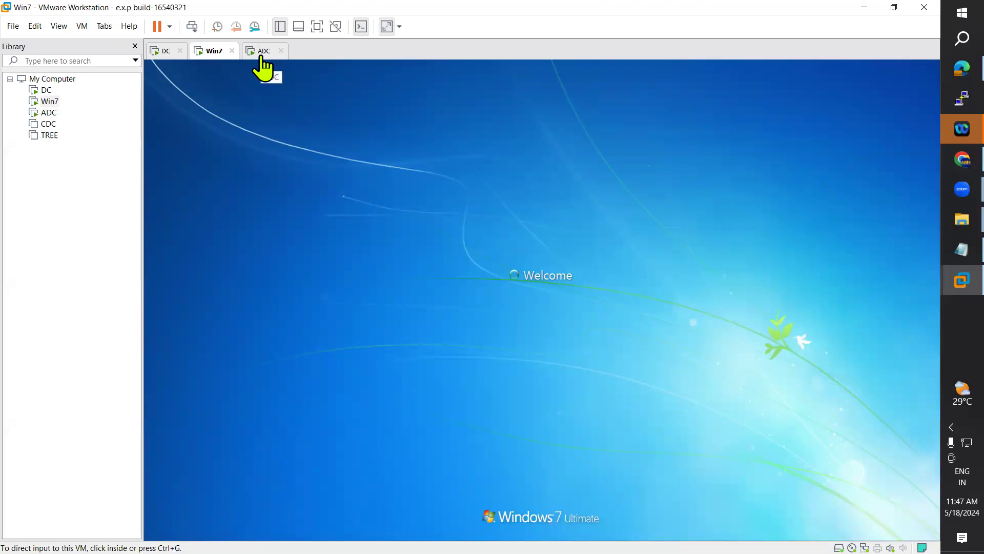
left_click(263, 51)
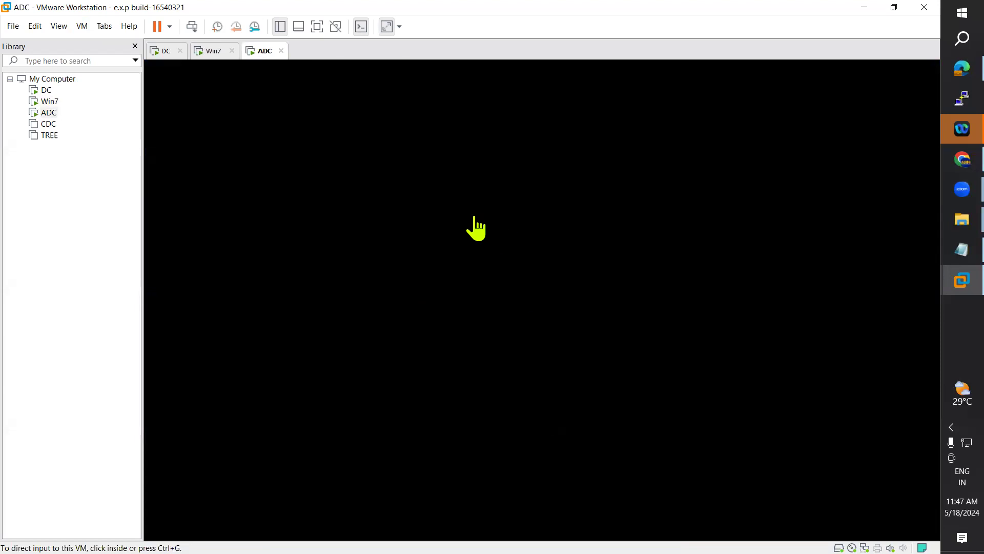
left_click(214, 52)
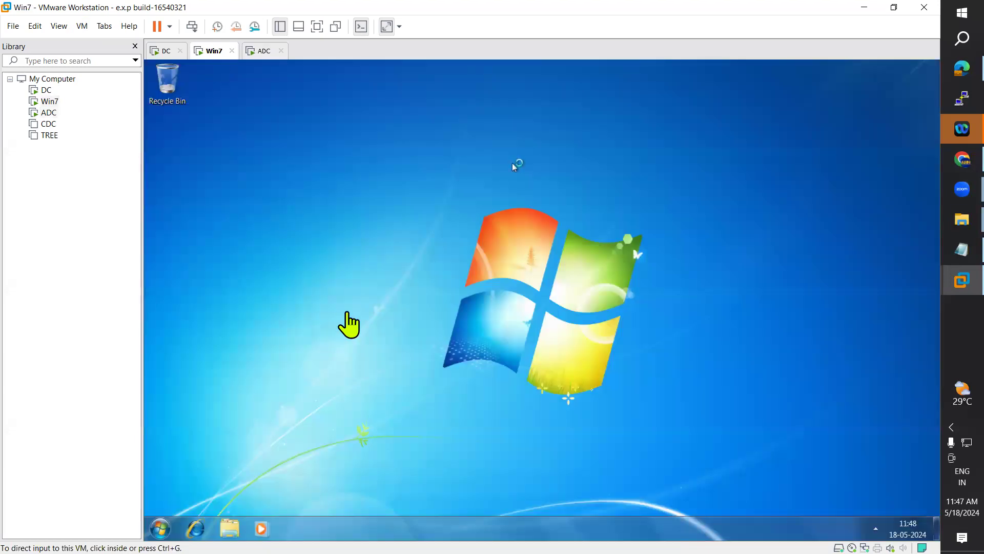
left_click(160, 528)
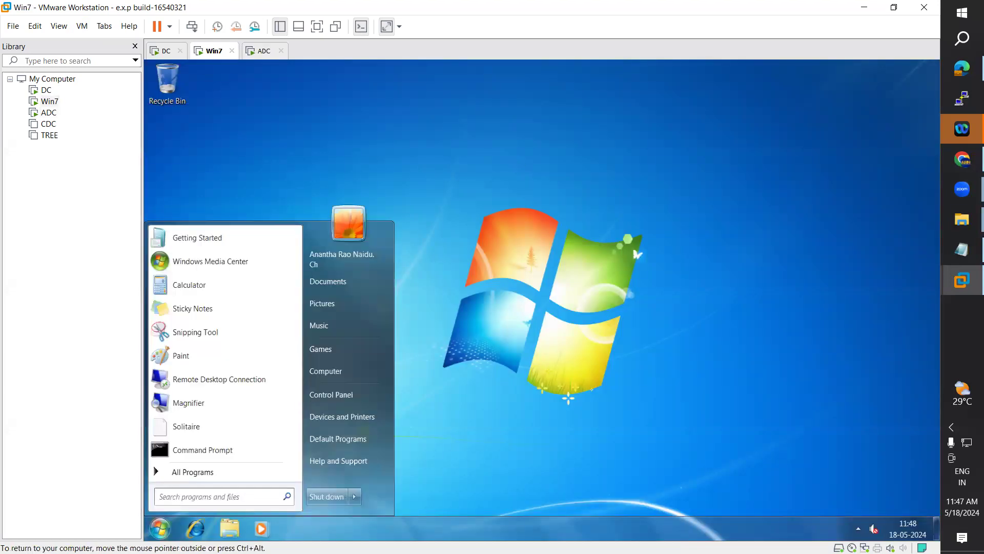
left_click(319, 370)
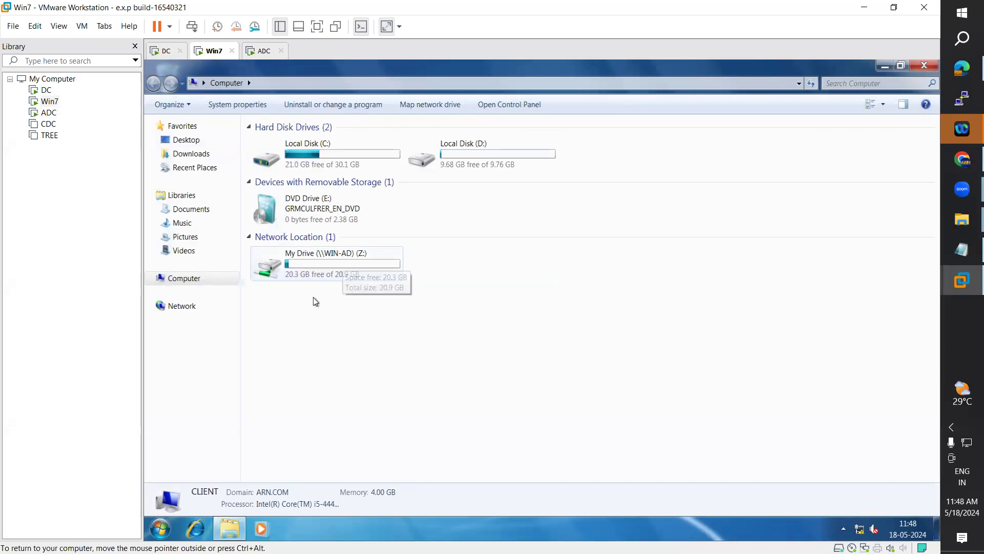
Step: Run gpupdate in the DC's Command Prompt
left_click(260, 51)
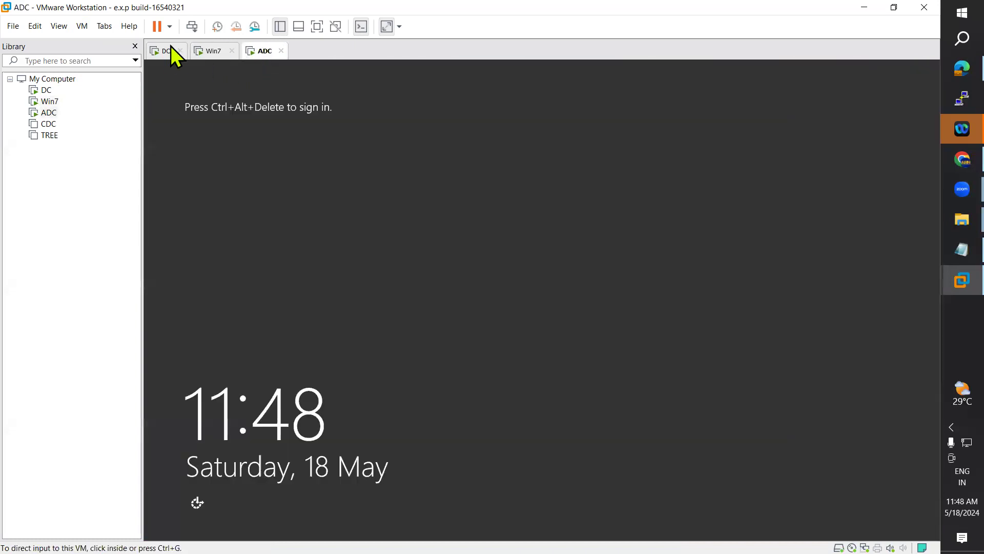
left_click(170, 50)
left_click(307, 528)
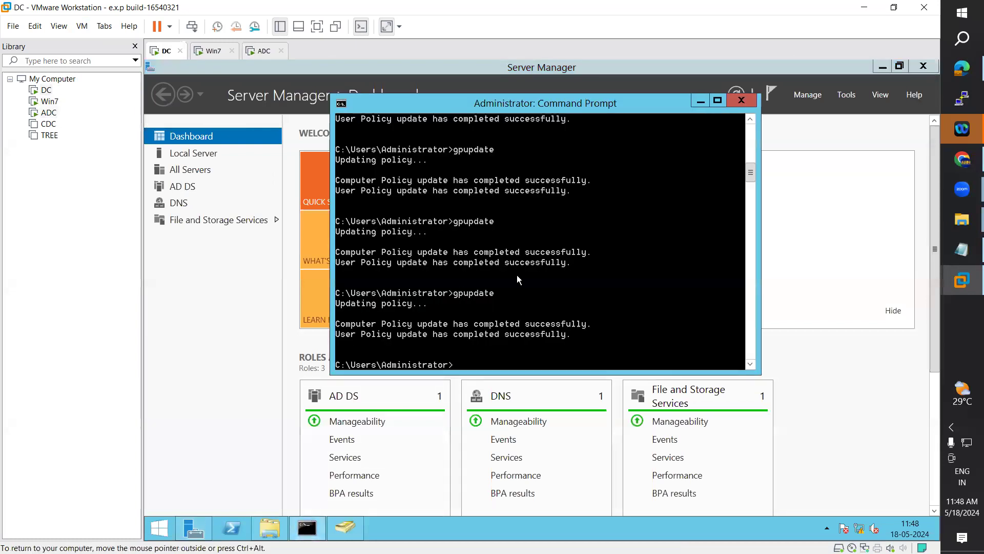
type("gpupdate")
key("Return")
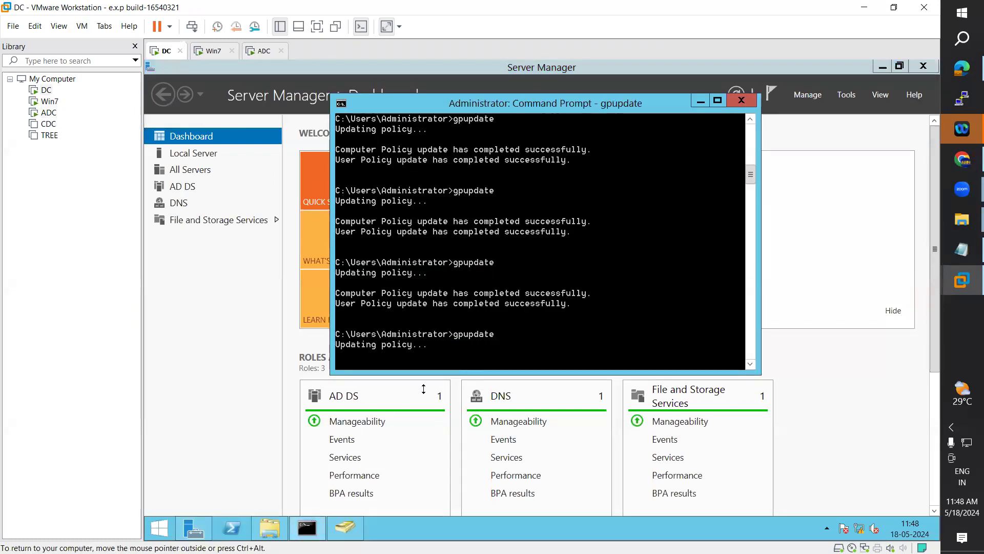
left_click(261, 51)
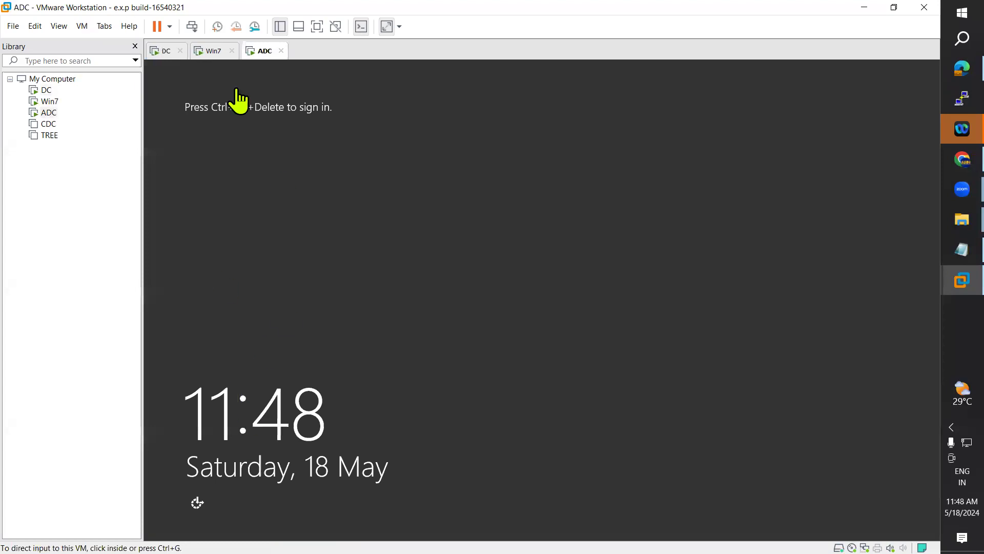
left_click(172, 51)
Step: Edit the Prefrences Map Network Drive GPO and navigate to the user Drive Maps settings
left_click(208, 535)
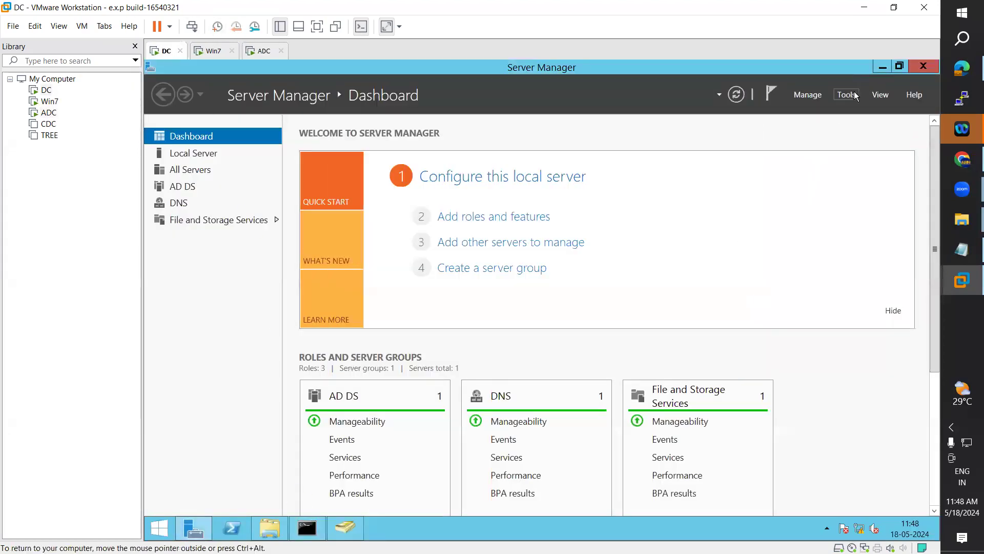
left_click(854, 93)
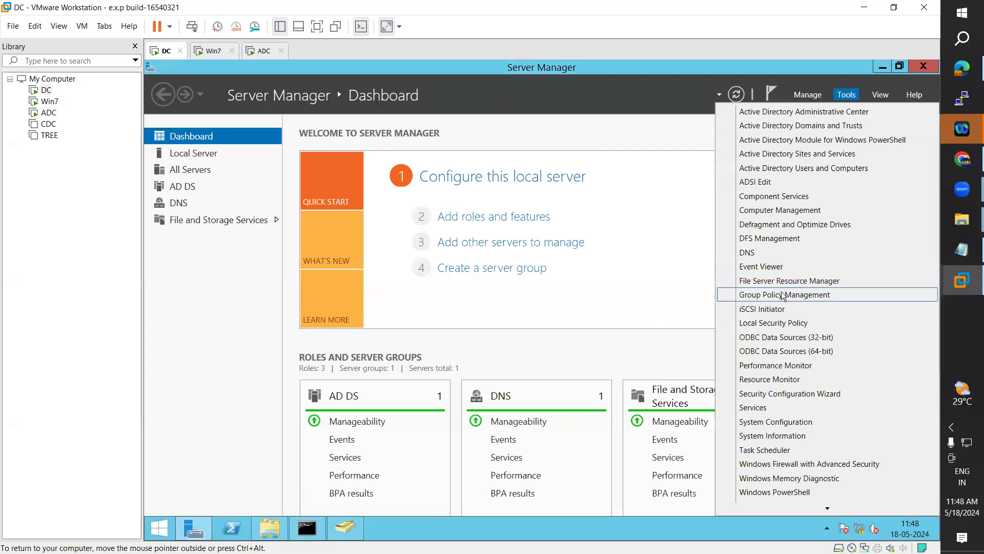
left_click(783, 295)
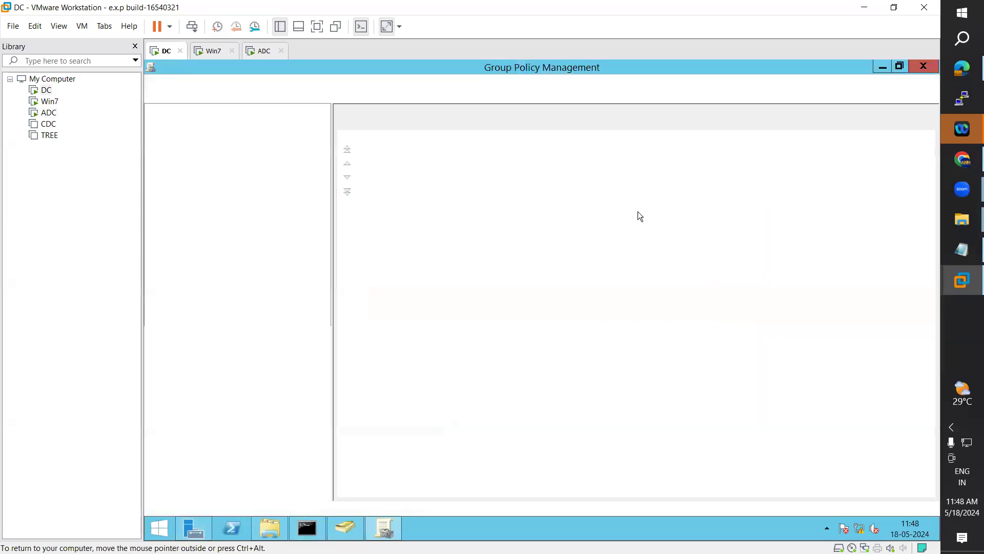
left_click(454, 149)
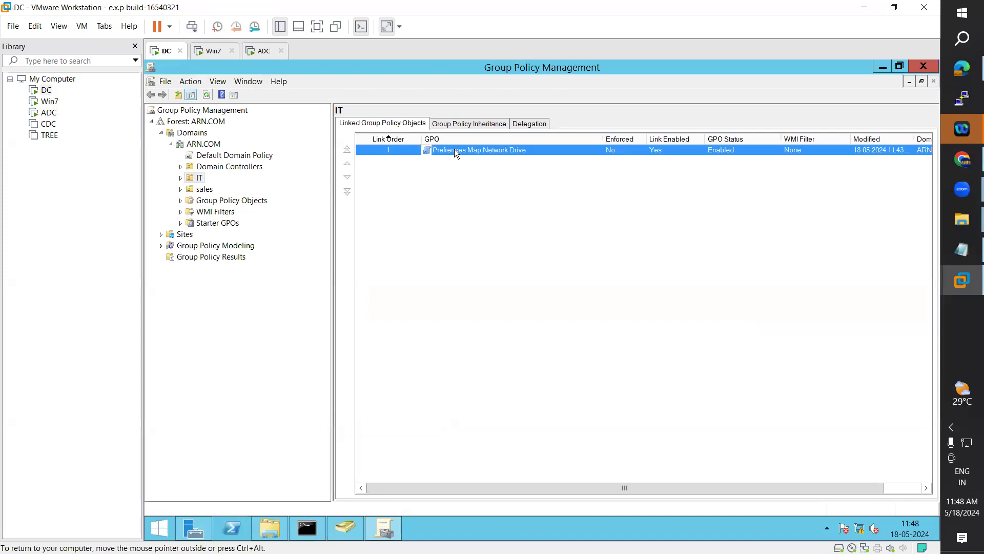
right_click(454, 149)
left_click(473, 159)
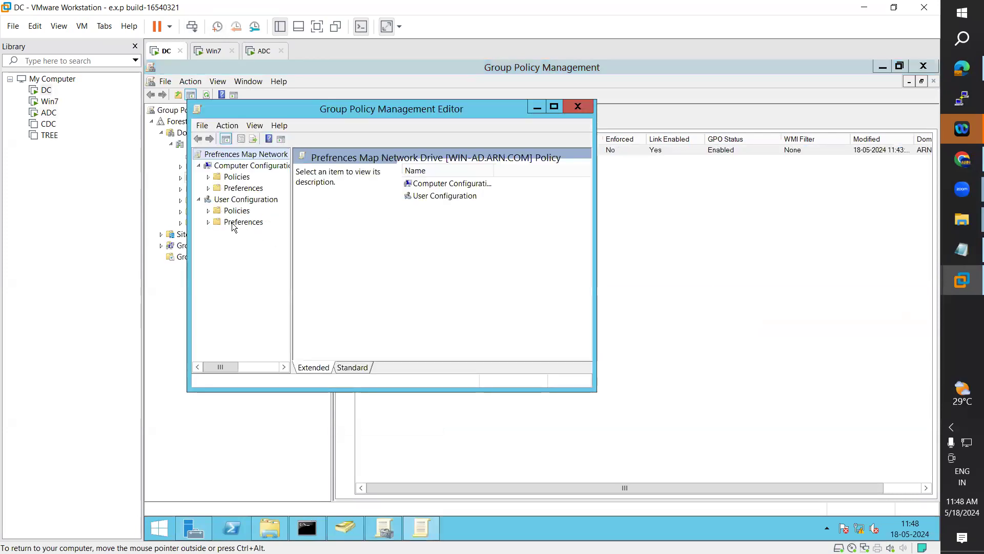
double_click(219, 225)
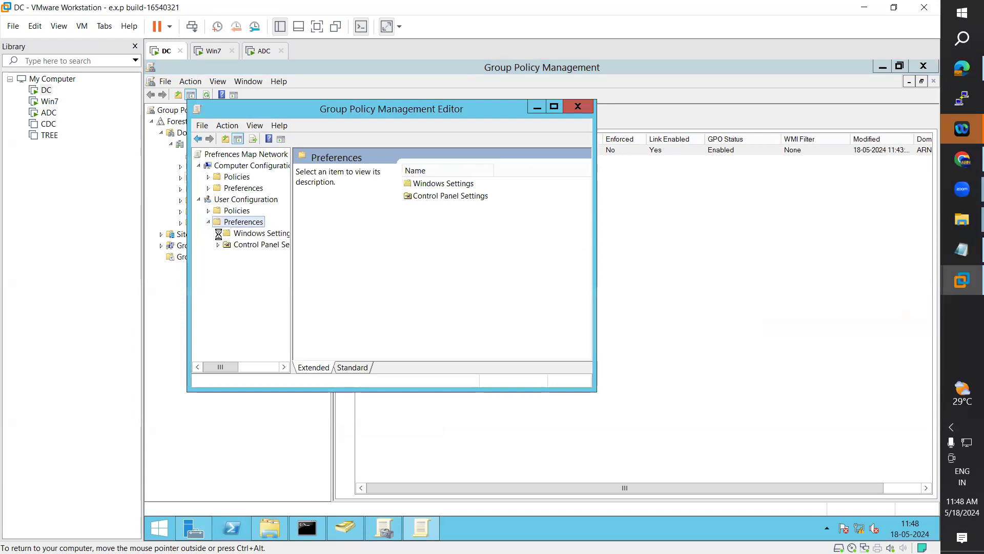
left_click(219, 233)
left_click(554, 106)
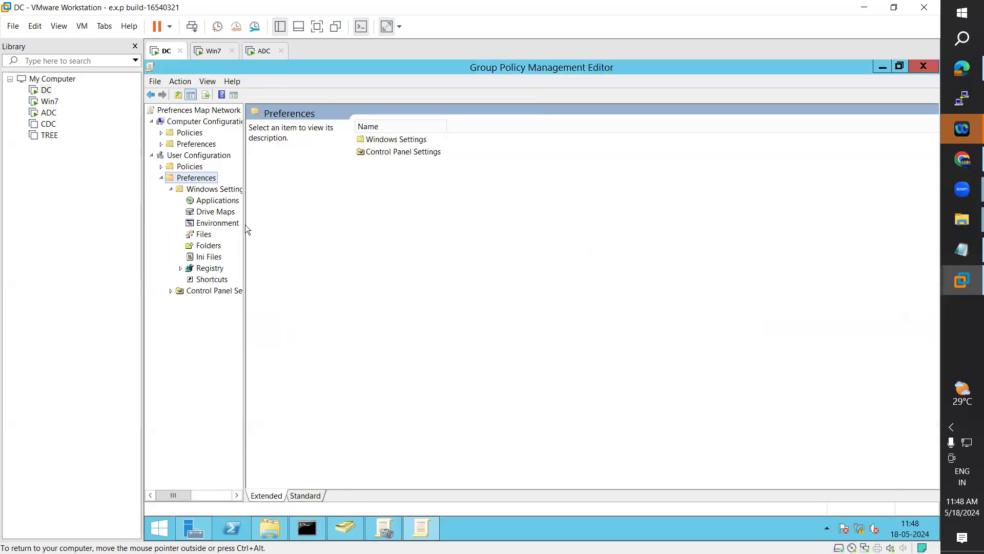
left_click_drag(246, 222, 331, 217)
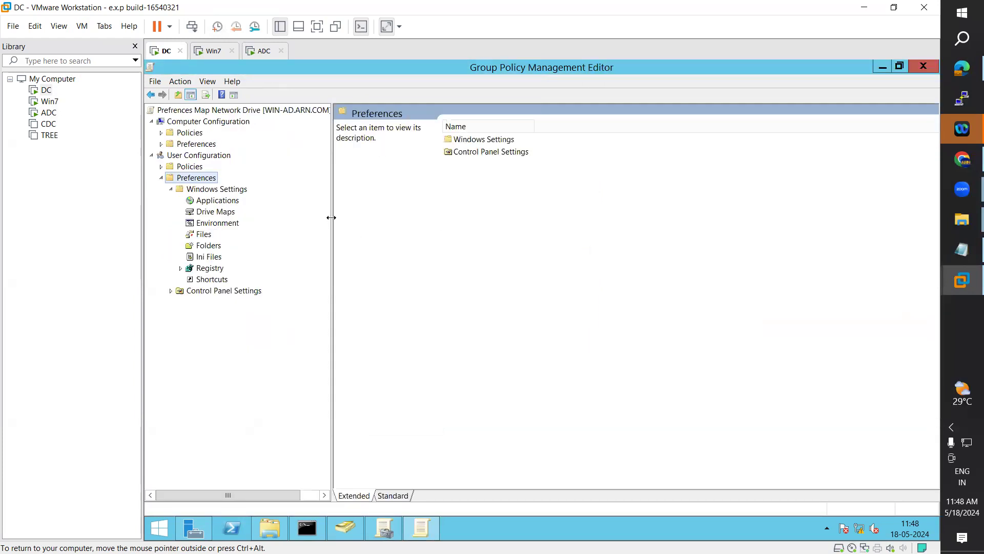
left_click(215, 211)
Step: Keep the Z: mapping's item-level targeting at Windows Server 2012 R2 Family and save
left_click(513, 155)
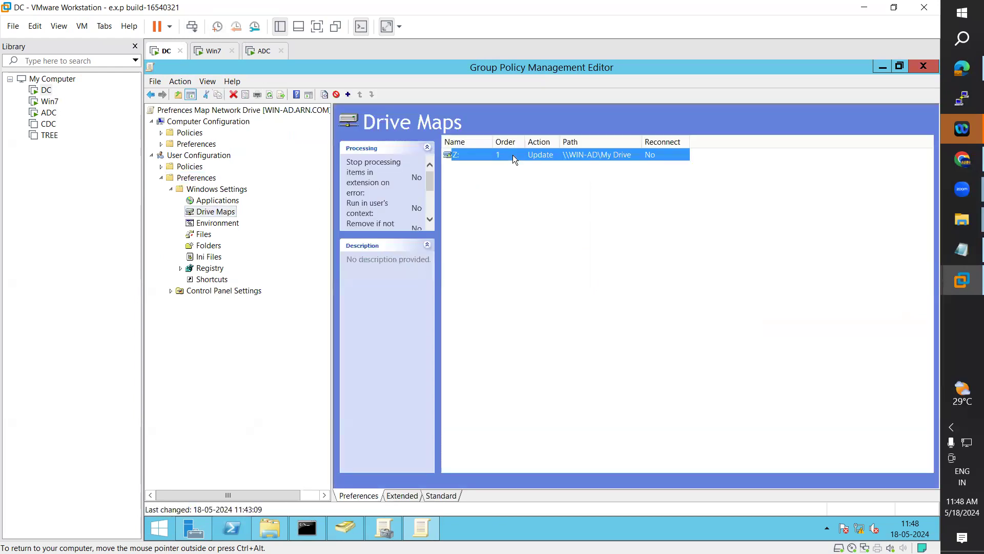
right_click(513, 155)
left_click(555, 255)
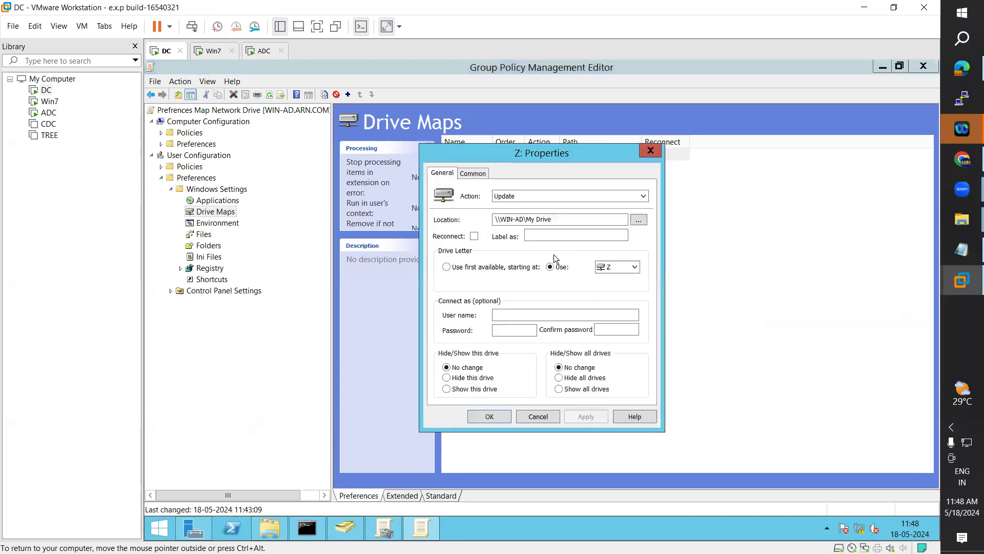
left_click(474, 174)
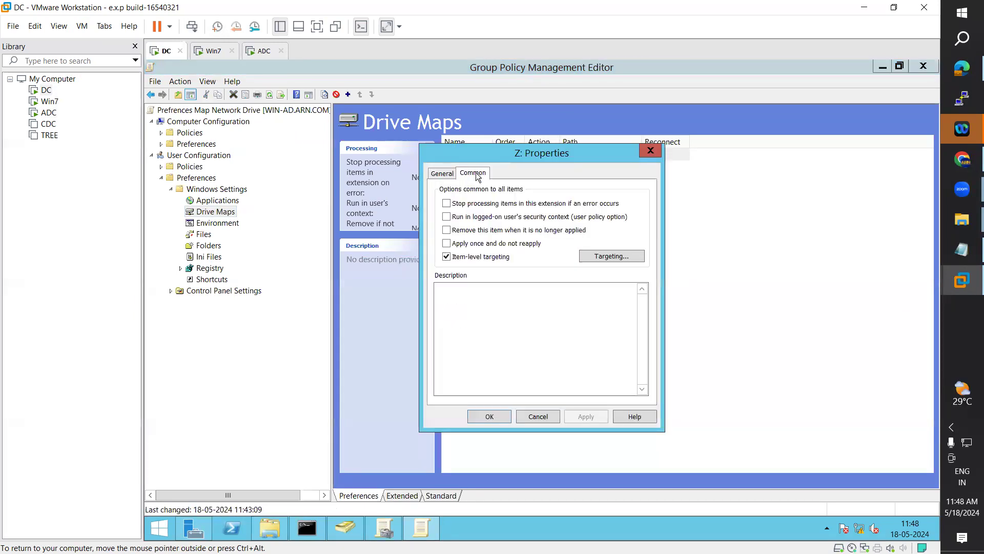
left_click(607, 256)
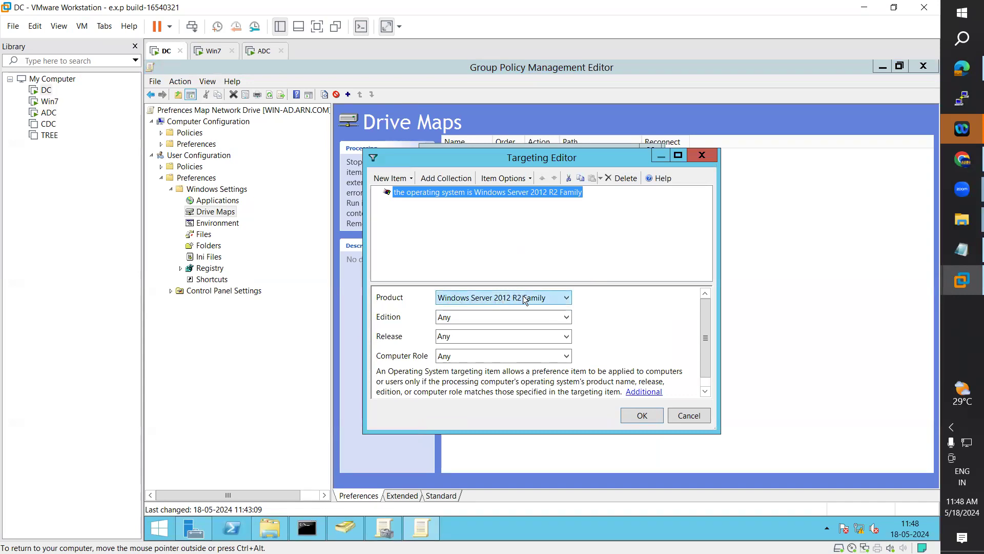
left_click(567, 298)
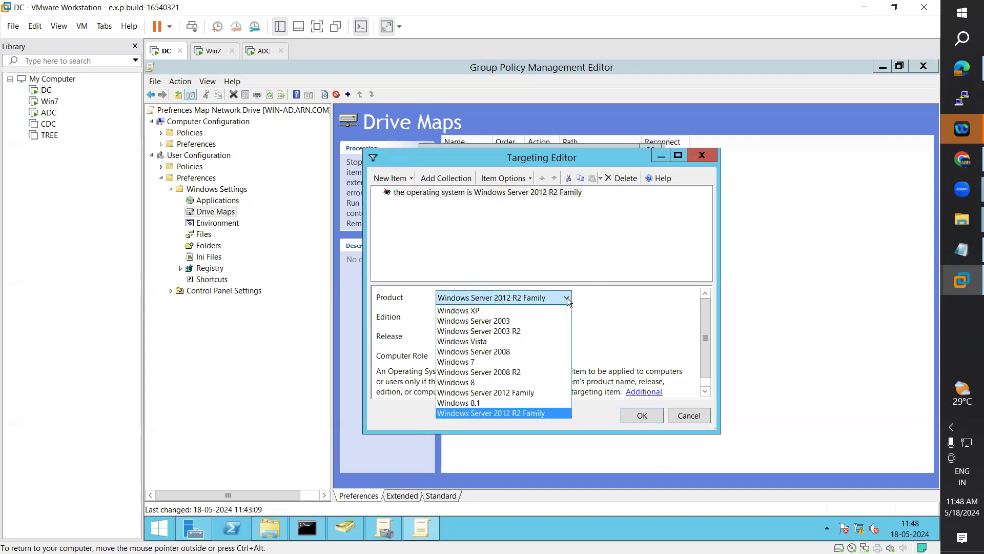
left_click(566, 298)
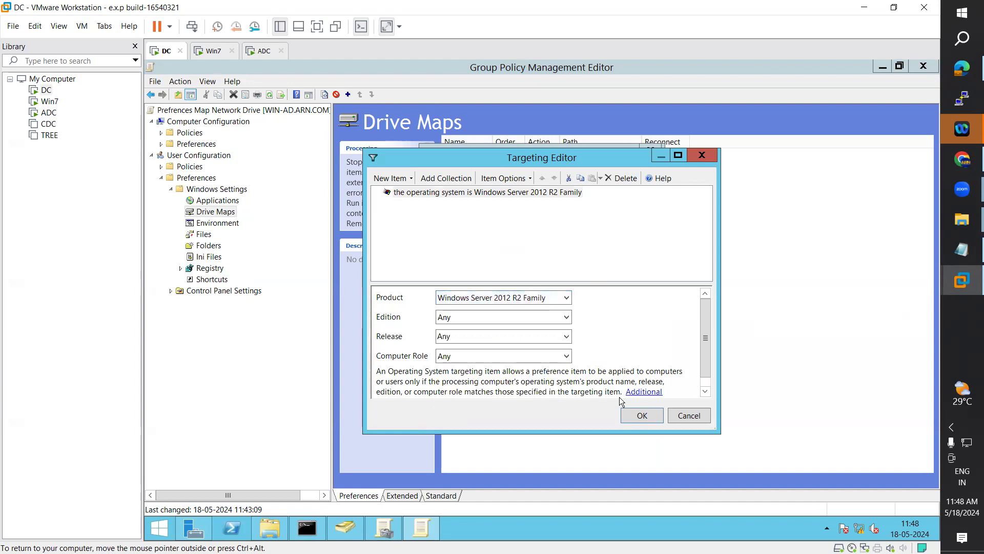
left_click(643, 414)
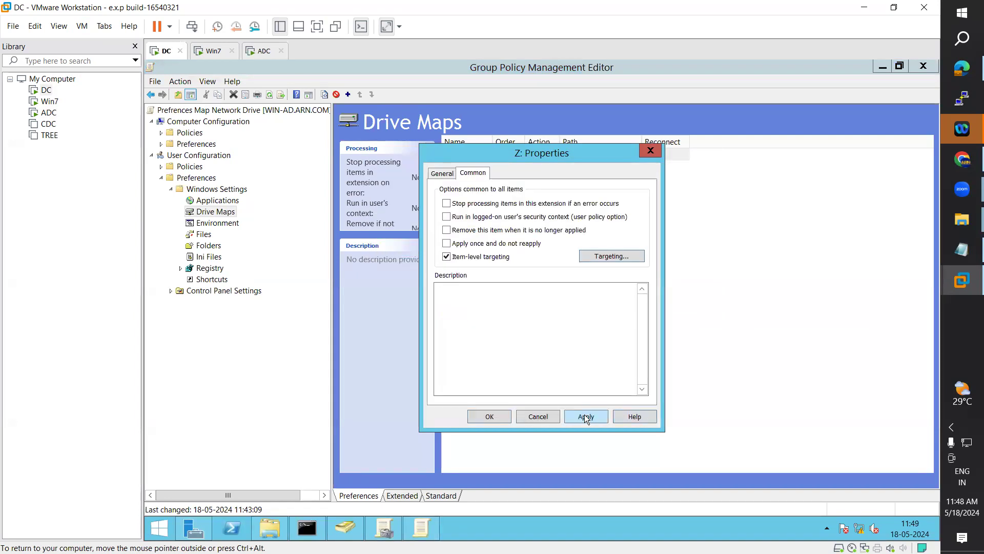
left_click(488, 418)
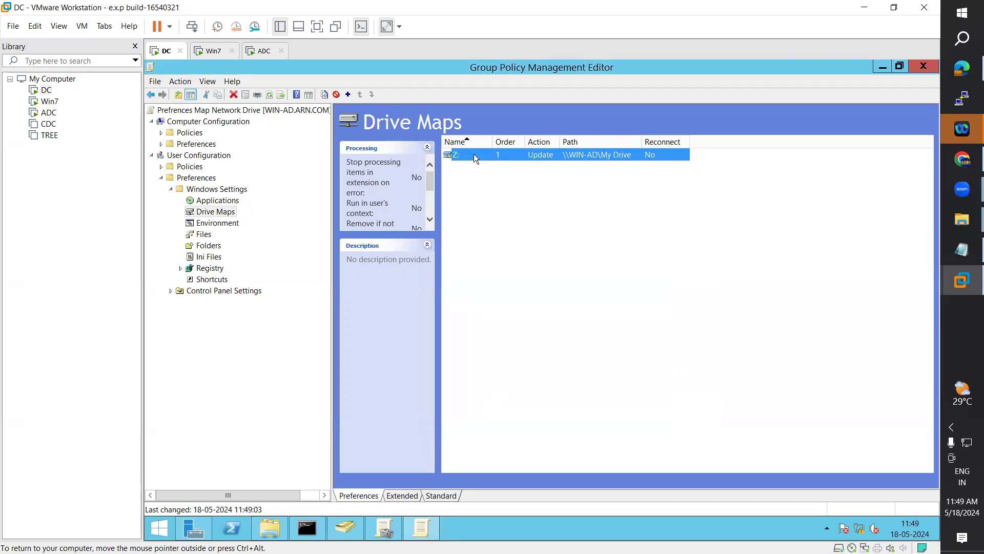
Step: Close the policy editor and Group Policy Management, rerun gpupdate, and check Win7
left_click(917, 72)
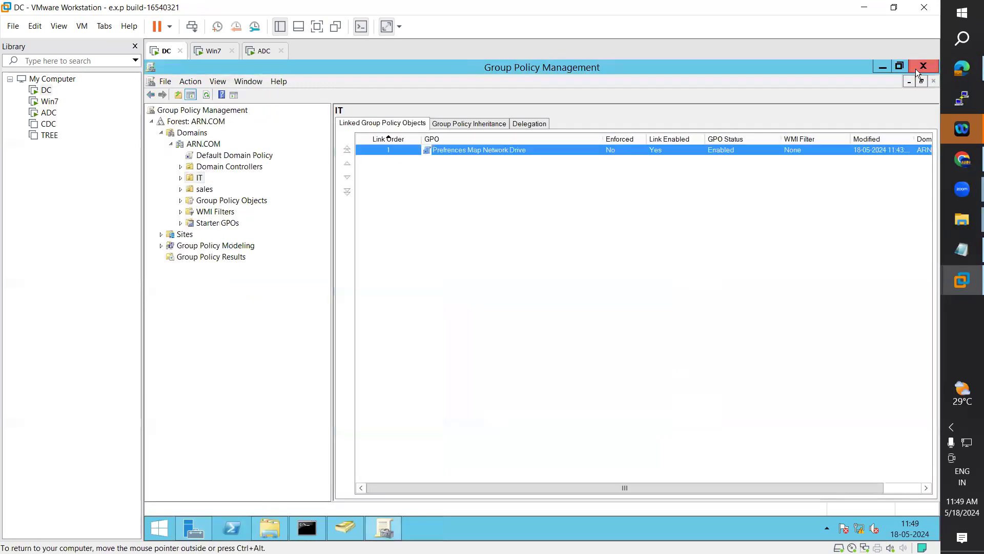
left_click(923, 66)
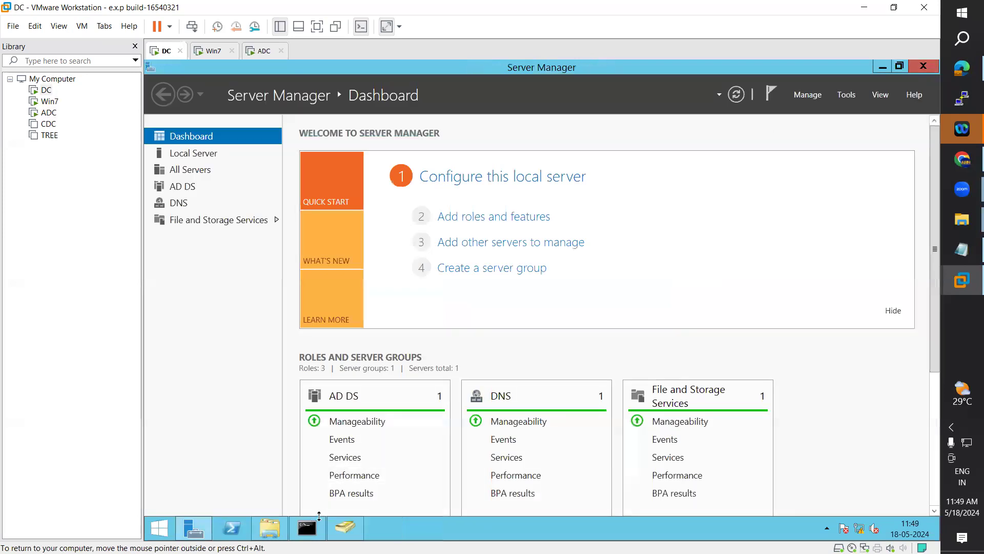
left_click(307, 528)
key("Up")
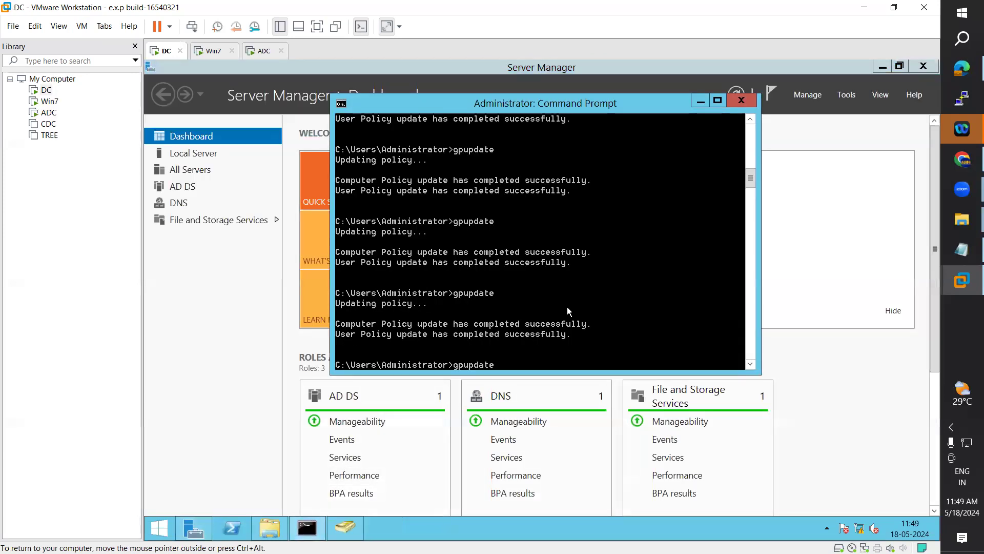
key("Return")
left_click(211, 51)
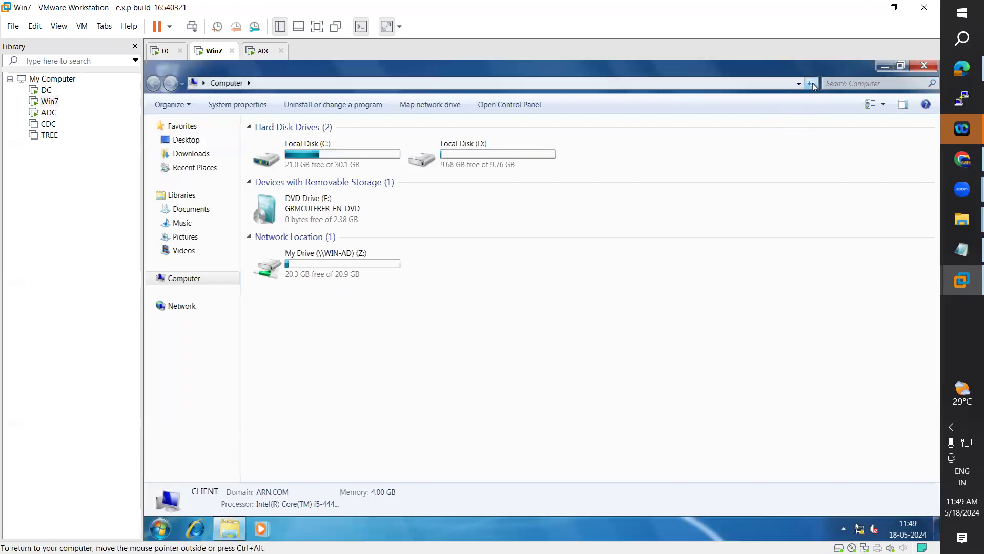
Step: Send Ctrl+Alt+Del to ADC and browse its sign-in account list
left_click(263, 53)
left_click(82, 25)
left_click(123, 85)
left_click(558, 228)
left_click(385, 204)
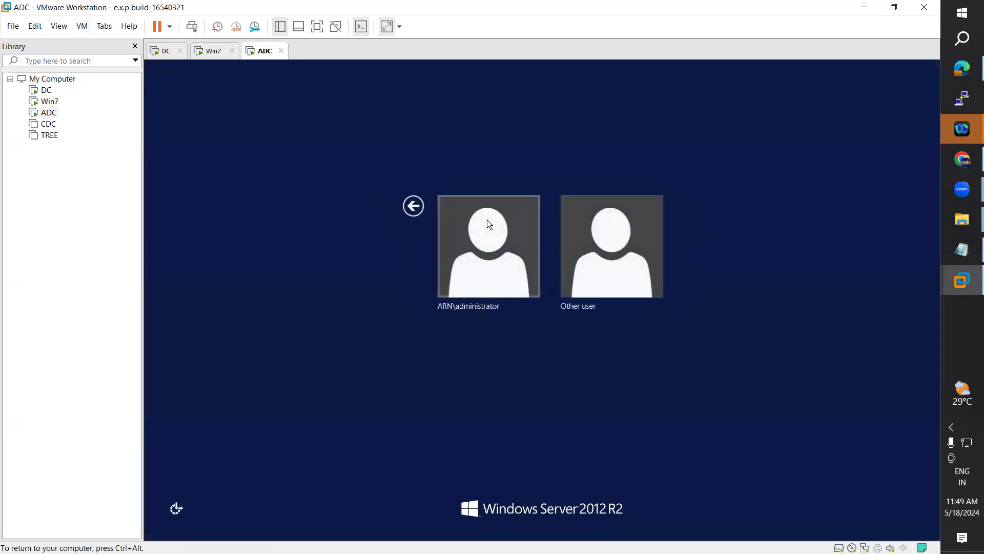
left_click(460, 227)
left_click(385, 206)
Step: Sign in to ADC as another ARN domain user and open File Explorer
left_click(562, 242)
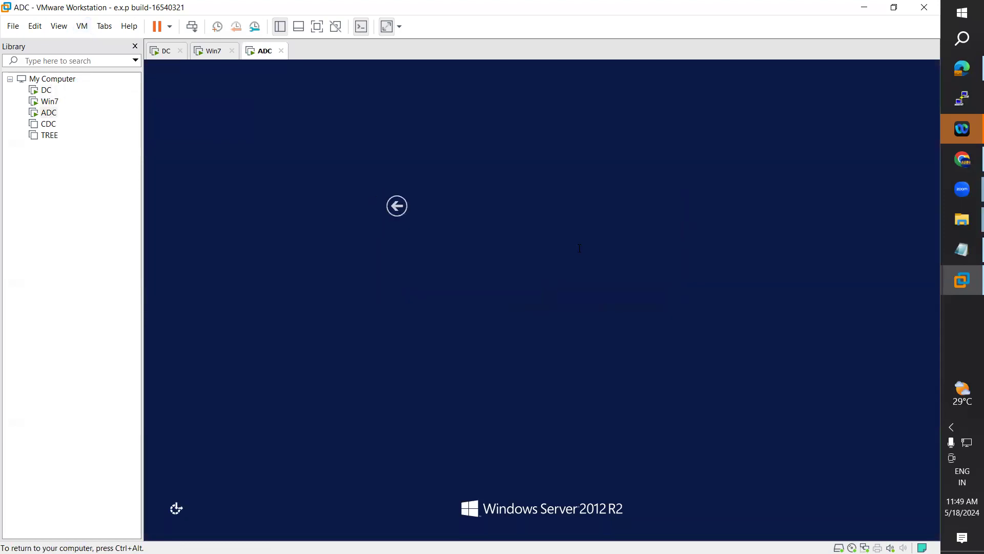
type("ARN")
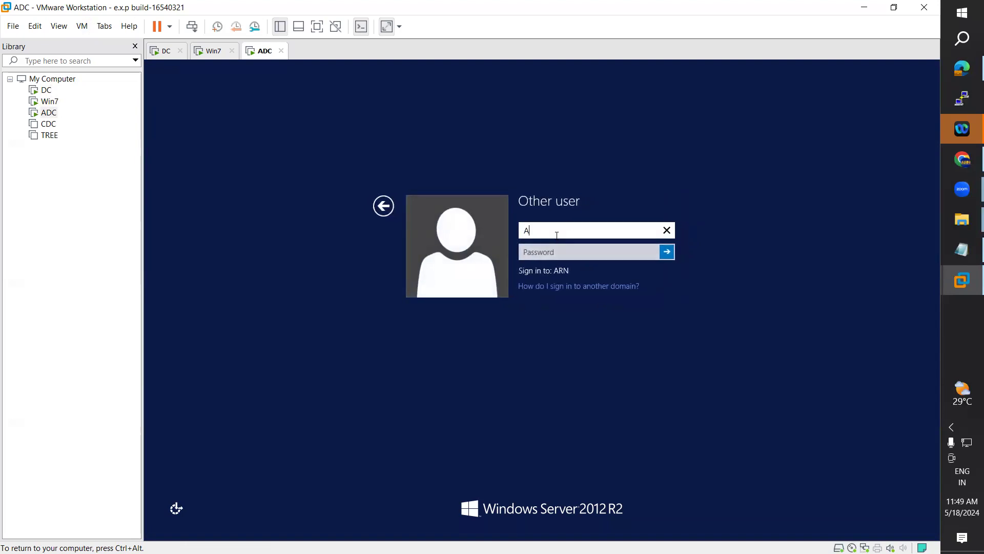
key("Tab")
type("***")
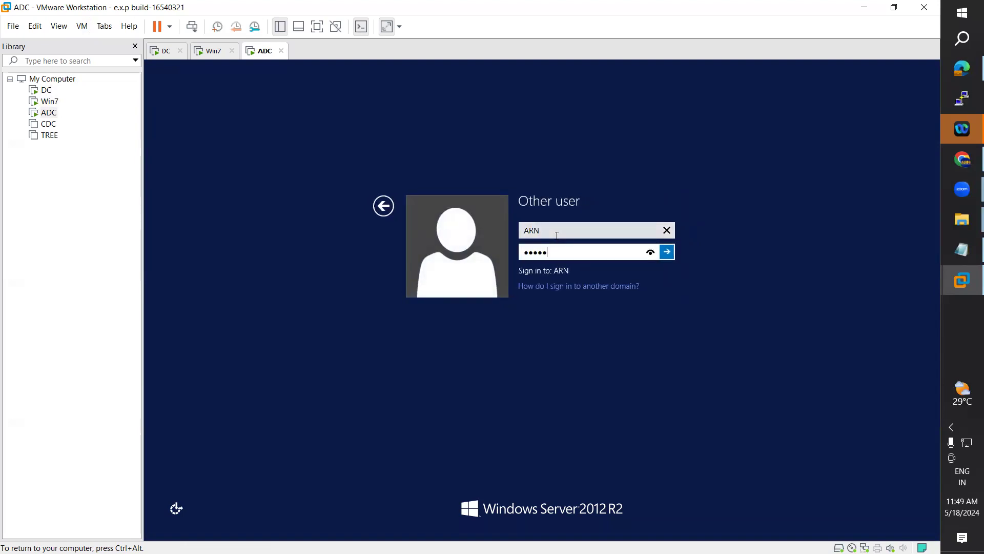
type("****")
key("Return")
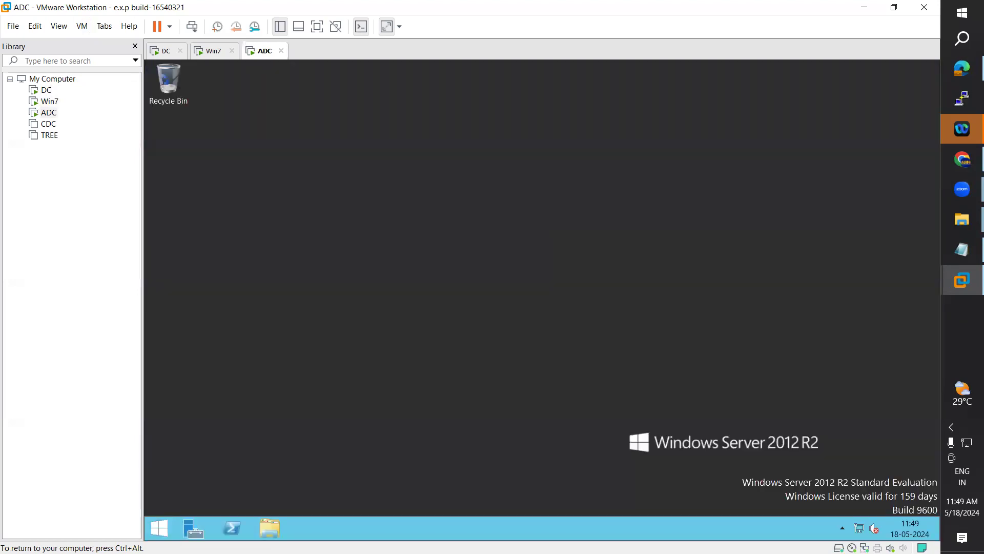
left_click(282, 528)
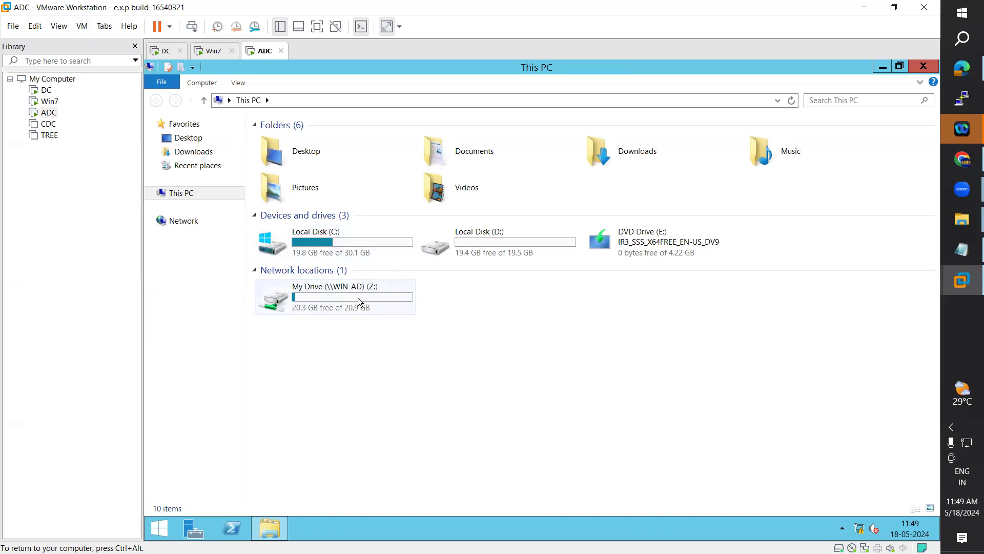
mouse_move(269, 528)
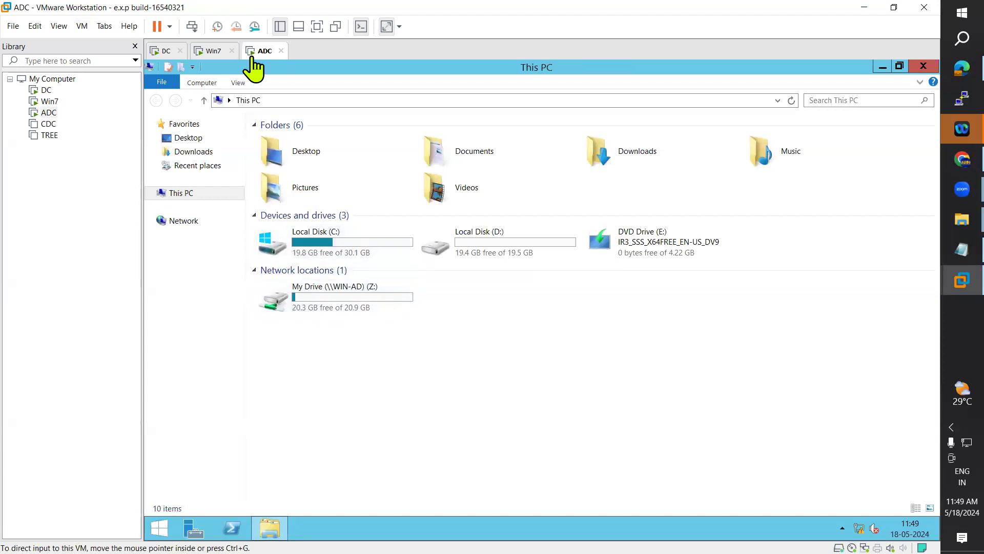
Step: Refresh Win7's drive list, then lock and unlock the Win7 session
left_click(214, 51)
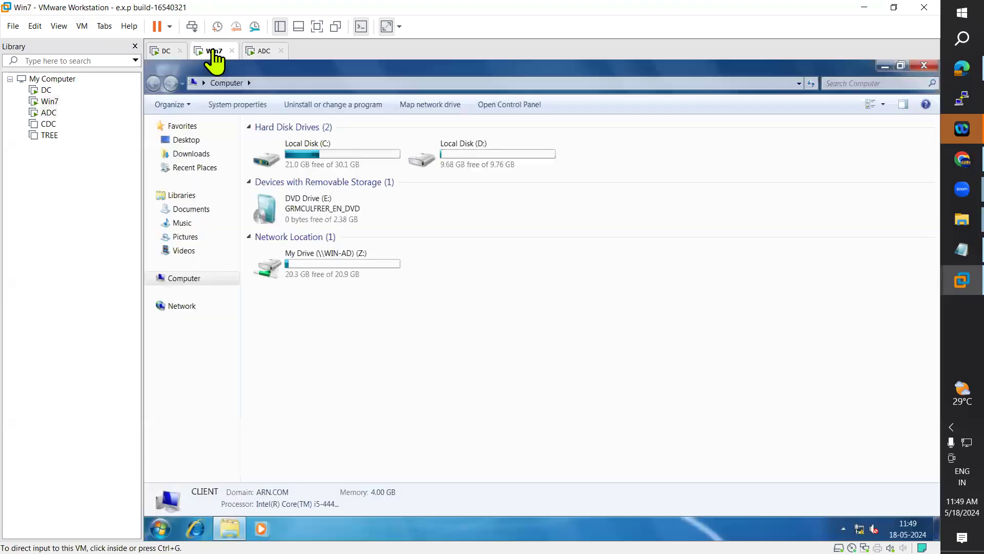
left_click(812, 84)
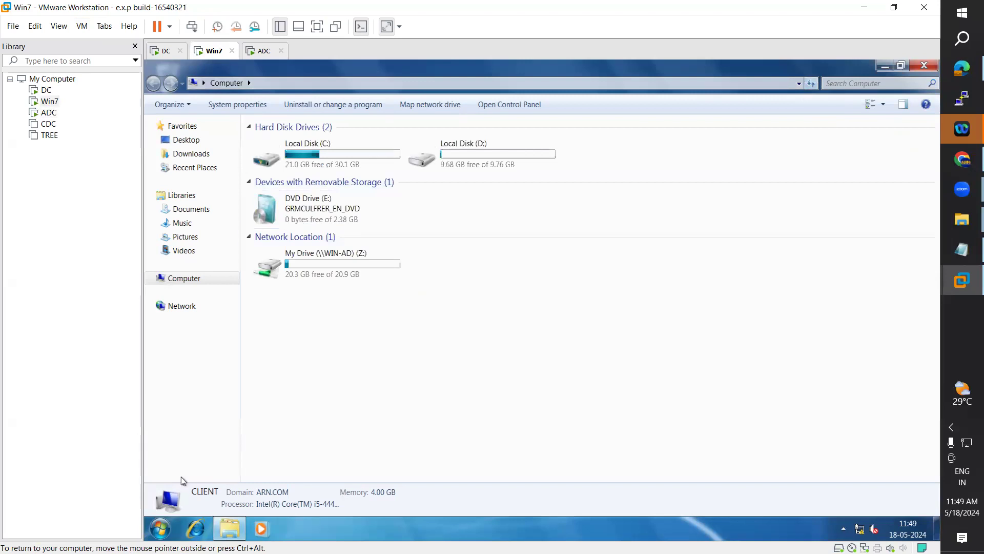
key("super")
left_click(354, 496)
left_click(387, 465)
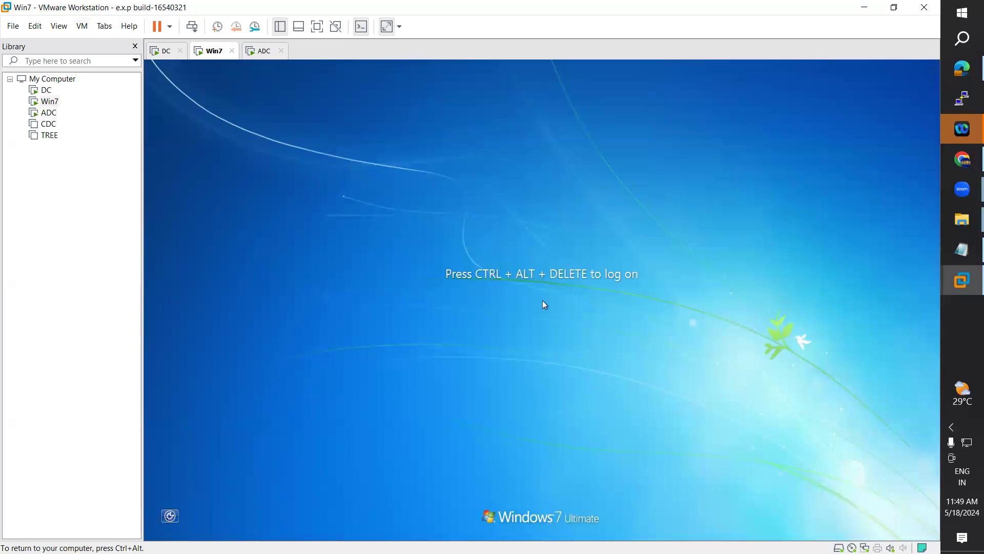
left_click(82, 26)
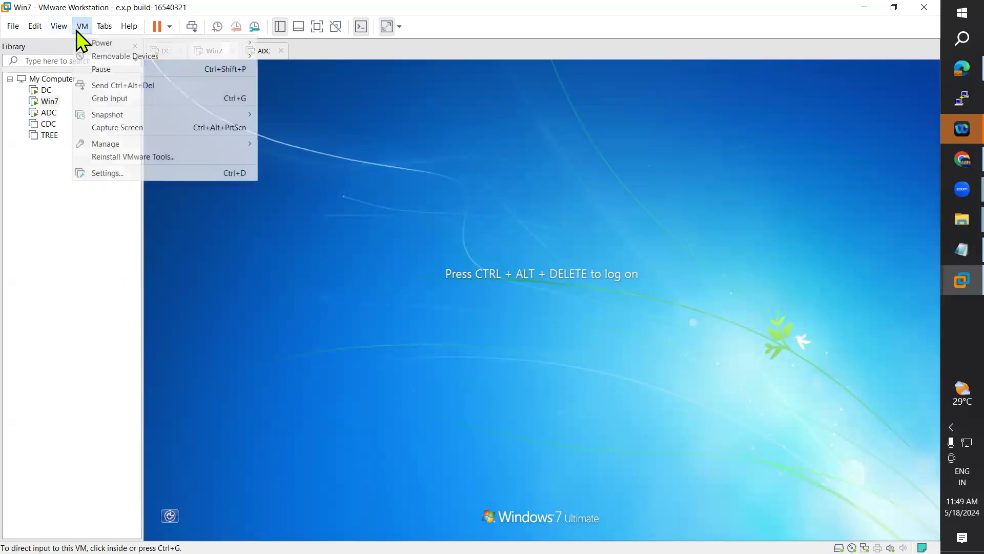
left_click(120, 85)
left_click(513, 357)
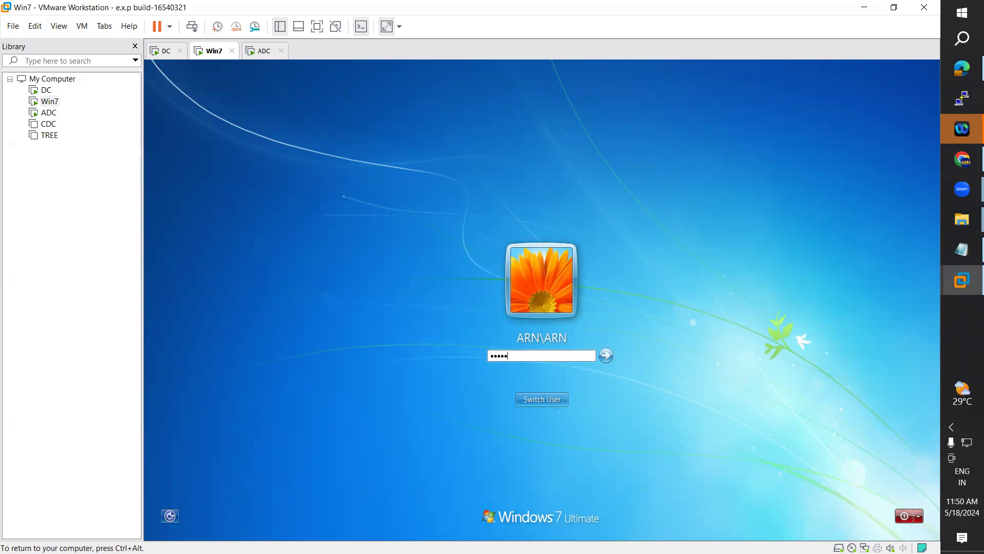
key("Return")
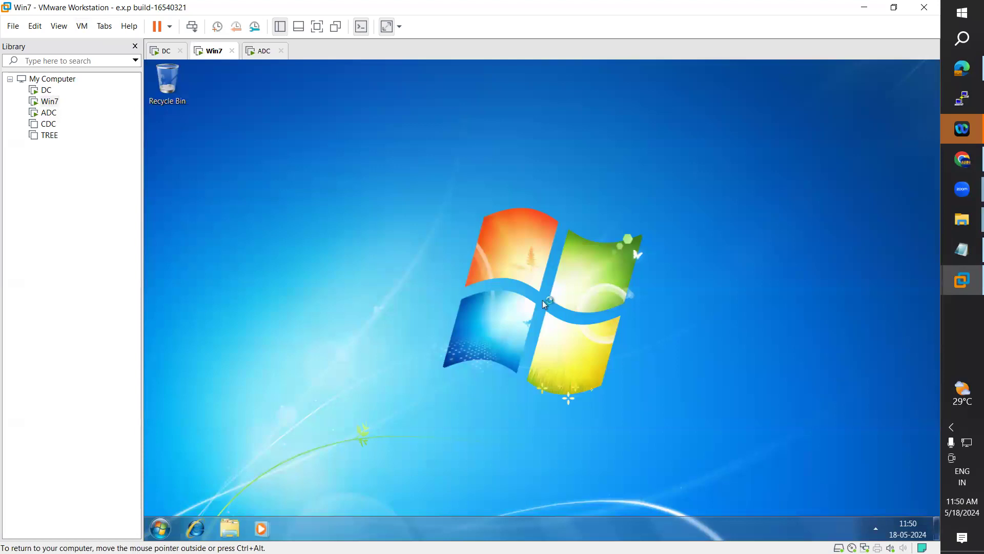
Step: Open Computer on Win7 and briefly check the DC guest
left_click(160, 528)
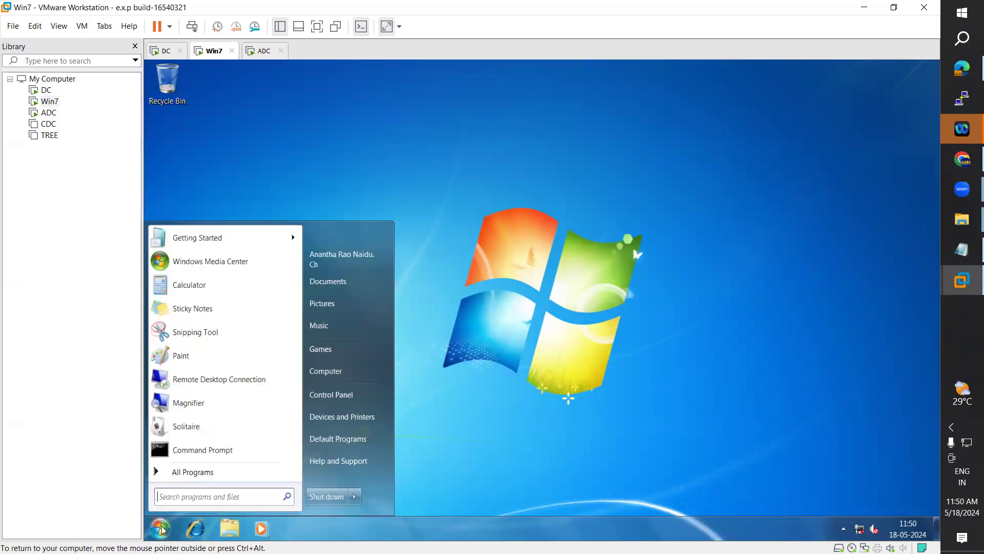
key("Return")
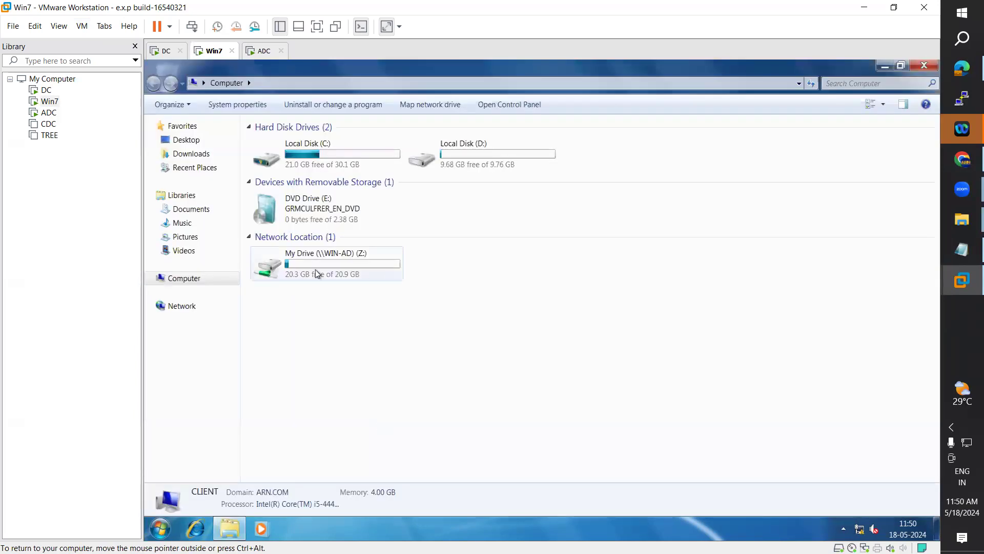
mouse_move(337, 263)
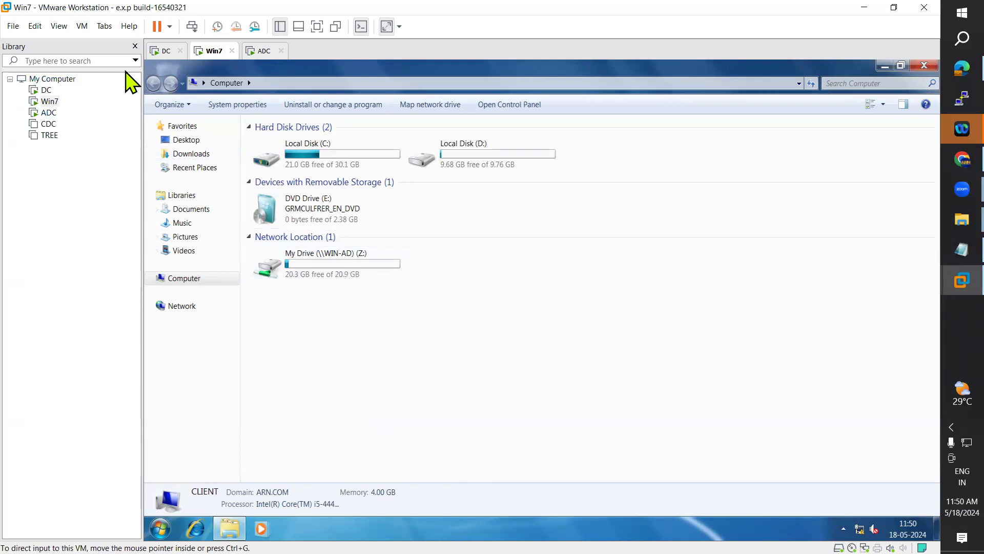
left_click(166, 50)
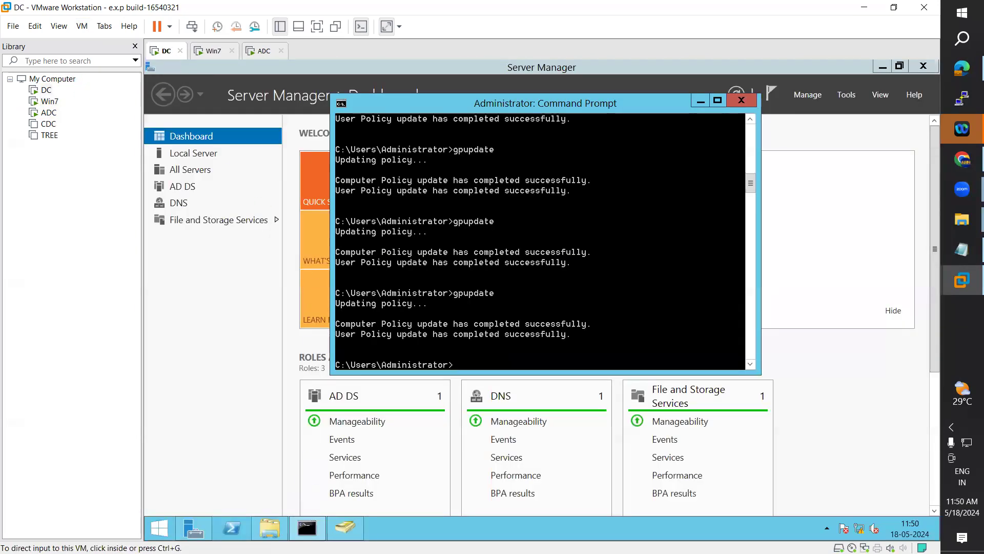
left_click(212, 53)
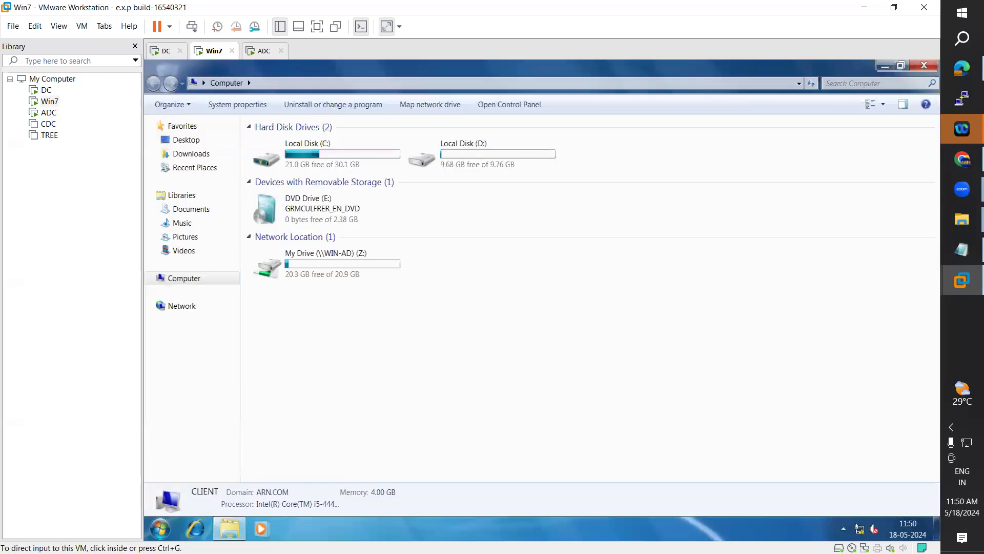
Step: Run gpupdate in a Win7 Command Prompt and move it aside to show the drives
left_click(160, 528)
left_click(185, 451)
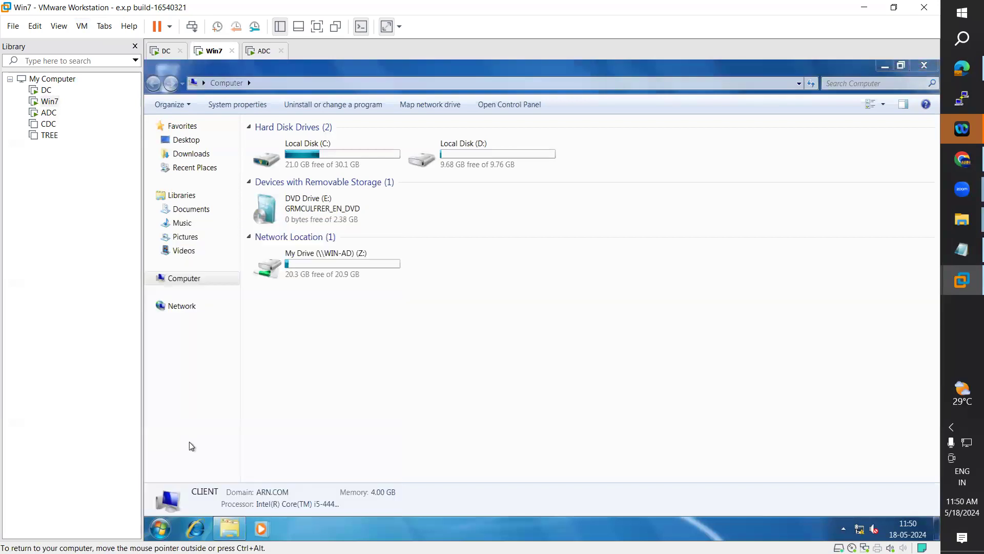
type("gpupdate")
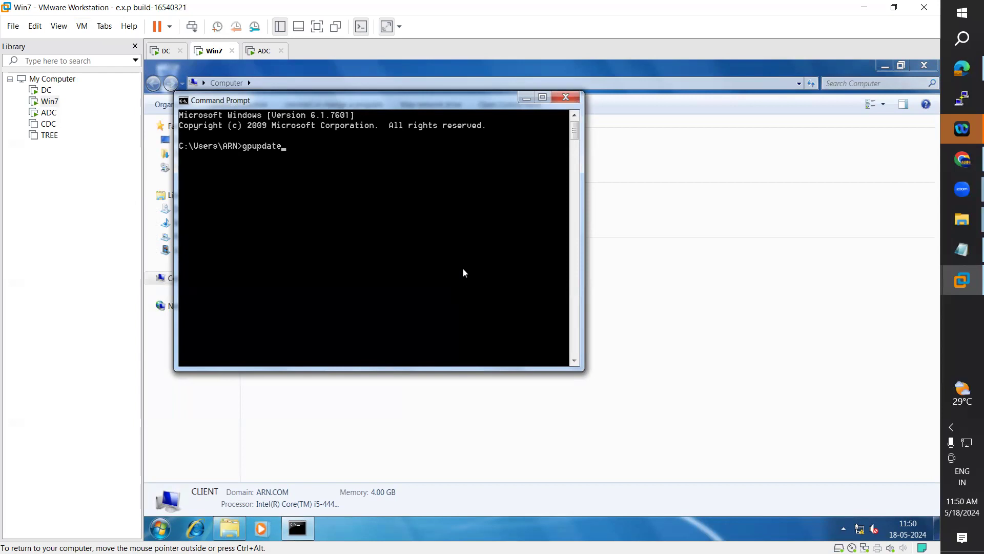
key("Return")
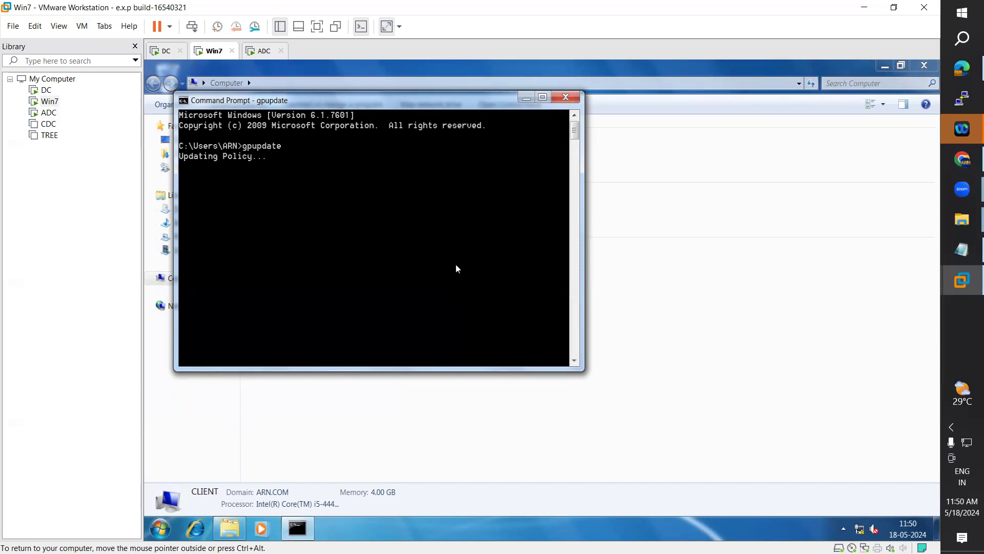
left_click_drag(452, 106, 780, 129)
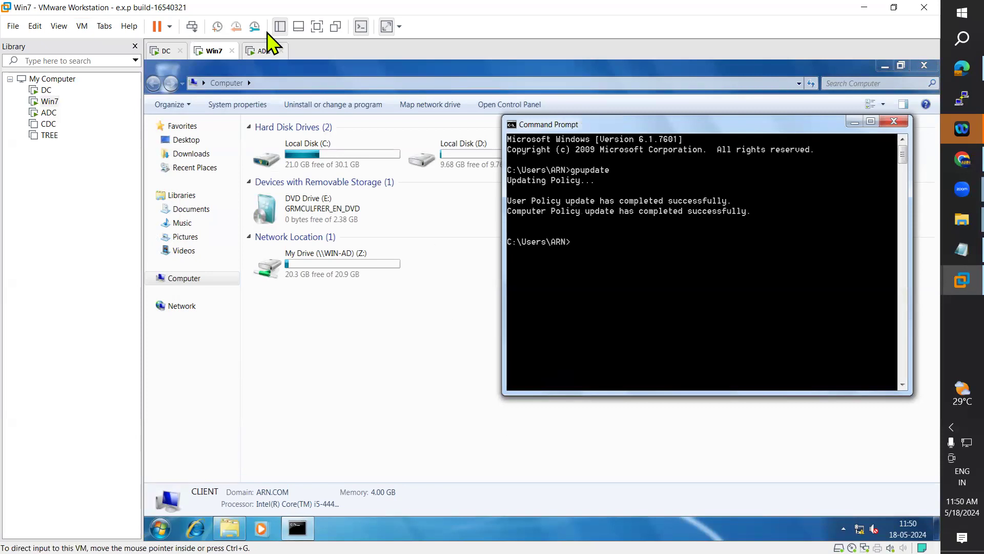
Step: Compare the Z: network drive across the ADC, Win7 and DC guests
left_click(252, 52)
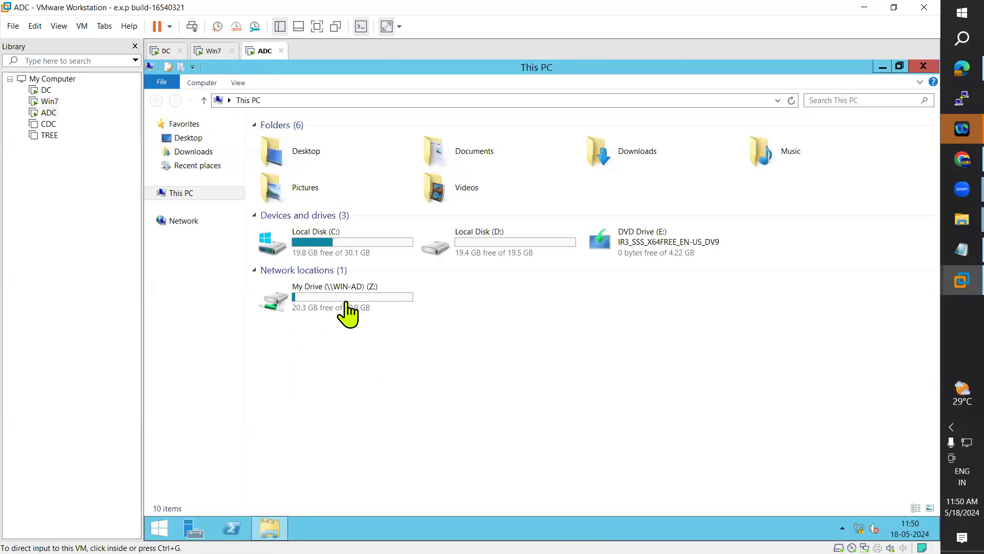
left_click(208, 53)
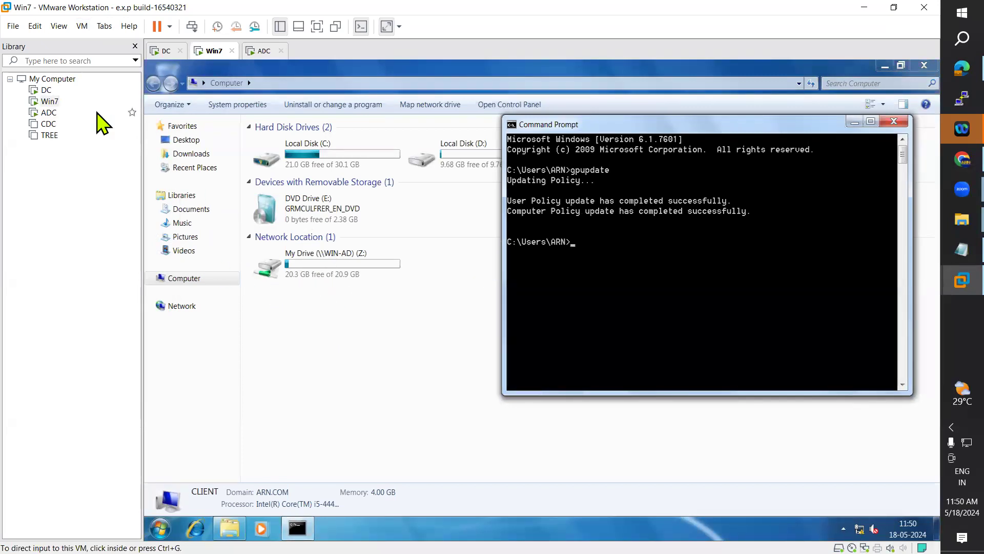
left_click(45, 90)
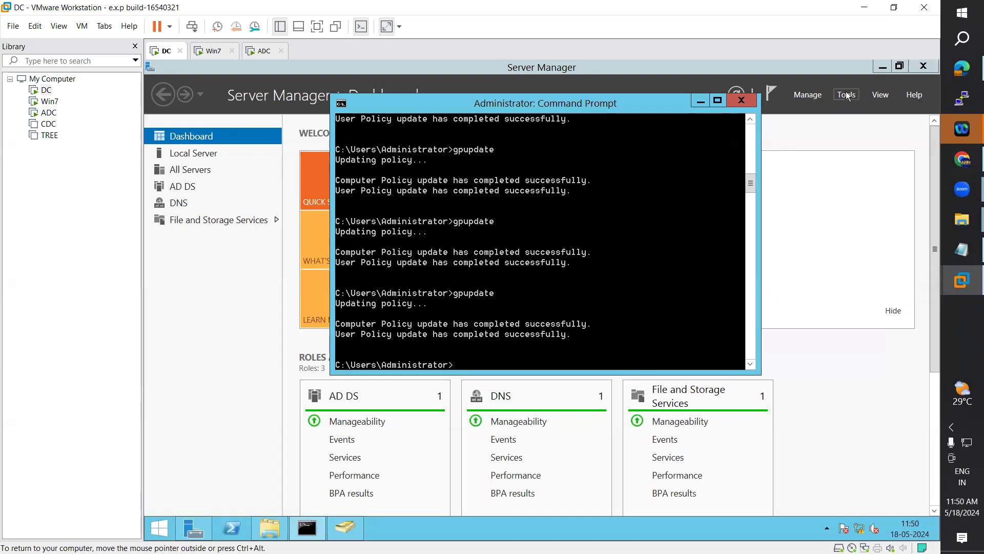
left_click(259, 52)
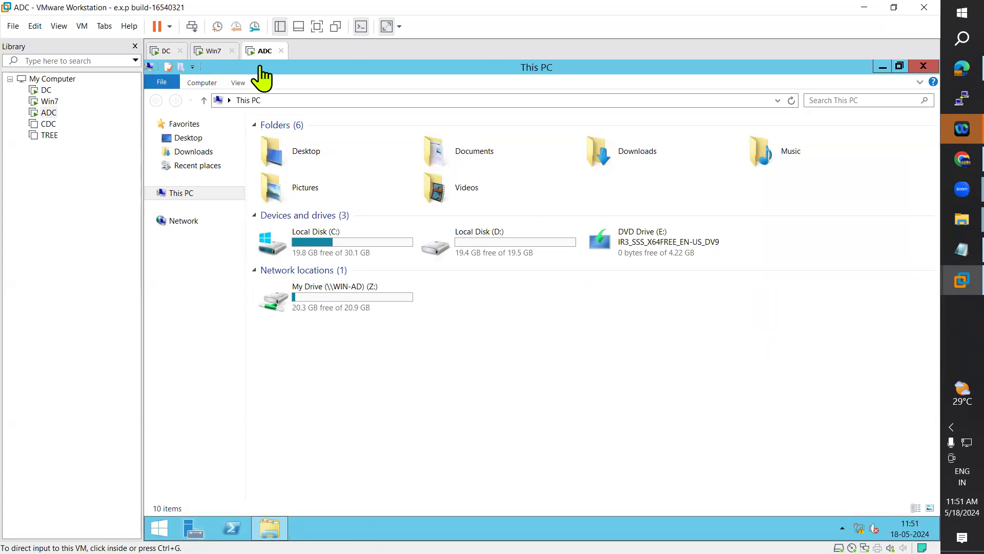
left_click(208, 51)
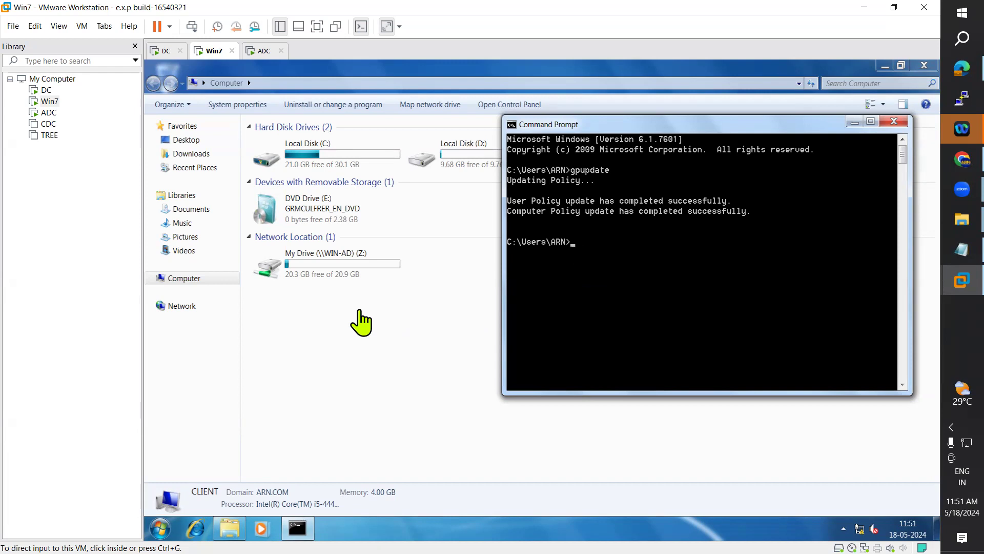
Step: Bring up the log off and shut down options in Win7's Start menu
left_click(360, 313)
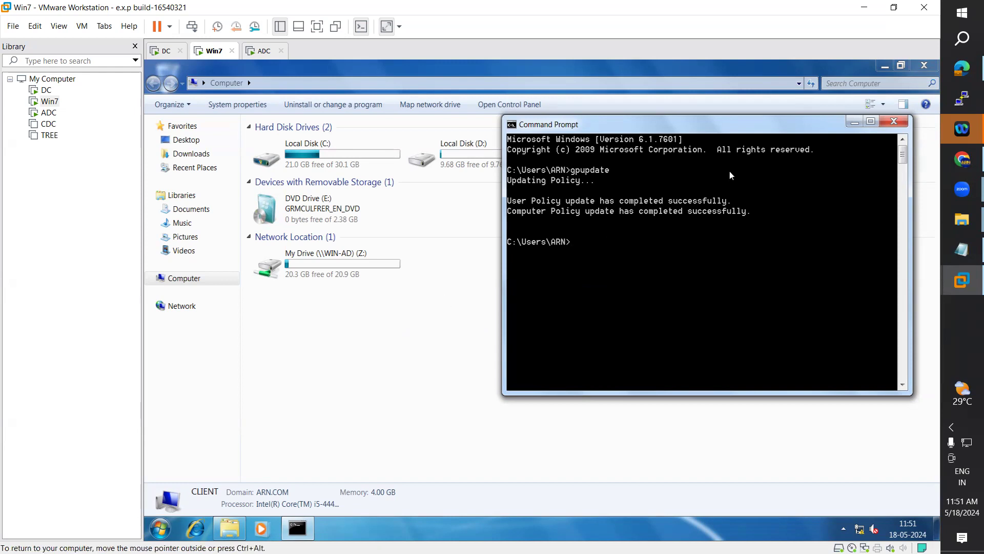
left_click(151, 532)
left_click(169, 308)
left_click(160, 528)
Step: Log off Win7, log back on with the account password, and open Explorer on Computer
mouse_move(353, 496)
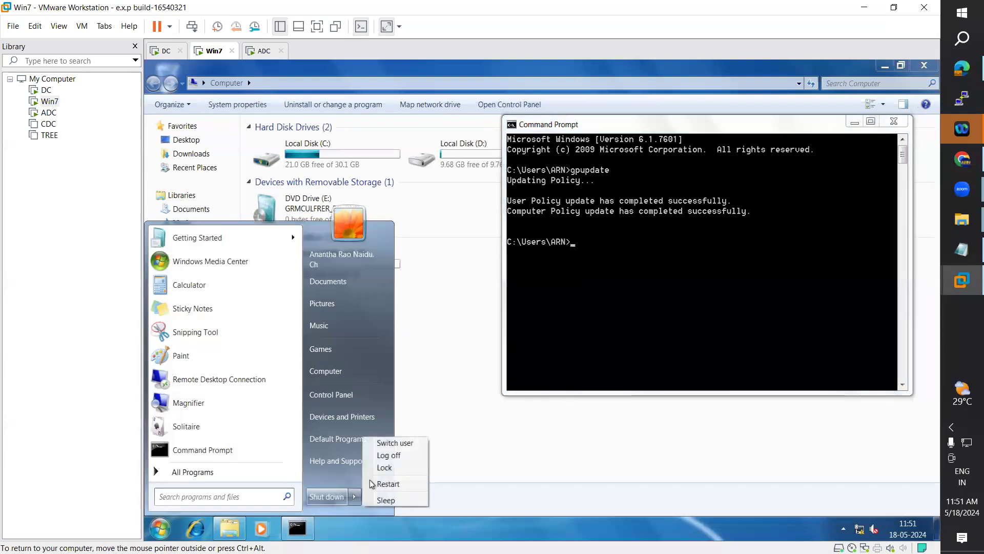
left_click(387, 455)
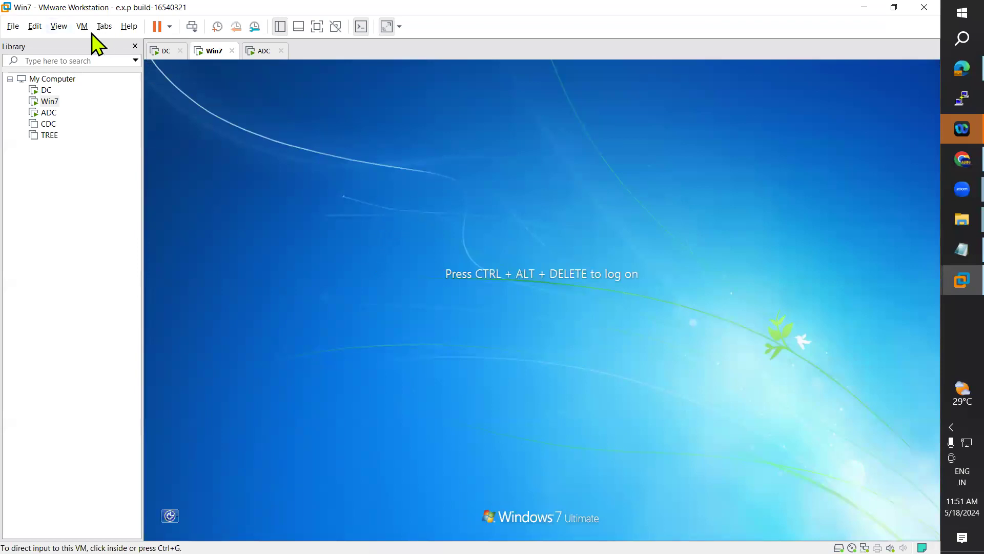
left_click(81, 29)
left_click(138, 86)
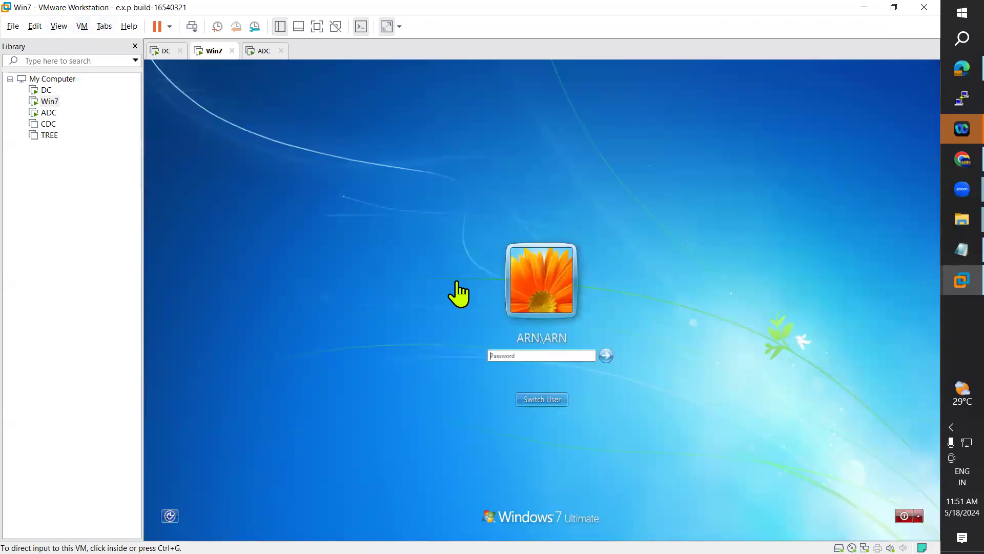
left_click(541, 356)
type("Password@123")
key("Return")
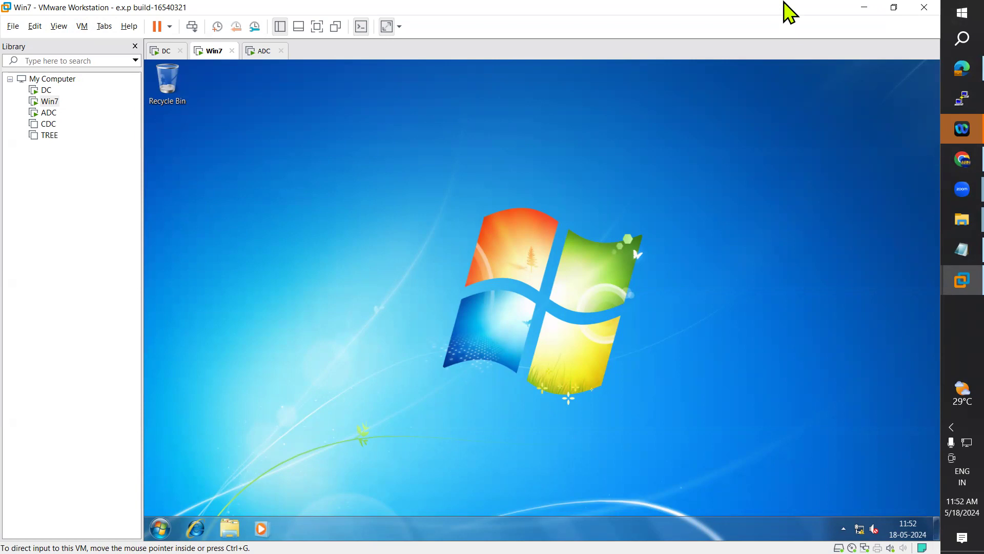
left_click(232, 529)
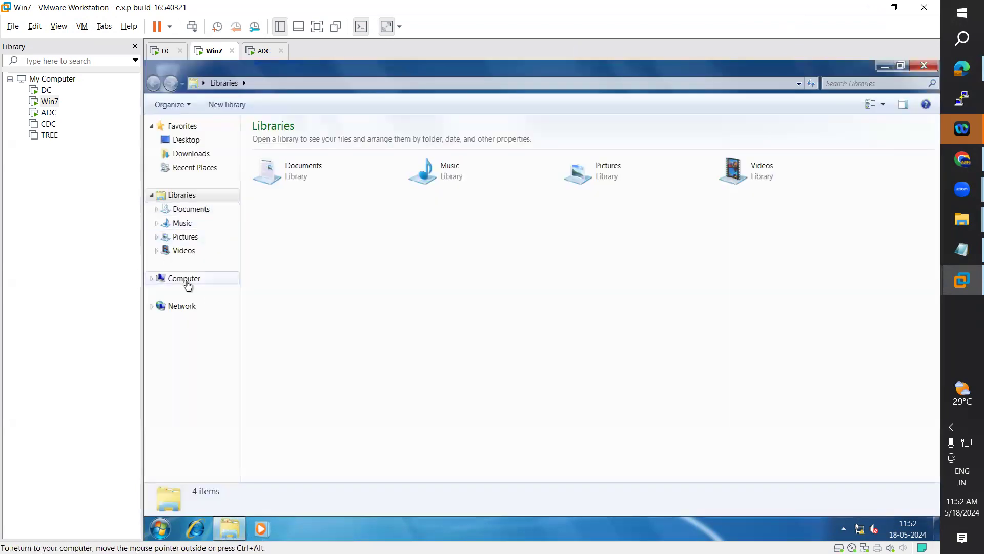
left_click(185, 279)
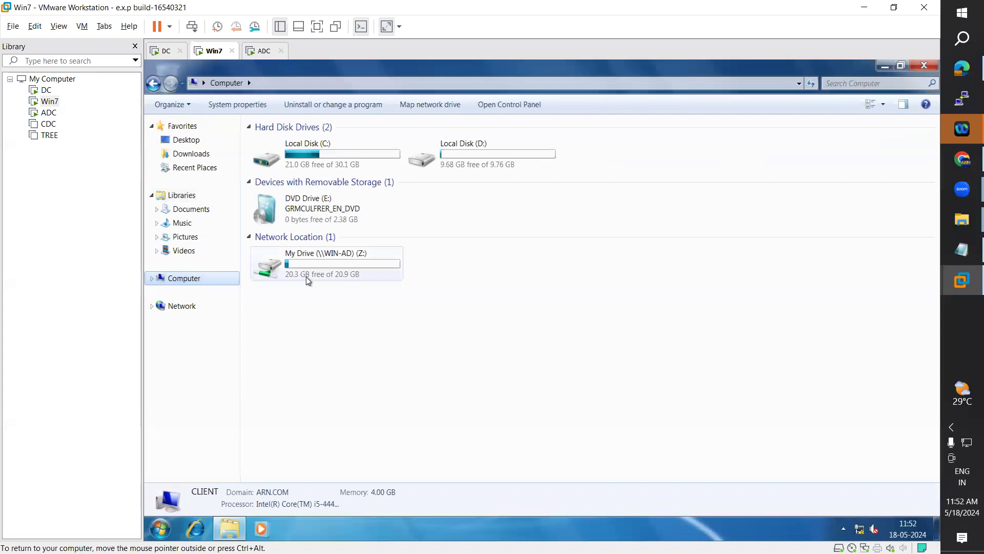